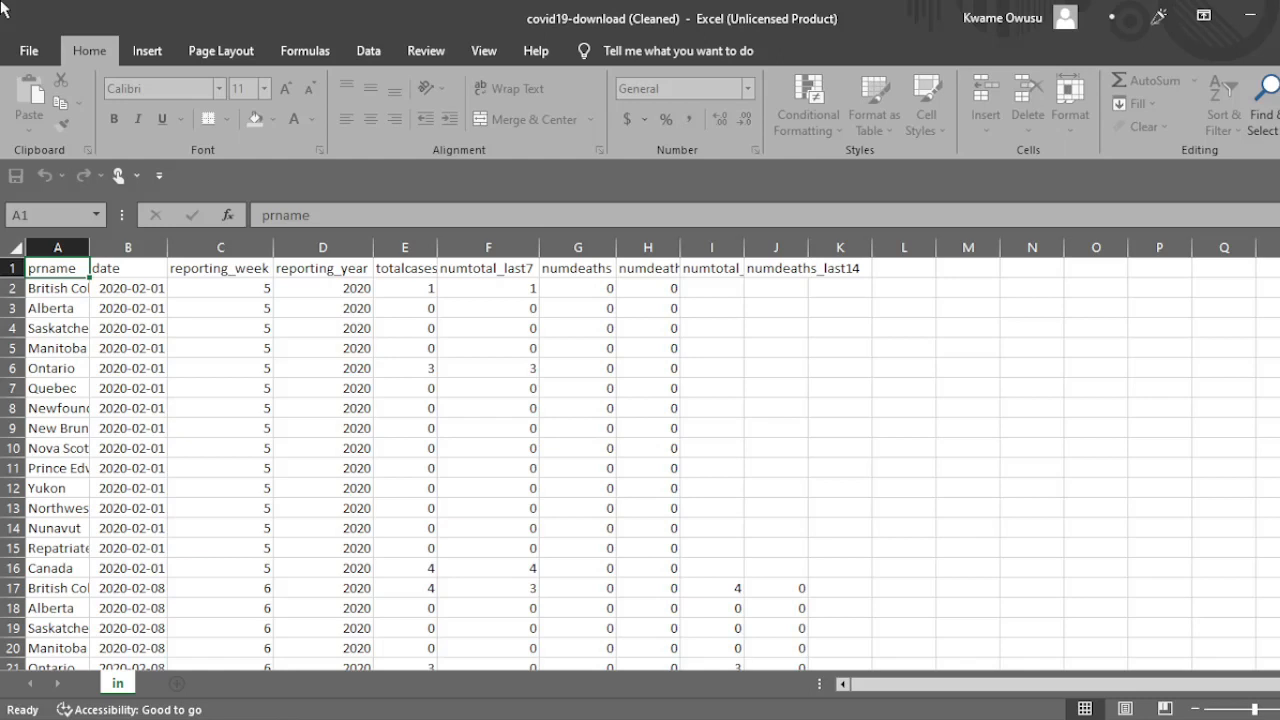
- Review the province name, date, total cases, deaths, last-7 and reporting week columns of the COVID-19 workbook
{"action": "left_click", "coordinate": [58, 247]}
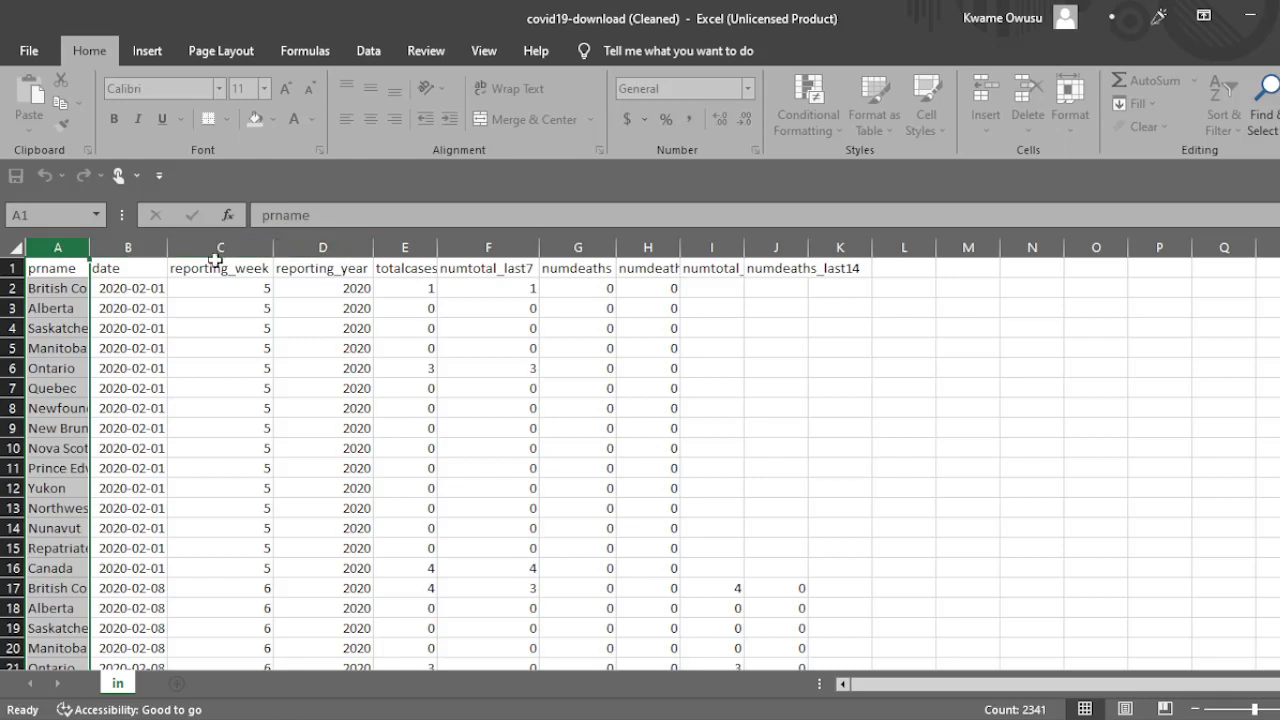
{"action": "left_click", "coordinate": [135, 247]}
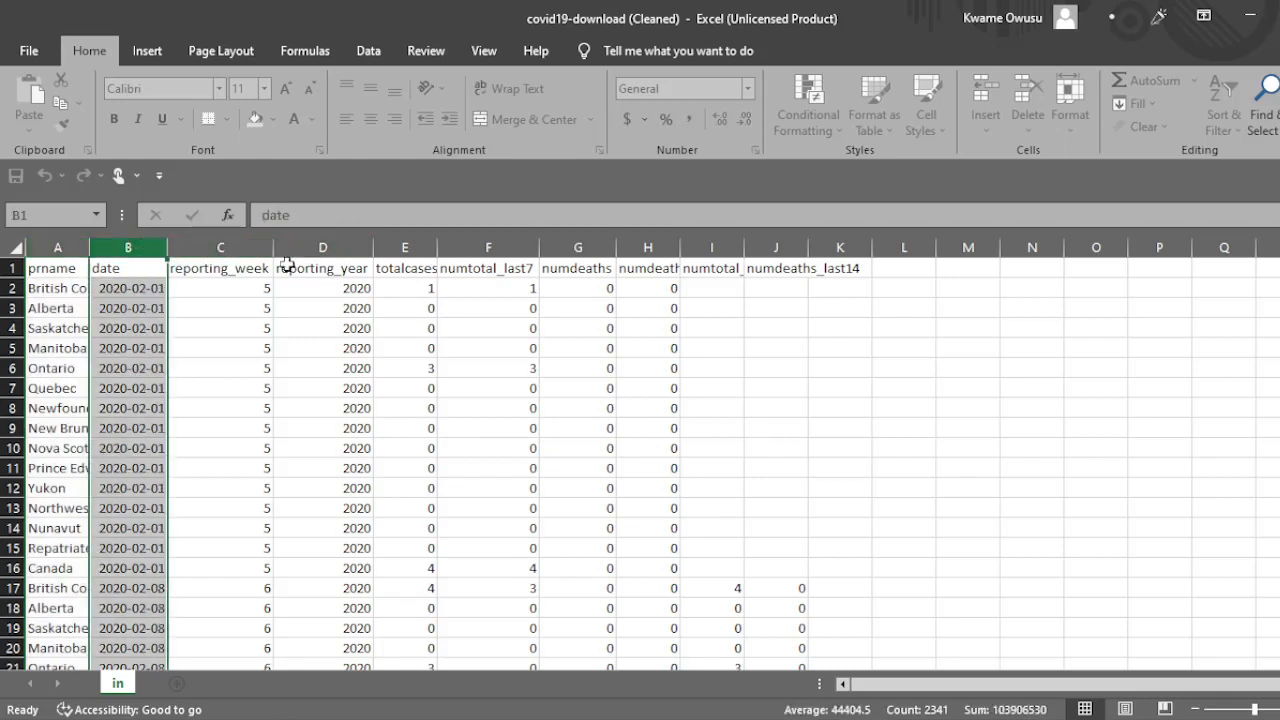
{"action": "left_click", "coordinate": [400, 246]}
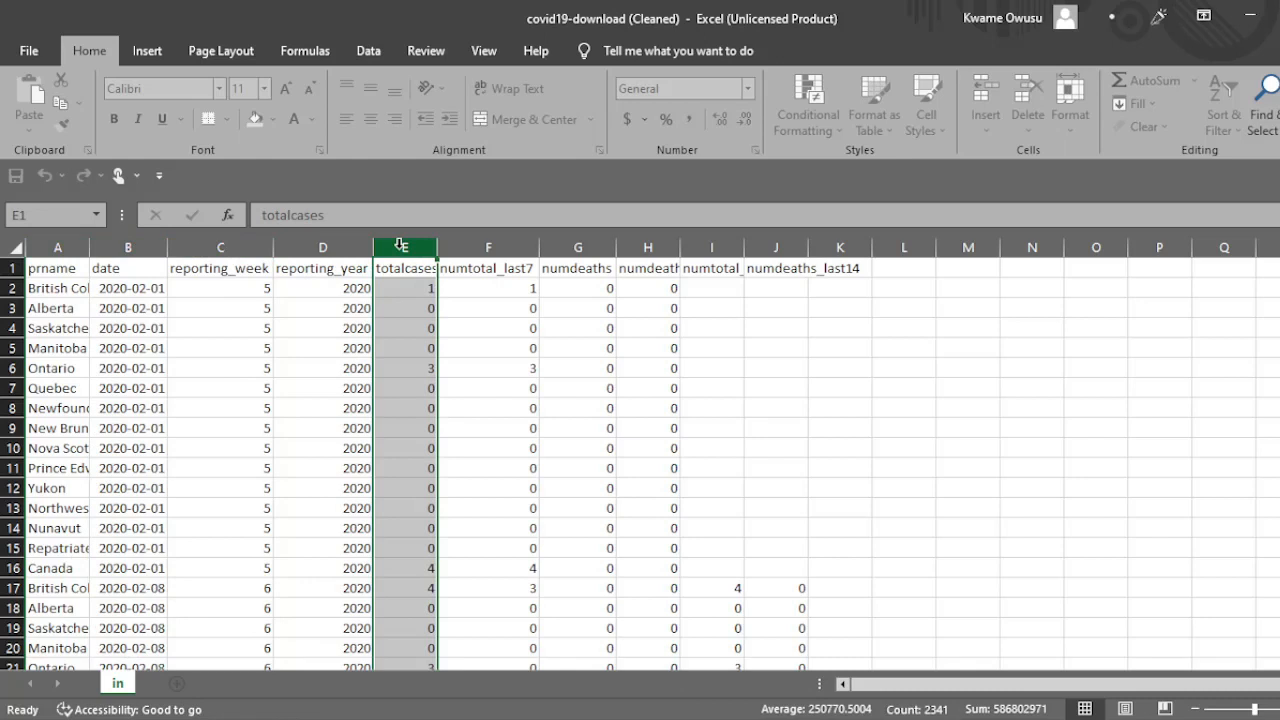
{"action": "left_click", "coordinate": [486, 247]}
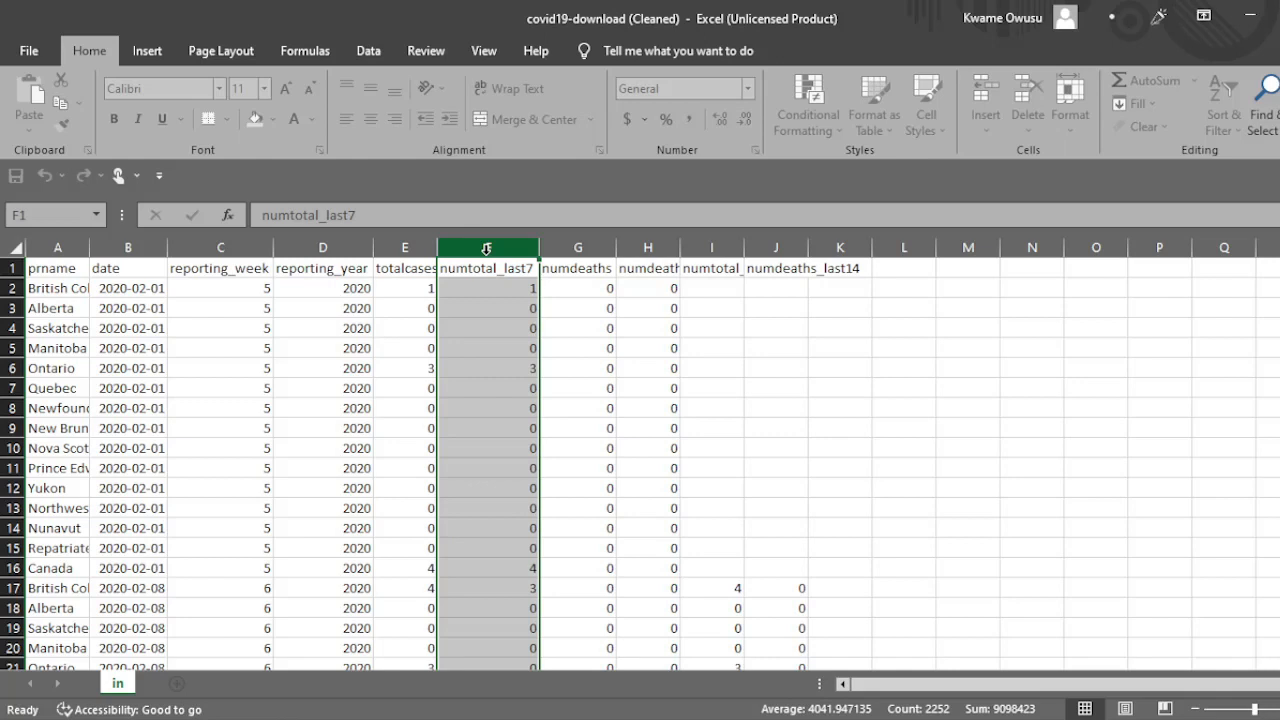
{"action": "left_click", "coordinate": [568, 247]}
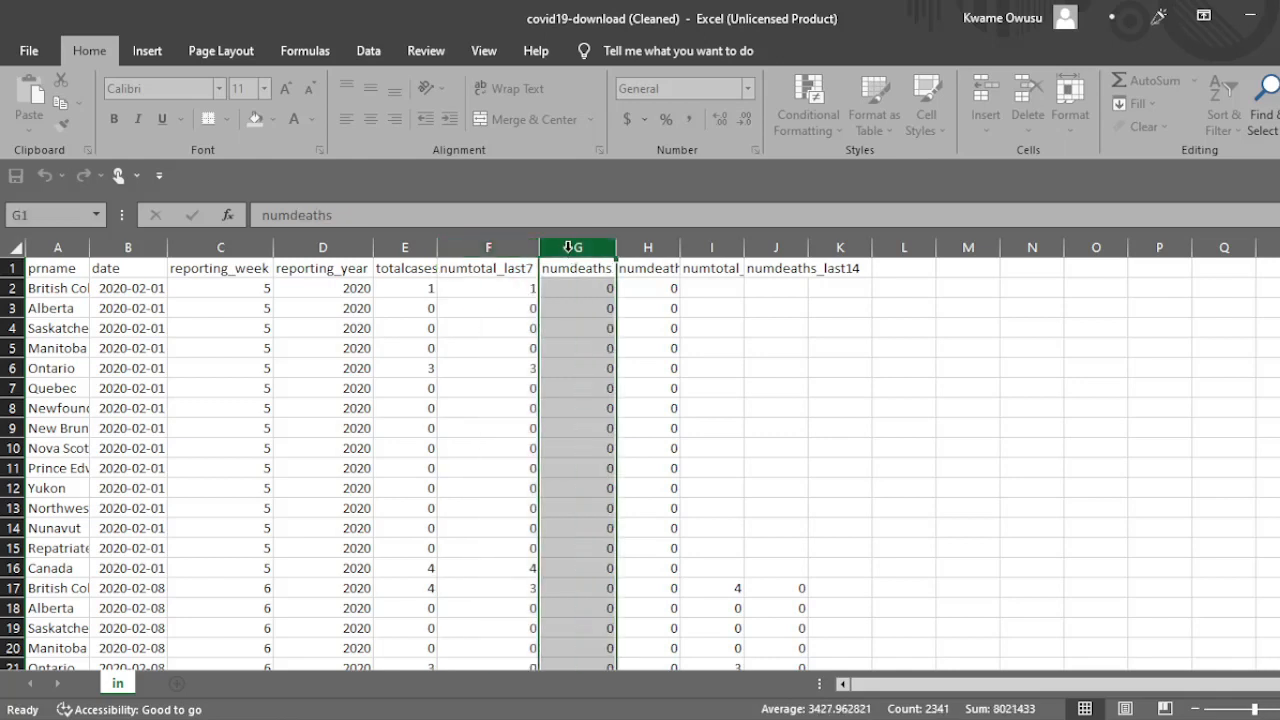
{"action": "left_click", "coordinate": [646, 247]}
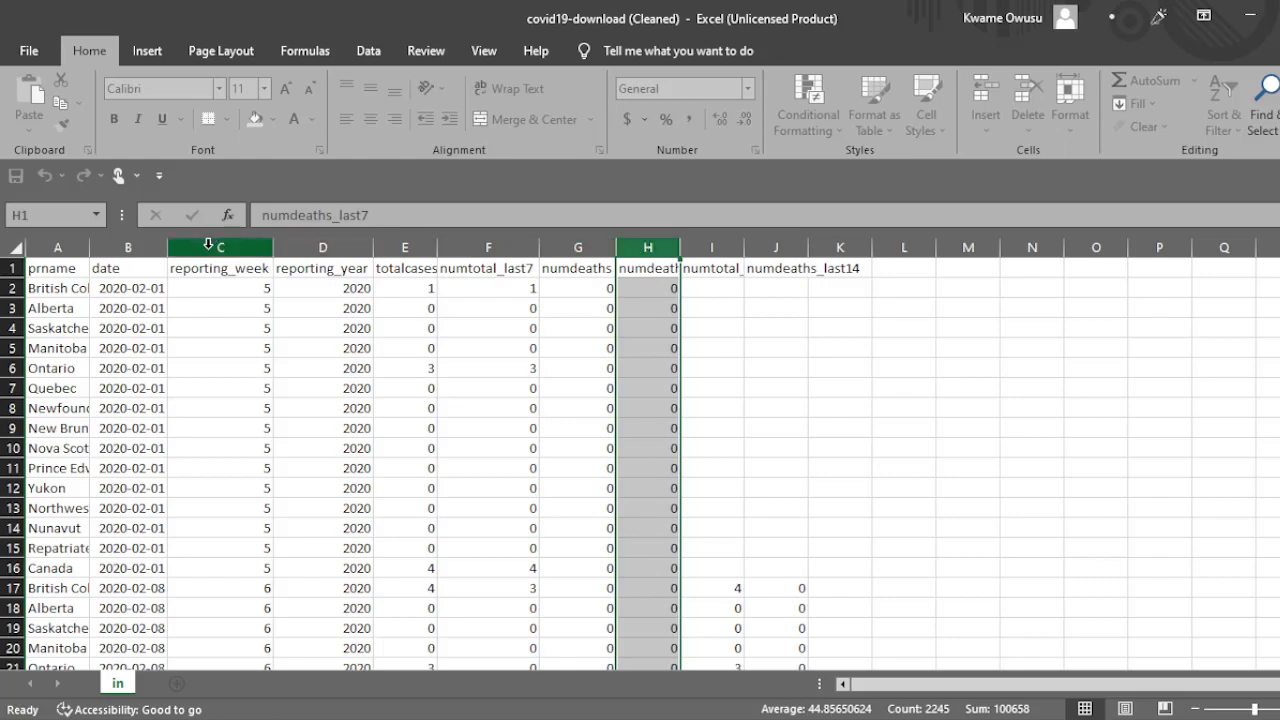
{"action": "left_click", "coordinate": [208, 245]}
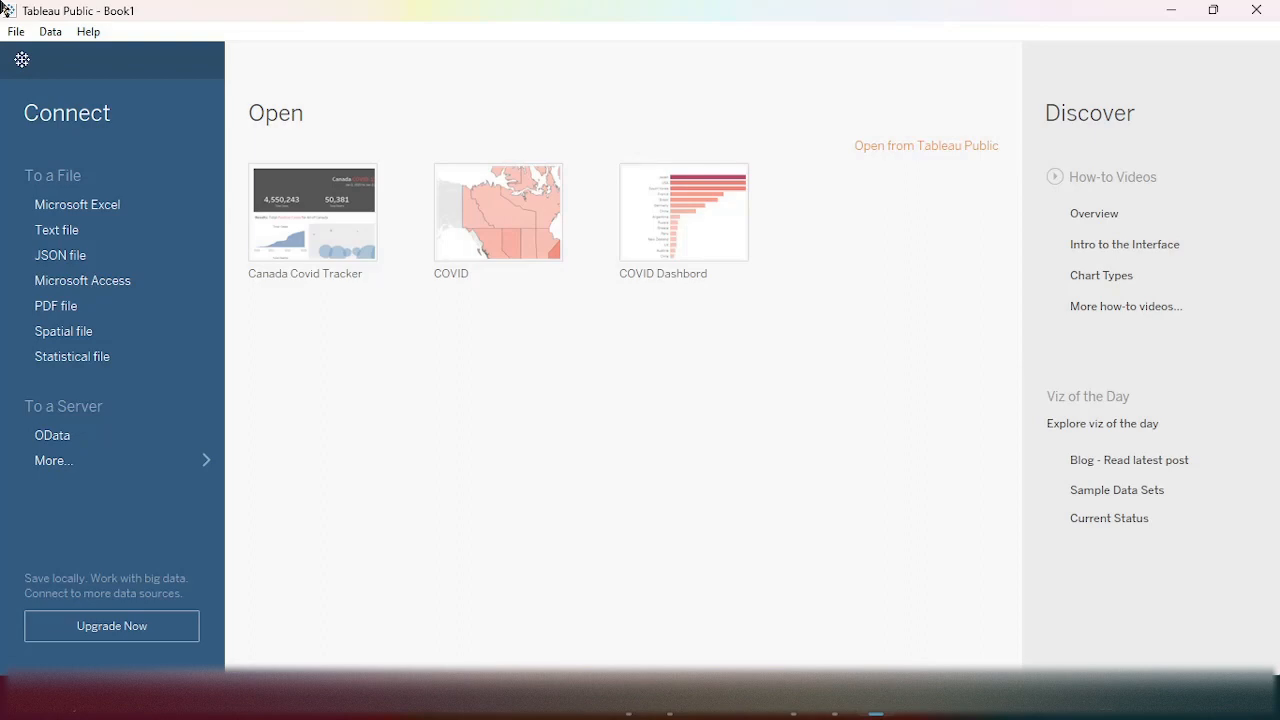
- In Tableau Public, connect to the Excel workbook covid19-download (Cleaned) from Downloads and go to Sheet 1
{"action": "left_click", "coordinate": [94, 206]}
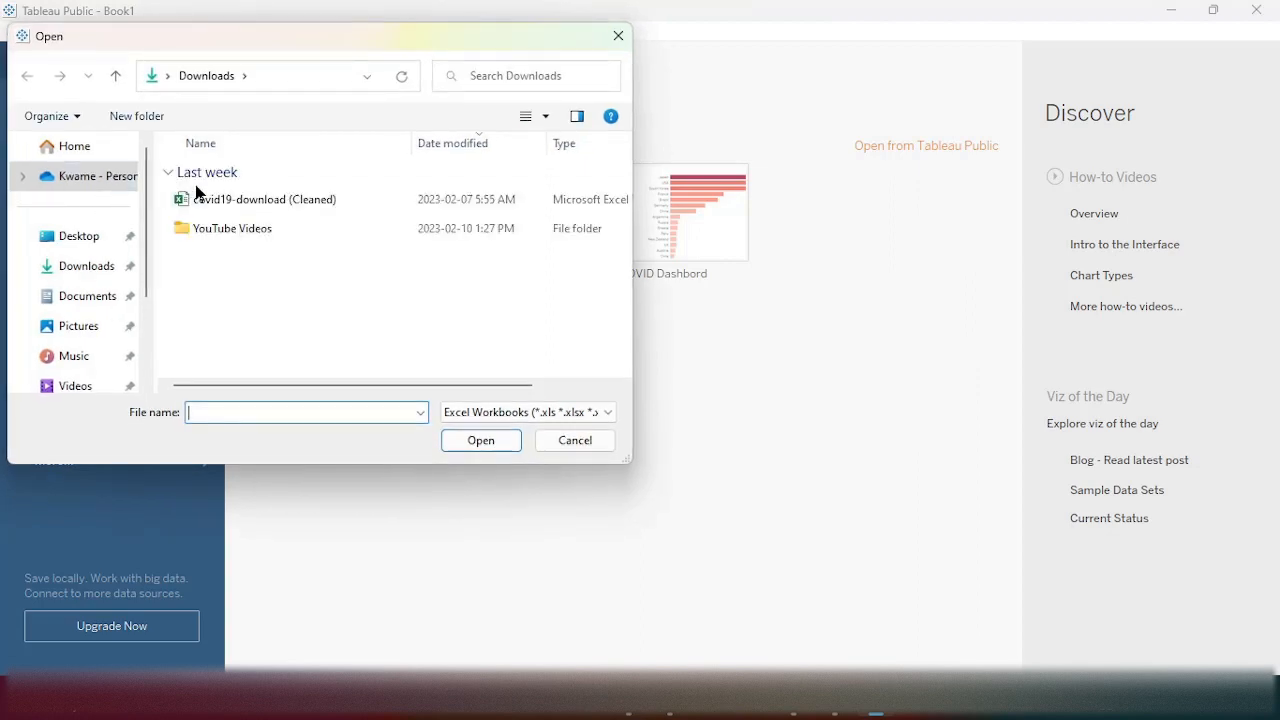
{"action": "double_click", "coordinate": [248, 204]}
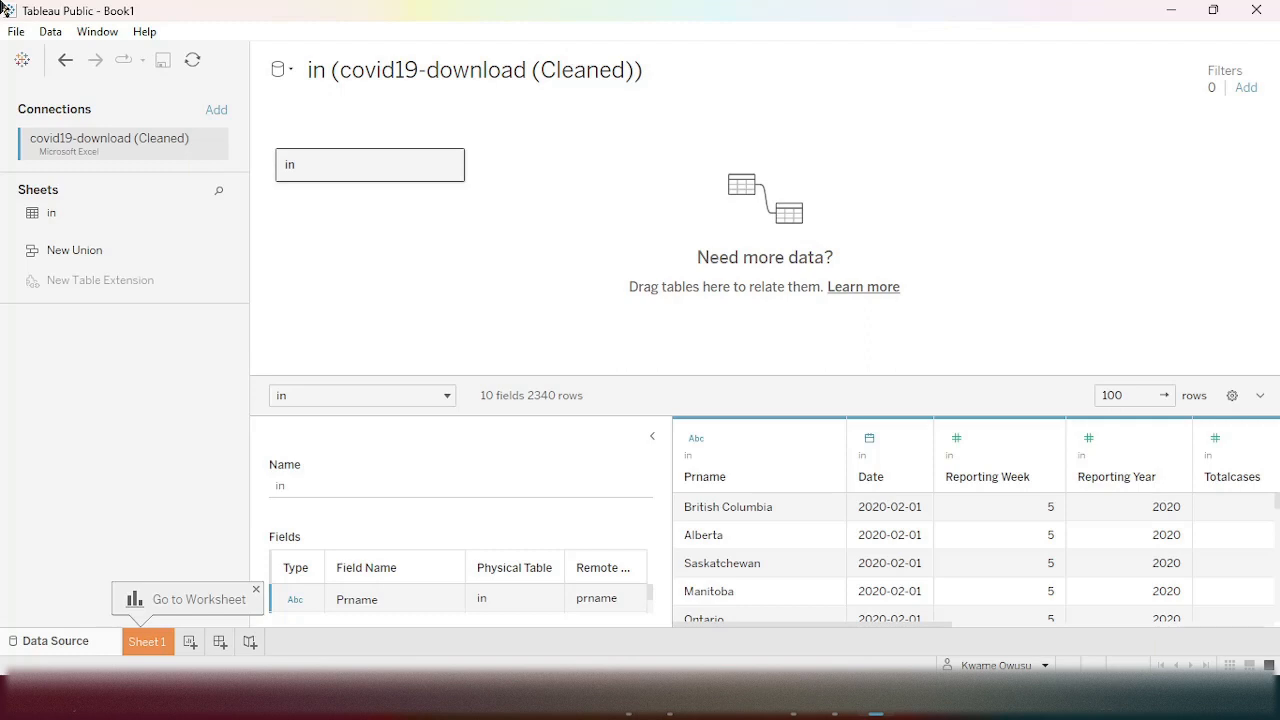
{"action": "left_click", "coordinate": [146, 645]}
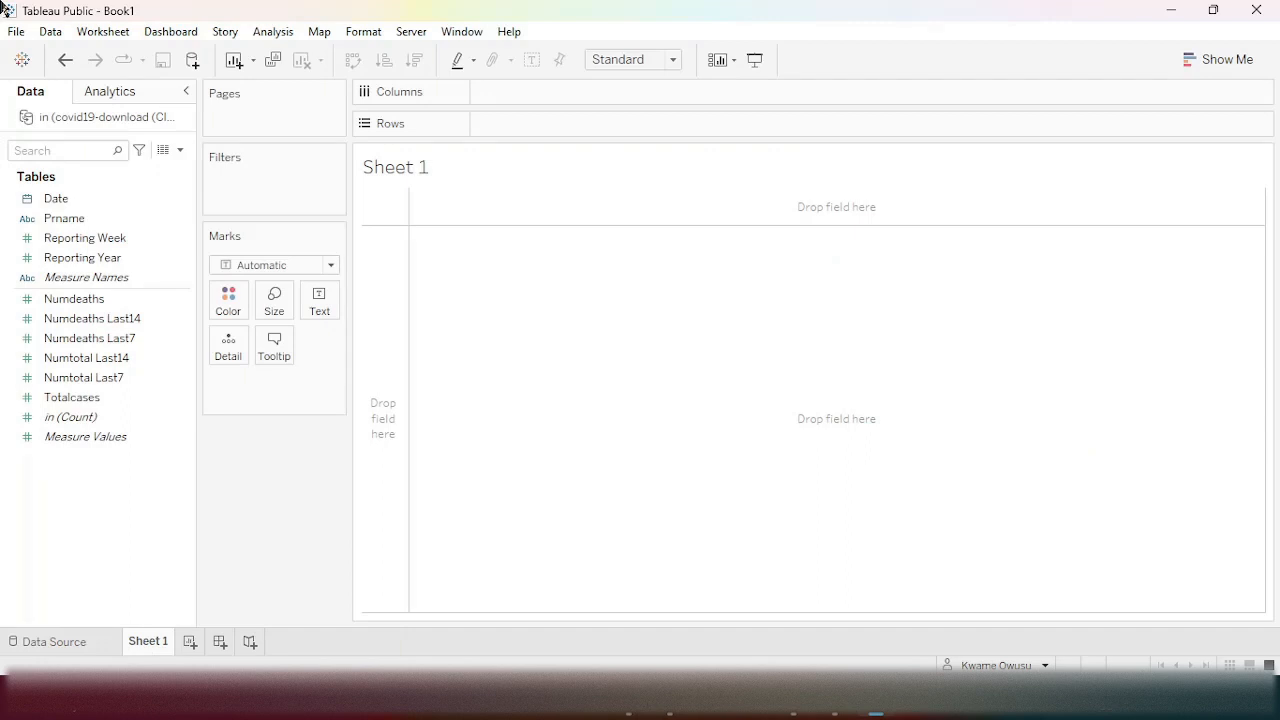
- Rename the Prname field to Regions
{"action": "left_click", "coordinate": [88, 222]}
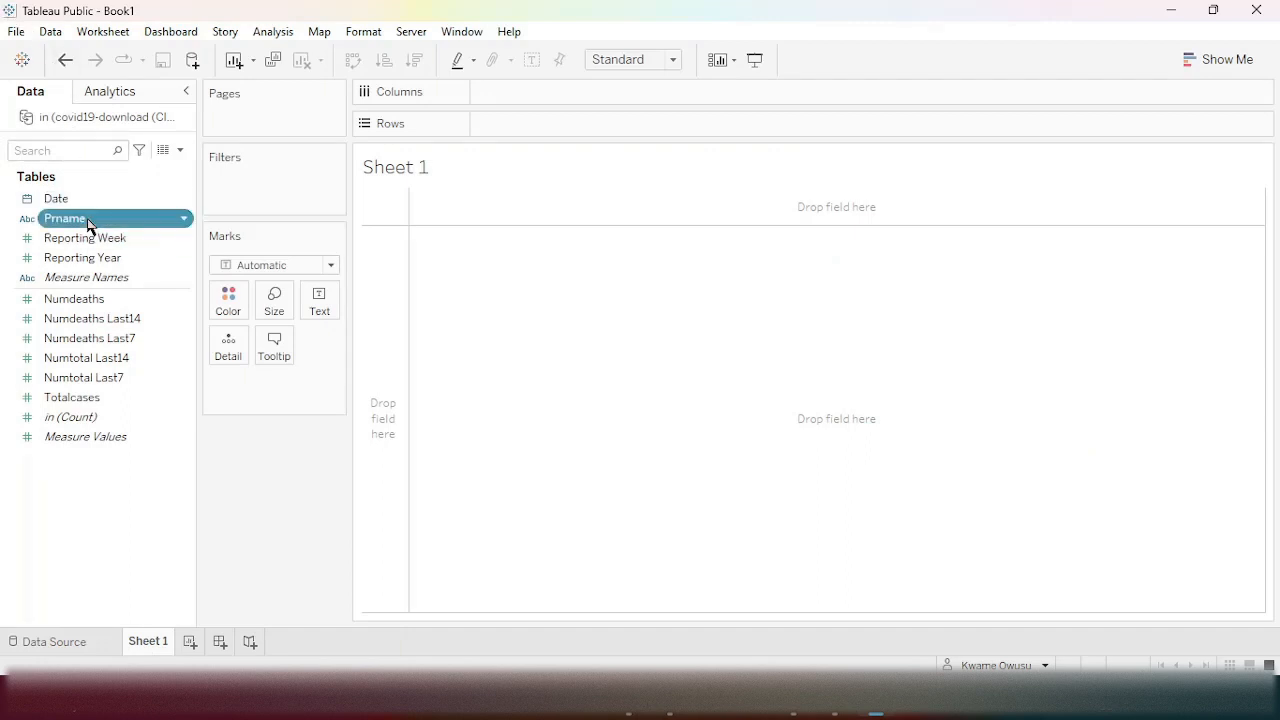
{"action": "right_click", "coordinate": [88, 222]}
{"action": "left_click", "coordinate": [143, 261]}
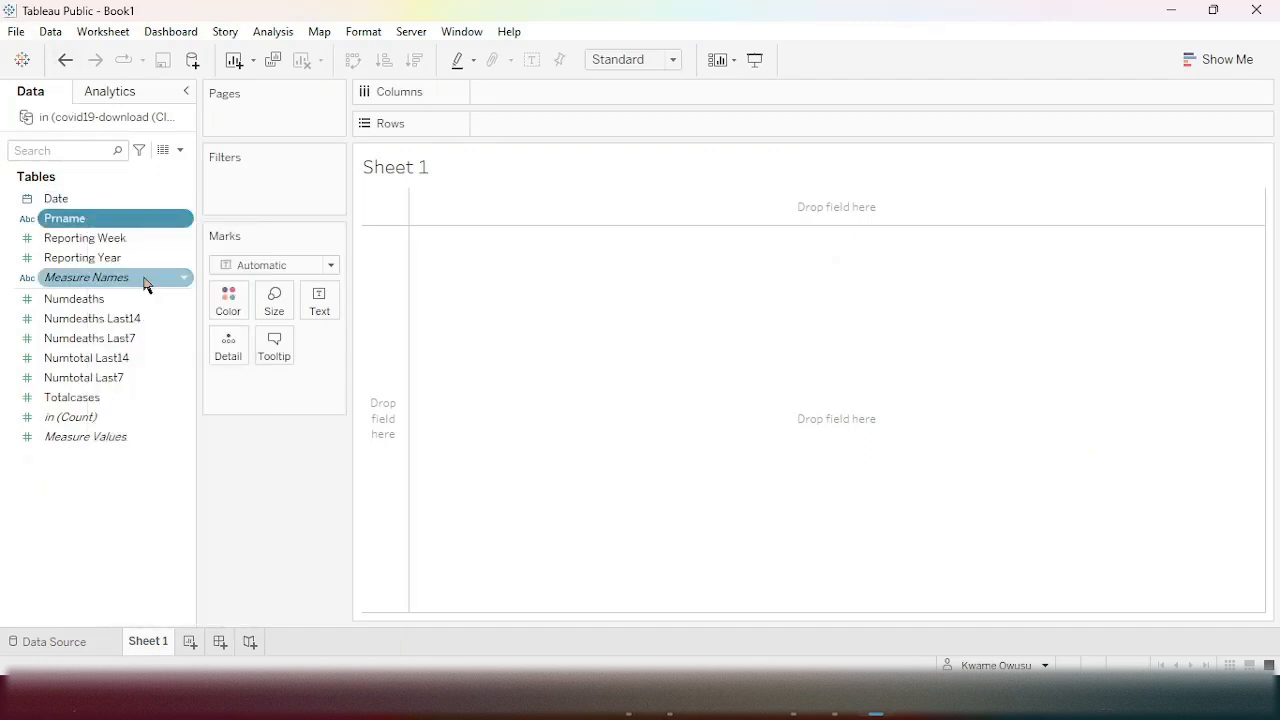
{"action": "left_click_drag", "start_coordinate": [124, 222], "coordinate": [48, 222]}
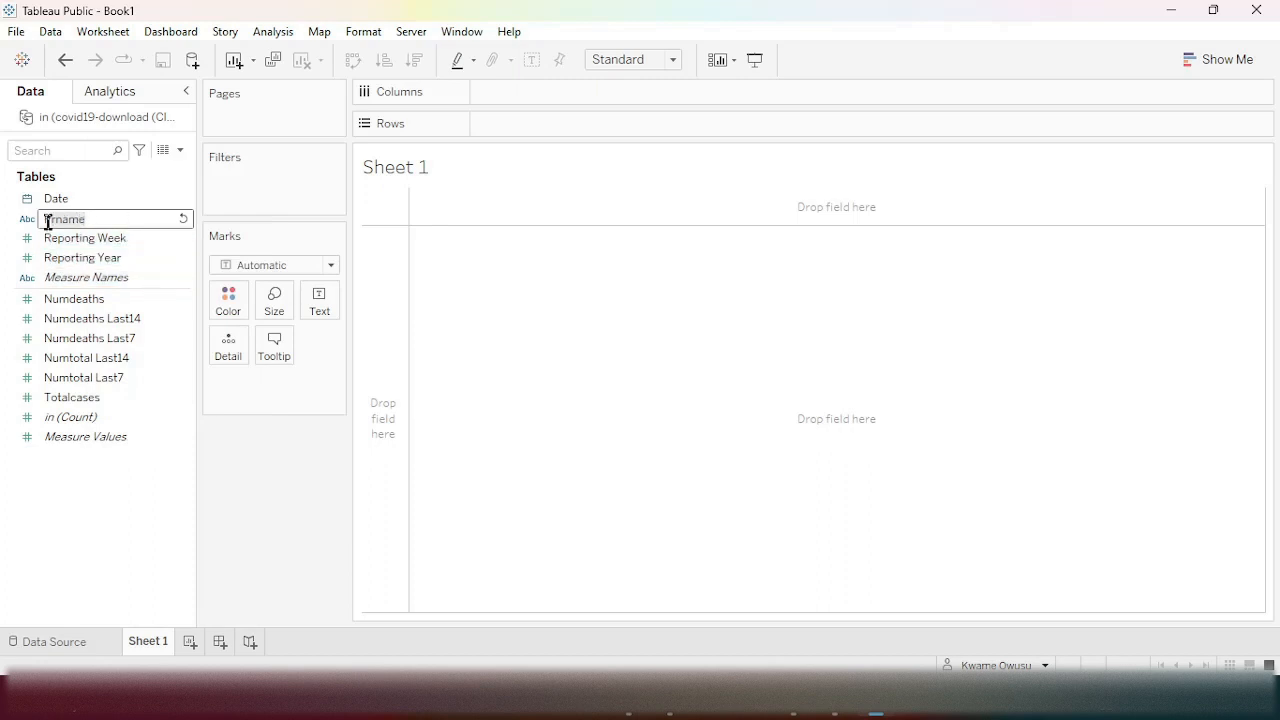
{"action": "type", "text": "Regions"}
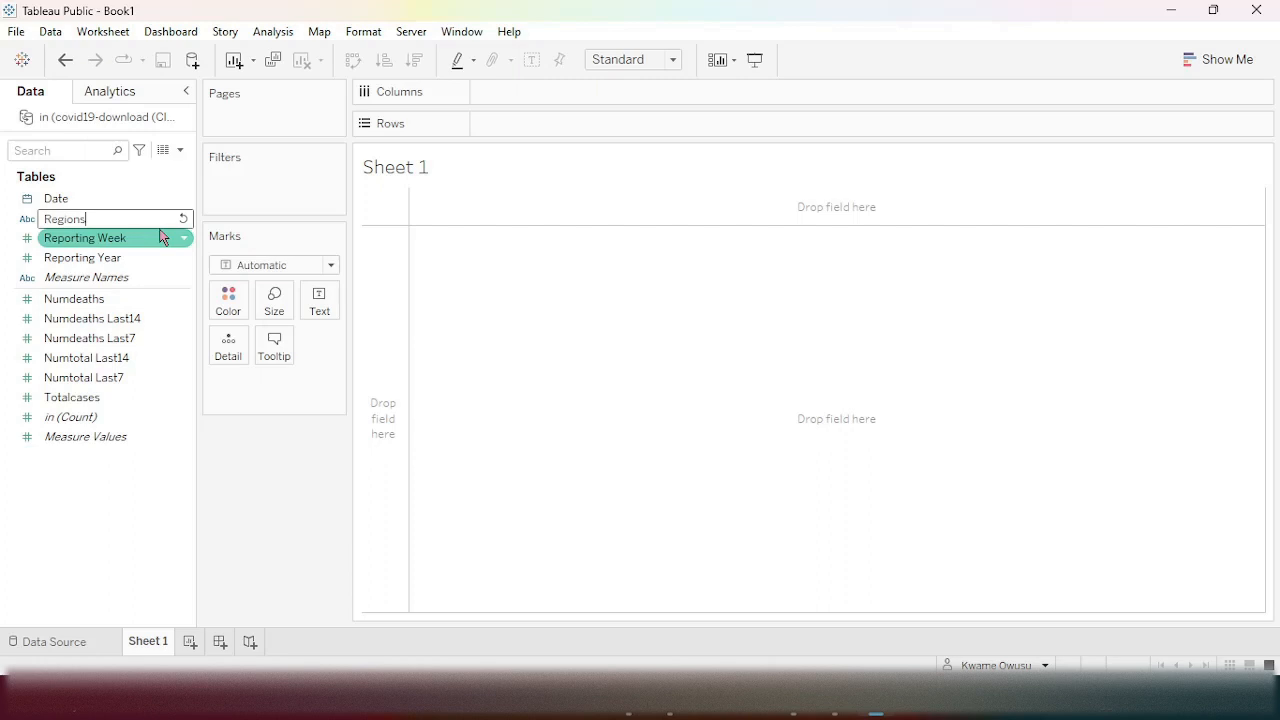
{"action": "key", "text": "Return"}
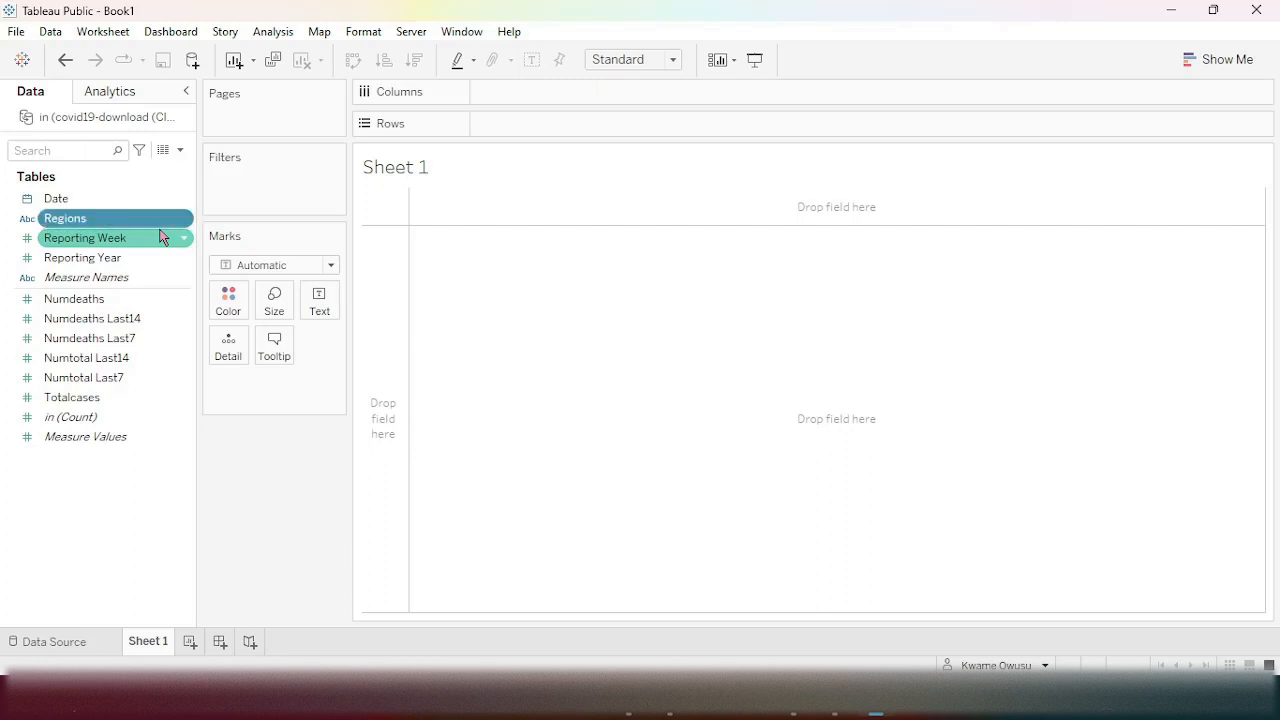
- Rename the Totalcases field to Total Cases
{"action": "right_click", "coordinate": [80, 405]}
{"action": "left_click", "coordinate": [128, 440]}
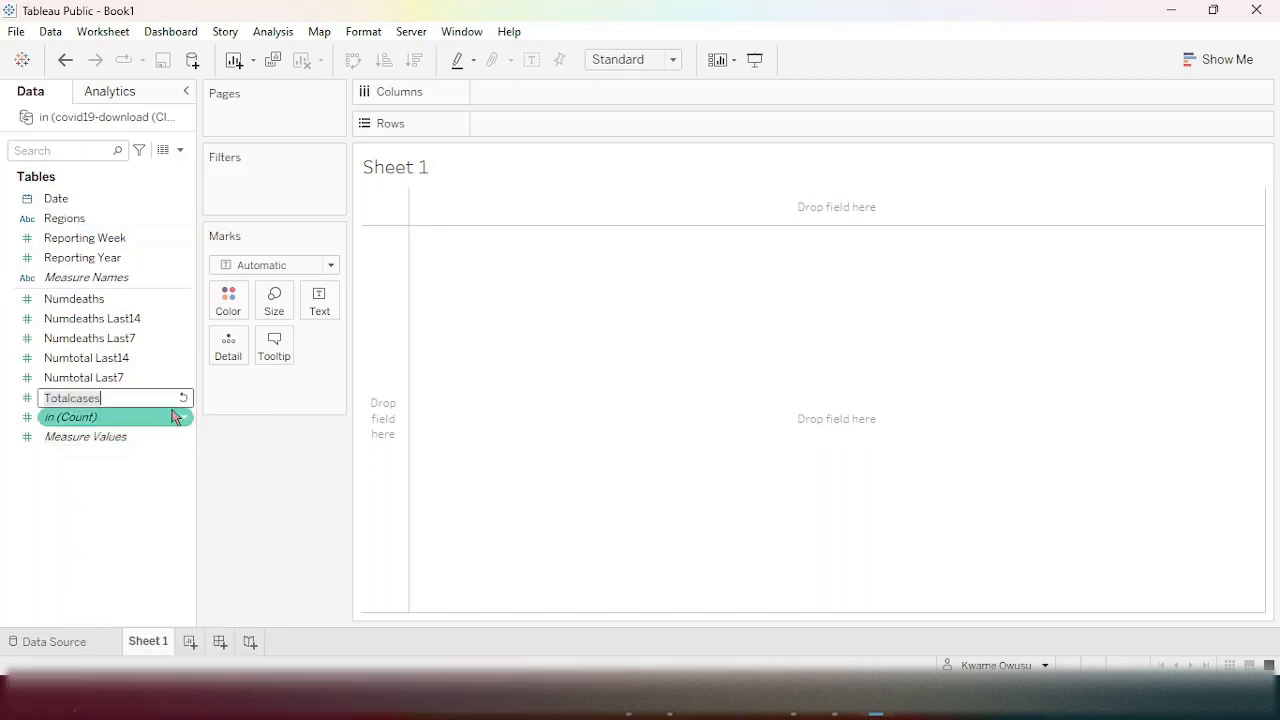
{"action": "left_click", "coordinate": [80, 398]}
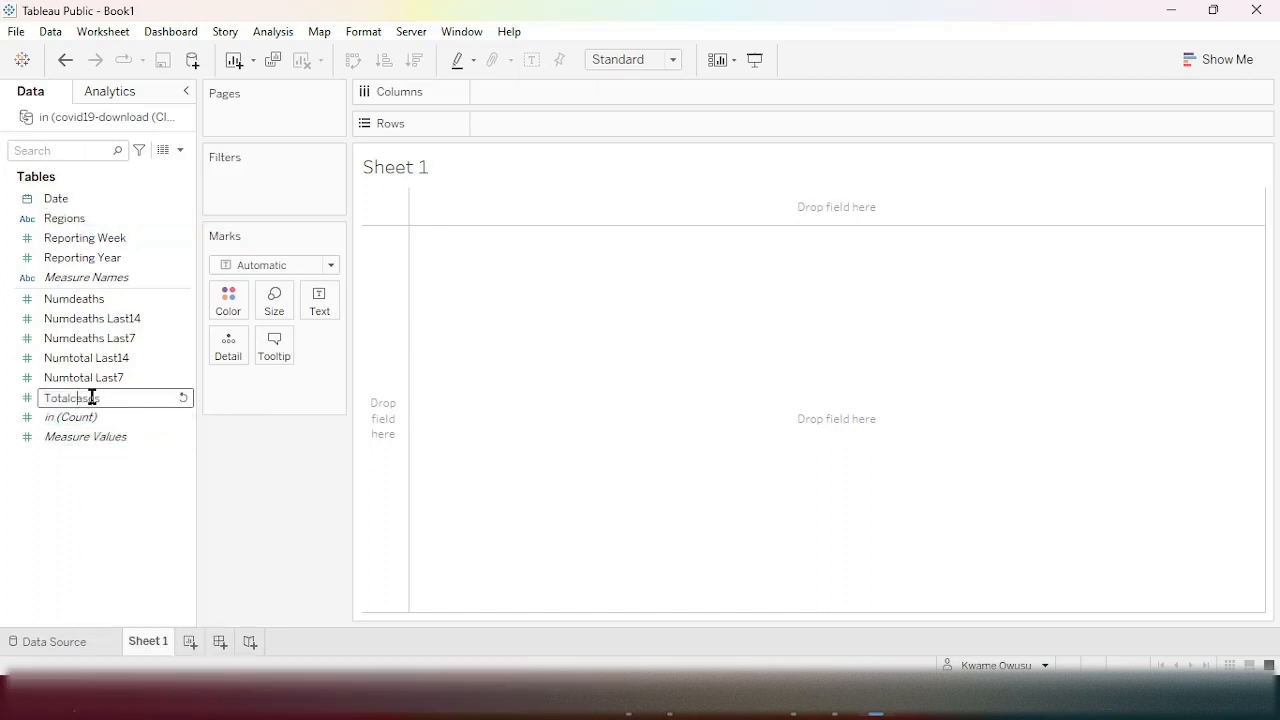
{"action": "key", "text": "BackSpace"}
{"action": "type", "text": "C"}
{"action": "key", "text": "Return"}
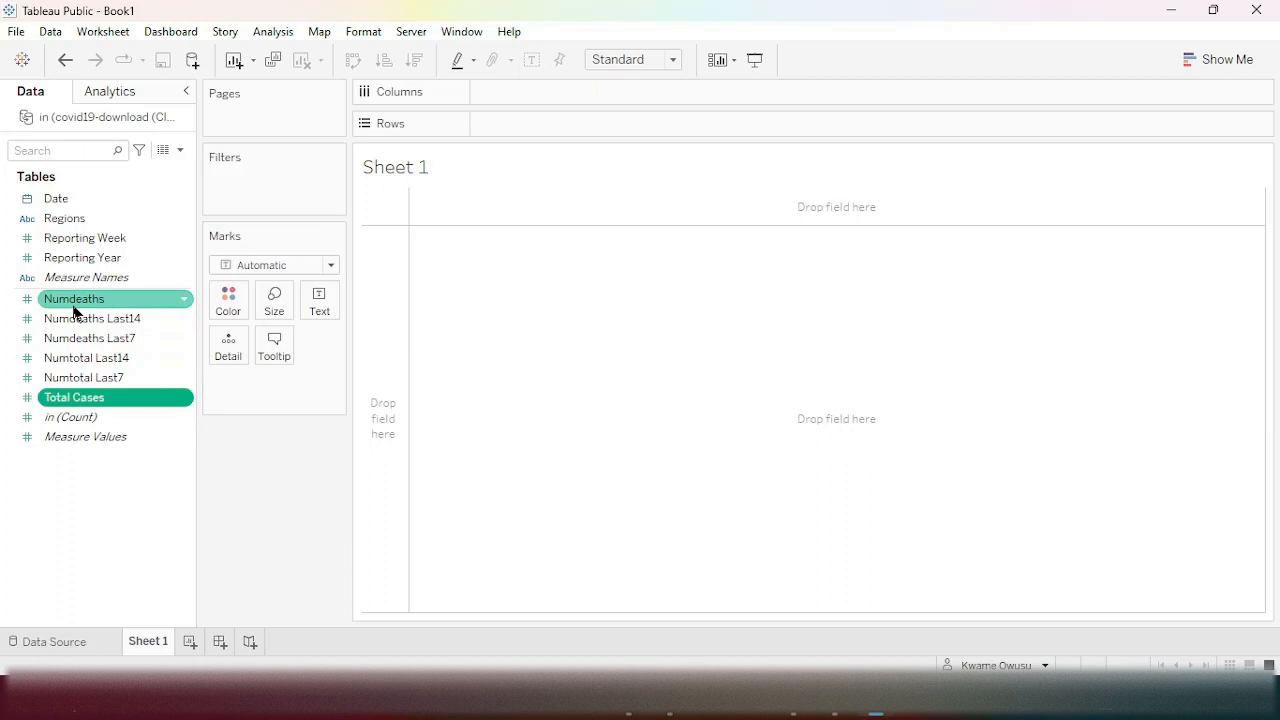
- Rename the Numdeaths field to Total Deaths
{"action": "right_click", "coordinate": [74, 308]}
{"action": "left_click", "coordinate": [118, 366]}
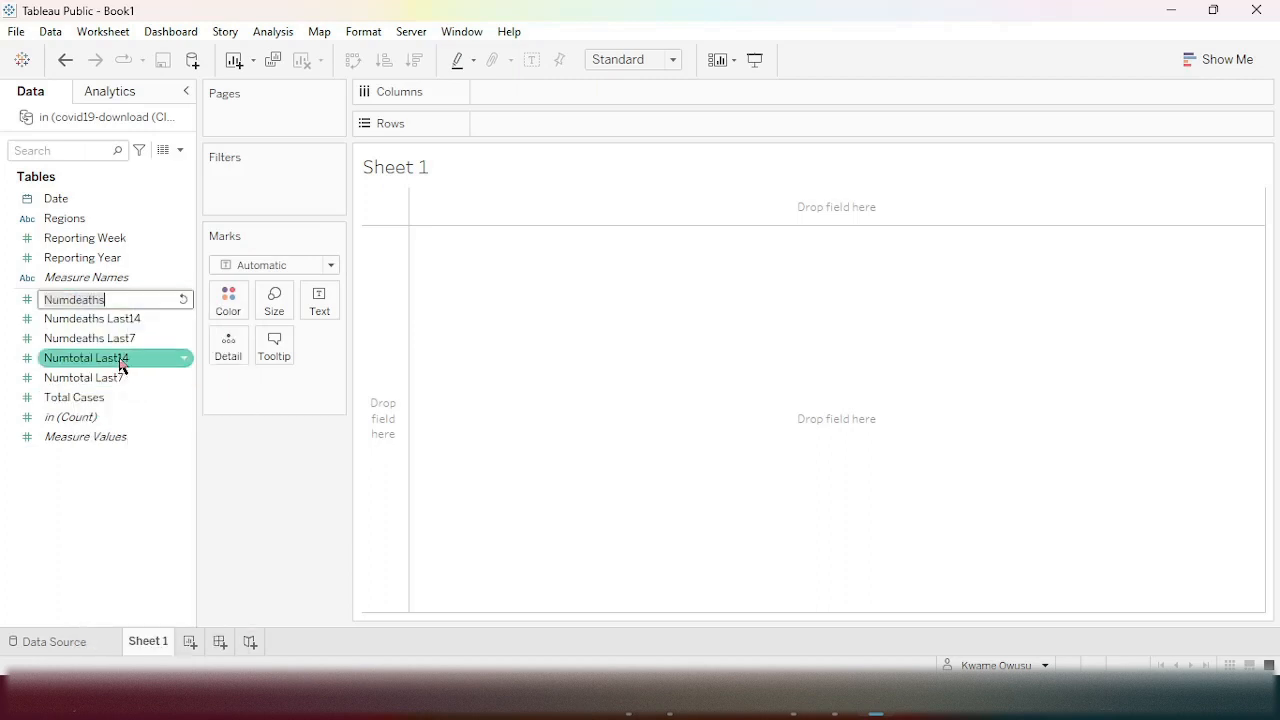
{"action": "type", "text": "Total Deaths"}
{"action": "key", "text": "Return"}
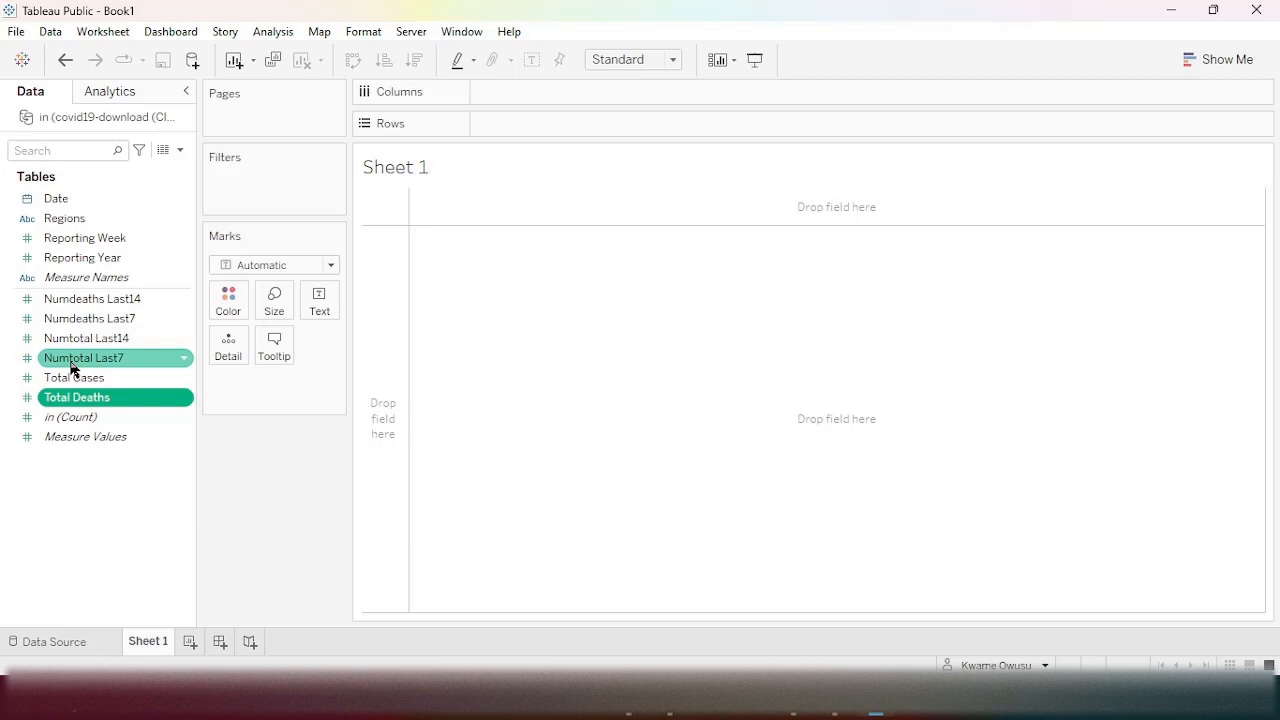
- Rename the Numtotal Last7 field to Total Cases - Last 7 Days
{"action": "right_click", "coordinate": [72, 366]}
{"action": "left_click", "coordinate": [128, 425]}
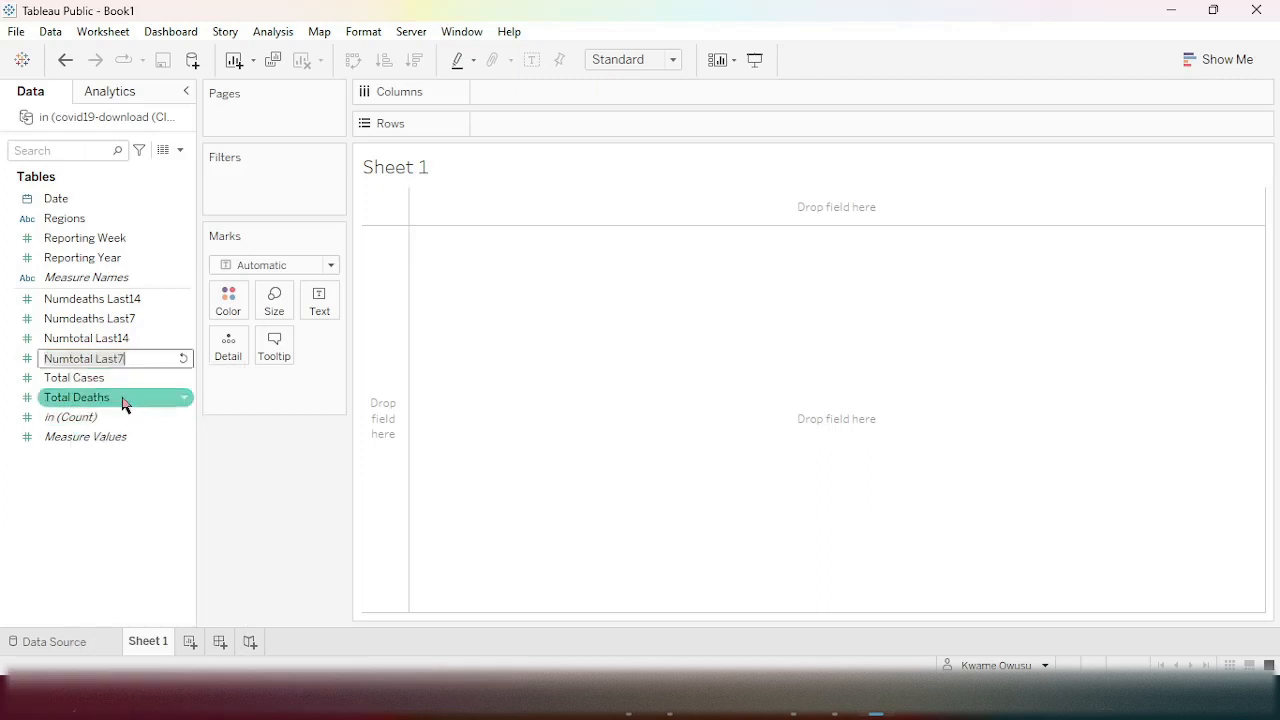
{"action": "left_click_drag", "start_coordinate": [137, 359], "coordinate": [2, 357]}
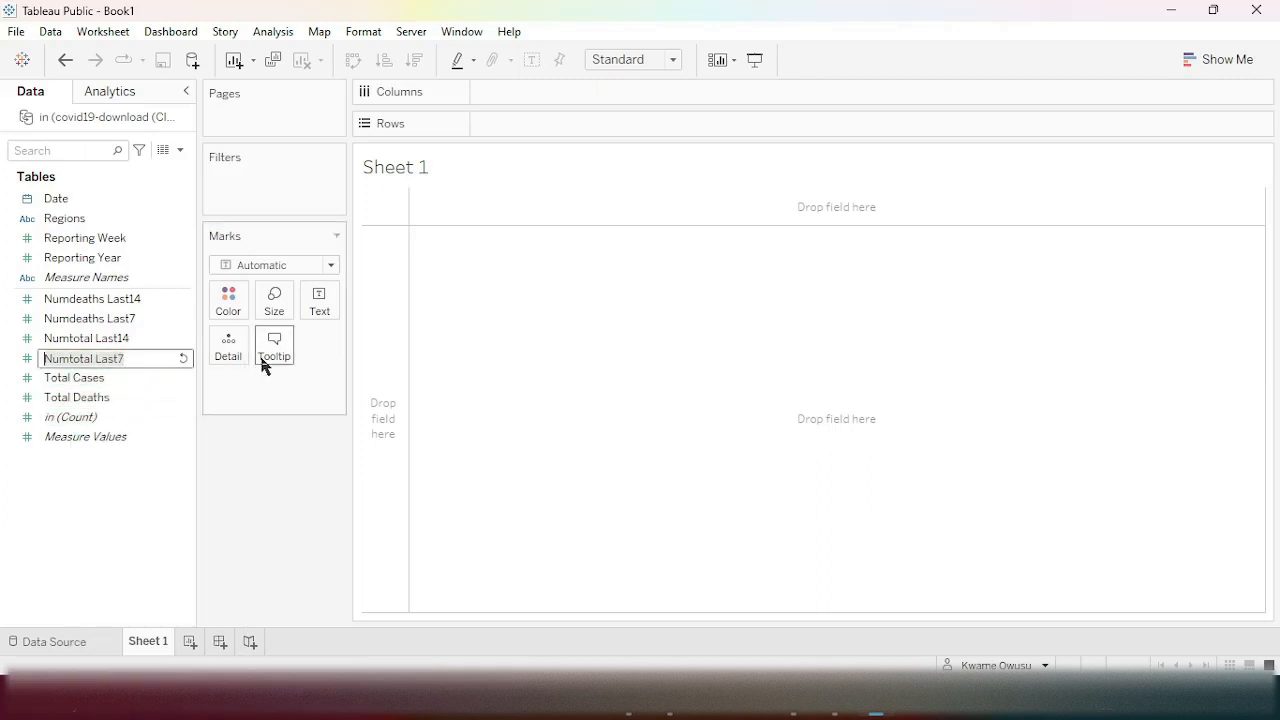
{"action": "type", "text": "Total Cases - Last 7 Days"}
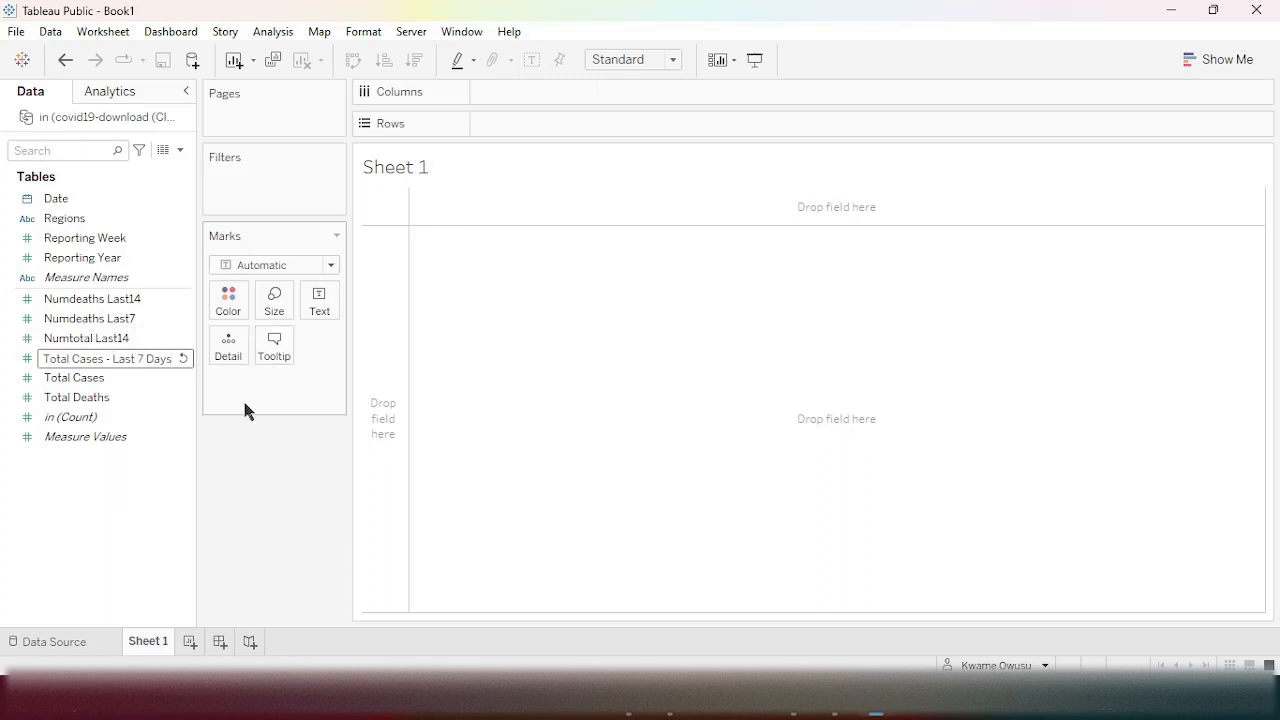
{"action": "key", "text": "Return"}
- Rename the Numdeaths Last7 field to Total Deaths - Last 7 Days
{"action": "left_click", "coordinate": [110, 320], "text": "ctrl"}
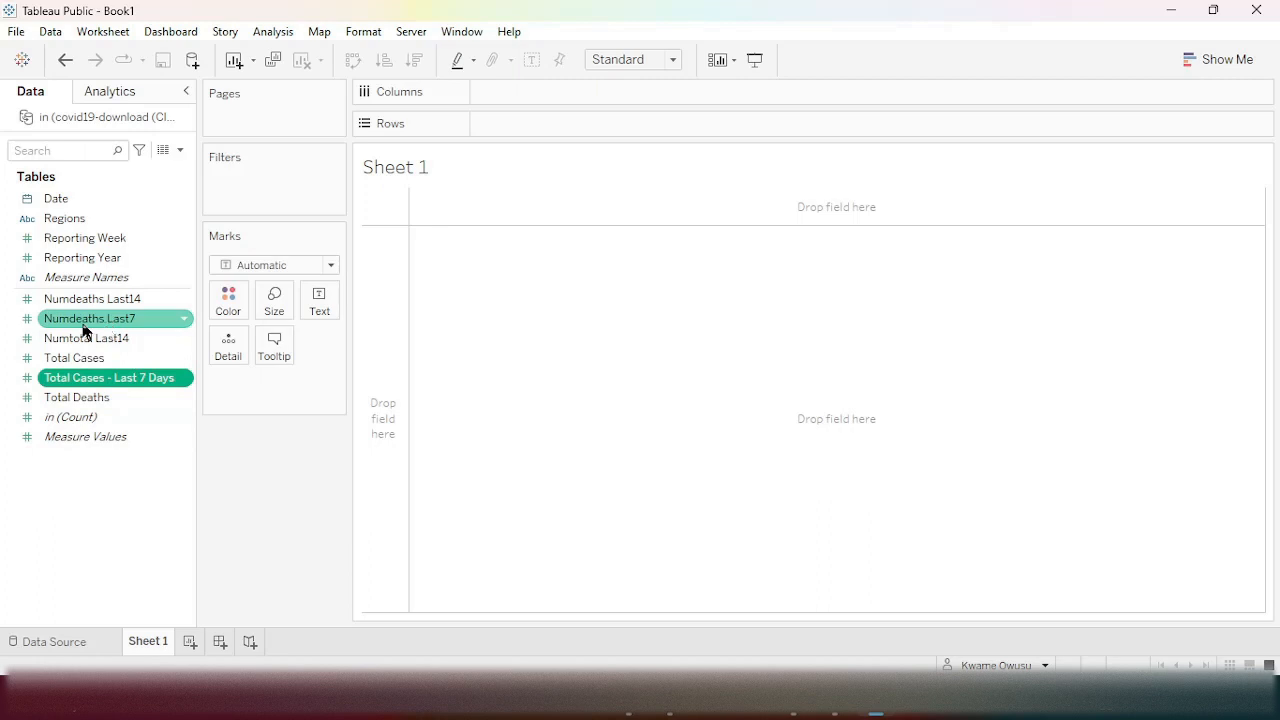
{"action": "right_click", "coordinate": [84, 330]}
{"action": "left_click", "coordinate": [134, 388]}
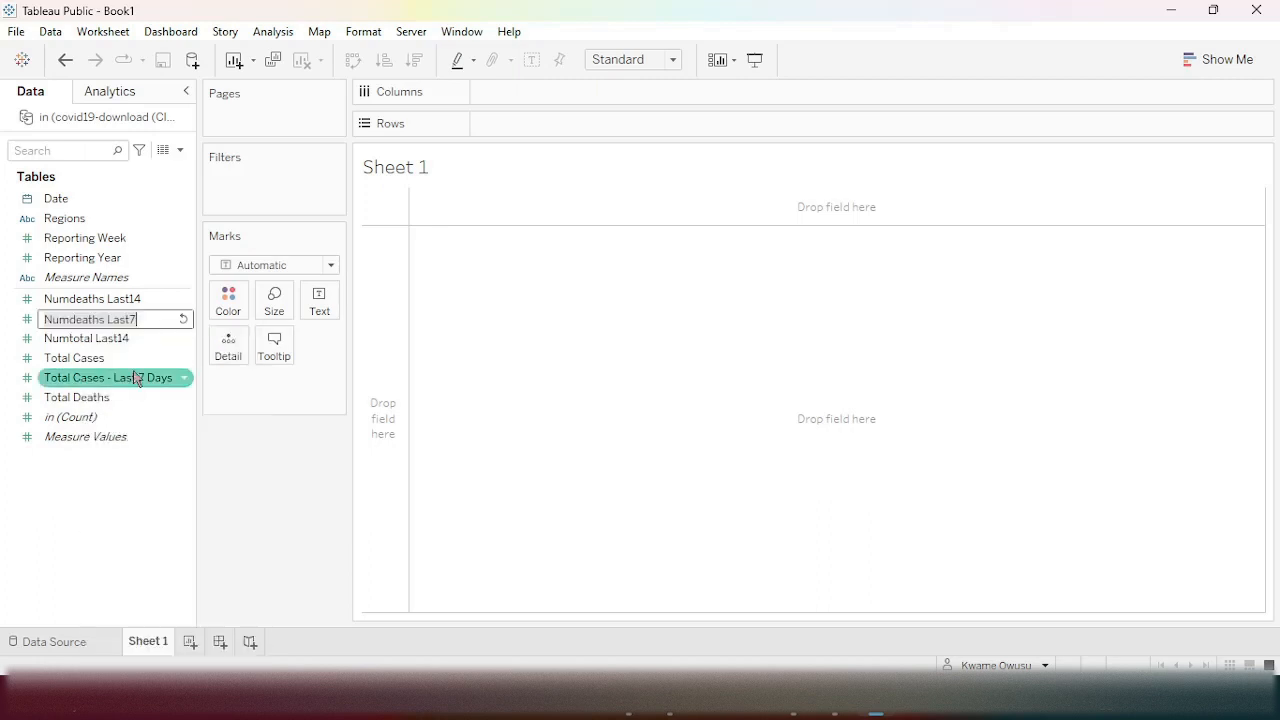
{"action": "type", "text": "To"}
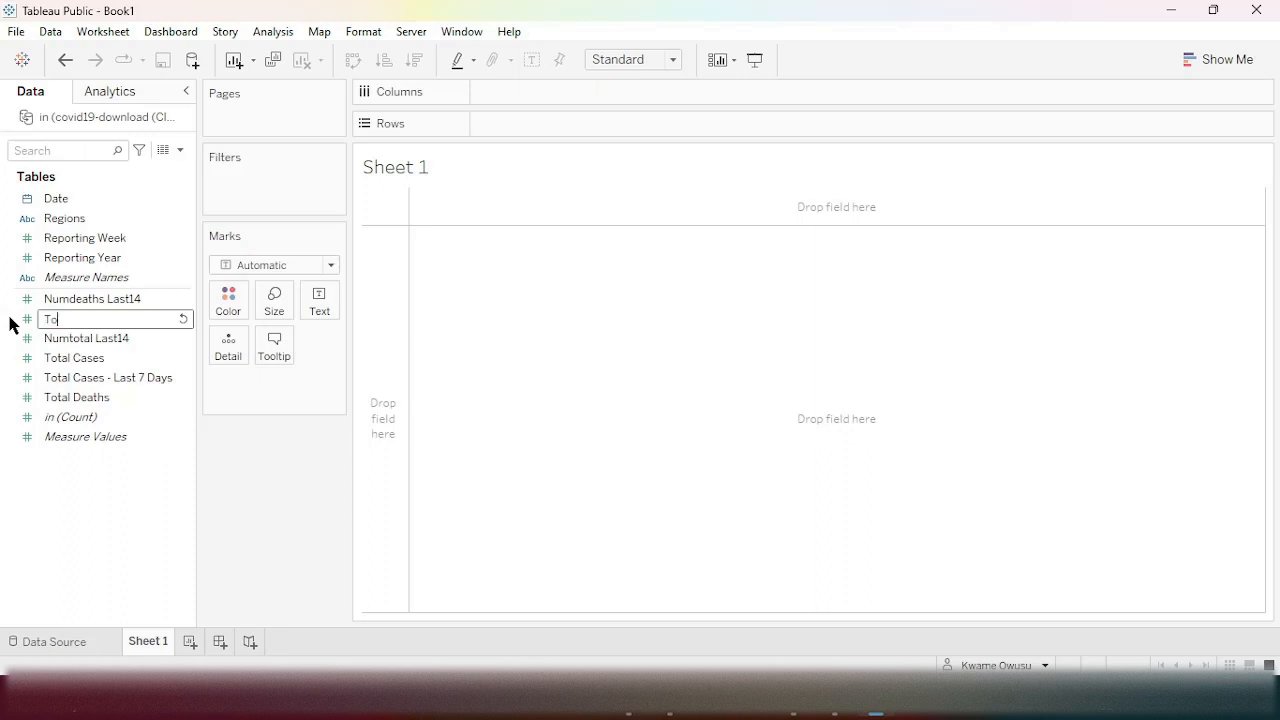
{"action": "type", "text": "tal Deaths - Last 7 Days"}
{"action": "key", "text": "Return"}
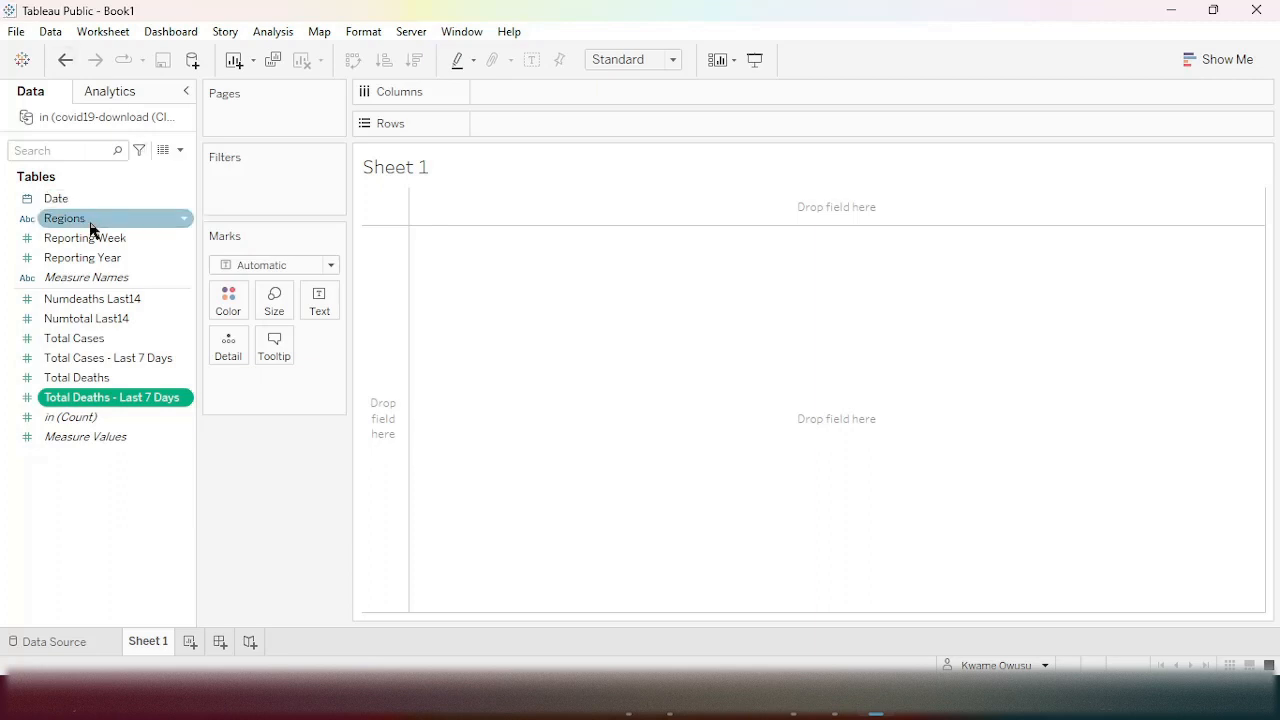
- Assign the State/Province geographic role to the Regions field
{"action": "left_click", "coordinate": [183, 220]}
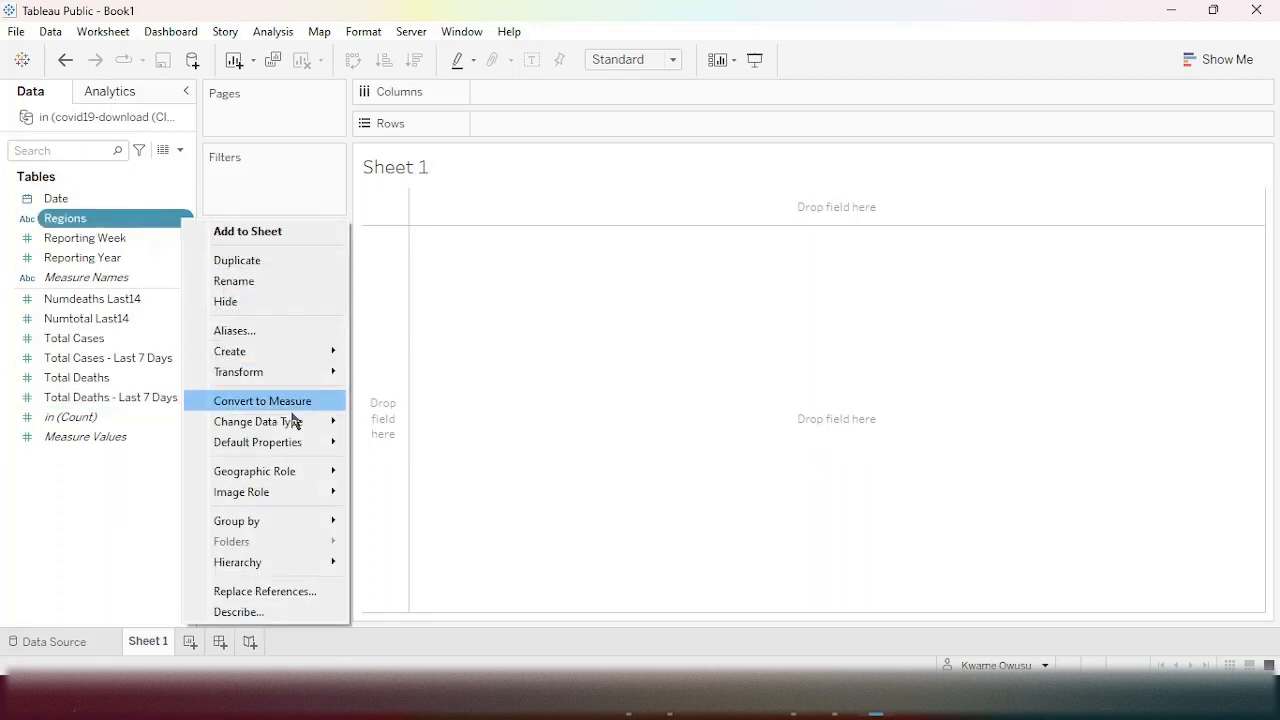
{"action": "mouse_move", "coordinate": [276, 477]}
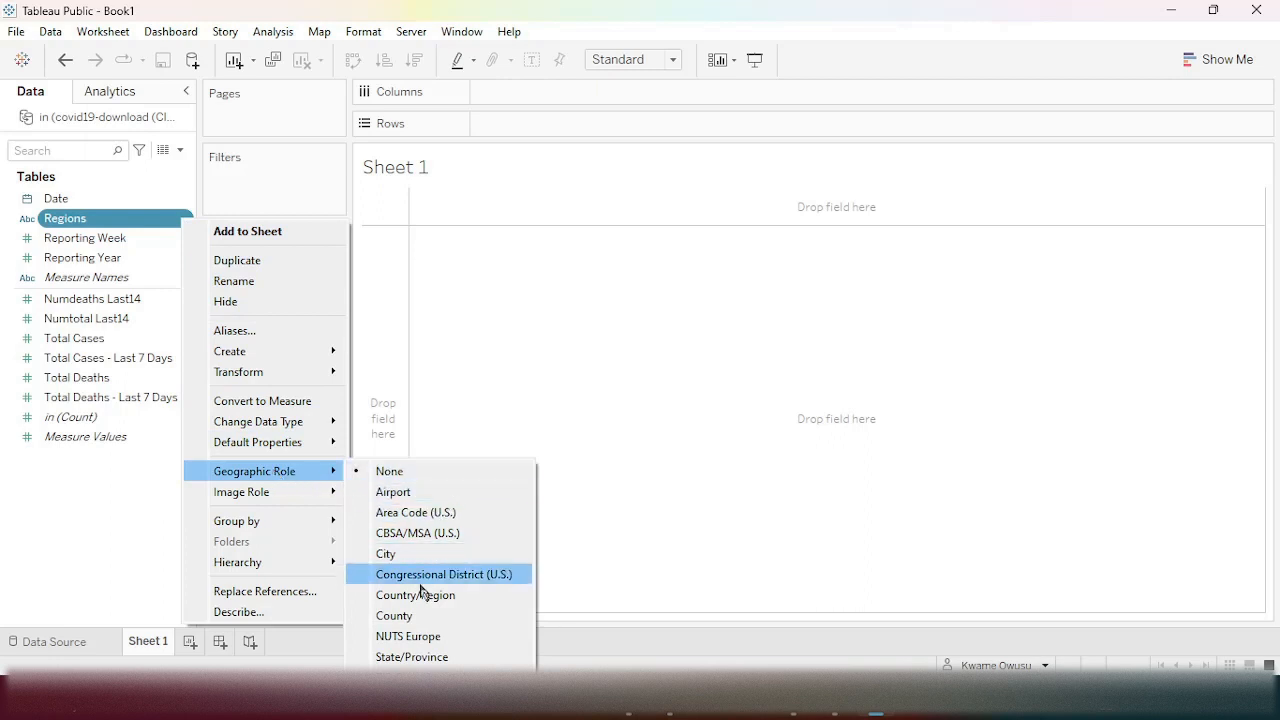
{"action": "left_click", "coordinate": [410, 657]}
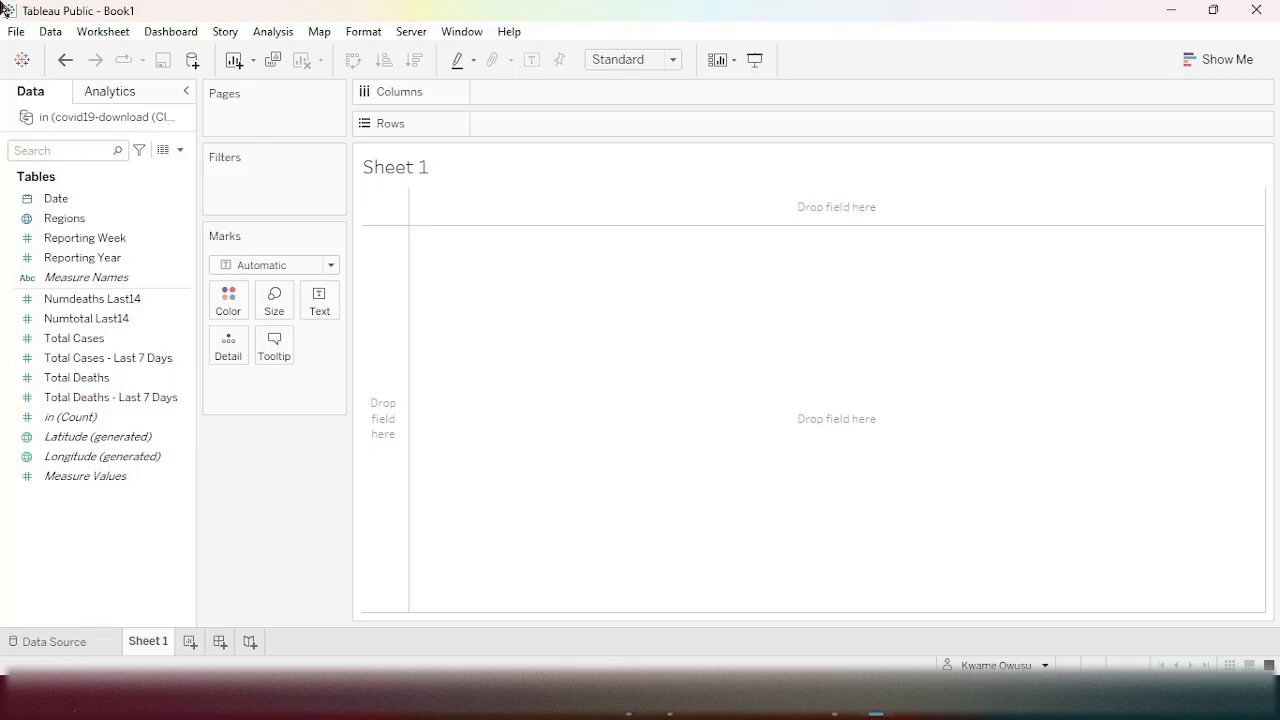
- Build a horizontal bar chart with Regions as rows and summed Total Cases as columns, sorted in descending order
{"action": "key", "text": "ctrl+z"}
{"action": "left_click_drag", "start_coordinate": [58, 218], "coordinate": [547, 125]}
{"action": "left_click_drag", "start_coordinate": [100, 338], "coordinate": [562, 92]}
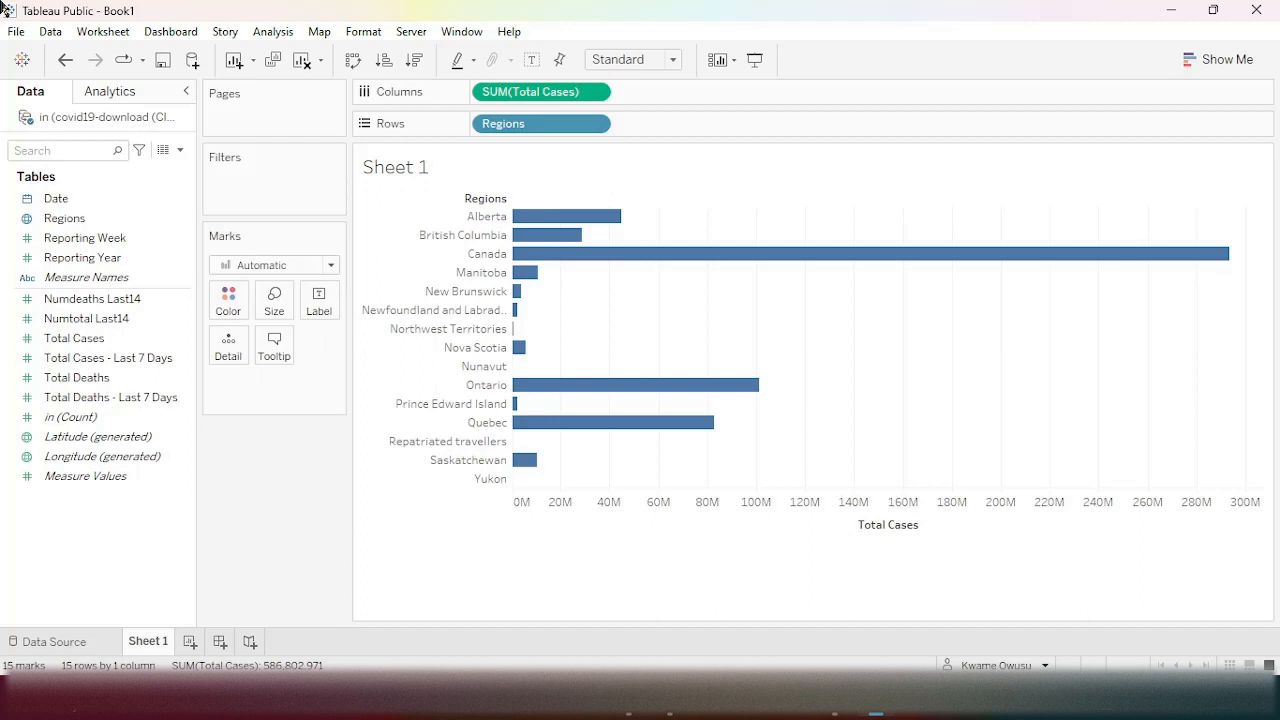
{"action": "left_click", "coordinate": [412, 63]}
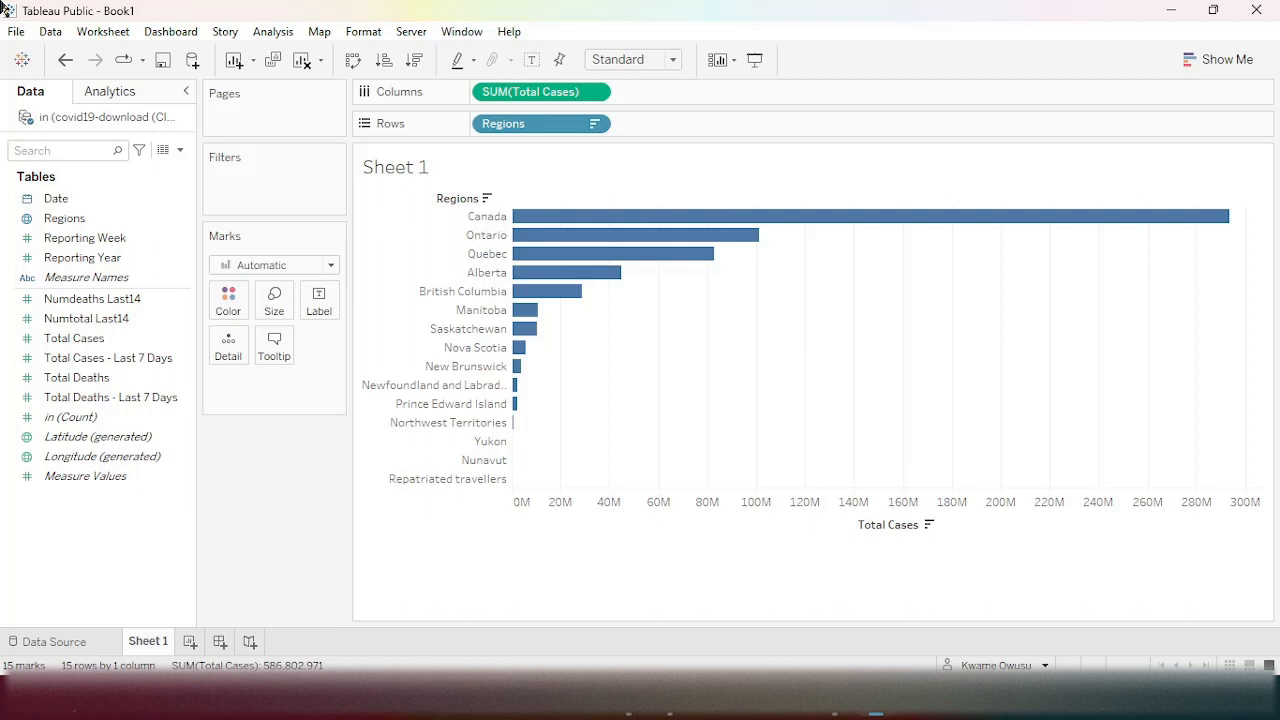
- Label each region's bar with its summed Total Cases value
{"action": "left_click_drag", "start_coordinate": [105, 338], "coordinate": [318, 312]}
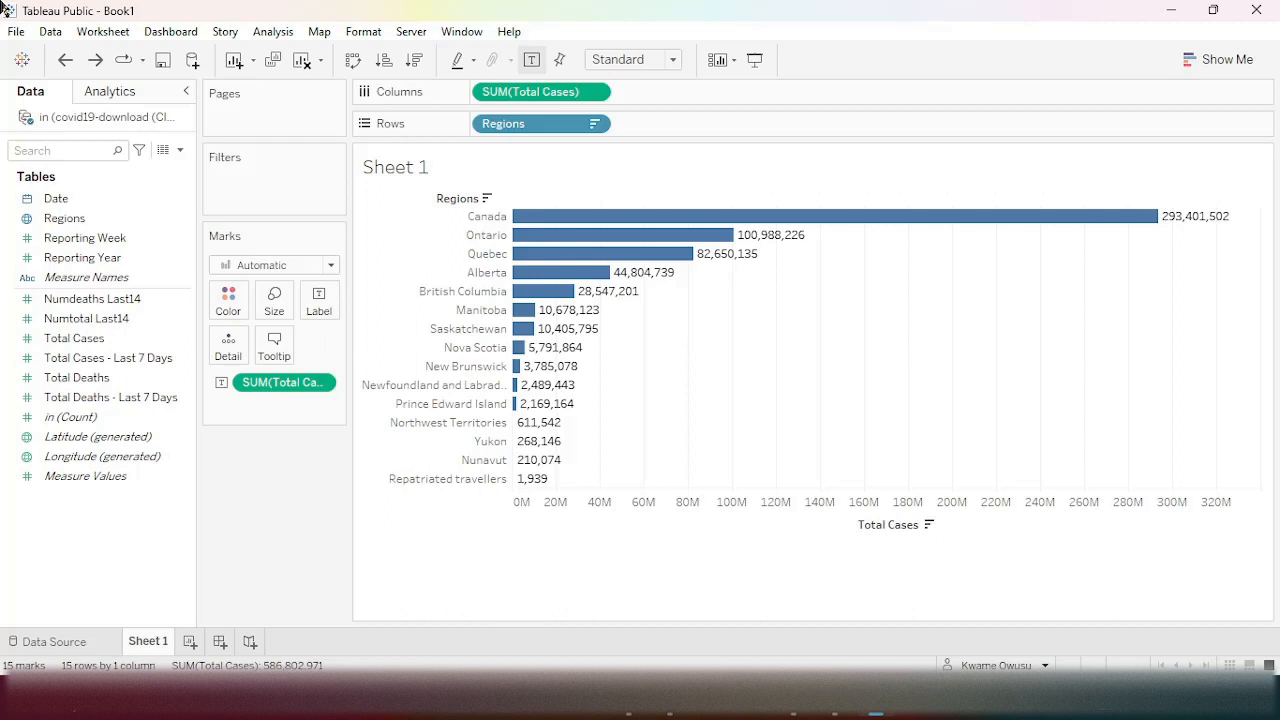
{"action": "mouse_move", "coordinate": [537, 216]}
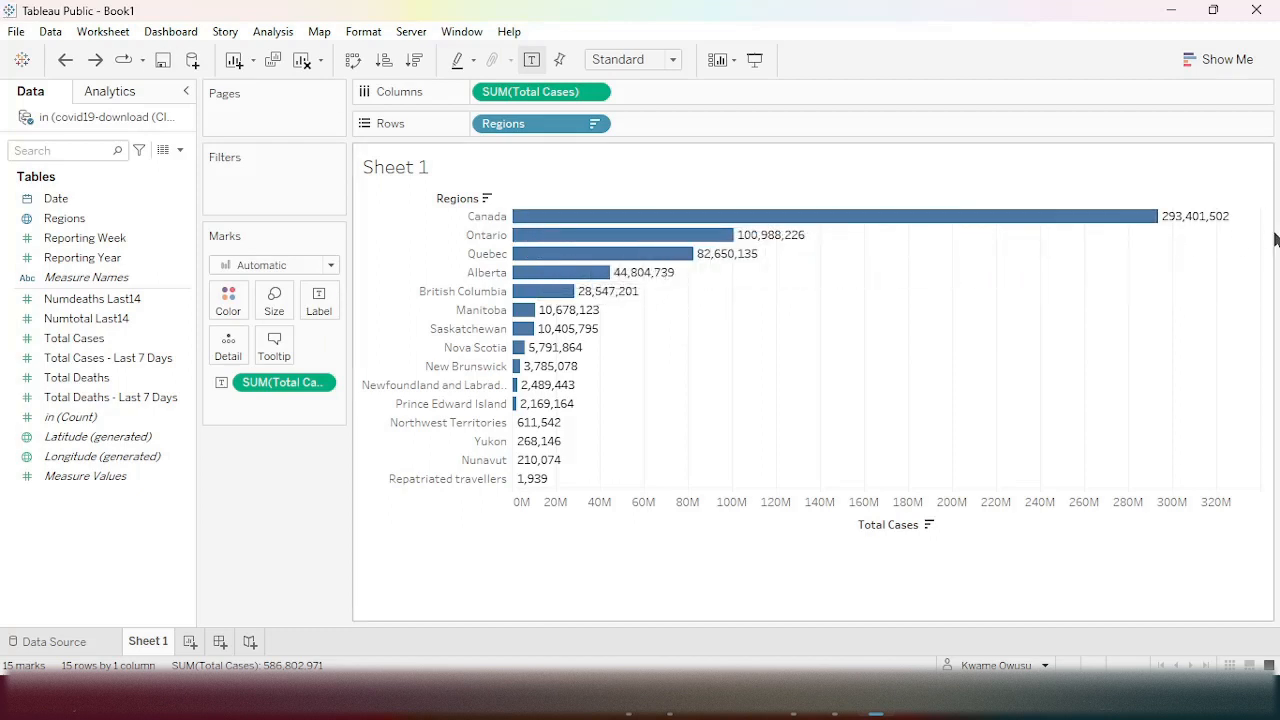
{"action": "mouse_move", "coordinate": [725, 243]}
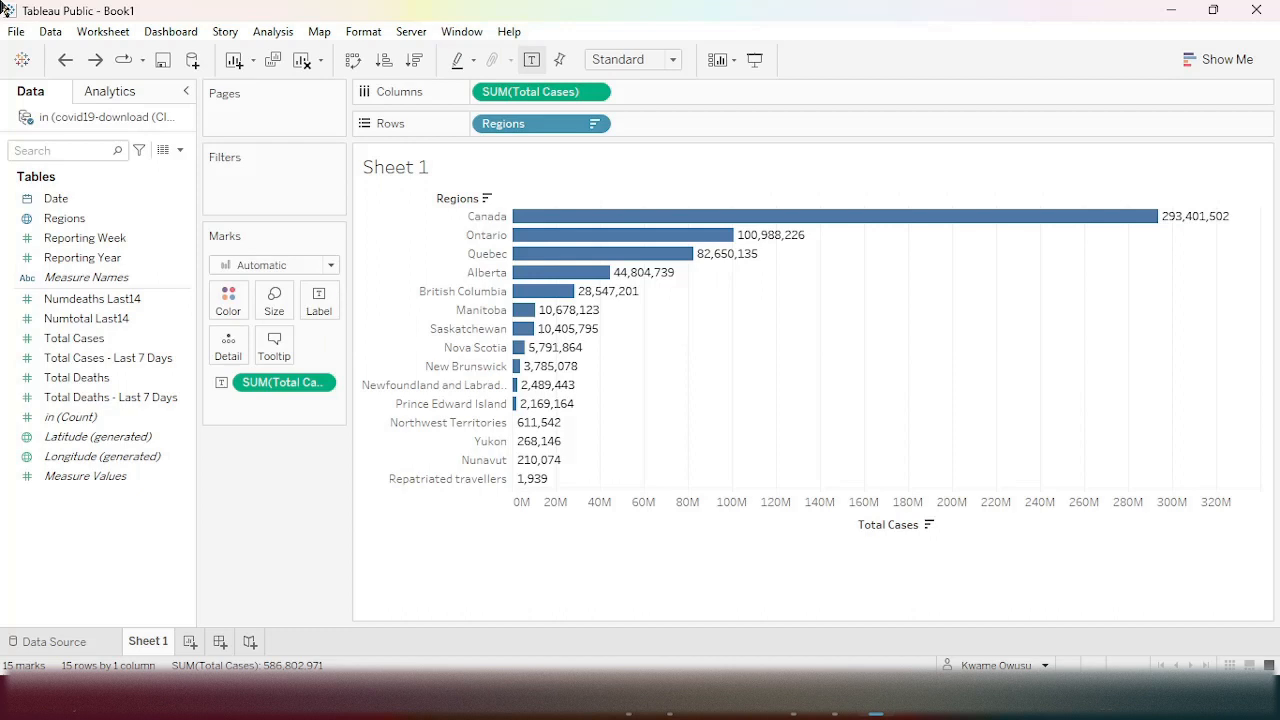
- Create a set named Regions Set from Regions that excludes Canada and Repatriated travellers, and filter the chart by it
{"action": "left_click", "coordinate": [105, 221]}
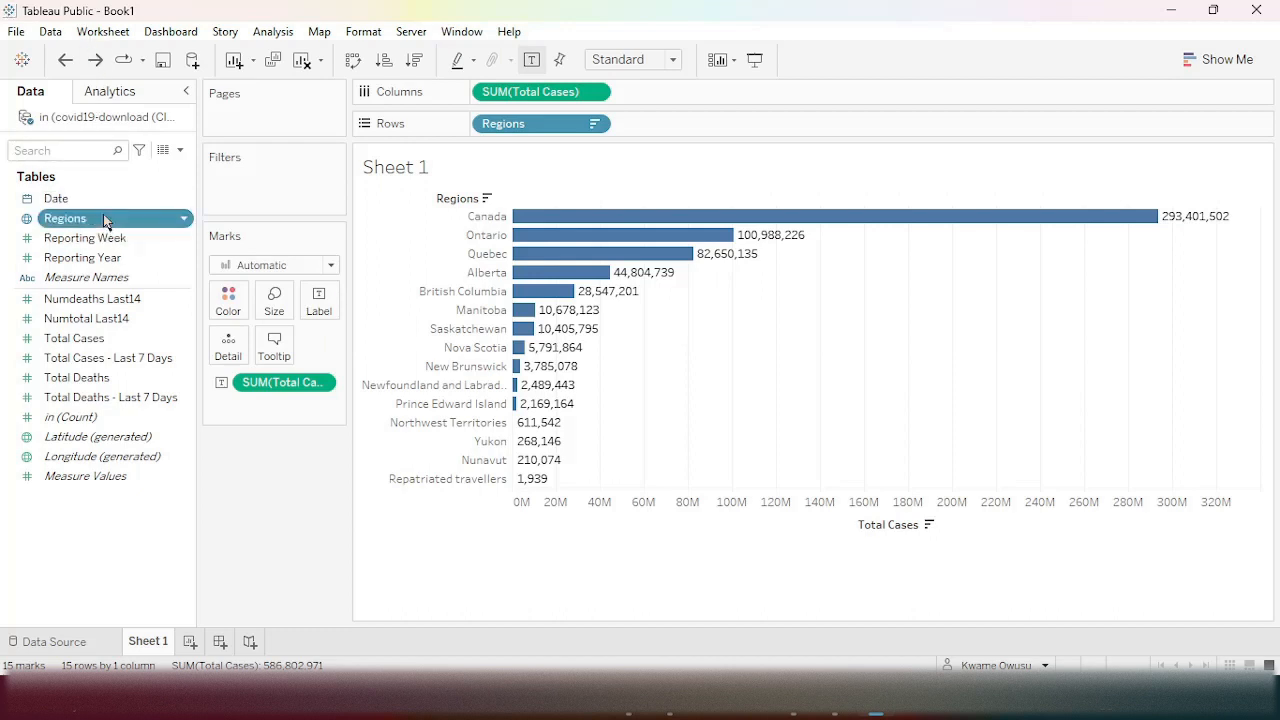
{"action": "left_click", "coordinate": [185, 221]}
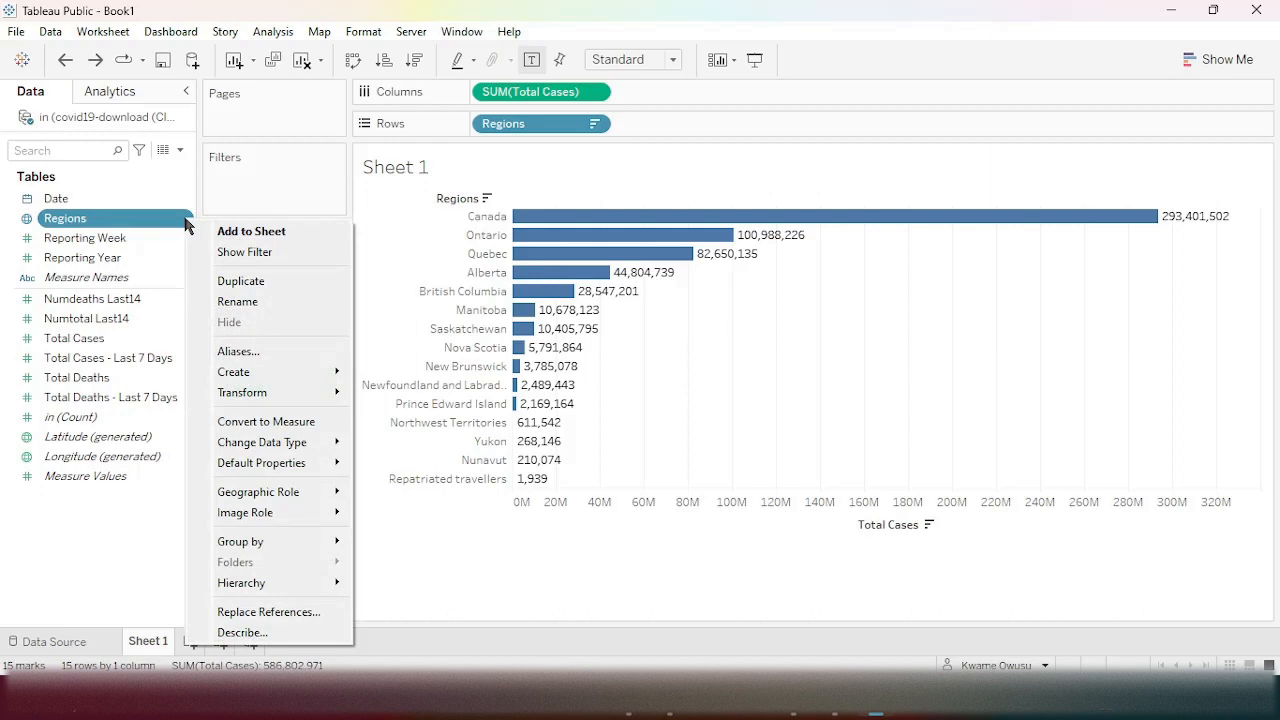
{"action": "mouse_move", "coordinate": [246, 374]}
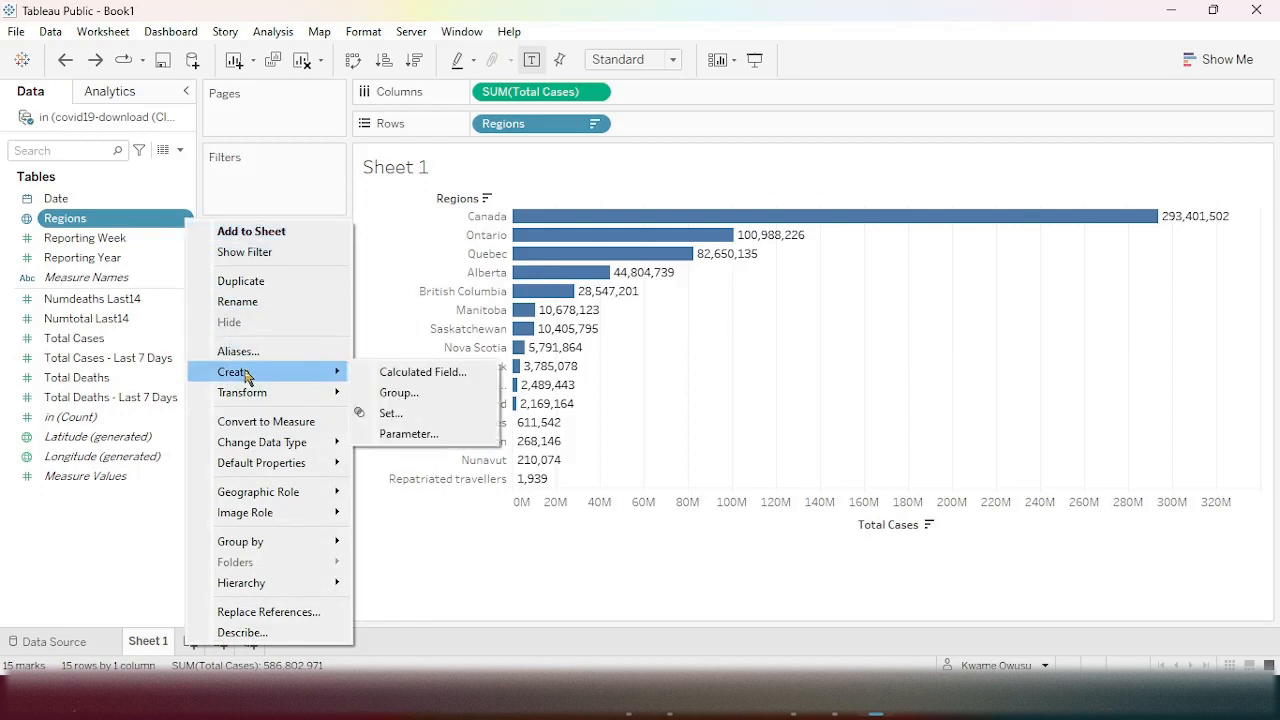
{"action": "left_click", "coordinate": [418, 414]}
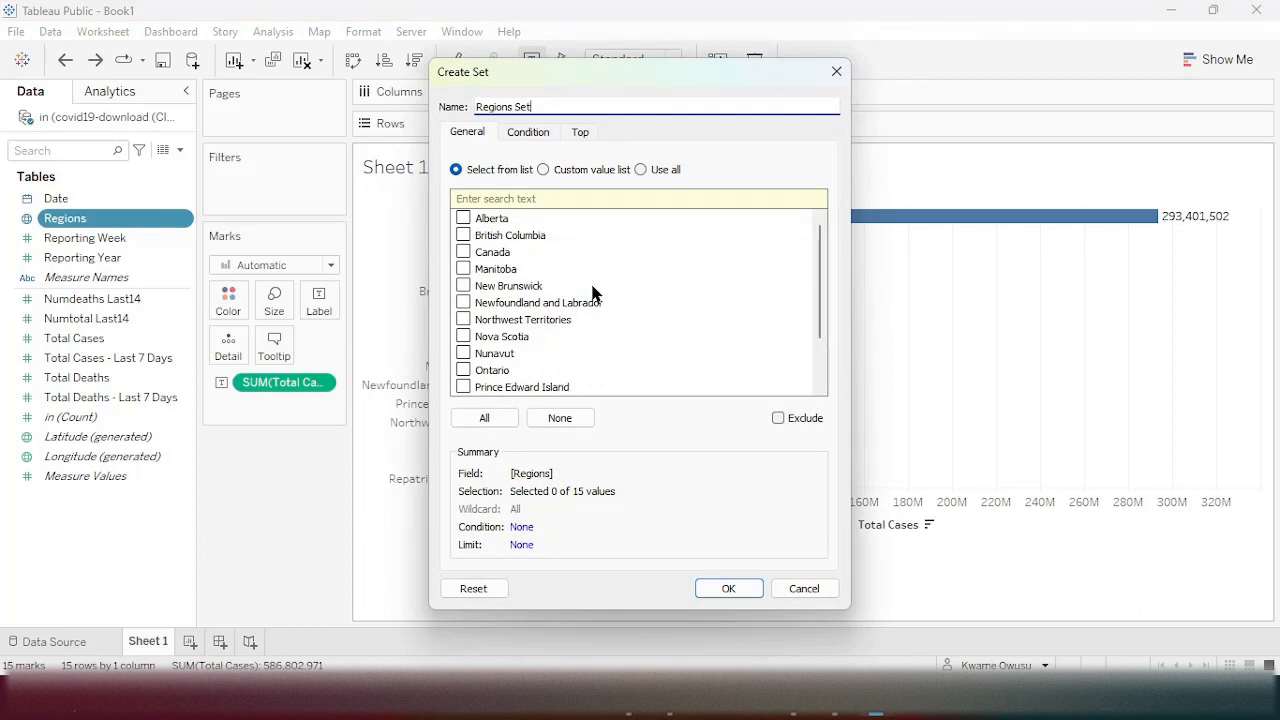
{"action": "left_click", "coordinate": [463, 252]}
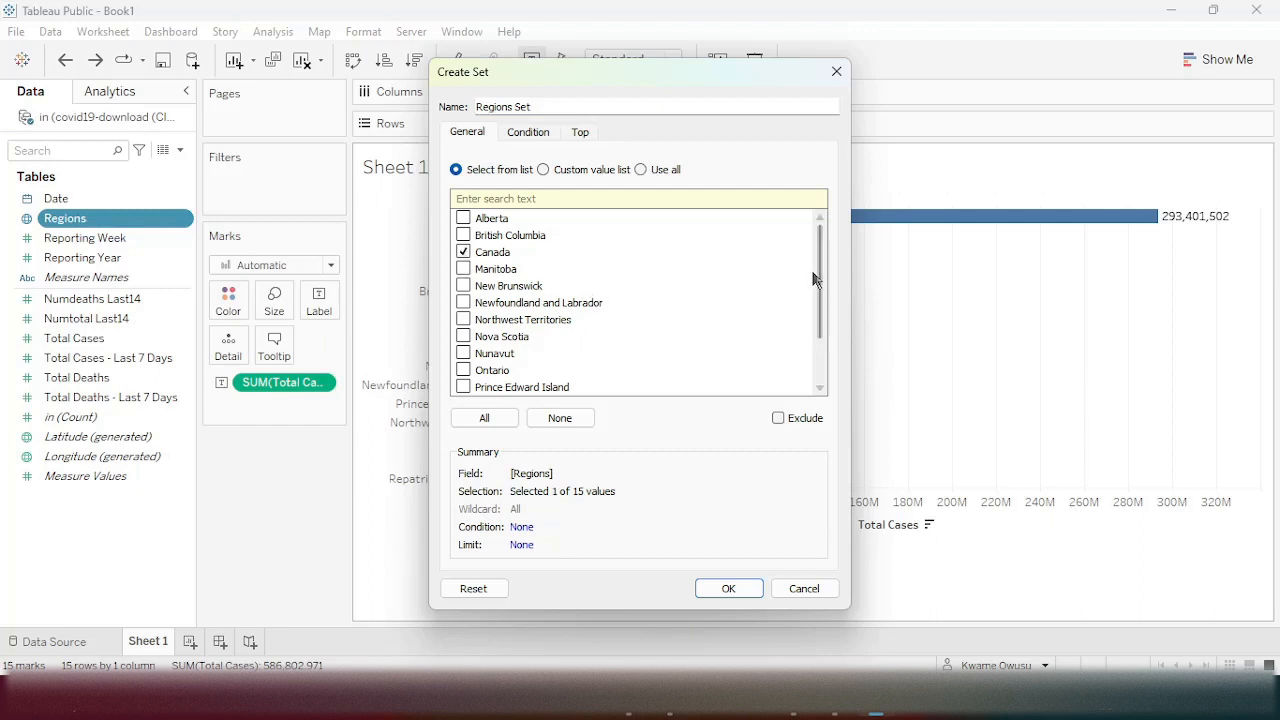
{"action": "scroll", "coordinate": [812, 280], "scroll_direction": "down", "scroll_amount": 2}
{"action": "left_click", "coordinate": [476, 357]}
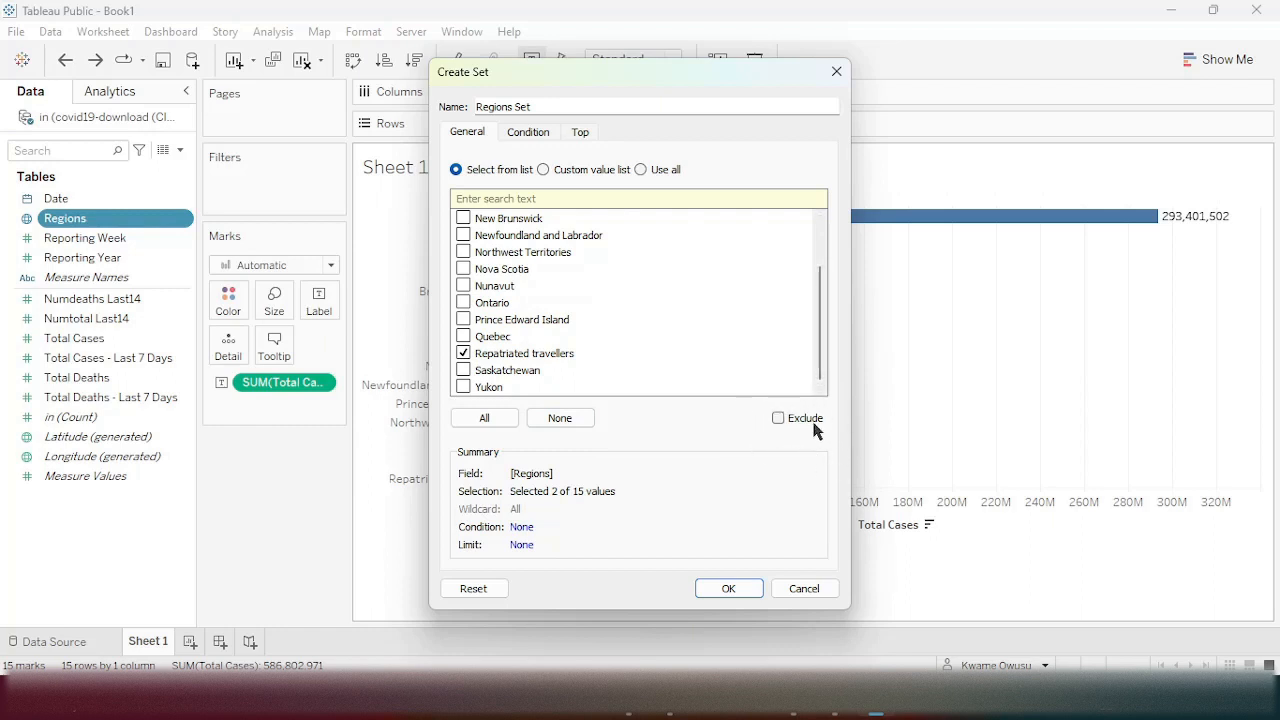
{"action": "left_click", "coordinate": [779, 418]}
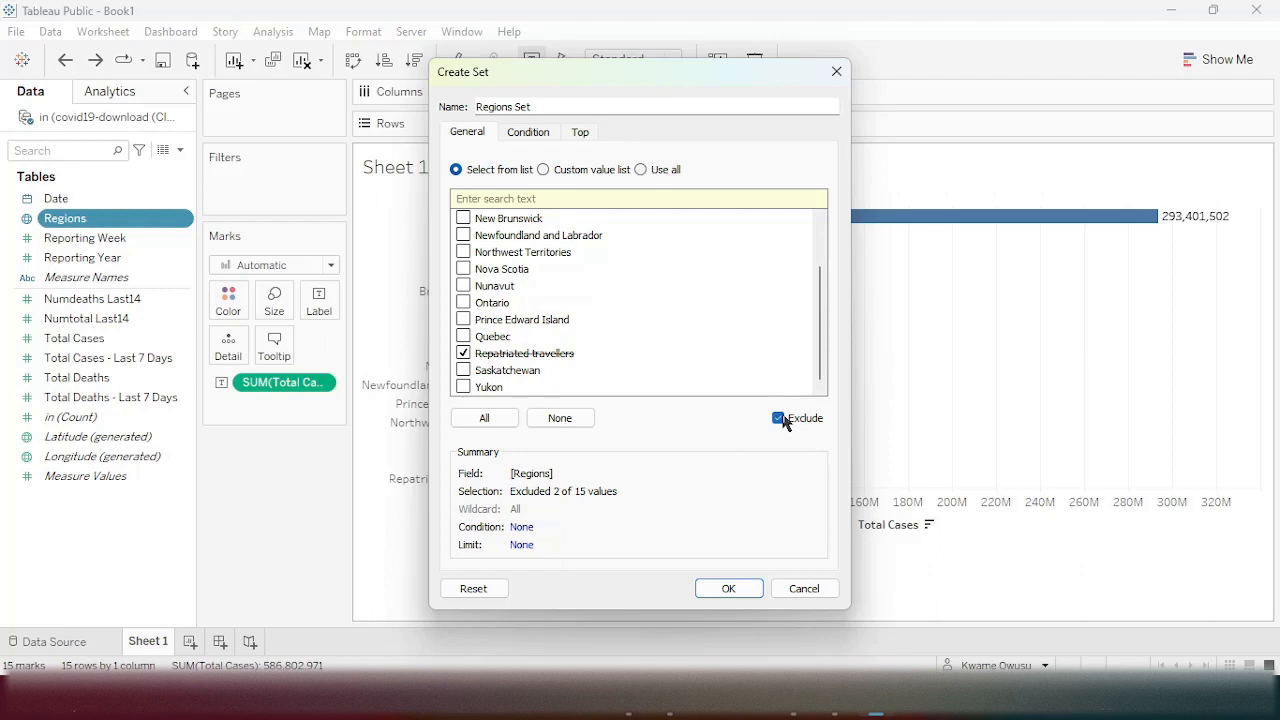
{"action": "left_click", "coordinate": [729, 589]}
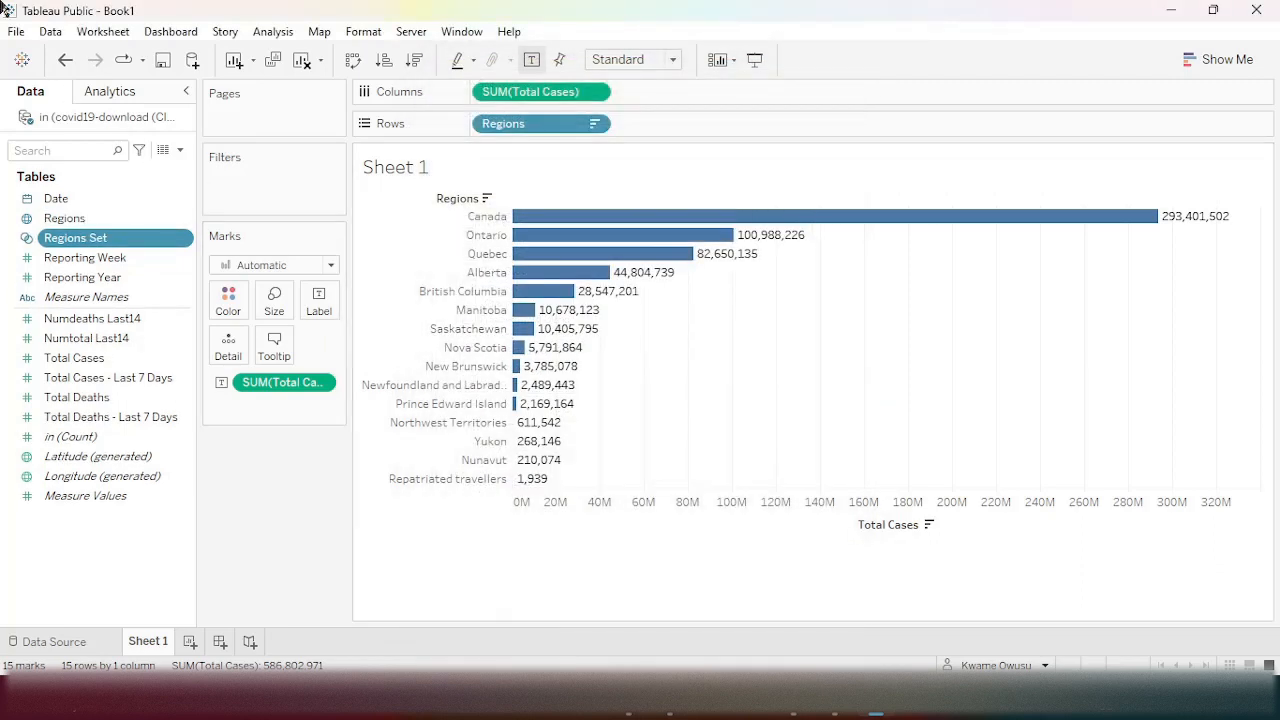
{"action": "left_click_drag", "start_coordinate": [84, 249], "coordinate": [262, 181]}
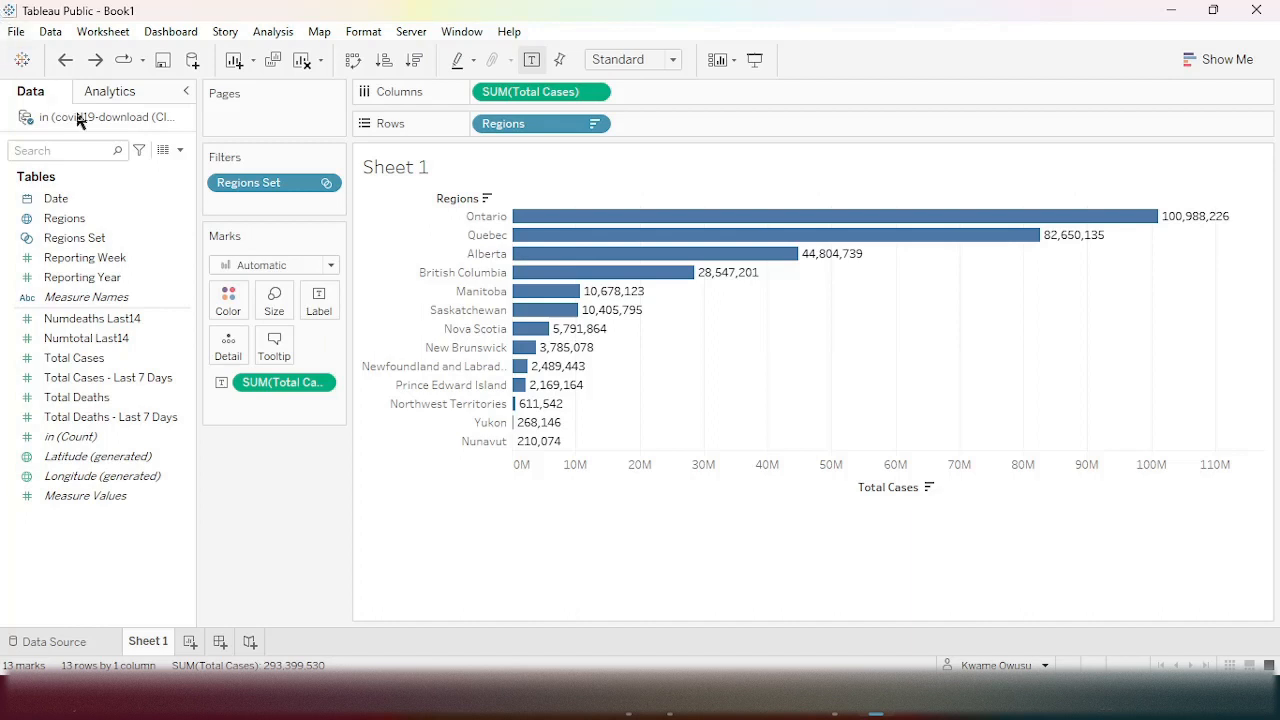
- Create a calculated field named Latest Results with the formula [Date] = {FIXED : MAX([Date])}
{"action": "left_click", "coordinate": [179, 150]}
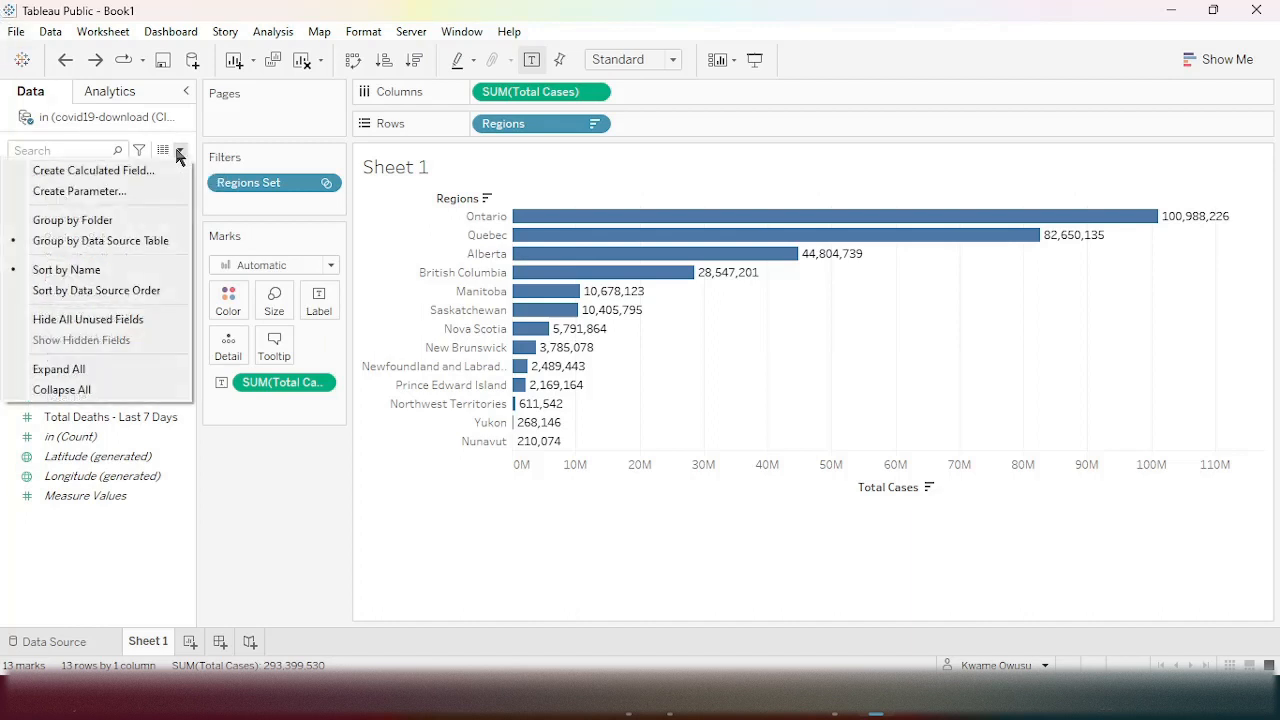
{"action": "left_click", "coordinate": [137, 177]}
{"action": "left_click", "coordinate": [466, 266]}
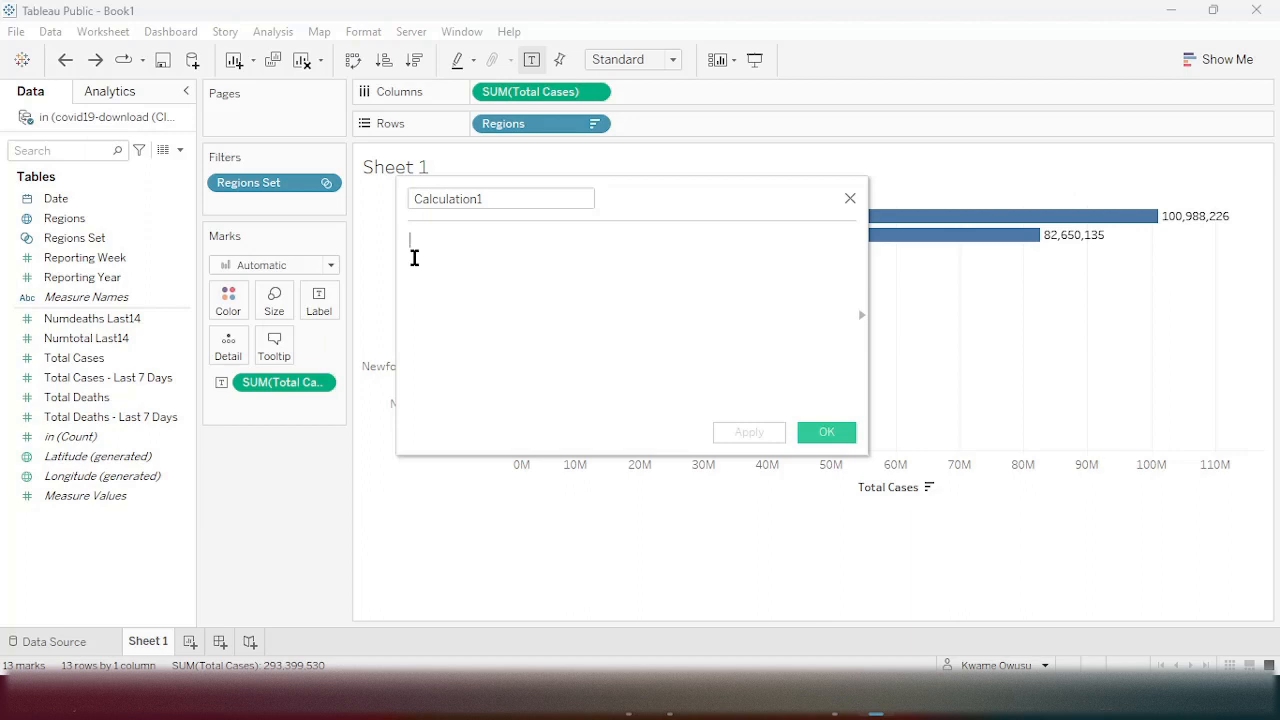
{"action": "type", "text": "[Date] = {FIXED : MAX([Date])}"}
{"action": "left_click", "coordinate": [491, 199]}
{"action": "double_click", "coordinate": [491, 199]}
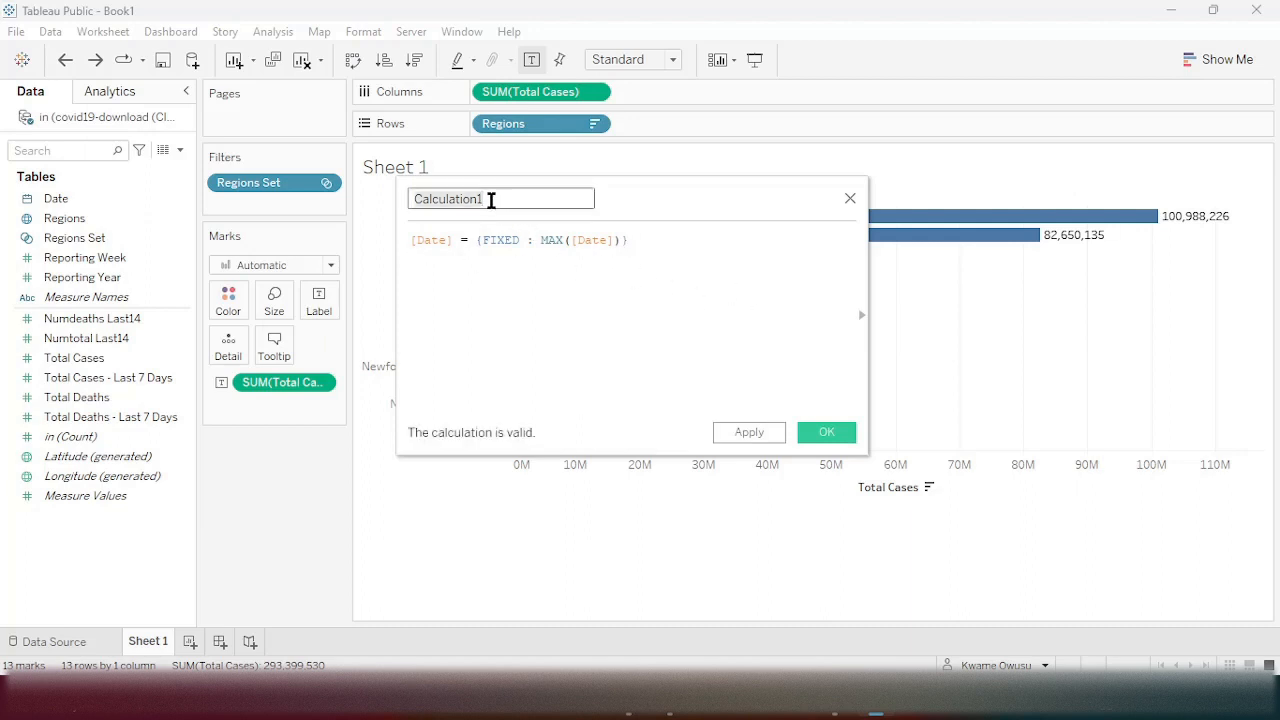
{"action": "type", "text": "Latest Results"}
{"action": "left_click", "coordinate": [836, 437]}
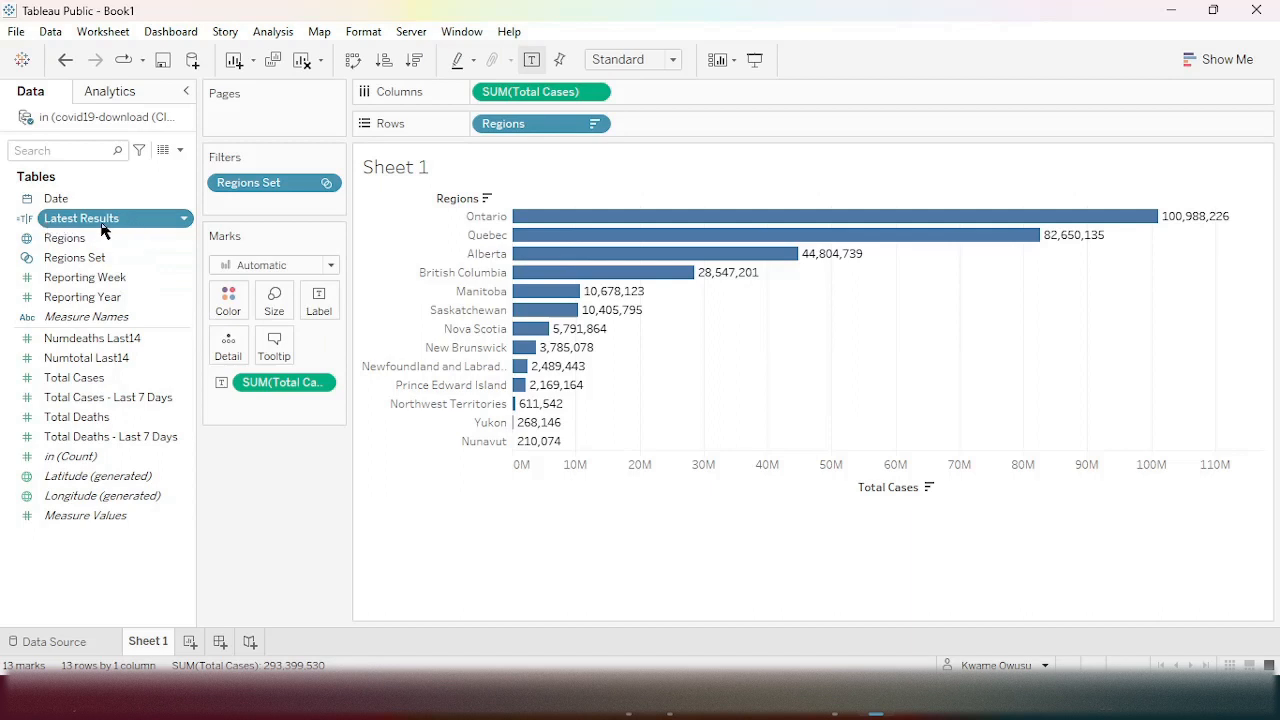
- Filter the chart by the Latest Results field, keeping only the True value
{"action": "left_click_drag", "start_coordinate": [103, 229], "coordinate": [256, 221]}
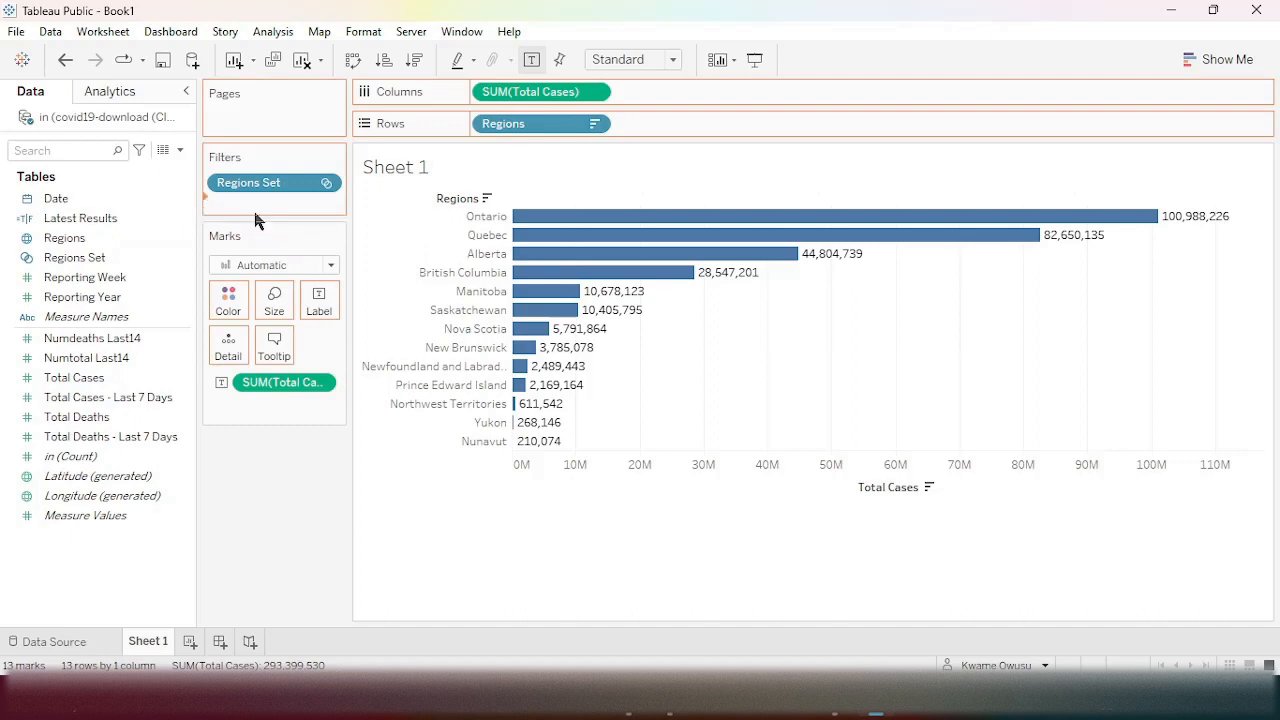
{"action": "left_click", "coordinate": [464, 224]}
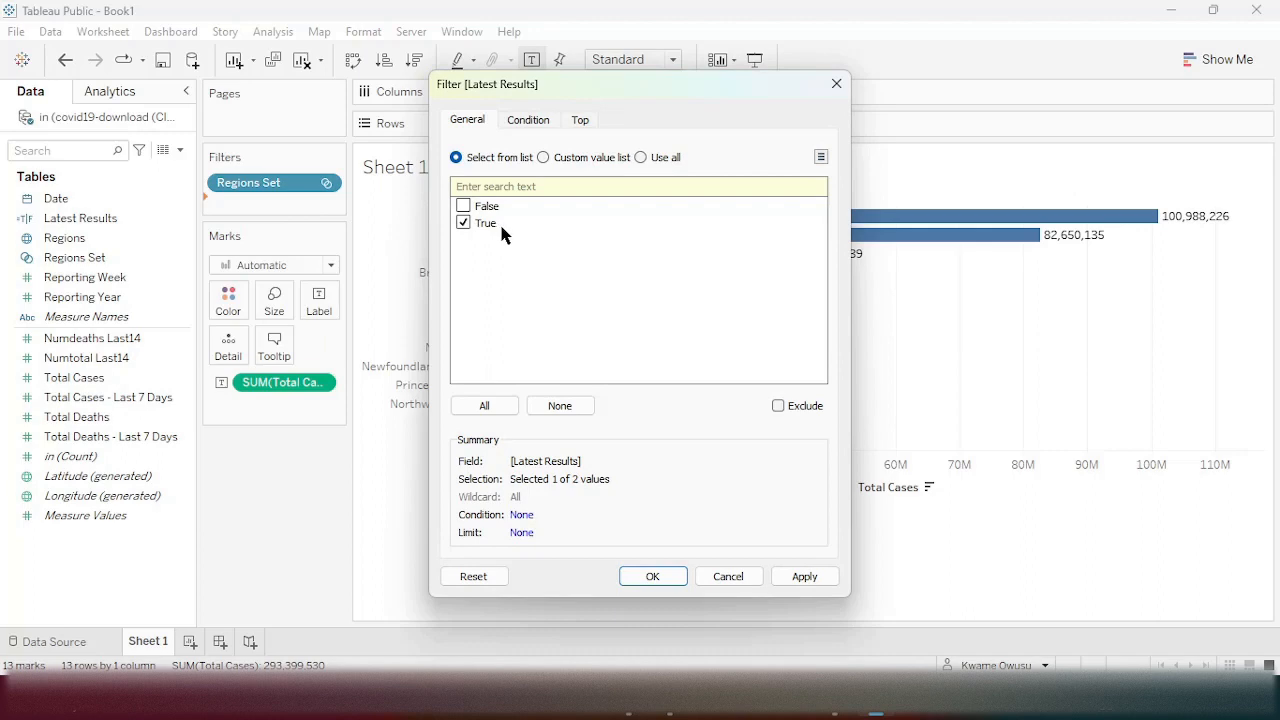
{"action": "left_click", "coordinate": [805, 580]}
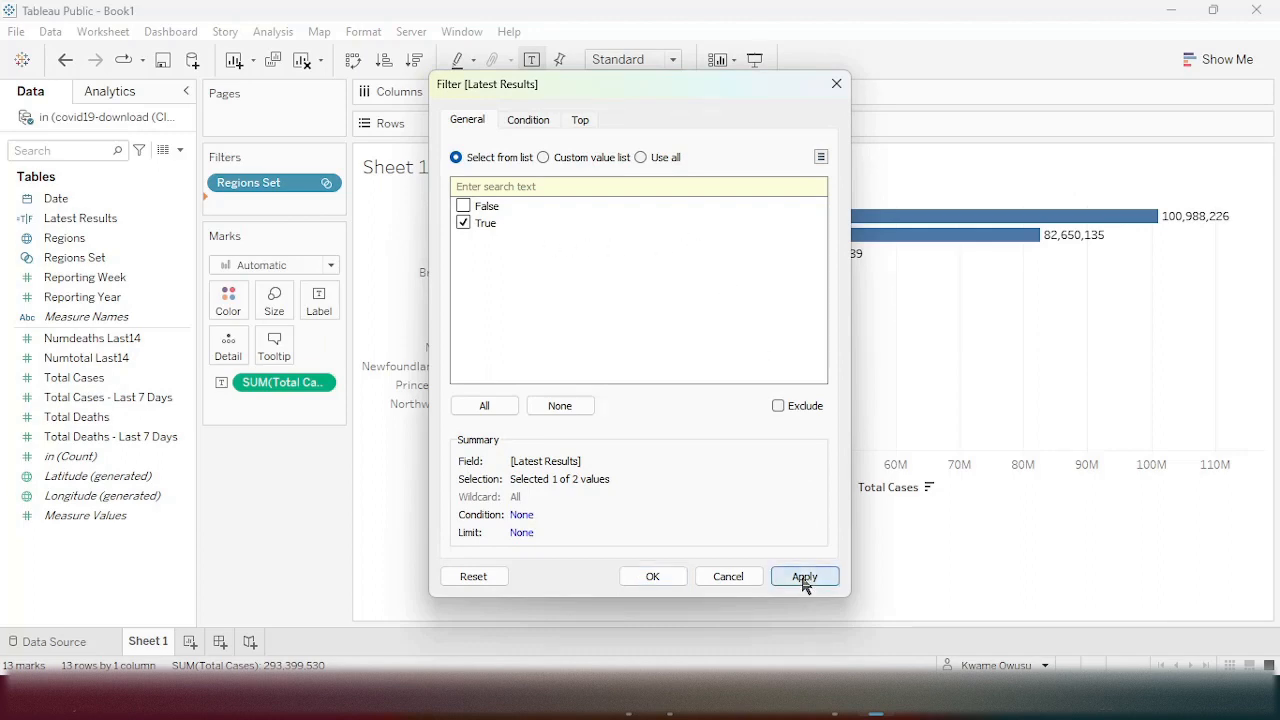
{"action": "left_click", "coordinate": [652, 576]}
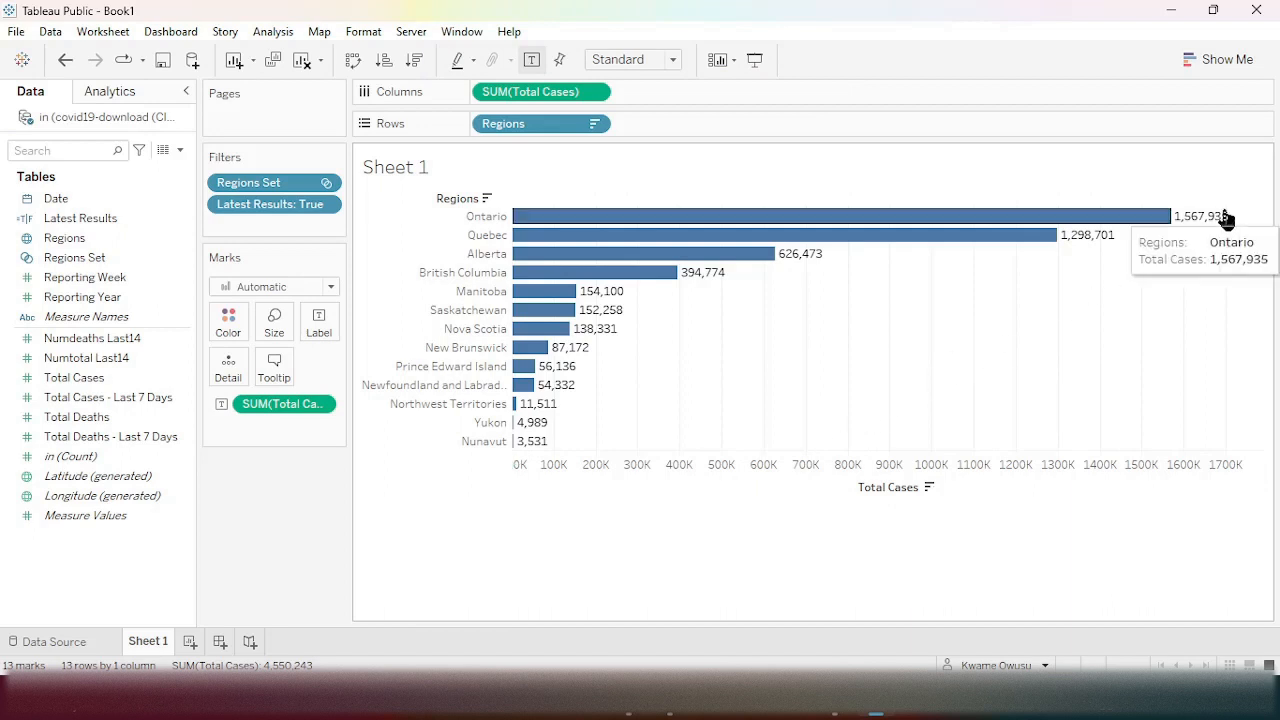
{"action": "mouse_move", "coordinate": [1205, 222]}
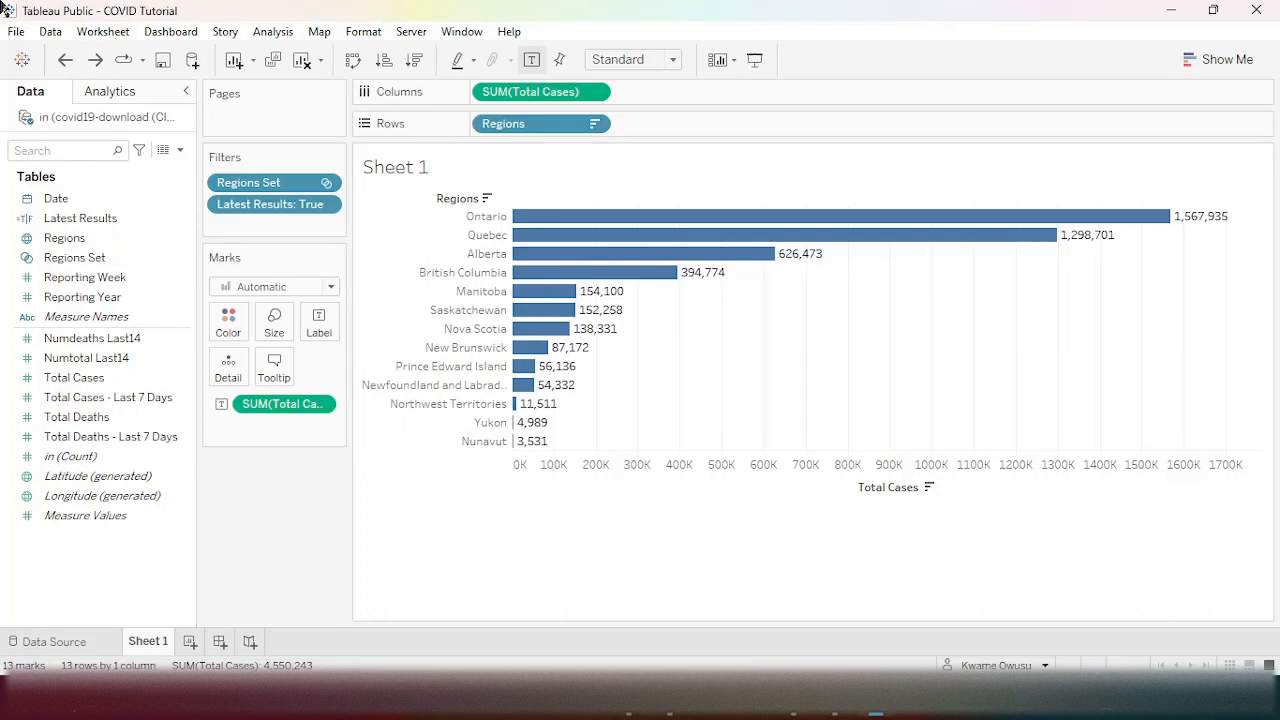
- Rename the Sheet 1 worksheet to Column - Cases
{"action": "double_click", "coordinate": [150, 640]}
{"action": "type", "text": "Column - Cases"}
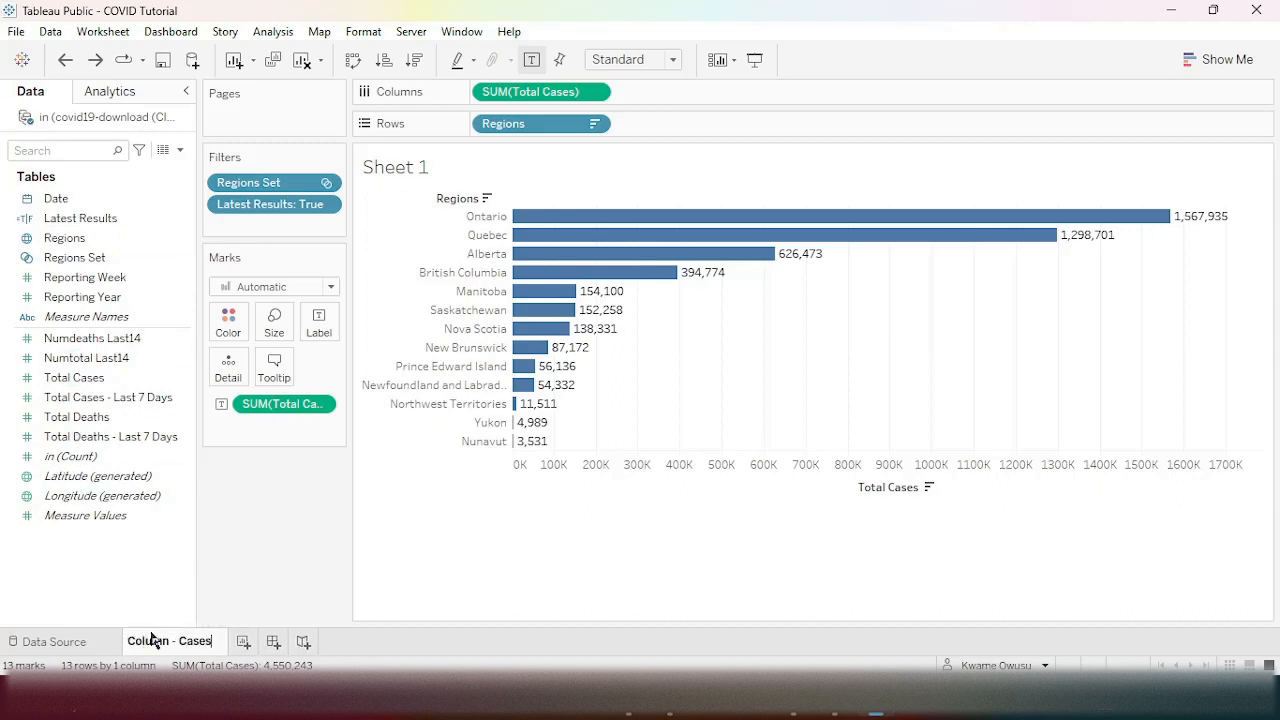
{"action": "key", "text": "Return"}
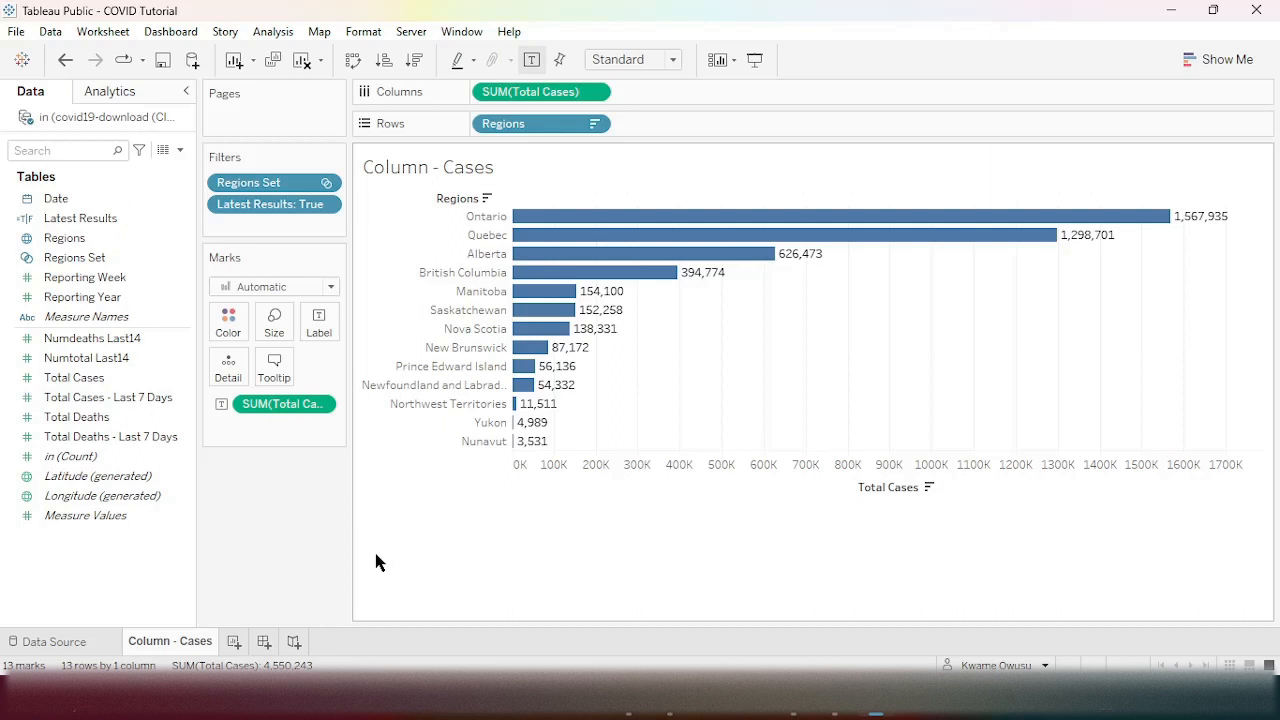
- Duplicate the Column - Cases worksheet and rename the copy Column - Deaths
{"action": "right_click", "coordinate": [180, 645]}
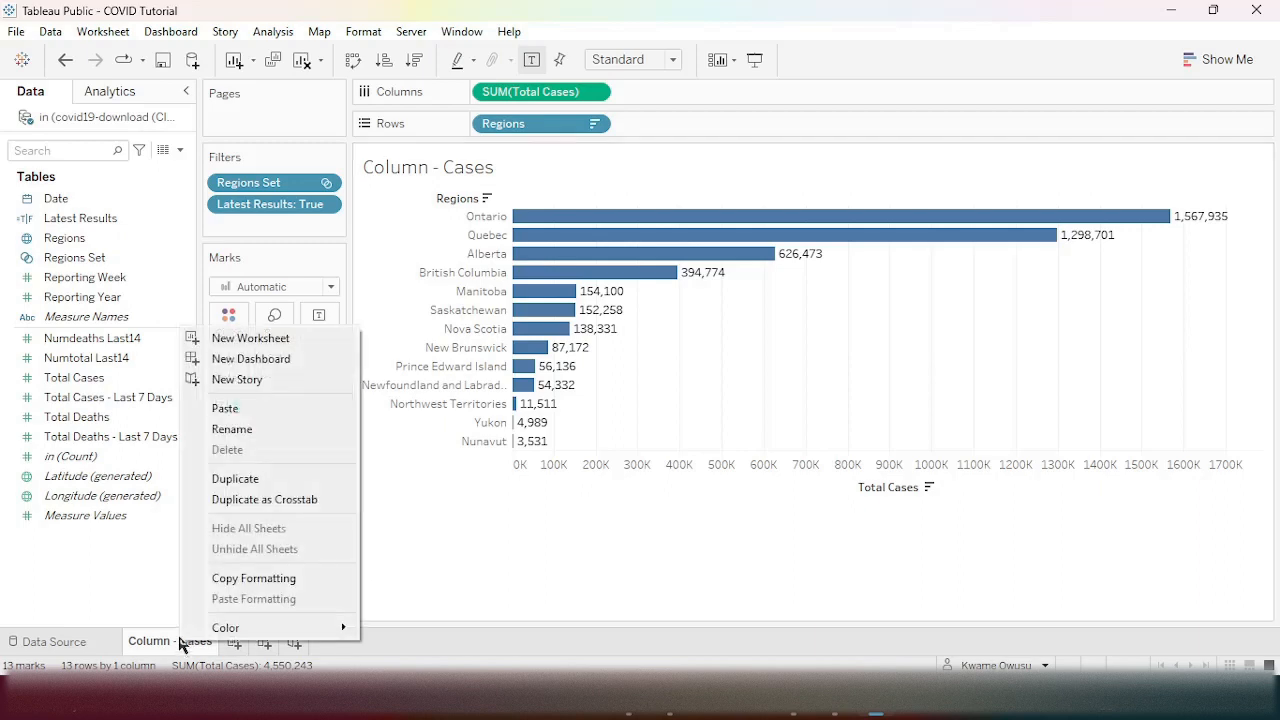
{"action": "left_click", "coordinate": [252, 478]}
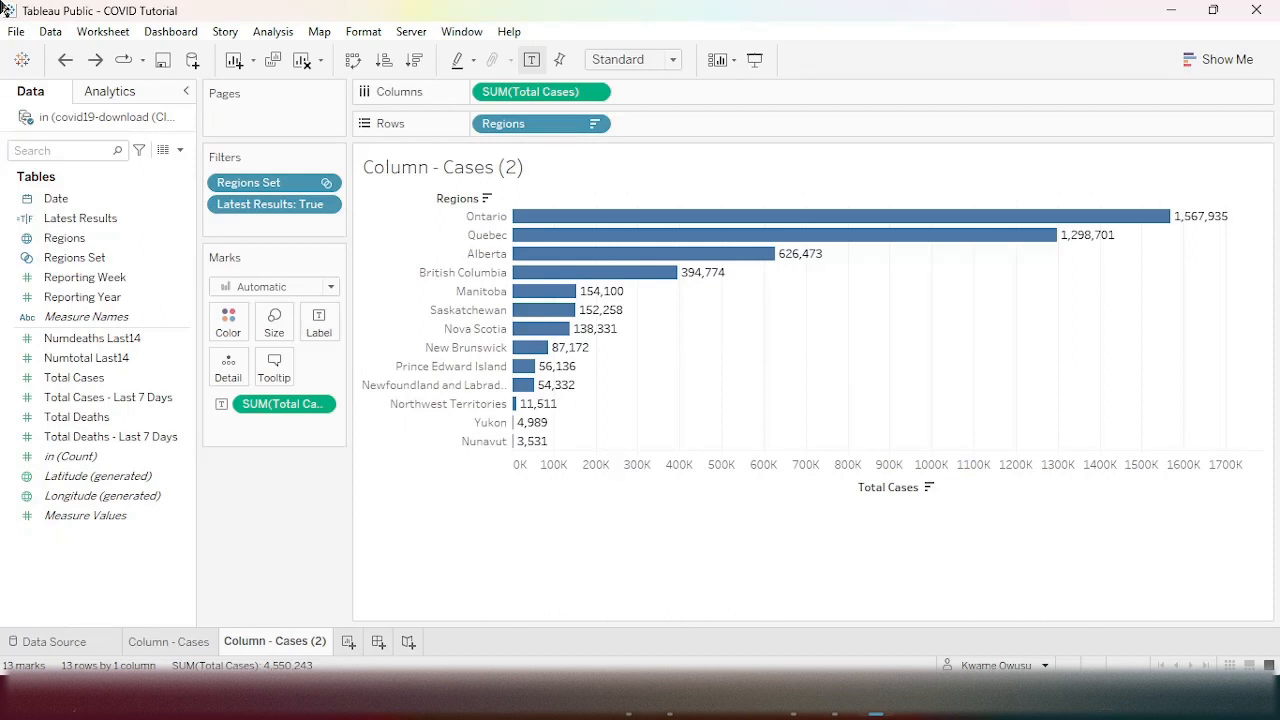
{"action": "double_click", "coordinate": [282, 641]}
{"action": "left_click", "coordinate": [282, 643]}
{"action": "left_click_drag", "start_coordinate": [273, 643], "coordinate": [346, 646]}
{"action": "type", "text": "Deaths"}
{"action": "left_click", "coordinate": [248, 520]}
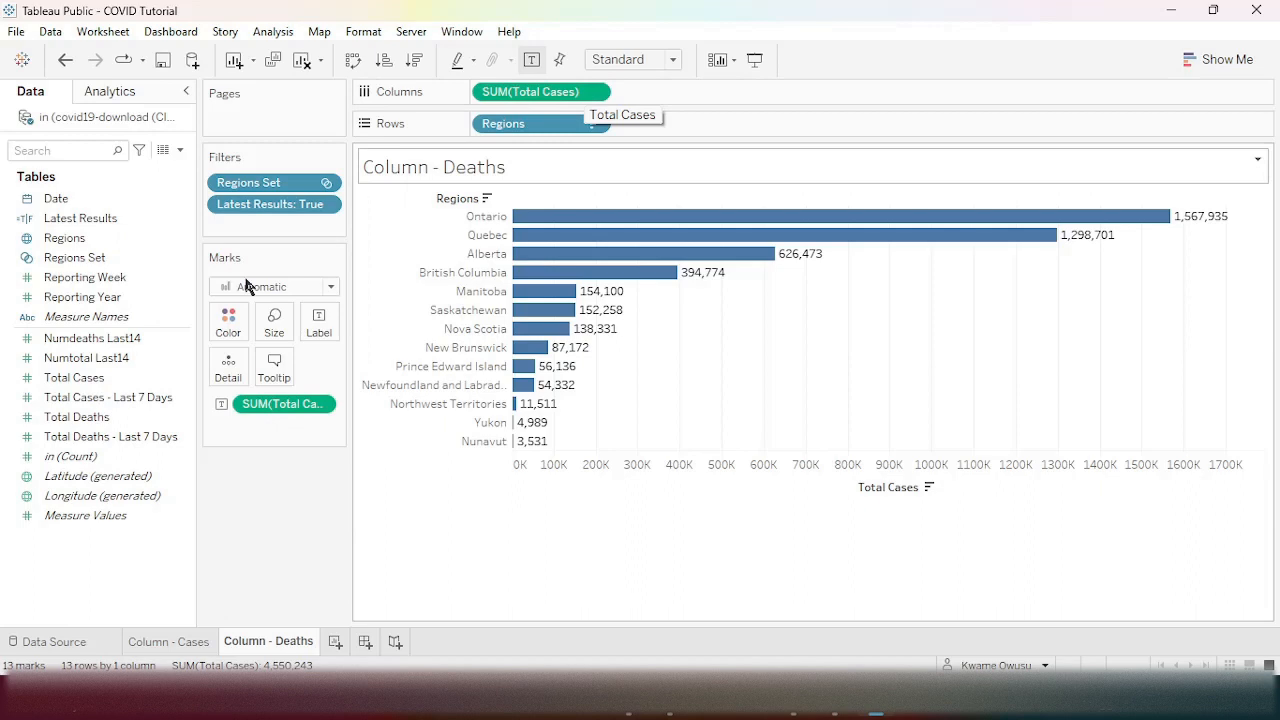
- Replace the summed Total Cases measure in the columns with summed Total Deaths
{"action": "left_click_drag", "start_coordinate": [123, 416], "coordinate": [715, 95]}
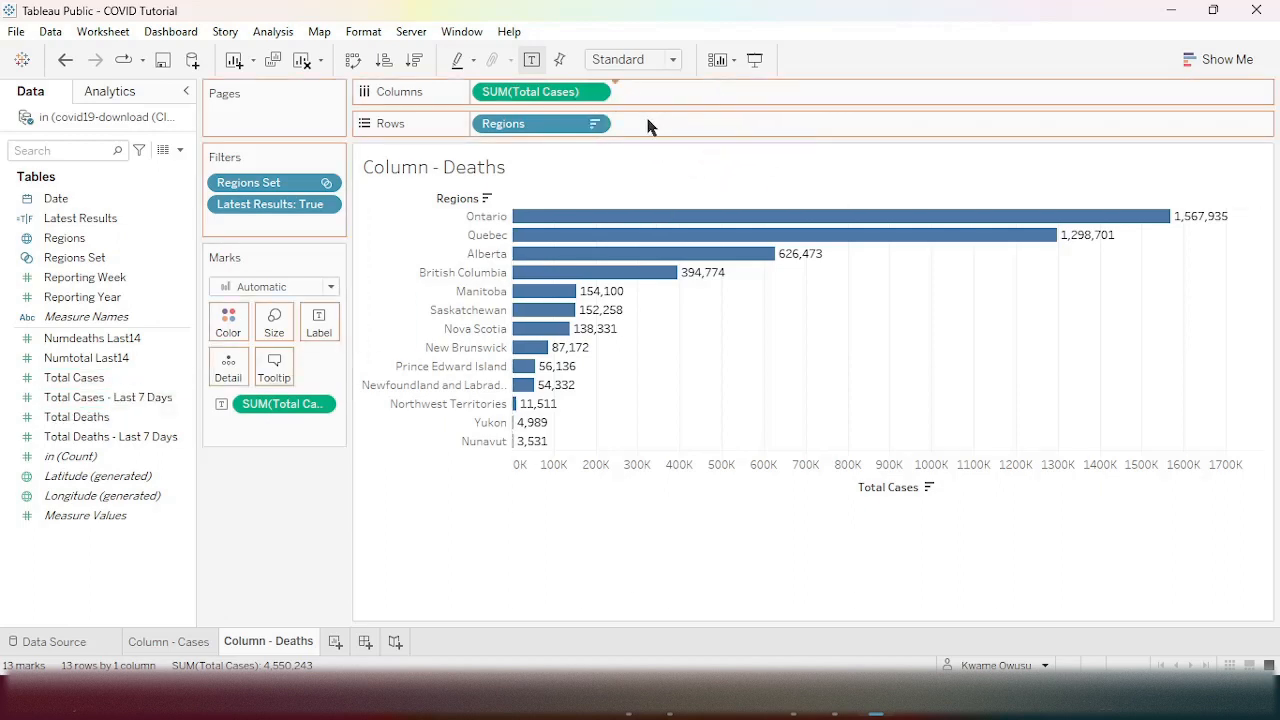
{"action": "left_click", "coordinate": [592, 94]}
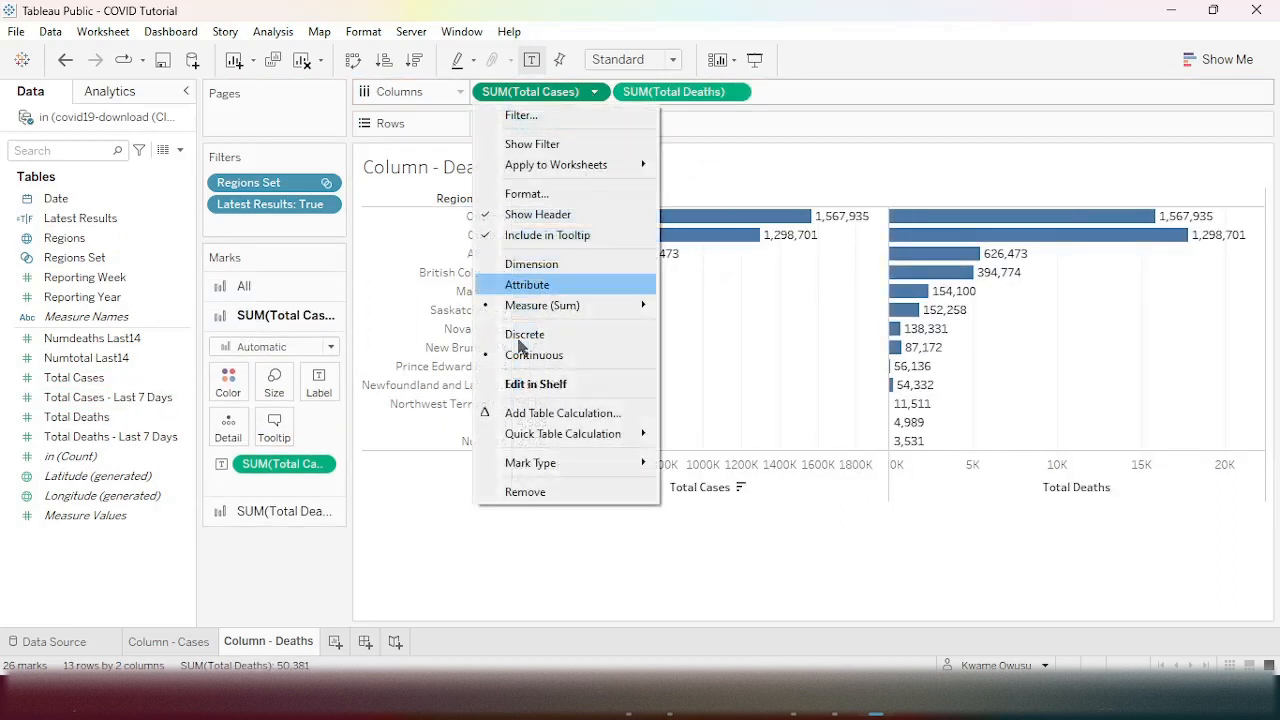
{"action": "left_click", "coordinate": [527, 490]}
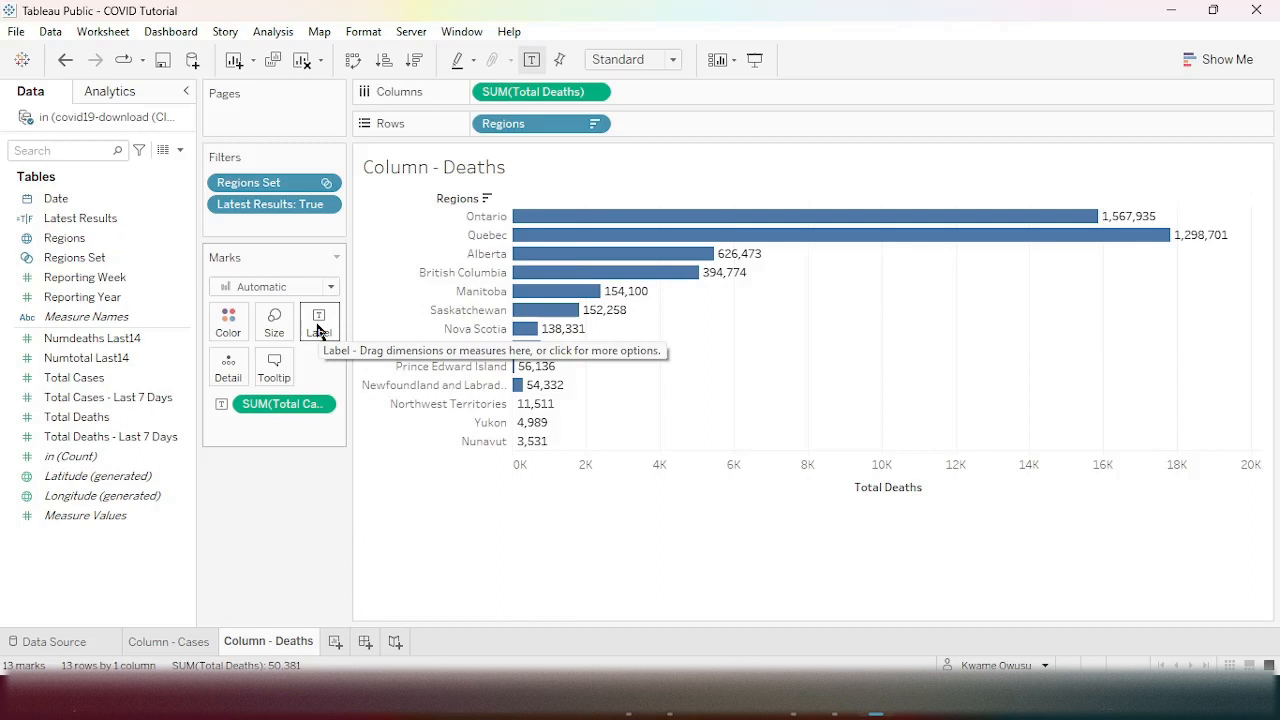
- Label the bars with summed Total Deaths instead of Total Cases, and sort the regions by deaths in descending order
{"action": "left_click_drag", "start_coordinate": [77, 416], "coordinate": [322, 324]}
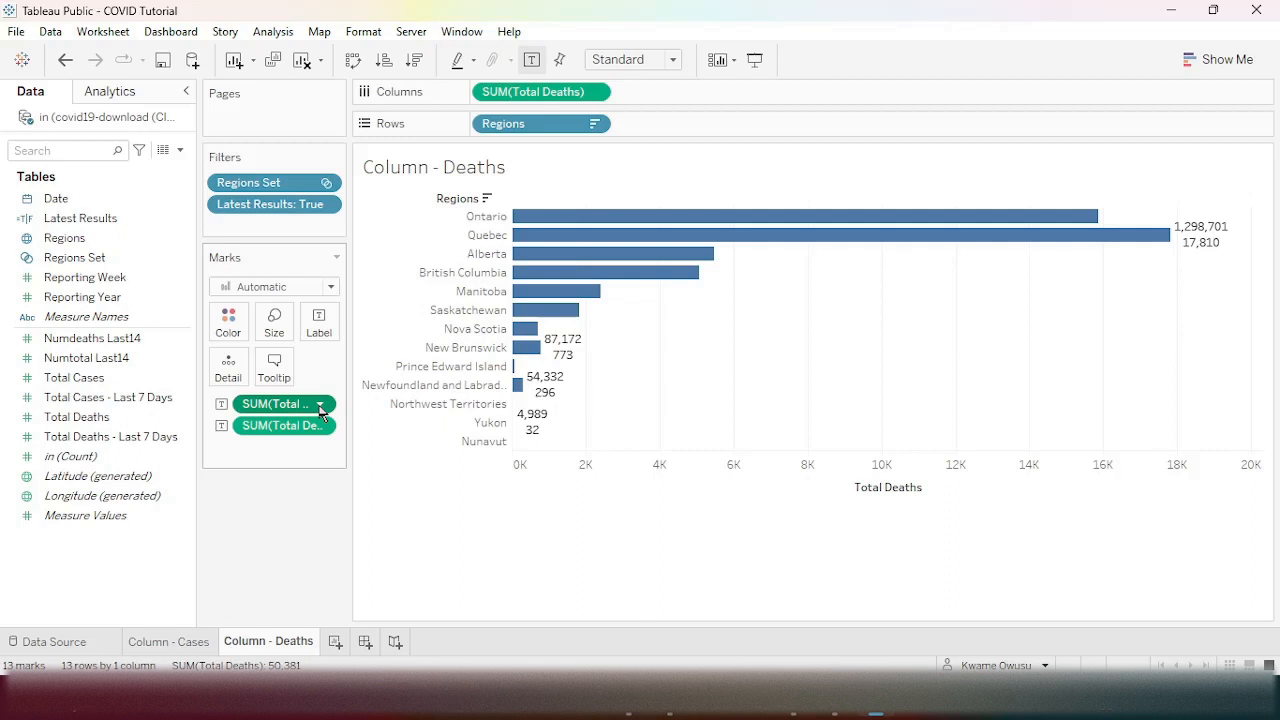
{"action": "left_click", "coordinate": [321, 404]}
{"action": "left_click", "coordinate": [325, 688]}
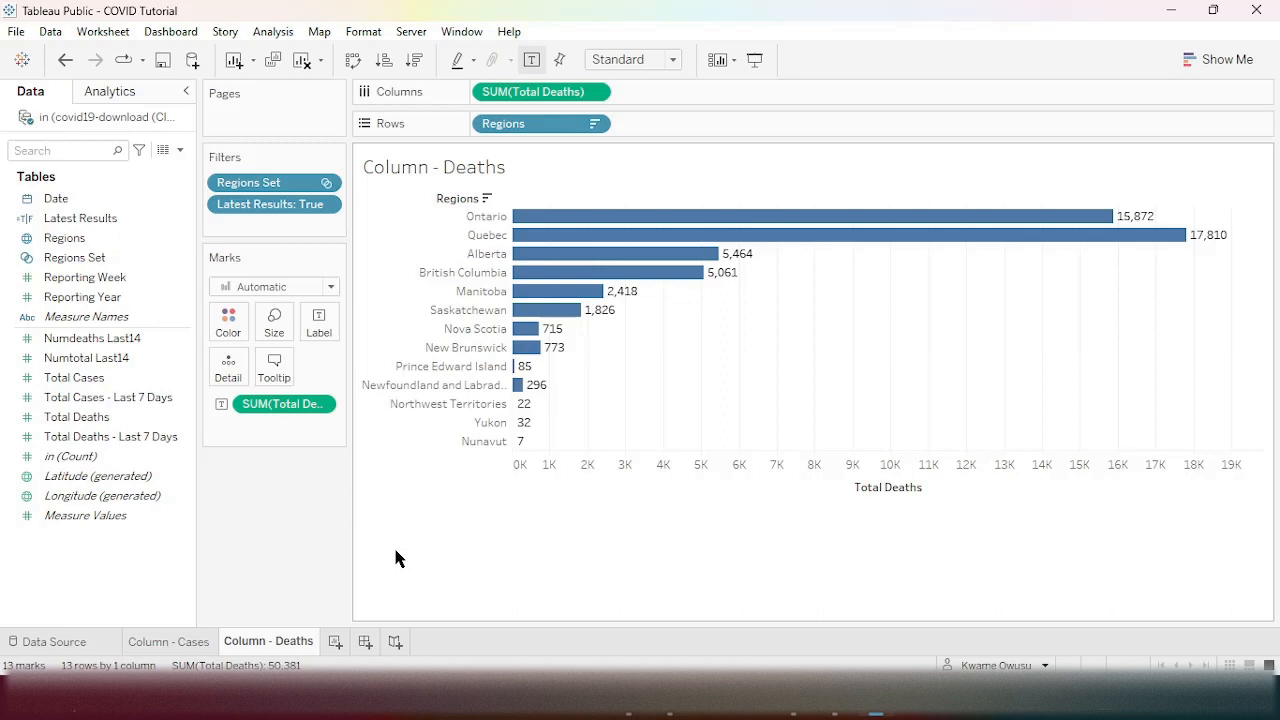
{"action": "left_click", "coordinate": [418, 60]}
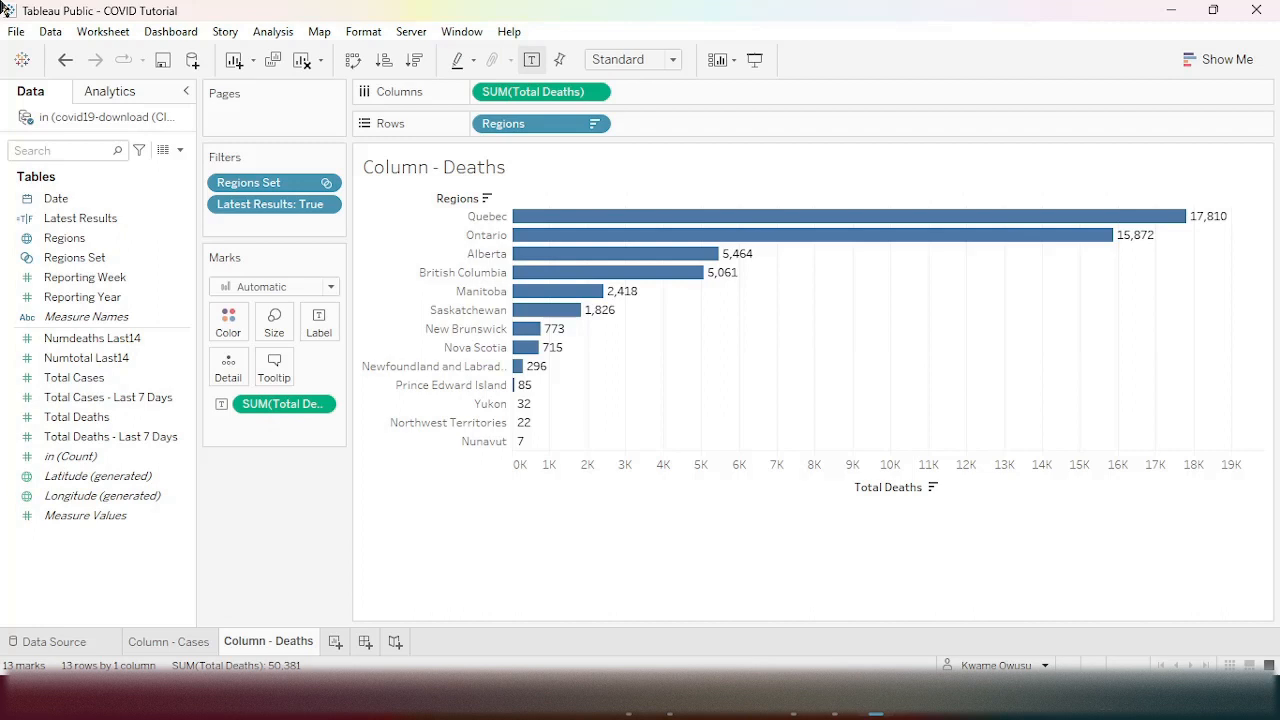
- Add a new worksheet and name it Map - Cases
{"action": "left_click", "coordinate": [335, 644]}
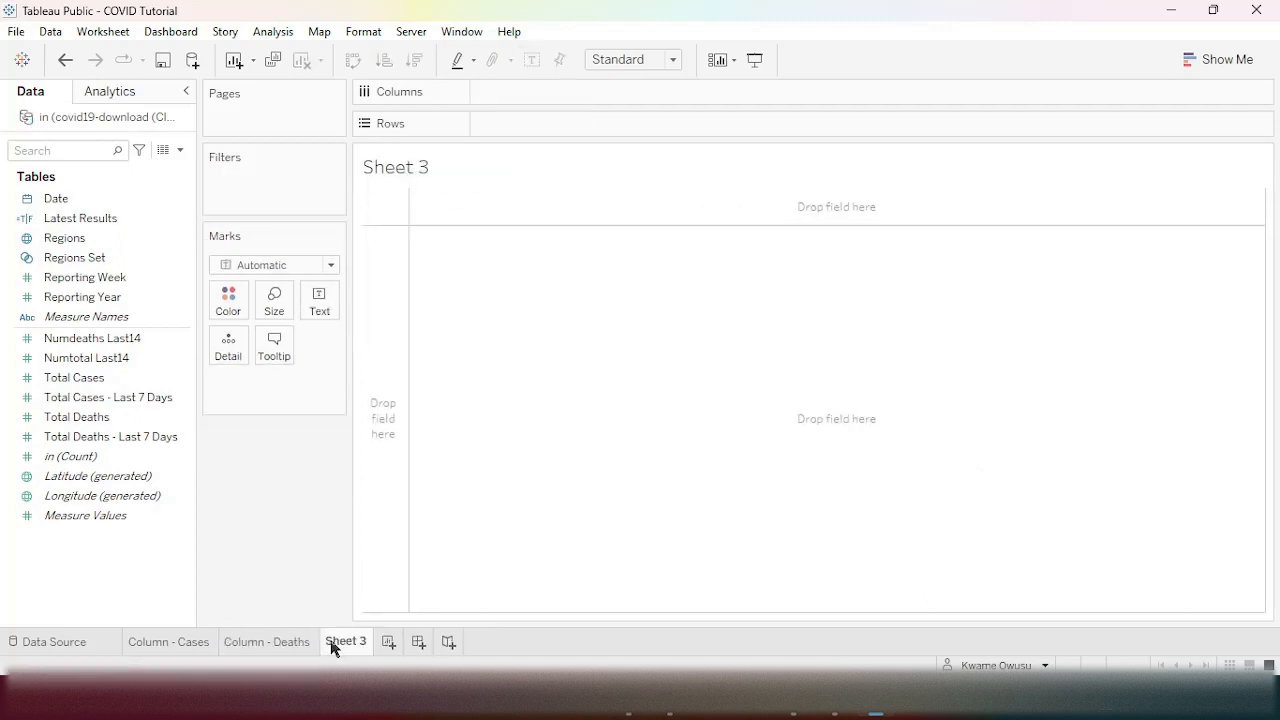
{"action": "double_click", "coordinate": [345, 647]}
{"action": "type", "text": "Map - Cases"}
{"action": "key", "text": "Return"}
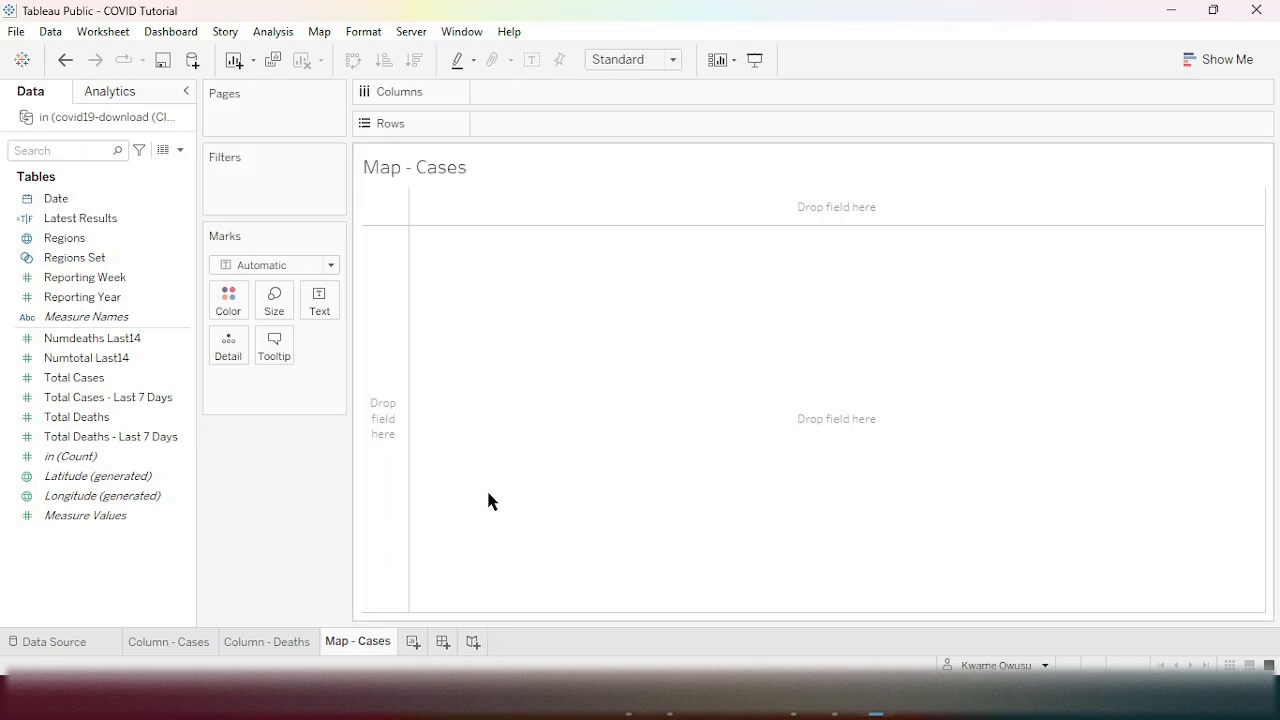
- Plot summed Total Cases by Regions and convert the chart to a symbol map
{"action": "left_click", "coordinate": [65, 240]}
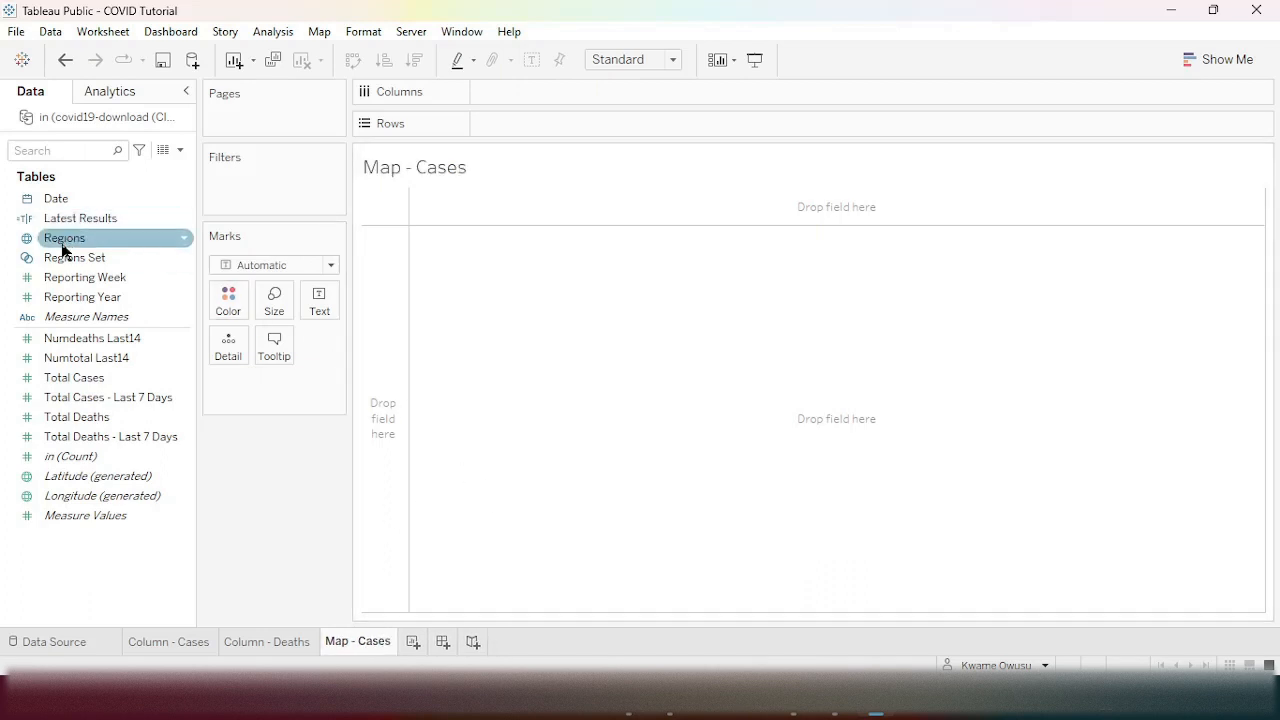
{"action": "left_click_drag", "start_coordinate": [63, 251], "coordinate": [533, 100]}
{"action": "left_click", "coordinate": [78, 382]}
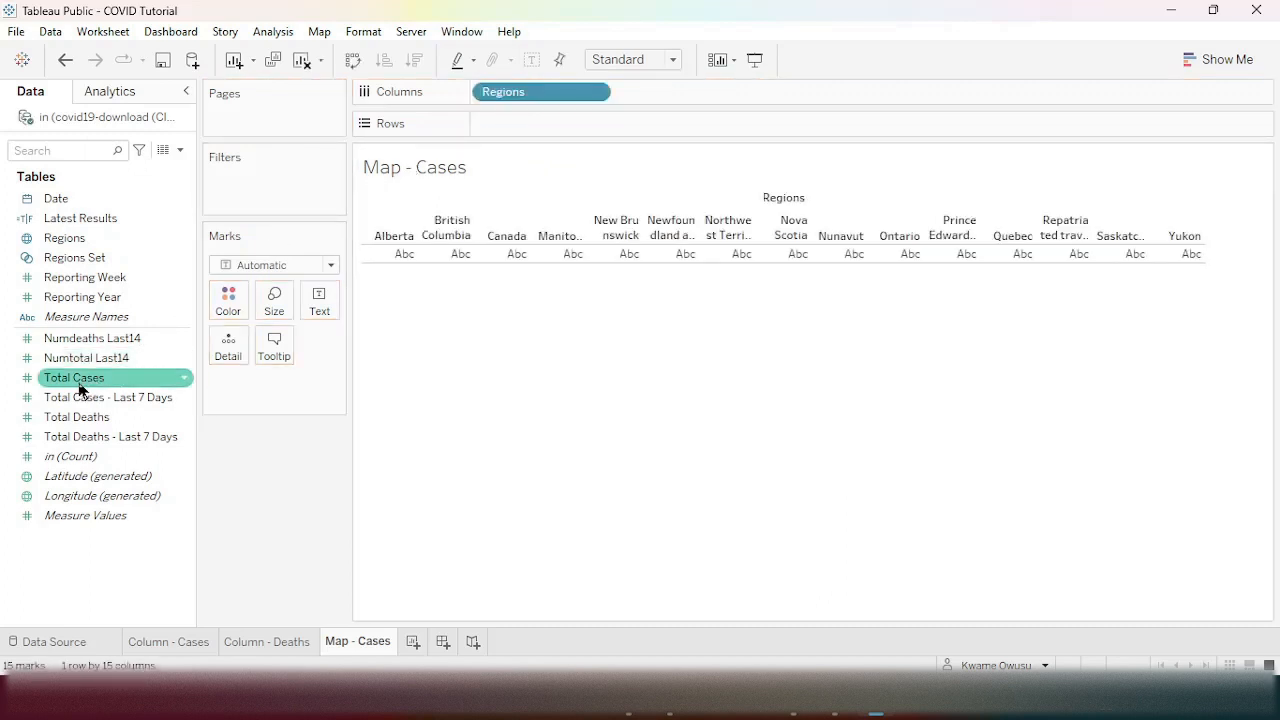
{"action": "left_click_drag", "start_coordinate": [80, 386], "coordinate": [545, 128]}
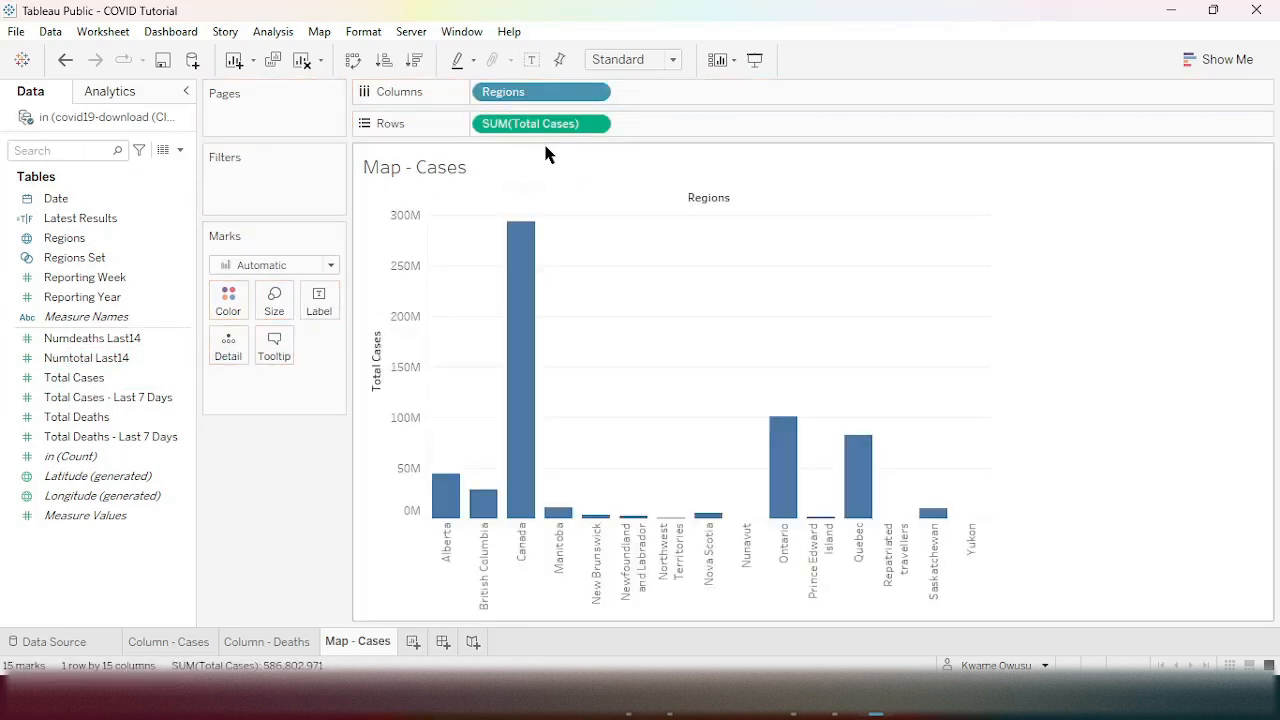
{"action": "left_click", "coordinate": [1218, 59]}
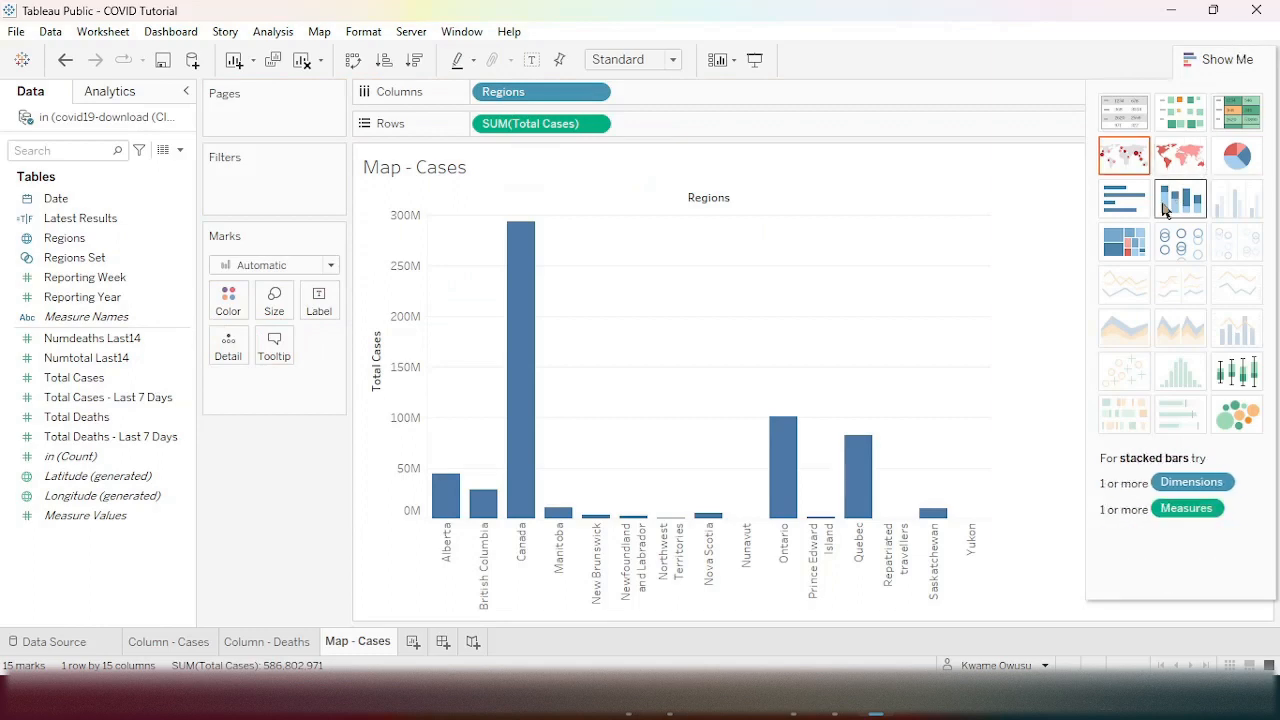
{"action": "left_click", "coordinate": [1125, 157]}
{"action": "left_click", "coordinate": [1210, 58]}
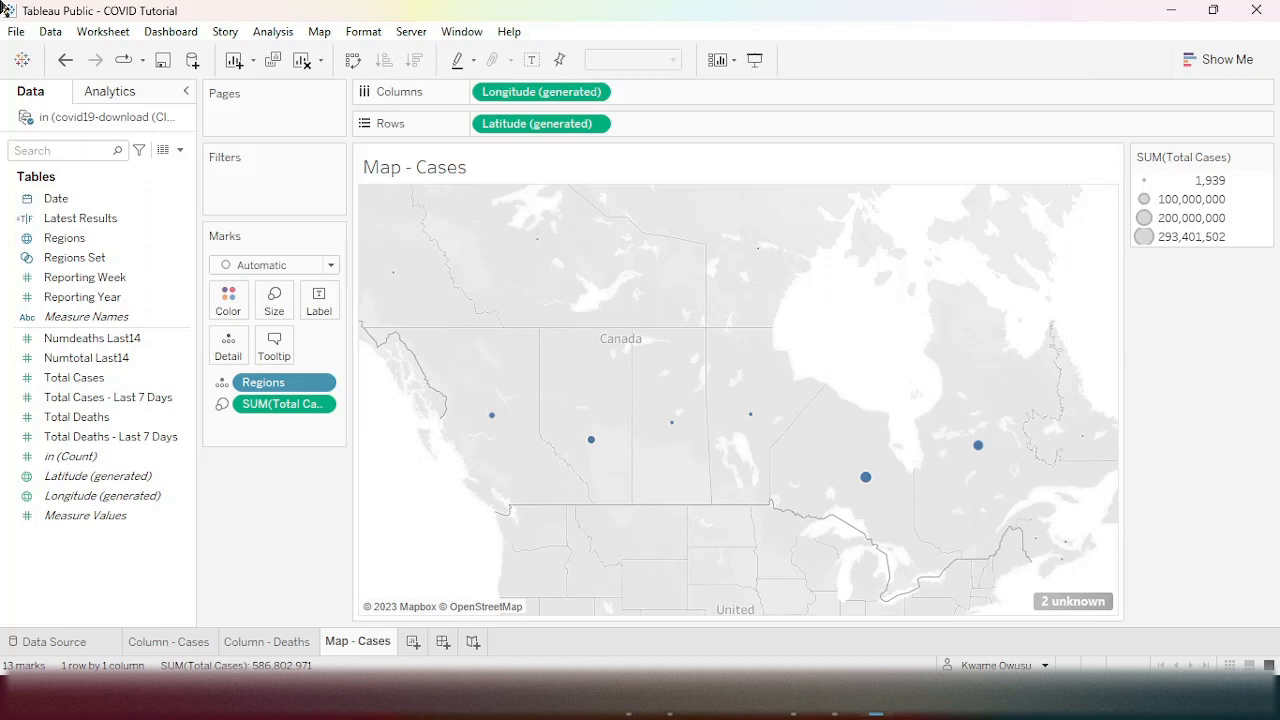
- Enlarge the circles on the Map - Cases symbol map to well above their default size
{"action": "left_click", "coordinate": [272, 309]}
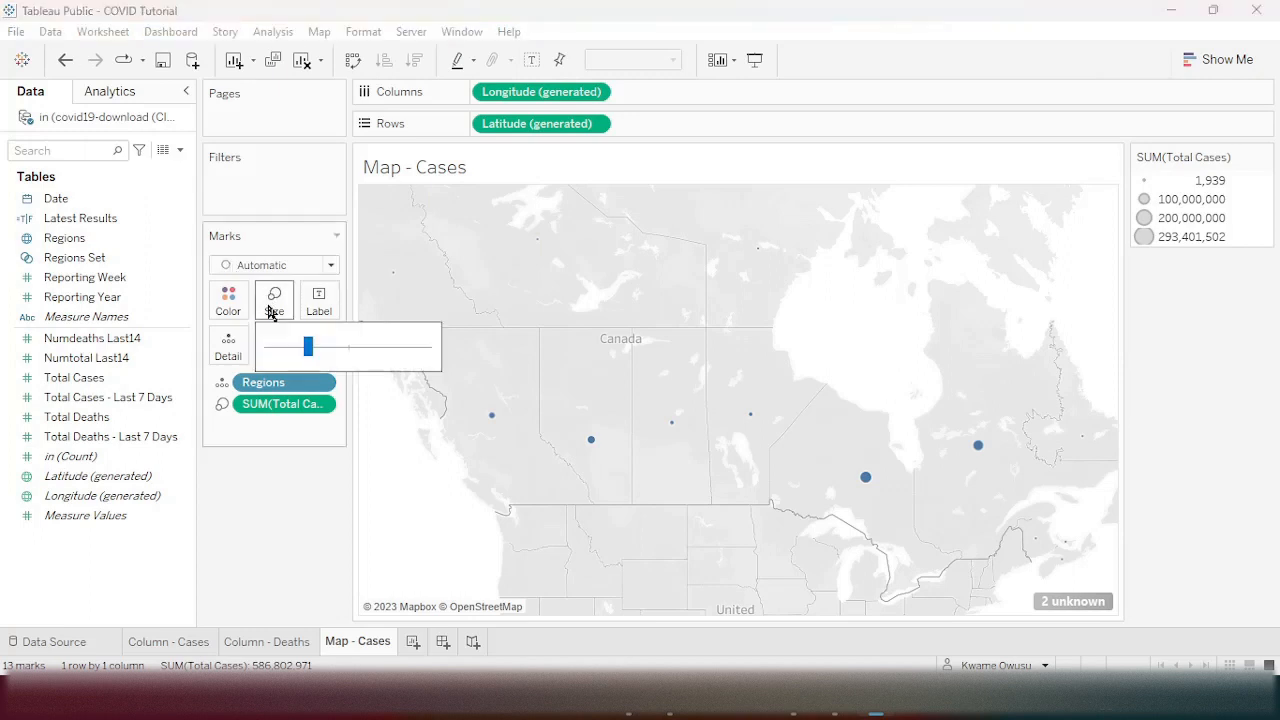
{"action": "left_click_drag", "start_coordinate": [308, 347], "coordinate": [405, 360]}
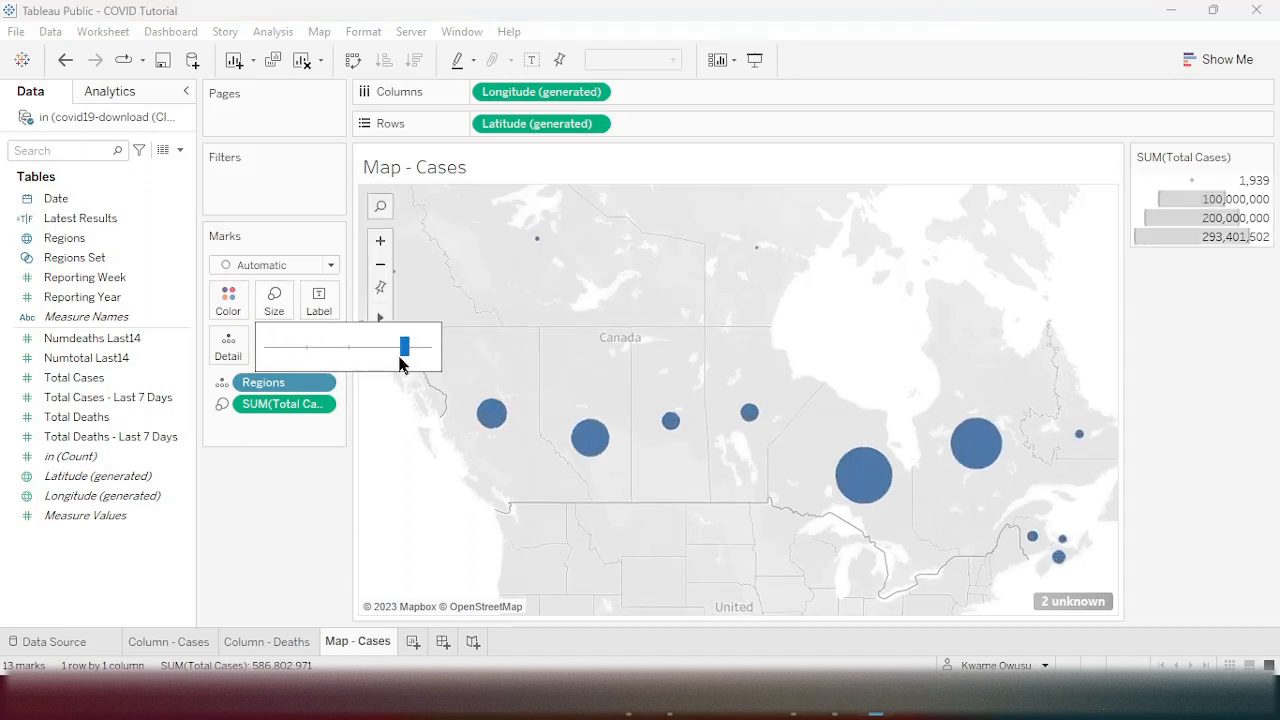
{"action": "left_click", "coordinate": [266, 517]}
{"action": "mouse_move", "coordinate": [597, 450]}
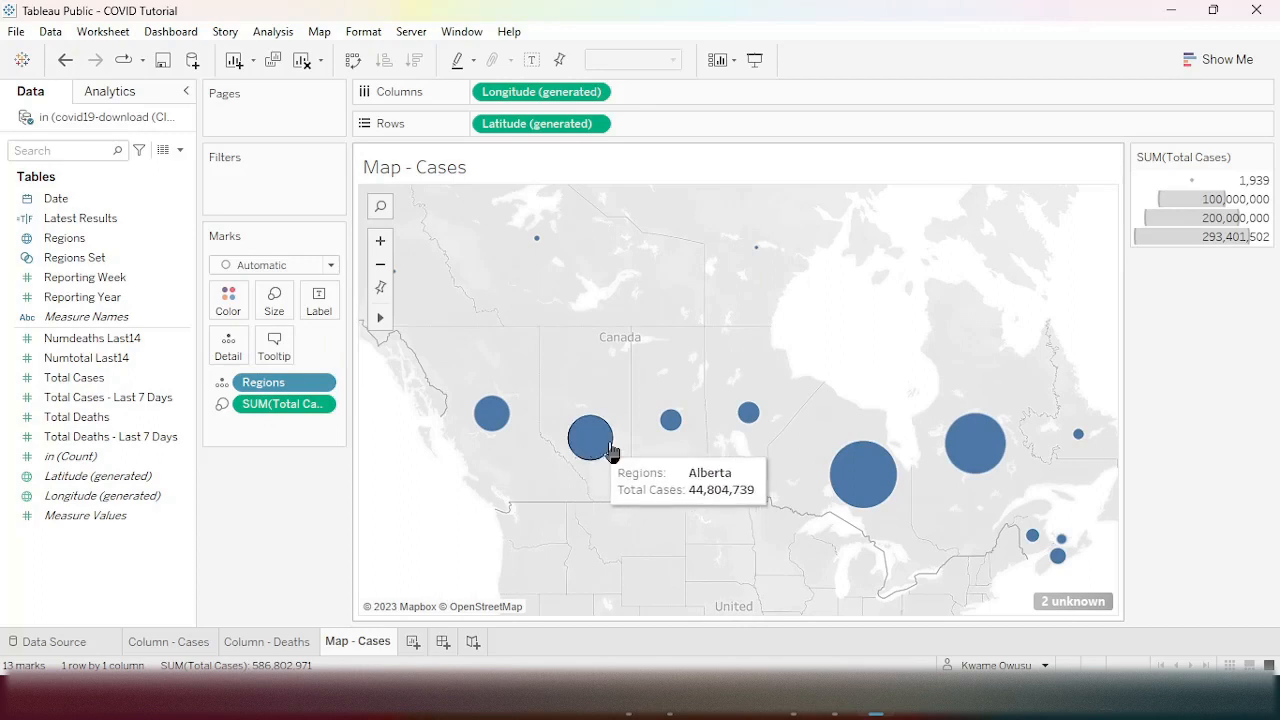
- Set the opacity of the map circles to 60%
{"action": "left_click", "coordinate": [229, 309]}
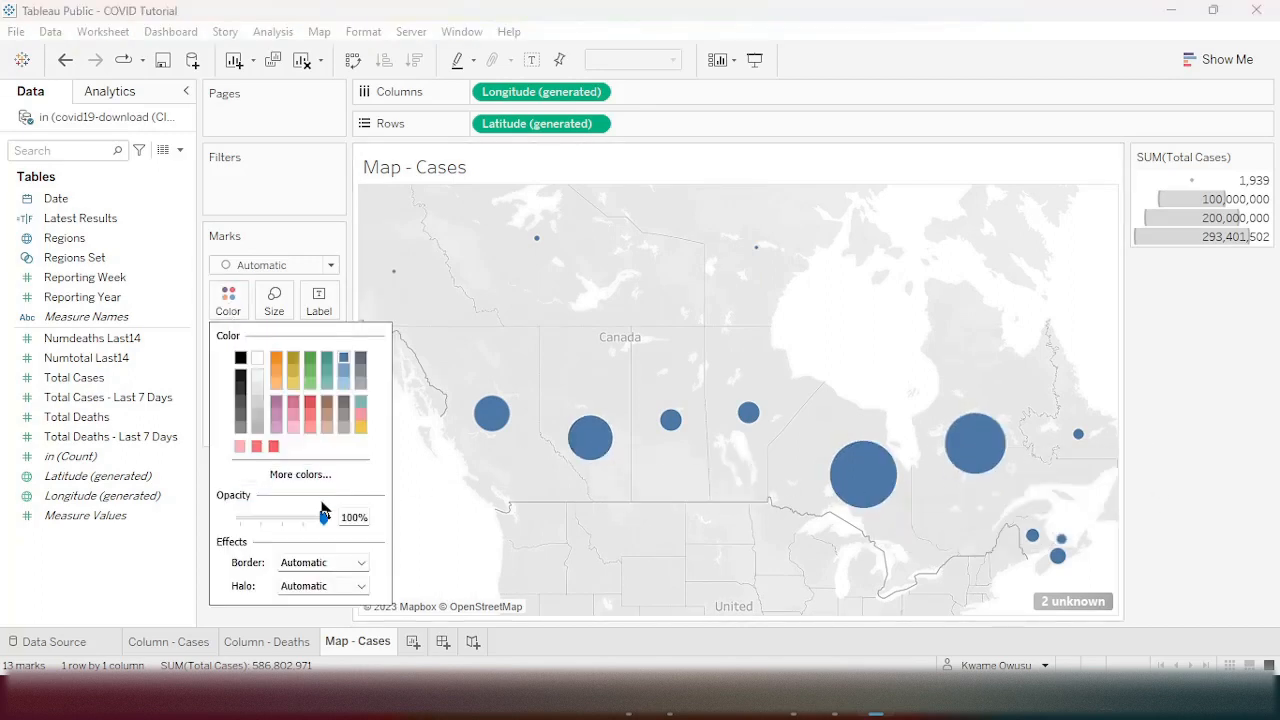
{"action": "left_click_drag", "start_coordinate": [326, 524], "coordinate": [292, 527]}
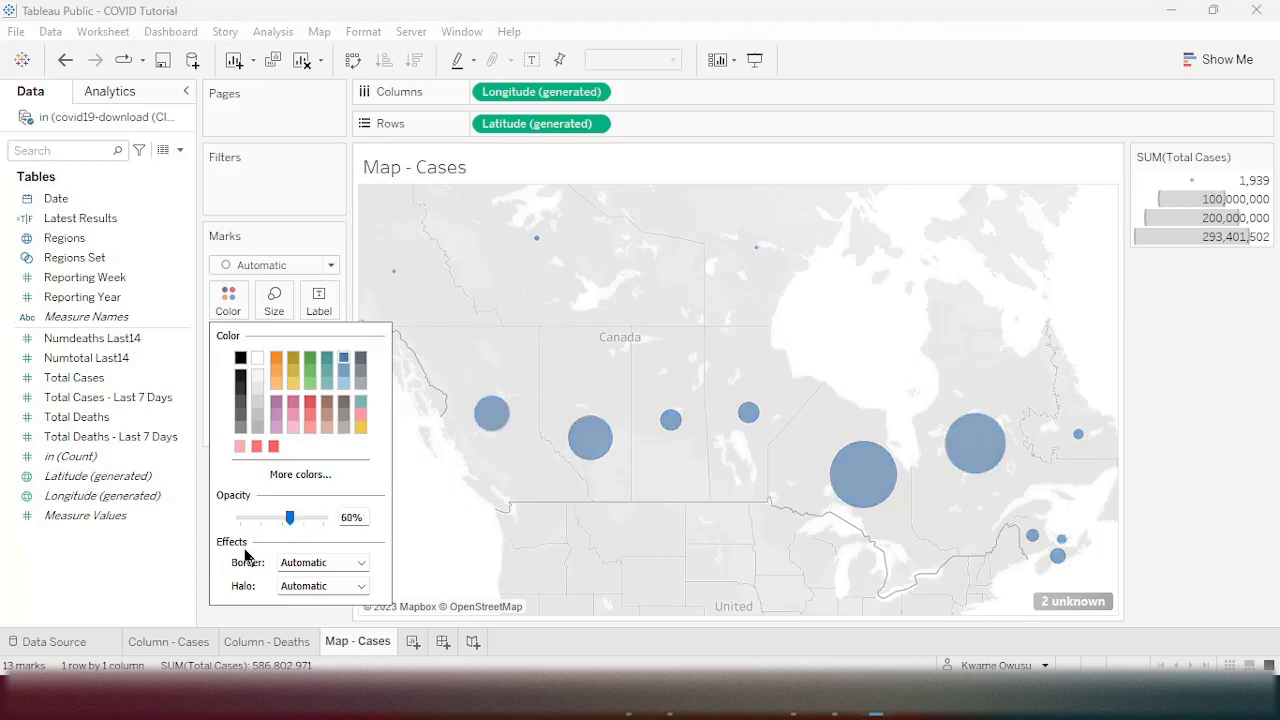
{"action": "left_click", "coordinate": [303, 197]}
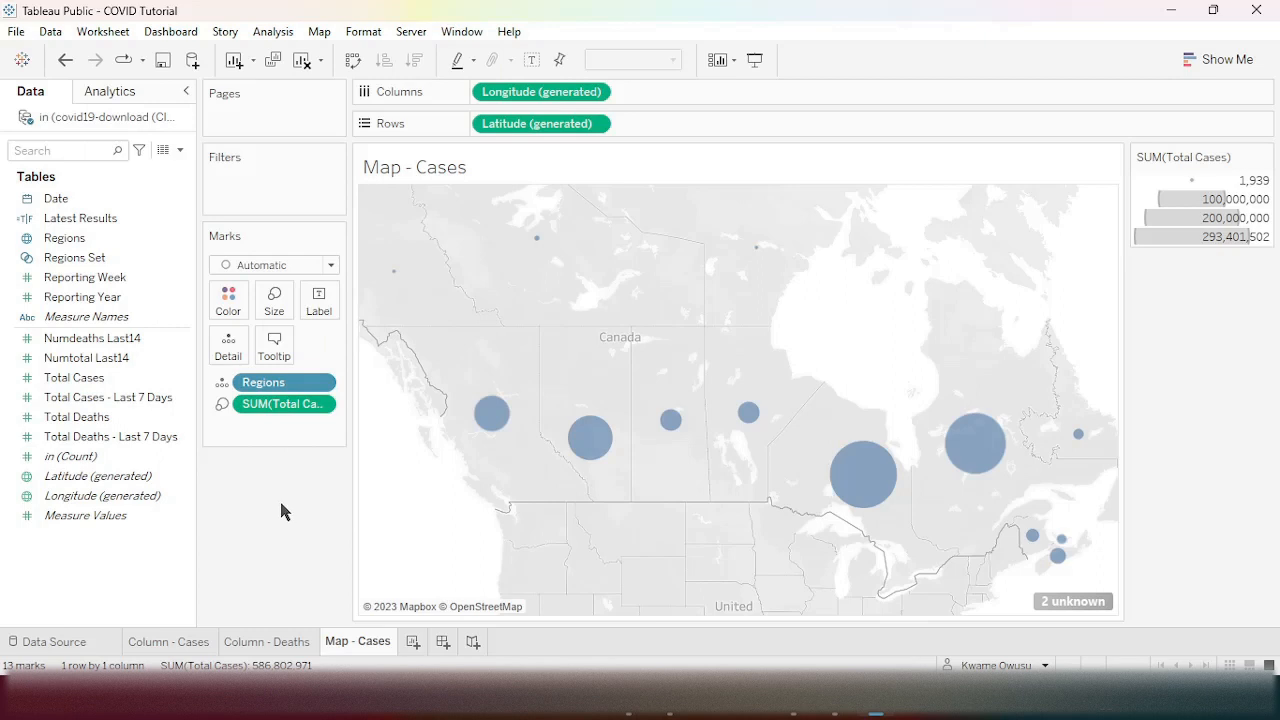
{"action": "mouse_move", "coordinate": [850, 493]}
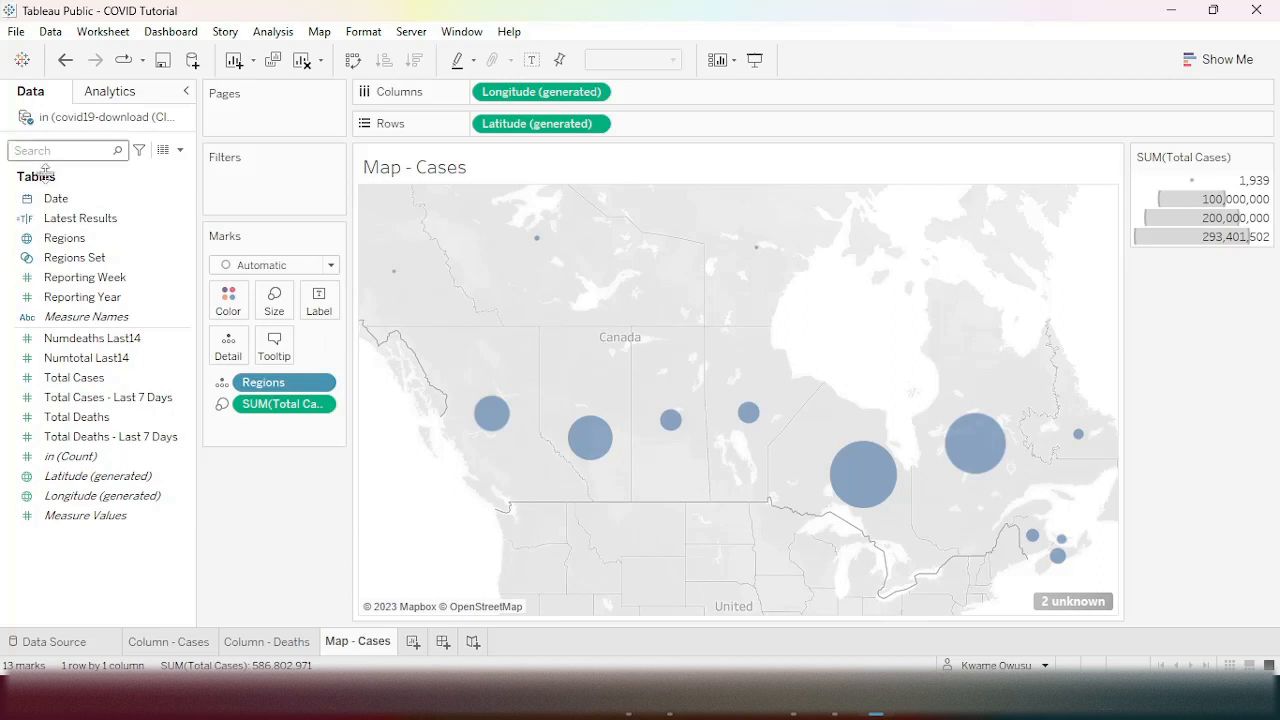
- Filter the cases map to Latest Results True and to the members of the Regions Set
{"action": "left_click", "coordinate": [70, 219]}
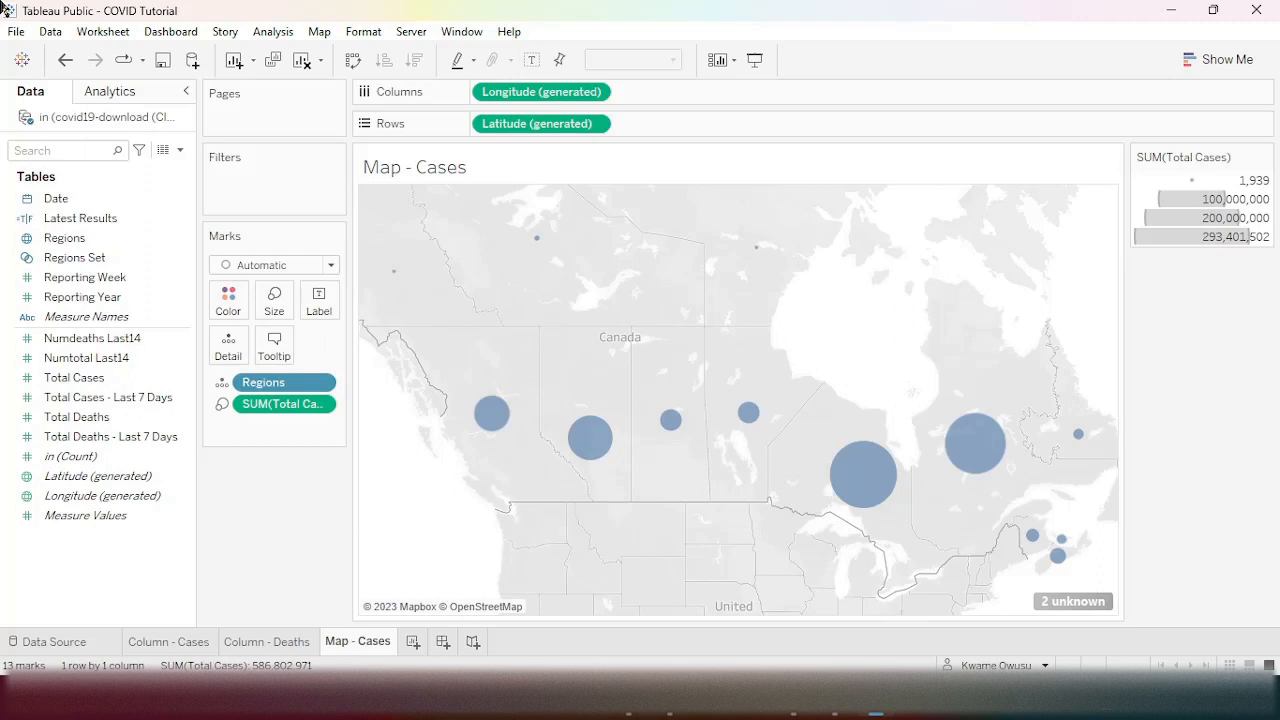
{"action": "left_click_drag", "start_coordinate": [60, 219], "coordinate": [209, 191]}
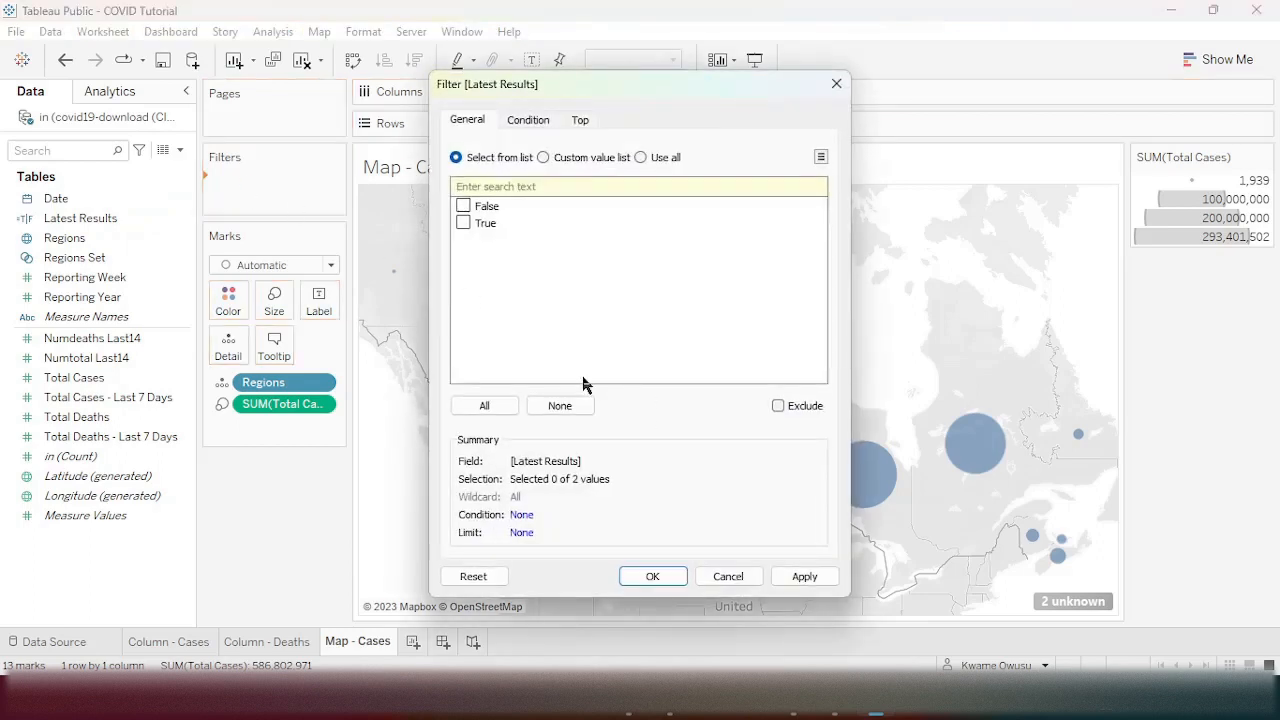
{"action": "left_click", "coordinate": [452, 226]}
{"action": "left_click", "coordinate": [463, 223]}
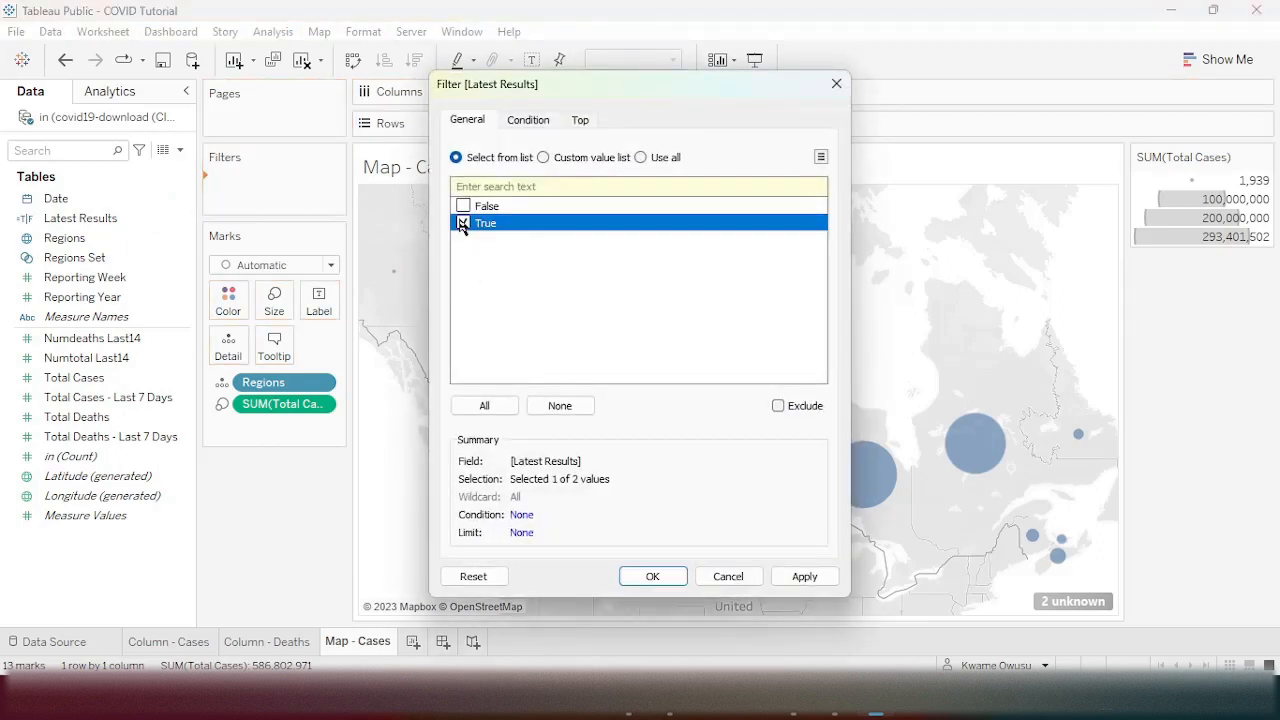
{"action": "left_click", "coordinate": [638, 576]}
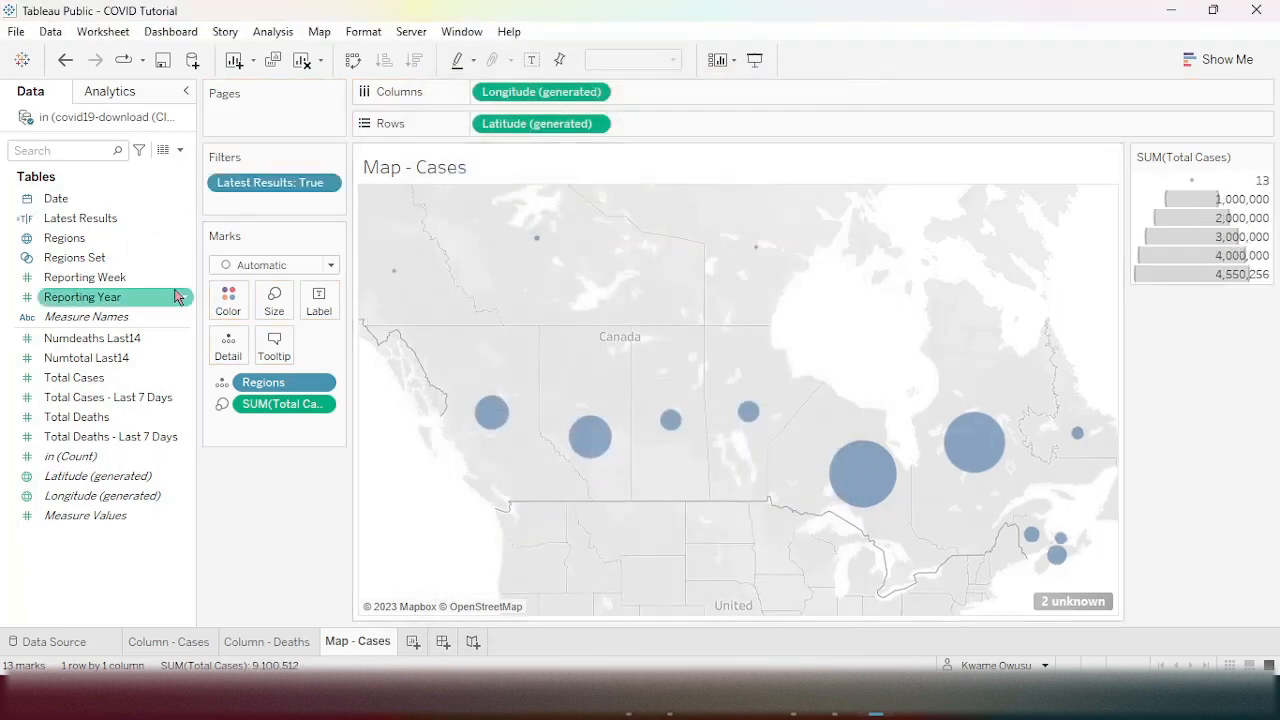
{"action": "left_click_drag", "start_coordinate": [80, 258], "coordinate": [267, 212]}
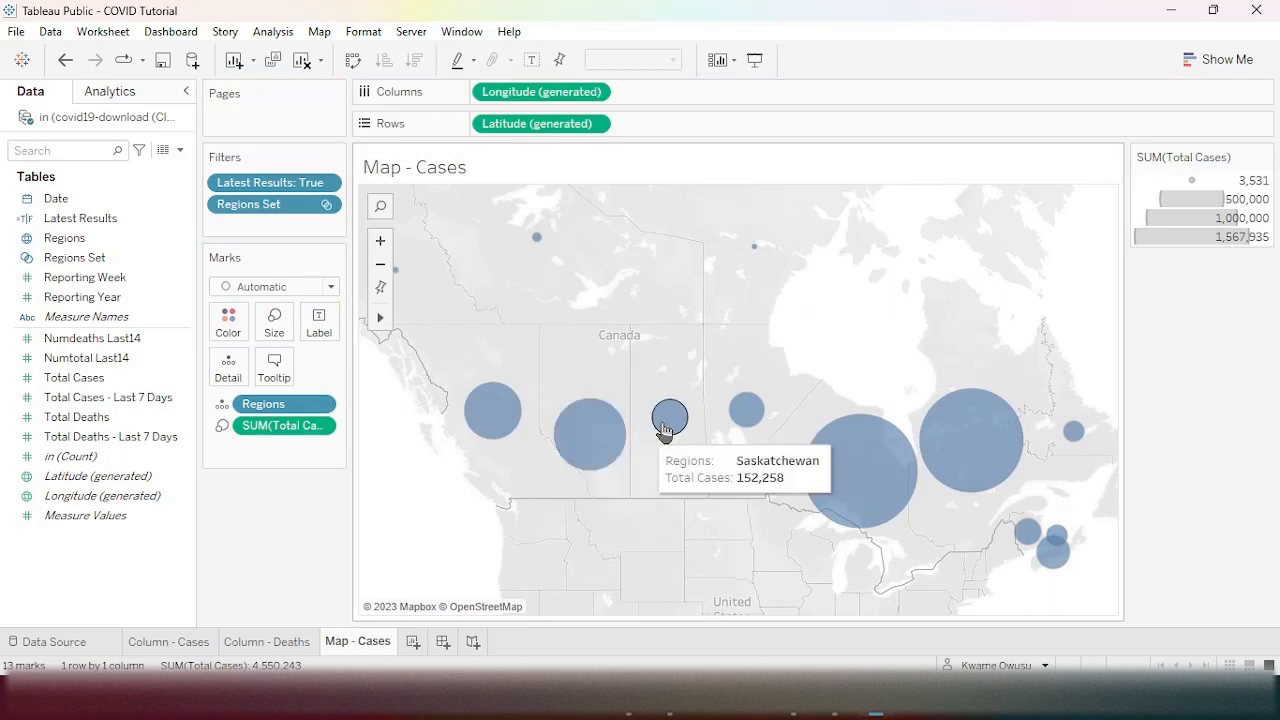
{"action": "mouse_move", "coordinate": [768, 434]}
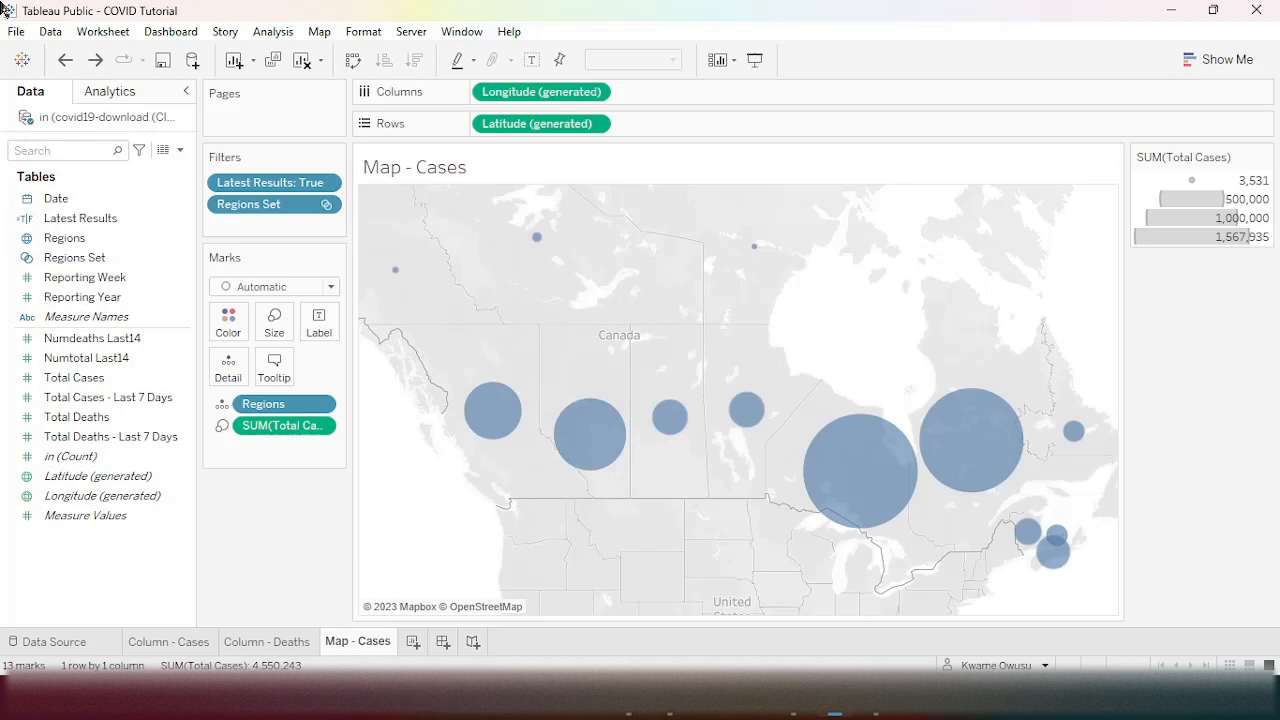
- Duplicate the Map - Cases worksheet and rename the copy Map - Deaths
{"action": "right_click", "coordinate": [357, 645]}
{"action": "left_click", "coordinate": [420, 482]}
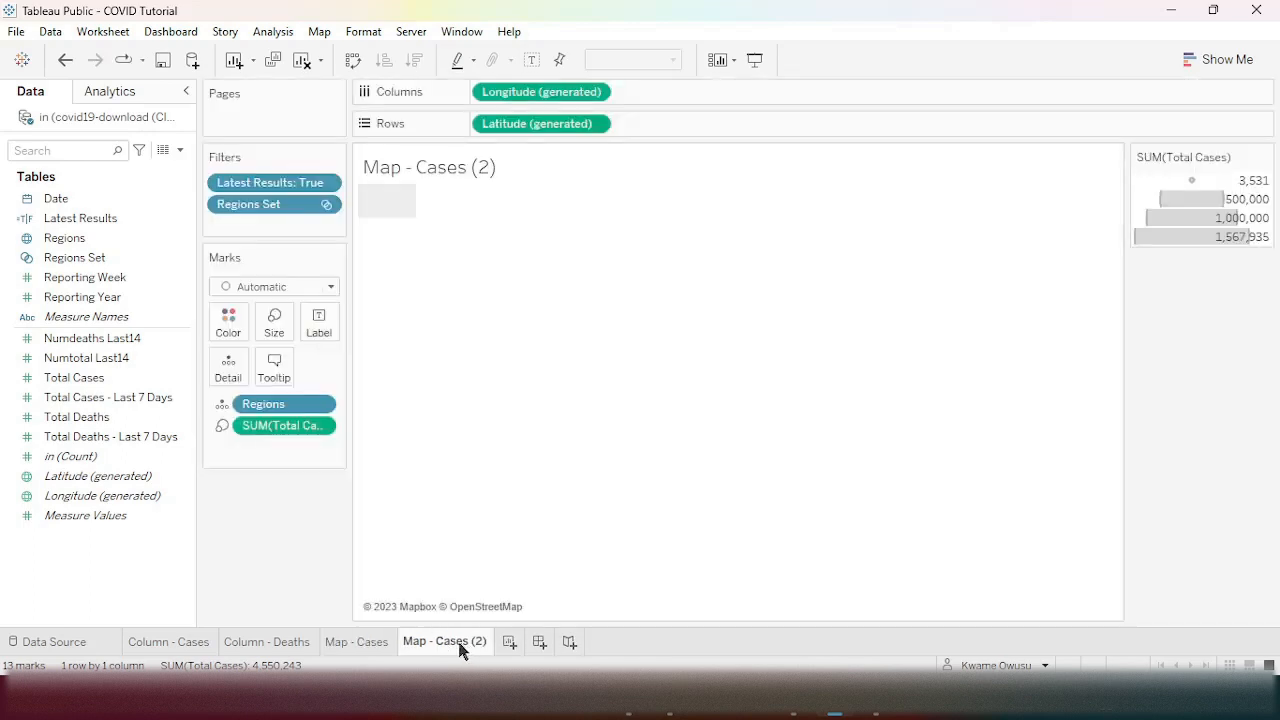
{"action": "double_click", "coordinate": [459, 645]}
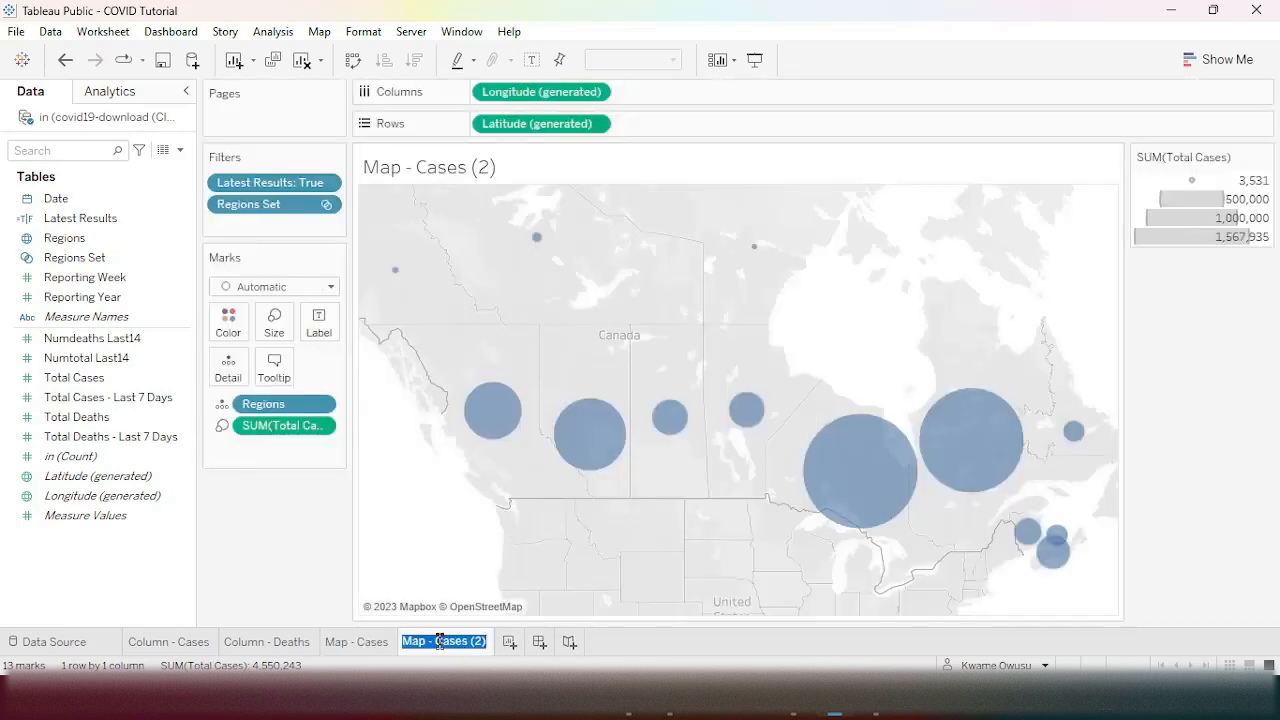
{"action": "left_click", "coordinate": [442, 642]}
{"action": "left_click_drag", "start_coordinate": [433, 643], "coordinate": [481, 639]}
{"action": "type", "text": "Deaths"}
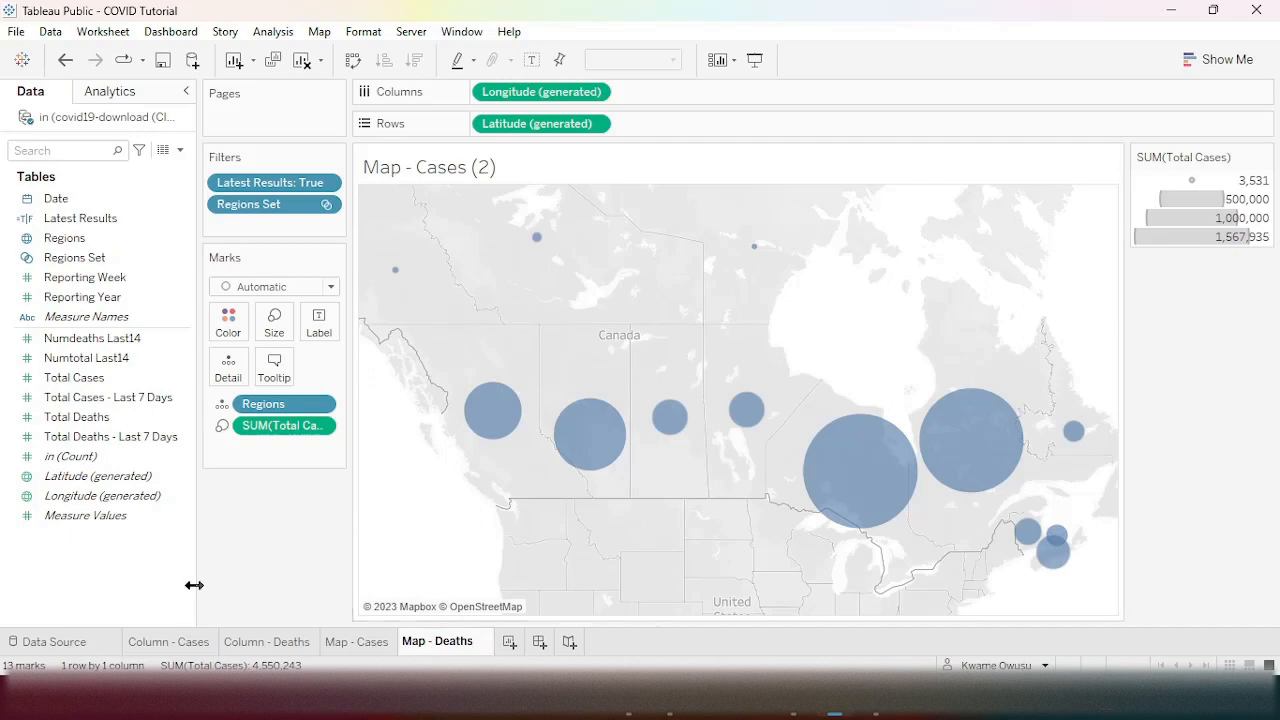
{"action": "left_click", "coordinate": [256, 560]}
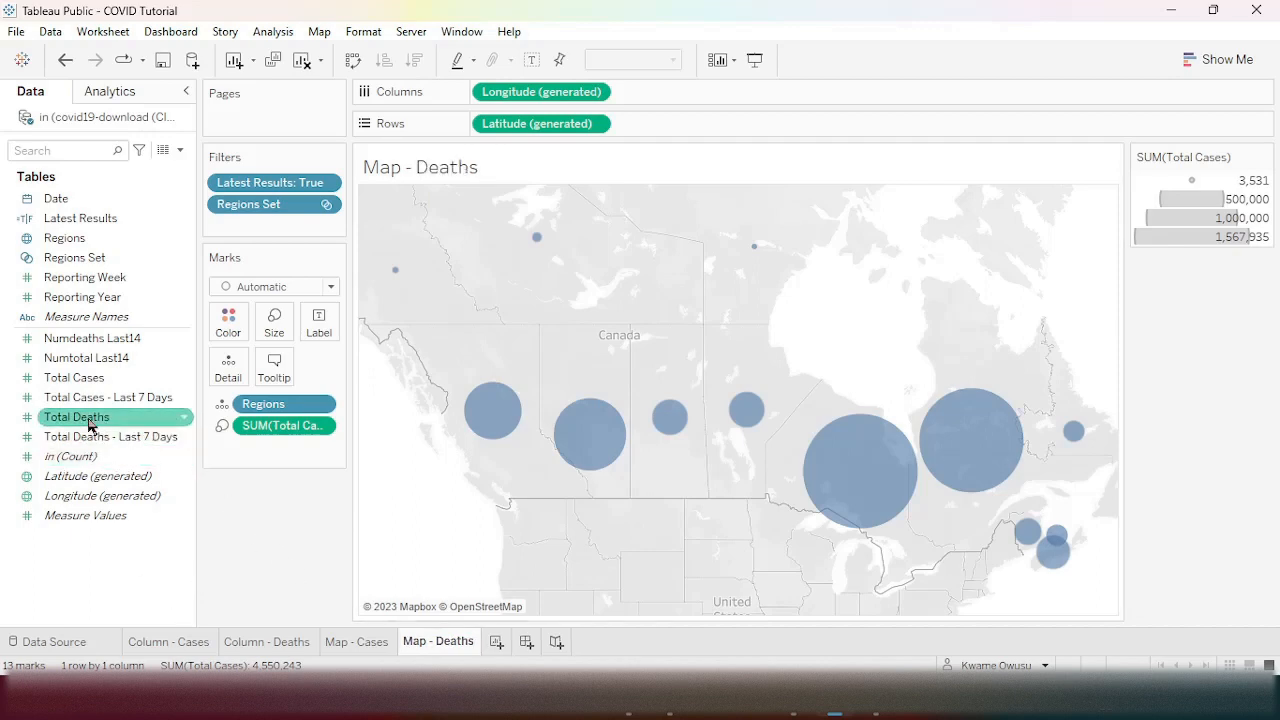
- Size the map circles by summed Total Deaths instead of Total Cases and recolor them light red
{"action": "left_click_drag", "start_coordinate": [88, 425], "coordinate": [262, 331]}
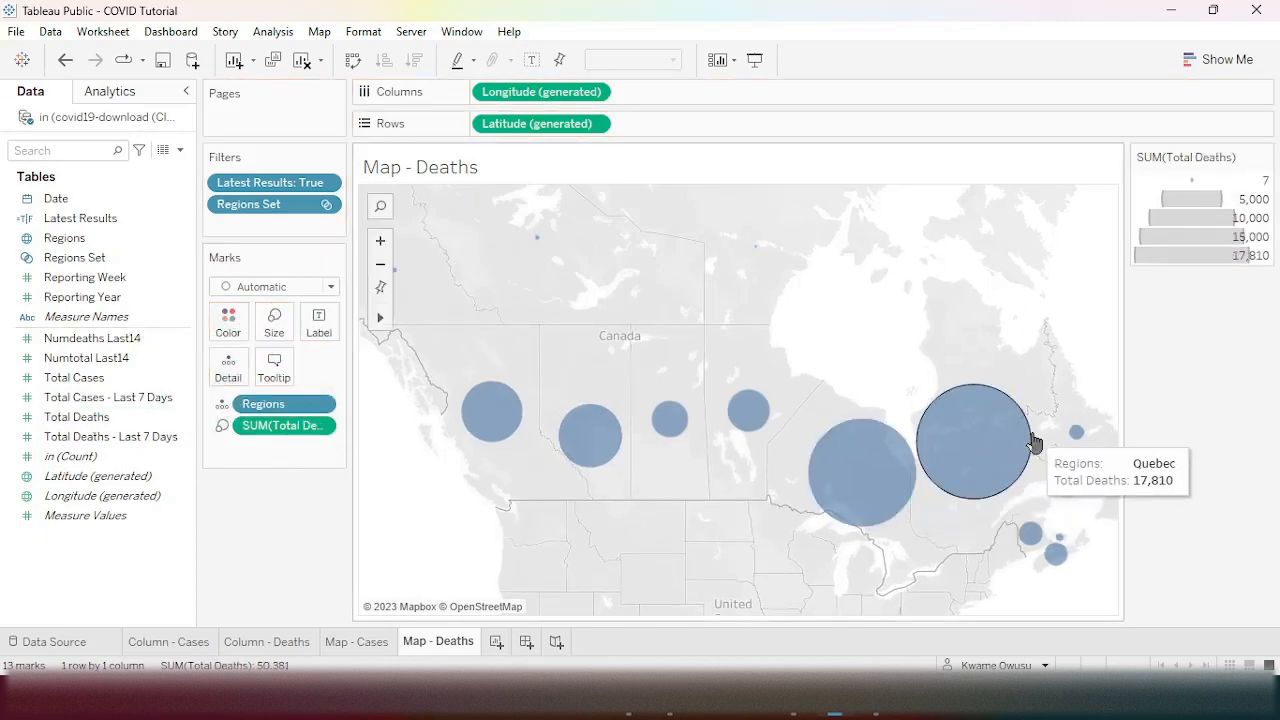
{"action": "left_click", "coordinate": [229, 322]}
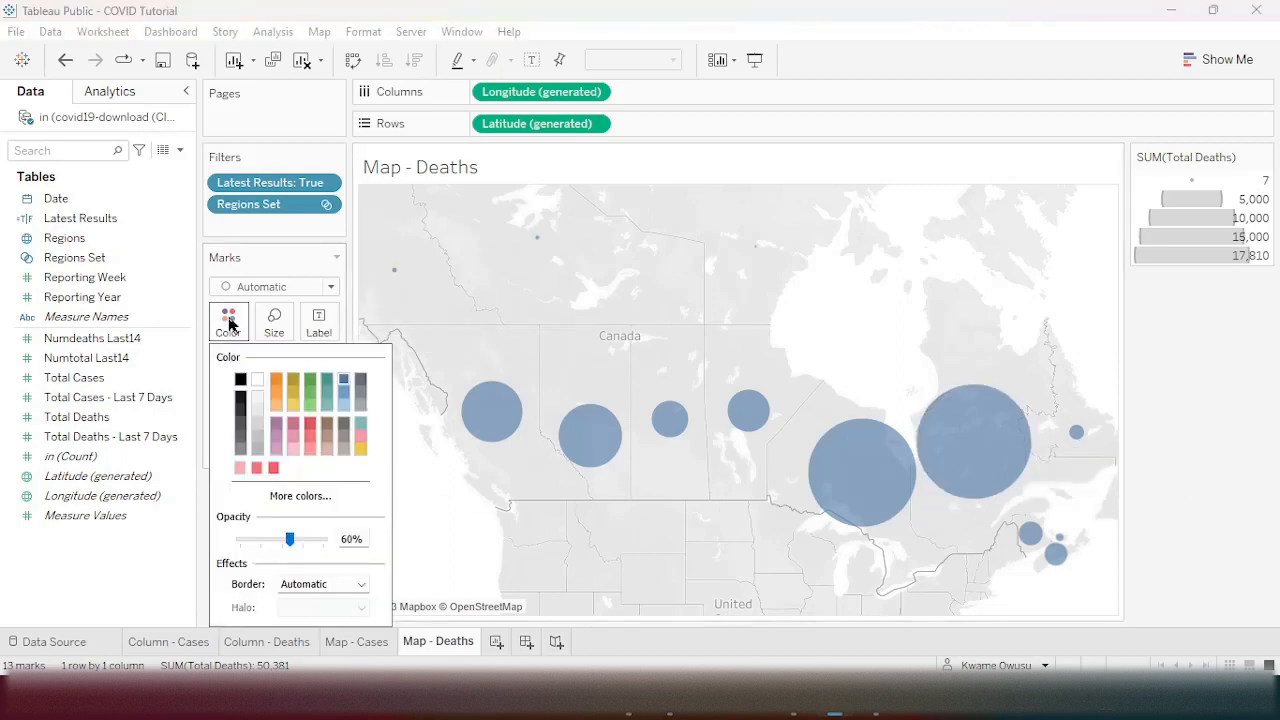
{"action": "left_click", "coordinate": [239, 467]}
{"action": "left_click", "coordinate": [193, 552]}
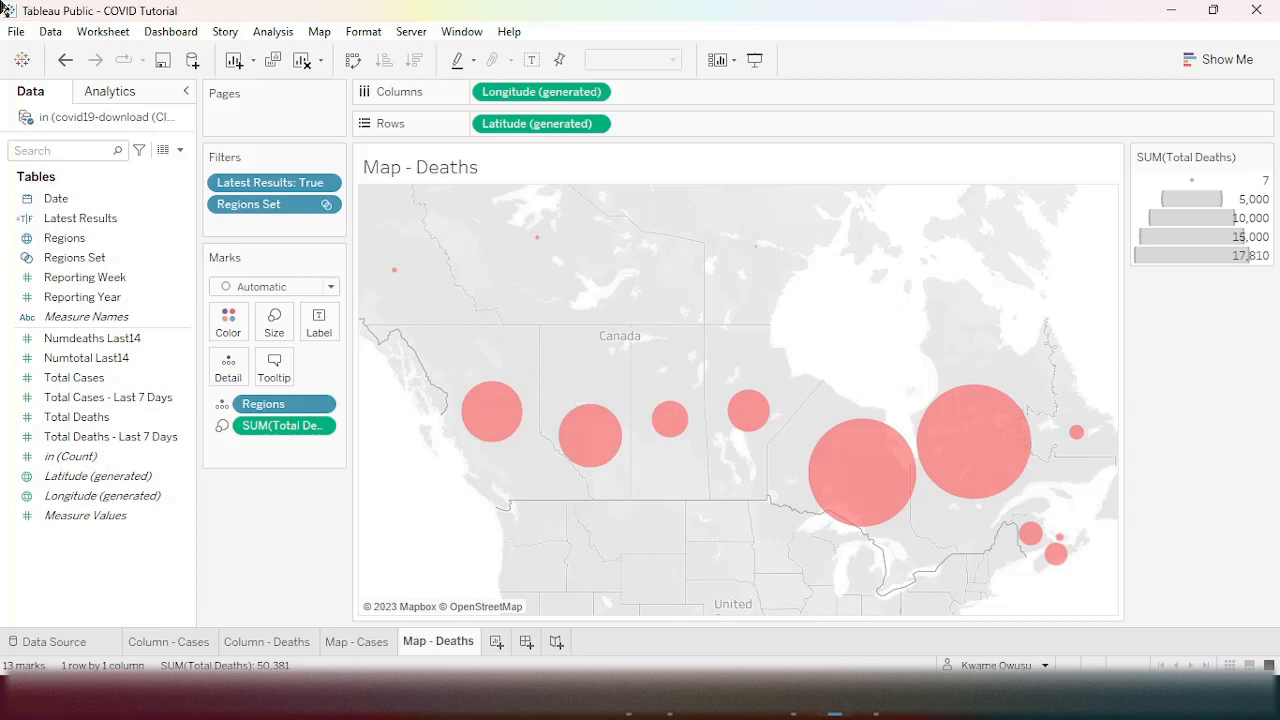
- Add a new worksheet and name it Line - Cases
{"action": "left_click", "coordinate": [496, 641]}
{"action": "double_click", "coordinate": [505, 645]}
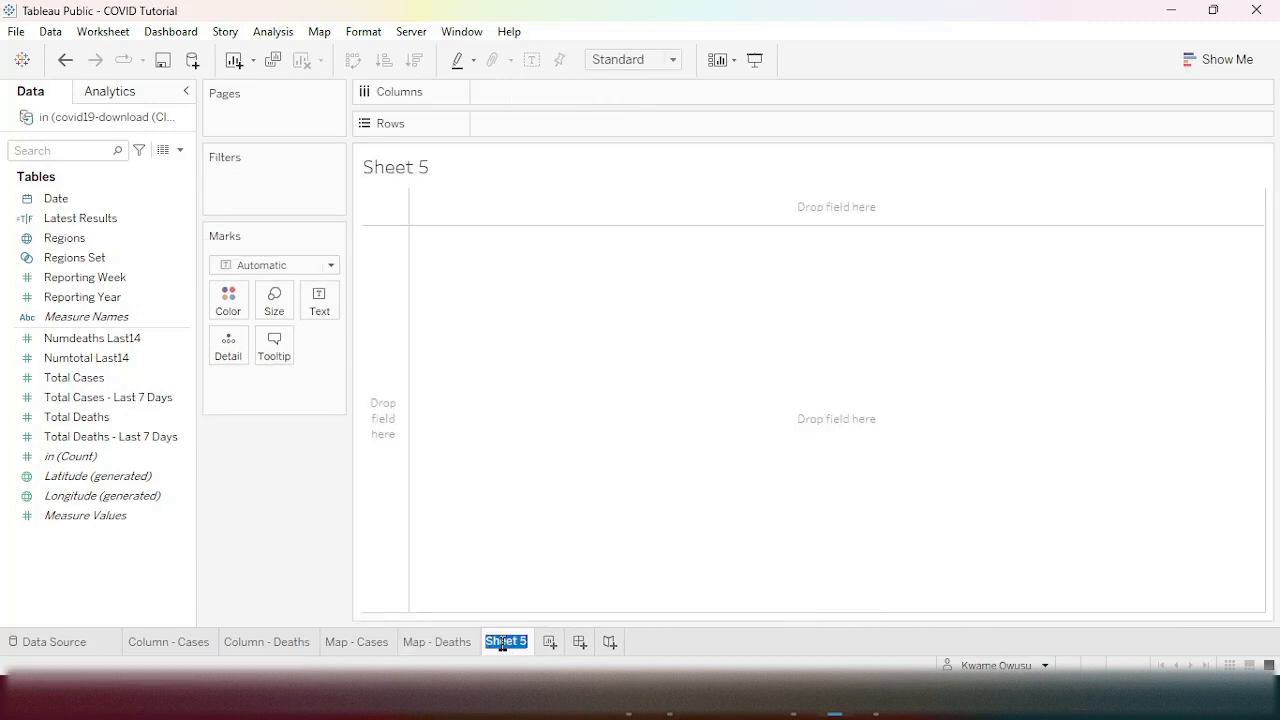
{"action": "type", "text": "Line - Cases"}
{"action": "key", "text": "Return"}
- Plot summed Total Cases in the rows against the year of Date in the columns as a continuous area chart
{"action": "left_click_drag", "start_coordinate": [77, 200], "coordinate": [589, 100]}
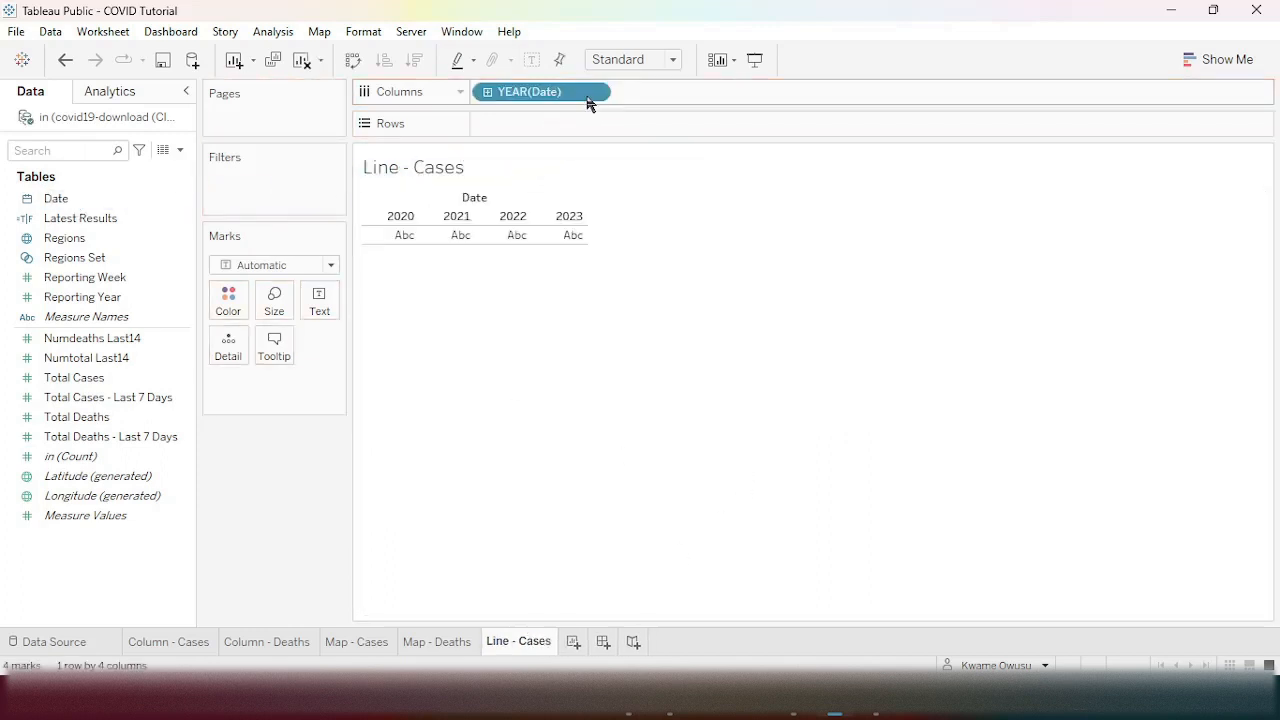
{"action": "mouse_move", "coordinate": [74, 377]}
{"action": "left_mouse_down"}
{"action": "mouse_move", "coordinate": [490, 238]}
{"action": "mouse_move", "coordinate": [580, 139]}
{"action": "mouse_move", "coordinate": [558, 145]}
{"action": "left_mouse_up"}
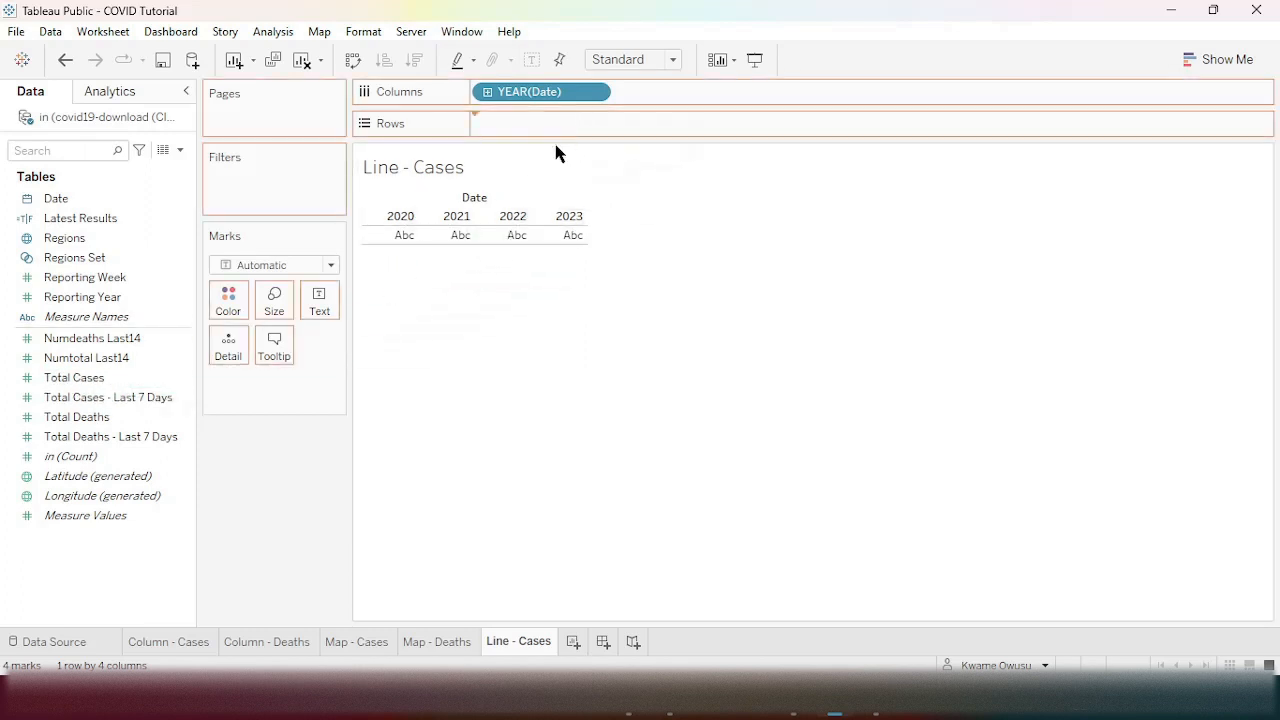
{"action": "left_click", "coordinate": [1230, 58]}
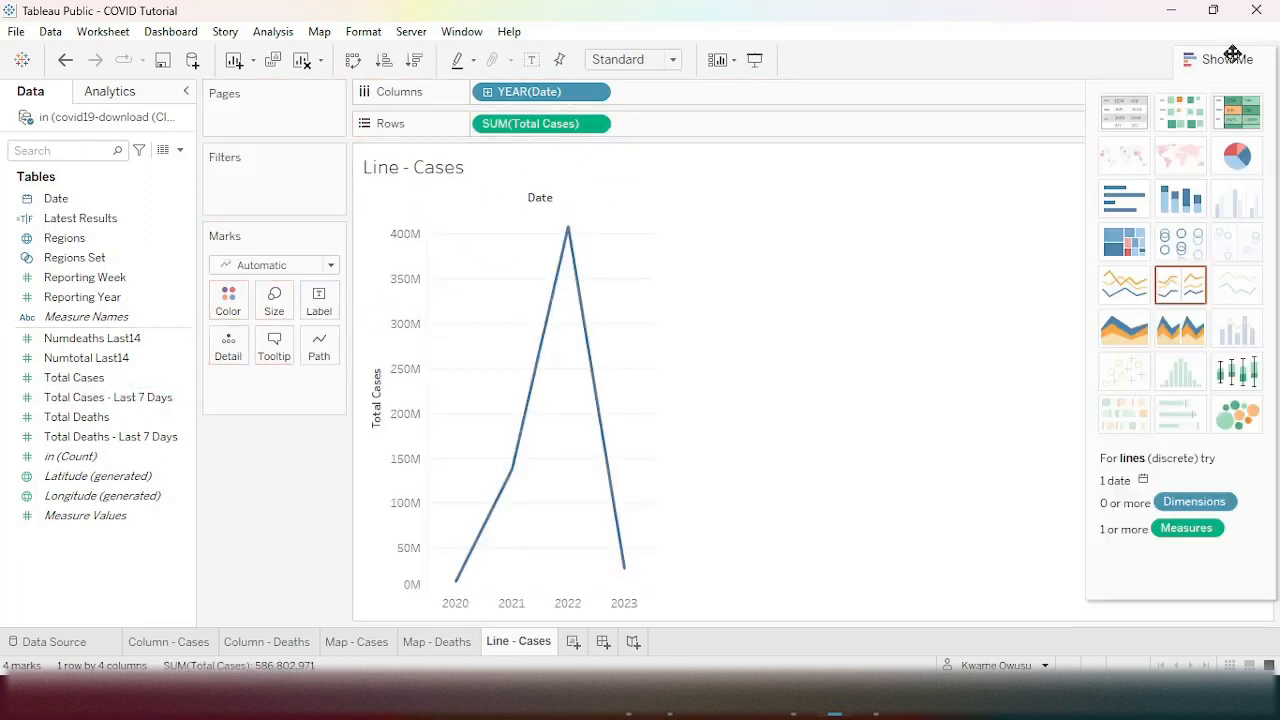
{"action": "left_click", "coordinate": [1124, 333]}
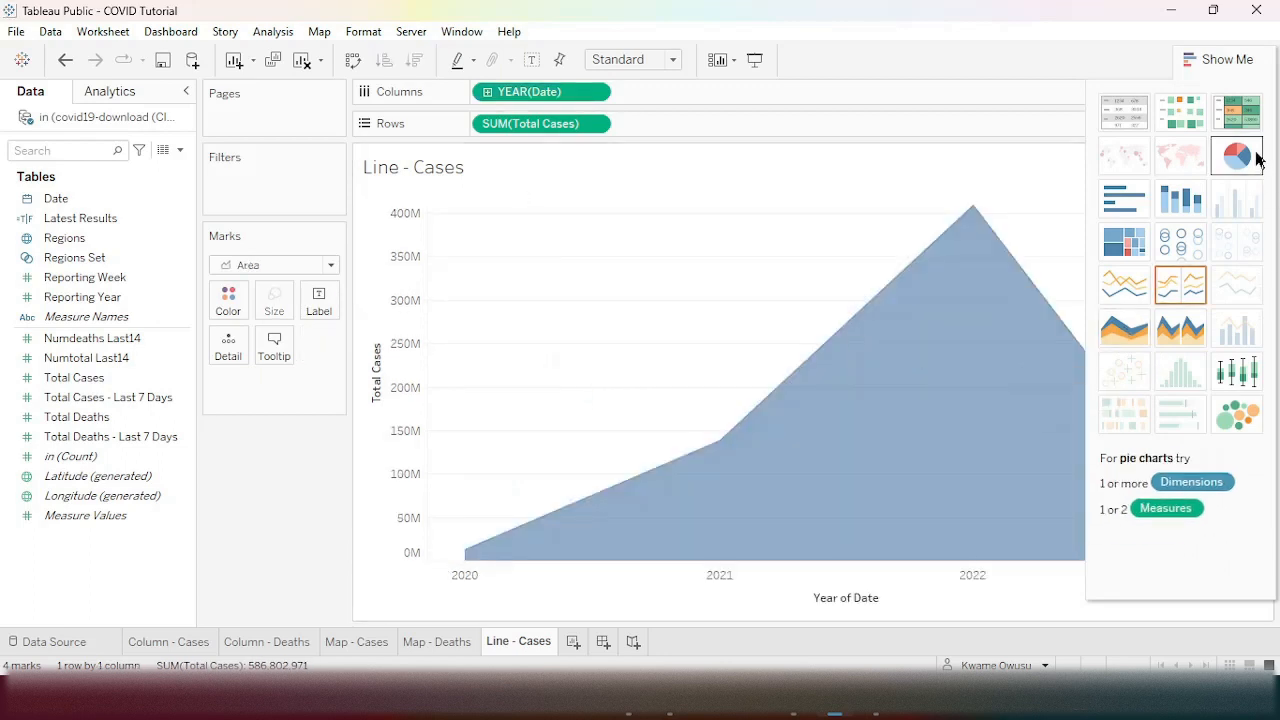
{"action": "left_click", "coordinate": [1244, 60]}
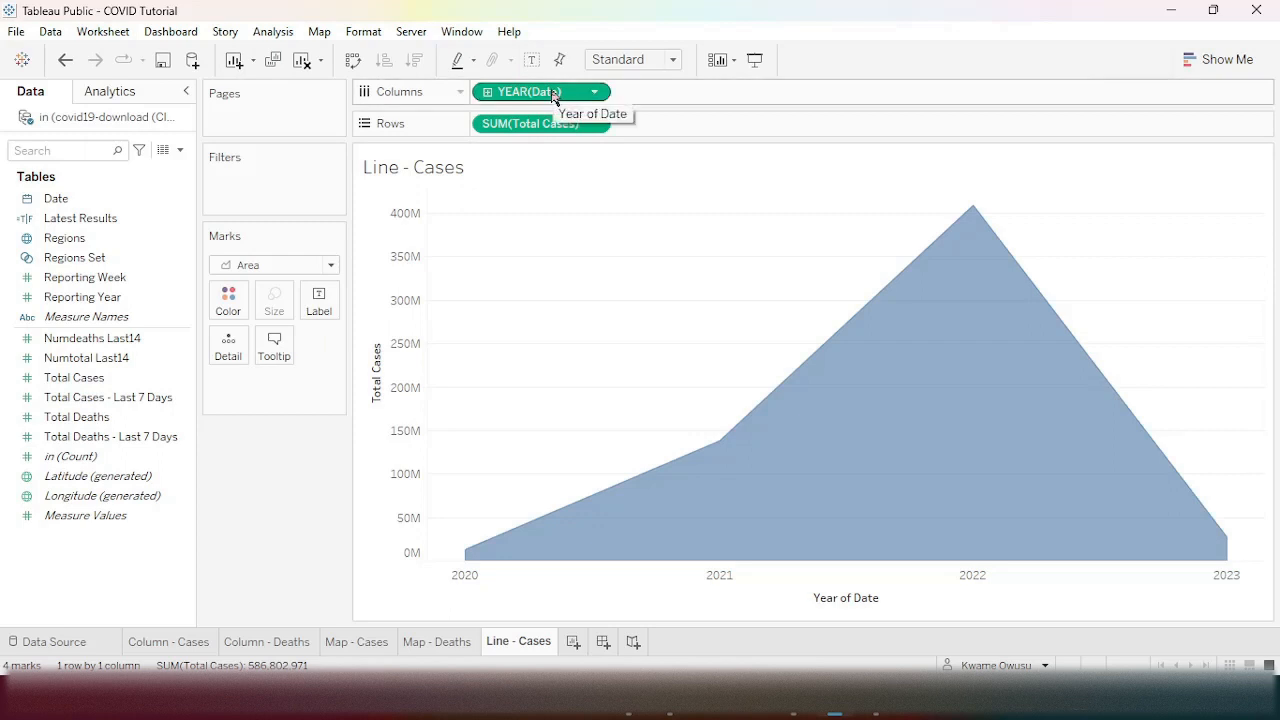
- Switch the date axis to continuous Week Number and filter the area chart by the Regions Set
{"action": "left_click", "coordinate": [593, 92]}
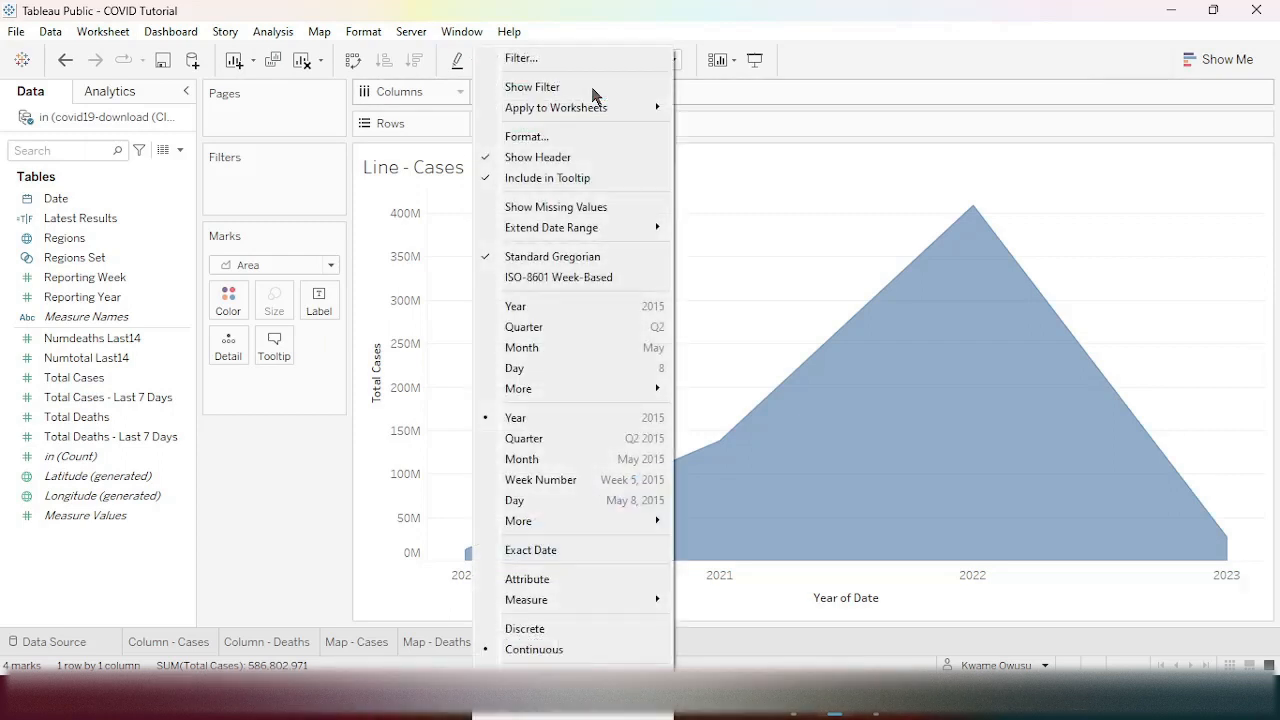
{"action": "left_click", "coordinate": [557, 483]}
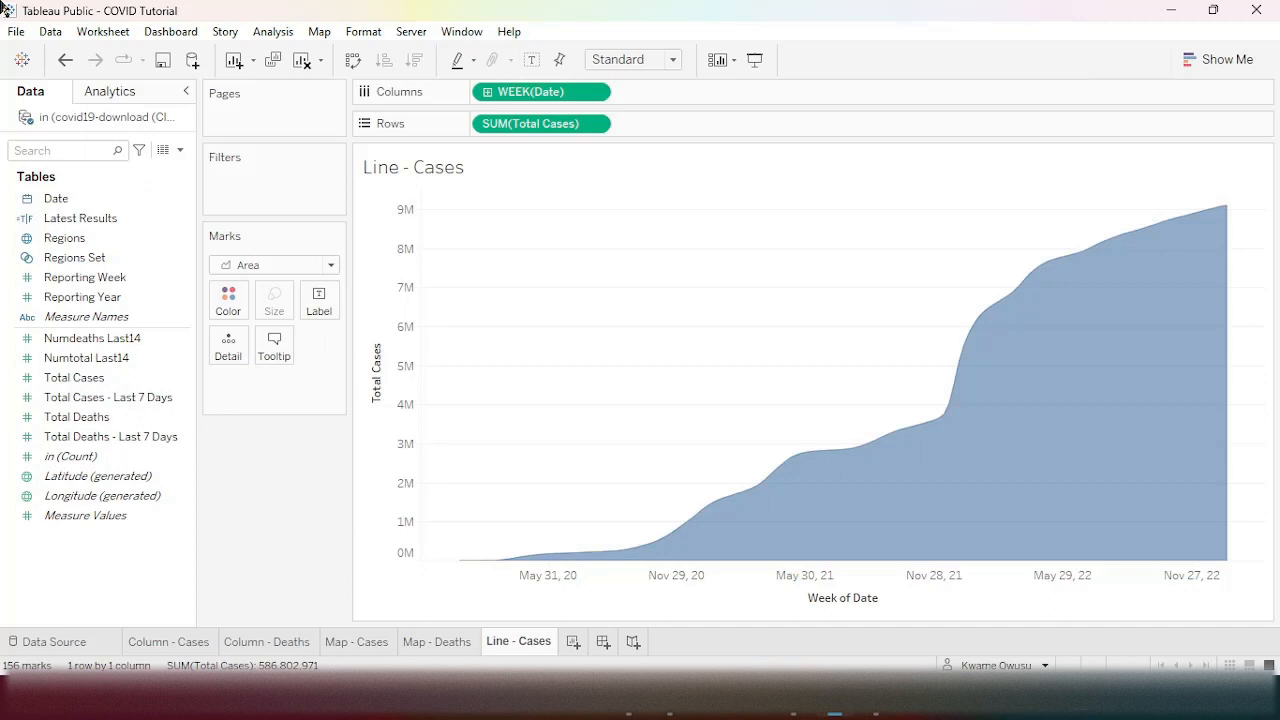
{"action": "left_click_drag", "start_coordinate": [80, 257], "coordinate": [257, 195]}
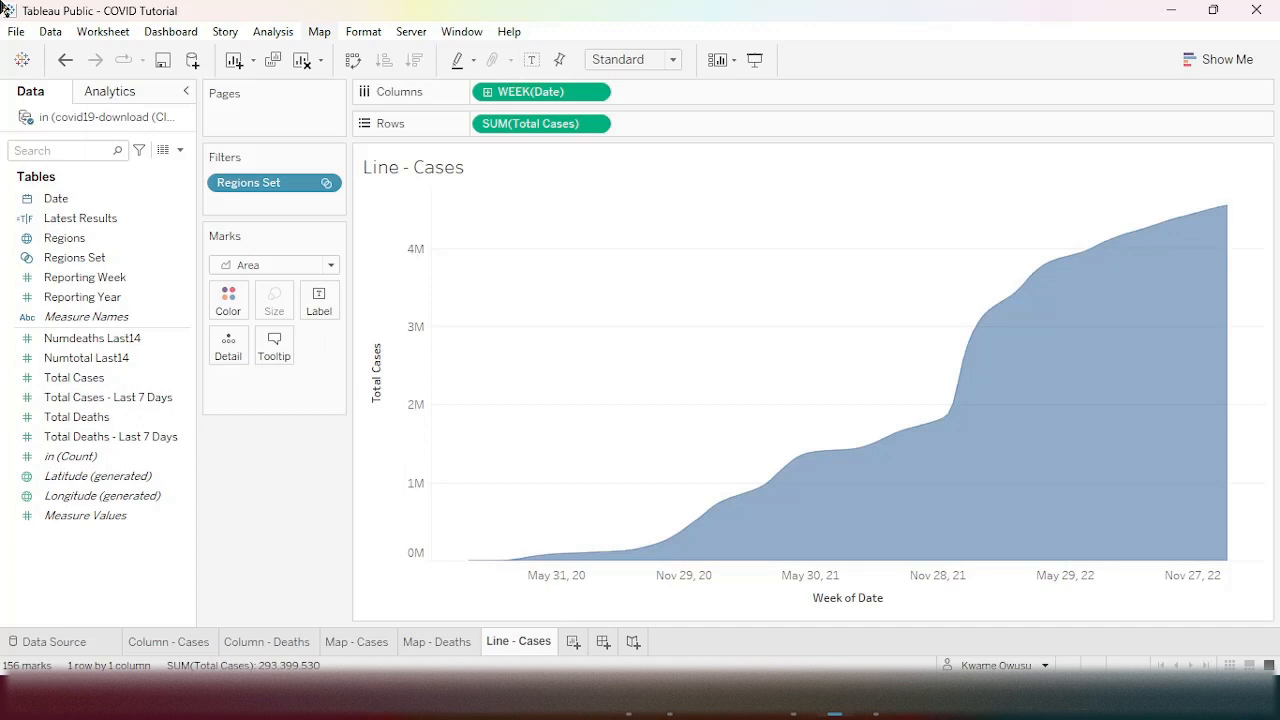
- Duplicate the Line - Cases worksheet and rename the copy Line - Deaths
{"action": "right_click", "coordinate": [524, 645]}
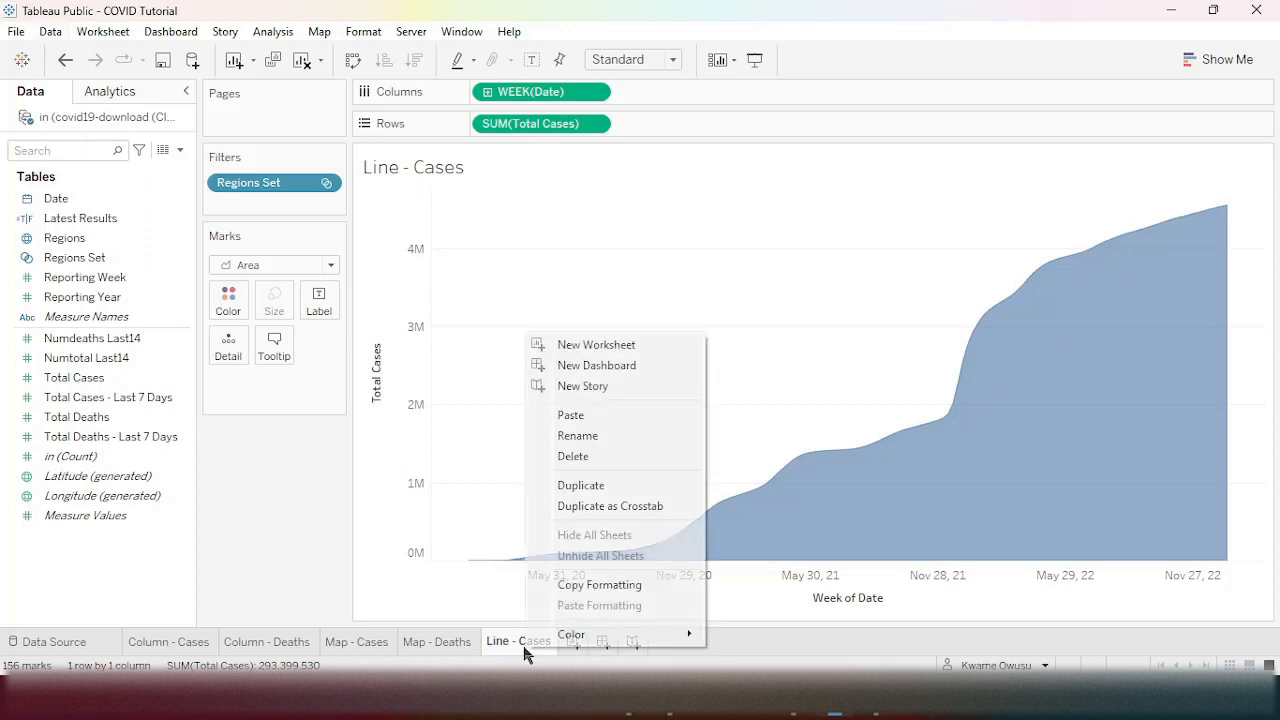
{"action": "left_click", "coordinate": [586, 487]}
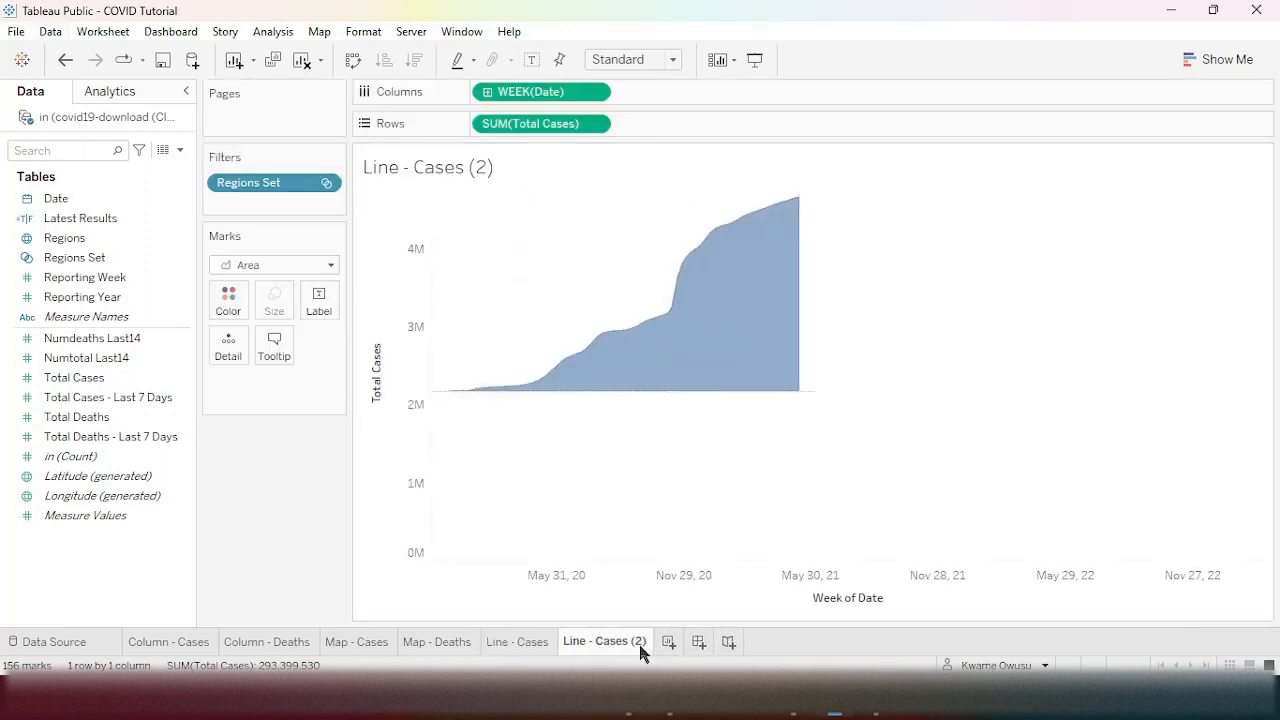
{"action": "double_click", "coordinate": [606, 641]}
{"action": "left_click_drag", "start_coordinate": [596, 642], "coordinate": [652, 643]}
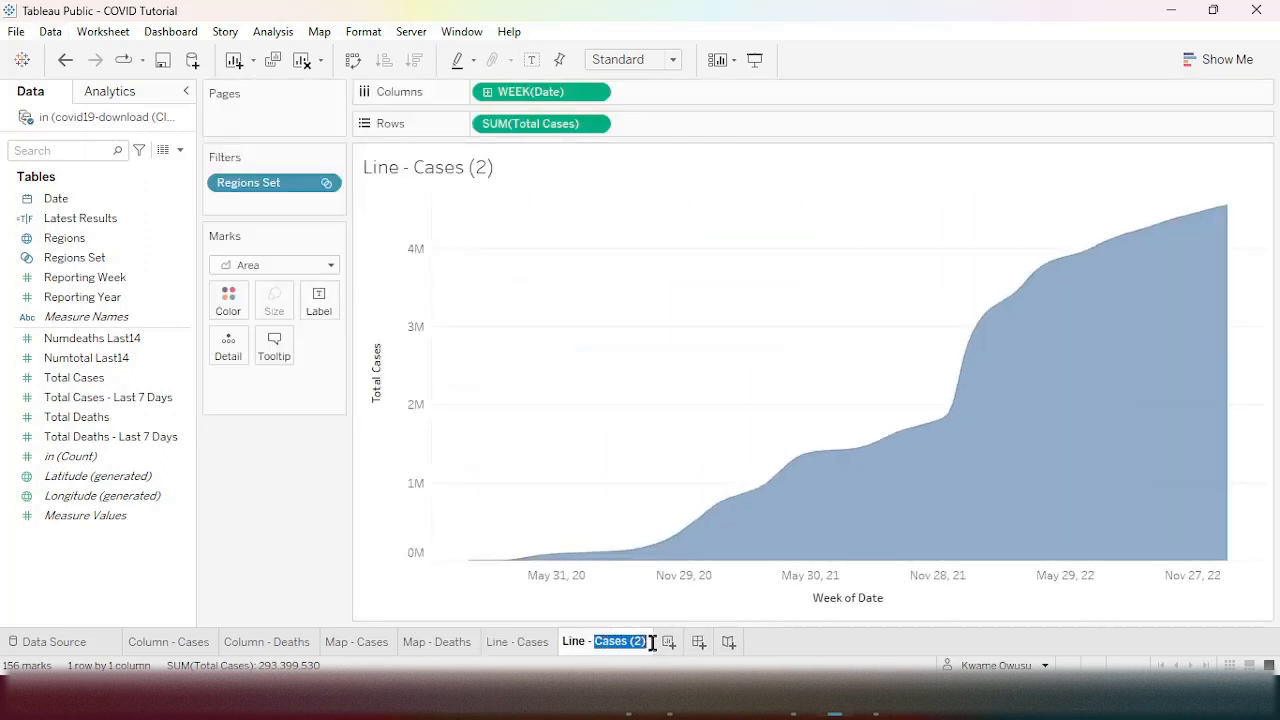
{"action": "type", "text": "Deaths"}
{"action": "key", "text": "Return"}
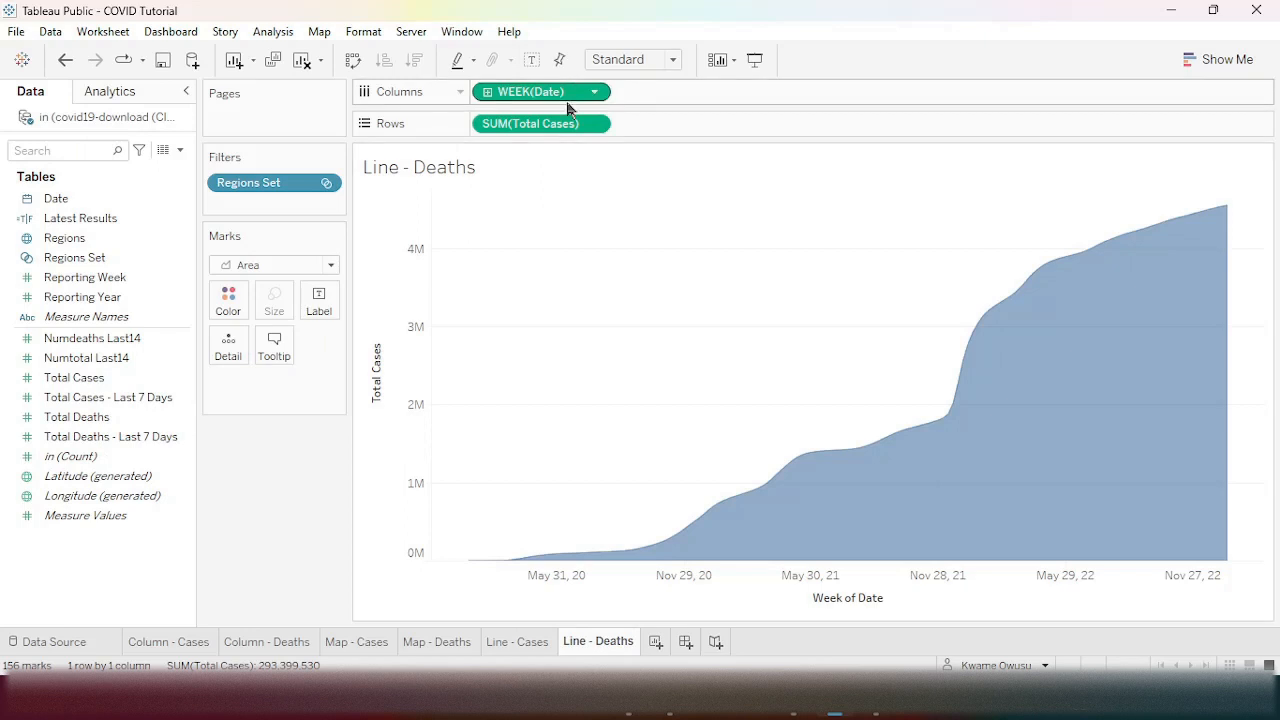
- Replace summed Total Cases with summed Total Deaths in the rows and recolor the area chart light red
{"action": "left_click_drag", "start_coordinate": [105, 418], "coordinate": [648, 128]}
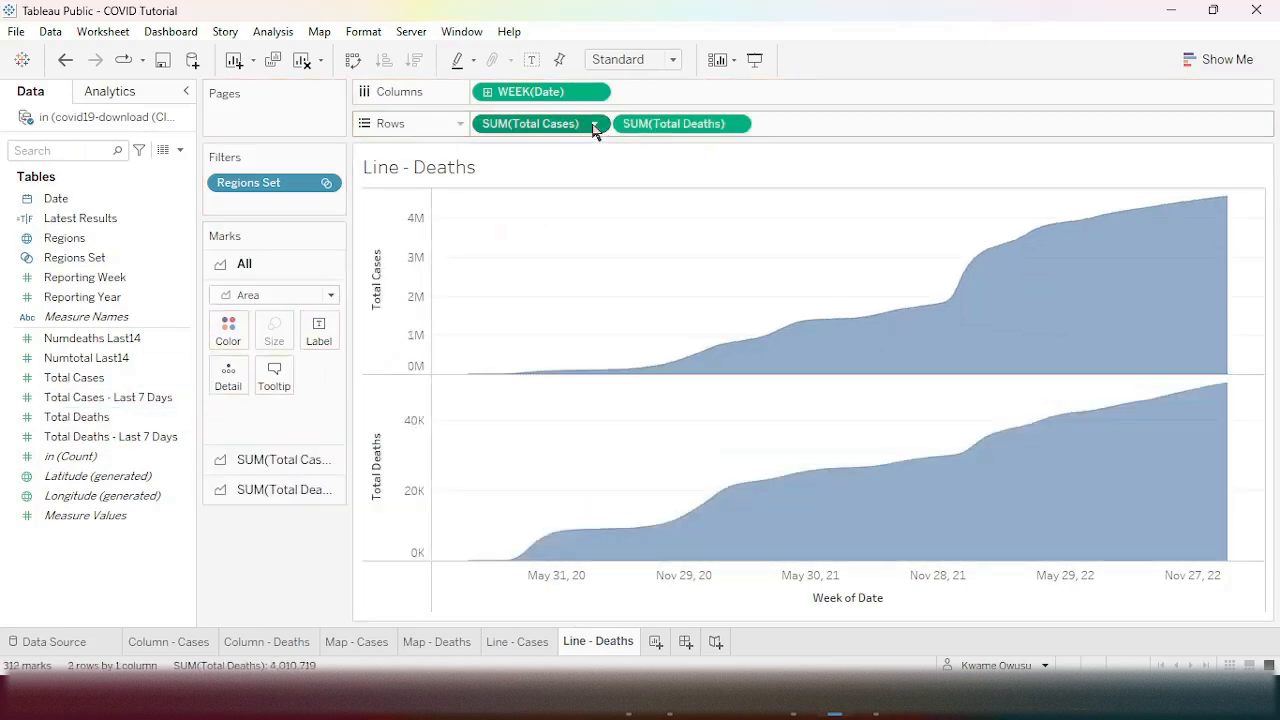
{"action": "left_click", "coordinate": [594, 126]}
{"action": "left_click", "coordinate": [530, 523]}
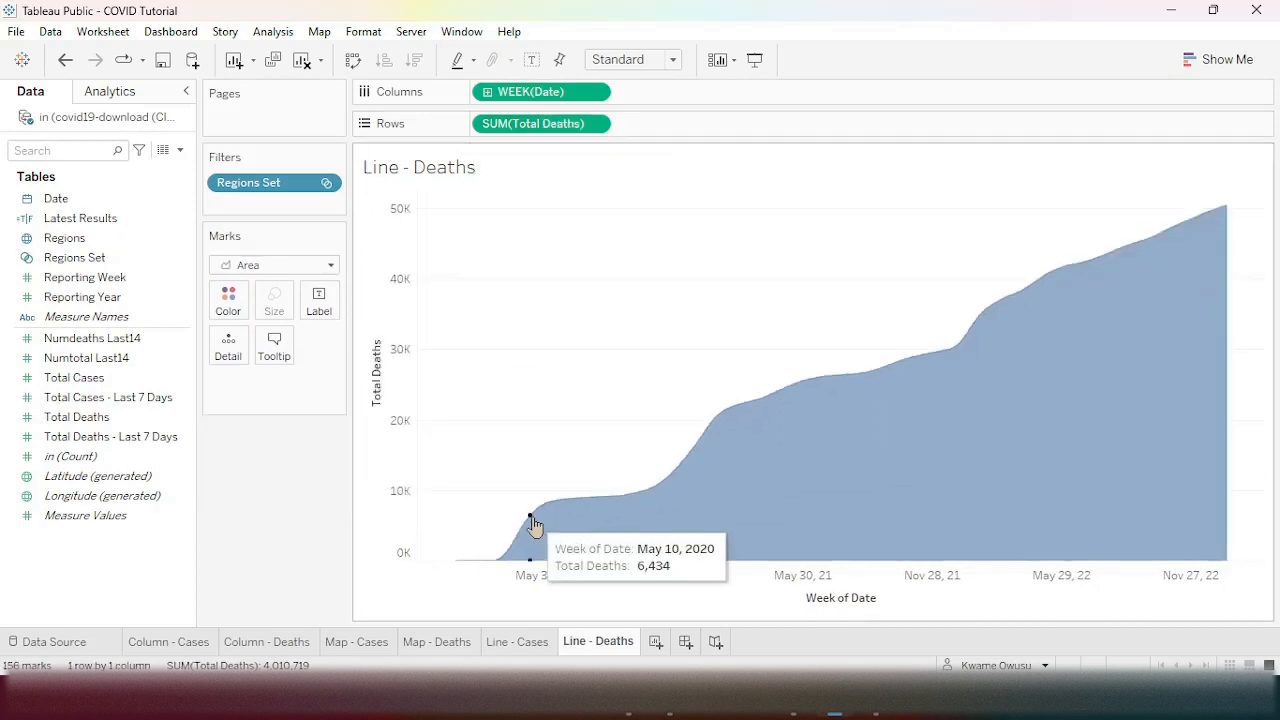
{"action": "left_click", "coordinate": [230, 298]}
{"action": "left_click", "coordinate": [272, 446]}
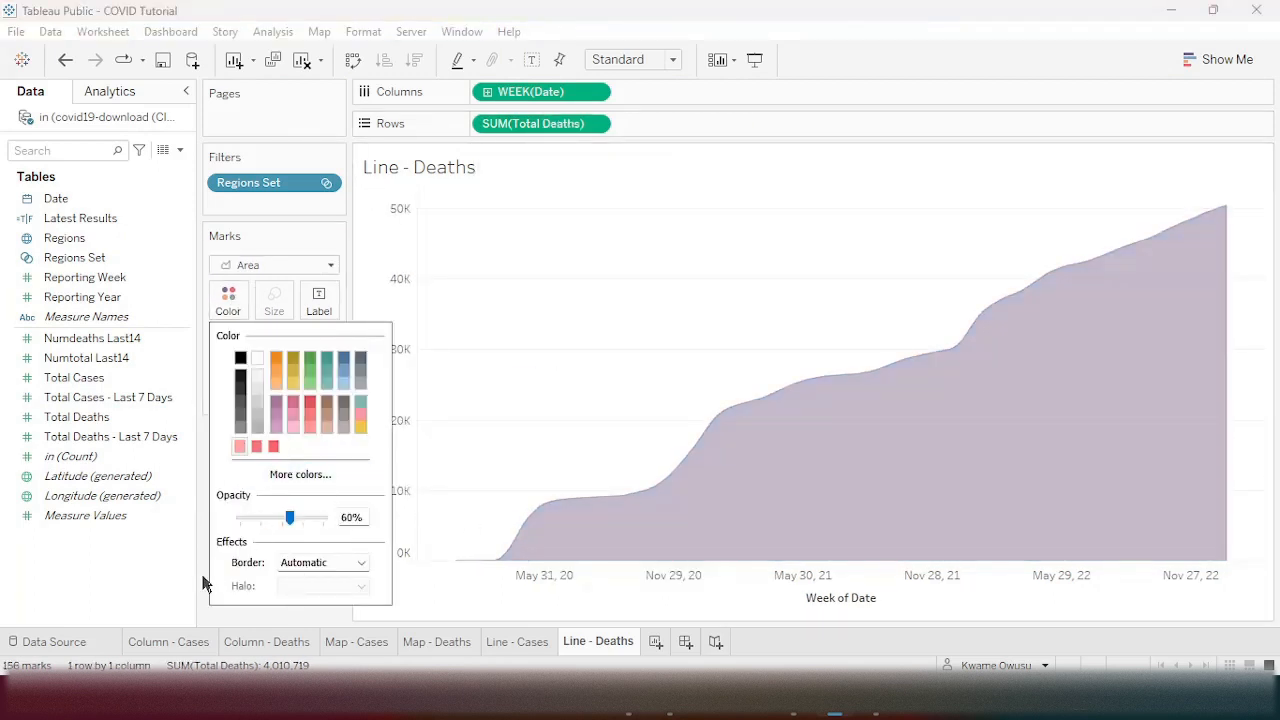
{"action": "left_click", "coordinate": [242, 625]}
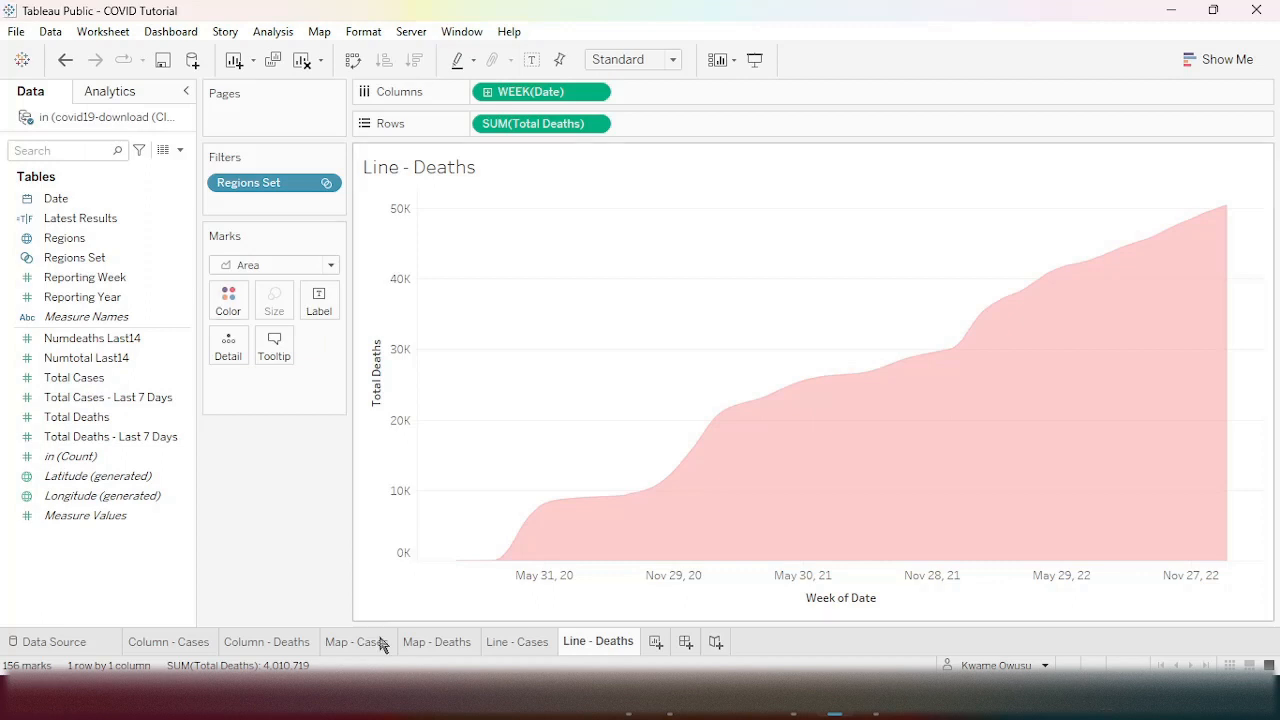
- On the Column - Cases sheet, start a new parameter named Cases or Deaths with the String data type
{"action": "left_click", "coordinate": [168, 641]}
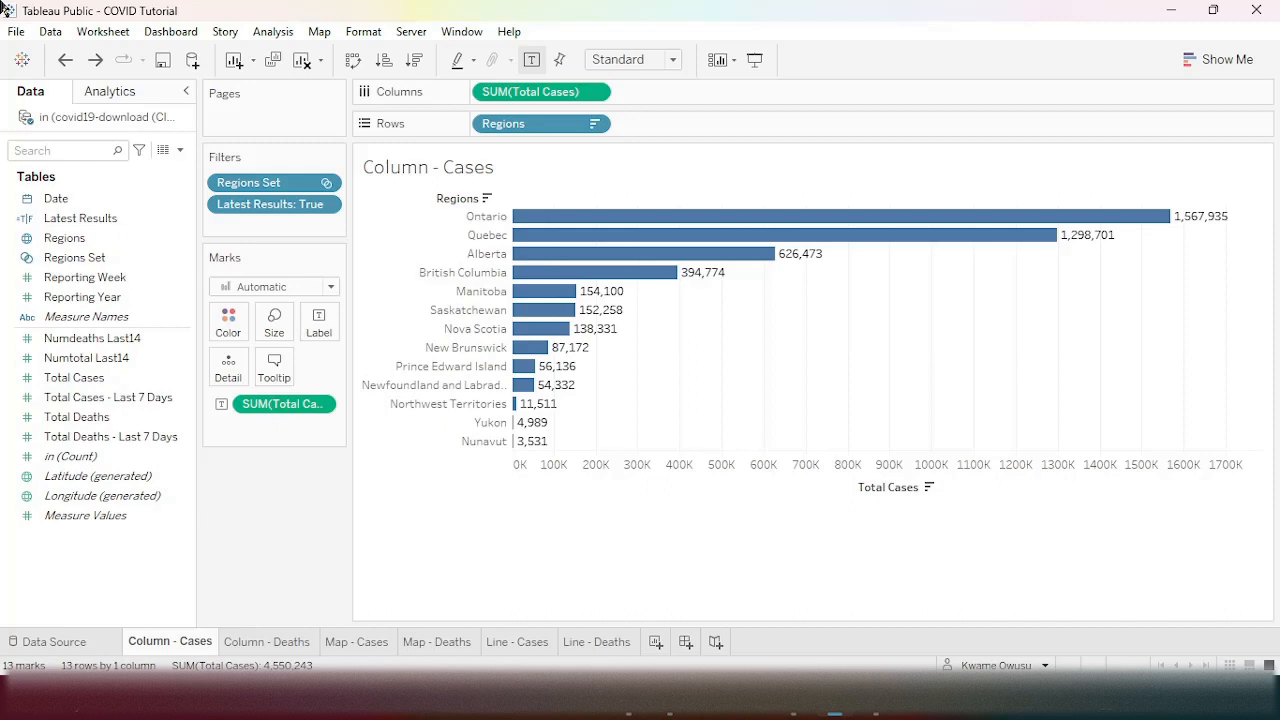
{"action": "left_click", "coordinate": [180, 150]}
{"action": "left_click", "coordinate": [137, 191]}
{"action": "left_click_drag", "start_coordinate": [503, 183], "coordinate": [240, 190]}
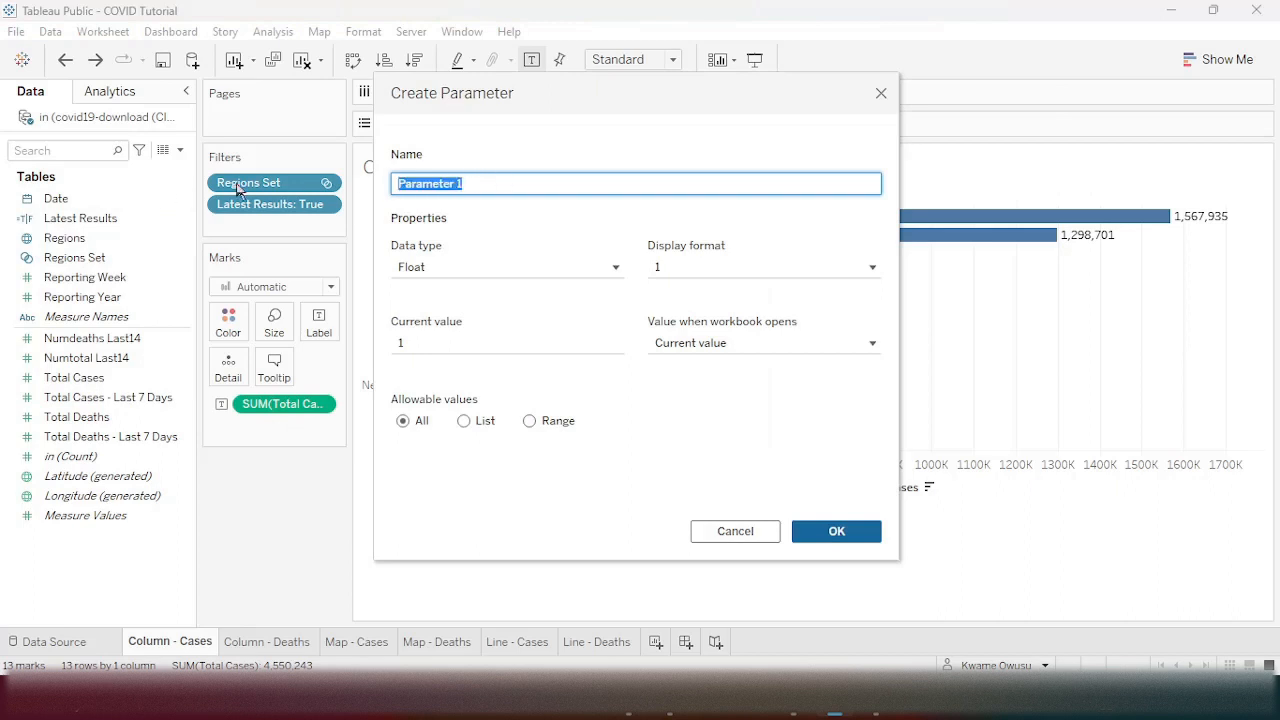
{"action": "type", "text": "Cases D"}
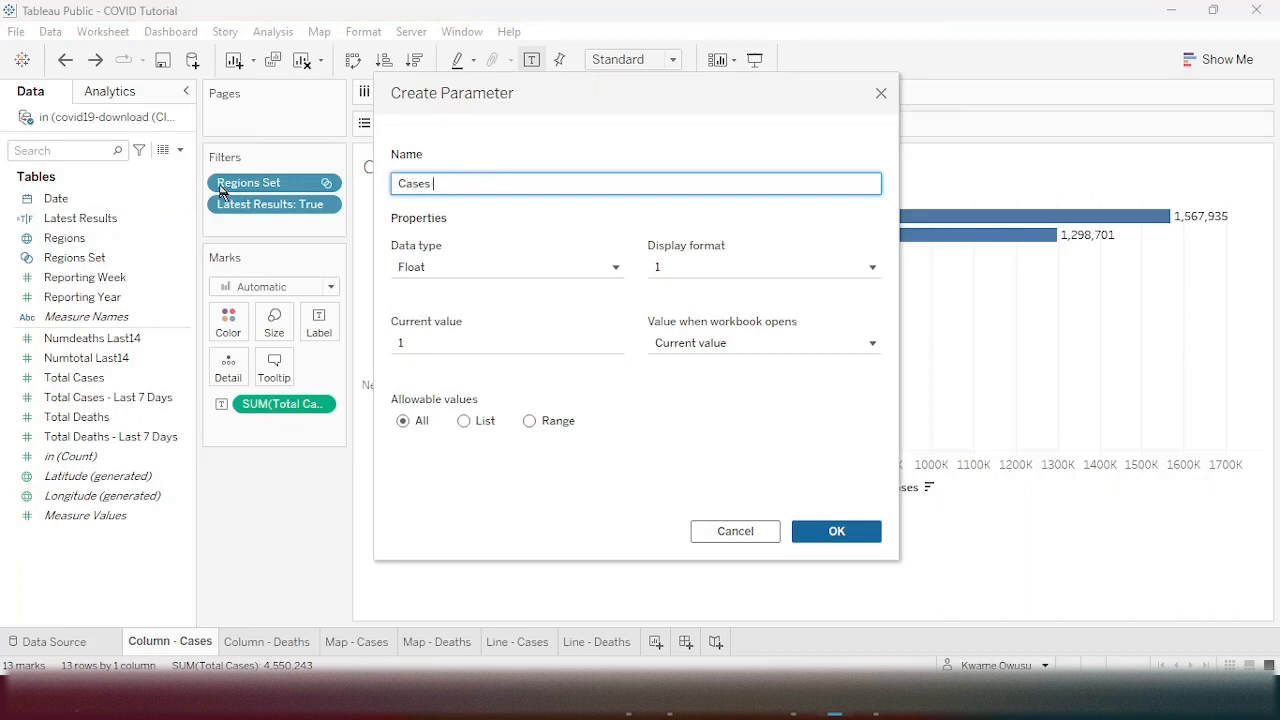
{"action": "key", "text": "BackSpace"}
{"action": "type", "text": "or Deaths"}
{"action": "left_click", "coordinate": [530, 270]}
{"action": "left_click", "coordinate": [474, 331]}
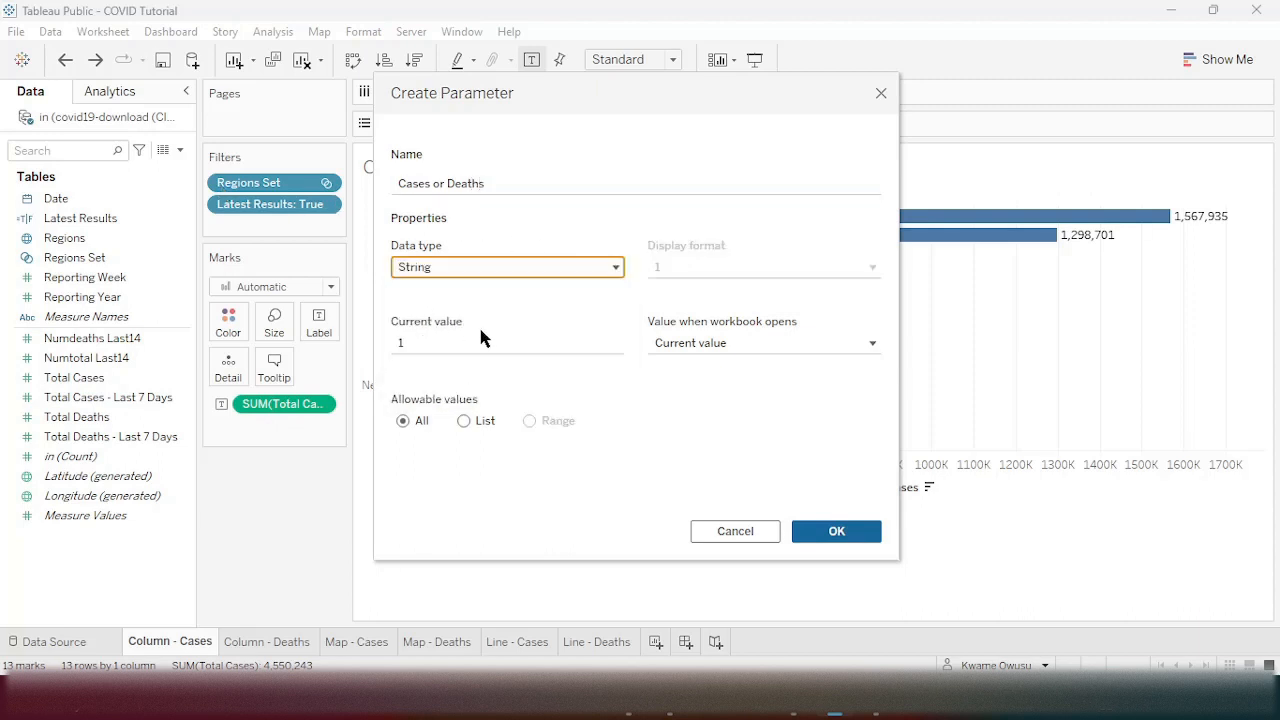
- Restrict the parameter's allowable values to a list of Cases and Deaths, and create it
{"action": "left_click", "coordinate": [465, 422]}
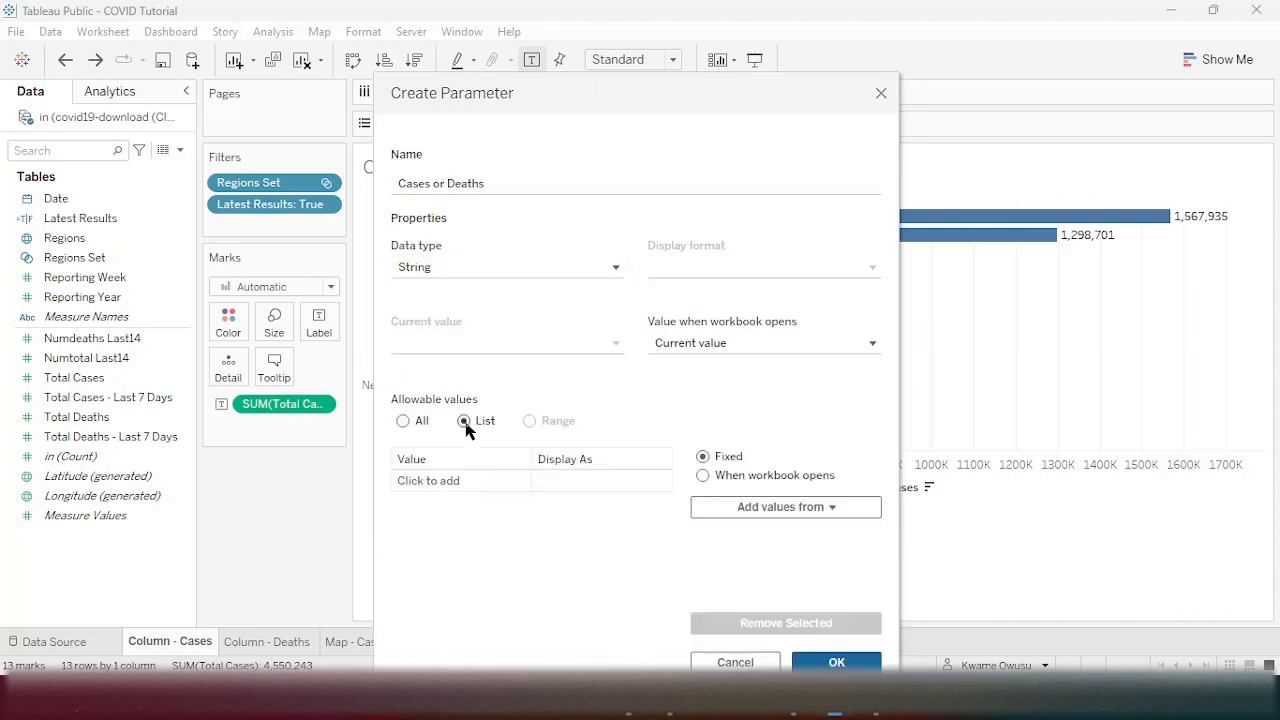
{"action": "left_click", "coordinate": [428, 481]}
{"action": "type", "text": "Cases"}
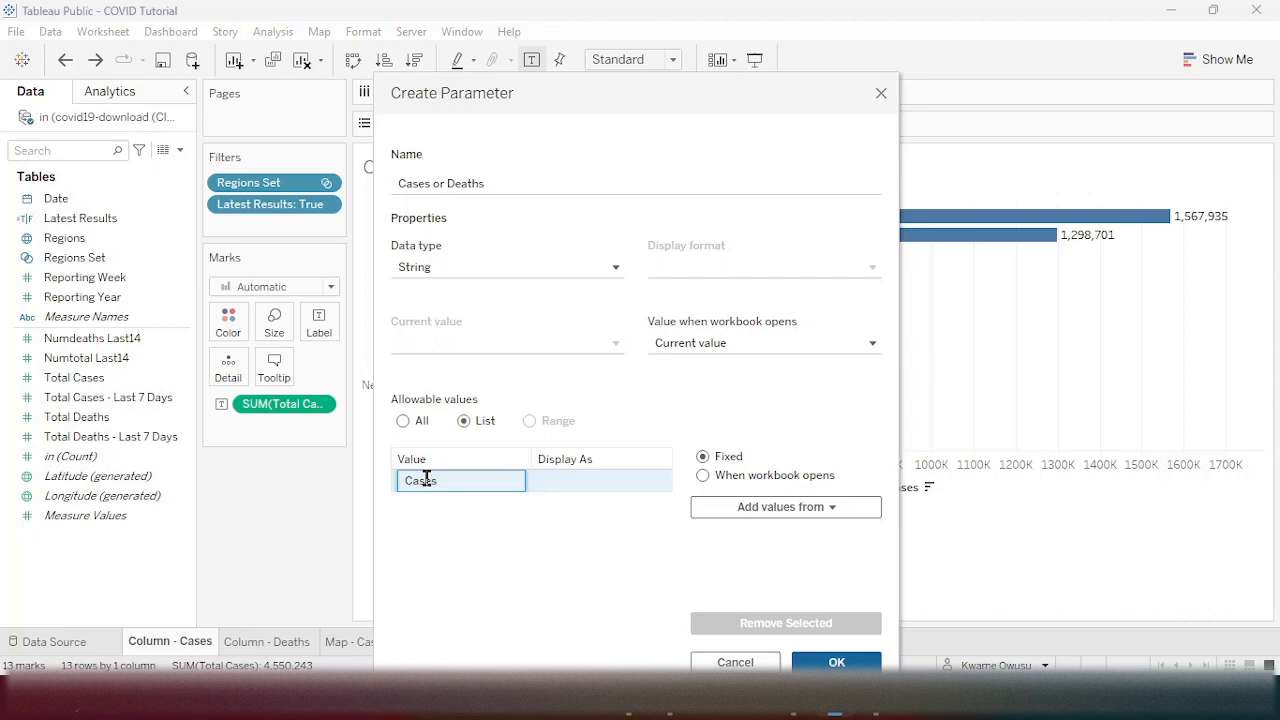
{"action": "key", "text": "Return"}
{"action": "type", "text": "Deaths"}
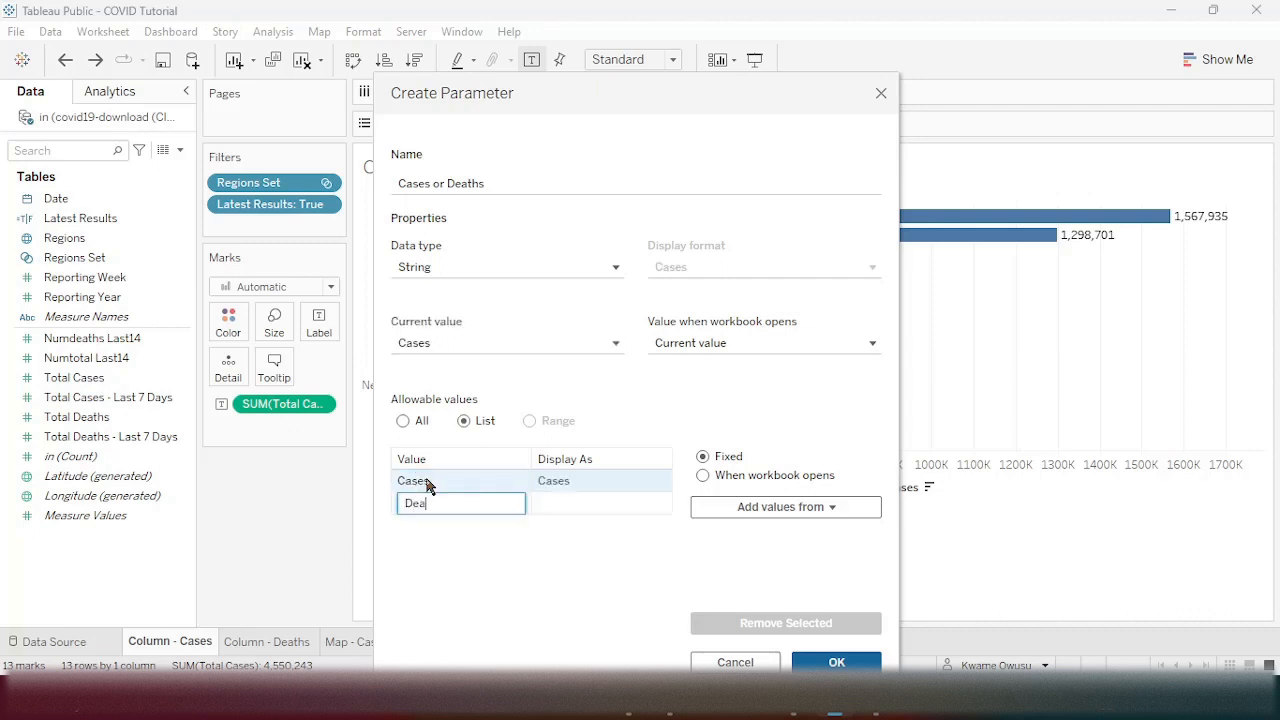
{"action": "left_click", "coordinate": [840, 662]}
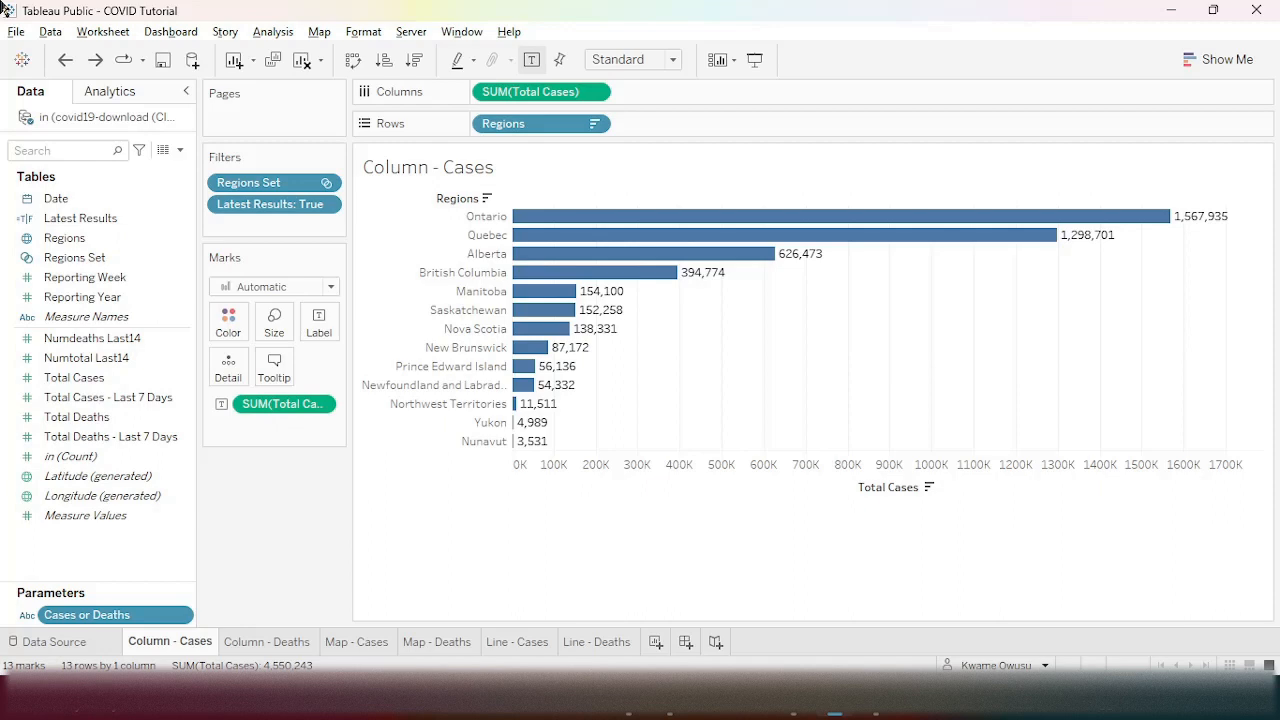
- Show the Cases or Deaths parameter control on the Column - Cases sheet and try out both of its values, ending on Cases
{"action": "left_click", "coordinate": [186, 619]}
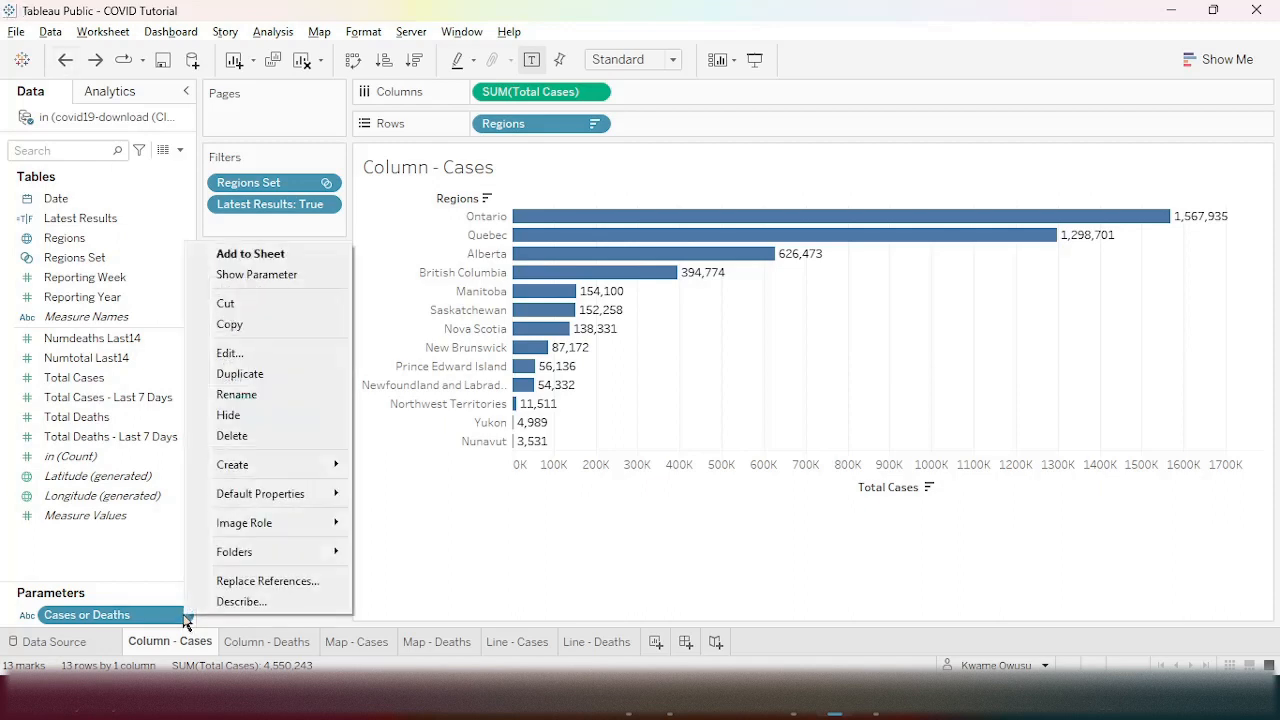
{"action": "left_click", "coordinate": [258, 275]}
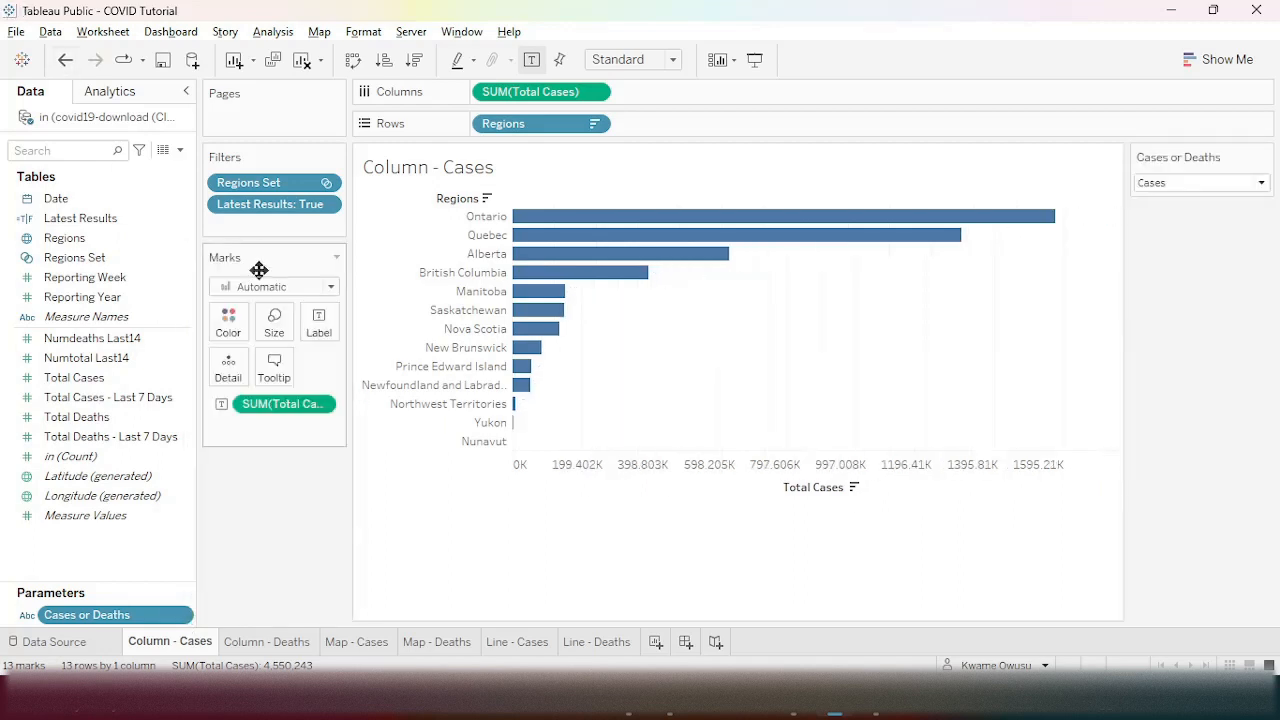
{"action": "left_click", "coordinate": [1262, 184]}
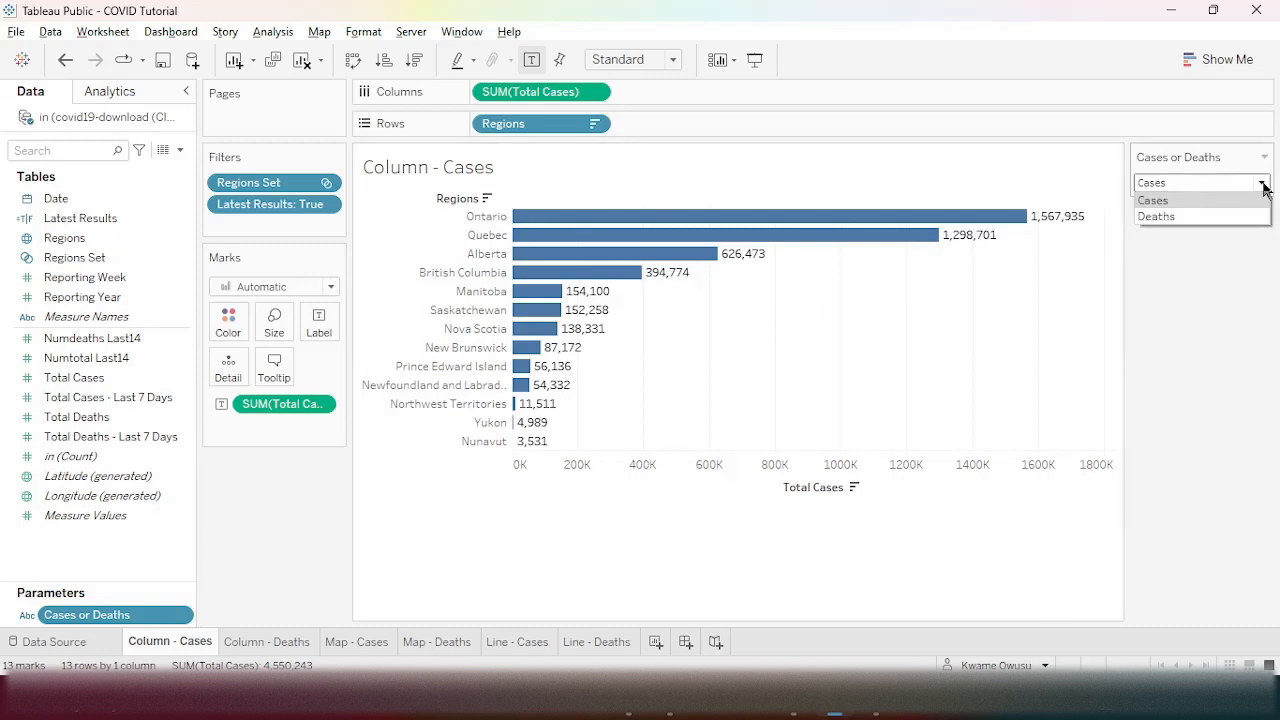
{"action": "left_click", "coordinate": [1198, 200]}
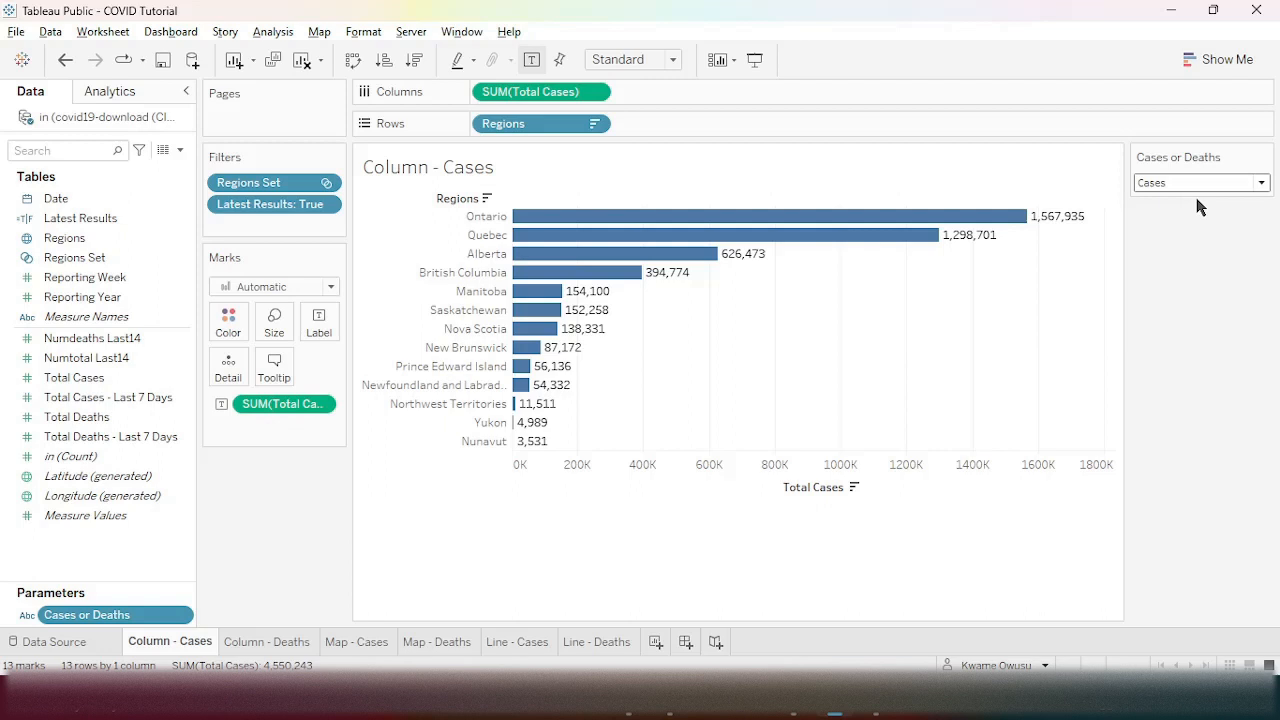
{"action": "left_click", "coordinate": [1195, 183]}
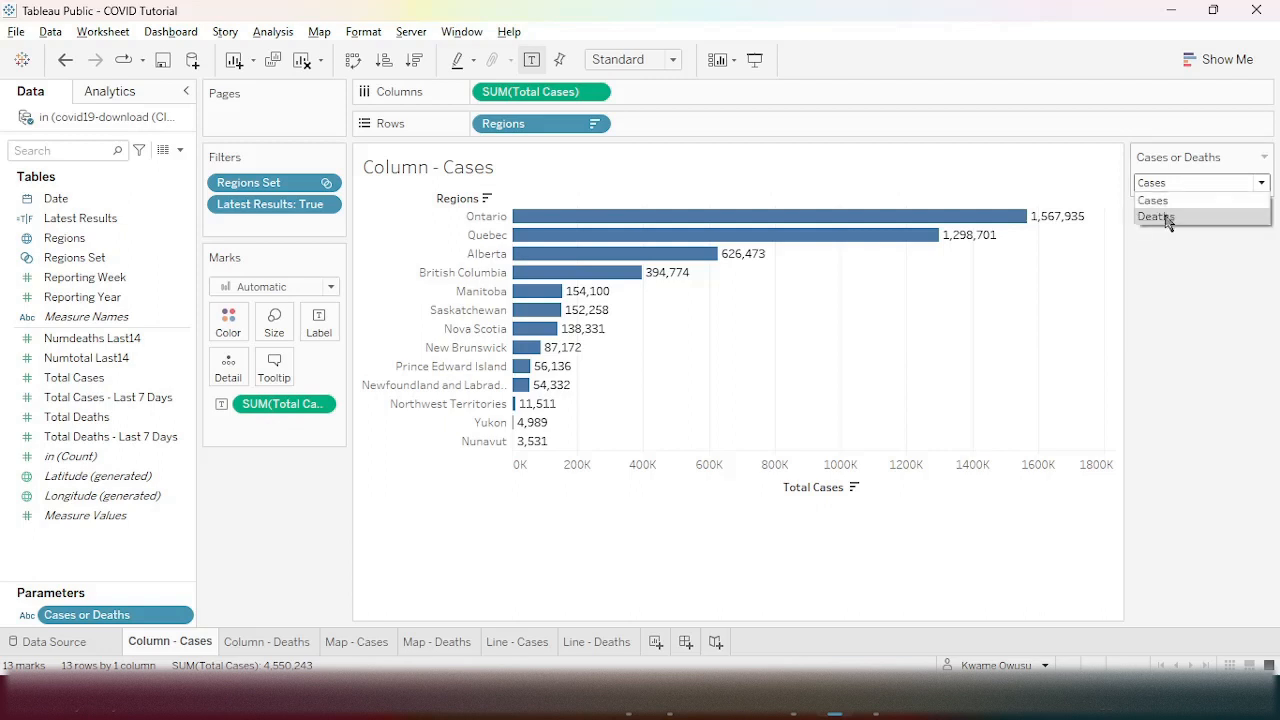
{"action": "left_click", "coordinate": [1166, 216]}
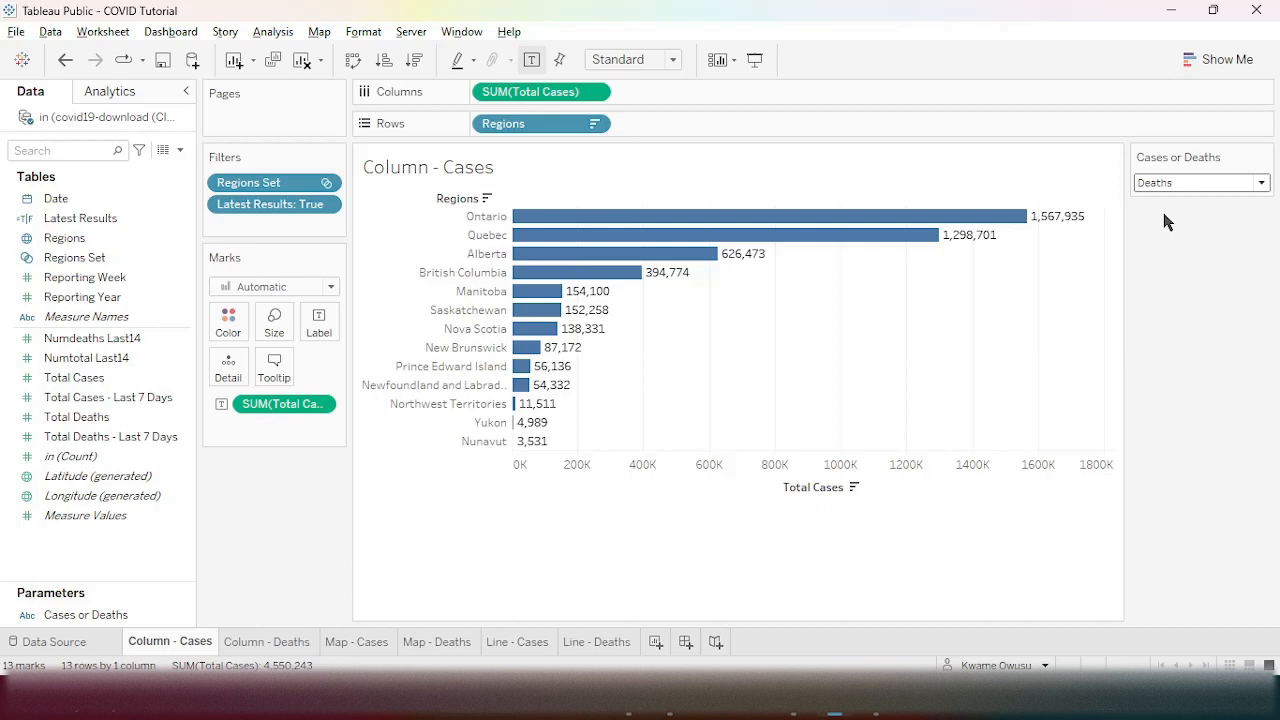
{"action": "left_click", "coordinate": [1195, 183]}
{"action": "left_click", "coordinate": [1166, 198]}
- Create a calculated field named Cases or Deaths whose formula is the Cases or Deaths parameter
{"action": "left_click", "coordinate": [181, 151]}
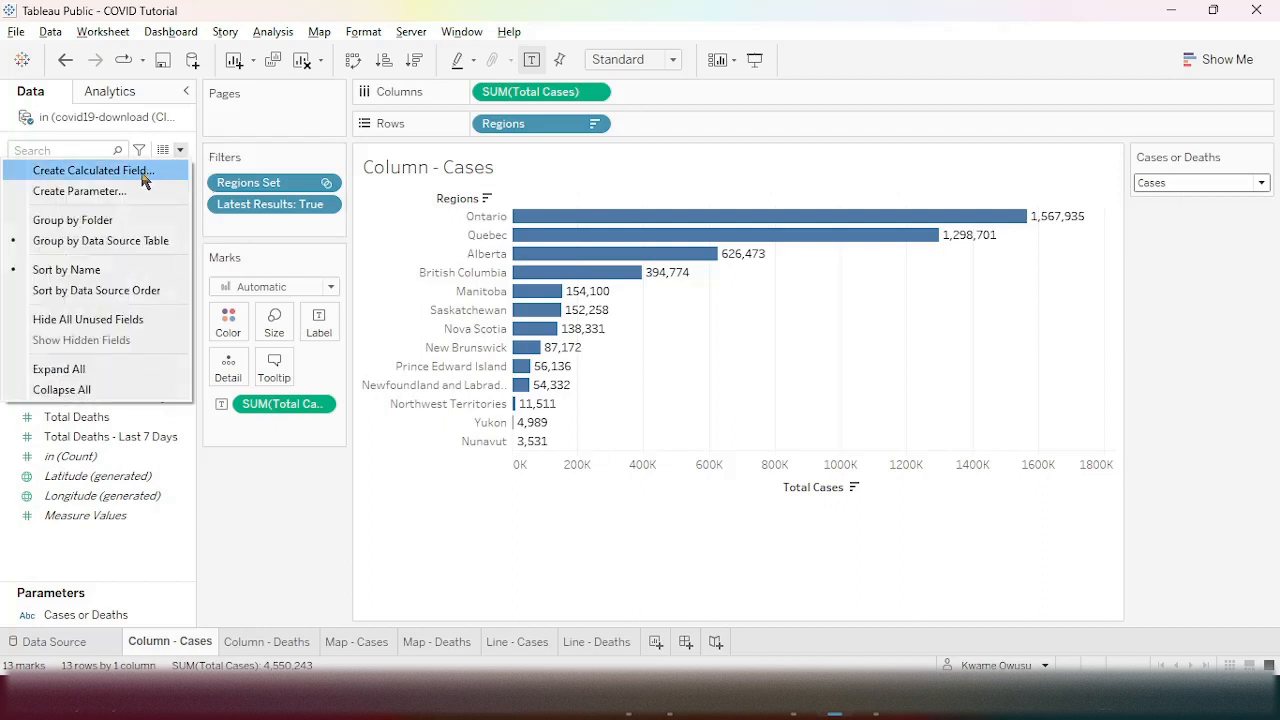
{"action": "left_click", "coordinate": [93, 170]}
{"action": "left_click", "coordinate": [505, 200]}
{"action": "key", "text": "ctrl+a"}
{"action": "type", "text": "C"}
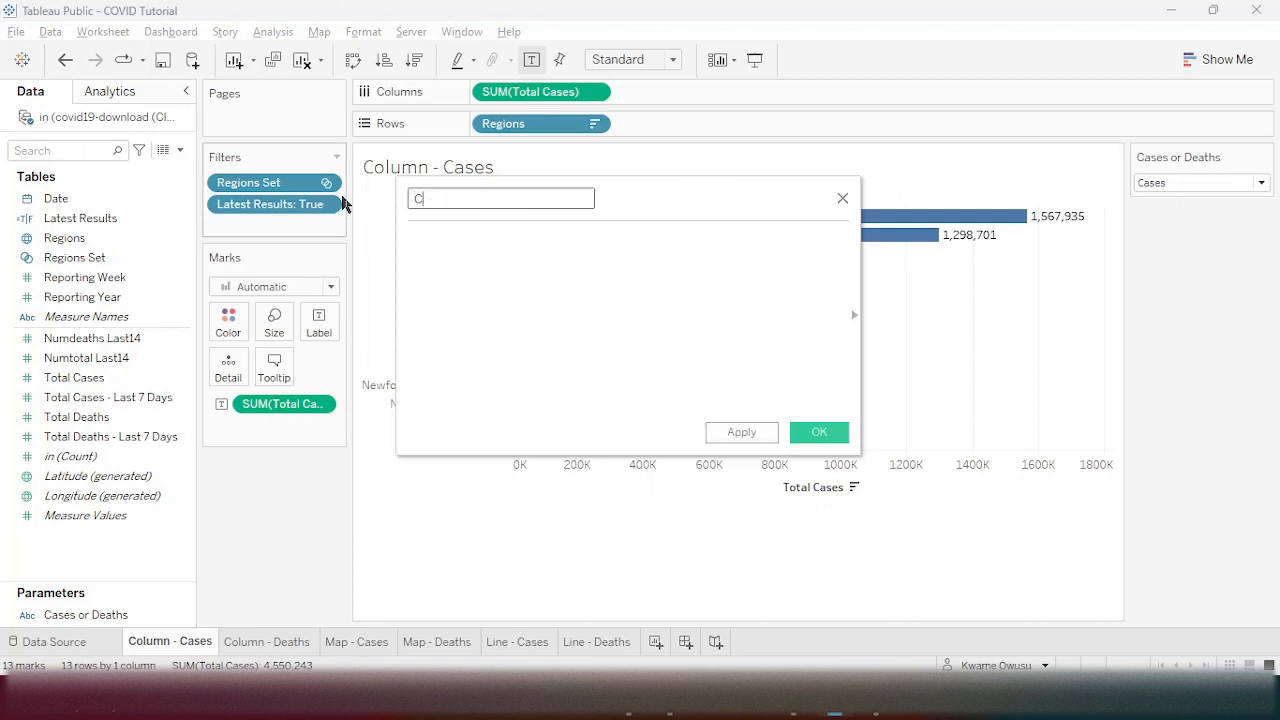
{"action": "type", "text": "ases or Deaths"}
{"action": "left_click", "coordinate": [466, 243]}
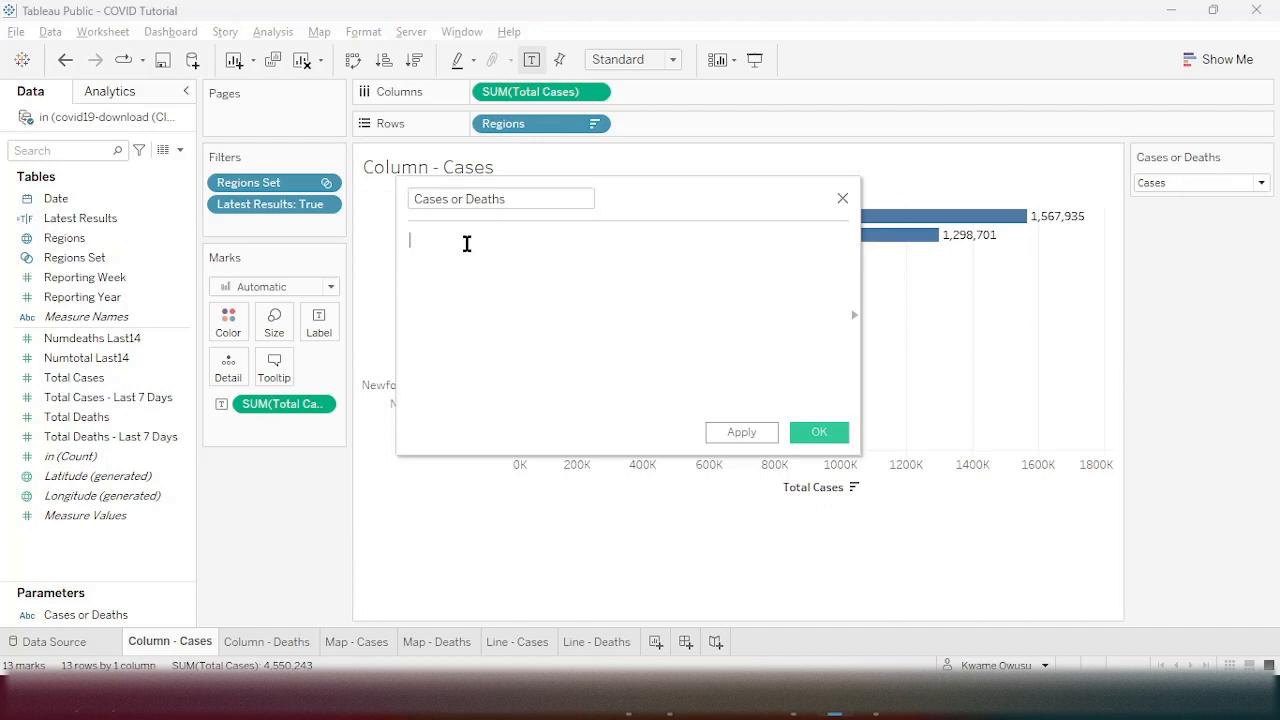
{"action": "left_click", "coordinate": [95, 615]}
{"action": "left_click_drag", "start_coordinate": [93, 620], "coordinate": [579, 301]}
{"action": "left_click", "coordinate": [815, 440]}
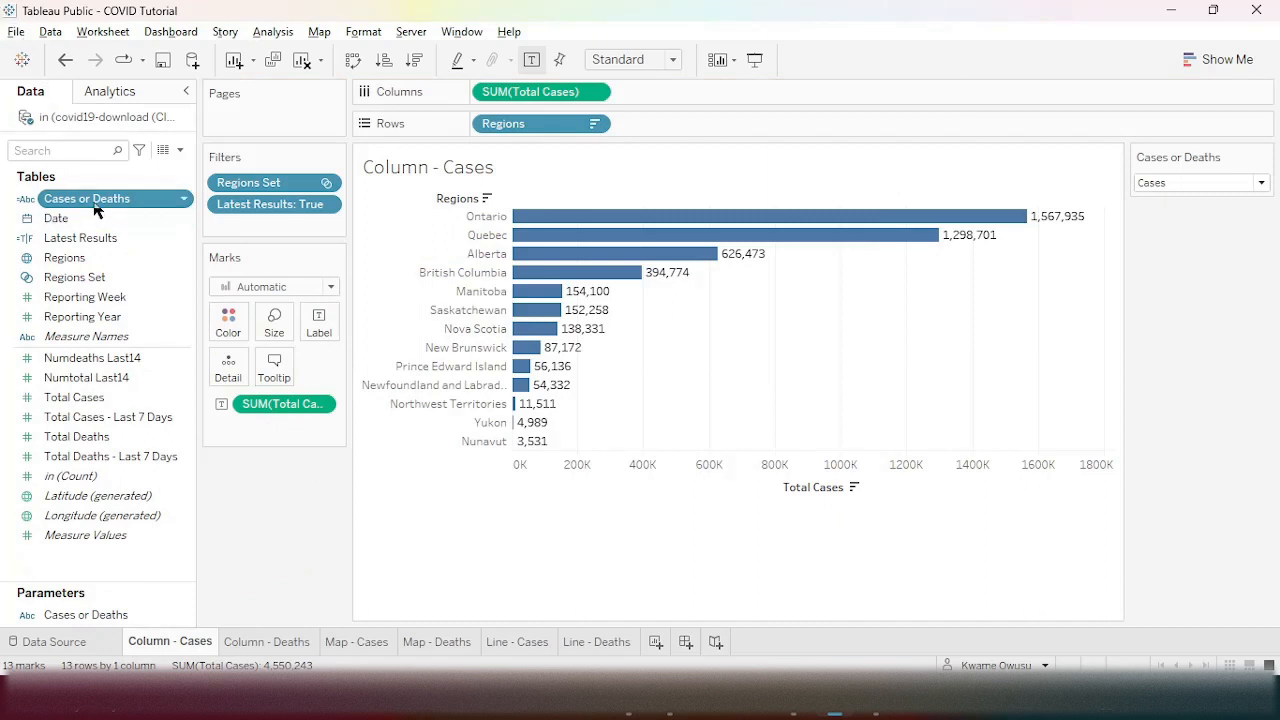
- Filter the Column - Cases sheet by the Cases or Deaths field with the custom value Cases, without including all values when empty
{"action": "left_click_drag", "start_coordinate": [96, 207], "coordinate": [264, 236]}
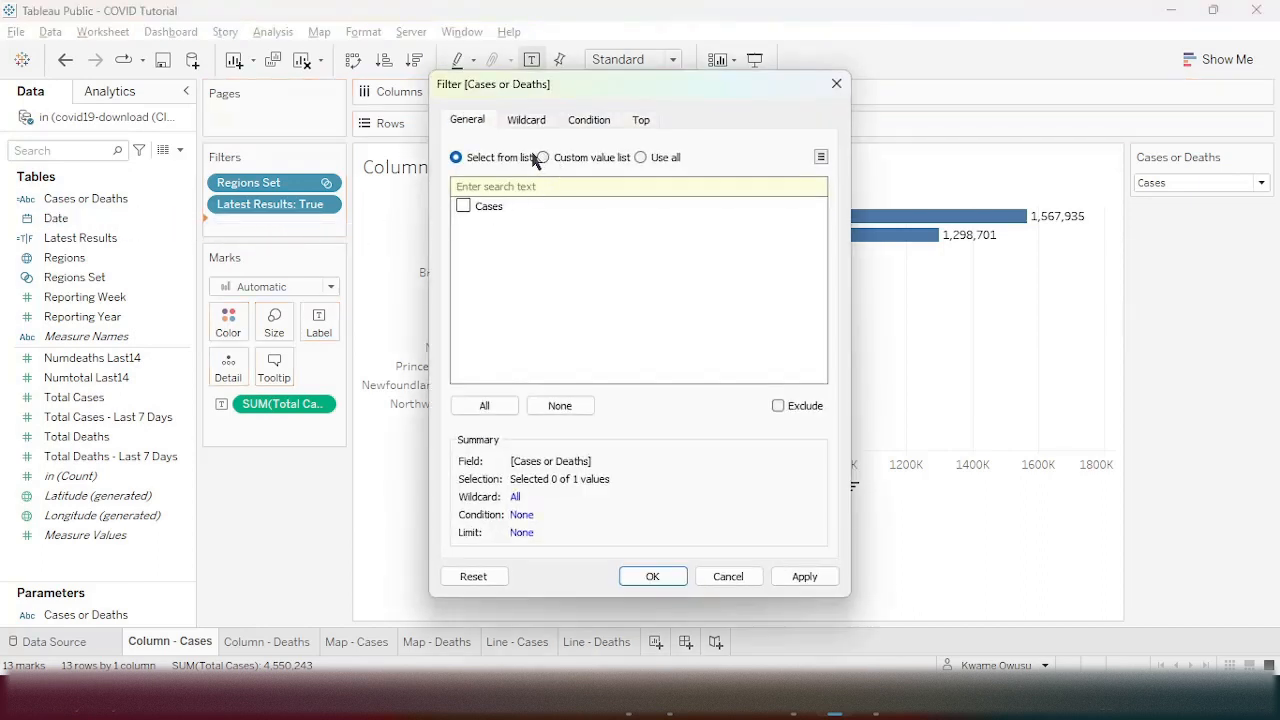
{"action": "left_click", "coordinate": [543, 157]}
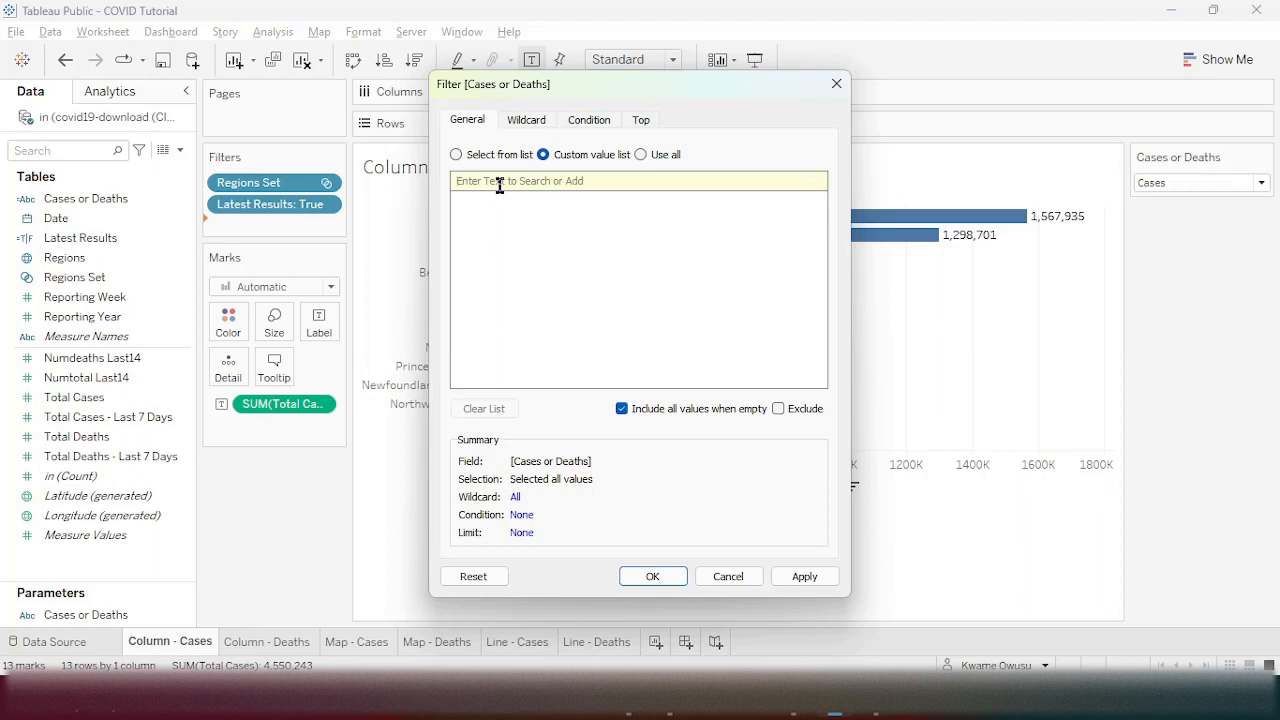
{"action": "type", "text": "Cases"}
{"action": "left_click", "coordinate": [803, 181]}
{"action": "left_click", "coordinate": [484, 204]}
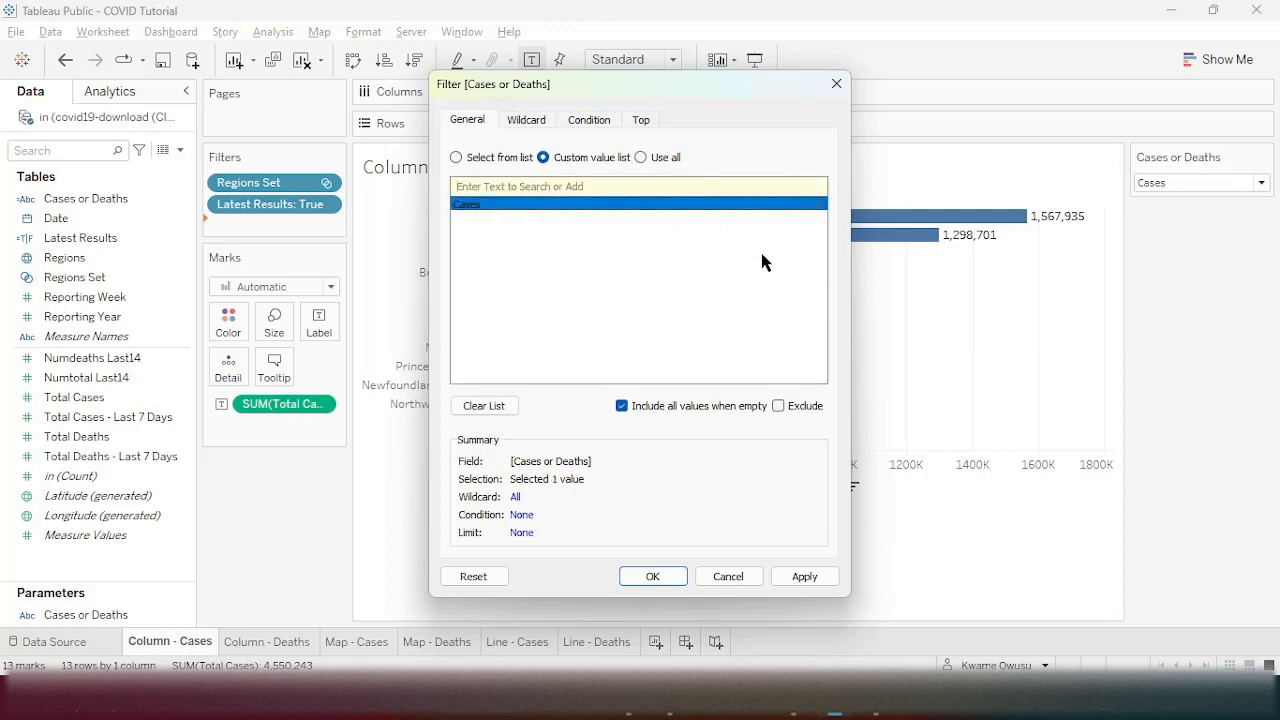
{"action": "left_click", "coordinate": [622, 406]}
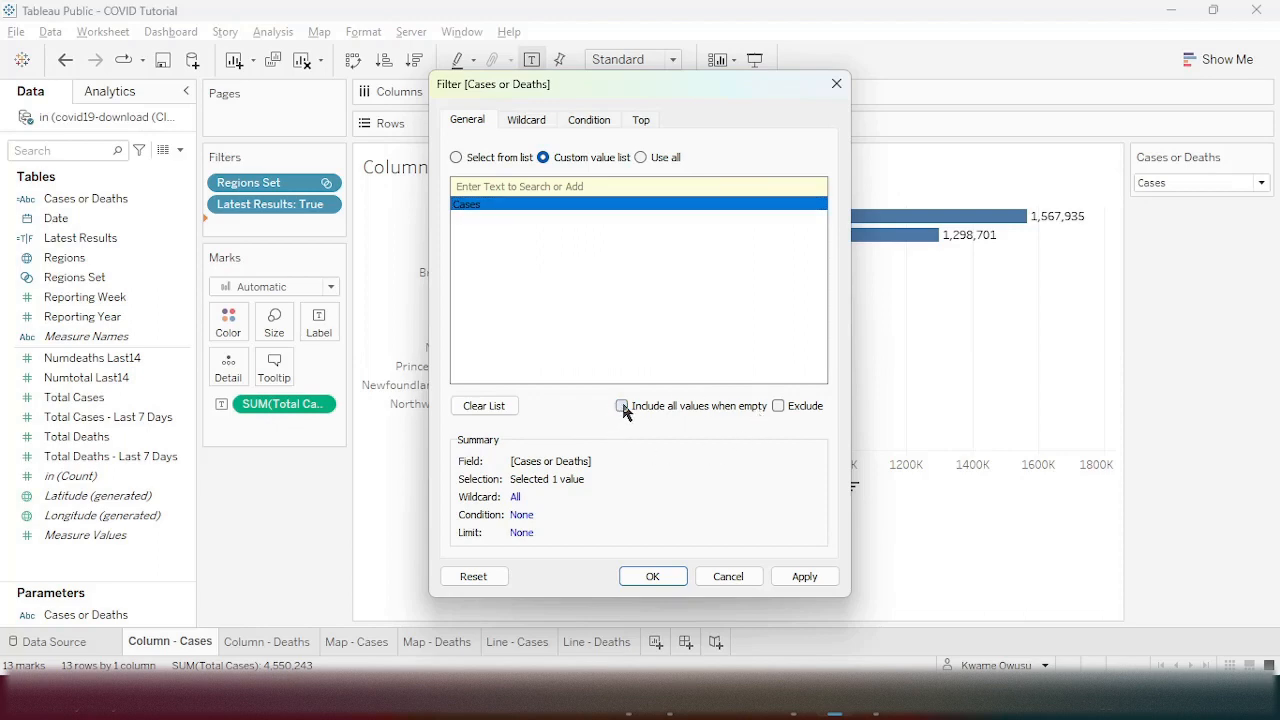
{"action": "left_click", "coordinate": [660, 577]}
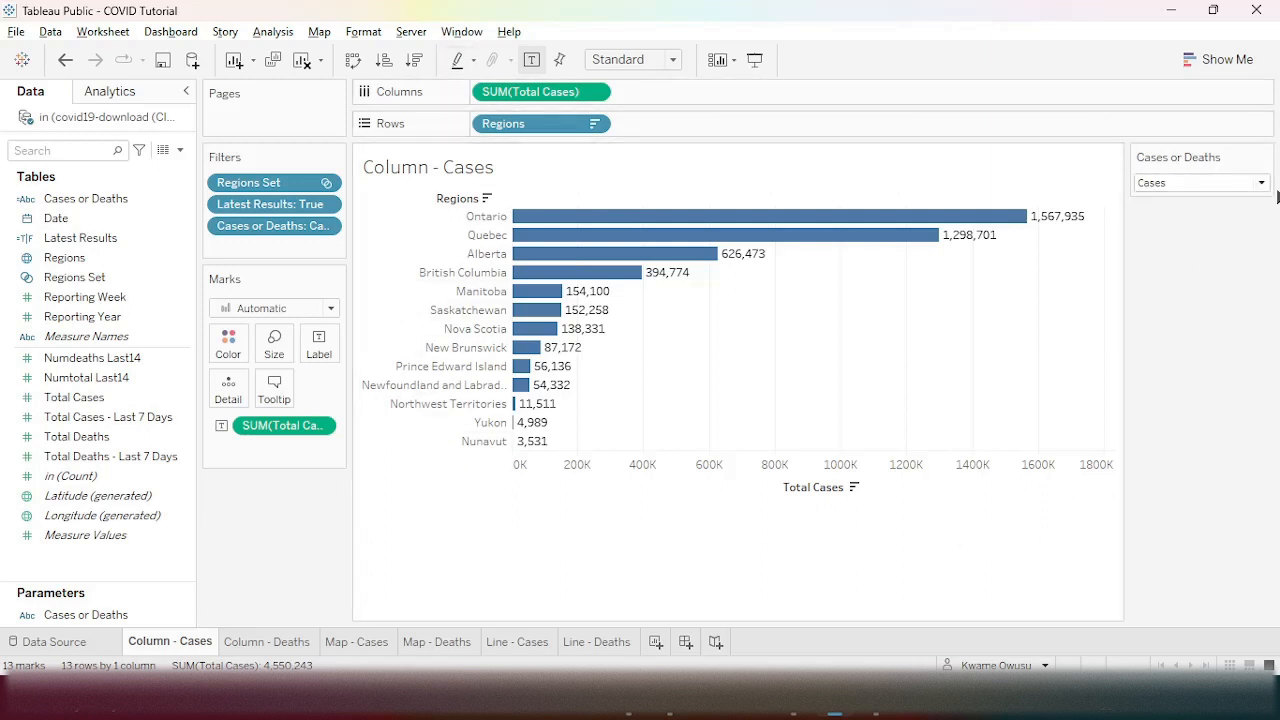
- Test the filter by switching the Cases or Deaths parameter to Deaths and back to Cases
{"action": "left_click", "coordinate": [1261, 183]}
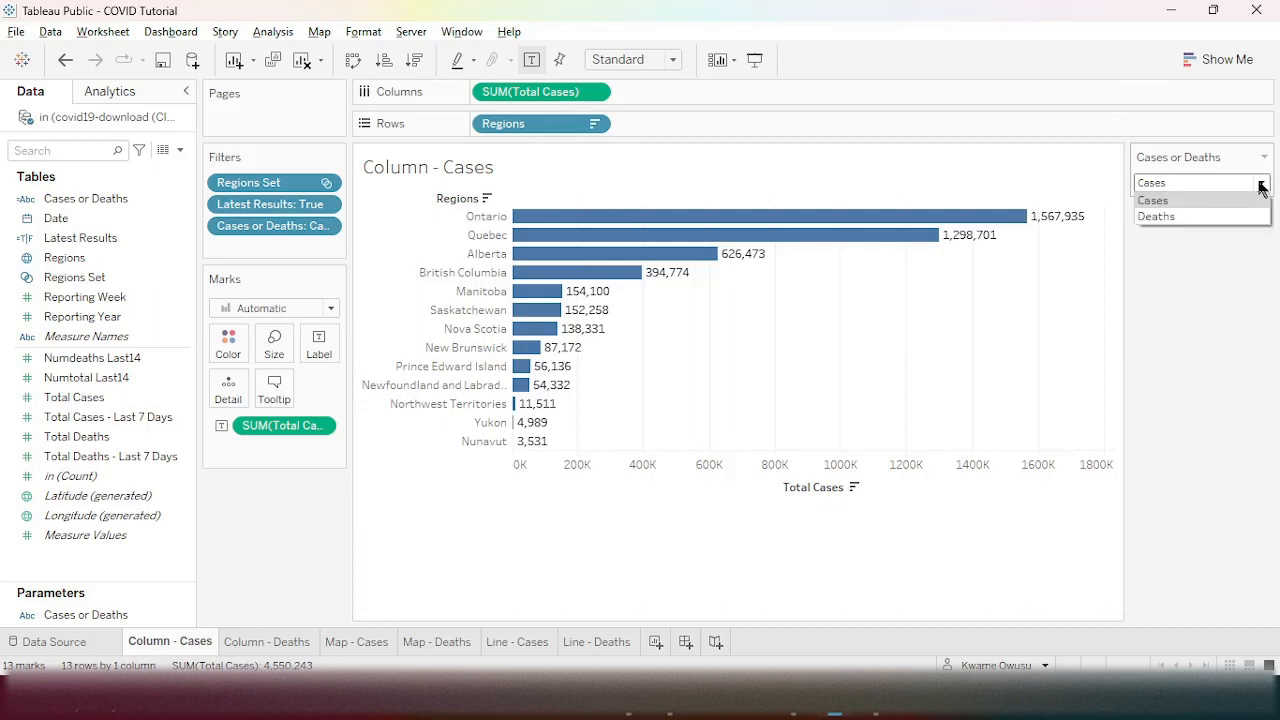
{"action": "left_click", "coordinate": [1190, 217]}
{"action": "left_click", "coordinate": [1212, 185]}
{"action": "left_click", "coordinate": [1197, 203]}
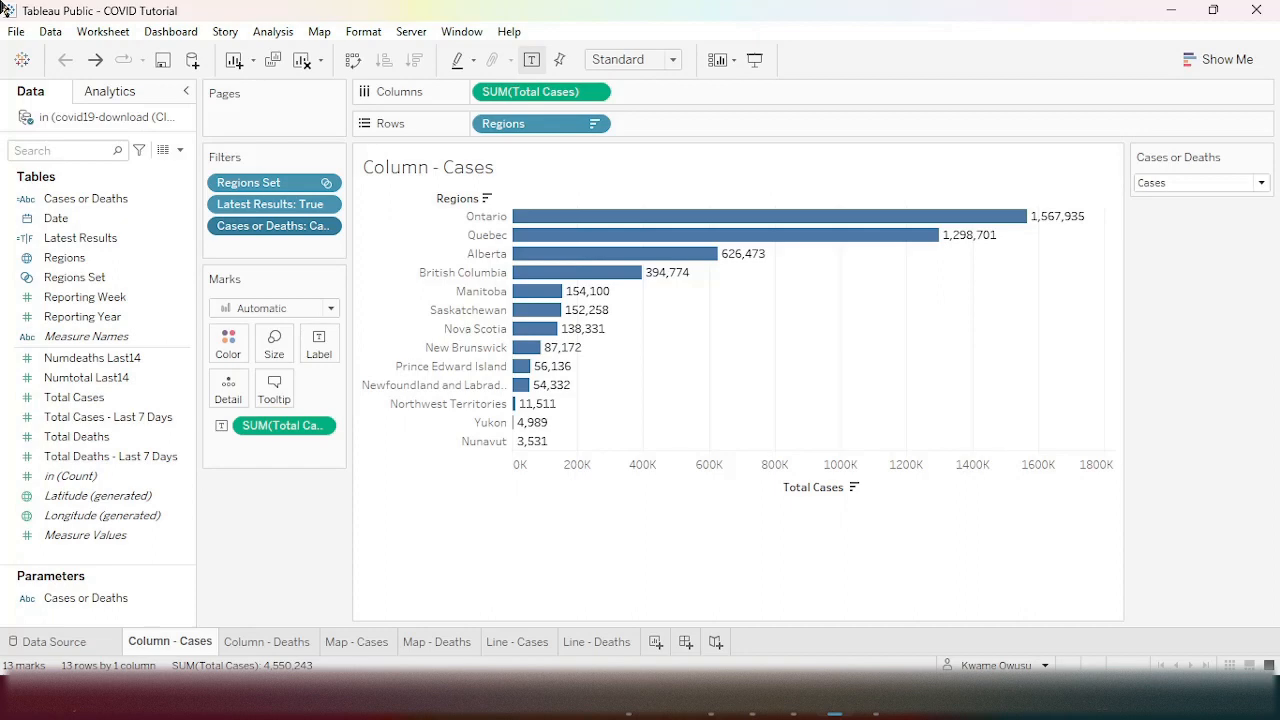
- Show the Cases or Deaths parameter control on the Column - Deaths sheet
{"action": "left_click", "coordinate": [266, 645]}
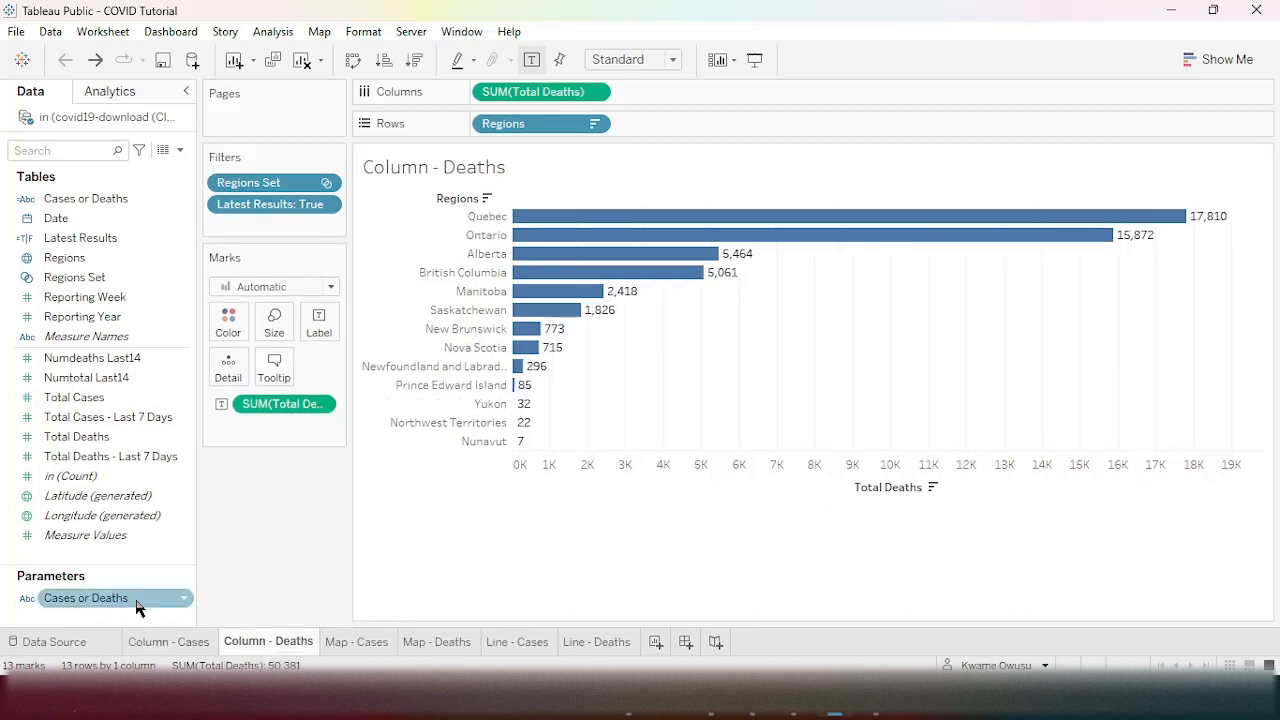
{"action": "left_click", "coordinate": [185, 598]}
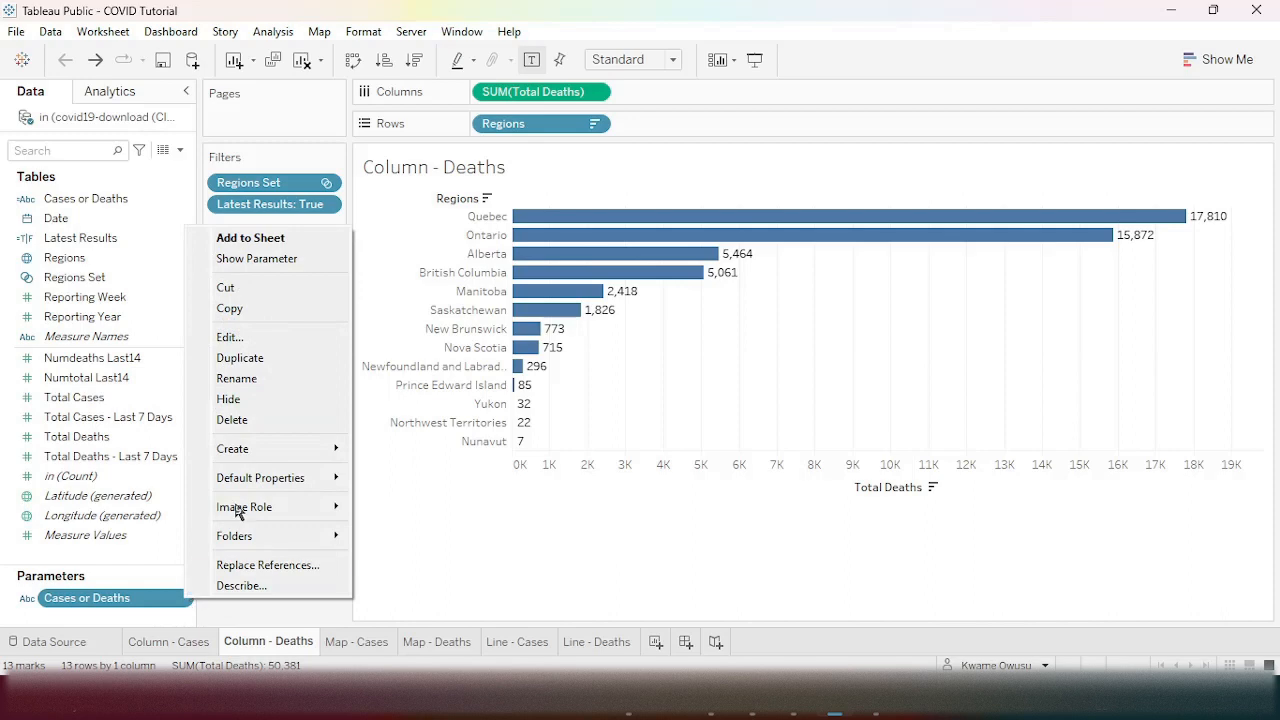
{"action": "left_click", "coordinate": [257, 259]}
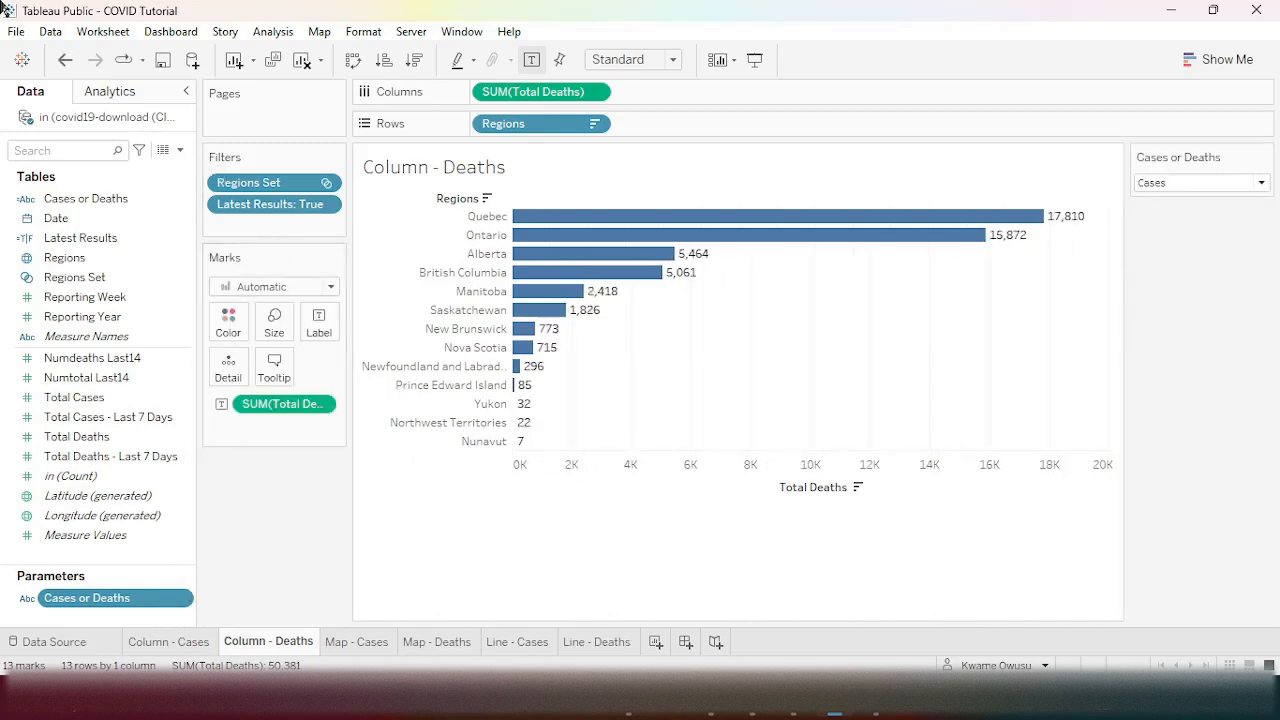
- Filter the Column - Deaths sheet by the Cases or Deaths field with the custom value Deaths, without including all values when empty
{"action": "left_click_drag", "start_coordinate": [106, 201], "coordinate": [267, 233]}
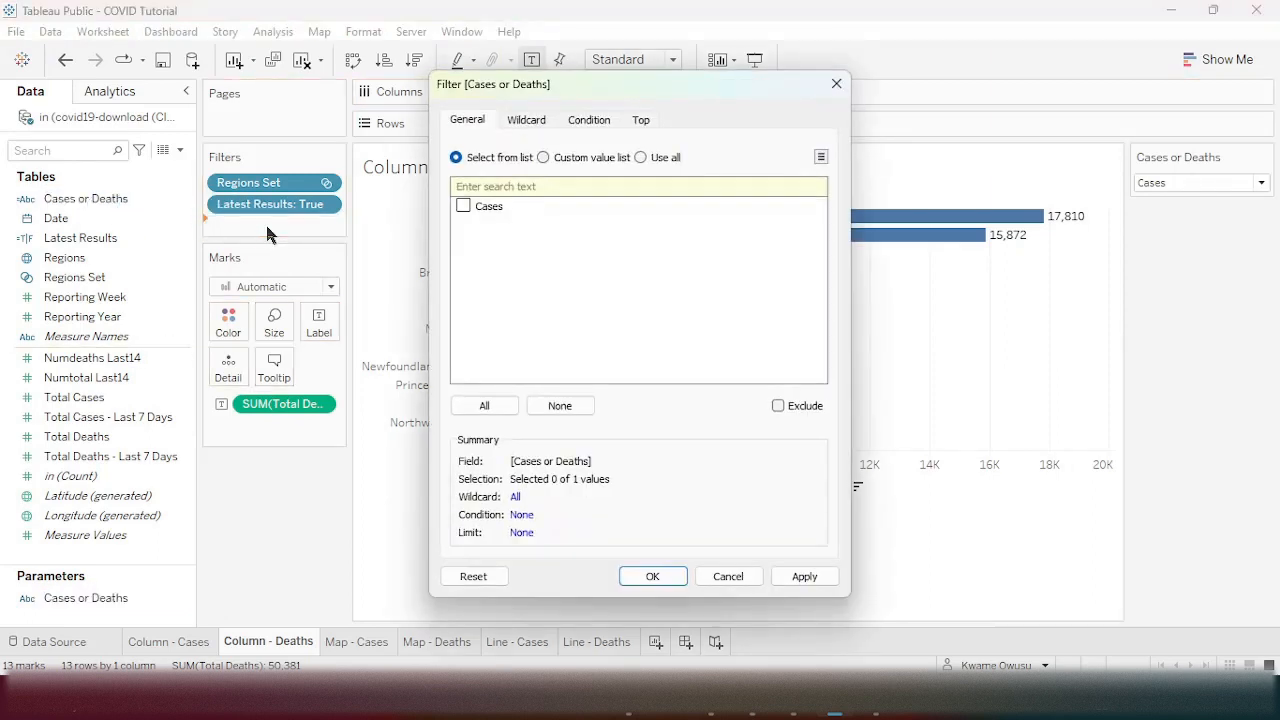
{"action": "left_click", "coordinate": [544, 158]}
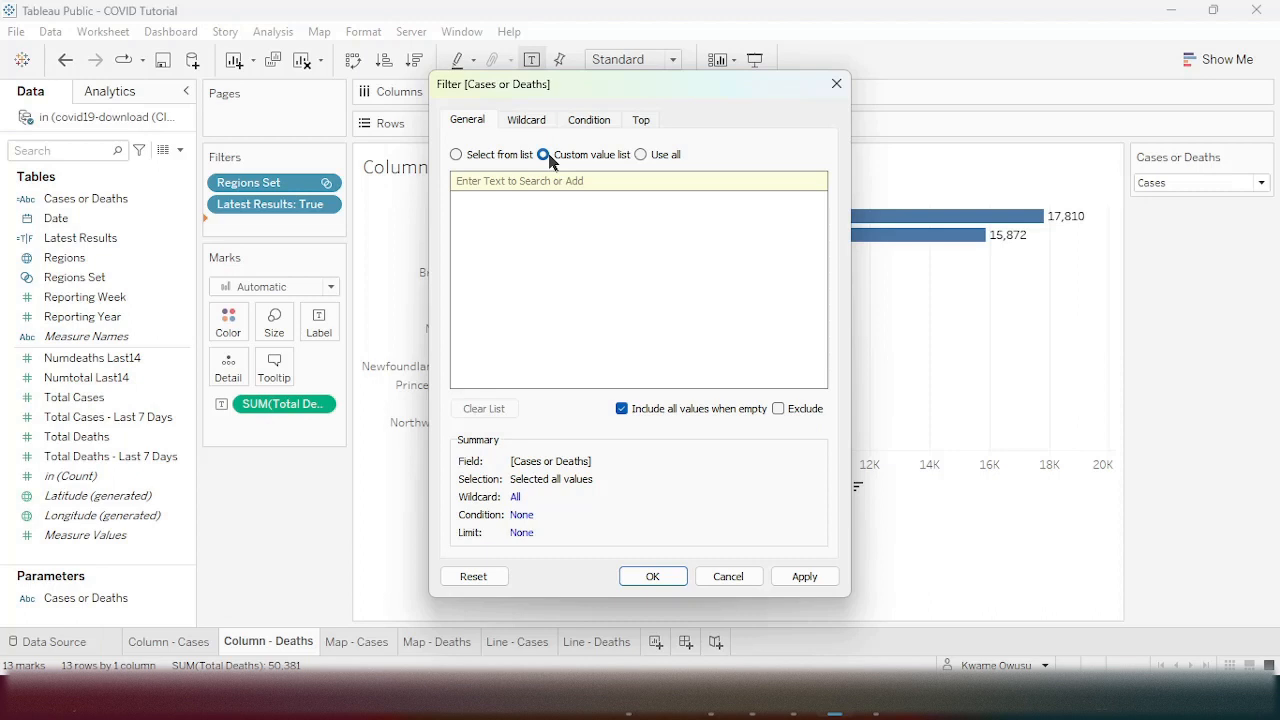
{"action": "left_click", "coordinate": [545, 157]}
{"action": "left_click", "coordinate": [508, 188]}
{"action": "type", "text": "Deaths"}
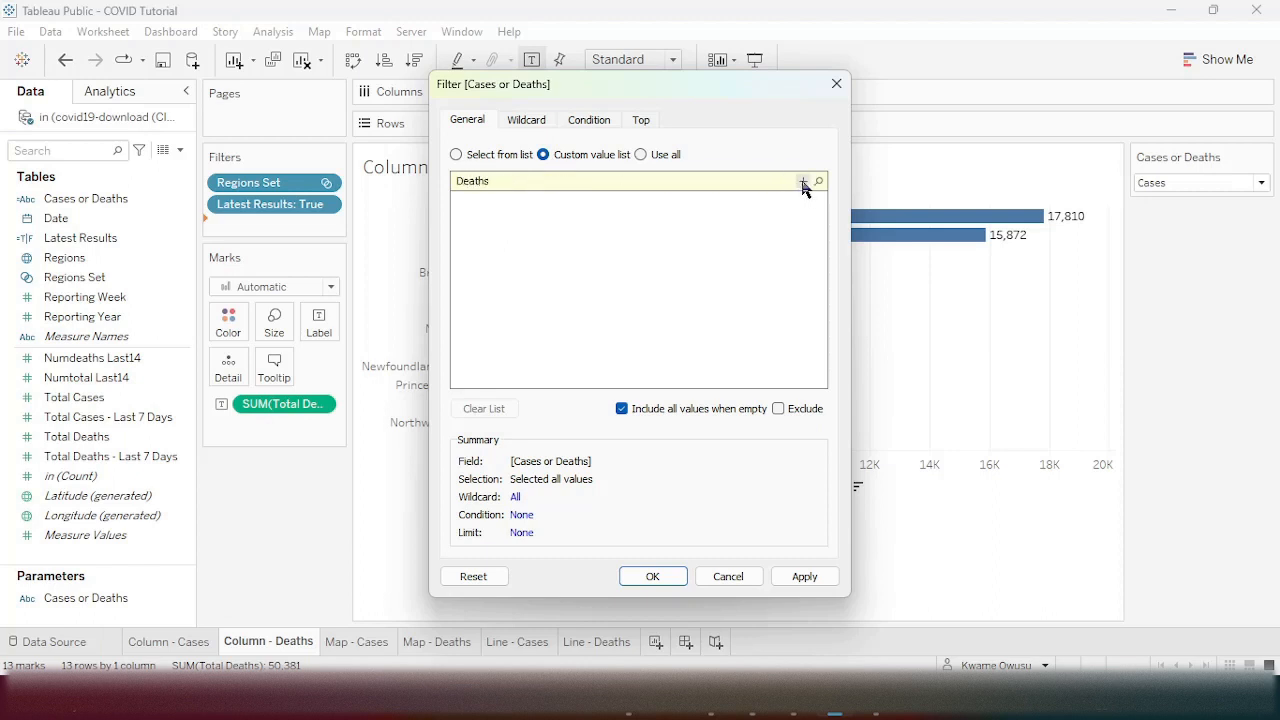
{"action": "left_click", "coordinate": [803, 183]}
{"action": "left_click", "coordinate": [501, 205]}
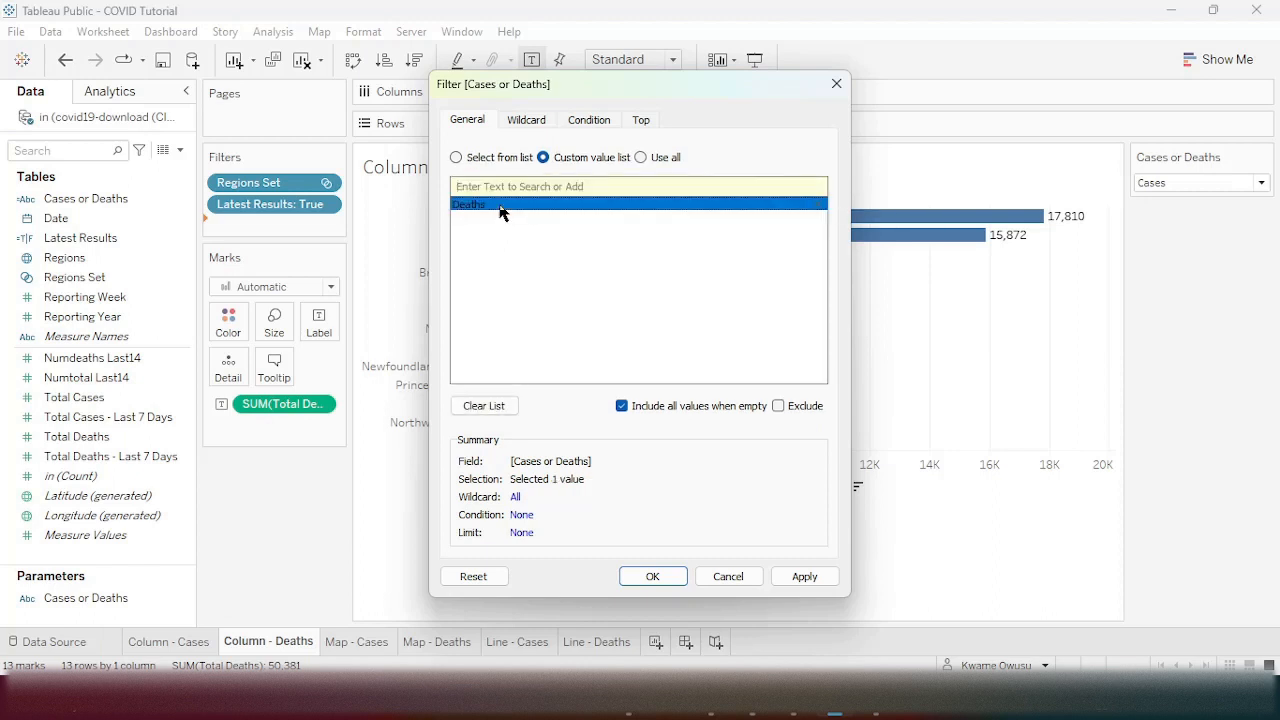
{"action": "left_click", "coordinate": [622, 406]}
{"action": "left_click", "coordinate": [647, 577]}
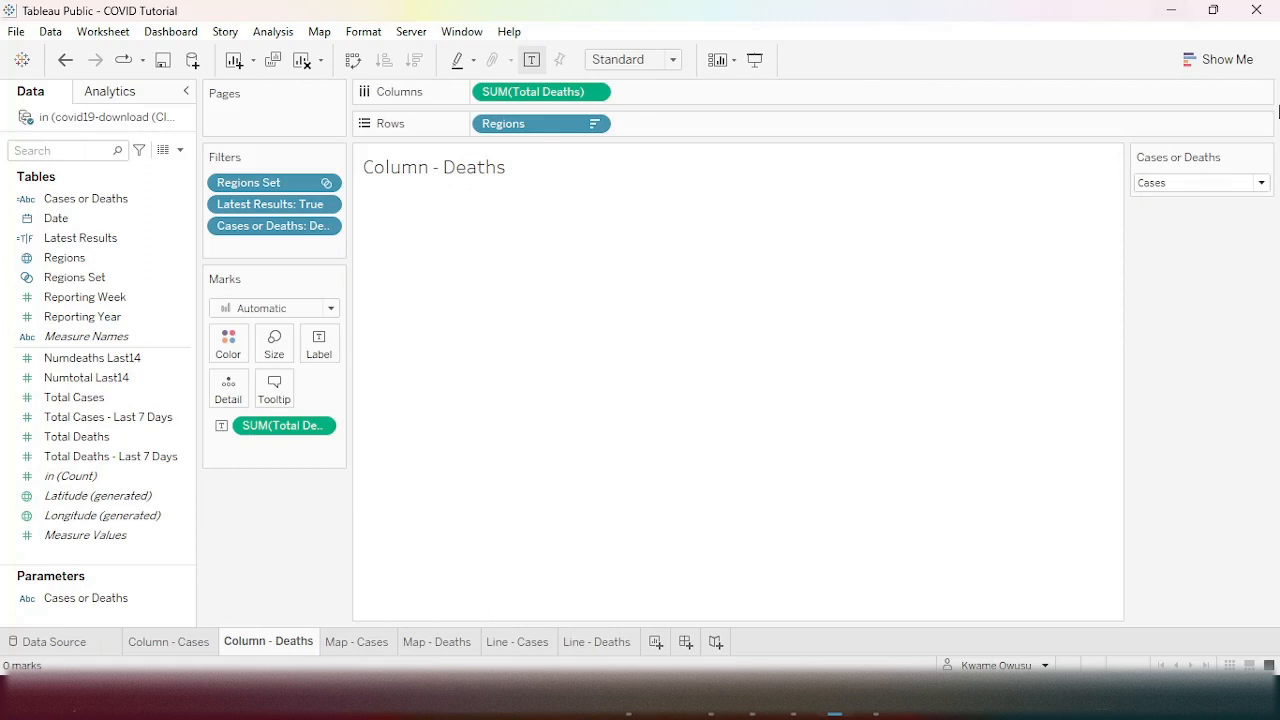
- Switch the Cases or Deaths parameter to Deaths and color the bars of the Column - Deaths chart light pink
{"action": "left_click", "coordinate": [1219, 192]}
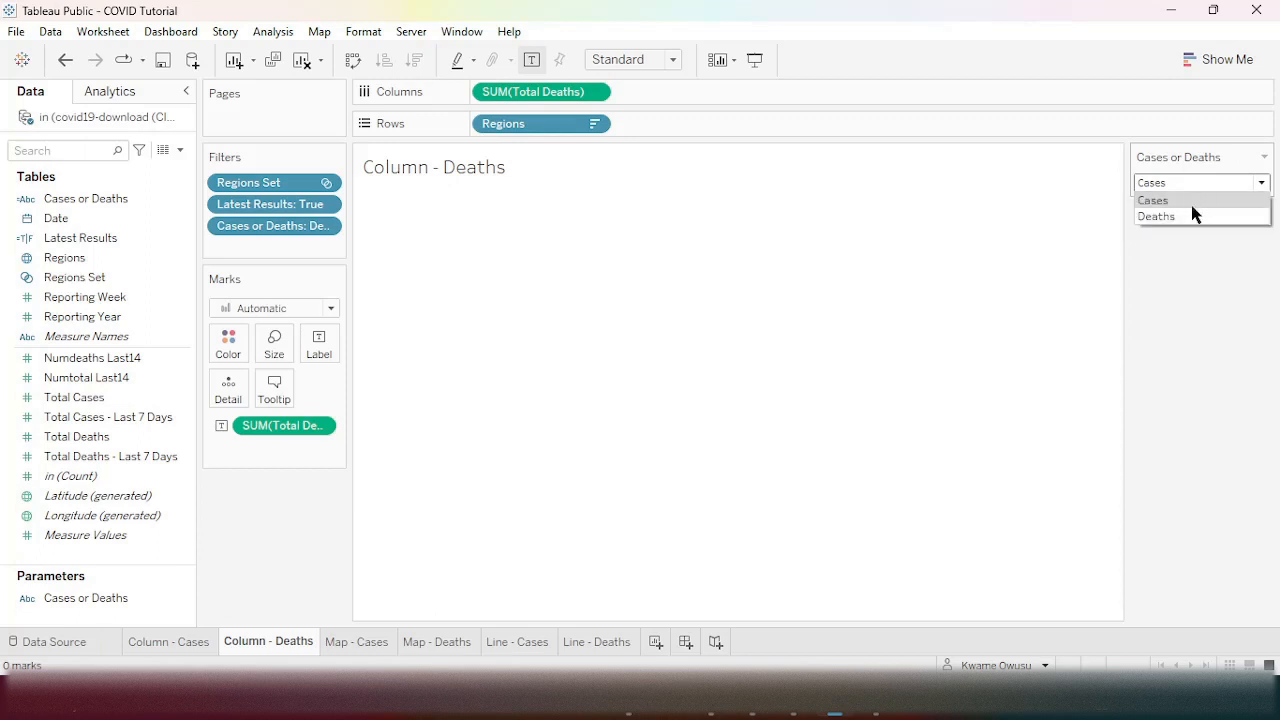
{"action": "left_click", "coordinate": [1183, 220]}
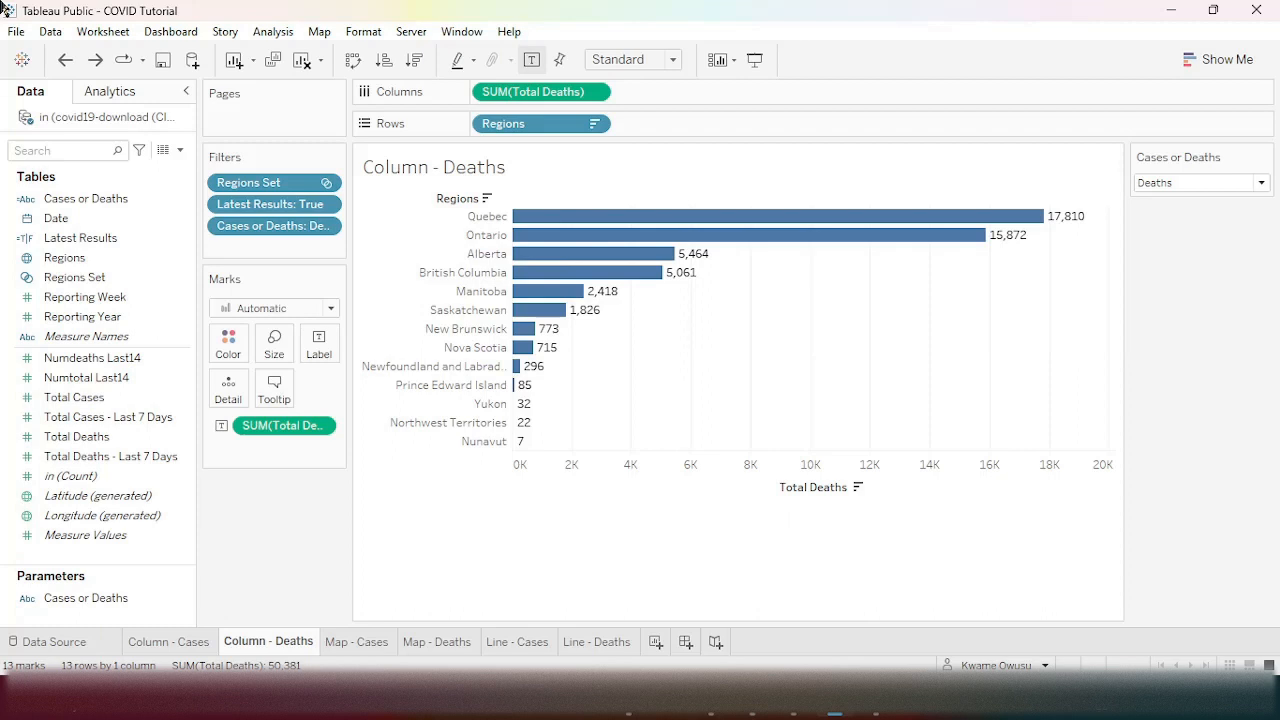
{"action": "left_click", "coordinate": [229, 342]}
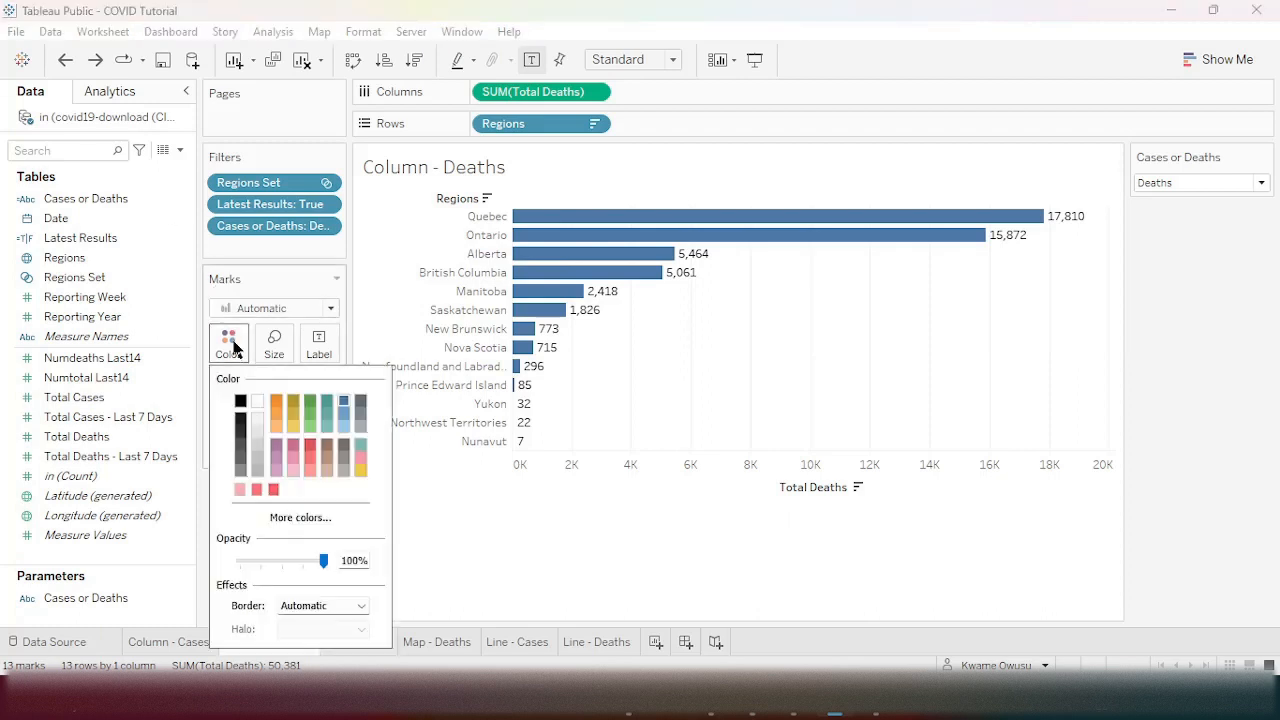
{"action": "left_click", "coordinate": [240, 490]}
{"action": "left_click", "coordinate": [468, 546]}
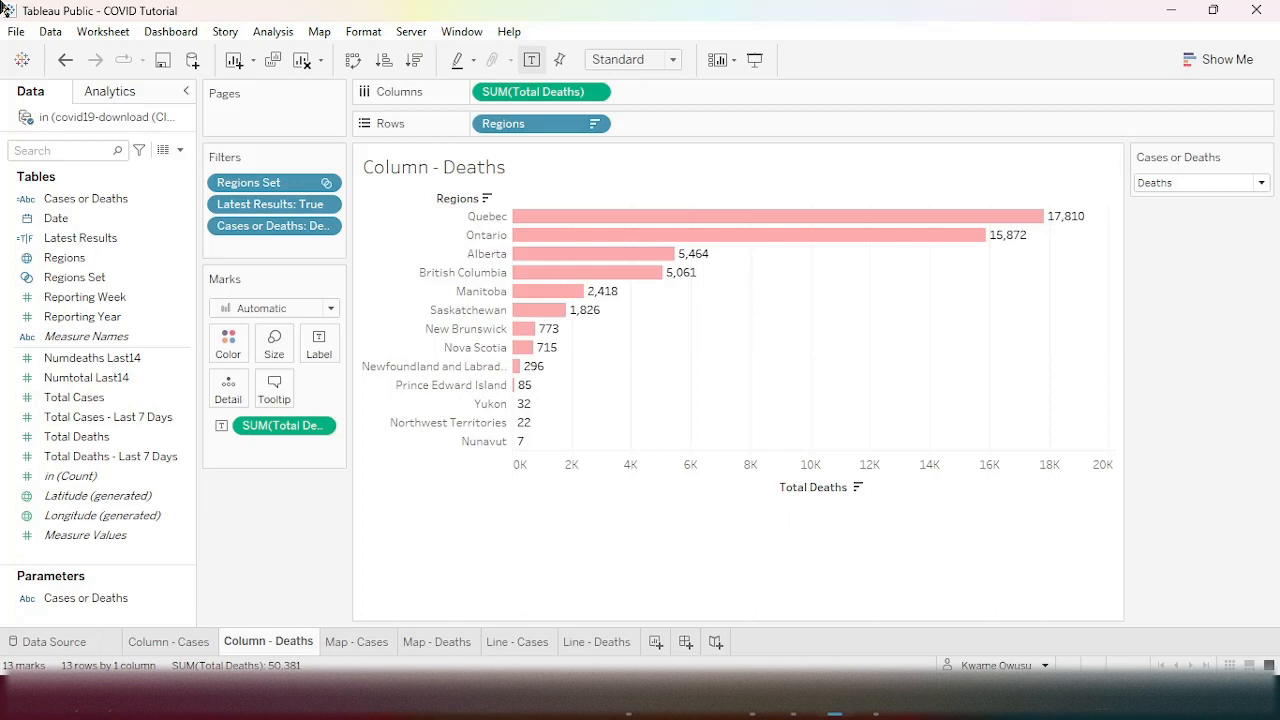
- Set the Cases or Deaths parameter back to Cases on the Column - Cases sheet and check the Column - Deaths sheet
{"action": "left_click", "coordinate": [172, 645]}
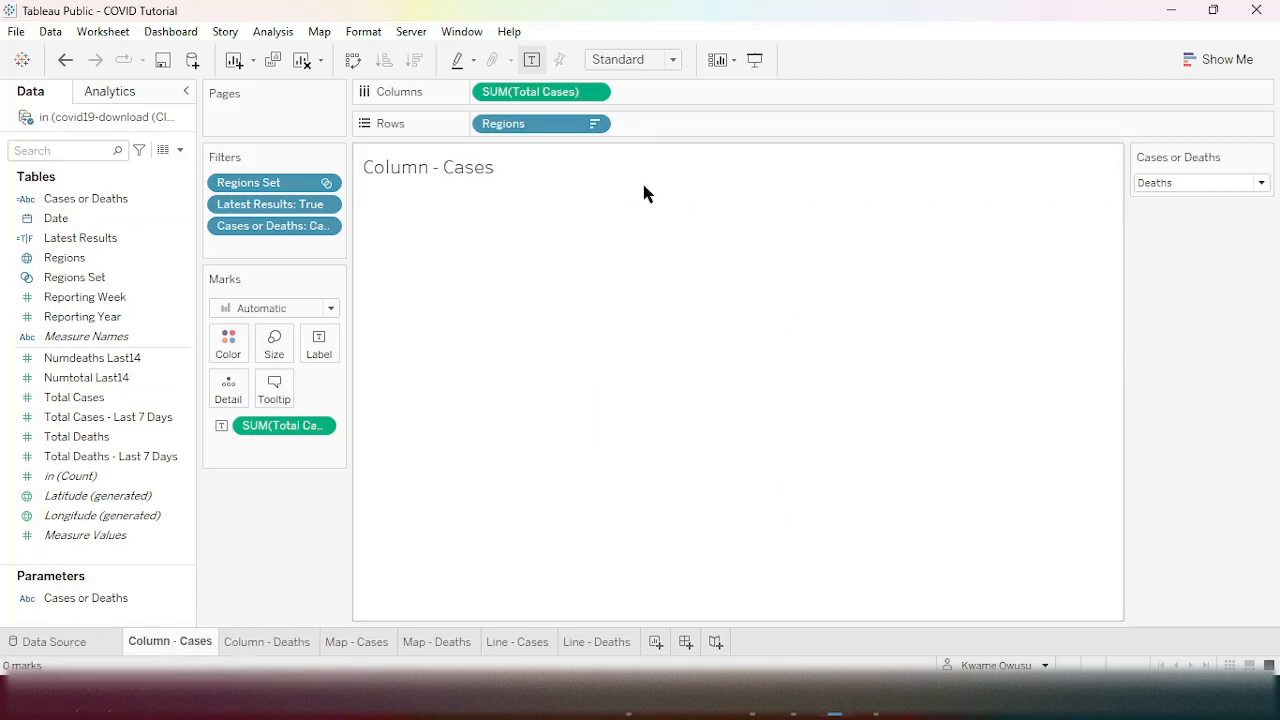
{"action": "left_click", "coordinate": [1218, 183]}
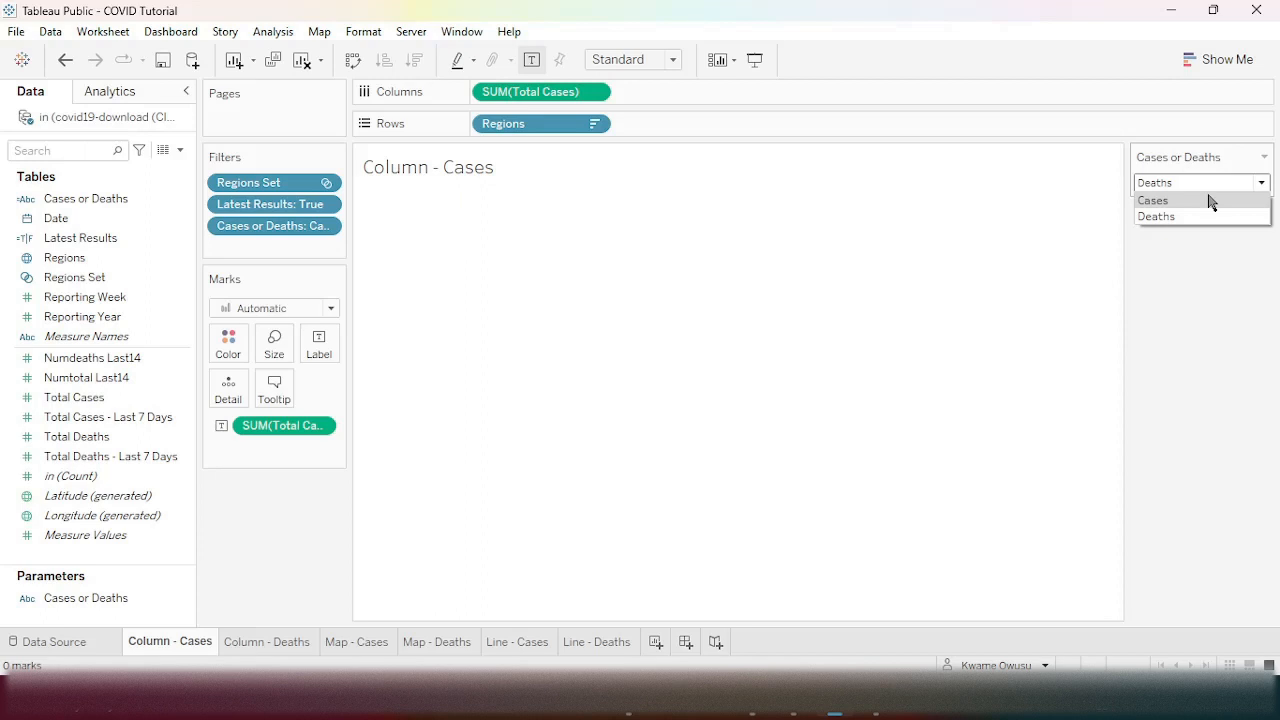
{"action": "left_click", "coordinate": [1210, 201]}
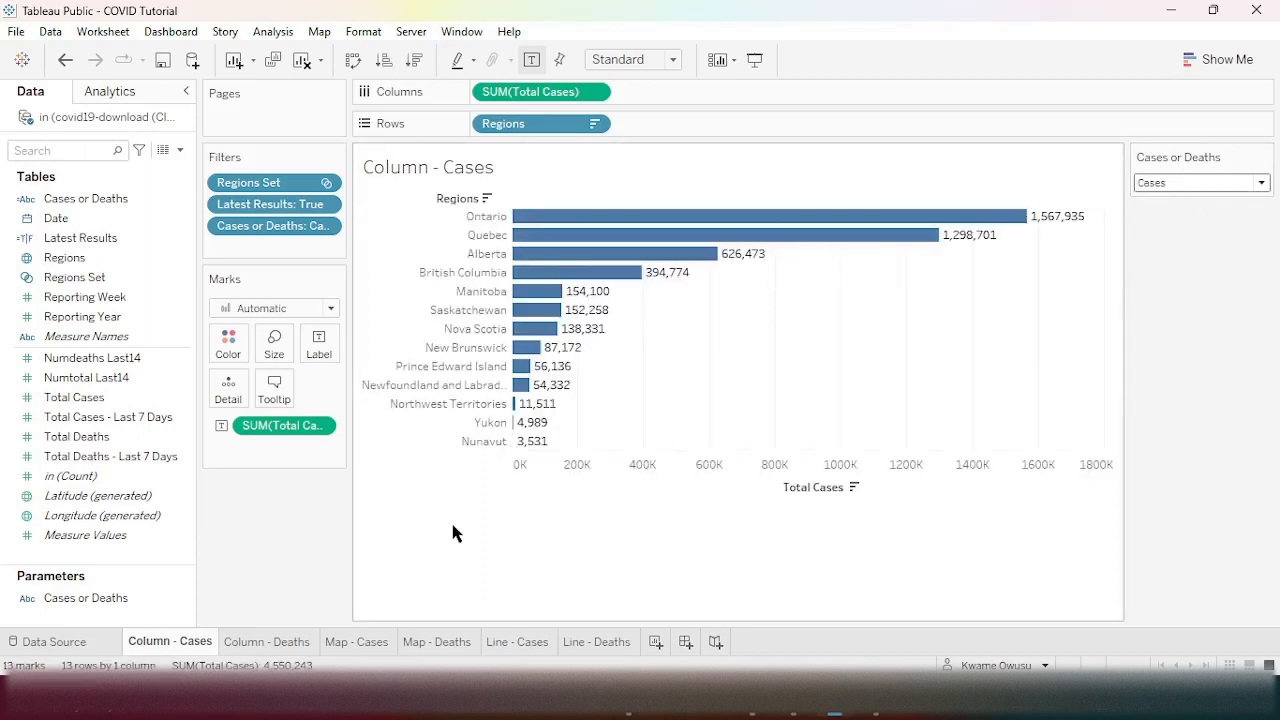
{"action": "left_click", "coordinate": [268, 643]}
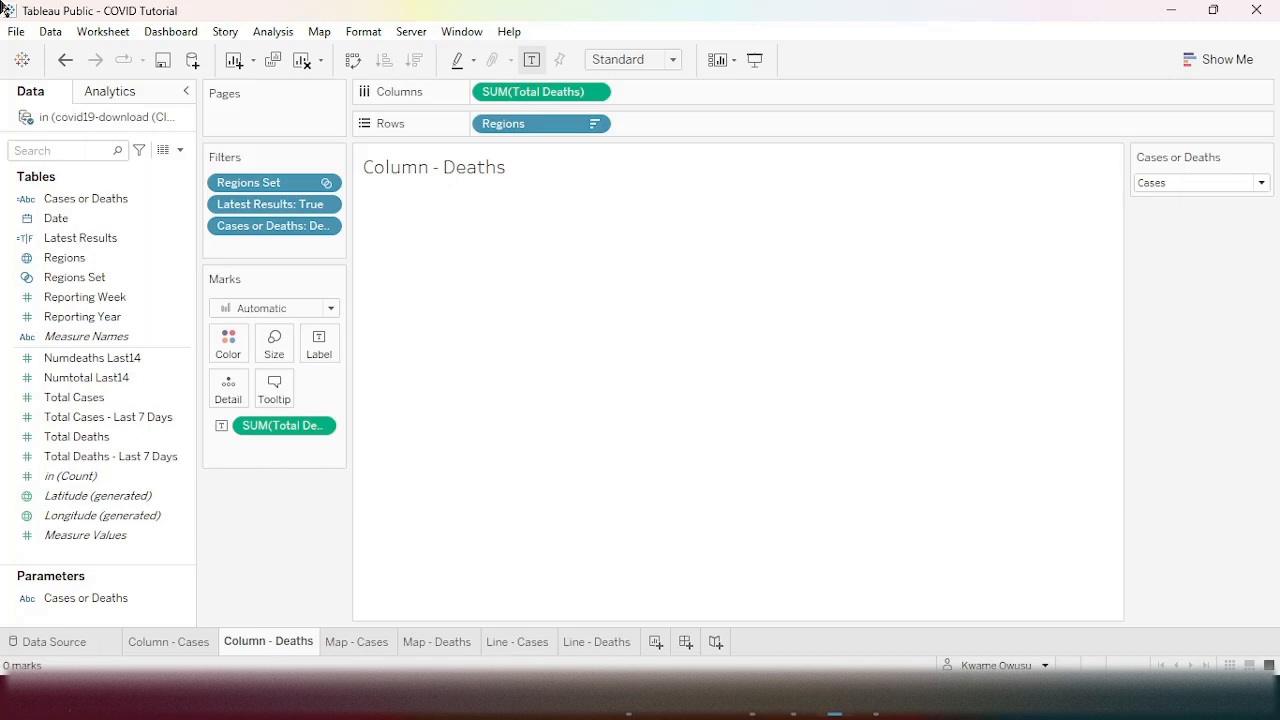
- Show the Cases or Deaths parameter control on the Map - Cases sheet
{"action": "left_click", "coordinate": [380, 646]}
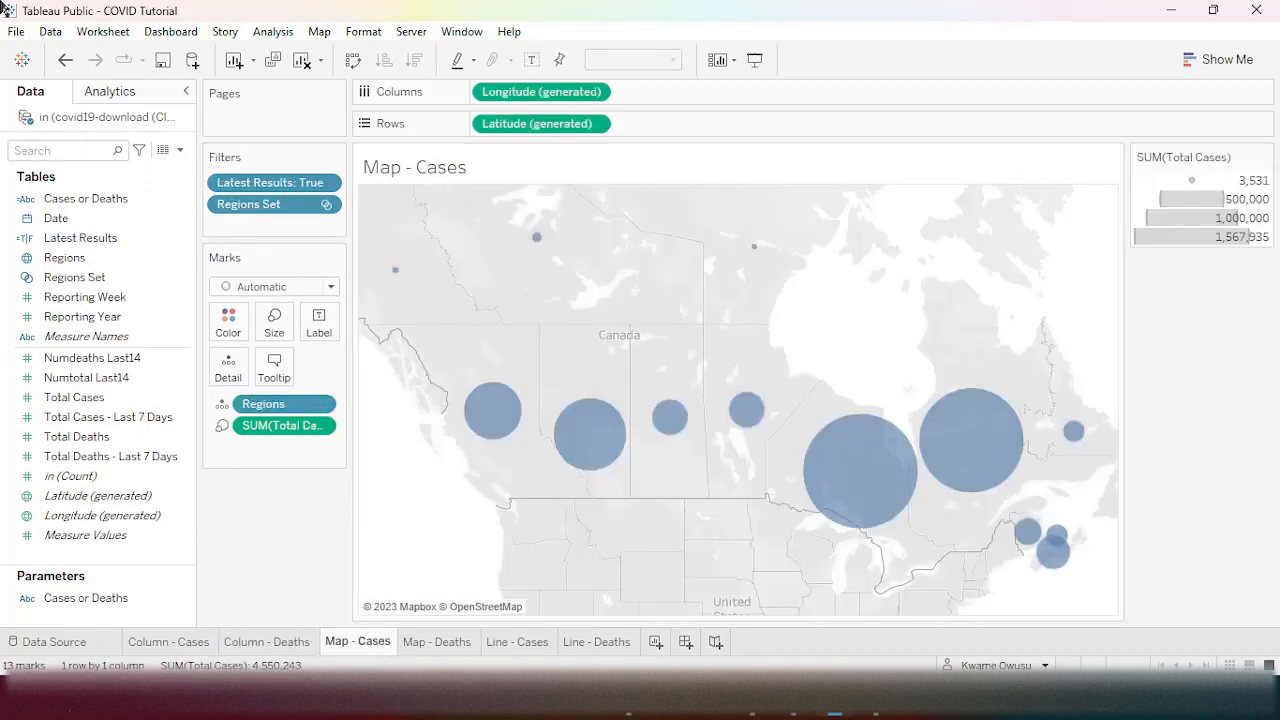
{"action": "right_click", "coordinate": [188, 592]}
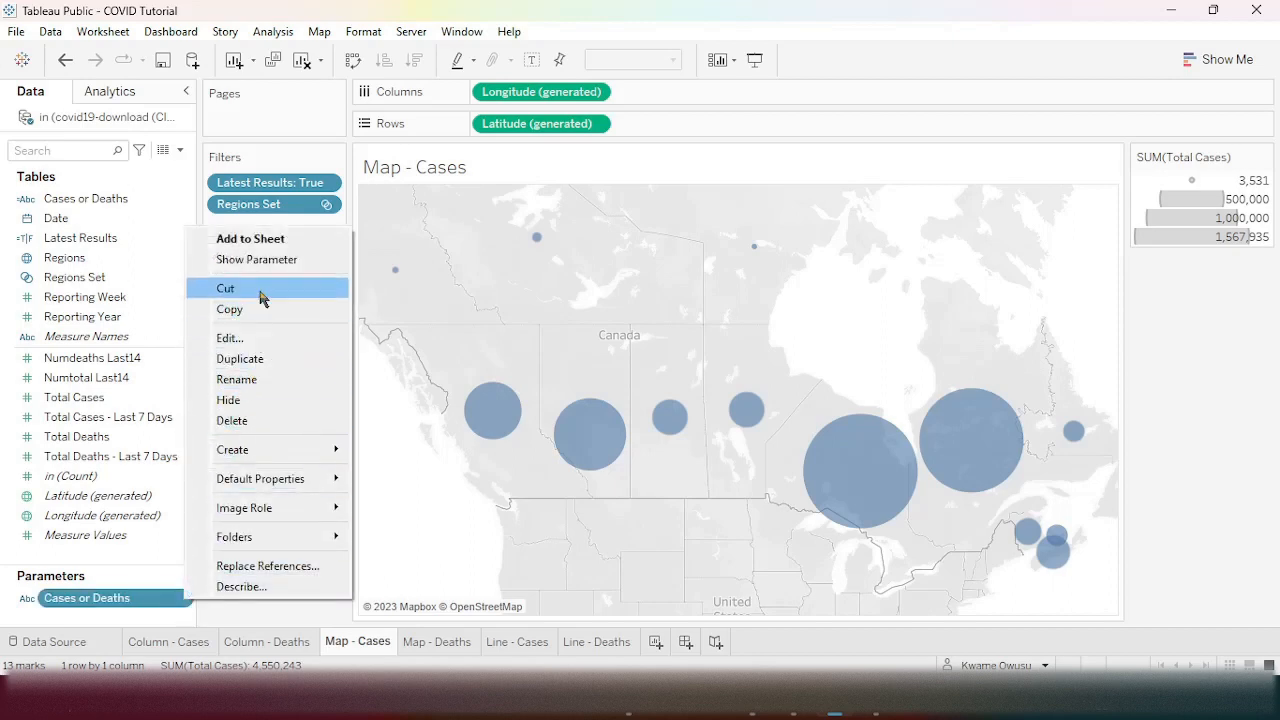
{"action": "left_click", "coordinate": [266, 260]}
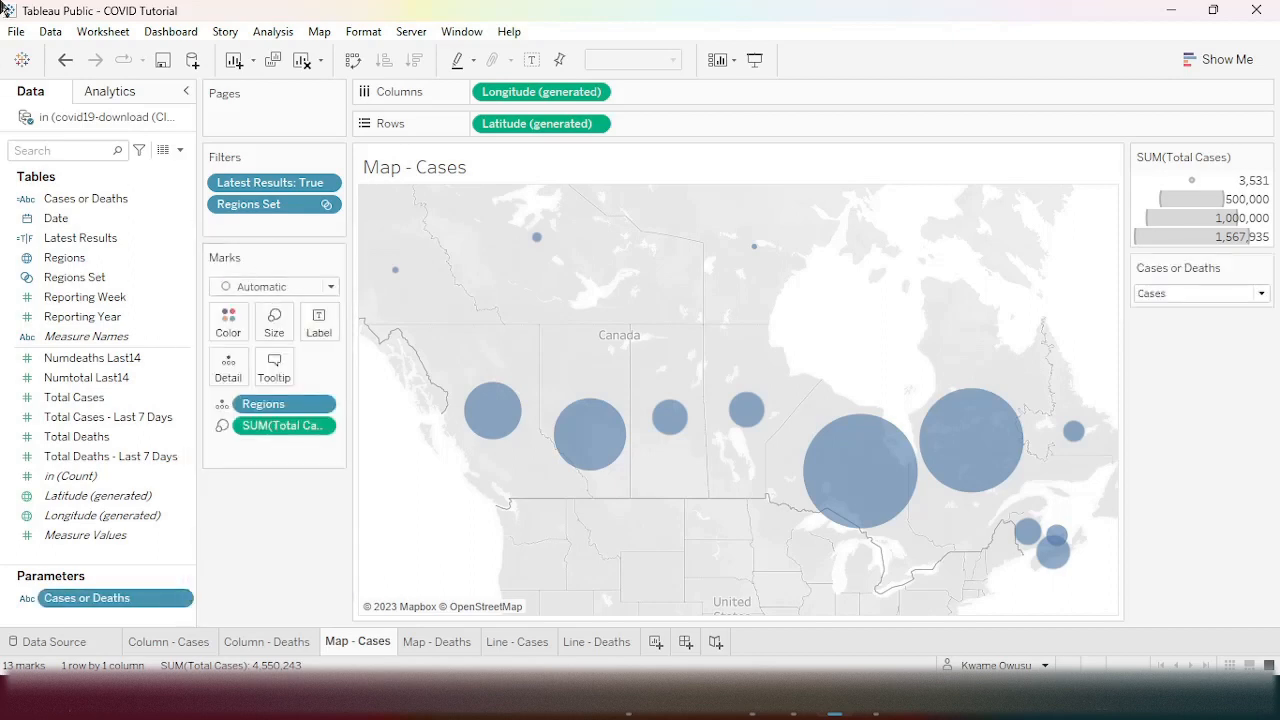
- Filter the Map - Cases sheet by the Cases or Deaths field with the custom value Cases, without including all values when empty
{"action": "left_click", "coordinate": [84, 202]}
{"action": "left_click_drag", "start_coordinate": [84, 202], "coordinate": [237, 216]}
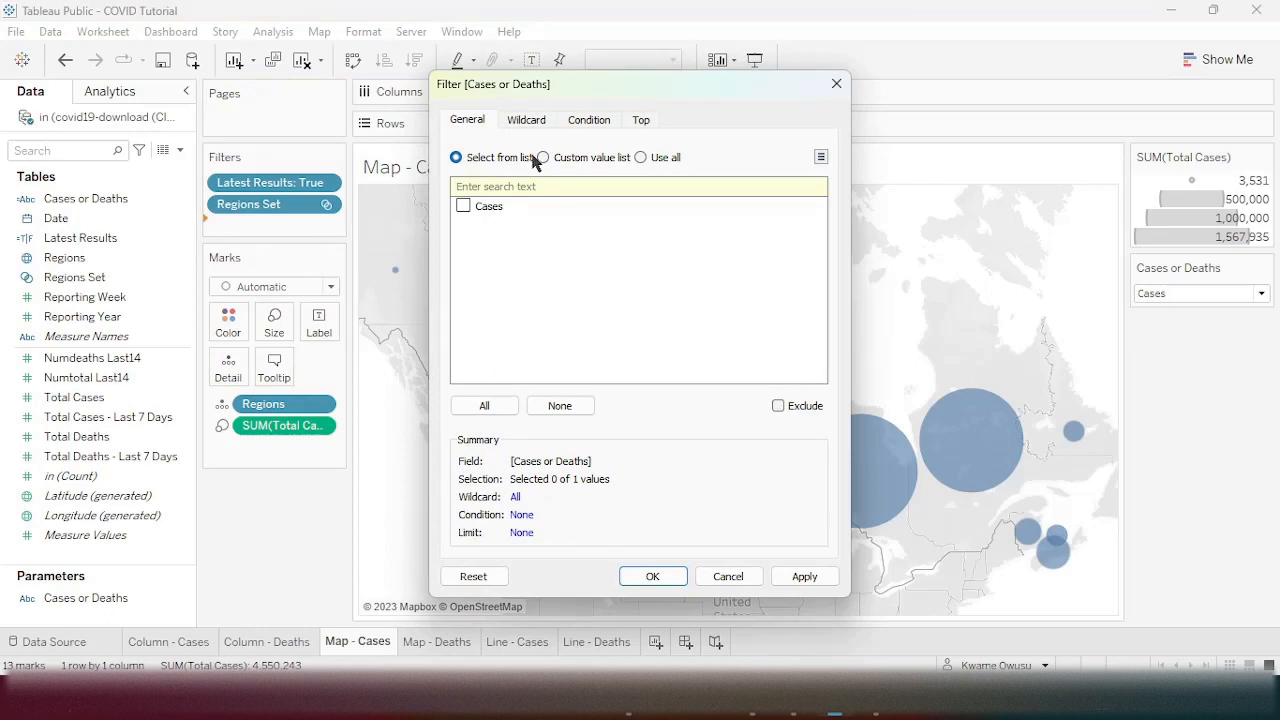
{"action": "left_click", "coordinate": [542, 158]}
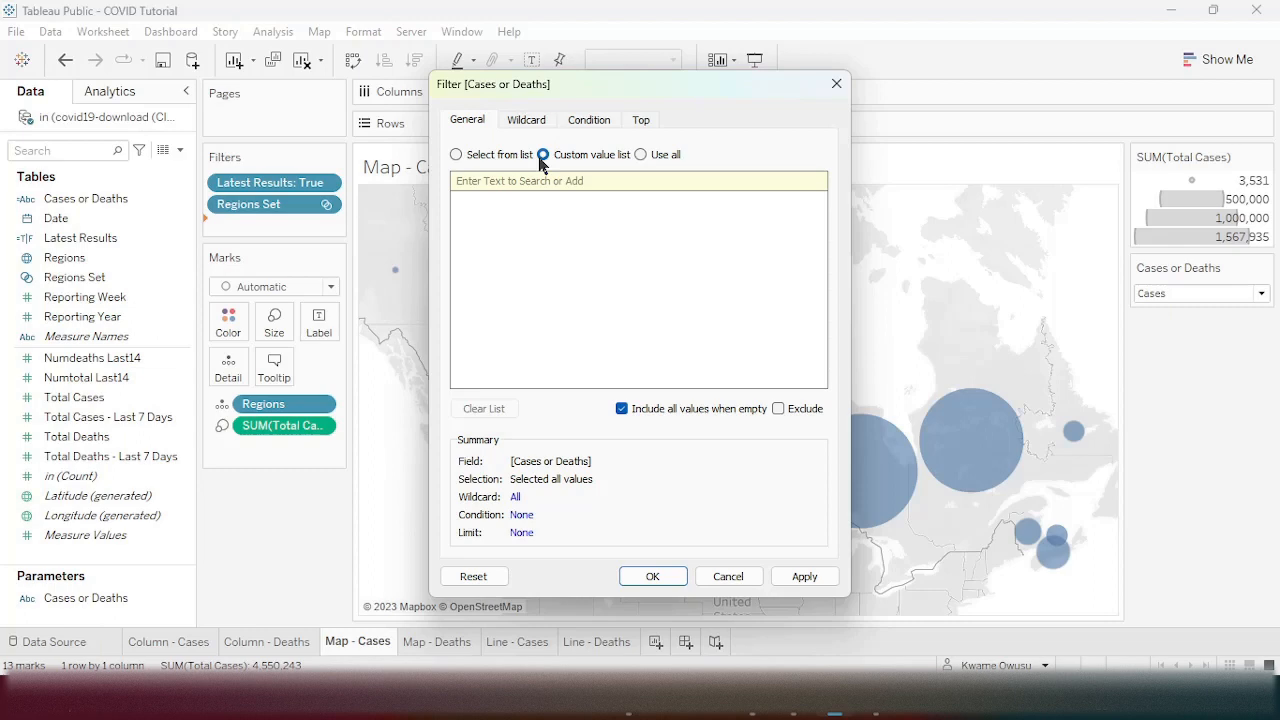
{"action": "left_click", "coordinate": [494, 179]}
{"action": "type", "text": "Cases"}
{"action": "left_click", "coordinate": [803, 181]}
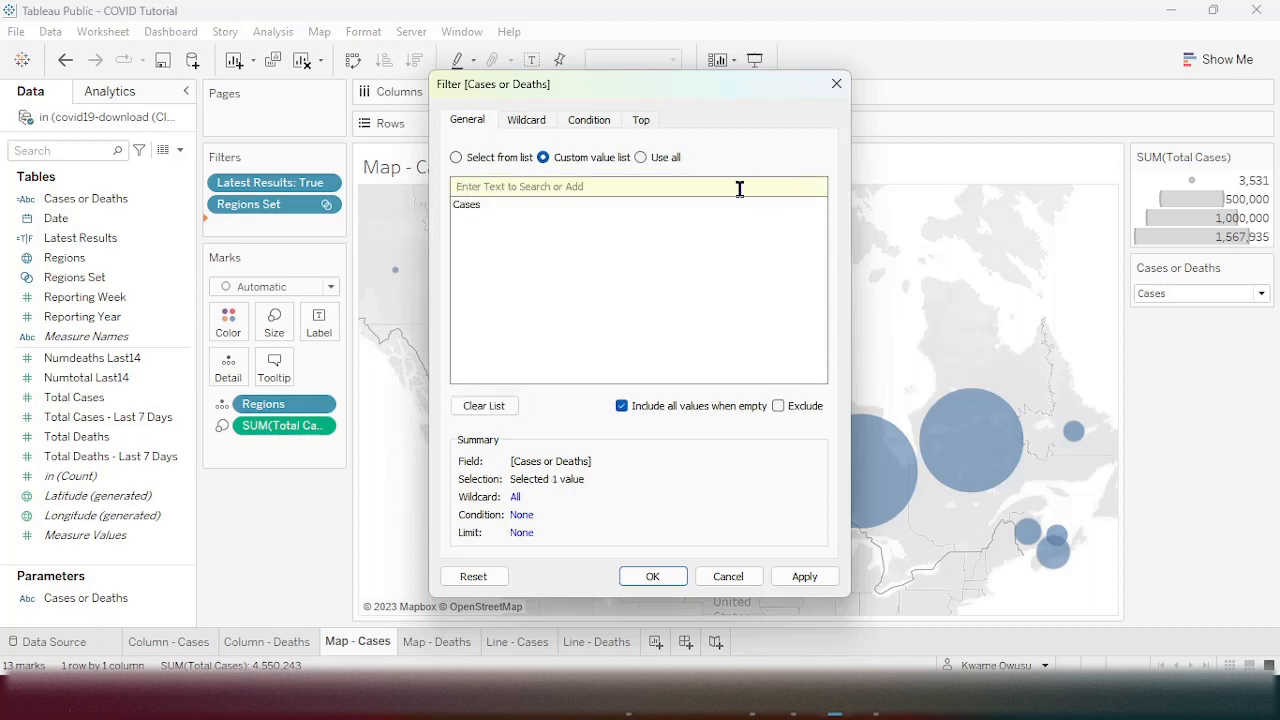
{"action": "left_click", "coordinate": [480, 208]}
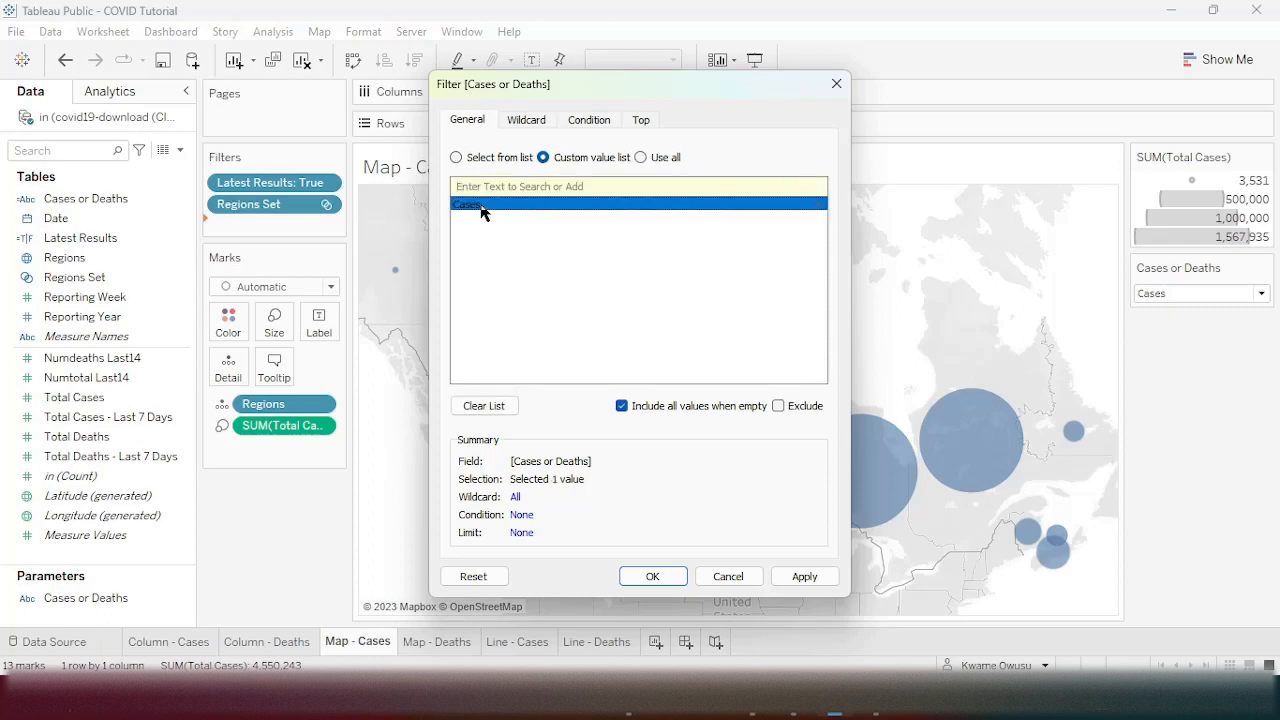
{"action": "left_click", "coordinate": [624, 408]}
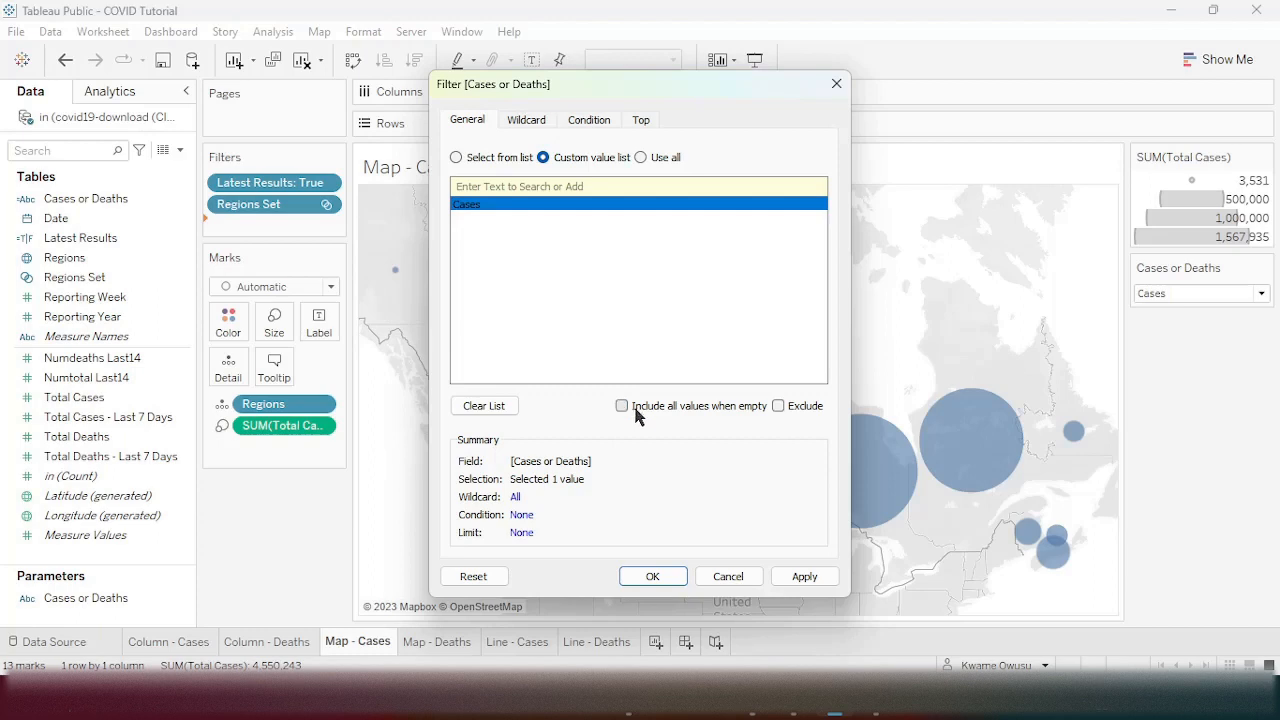
{"action": "left_click", "coordinate": [652, 578]}
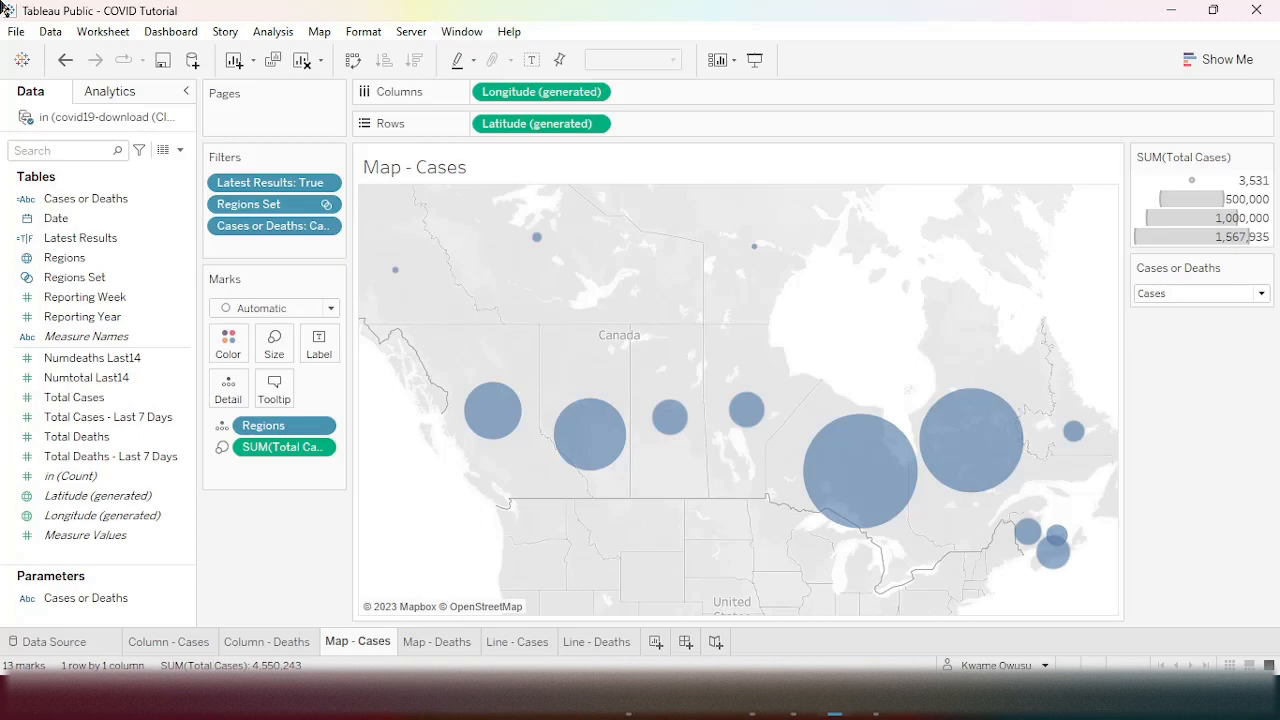
- Show the Cases or Deaths parameter control on the Map - Deaths sheet
{"action": "left_click", "coordinate": [437, 642]}
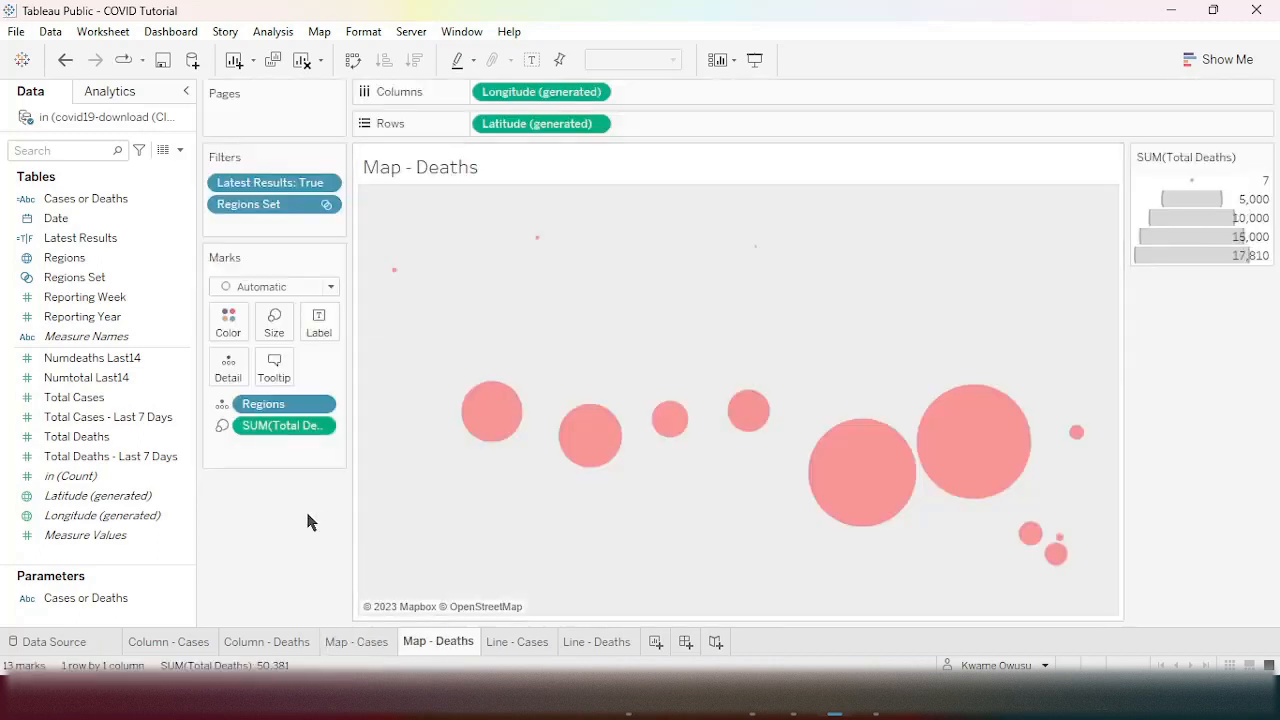
{"action": "right_click", "coordinate": [177, 598]}
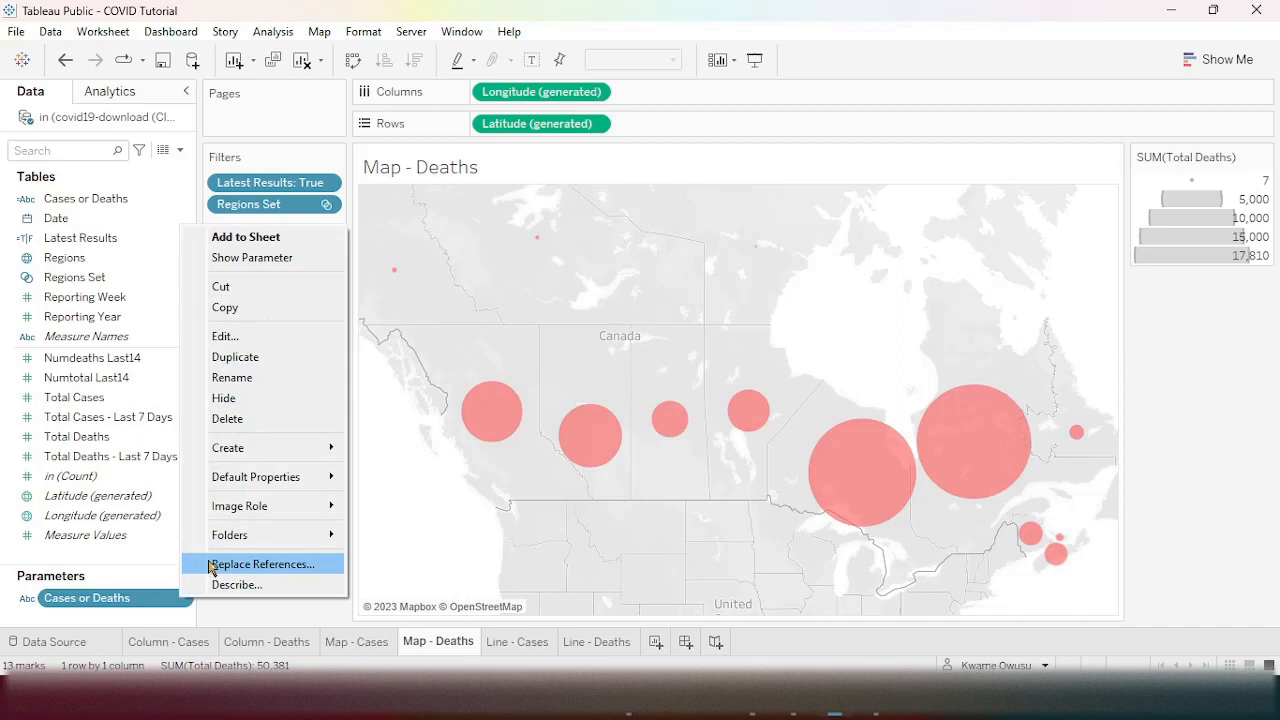
{"action": "left_click", "coordinate": [260, 257]}
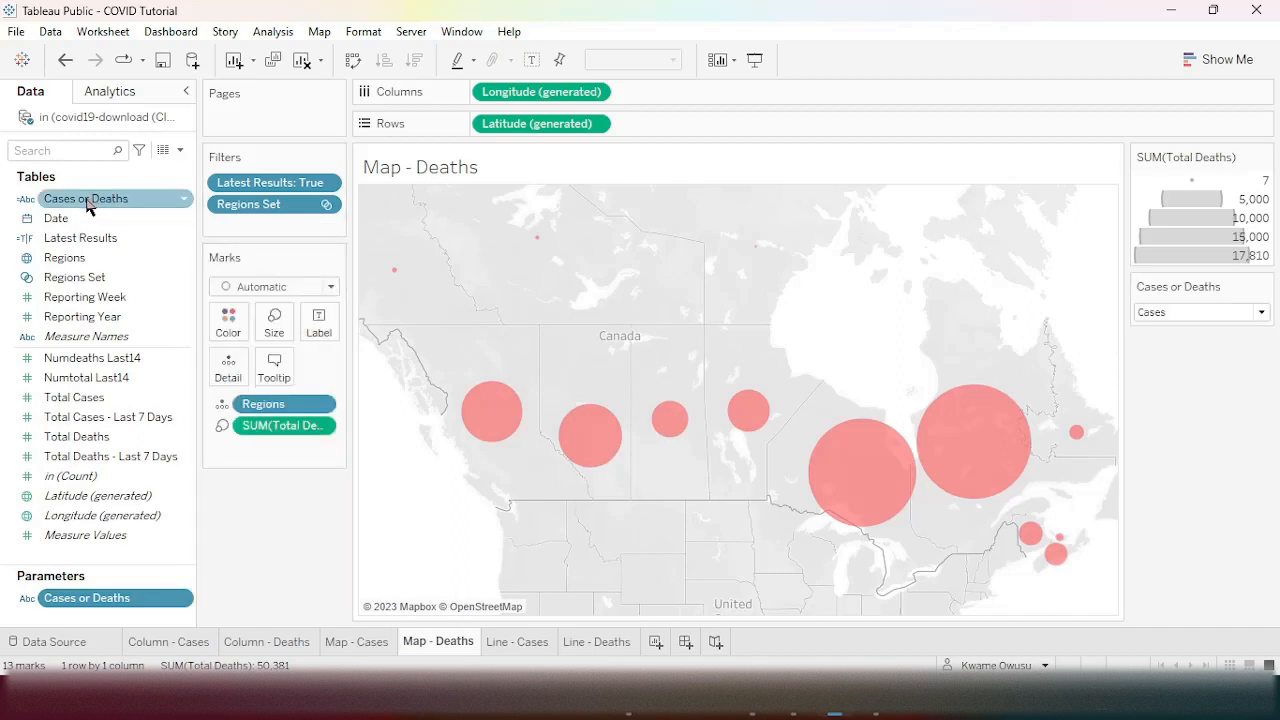
- Filter the Map - Deaths sheet by the Cases or Deaths field with the custom value Deaths, without including all values when empty
{"action": "left_click_drag", "start_coordinate": [88, 206], "coordinate": [260, 237]}
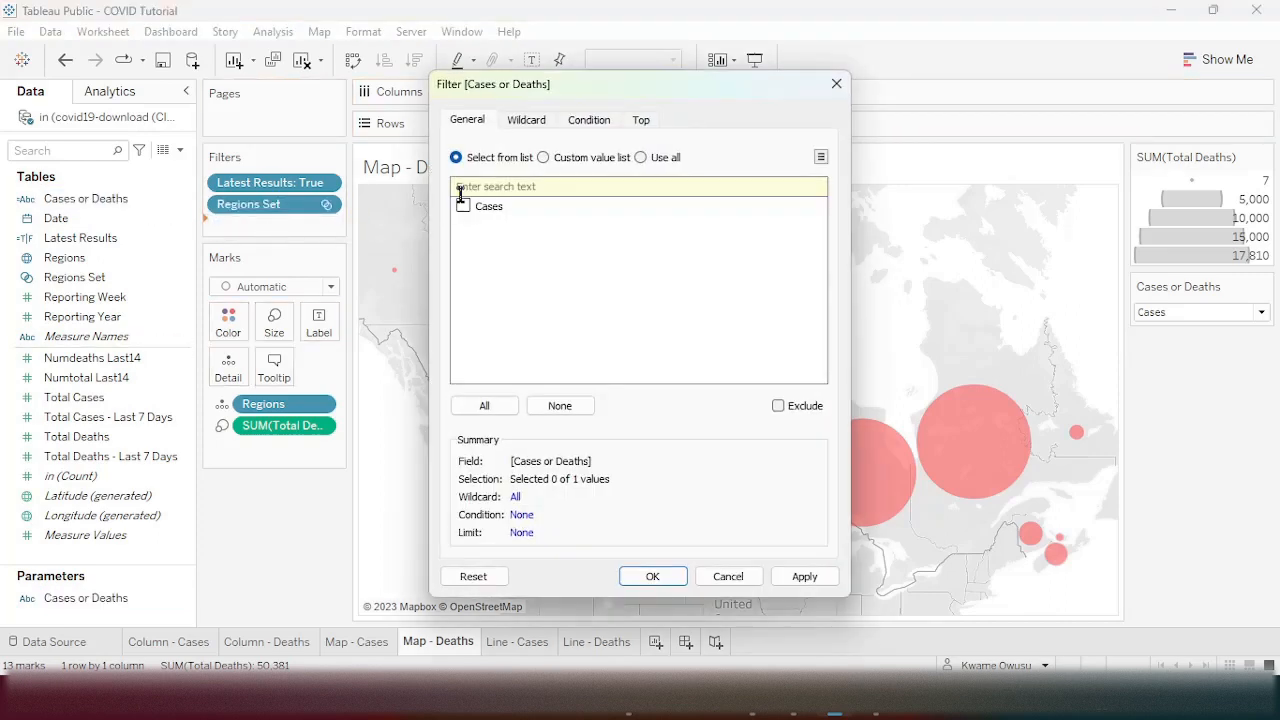
{"action": "left_click", "coordinate": [543, 158]}
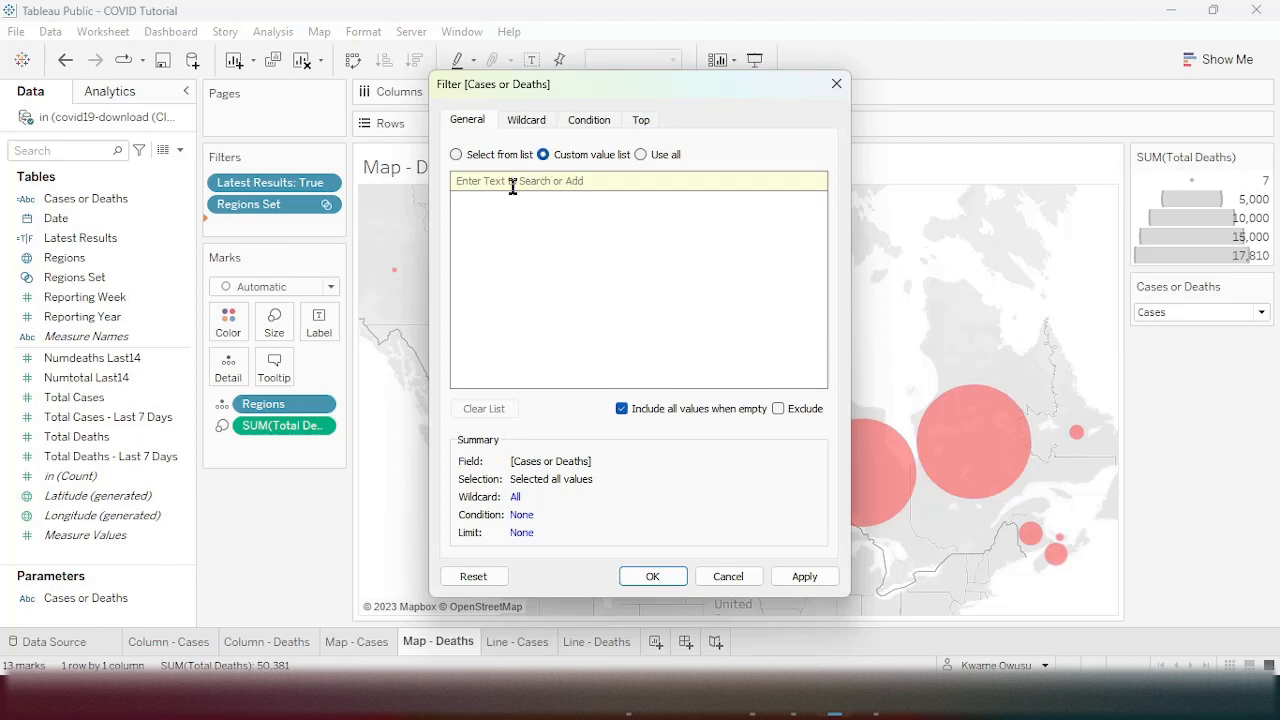
{"action": "left_click", "coordinate": [515, 178]}
{"action": "type", "text": "Deaths"}
{"action": "left_click", "coordinate": [809, 184]}
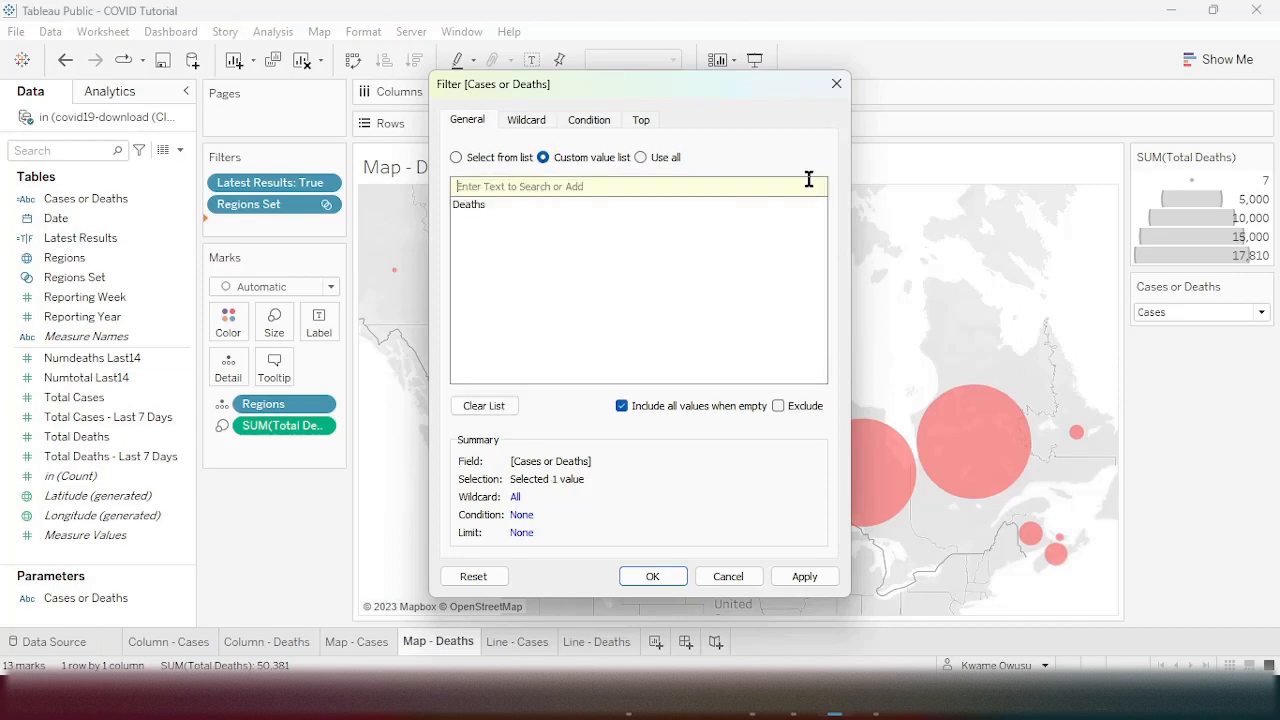
{"action": "left_click", "coordinate": [621, 405]}
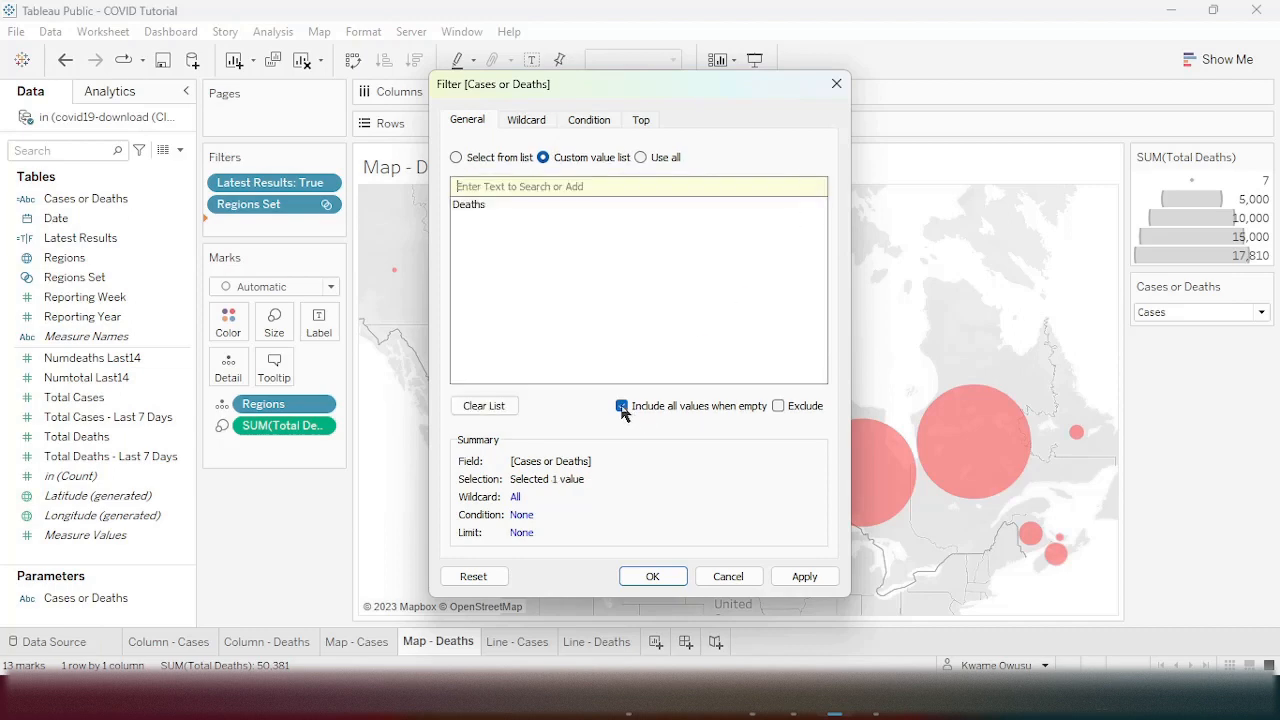
{"action": "left_click", "coordinate": [652, 576]}
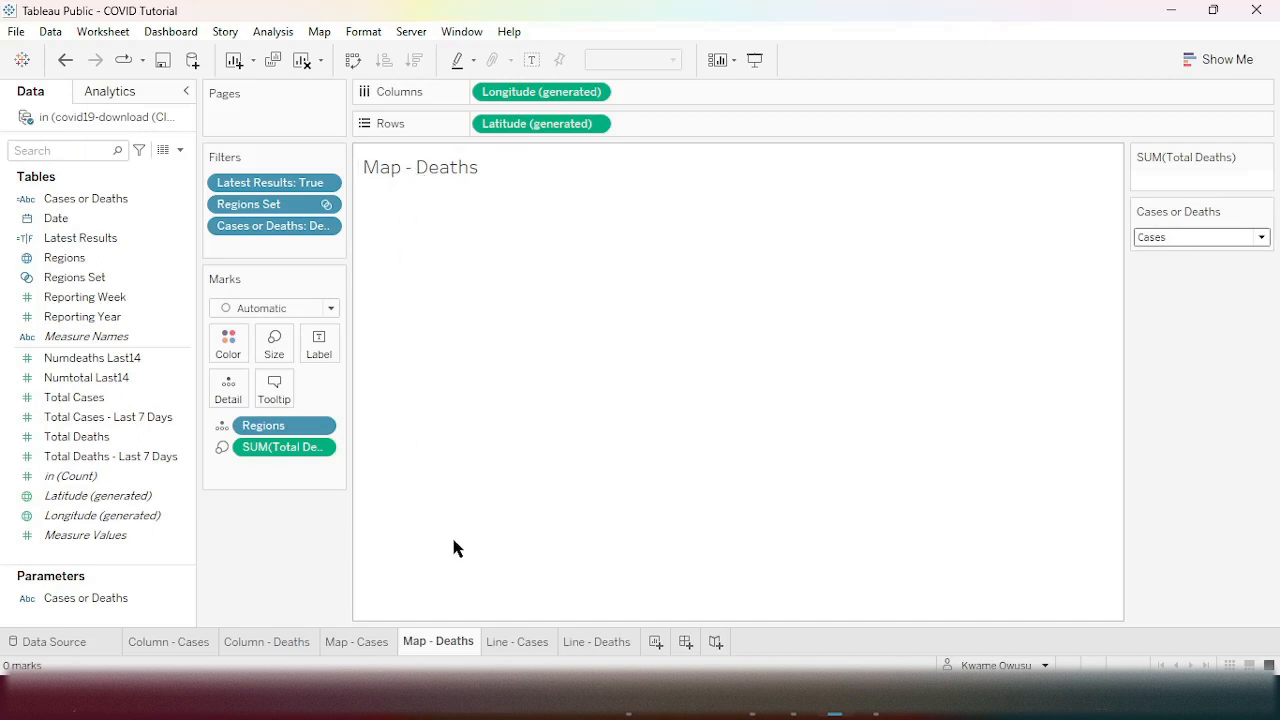
- Test the map sheets by setting the Cases or Deaths parameter to Deaths on Map - Cases and viewing Map - Deaths
{"action": "left_click", "coordinate": [373, 648]}
{"action": "mouse_move", "coordinate": [769, 410]}
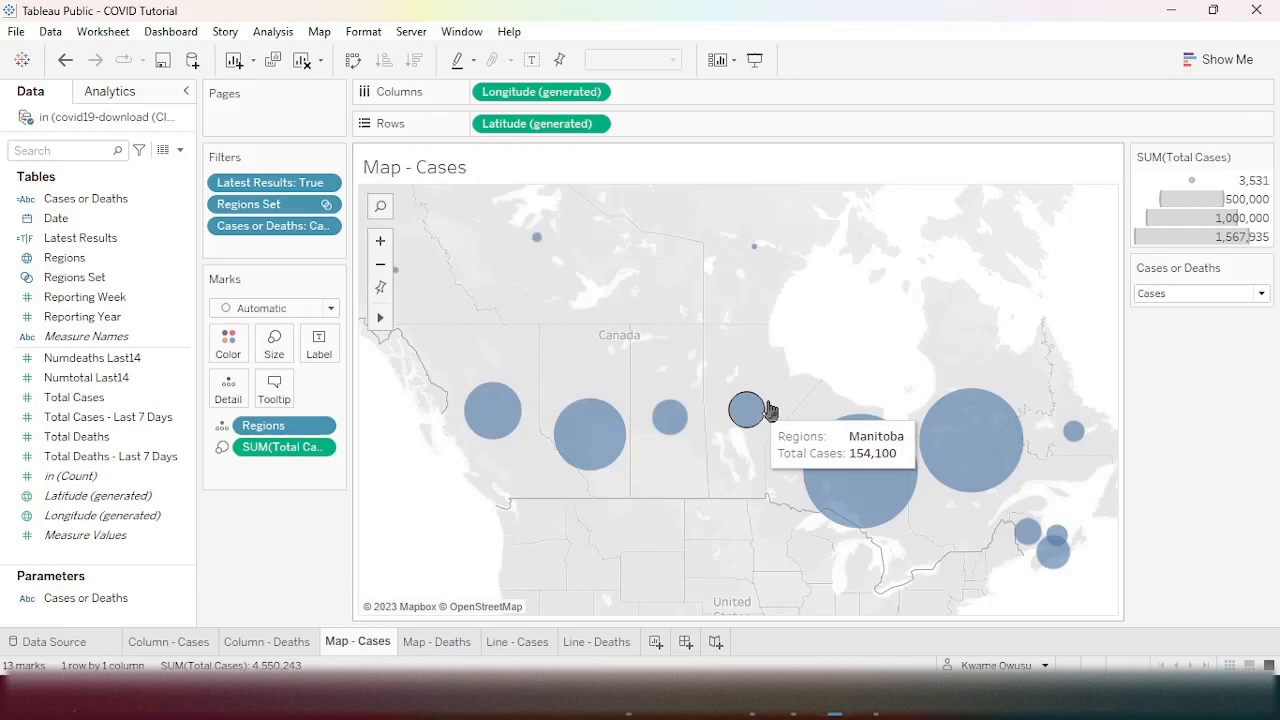
{"action": "left_click", "coordinate": [1262, 293]}
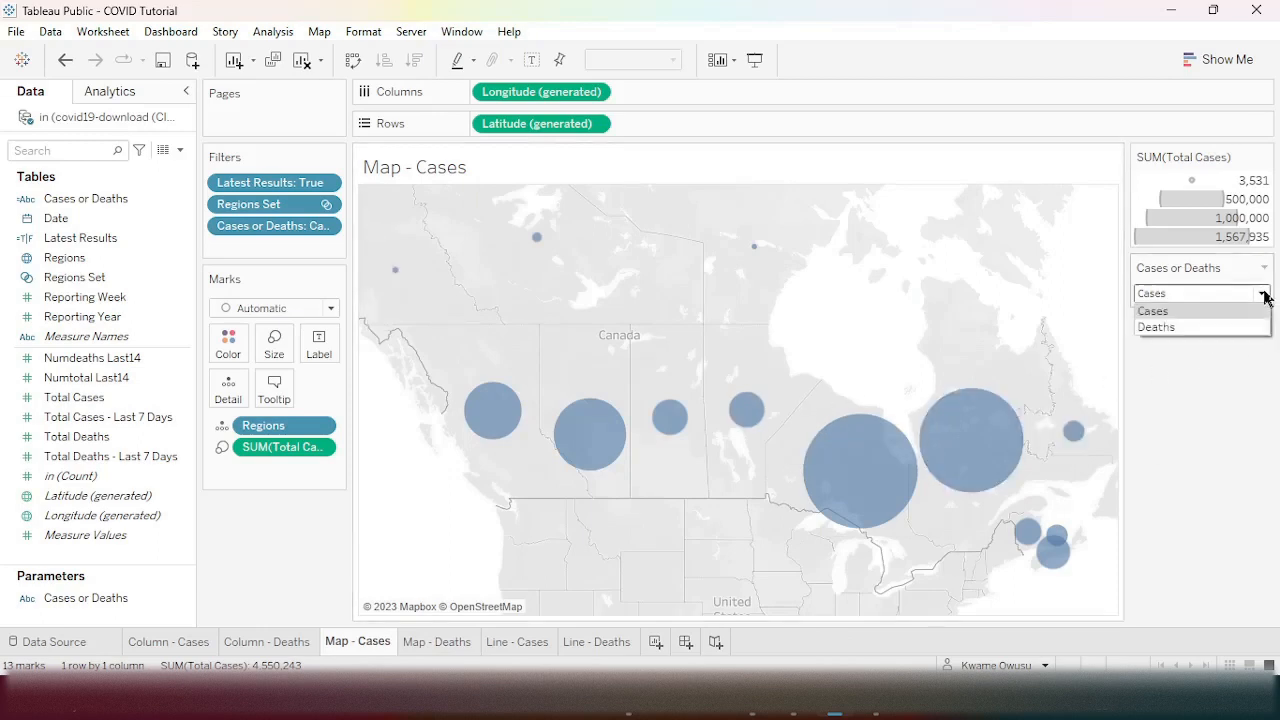
{"action": "left_click", "coordinate": [1157, 327]}
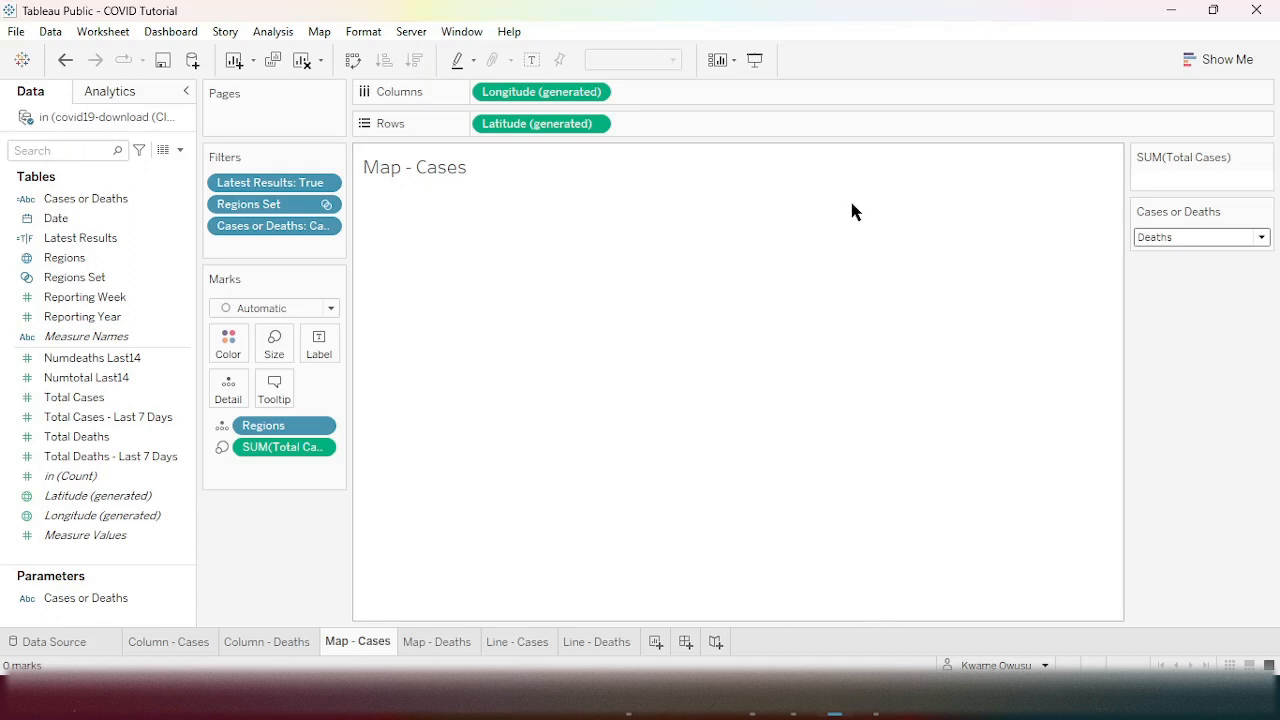
{"action": "left_click", "coordinate": [420, 643]}
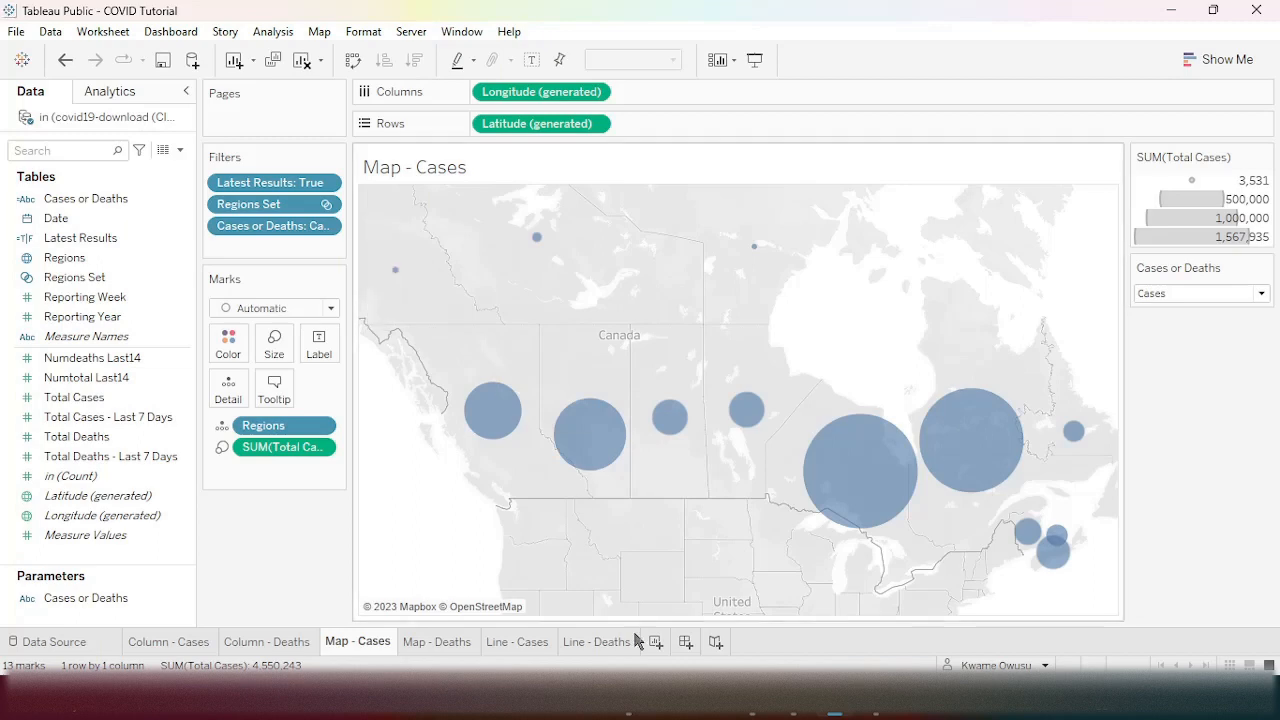
- Show the Regions Set filter on the Line - Cases sheet as a single value dropdown and view its region choices
{"action": "left_click", "coordinate": [506, 643]}
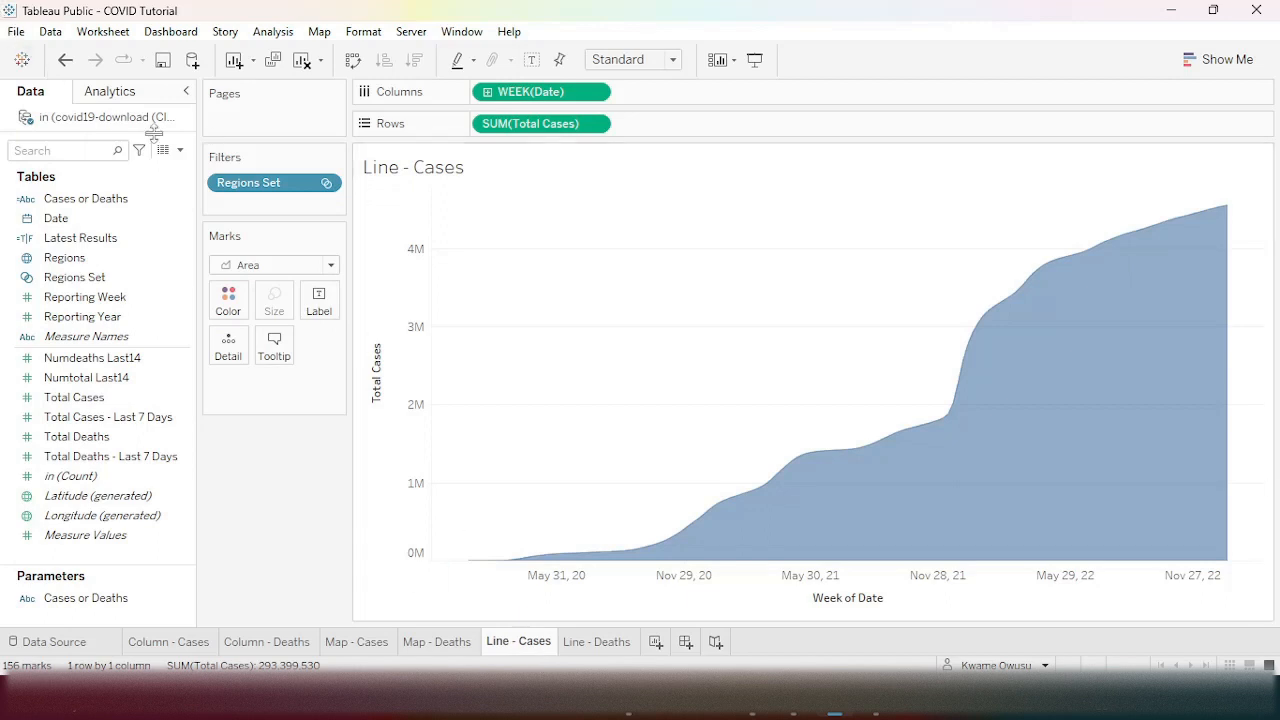
{"action": "left_click", "coordinate": [327, 186]}
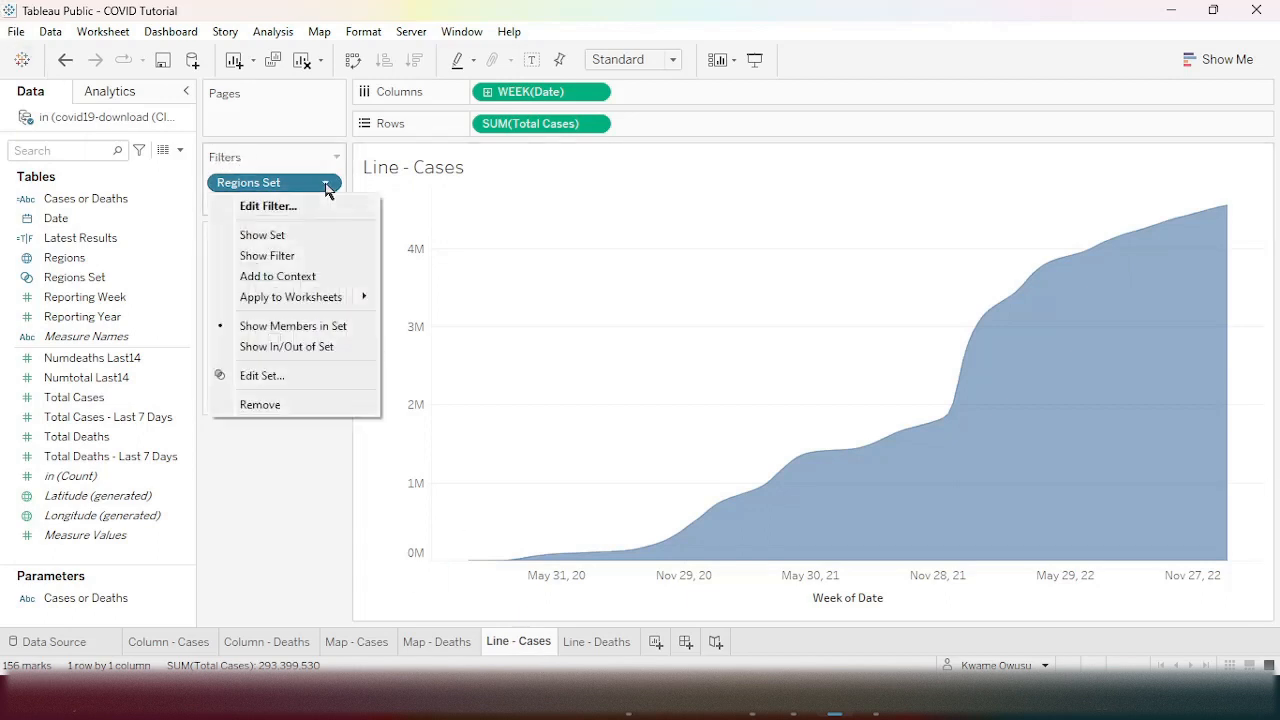
{"action": "left_click", "coordinate": [277, 255]}
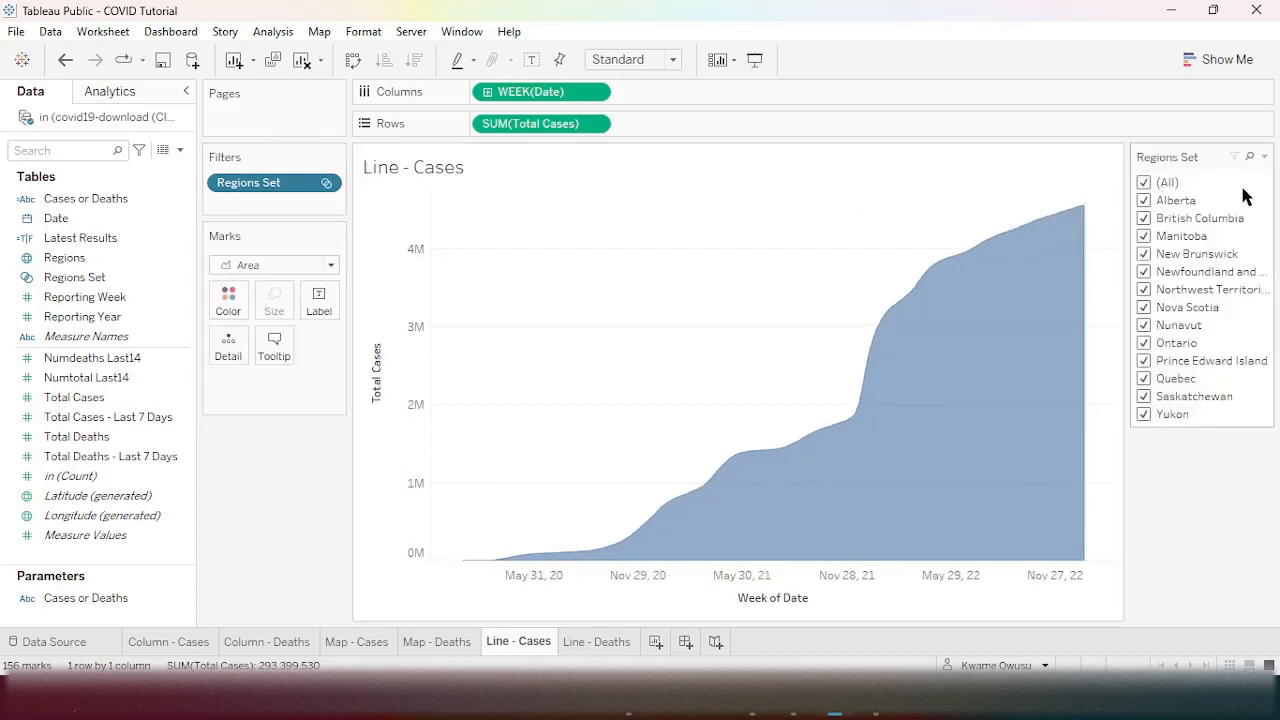
{"action": "left_click", "coordinate": [1265, 158]}
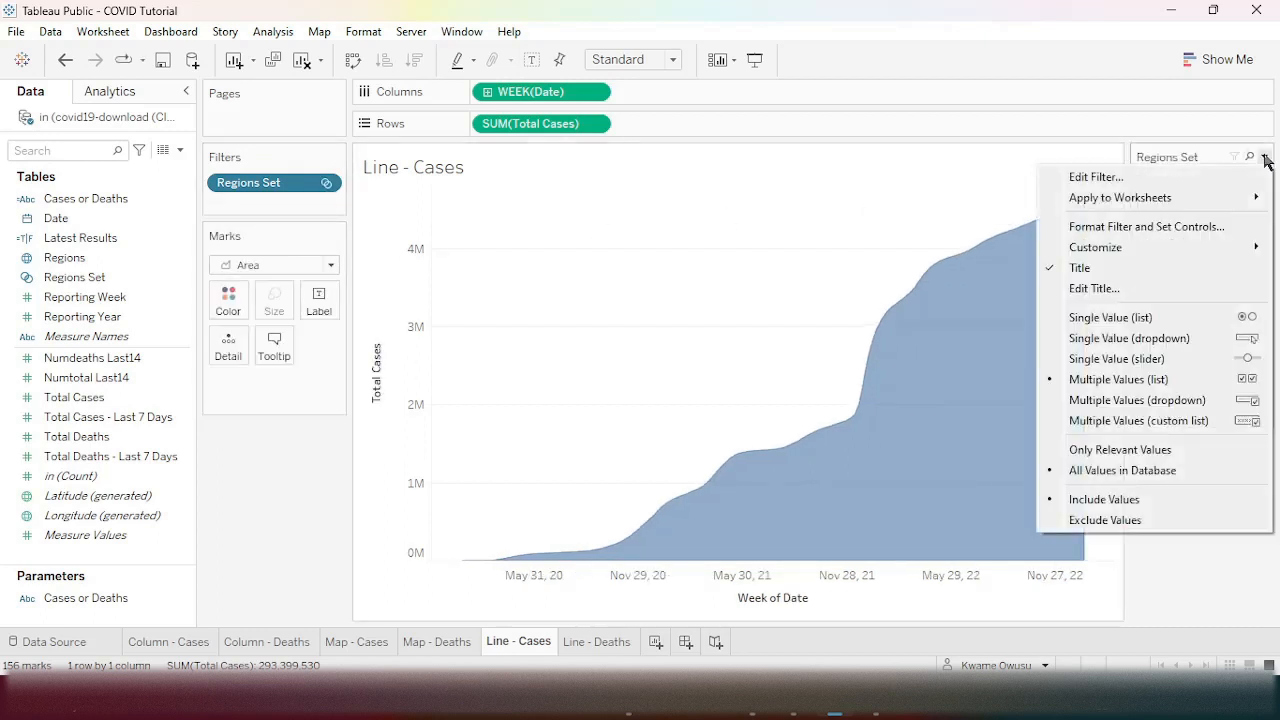
{"action": "left_click", "coordinate": [1130, 338]}
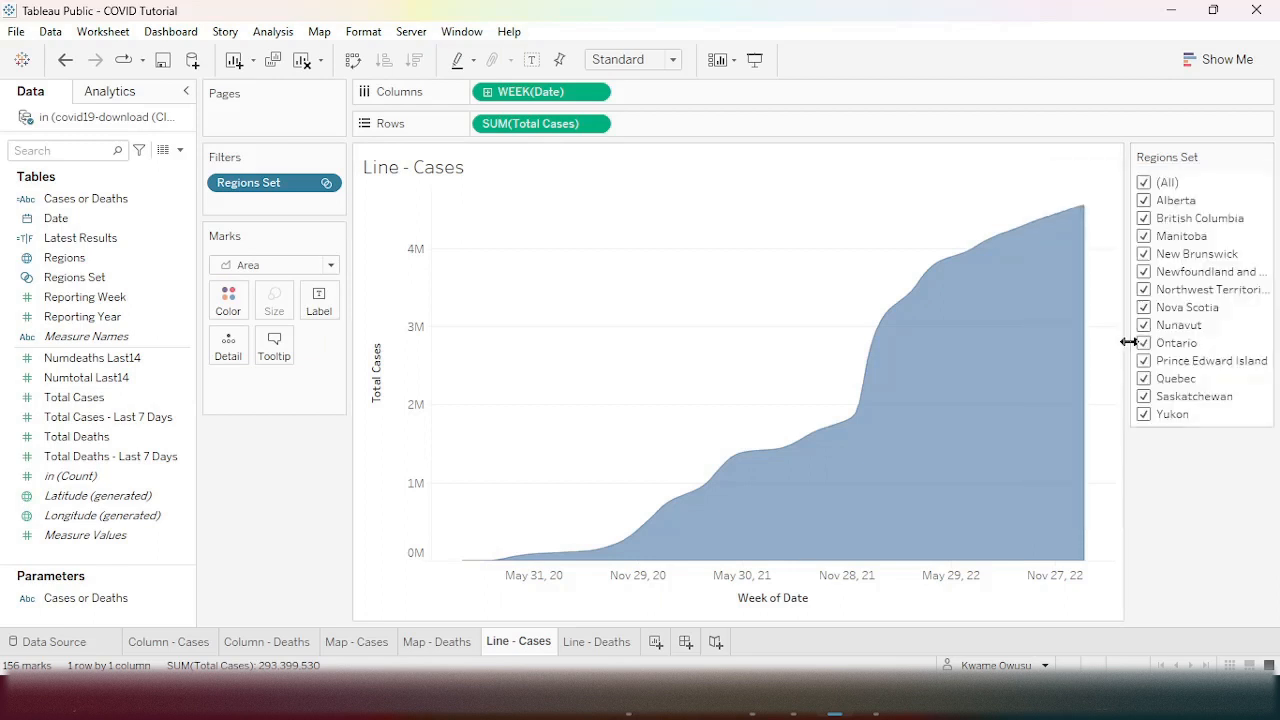
{"action": "left_click", "coordinate": [1261, 183]}
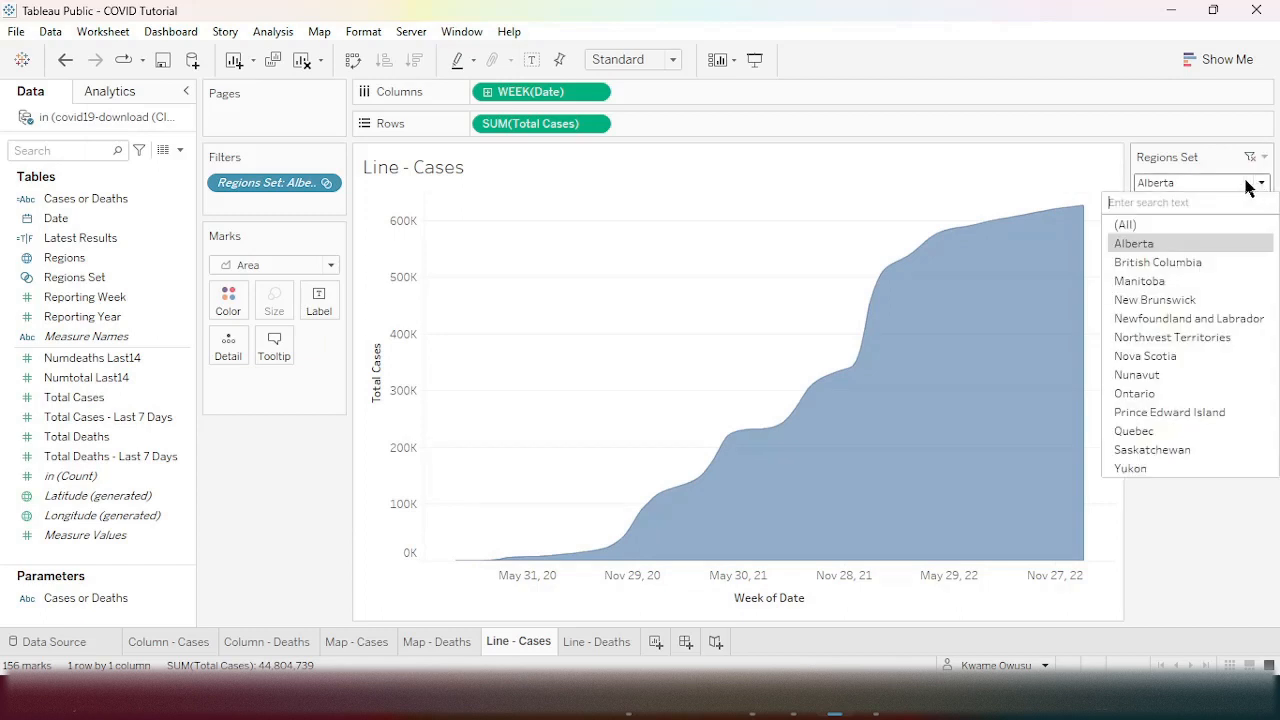
{"action": "left_click", "coordinate": [1190, 508]}
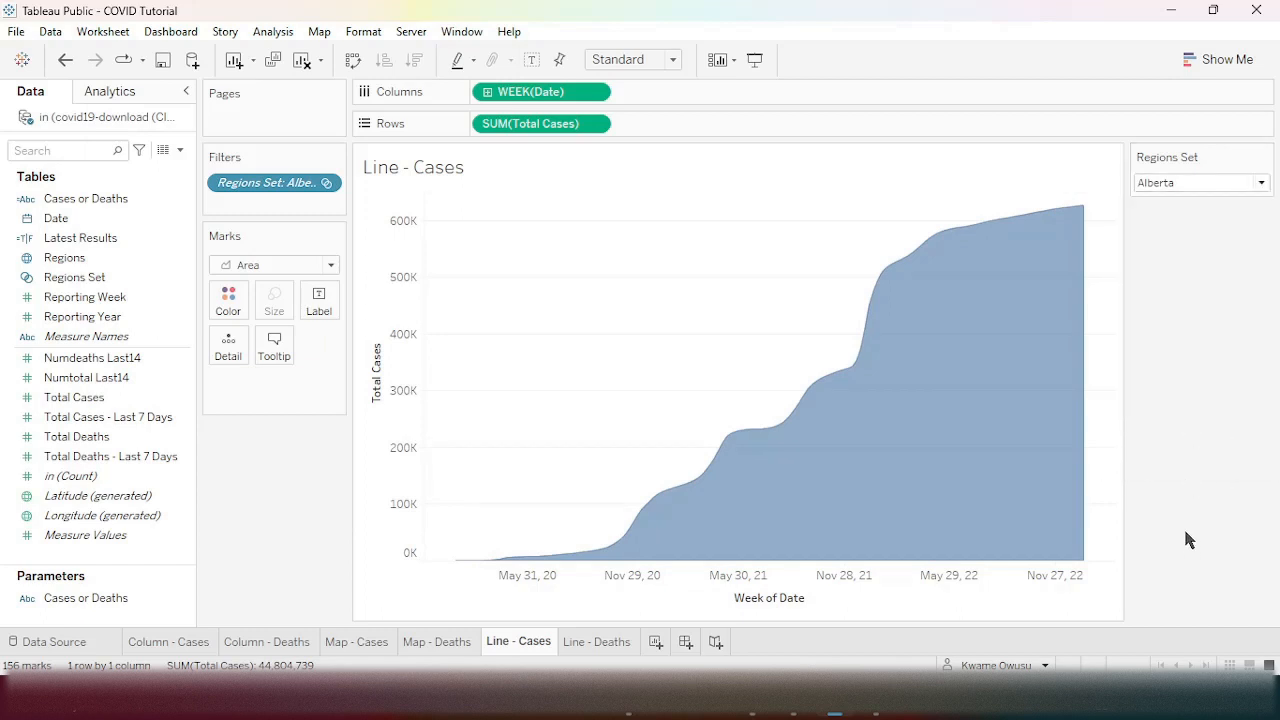
- Show the Regions Set filter on the Line - Deaths sheet as a single value dropdown and view its region choices
{"action": "left_click", "coordinate": [592, 645]}
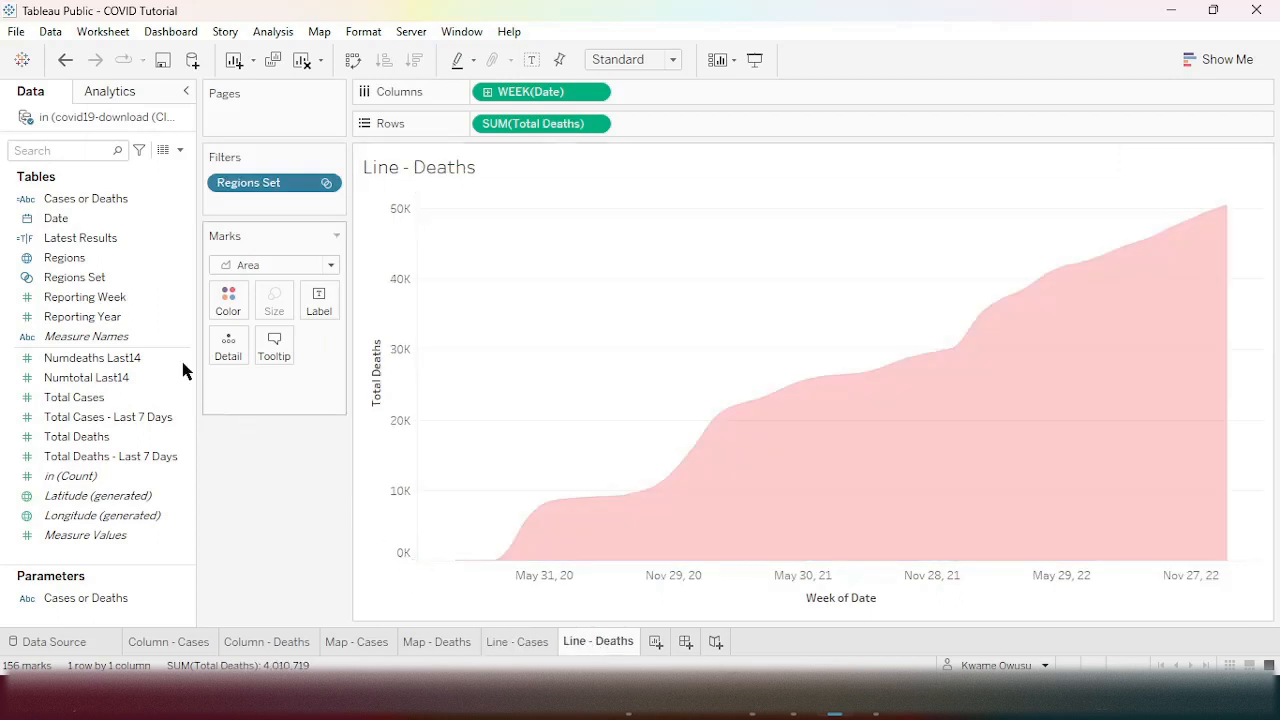
{"action": "left_click", "coordinate": [325, 184]}
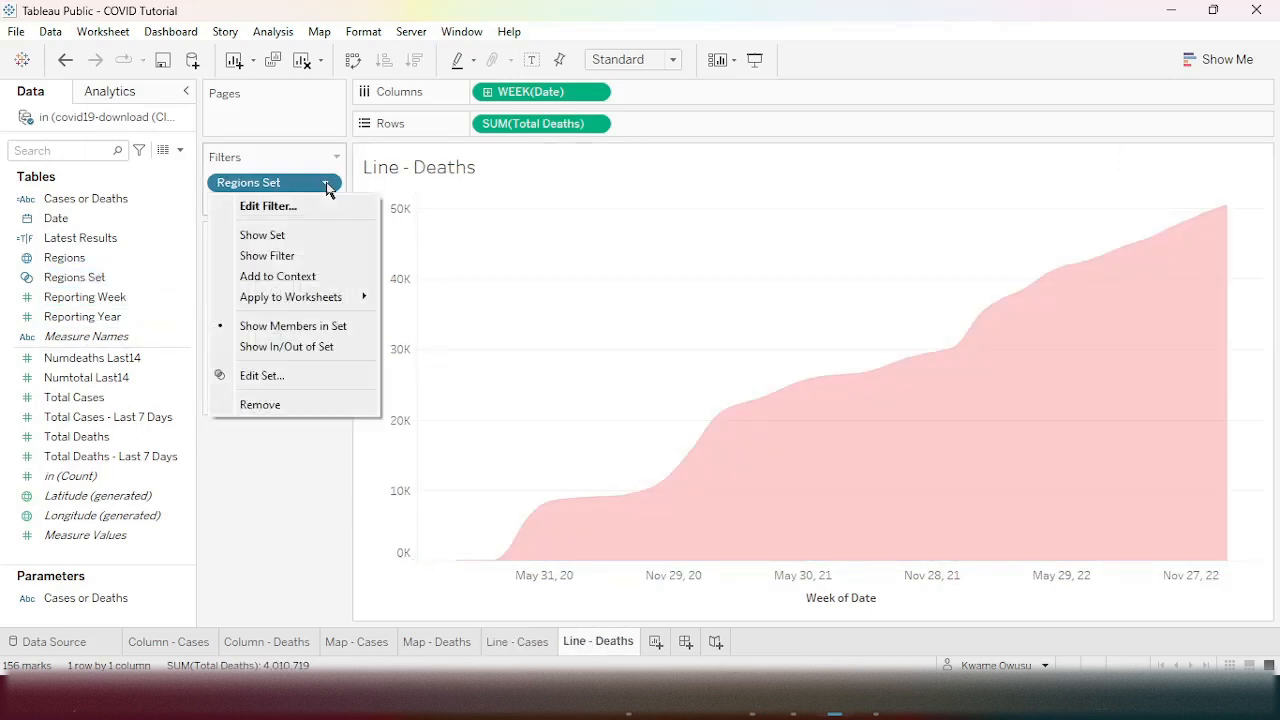
{"action": "left_click", "coordinate": [283, 257]}
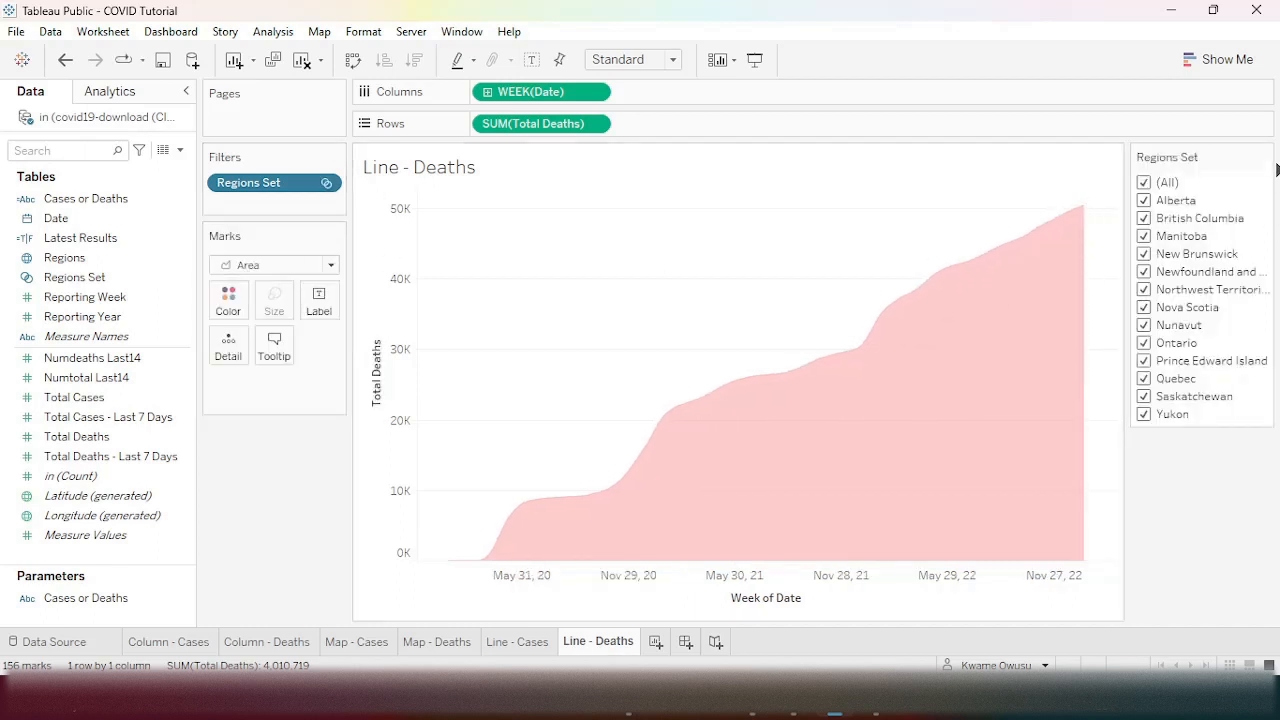
{"action": "left_click", "coordinate": [1264, 157]}
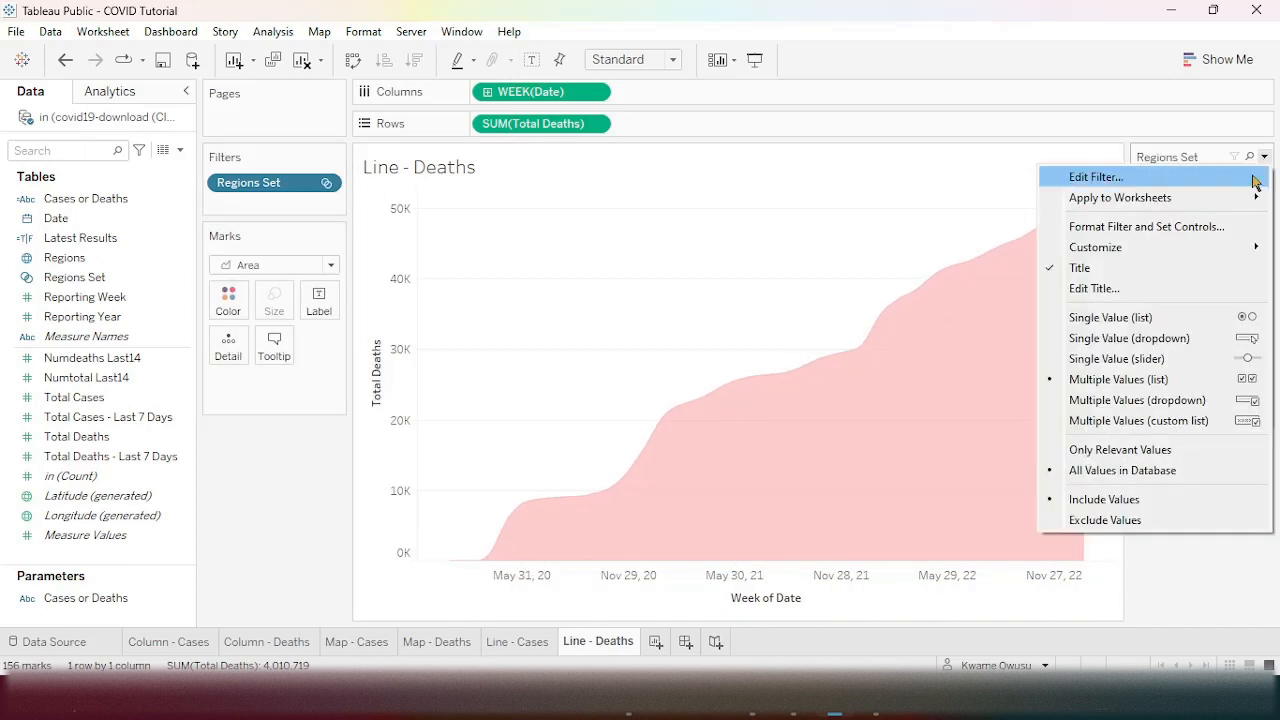
{"action": "left_click", "coordinate": [1160, 339]}
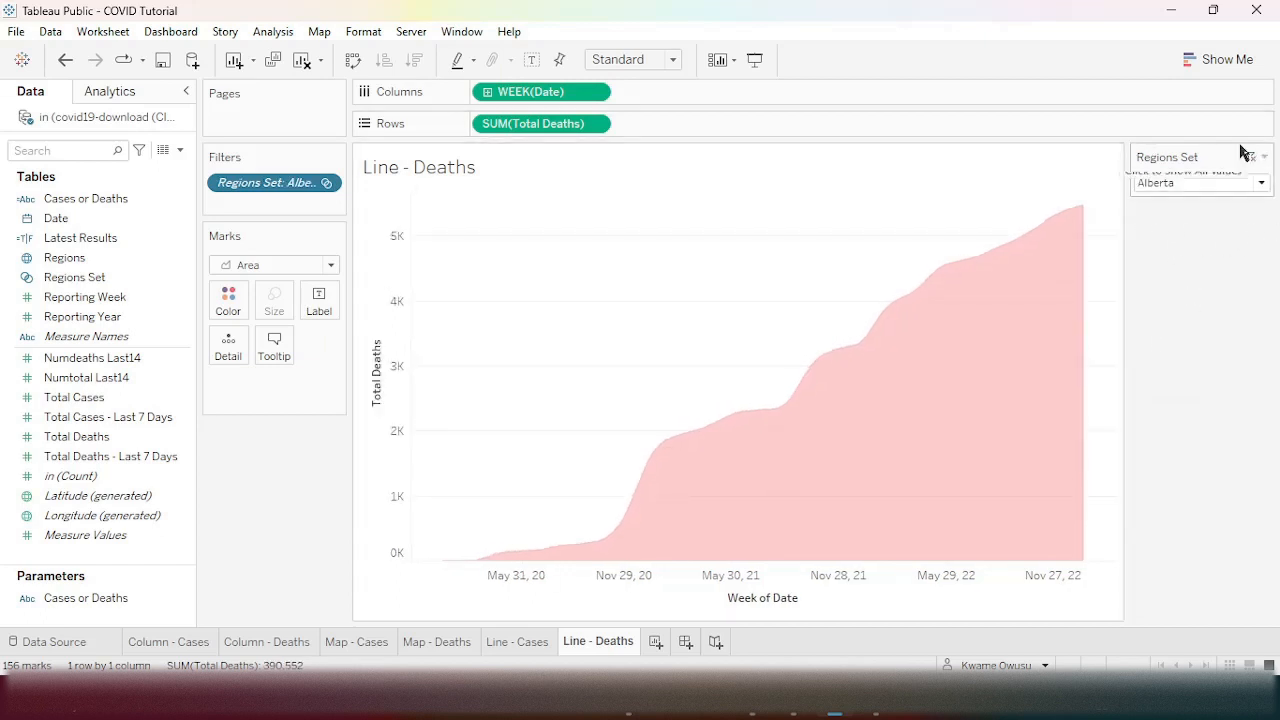
{"action": "left_click", "coordinate": [1262, 183]}
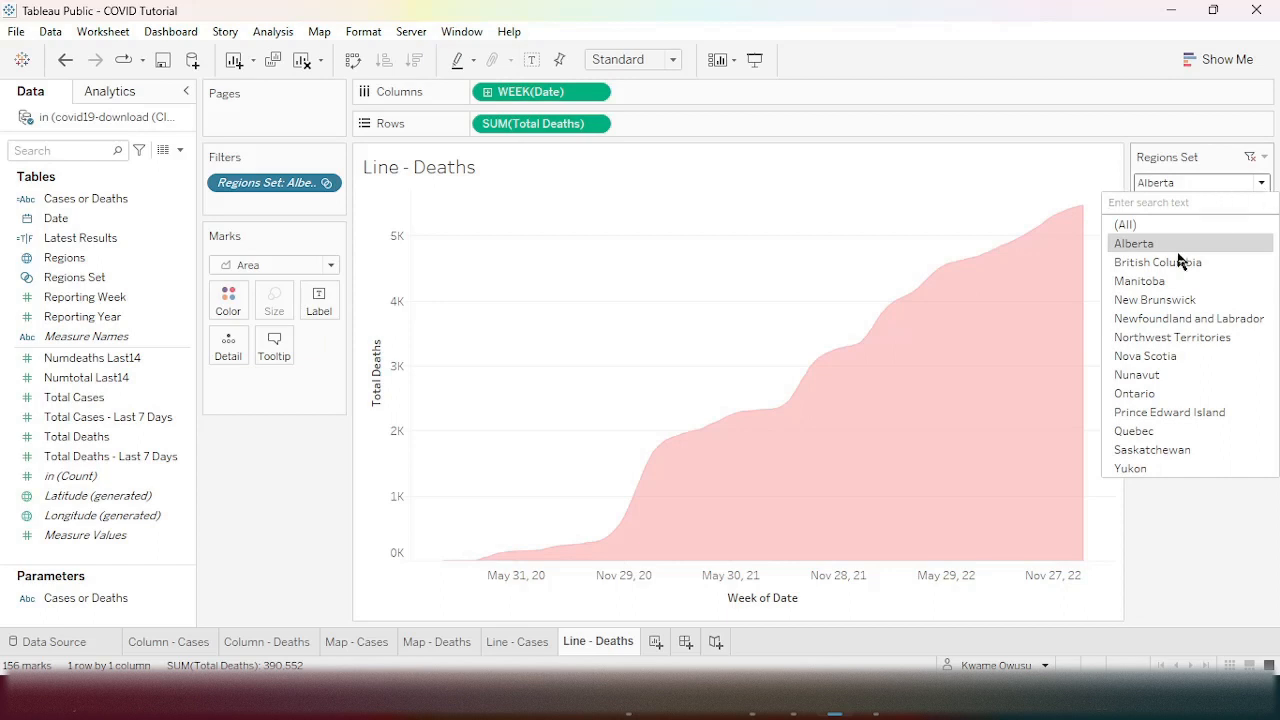
{"action": "left_click", "coordinate": [1192, 546]}
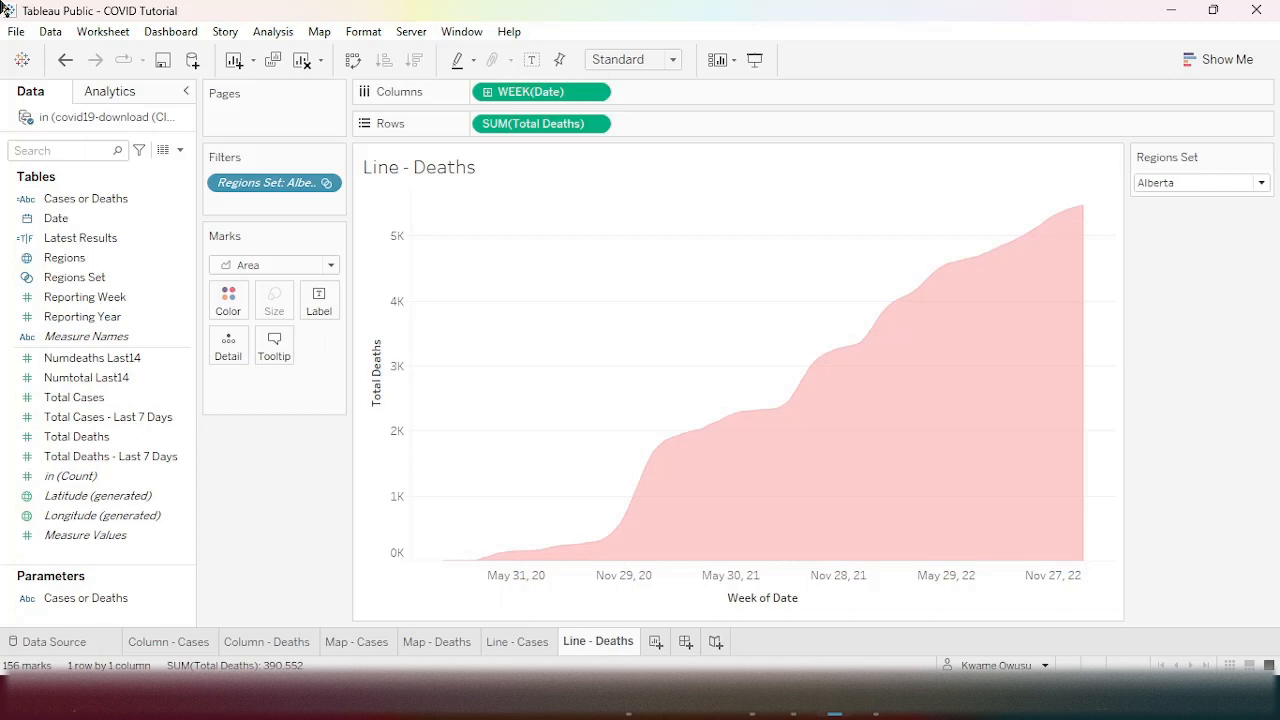
- Create a new worksheet listing Total Cases, Total Deaths, Total Cases - Last 7 Days and Total Deaths - Last 7 Days as text values
{"action": "left_click", "coordinate": [656, 641]}
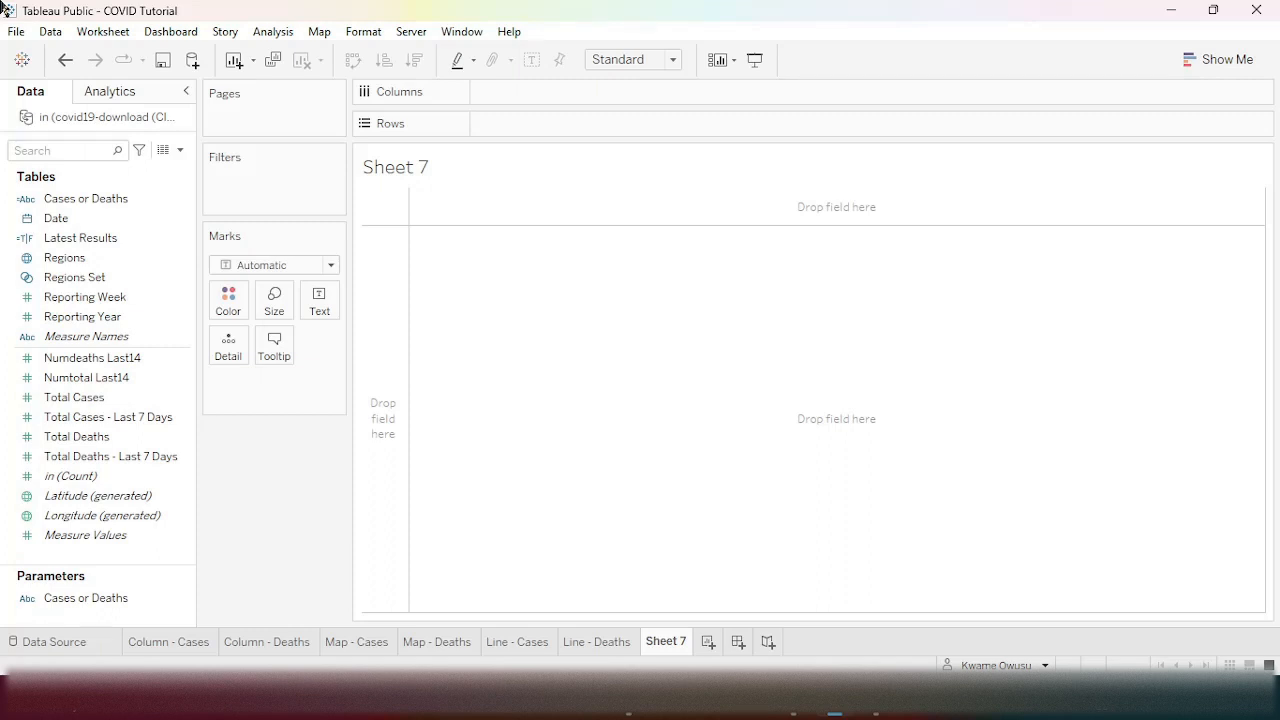
{"action": "left_click_drag", "start_coordinate": [63, 397], "coordinate": [317, 303]}
{"action": "left_click", "coordinate": [90, 438]}
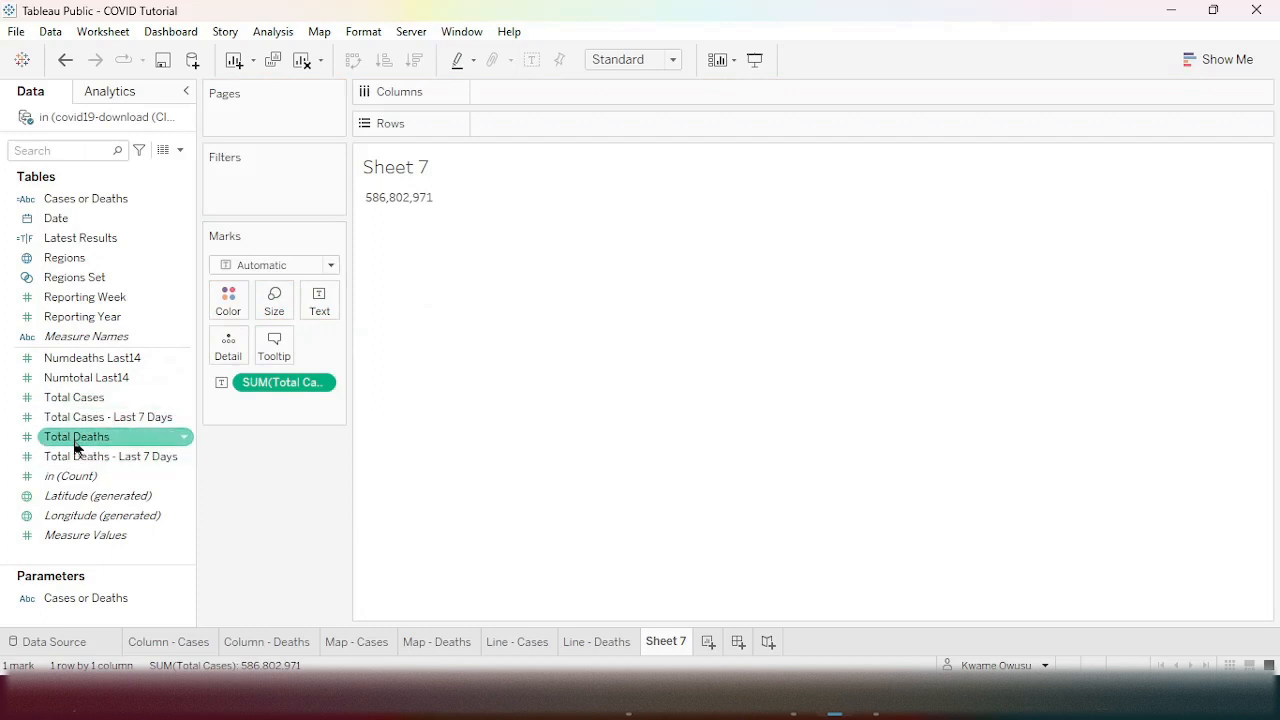
{"action": "double_click", "coordinate": [75, 447]}
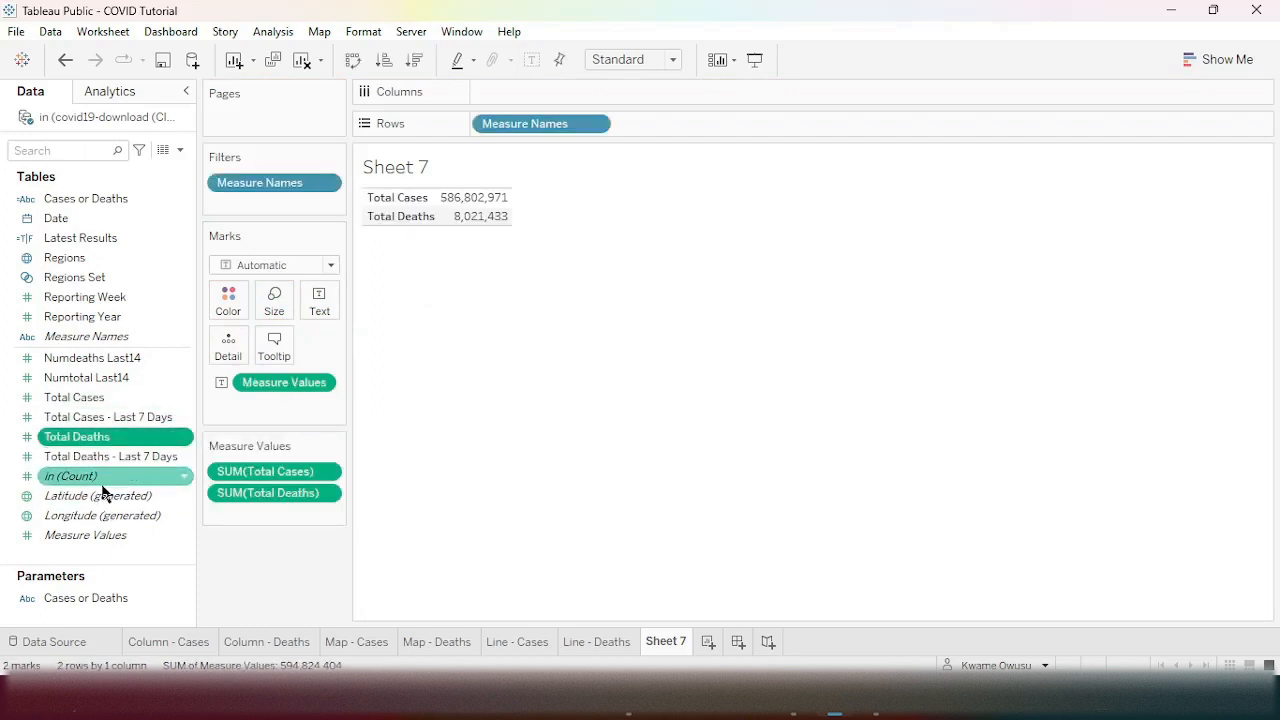
{"action": "double_click", "coordinate": [62, 421]}
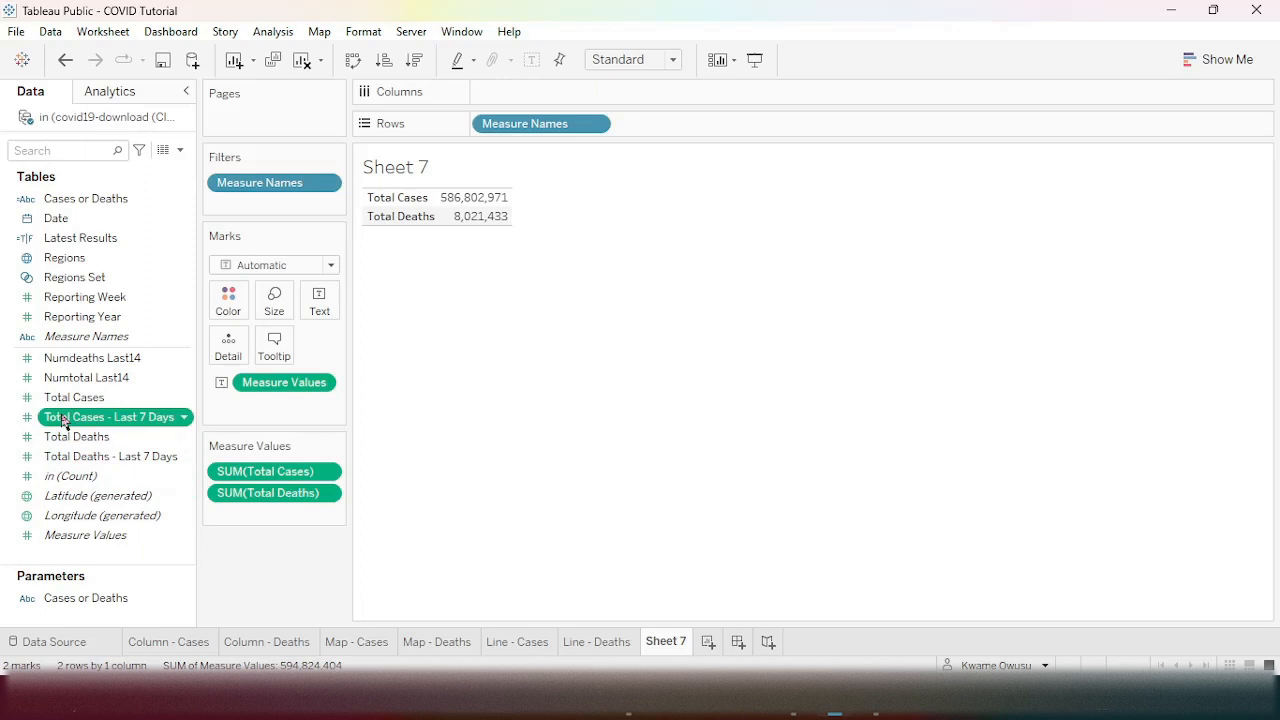
{"action": "double_click", "coordinate": [80, 458]}
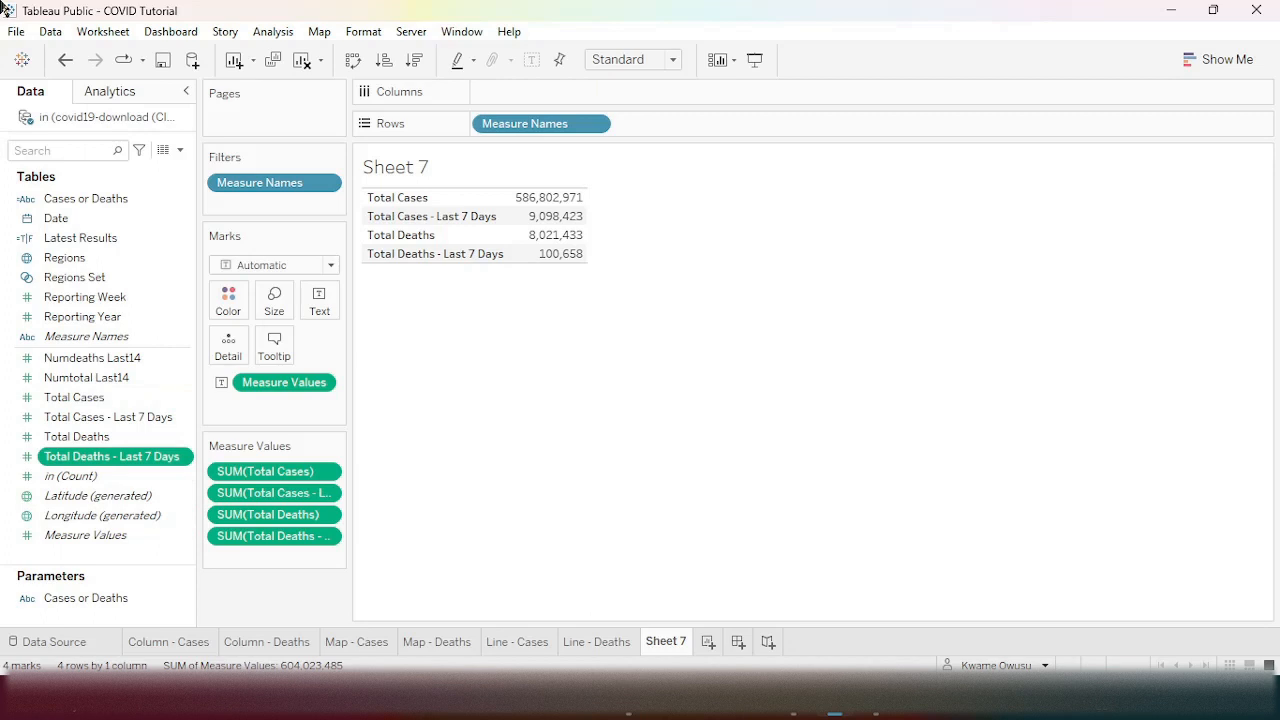
- Swap the table's rows and columns so the measures run across, and fit the sheet to Entire View
{"action": "left_click", "coordinate": [358, 59]}
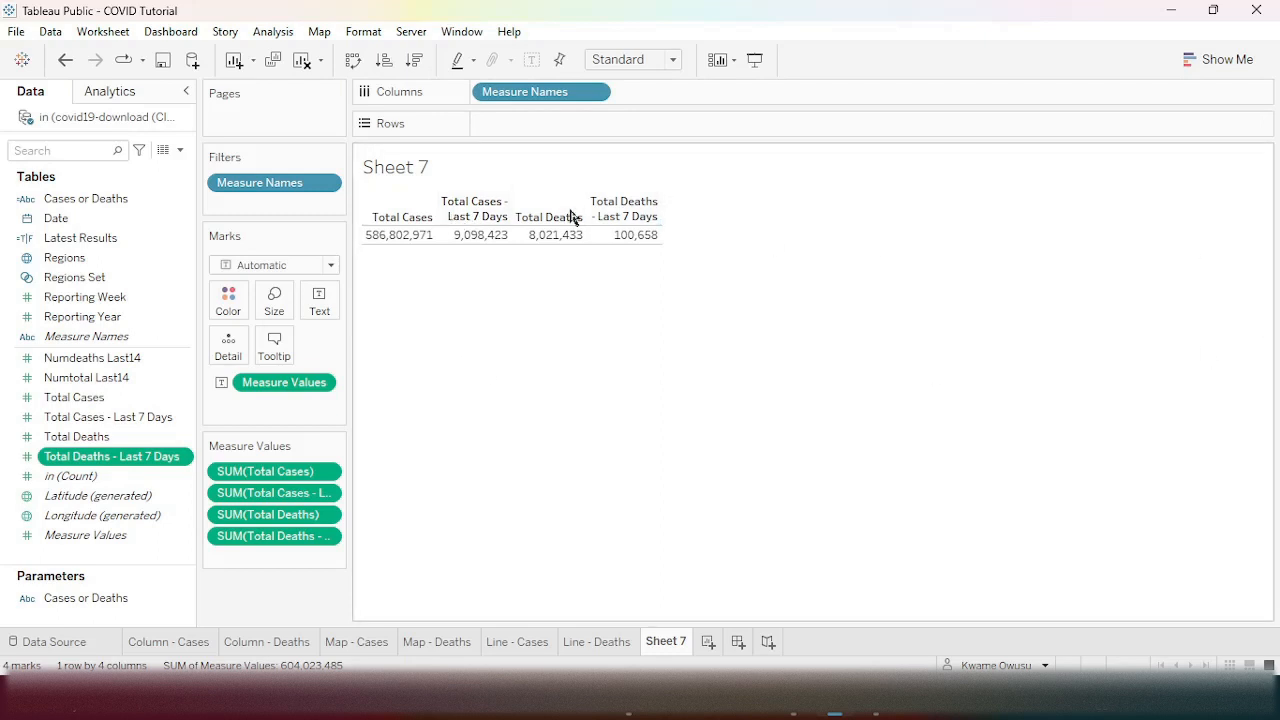
{"action": "left_click", "coordinate": [673, 59]}
{"action": "left_click", "coordinate": [611, 128]}
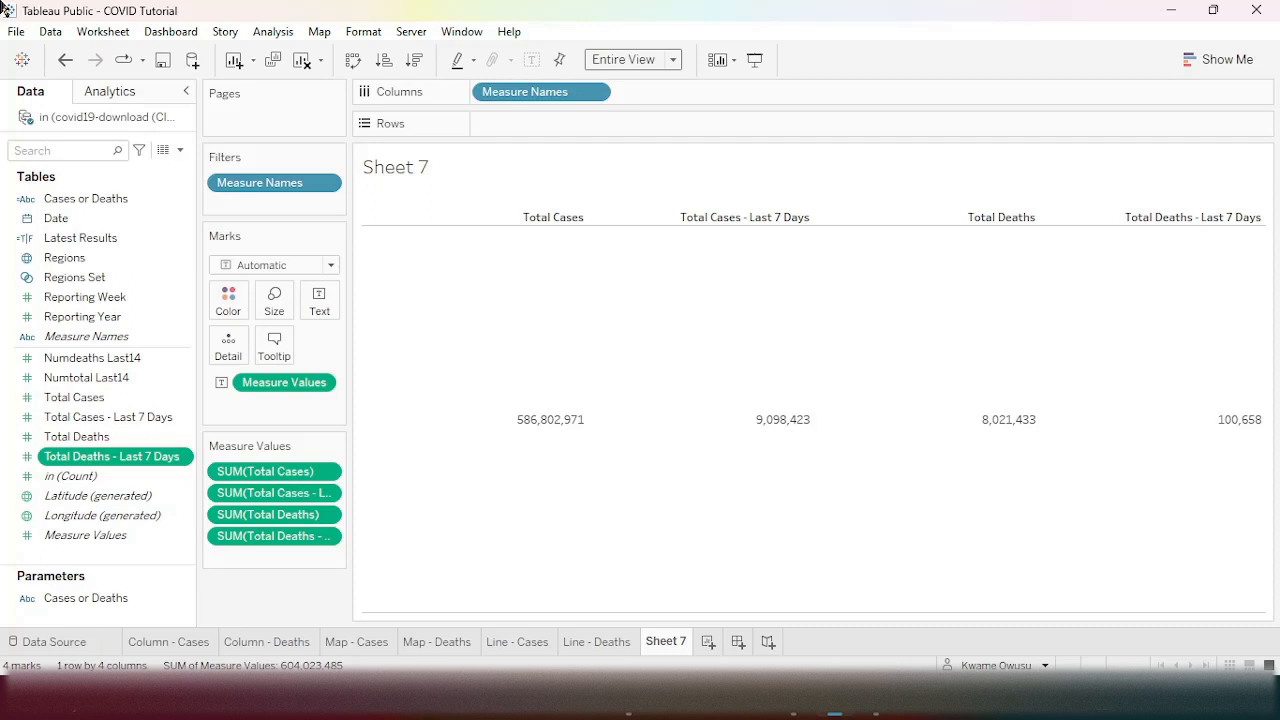
- Filter the new summary sheet by Regions Set and by Latest Results with only True selected
{"action": "left_click_drag", "start_coordinate": [120, 285], "coordinate": [248, 220]}
{"action": "left_click_drag", "start_coordinate": [105, 245], "coordinate": [265, 235]}
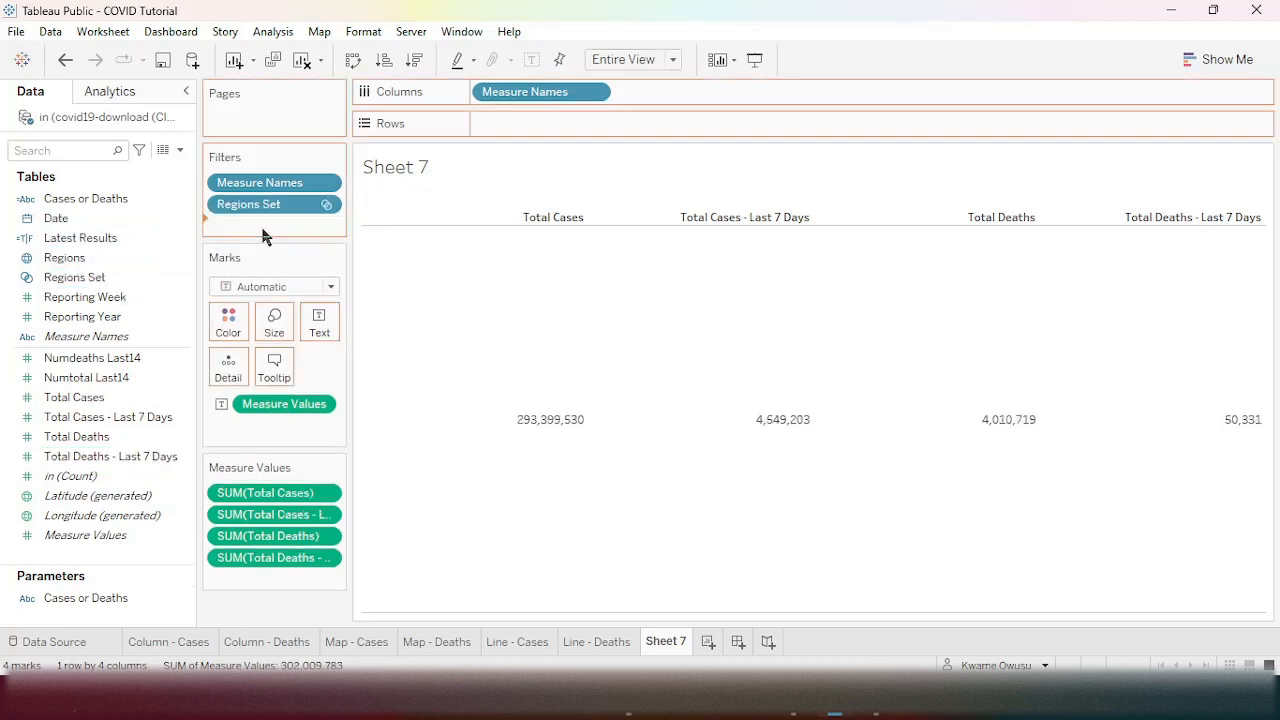
{"action": "left_click", "coordinate": [463, 223]}
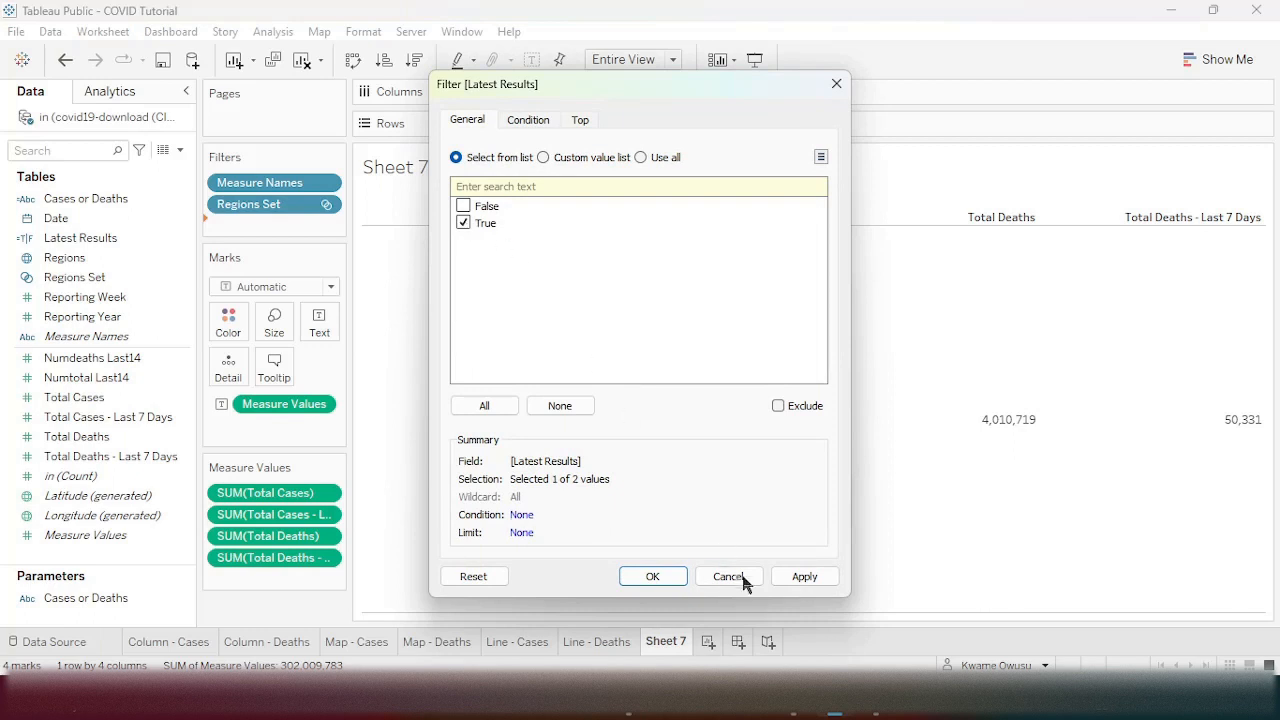
{"action": "left_click", "coordinate": [805, 578]}
{"action": "left_click", "coordinate": [652, 576]}
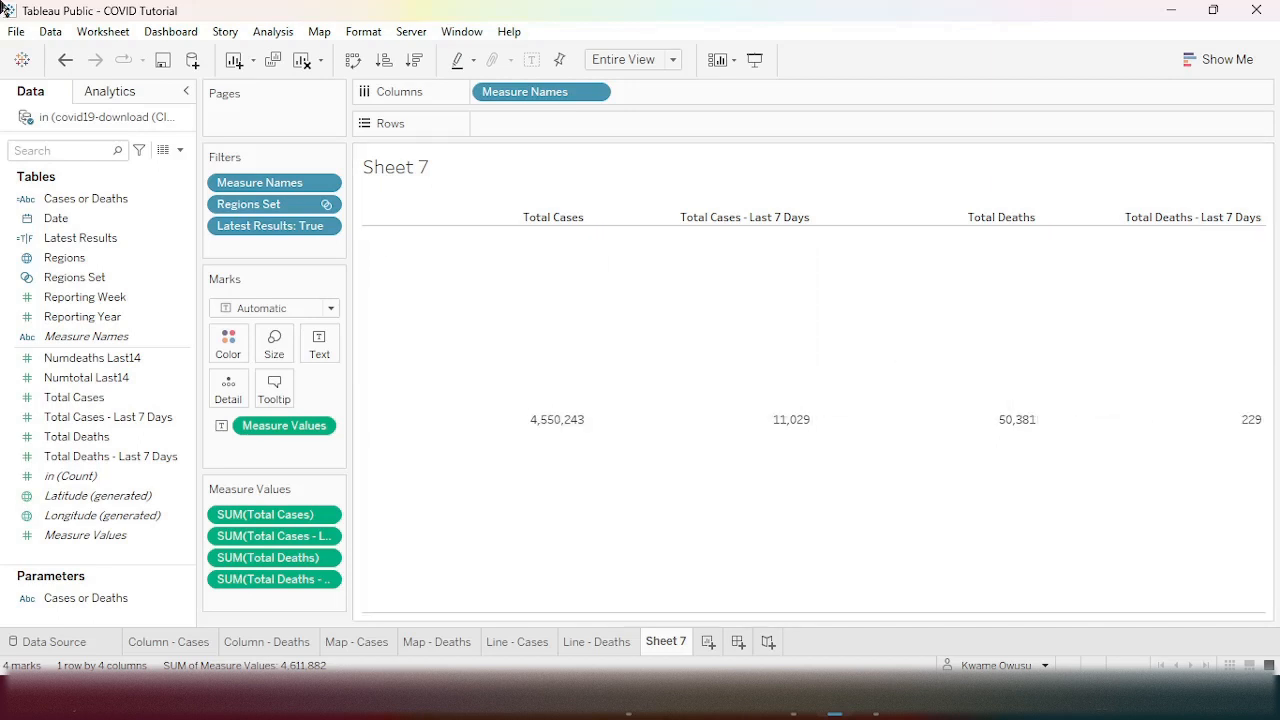
- Hide the title of the new summary sheet
{"action": "right_click", "coordinate": [415, 168]}
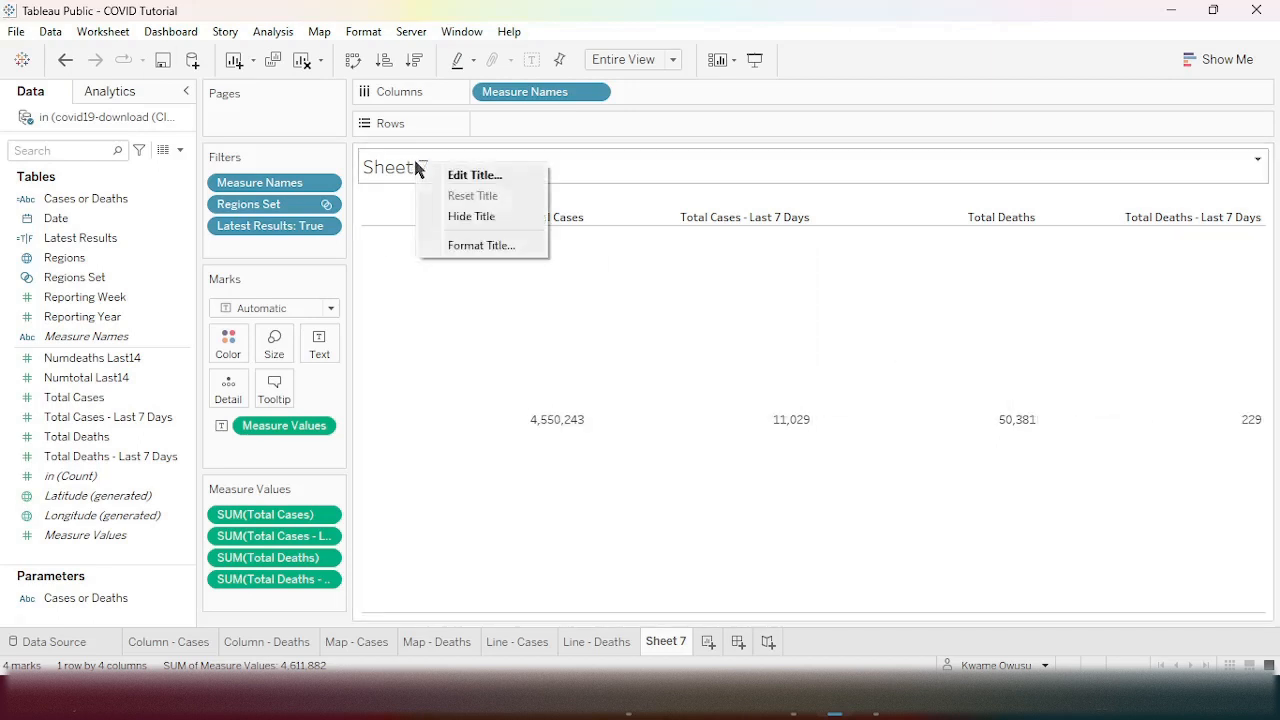
{"action": "left_click", "coordinate": [455, 214]}
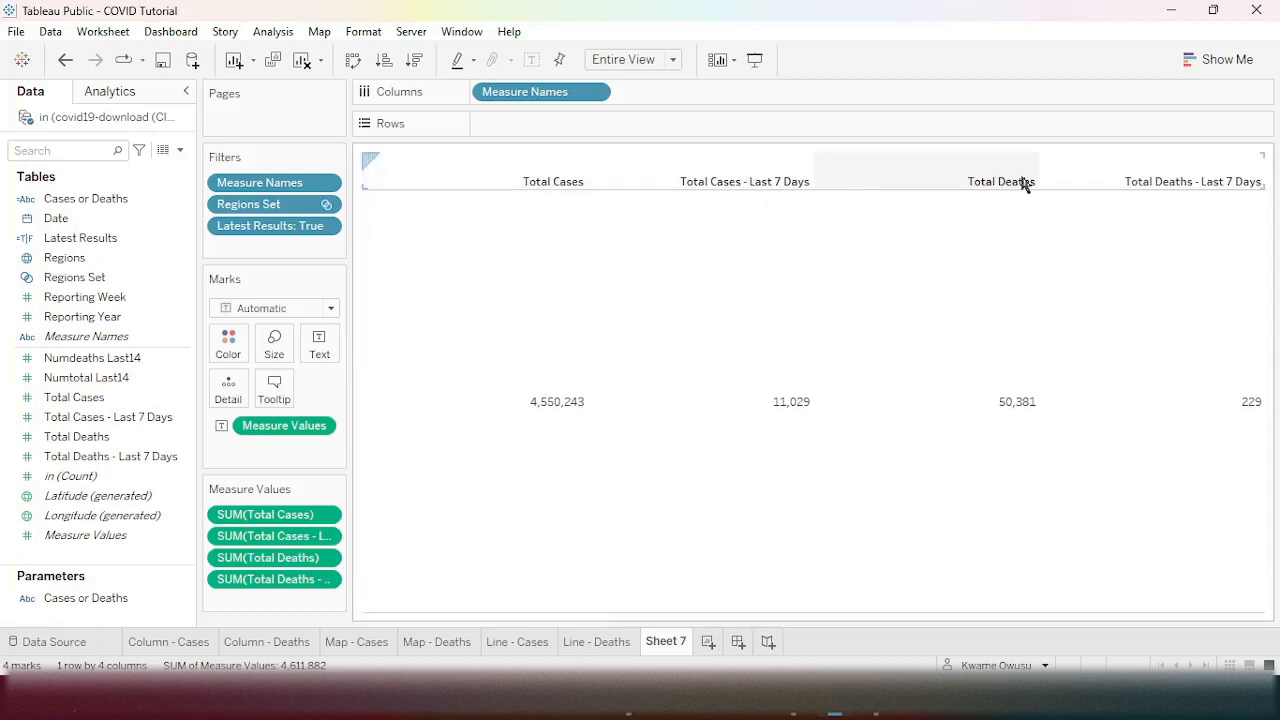
{"action": "right_click", "coordinate": [559, 185]}
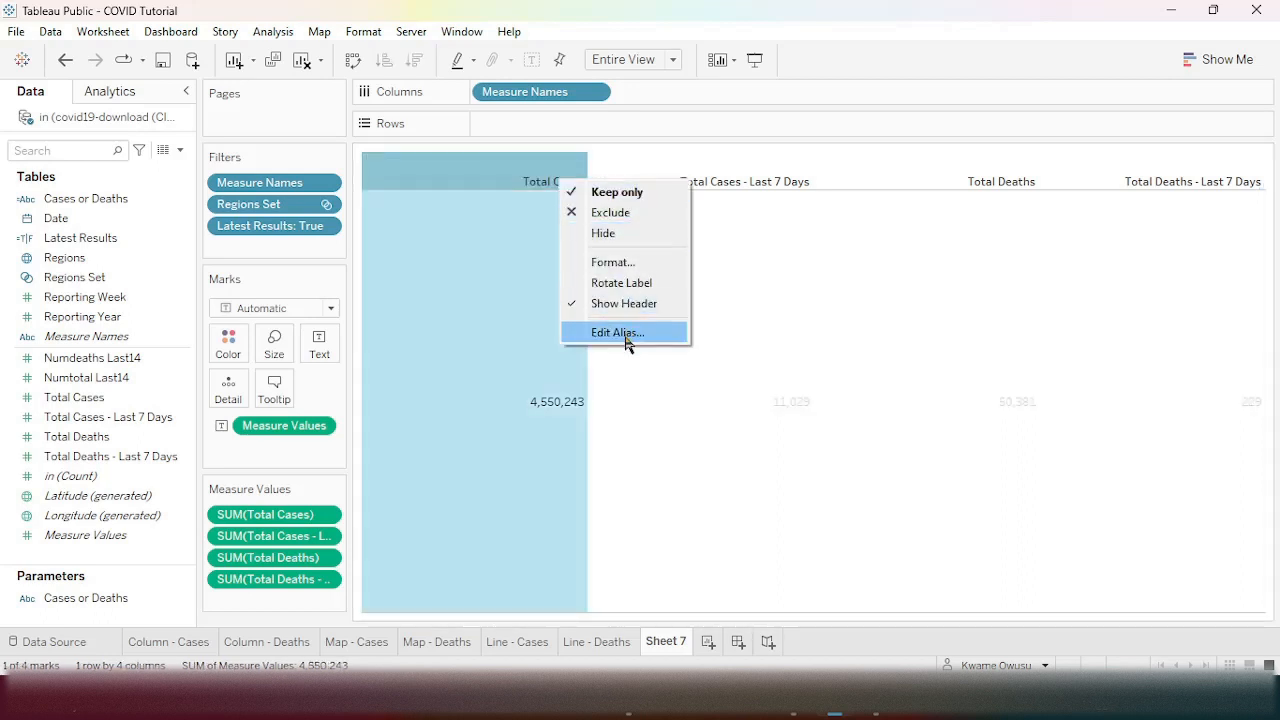
{"action": "left_click", "coordinate": [638, 114]}
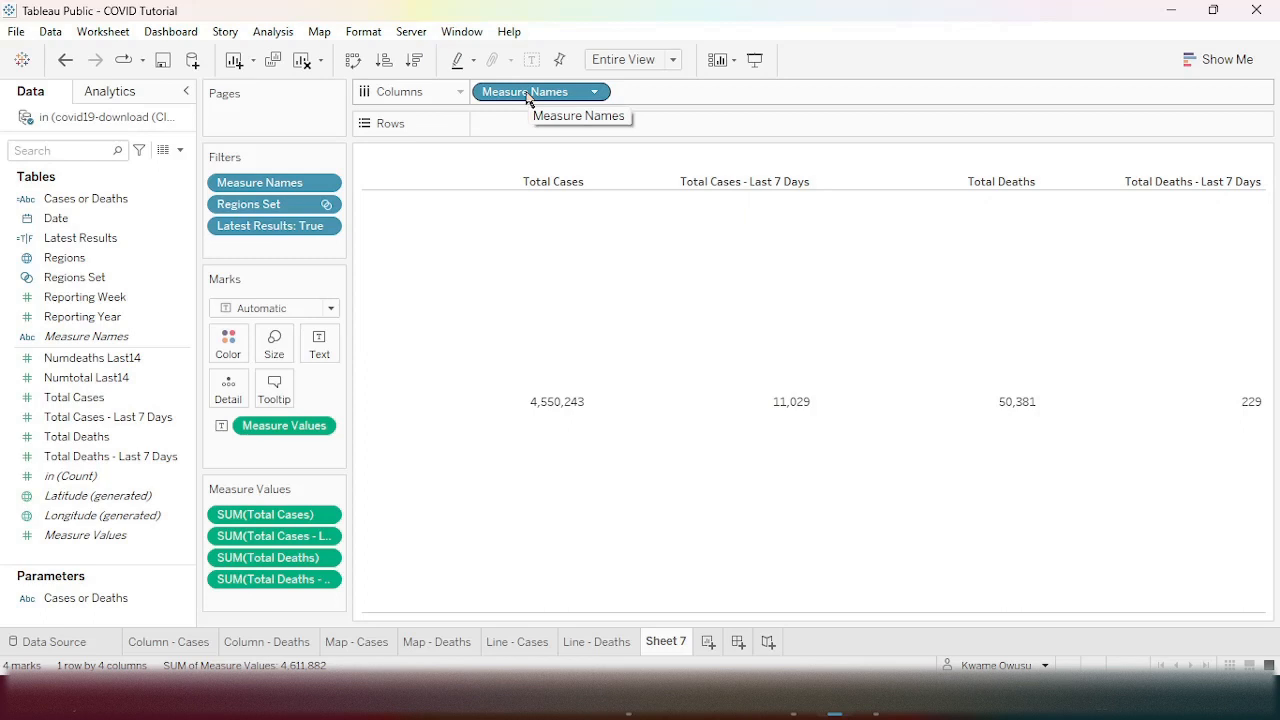
- Add Measure Names to the text label beneath Measure Values, and format Measure Values in the label as size 26 bold
{"action": "left_click_drag", "start_coordinate": [527, 97], "coordinate": [335, 352]}
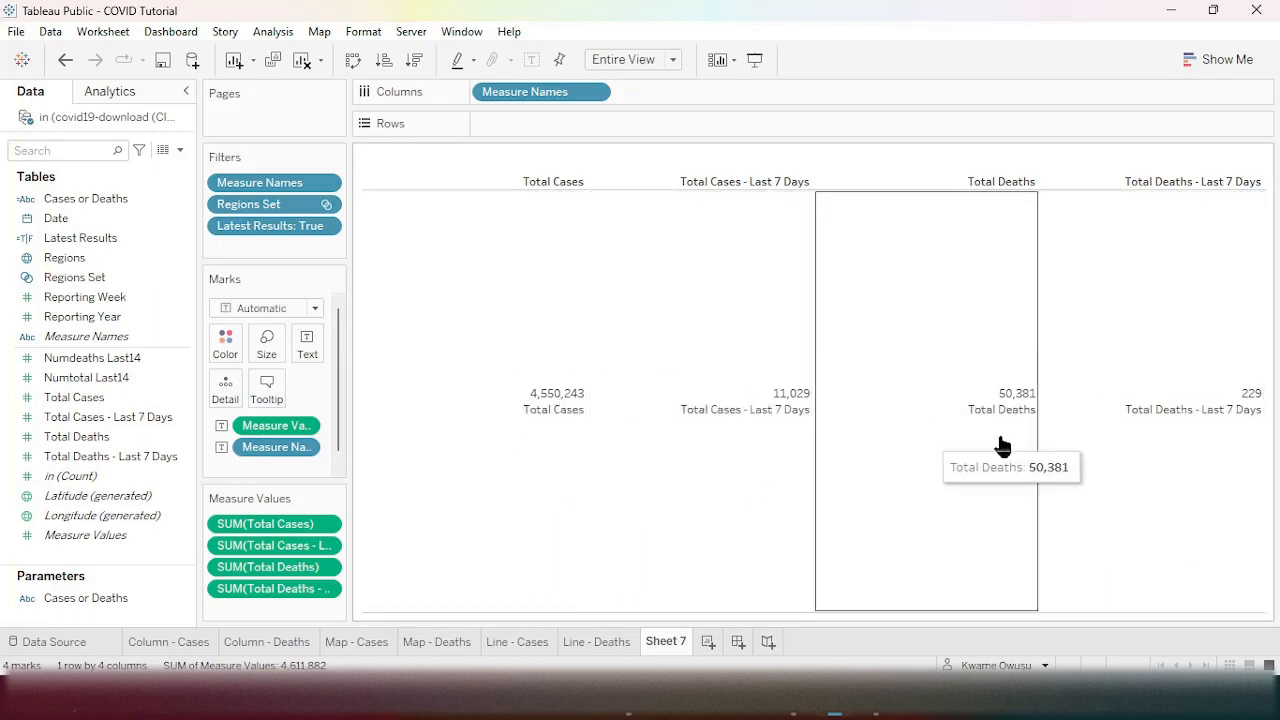
{"action": "left_click", "coordinate": [307, 345]}
{"action": "left_click", "coordinate": [472, 386]}
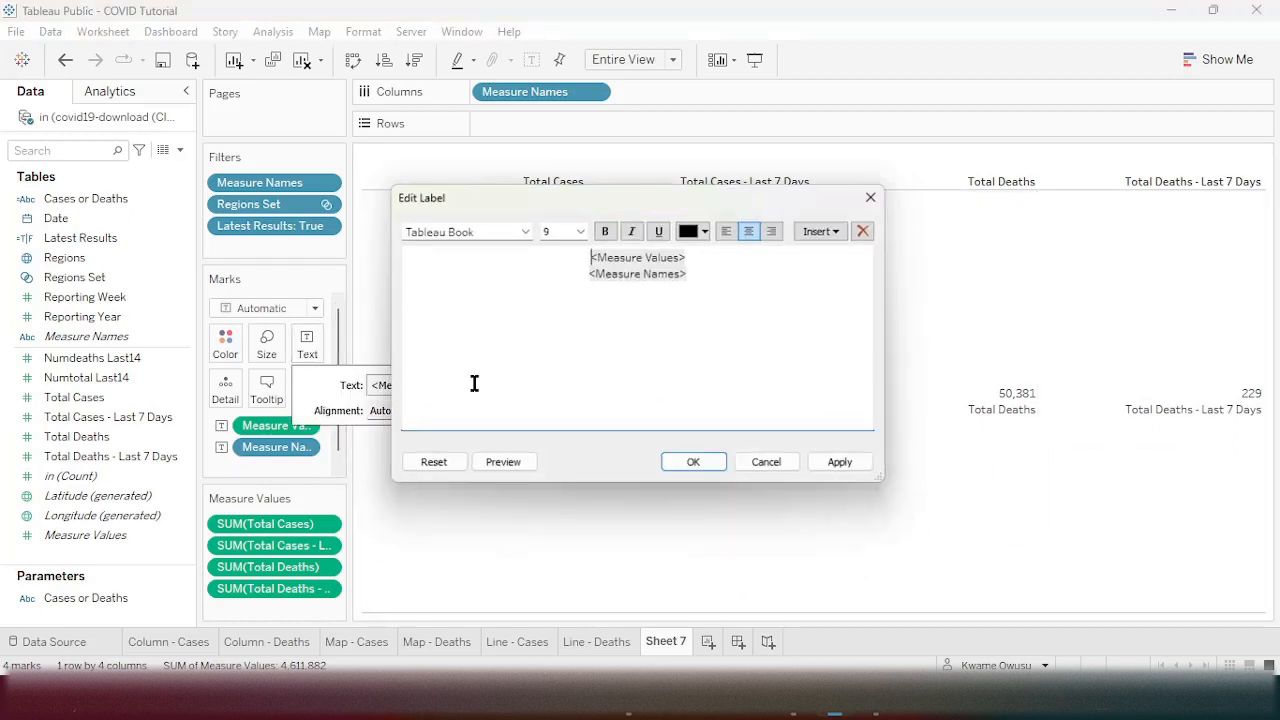
{"action": "left_click_drag", "start_coordinate": [746, 255], "coordinate": [563, 257]}
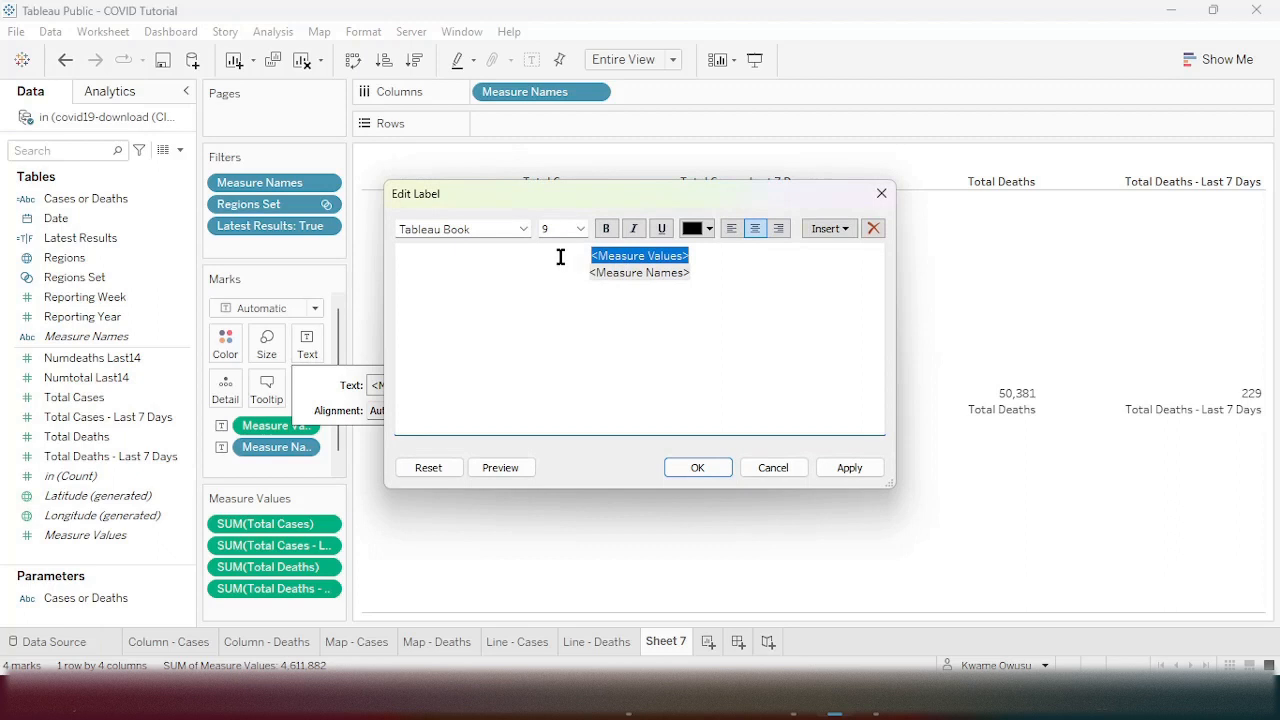
{"action": "left_click", "coordinate": [580, 228]}
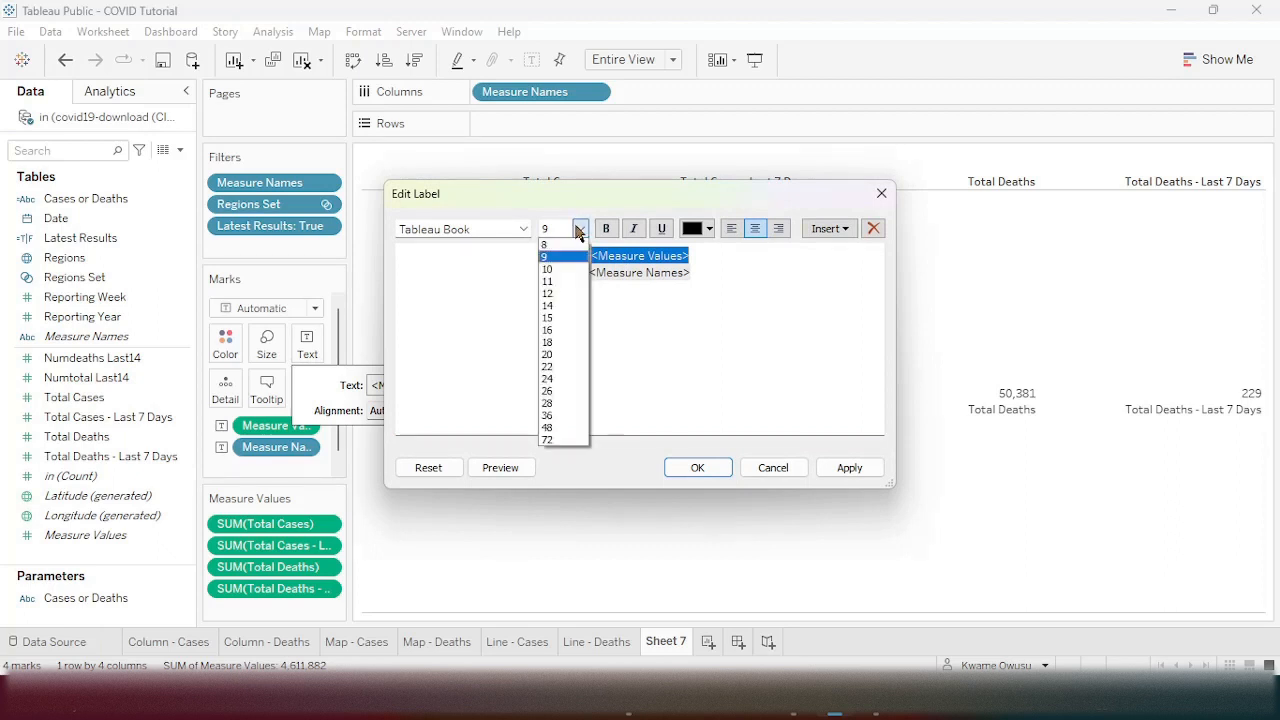
{"action": "left_click", "coordinate": [557, 390]}
{"action": "left_click", "coordinate": [606, 228]}
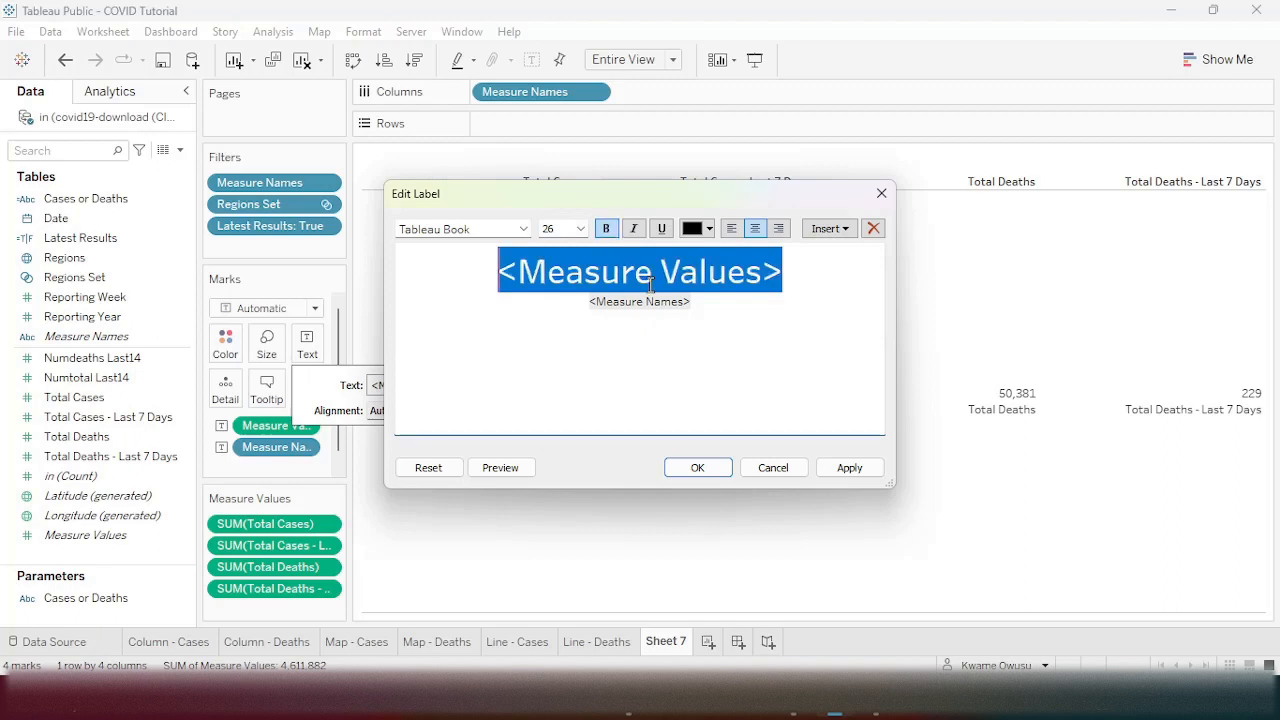
{"action": "left_click", "coordinate": [712, 466]}
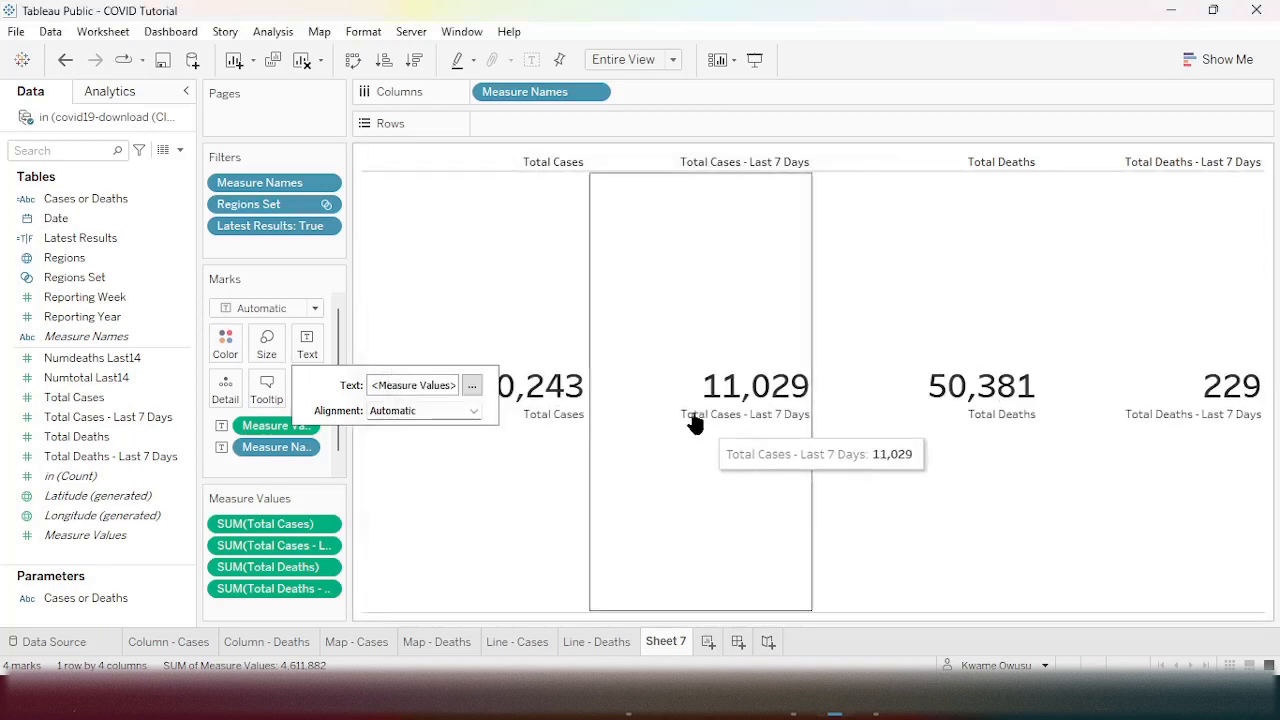
{"action": "left_click", "coordinate": [546, 131]}
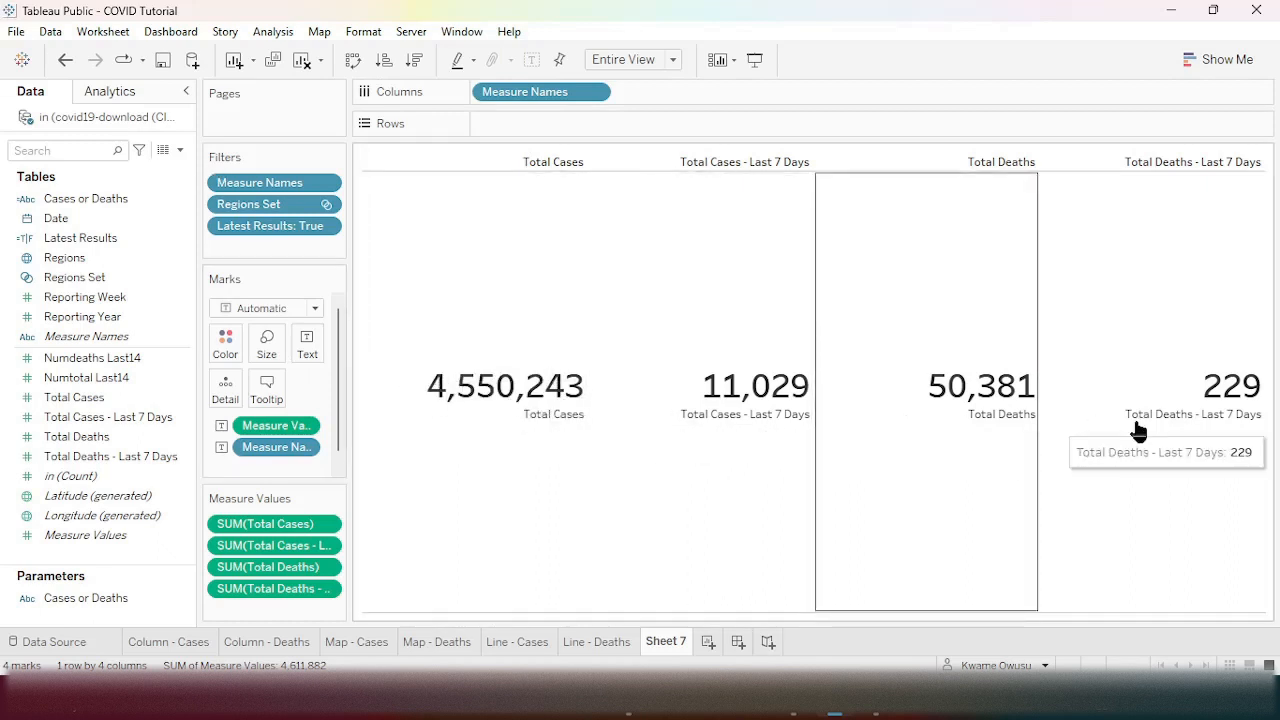
- Center the label text horizontally and hide the Measure Names column headers
{"action": "left_click", "coordinate": [309, 344]}
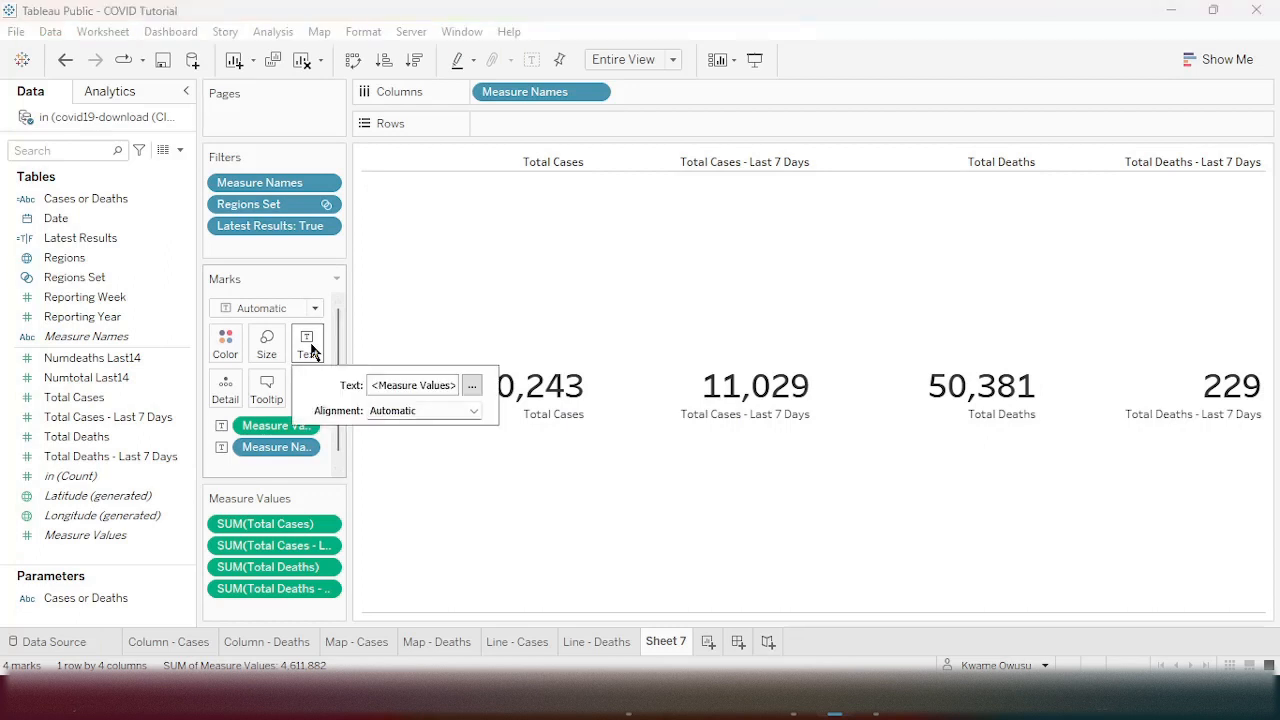
{"action": "left_click", "coordinate": [475, 412]}
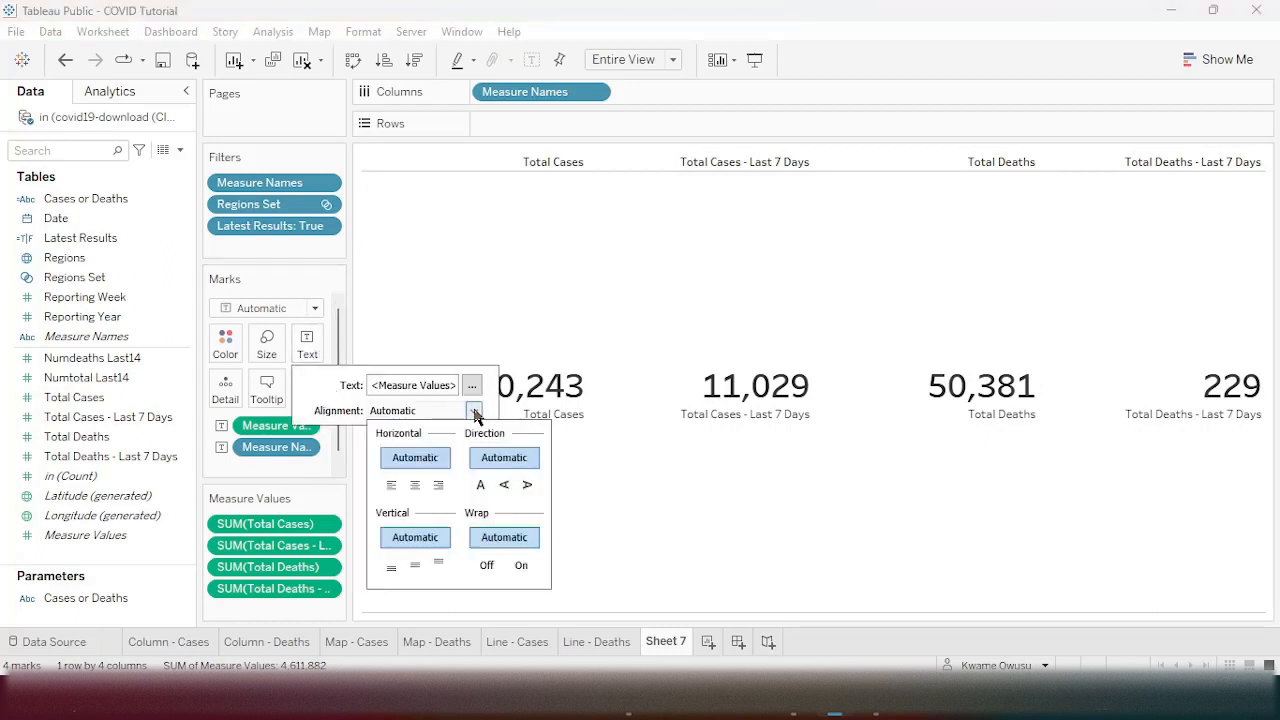
{"action": "left_click", "coordinate": [415, 485]}
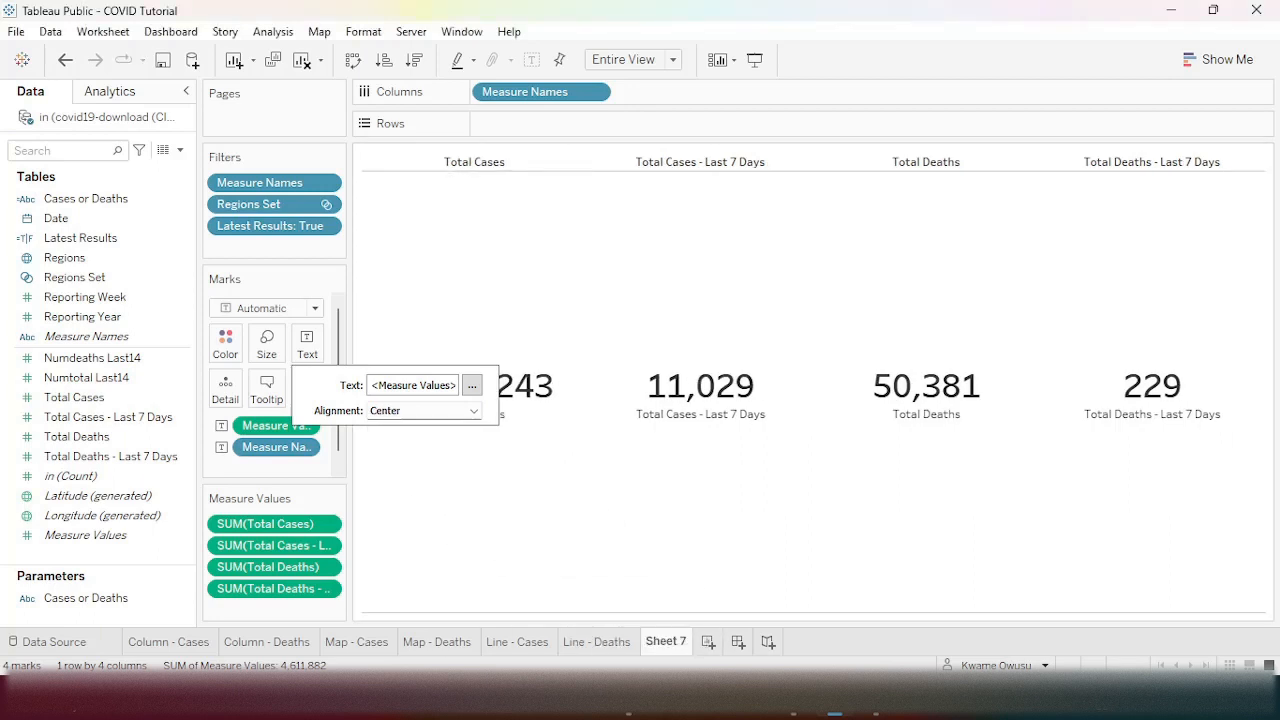
{"action": "left_click", "coordinate": [295, 118]}
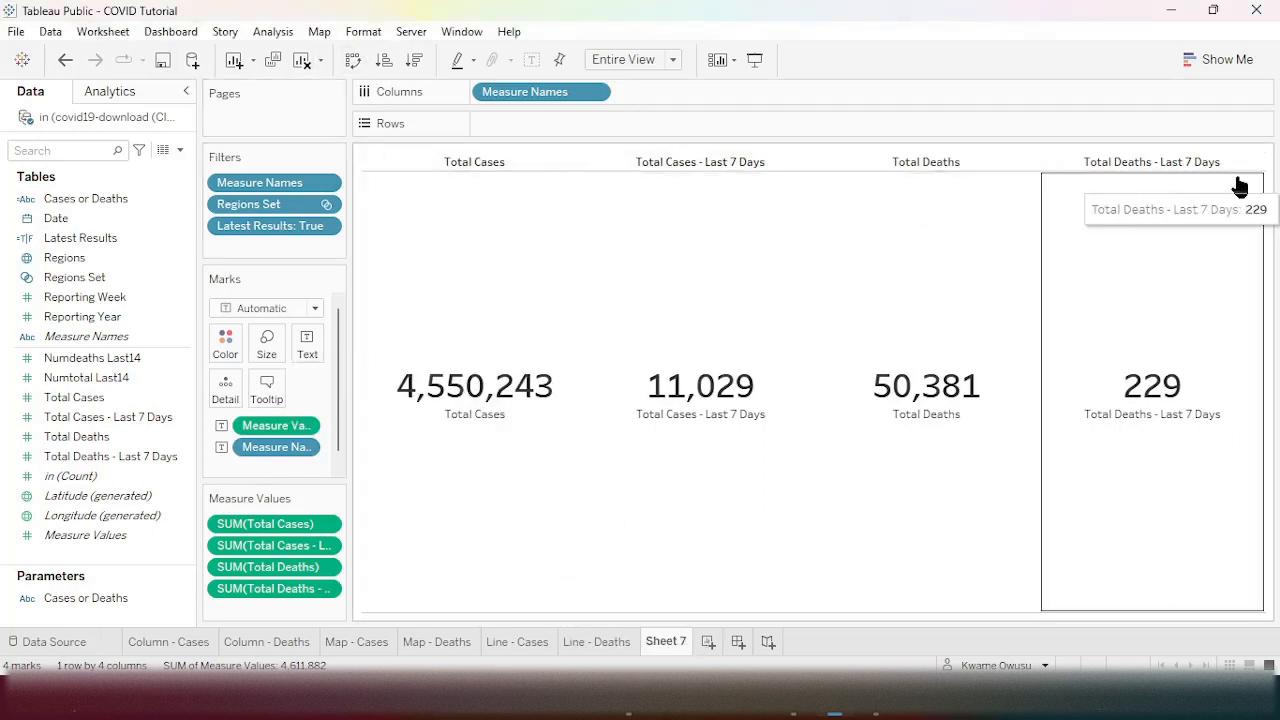
{"action": "left_click", "coordinate": [595, 92]}
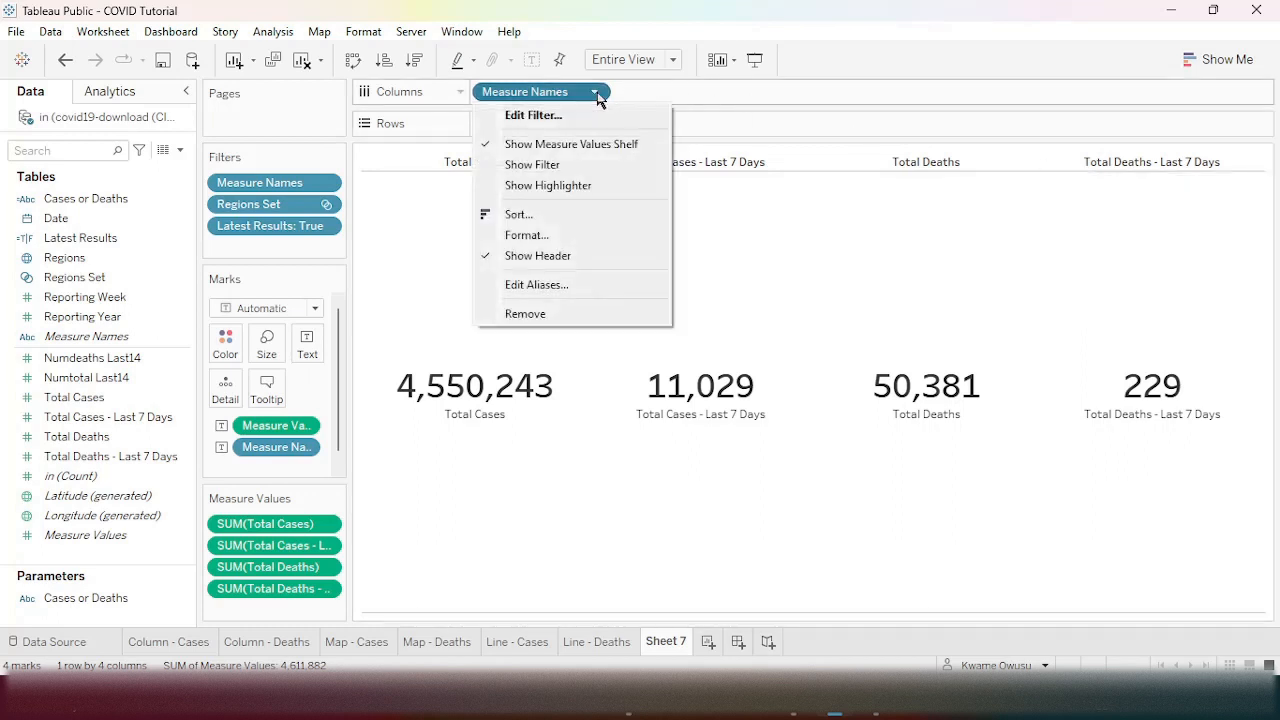
{"action": "left_click", "coordinate": [508, 257]}
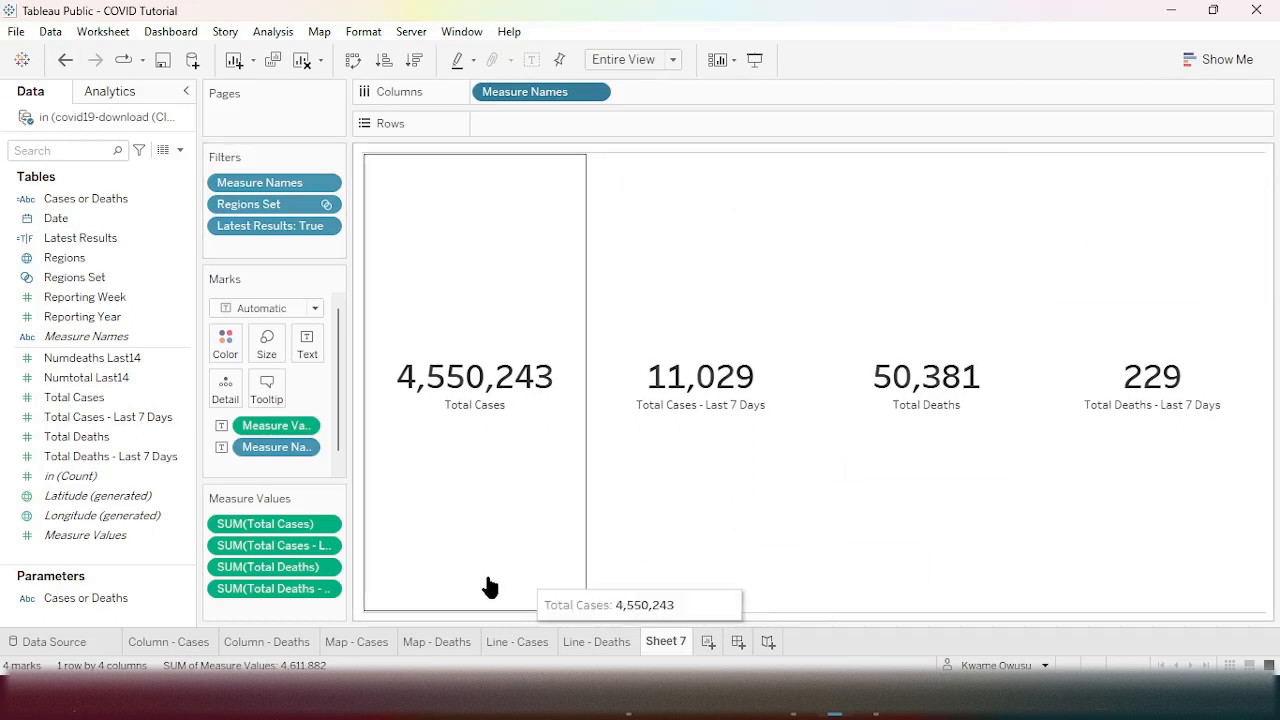
- Set the sheet's row divider pane border to None
{"action": "left_click", "coordinate": [364, 31]}
{"action": "left_click", "coordinate": [418, 194]}
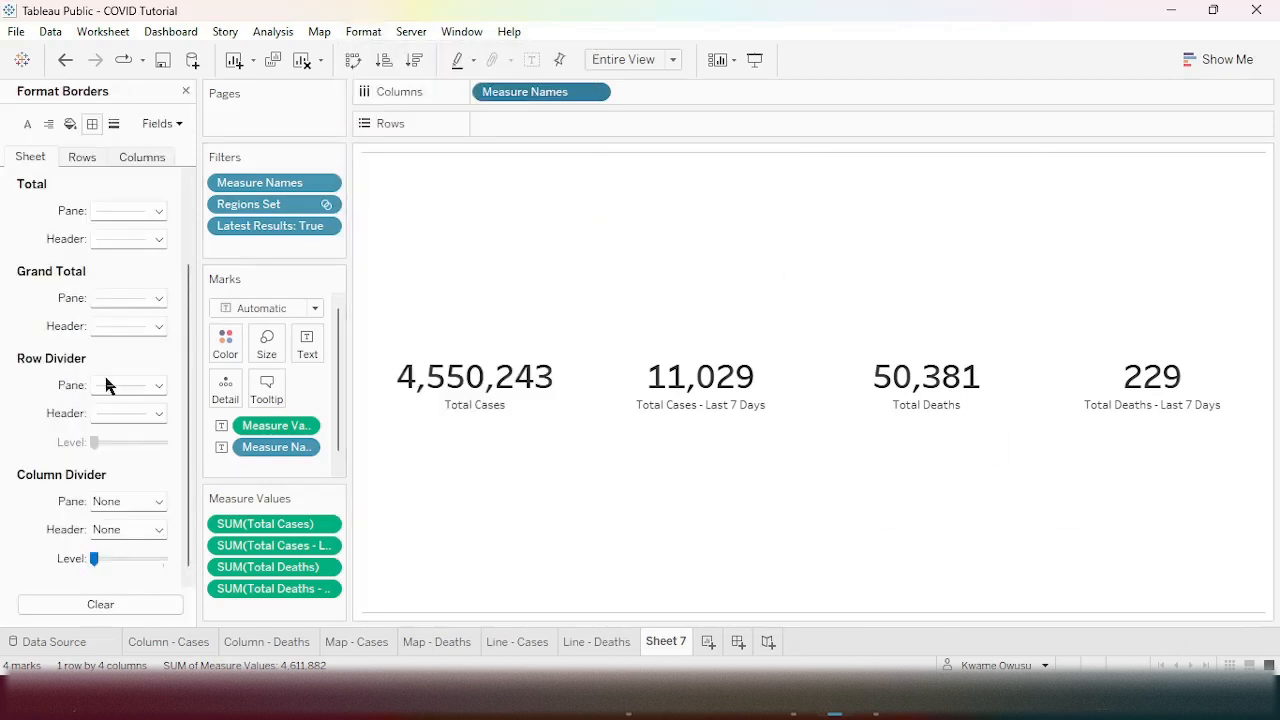
{"action": "left_click", "coordinate": [160, 386]}
{"action": "left_click", "coordinate": [165, 412]}
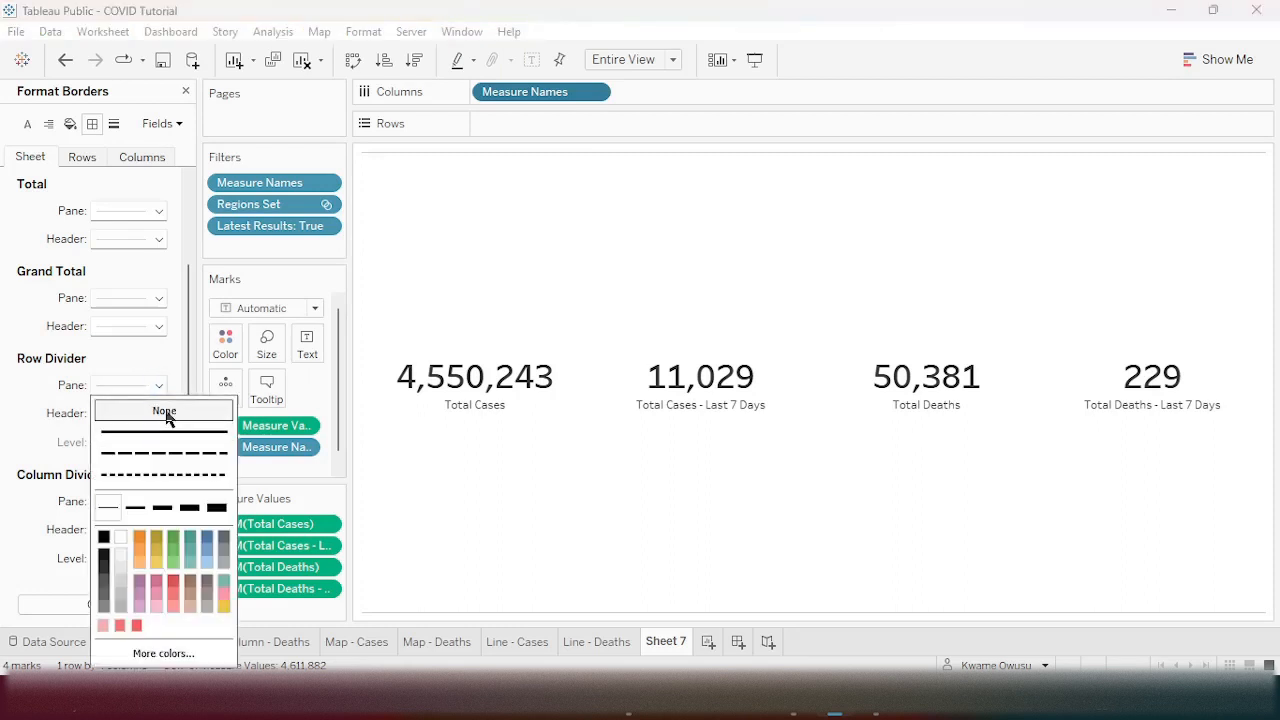
{"action": "left_click", "coordinate": [14, 203]}
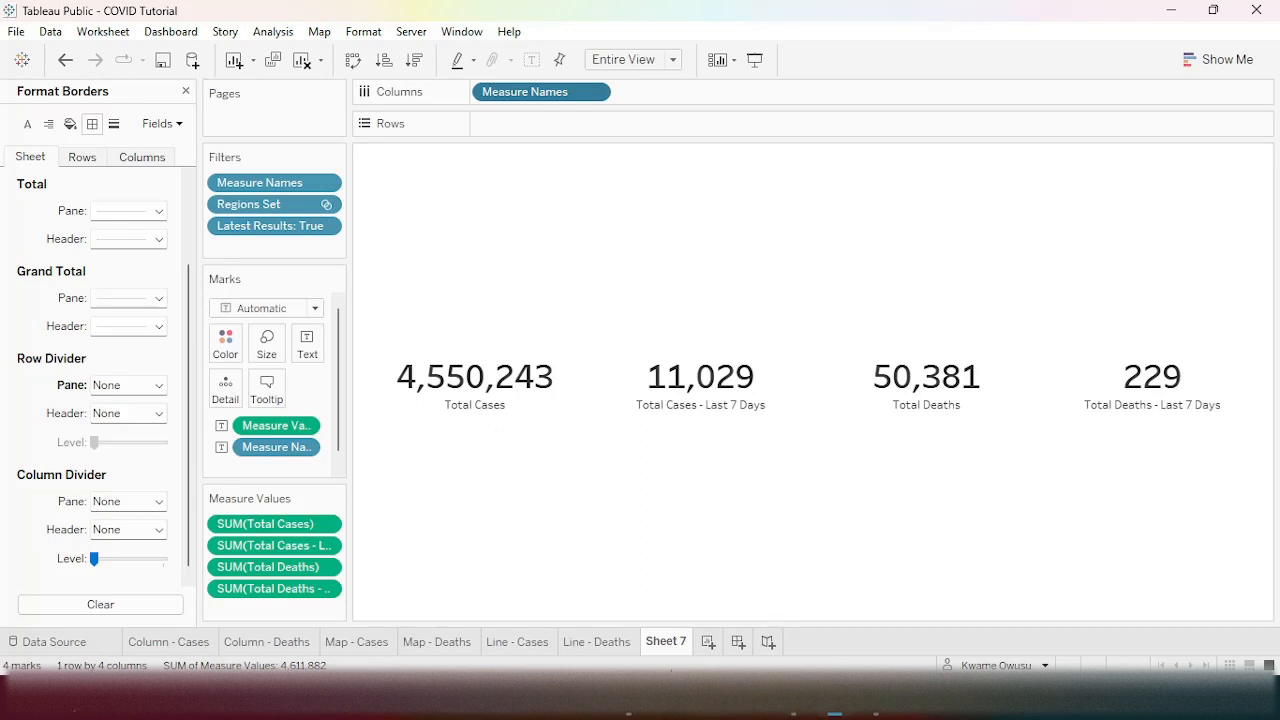
- Rename the summary sheet as Banner and add a new worksheet named Results
{"action": "double_click", "coordinate": [663, 642]}
{"action": "type", "text": "Banner"}
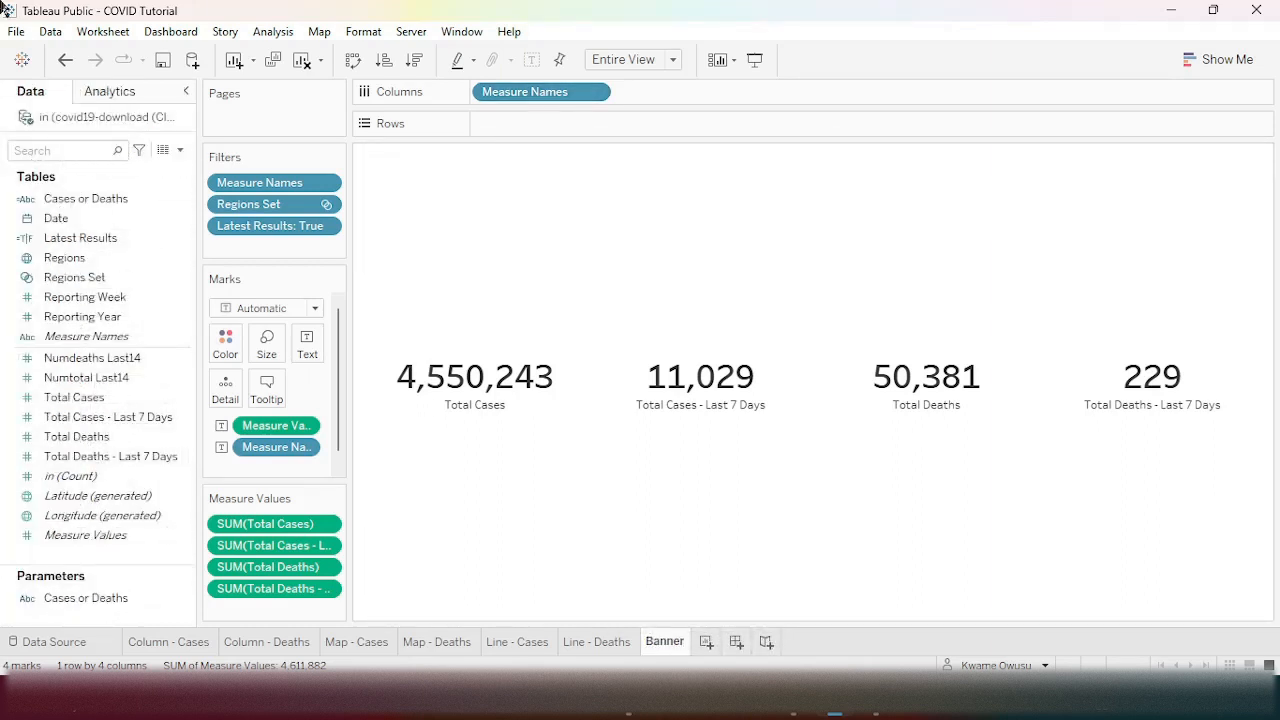
{"action": "left_click", "coordinate": [706, 642]}
{"action": "double_click", "coordinate": [718, 641]}
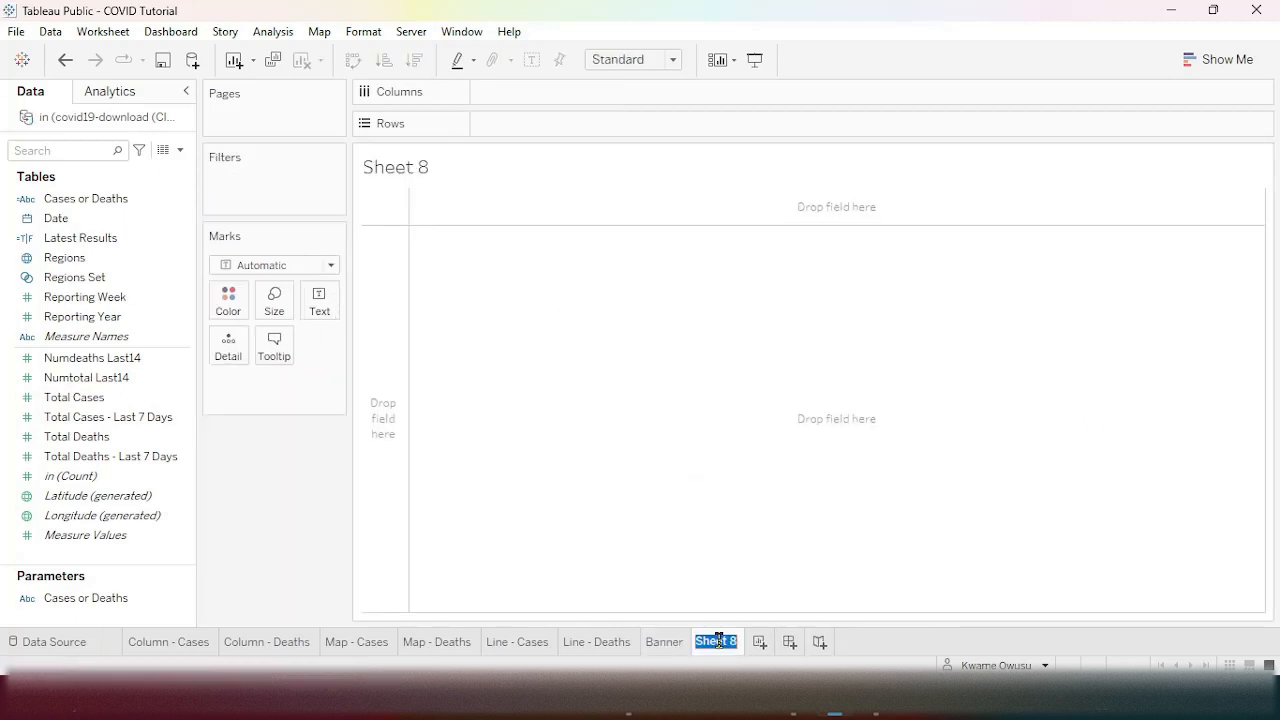
{"action": "type", "text": "Results"}
{"action": "key", "text": "Return"}
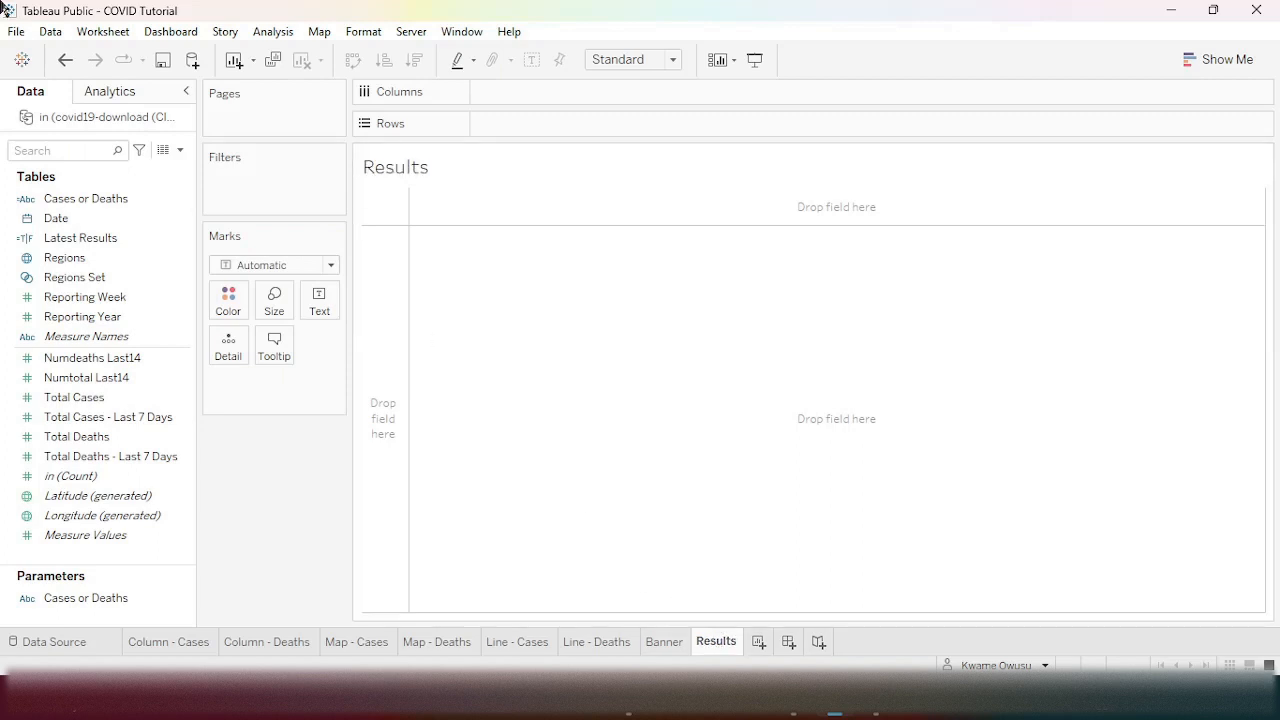
- Add Measure Names as a detail on the Results sheet and make its mark invisible with the smallest size and 0% opacity
{"action": "left_click", "coordinate": [57, 337]}
{"action": "left_click_drag", "start_coordinate": [57, 337], "coordinate": [210, 342]}
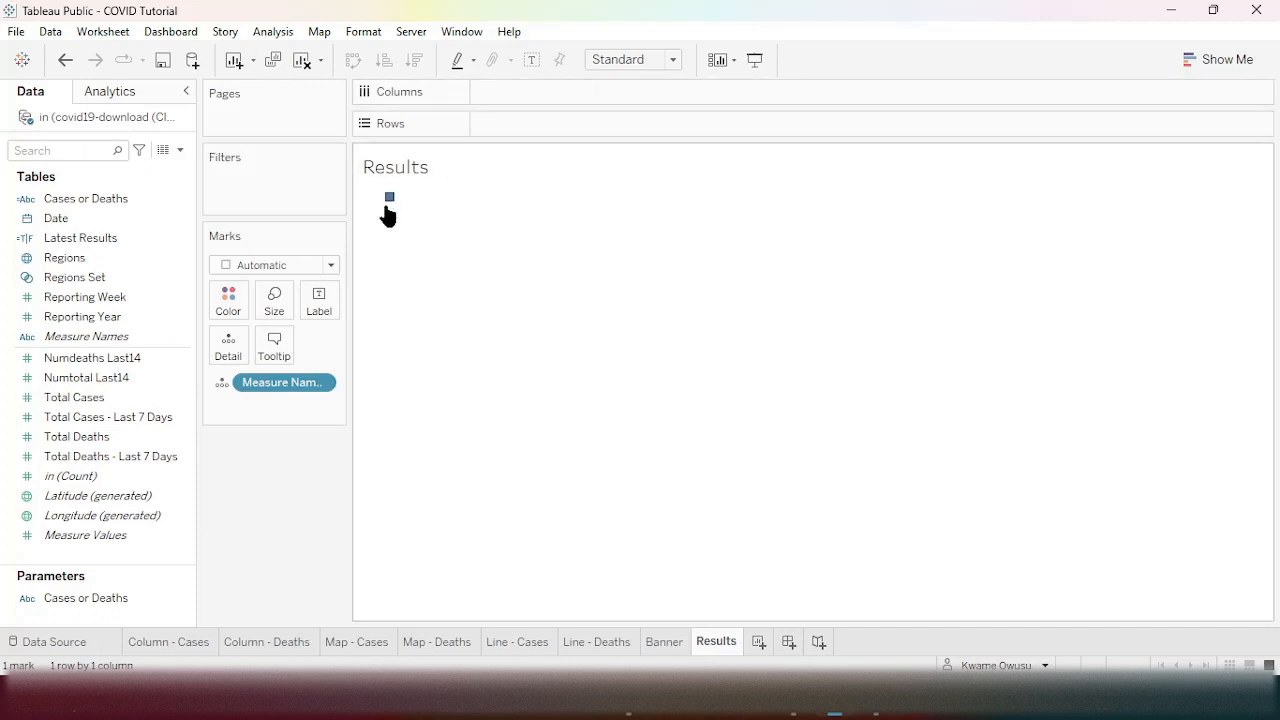
{"action": "left_click", "coordinate": [283, 316]}
{"action": "left_click_drag", "start_coordinate": [309, 351], "coordinate": [262, 358]}
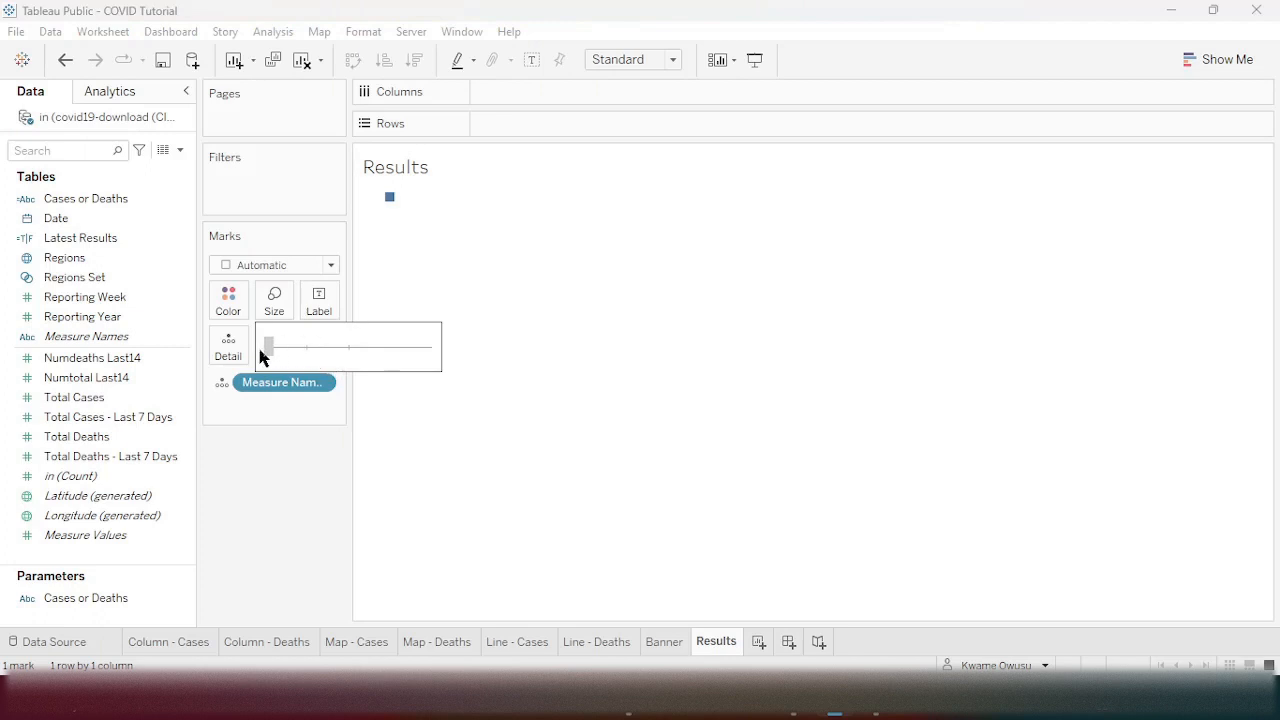
{"action": "left_click", "coordinate": [514, 291]}
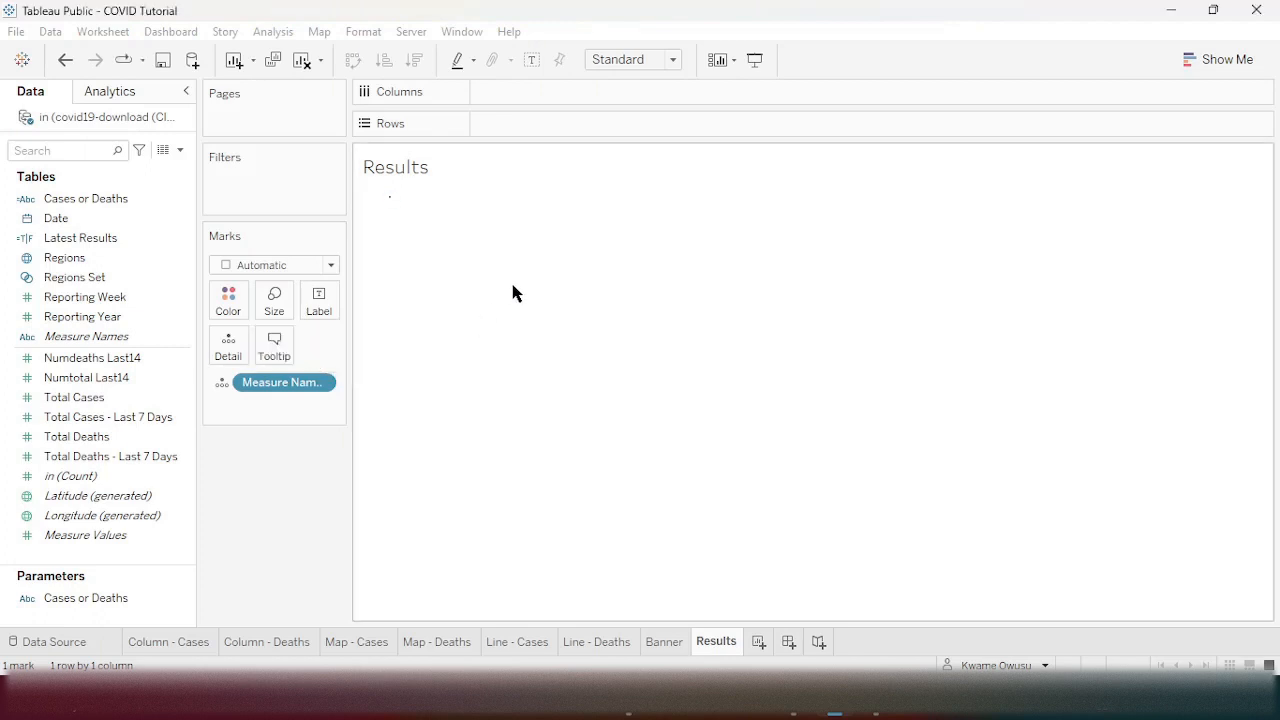
{"action": "left_click", "coordinate": [228, 308]}
{"action": "left_click_drag", "start_coordinate": [320, 517], "coordinate": [222, 527]}
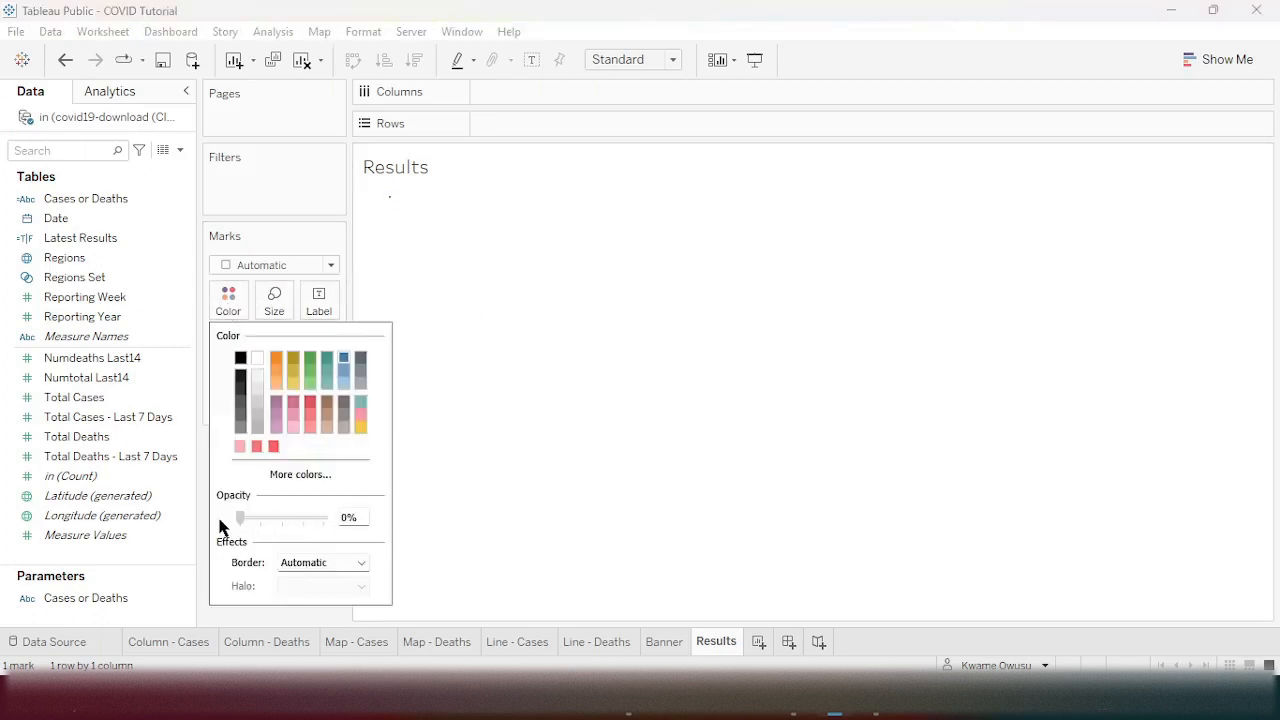
{"action": "left_click", "coordinate": [505, 352]}
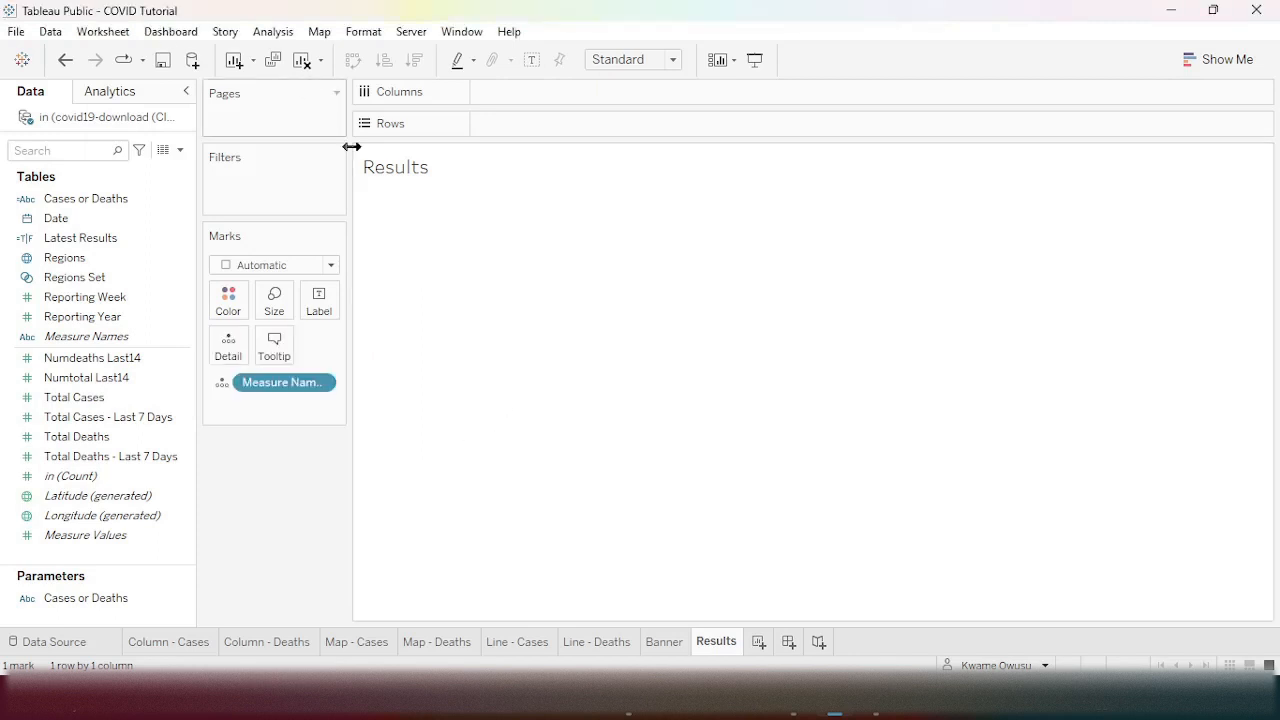
- Replace the sheet title with "Results: Total [Cases/Deaths] for [Region]"
{"action": "double_click", "coordinate": [408, 171]}
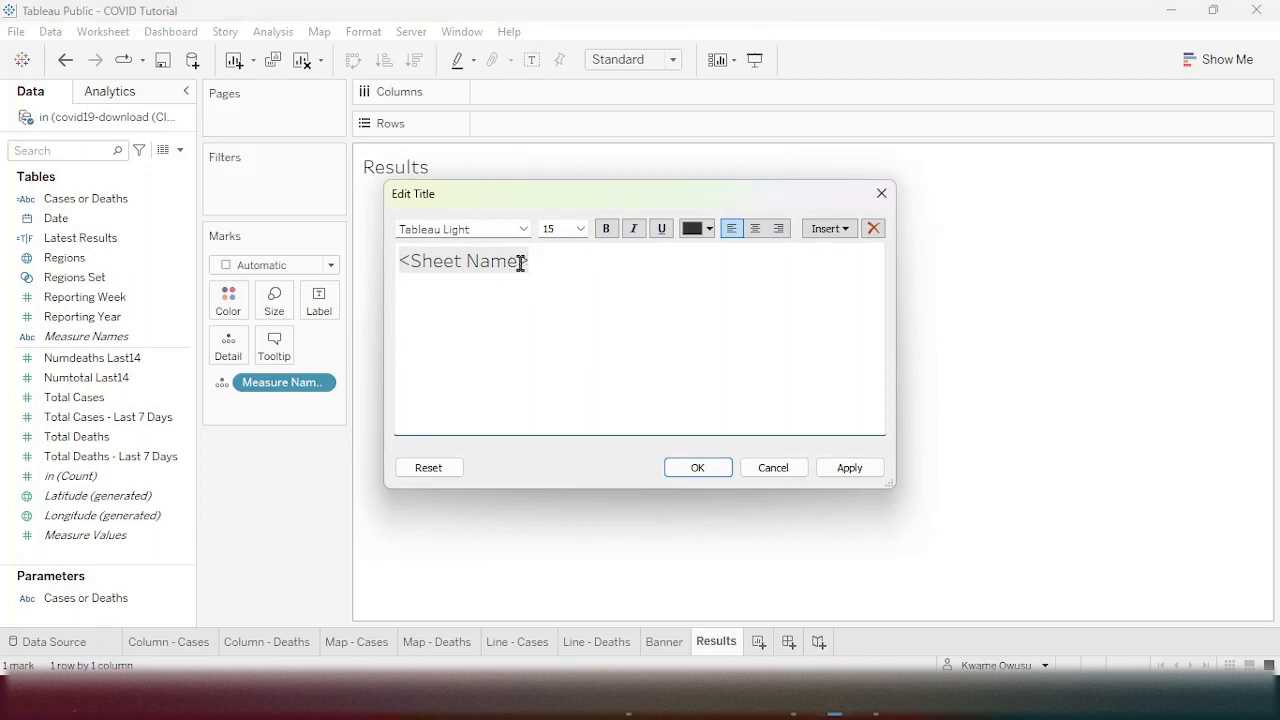
{"action": "left_click_drag", "start_coordinate": [623, 260], "coordinate": [297, 256]}
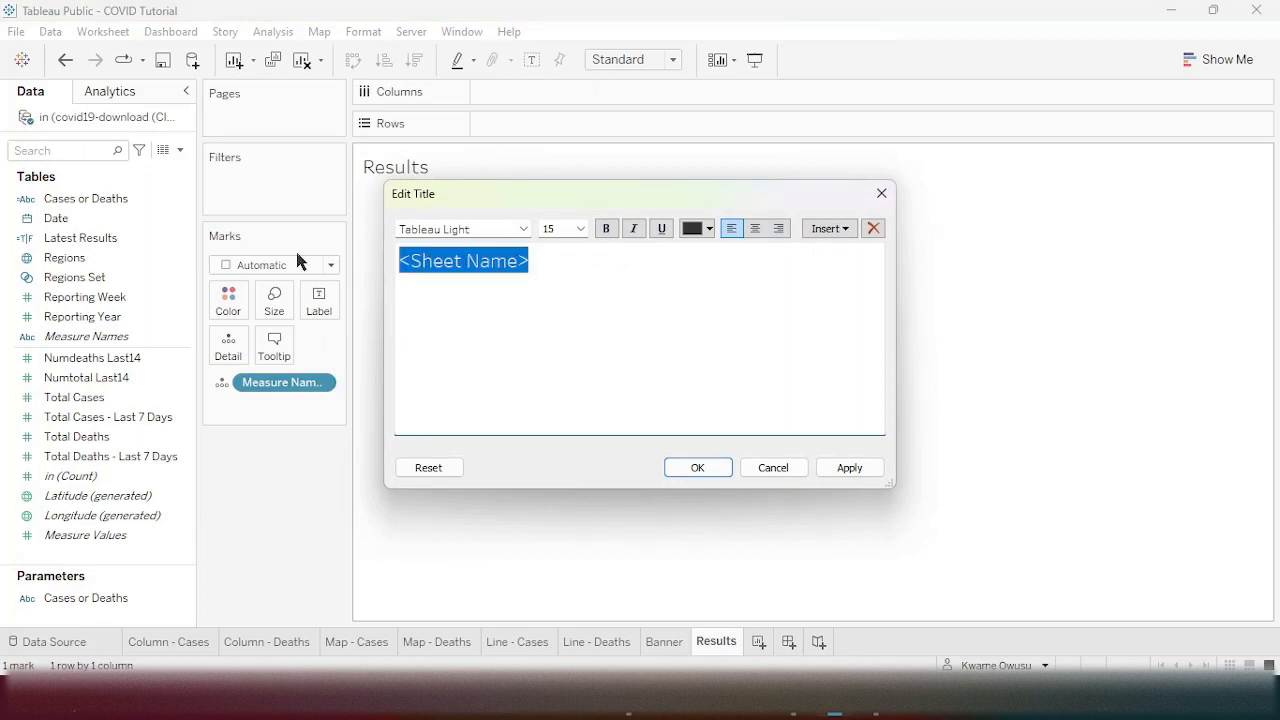
{"action": "type", "text": "Results: Total"}
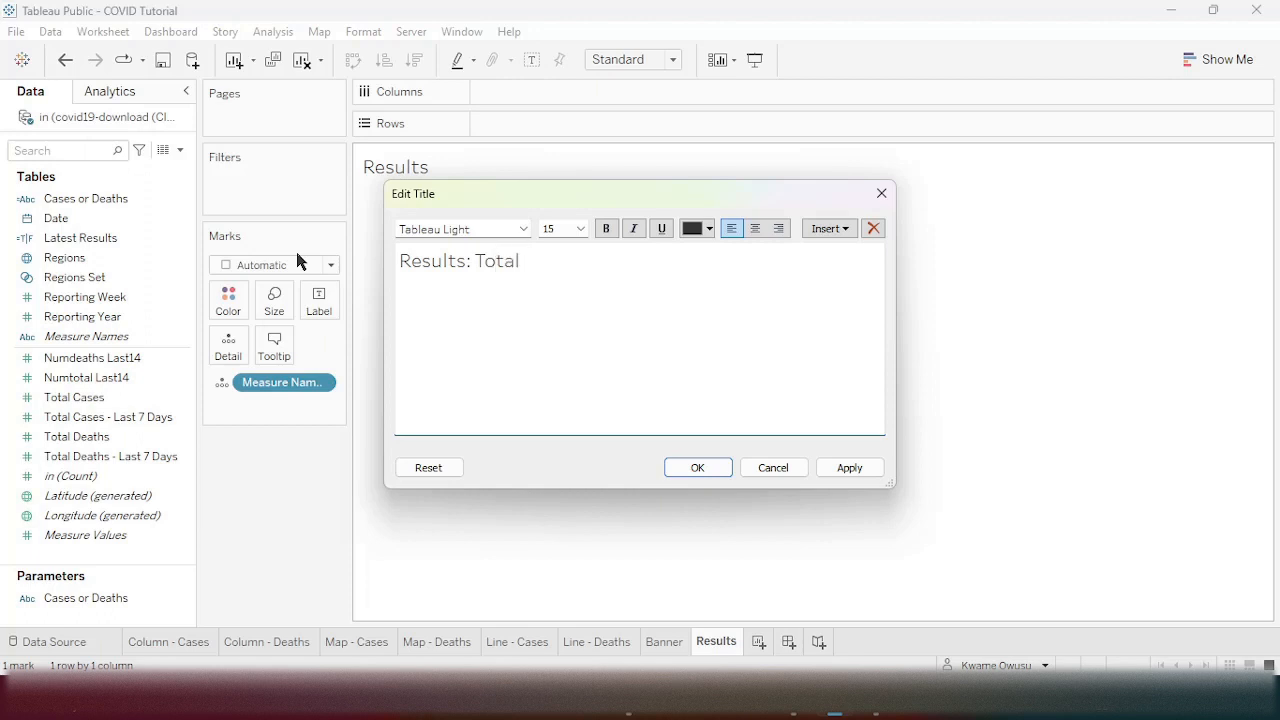
{"action": "type", "text": " [Cases/Deaths"}
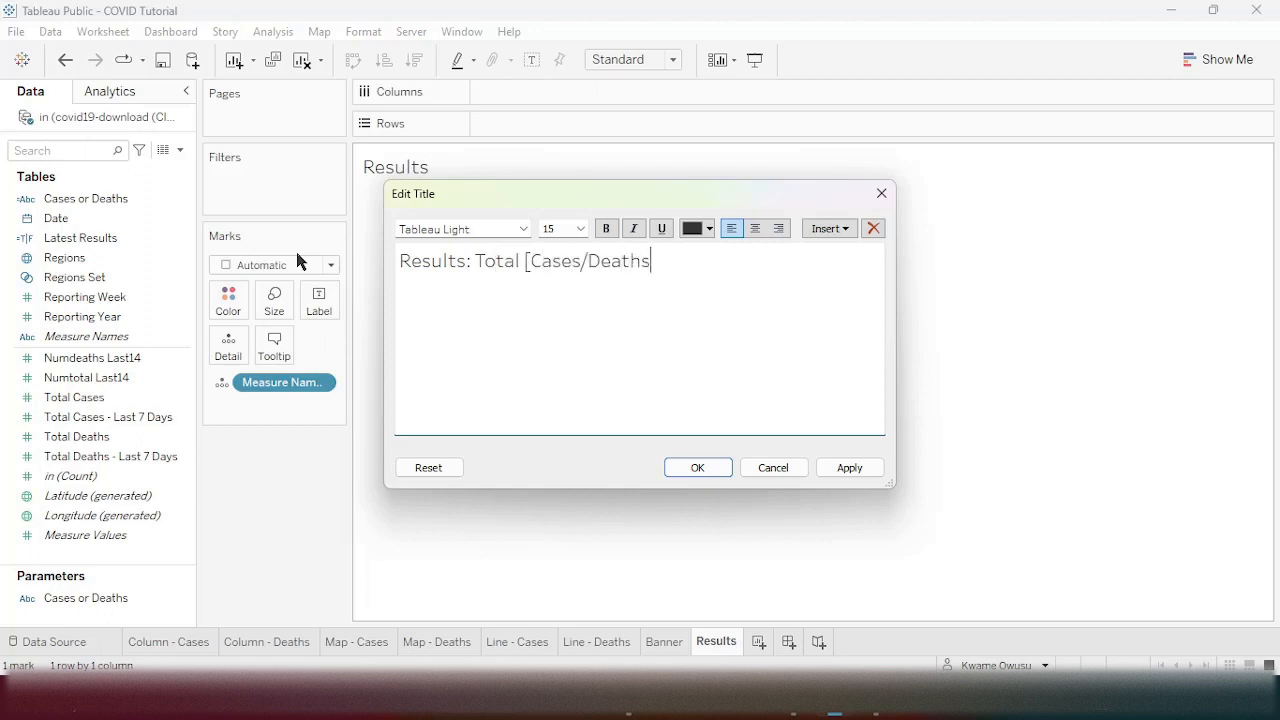
{"action": "type", "text": "] for [Region]"}
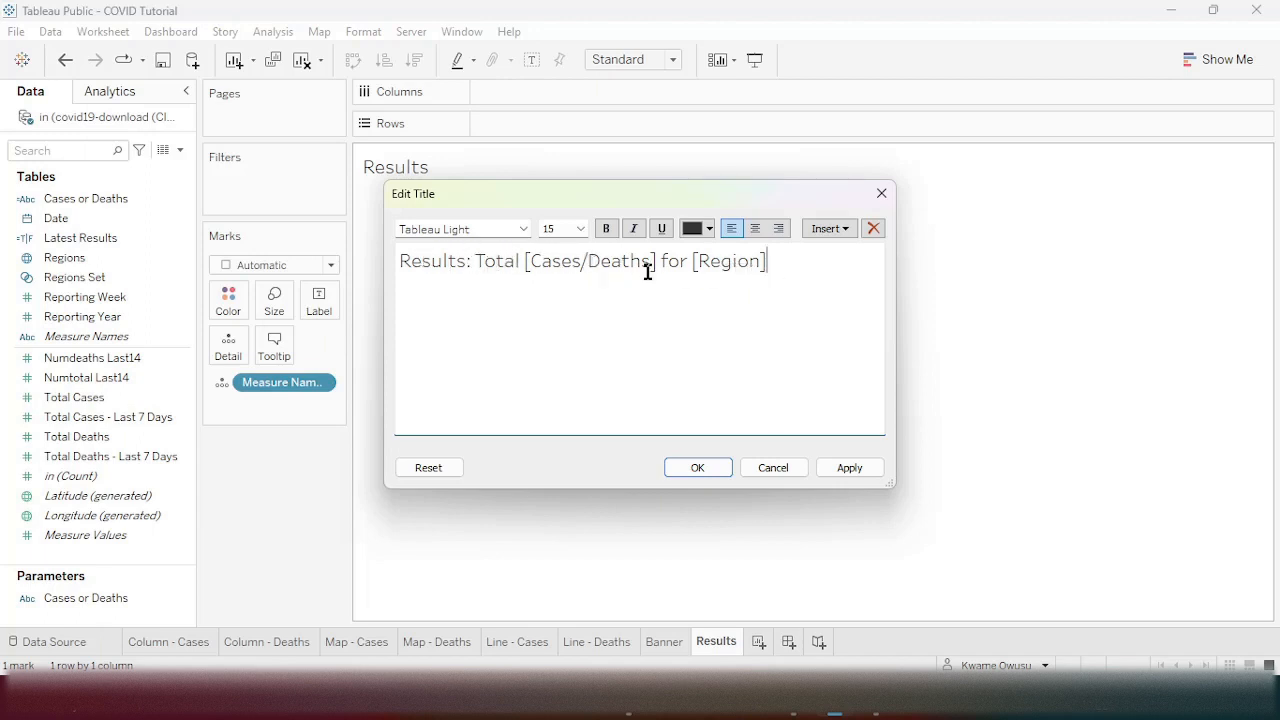
{"action": "left_click", "coordinate": [709, 467]}
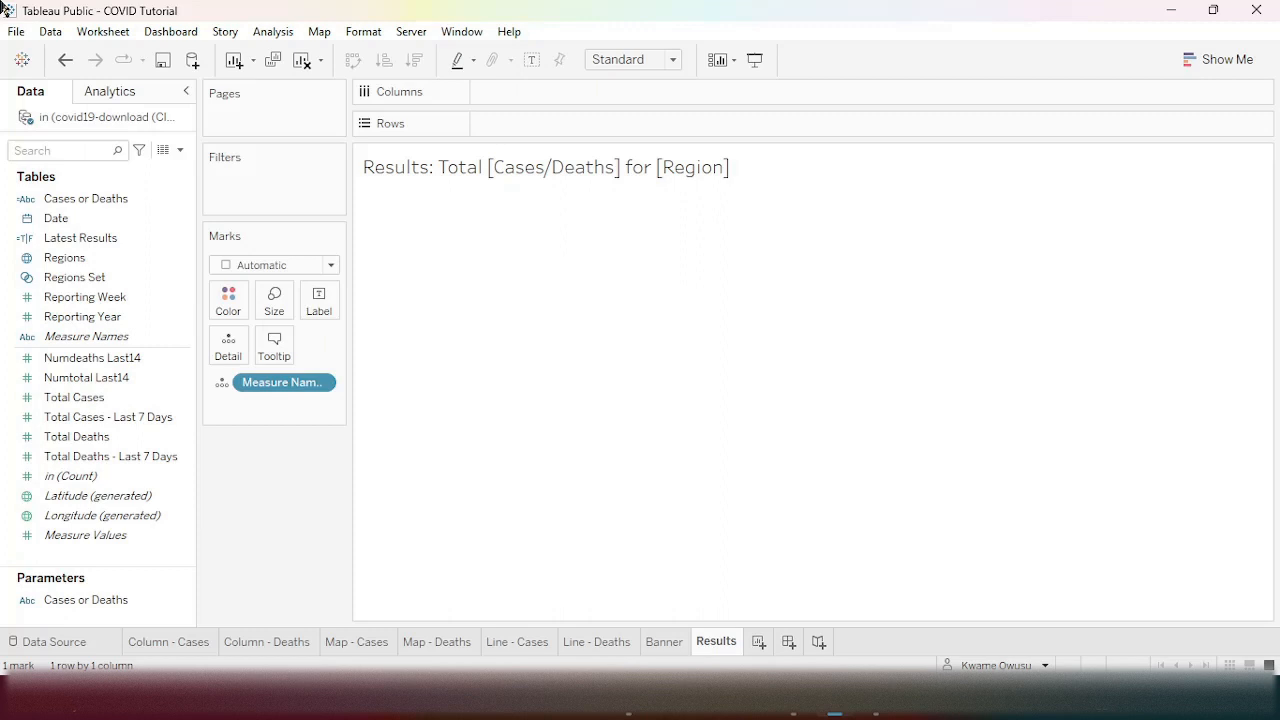
- Add a new worksheet named Footer
{"action": "left_click", "coordinate": [759, 642]}
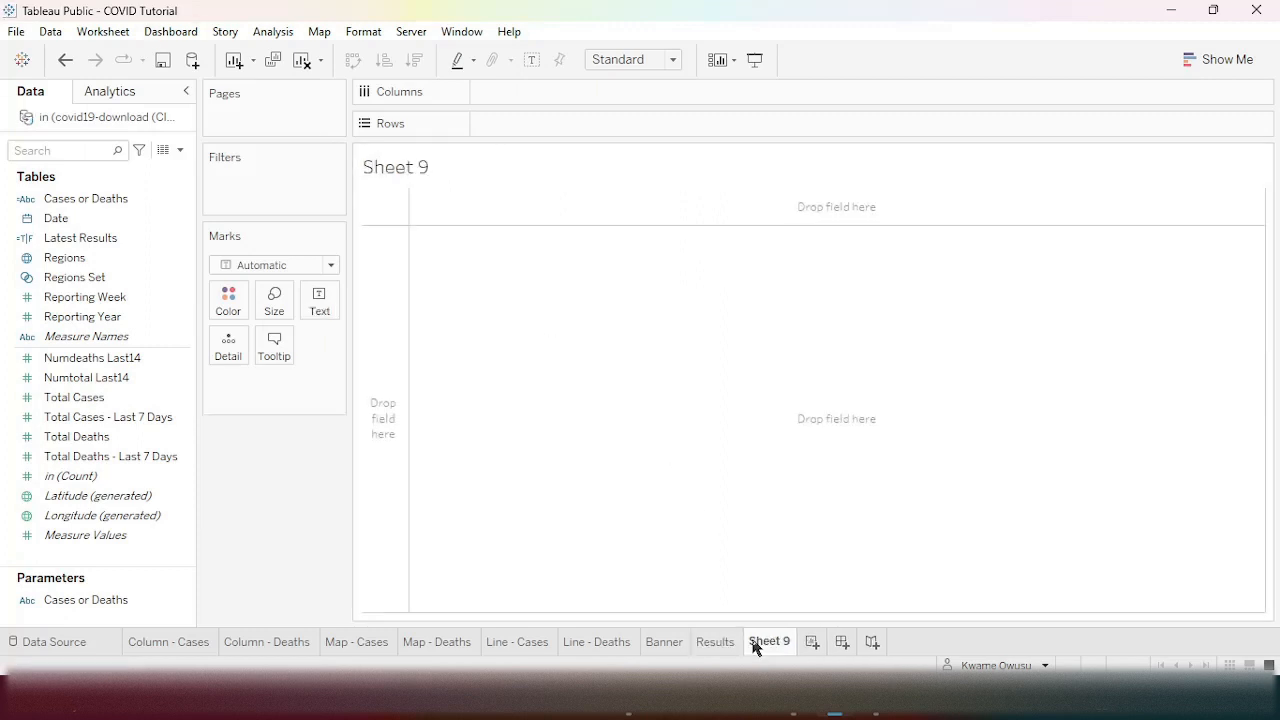
{"action": "double_click", "coordinate": [768, 642]}
{"action": "type", "text": "Footer"}
{"action": "key", "text": "Return"}
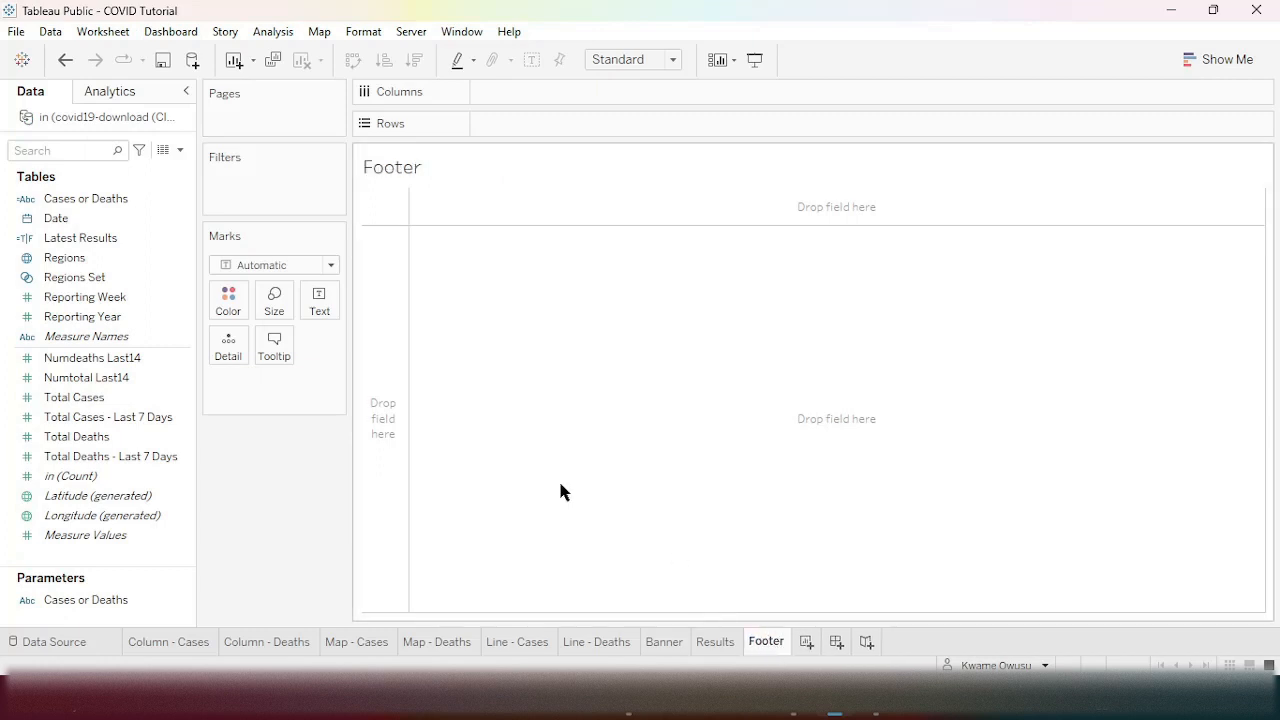
- Create a calculated field named Blank containing an empty string, ""
{"action": "left_click", "coordinate": [180, 151]}
{"action": "left_click", "coordinate": [154, 172]}
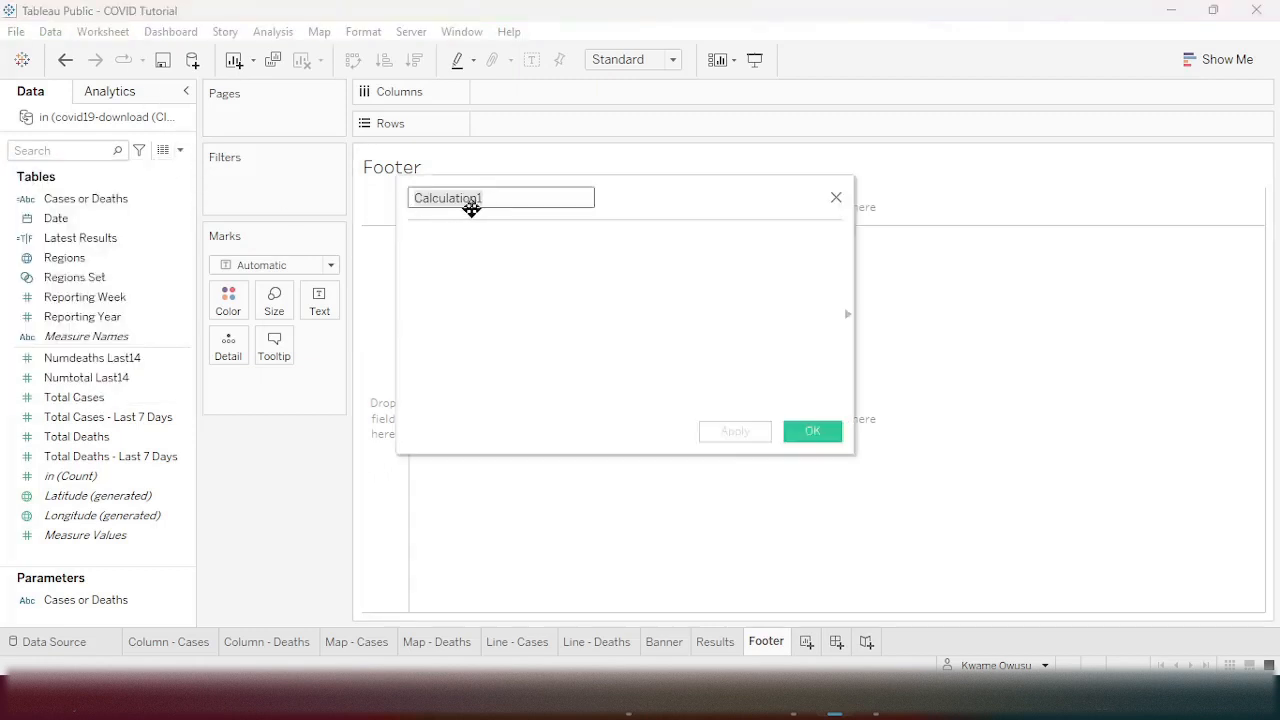
{"action": "left_click", "coordinate": [520, 198]}
{"action": "left_click_drag", "start_coordinate": [520, 198], "coordinate": [314, 197]}
{"action": "type", "text": "Blank"}
{"action": "left_click", "coordinate": [520, 260]}
{"action": "type", "text": "\"\""}
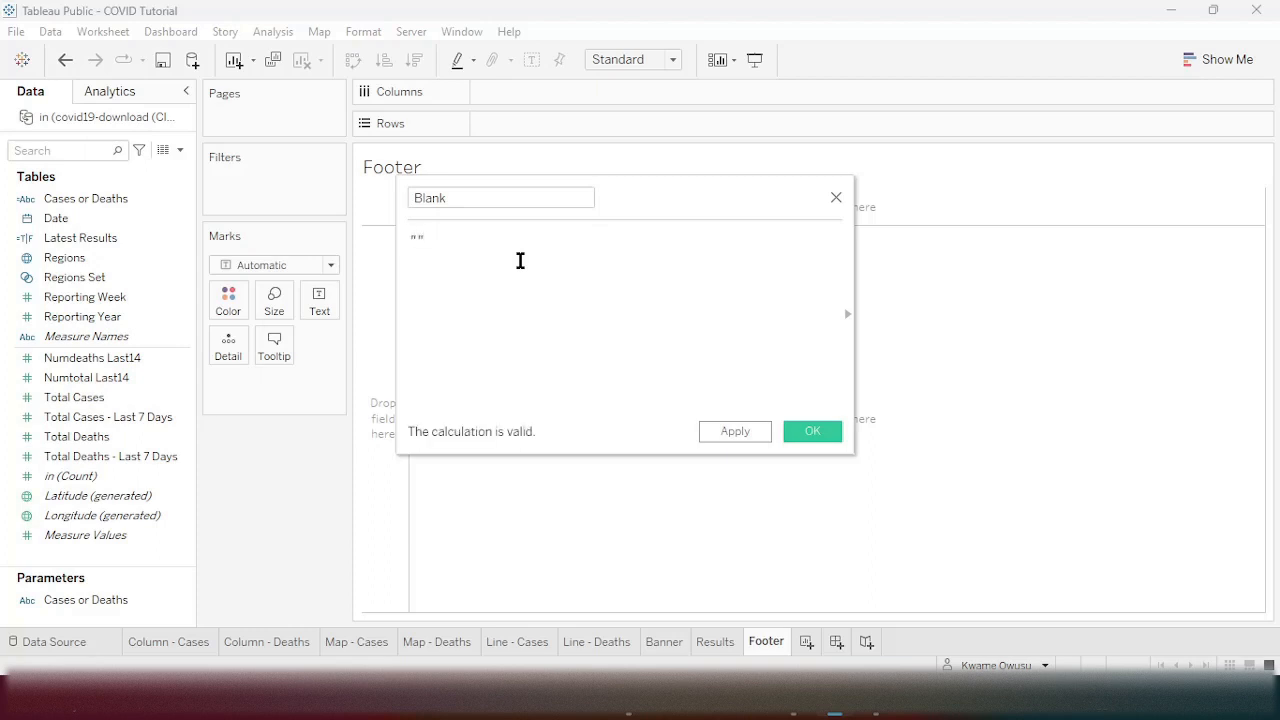
{"action": "left_click", "coordinate": [812, 431]}
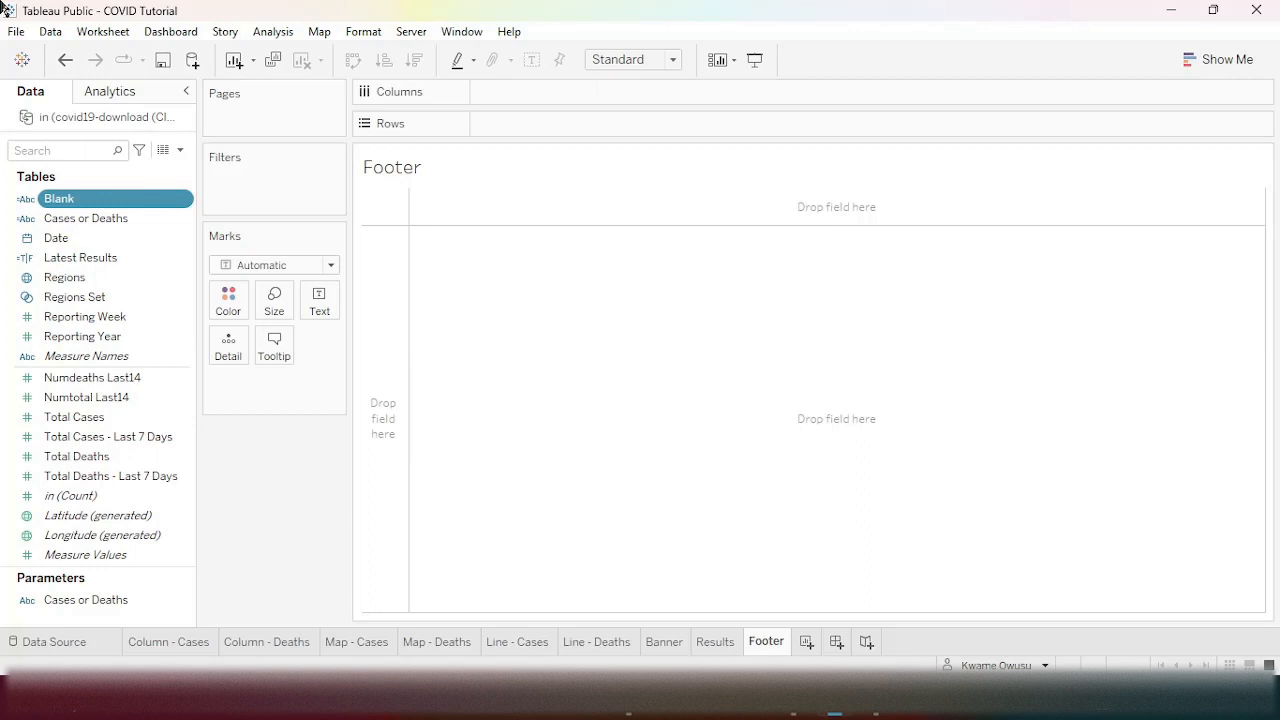
- Replace the Footer sheet's title text with "Datasource: <Data Source Name> as of", inserting the data source name as a dynamic field
{"action": "double_click", "coordinate": [414, 177]}
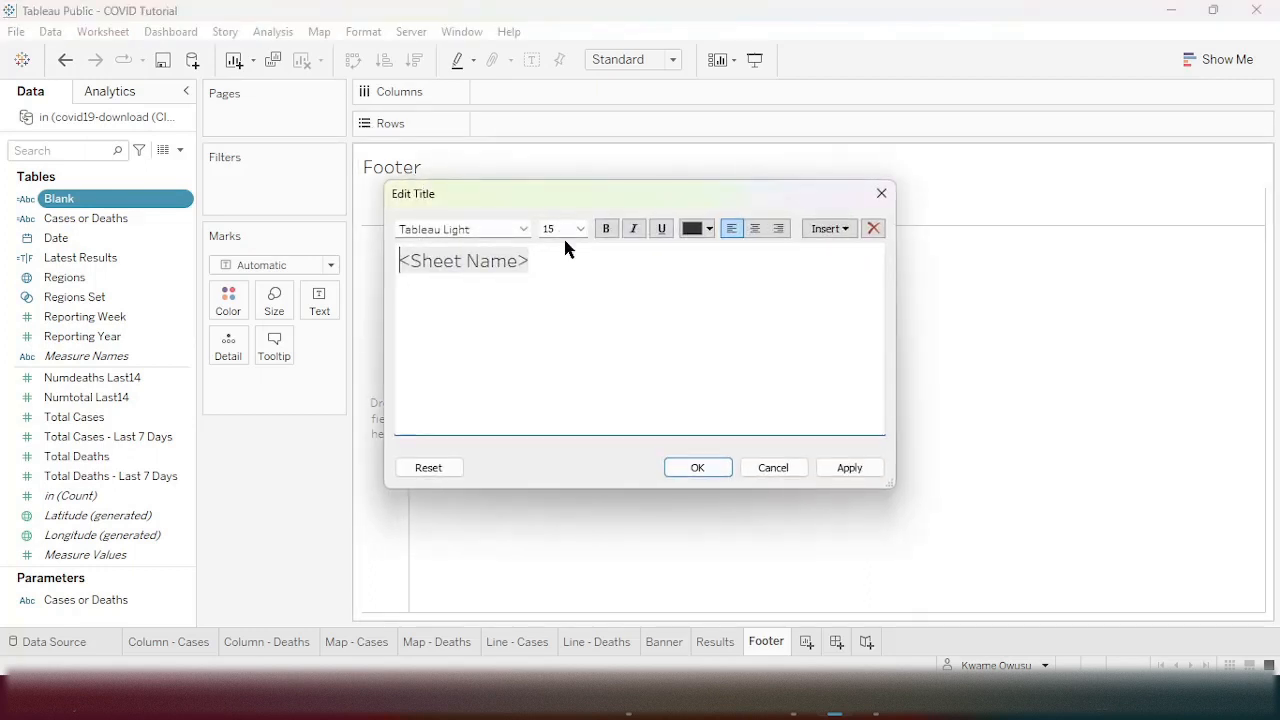
{"action": "left_click_drag", "start_coordinate": [663, 269], "coordinate": [168, 266]}
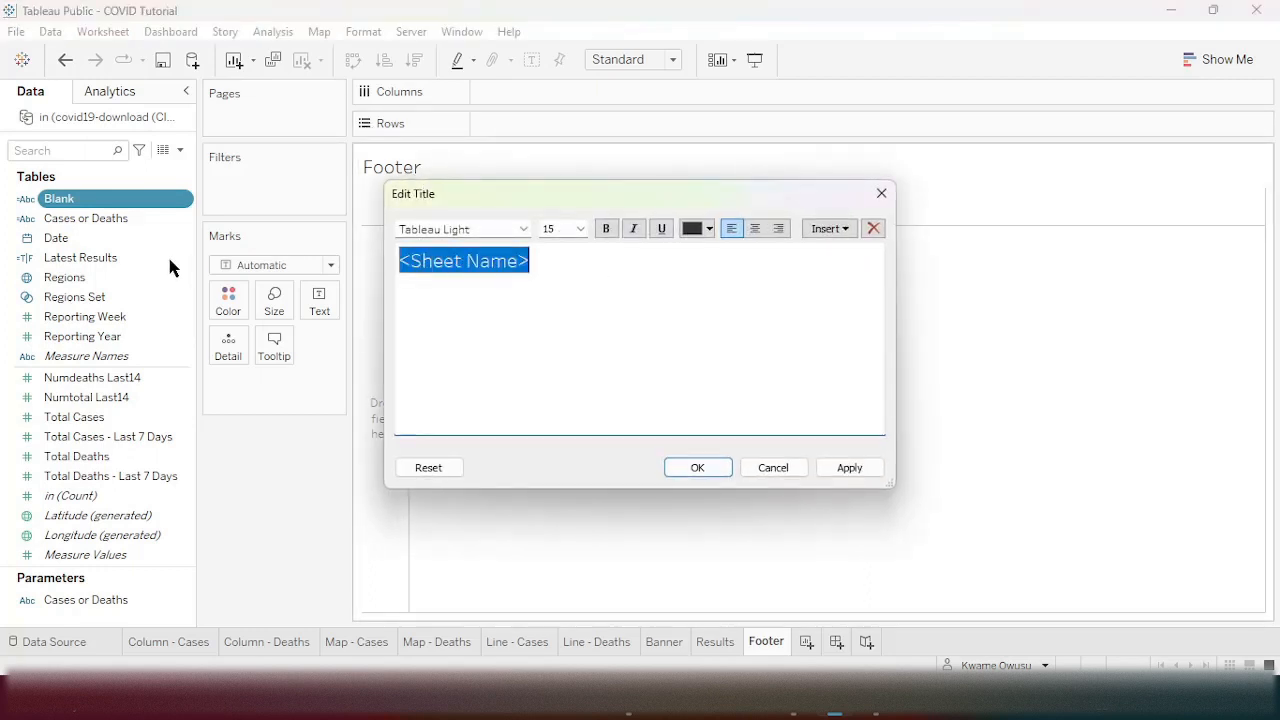
{"action": "type", "text": "Datasource"}
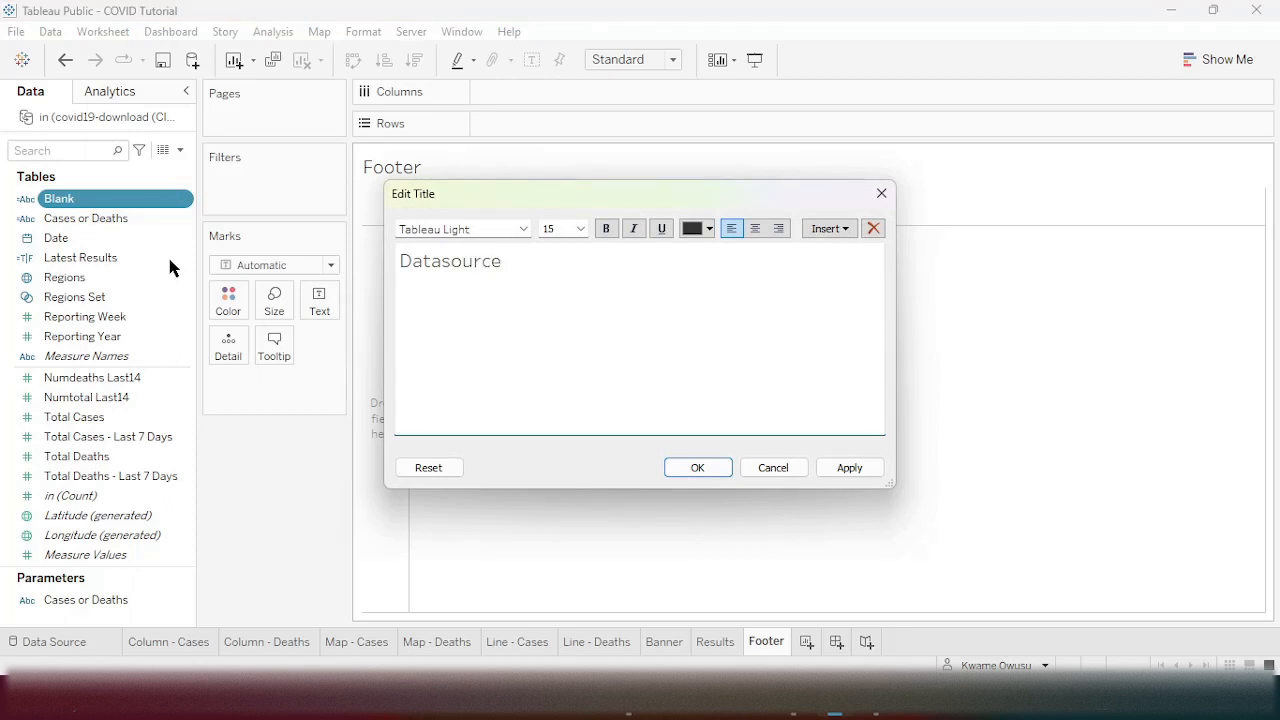
{"action": "type", "text": ":"}
{"action": "left_click", "coordinate": [846, 230]}
{"action": "left_click", "coordinate": [890, 256]}
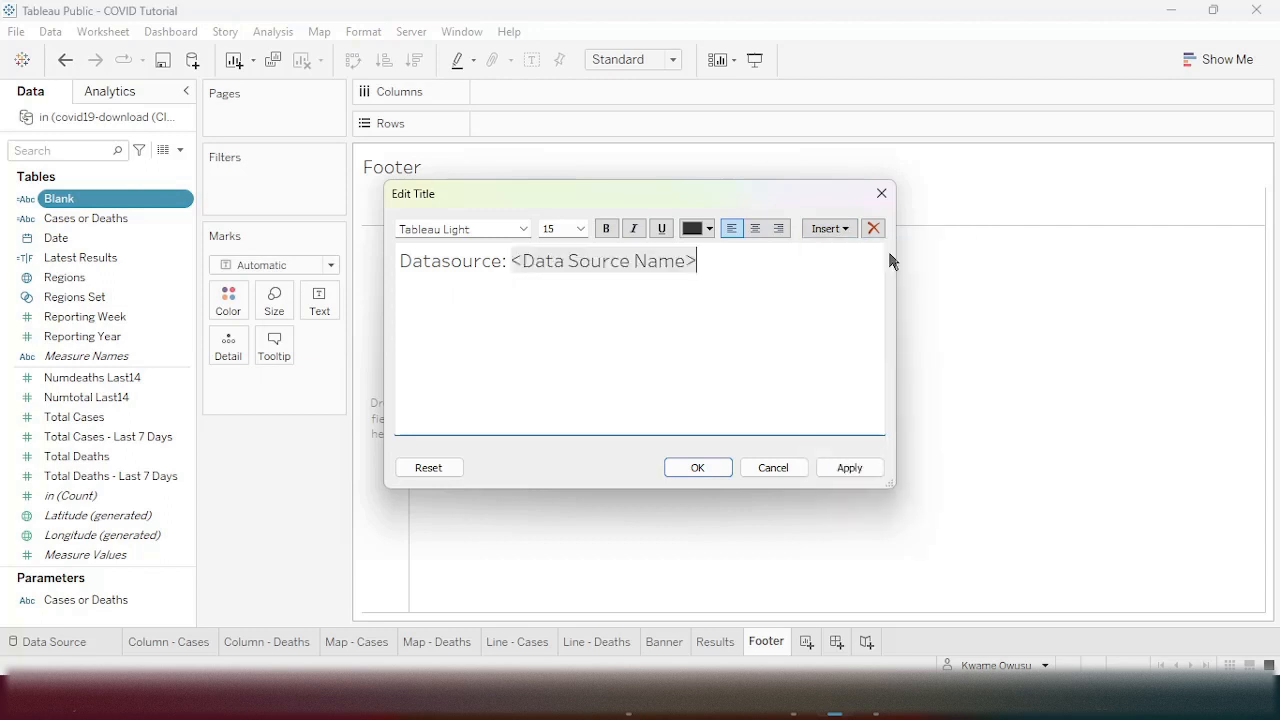
{"action": "type", "text": "as of"}
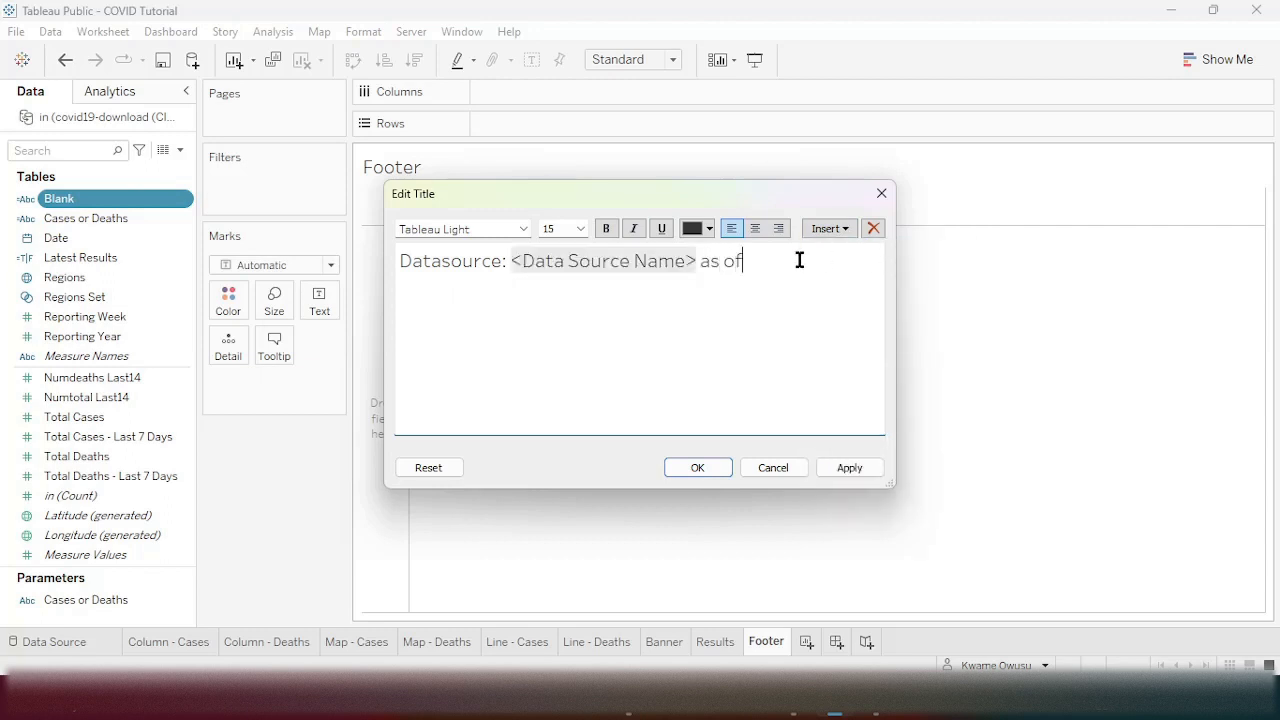
- Append the data update time to the Footer sheet title and format the whole title as size 8, italic and right-aligned
{"action": "left_click", "coordinate": [846, 230]}
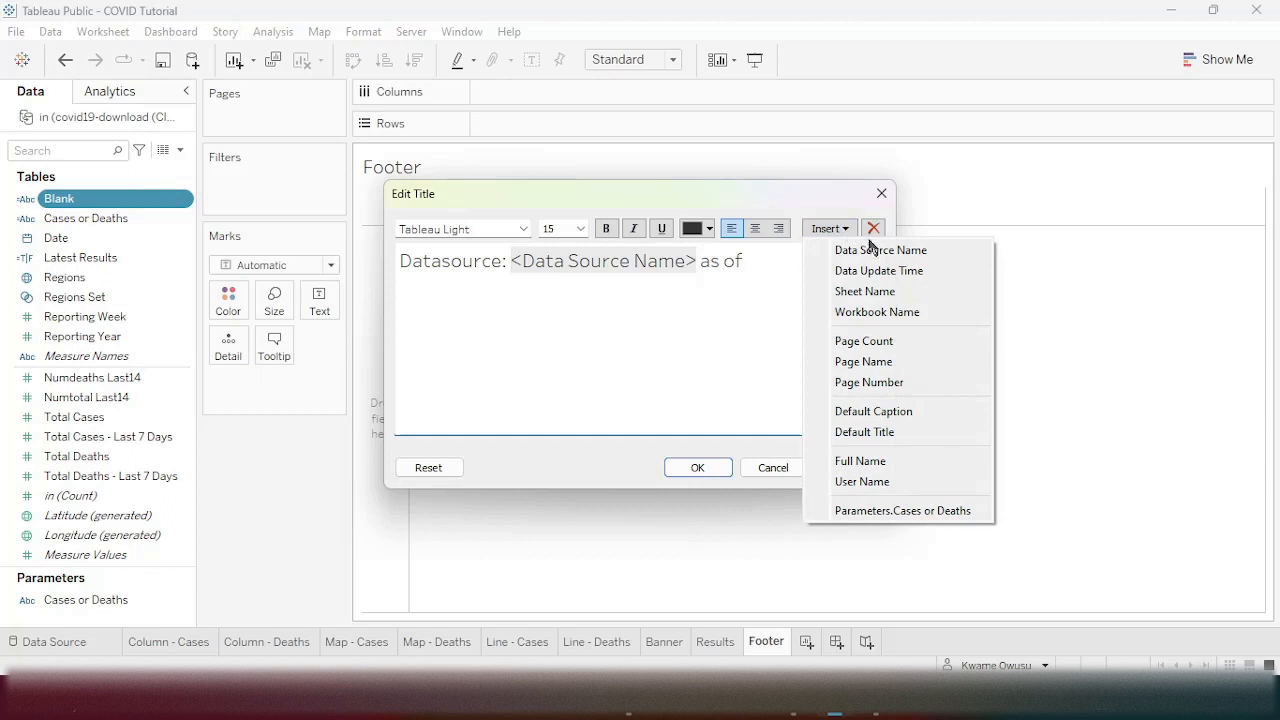
{"action": "left_click", "coordinate": [931, 271]}
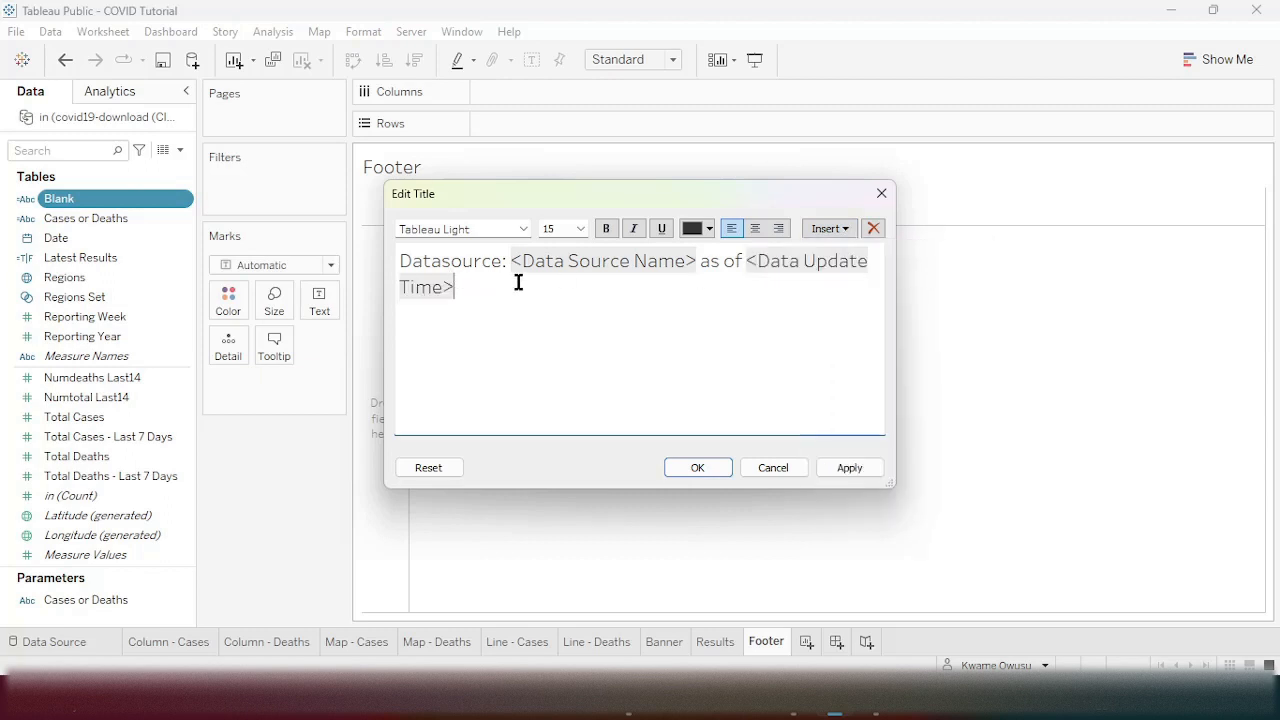
{"action": "left_click_drag", "start_coordinate": [460, 287], "coordinate": [357, 252]}
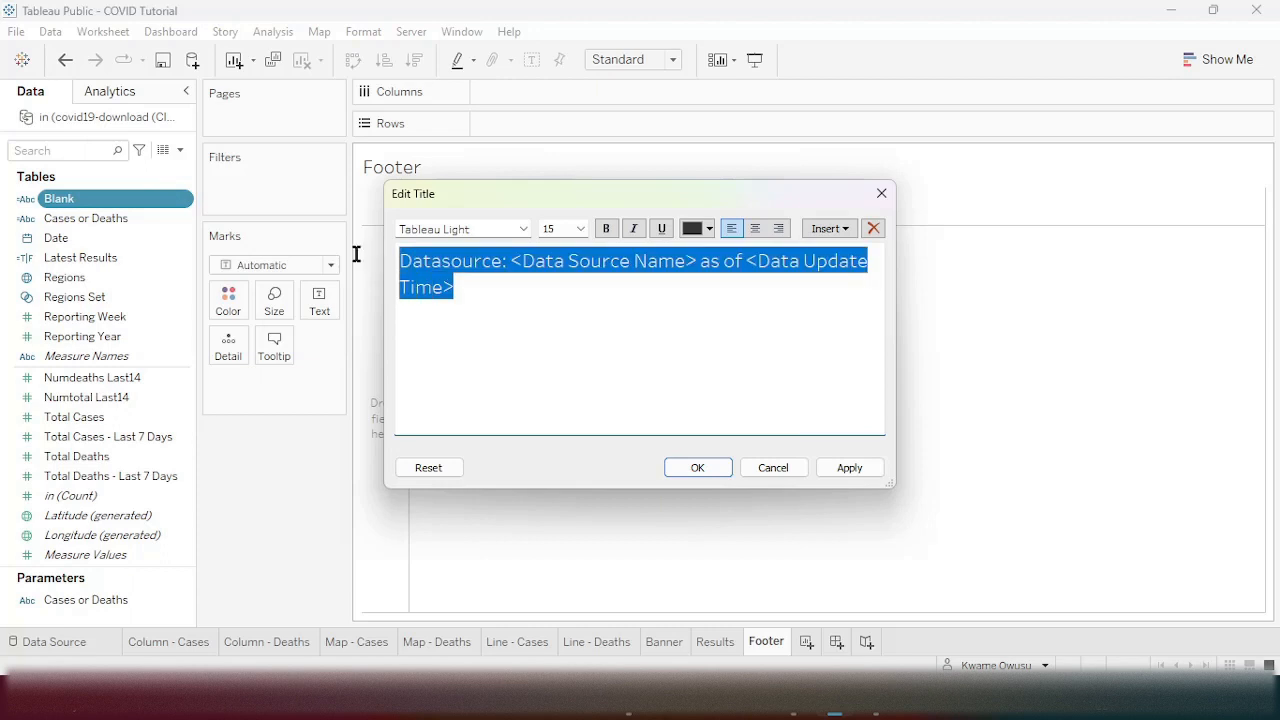
{"action": "left_click", "coordinate": [580, 229]}
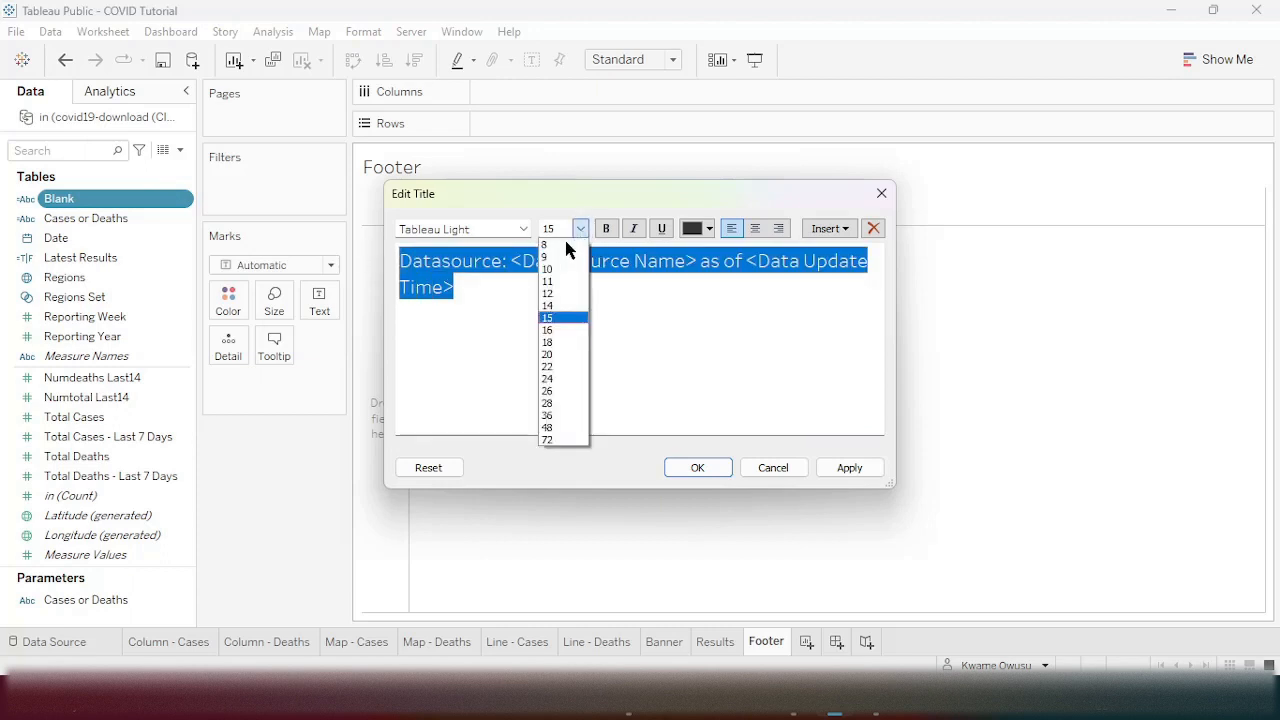
{"action": "left_click", "coordinate": [556, 246]}
{"action": "key", "text": "ctrl+i"}
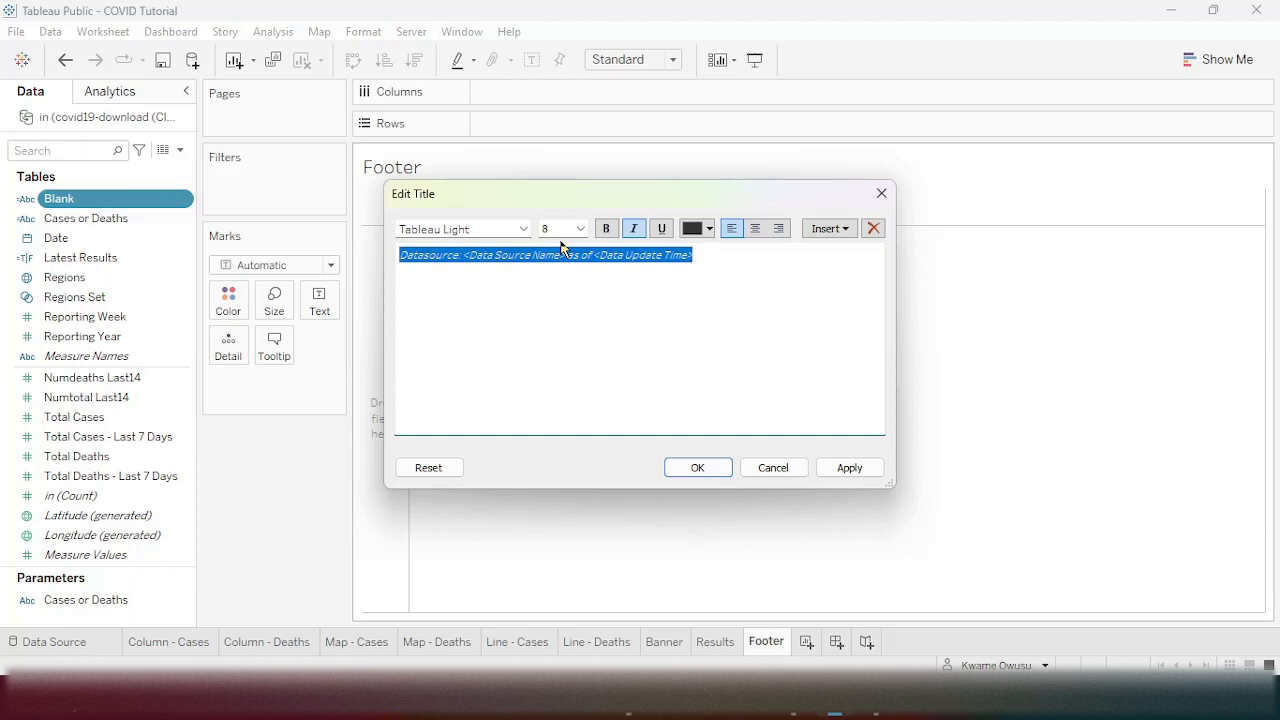
{"action": "left_click", "coordinate": [780, 229]}
{"action": "left_click", "coordinate": [767, 356]}
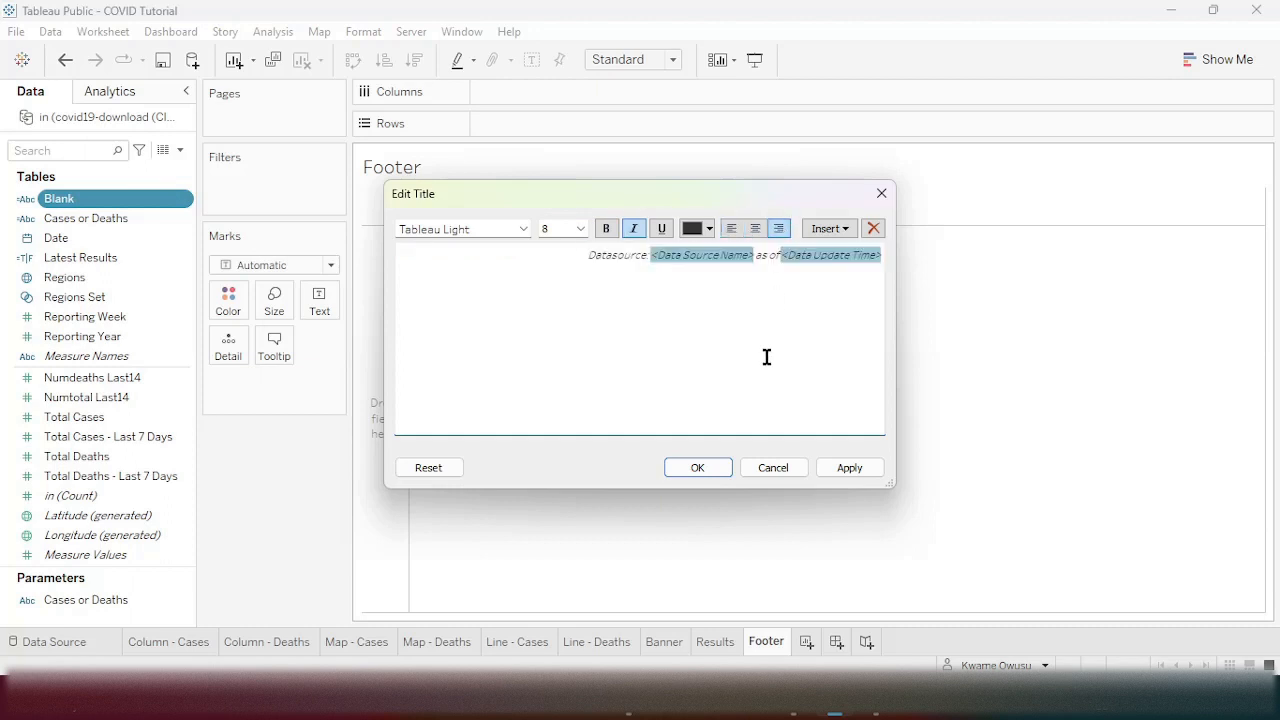
{"action": "left_click", "coordinate": [698, 470]}
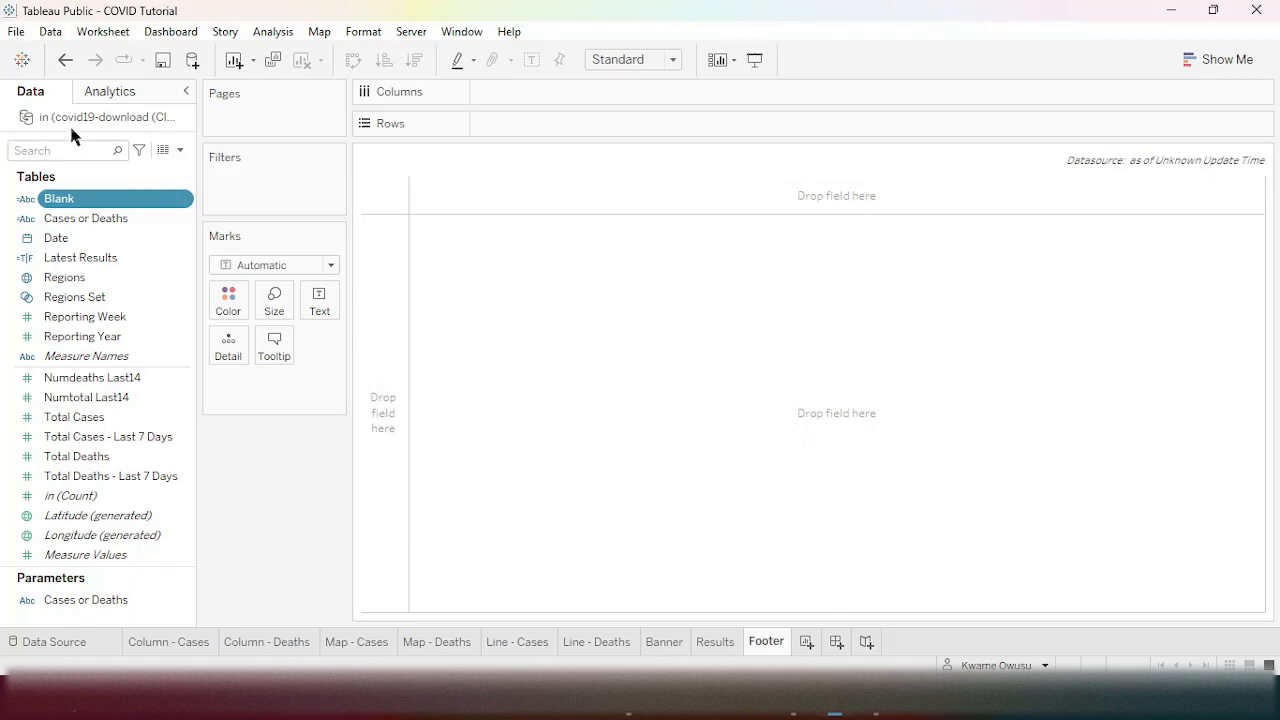
- Assign the Blank field to the Text mark of the Footer sheet
{"action": "left_click_drag", "start_coordinate": [78, 204], "coordinate": [308, 300]}
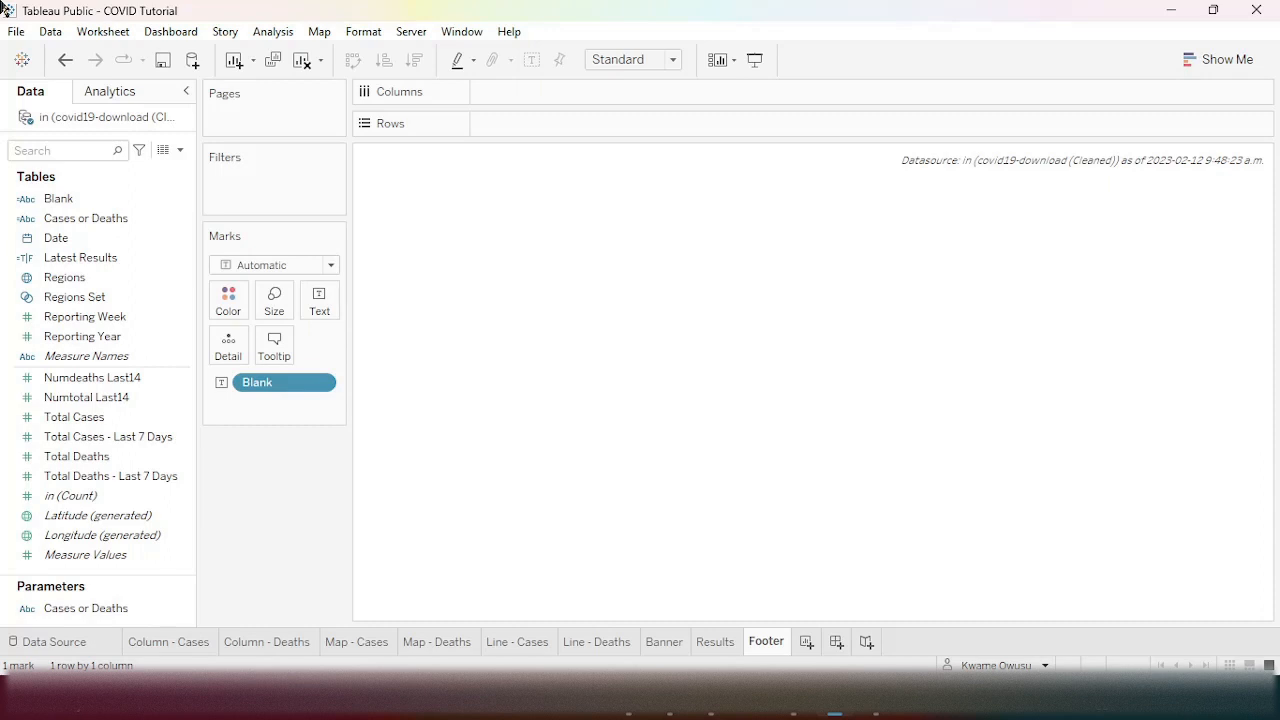
- Create a new dashboard and name it COVID Tracker
{"action": "left_click", "coordinate": [838, 645]}
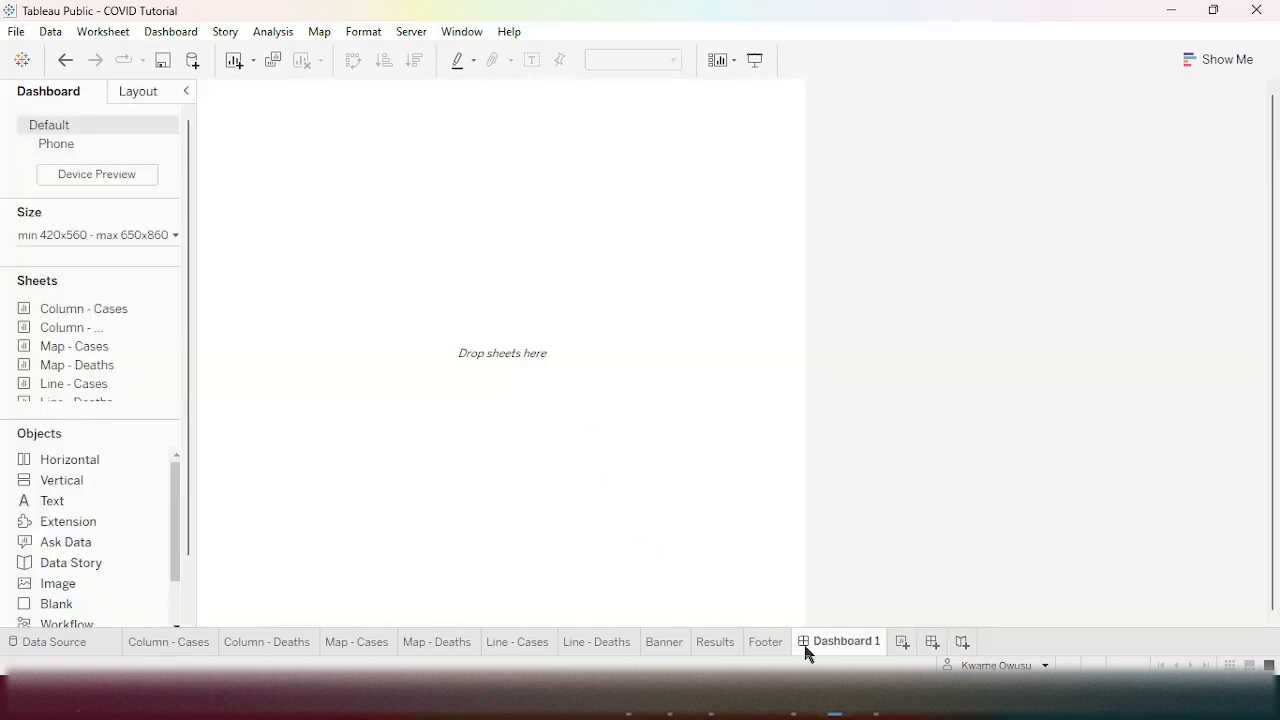
{"action": "double_click", "coordinate": [831, 645]}
{"action": "type", "text": "COVID Tracker"}
{"action": "key", "text": "Return"}
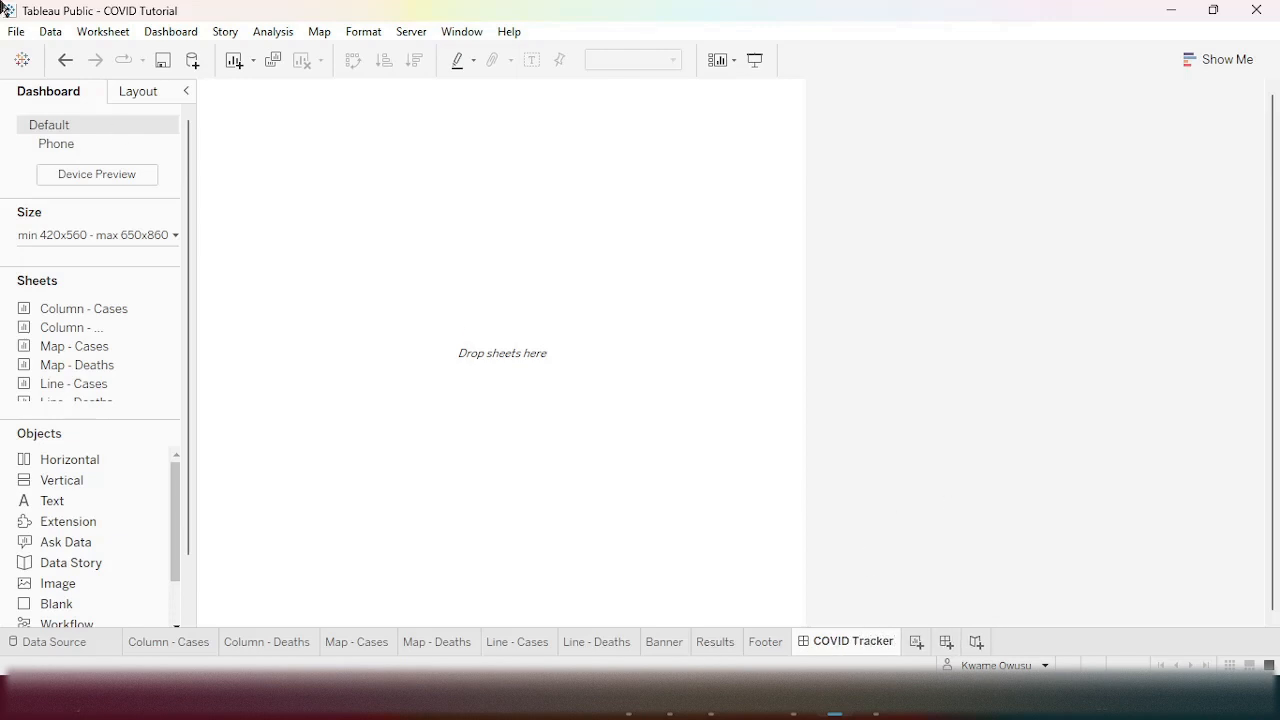
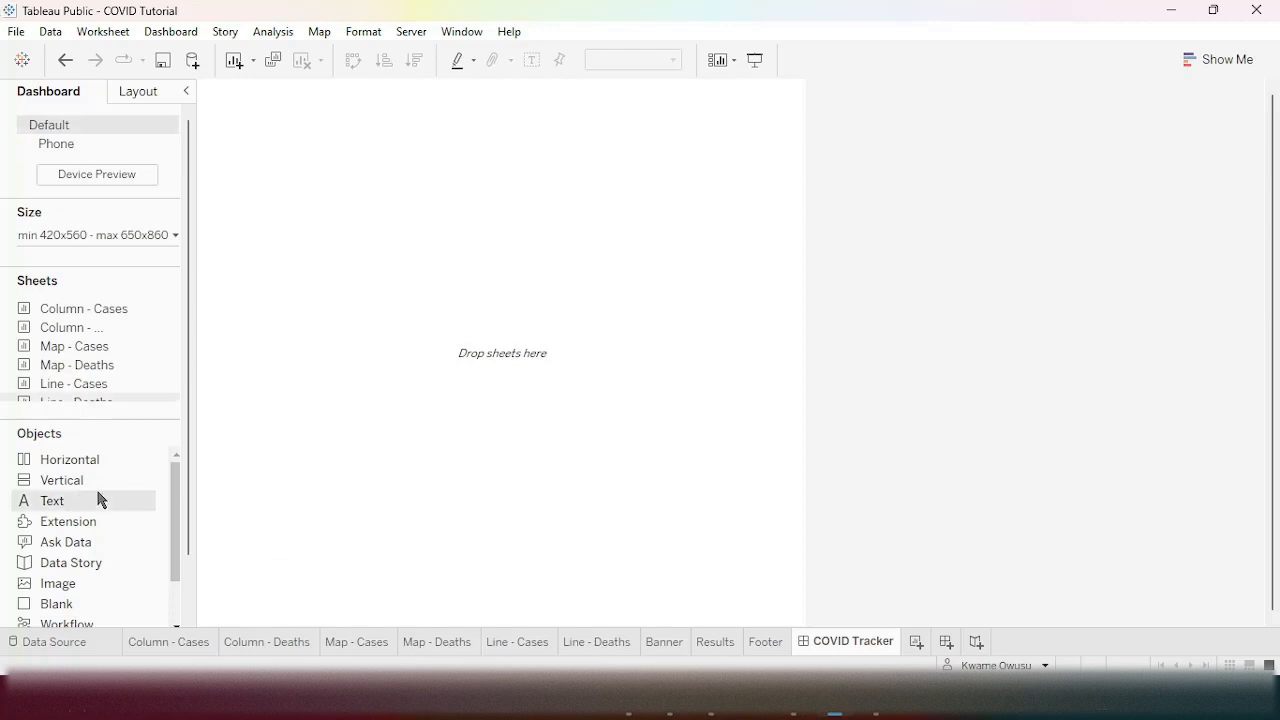
- Add a vertical container to the dashboard and place the Map - Cases sheet in it with Map - Deaths beneath
{"action": "left_click_drag", "start_coordinate": [100, 480], "coordinate": [470, 410]}
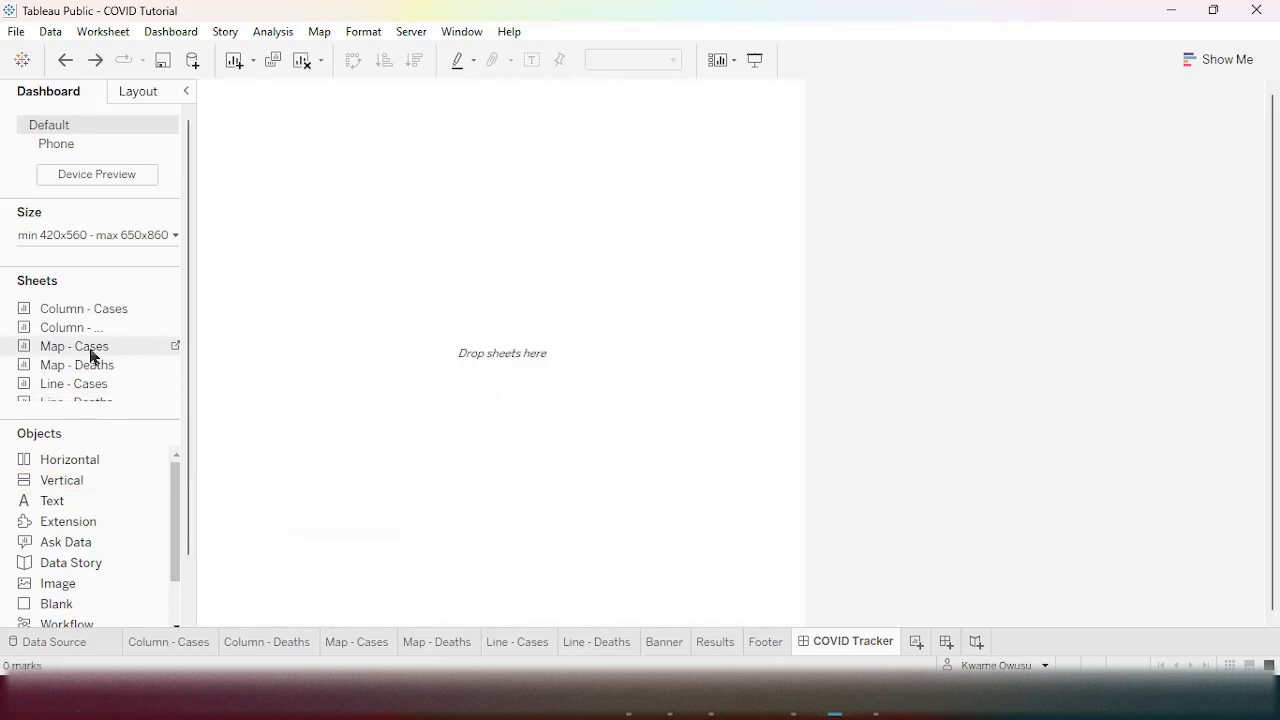
{"action": "left_click_drag", "start_coordinate": [97, 357], "coordinate": [455, 278]}
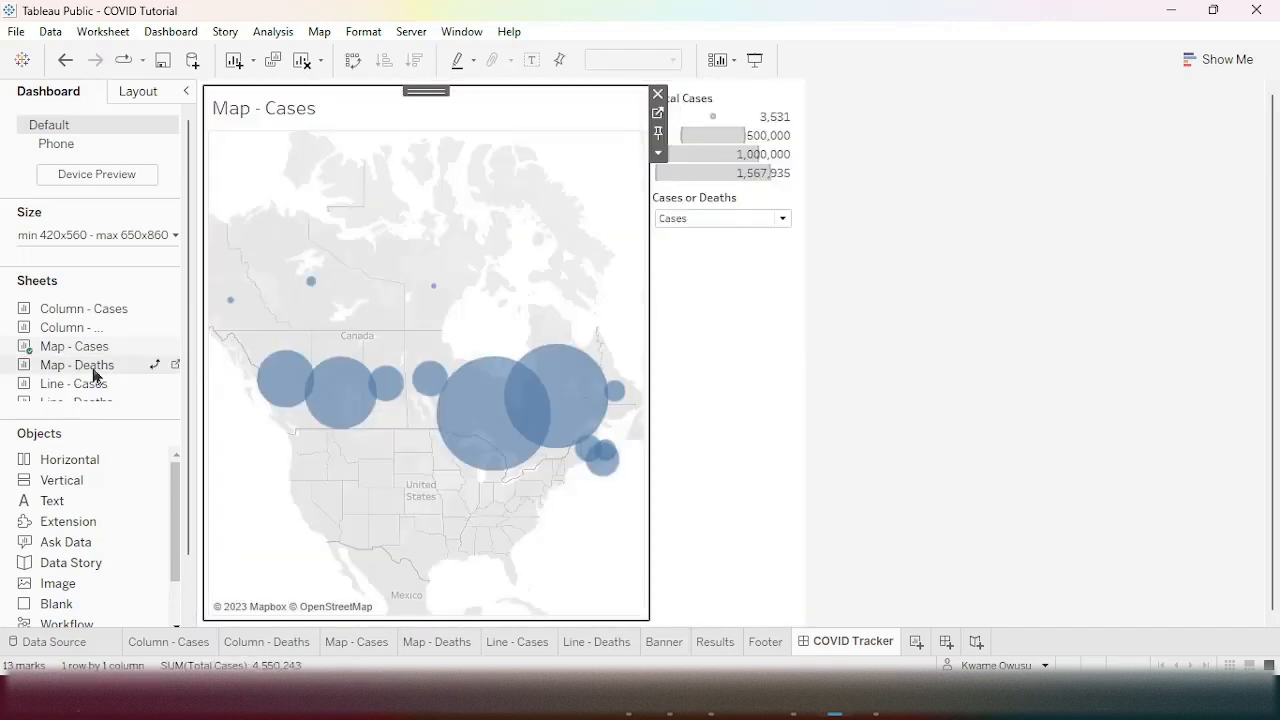
{"action": "left_click_drag", "start_coordinate": [97, 375], "coordinate": [430, 486]}
{"action": "left_click_drag", "start_coordinate": [431, 537], "coordinate": [412, 515]}
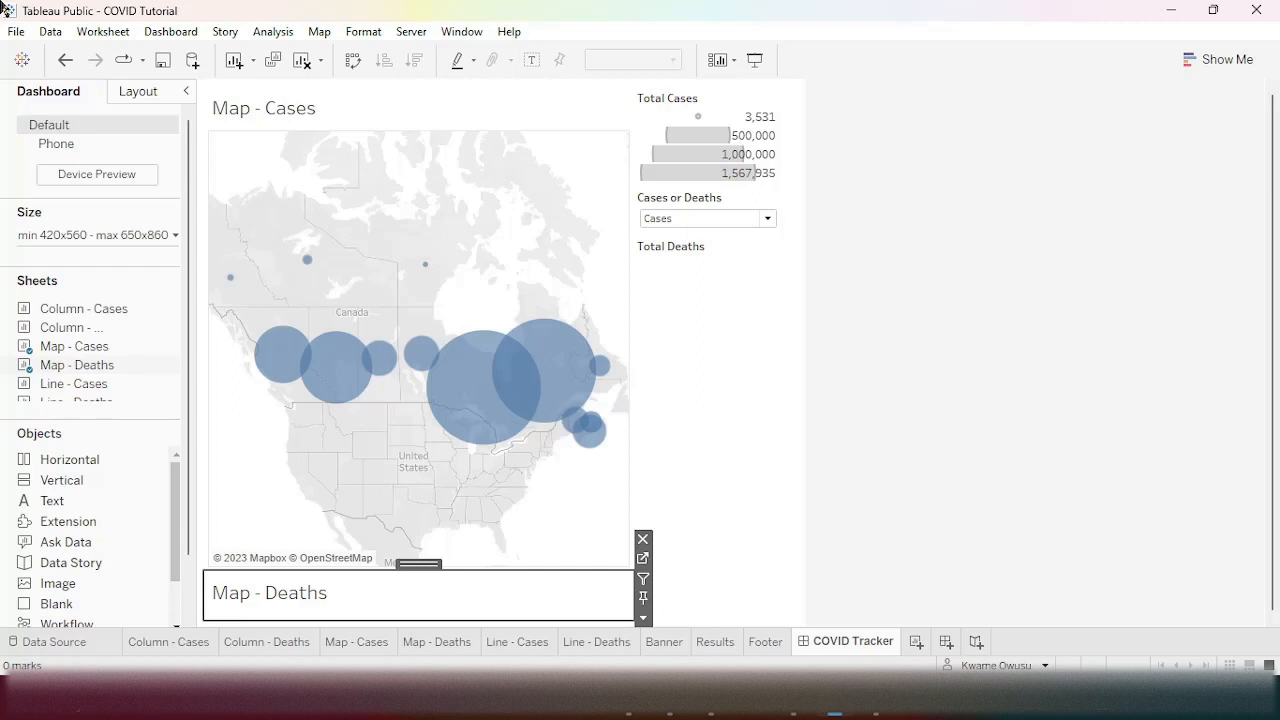
- Switch the Cases or Deaths parameter to Deaths to test how the stacked maps swap
{"action": "left_click", "coordinate": [768, 221]}
{"action": "left_click", "coordinate": [871, 260]}
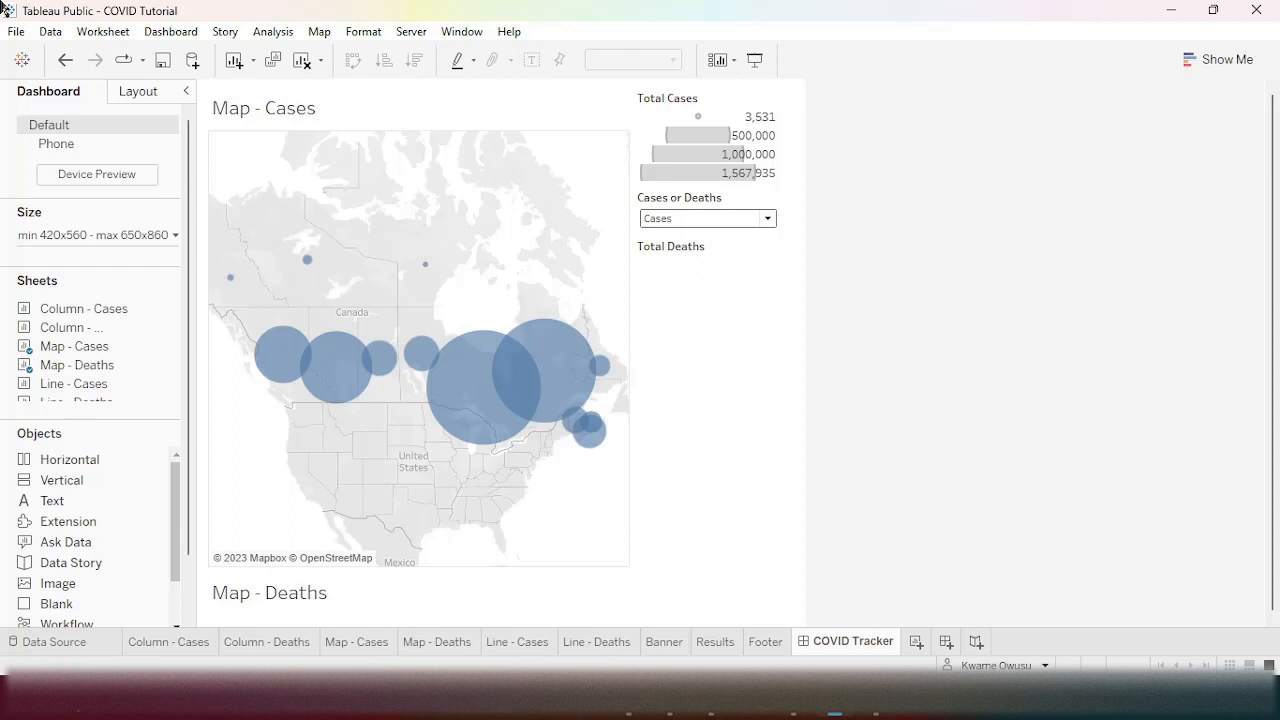
{"action": "left_click", "coordinate": [767, 218]}
{"action": "left_click", "coordinate": [721, 253]}
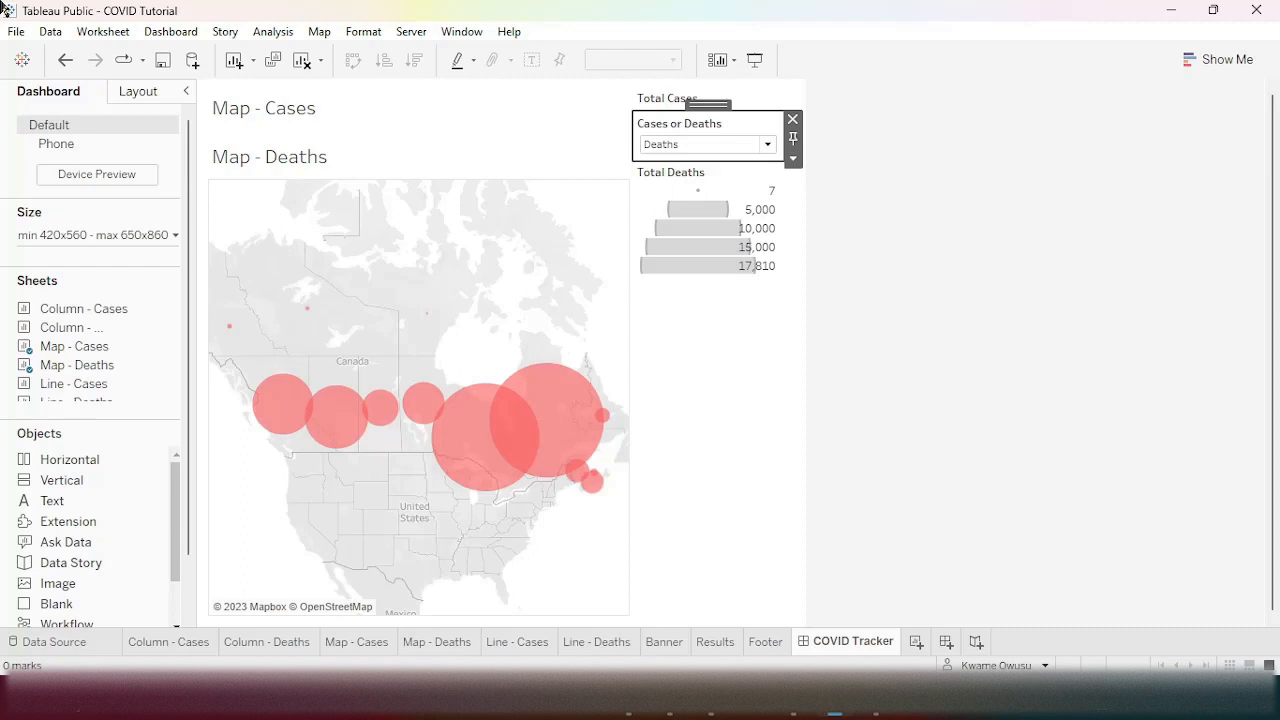
- Undo the parameter change and the map and container placements to return to an empty dashboard
{"action": "key", "text": "ctrl+z"}
{"action": "key", "text": "ctrl+z"}
{"action": "key", "text": "ctrl+z"}
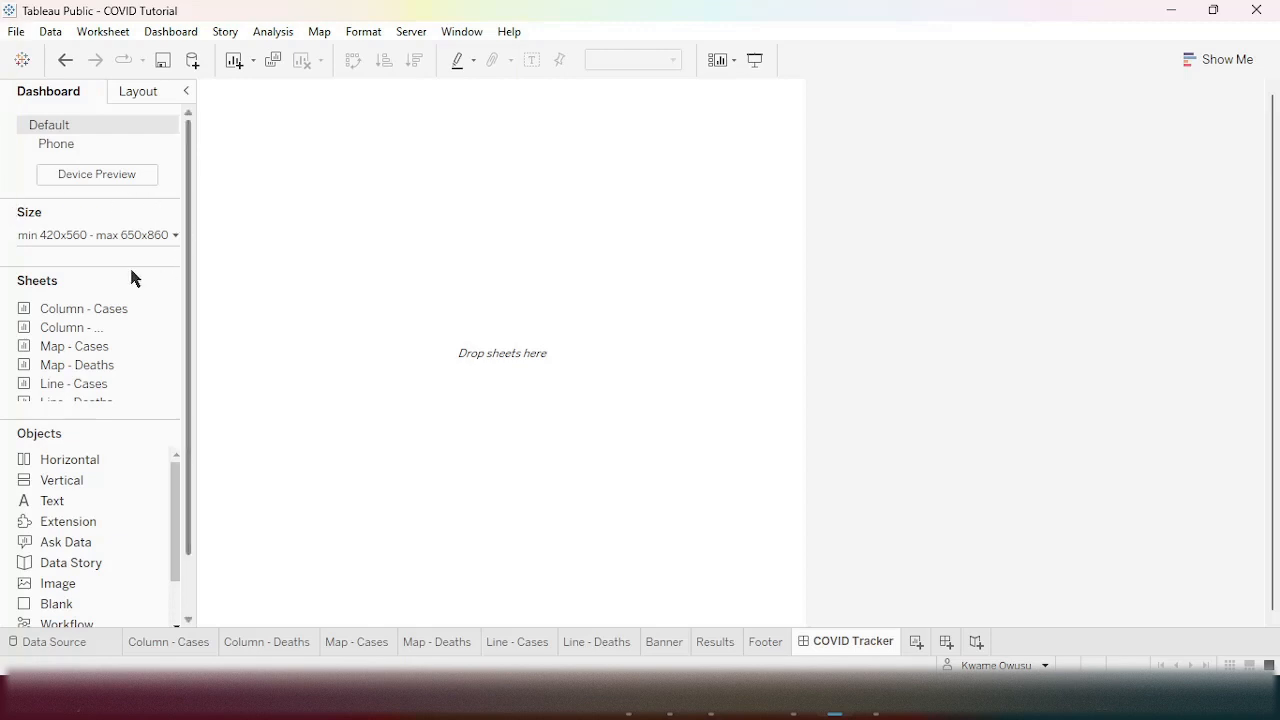
- Set the dashboard size to a width of 1100 px, fitted to height
{"action": "left_click", "coordinate": [175, 236]}
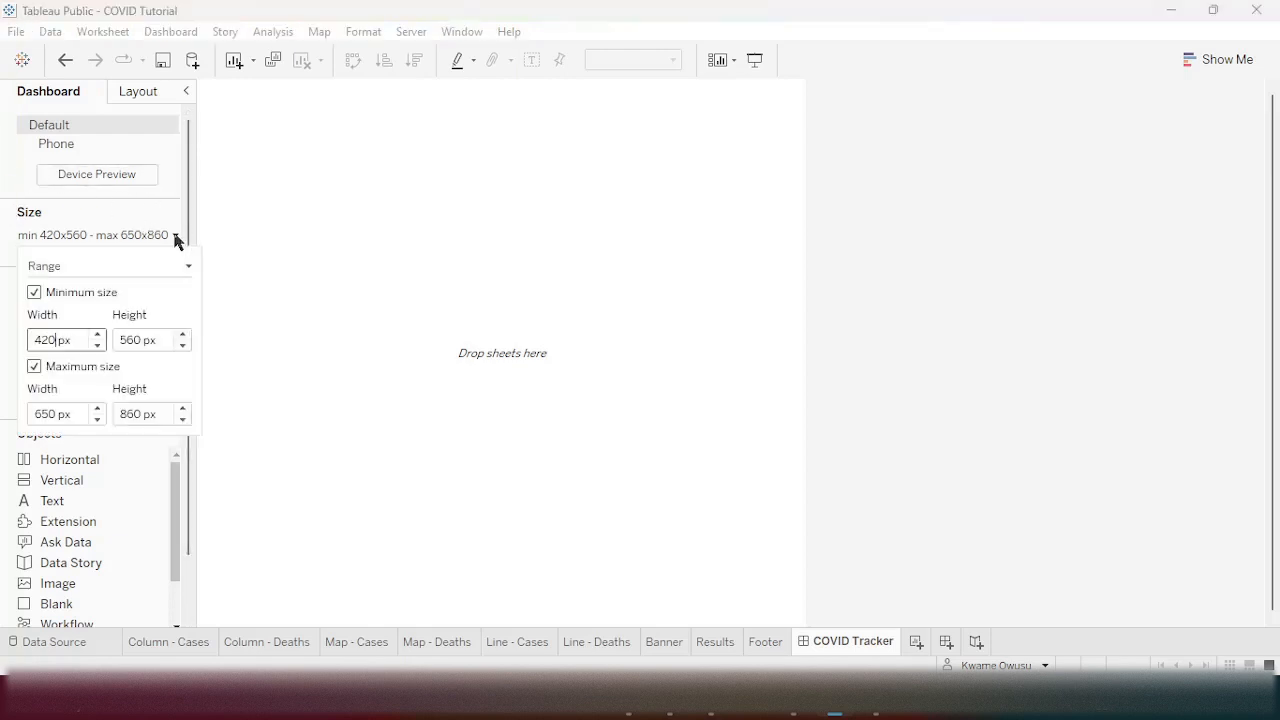
{"action": "left_click_drag", "start_coordinate": [57, 340], "coordinate": [12, 343]}
{"action": "type", "text": "1100"}
{"action": "left_click", "coordinate": [419, 332]}
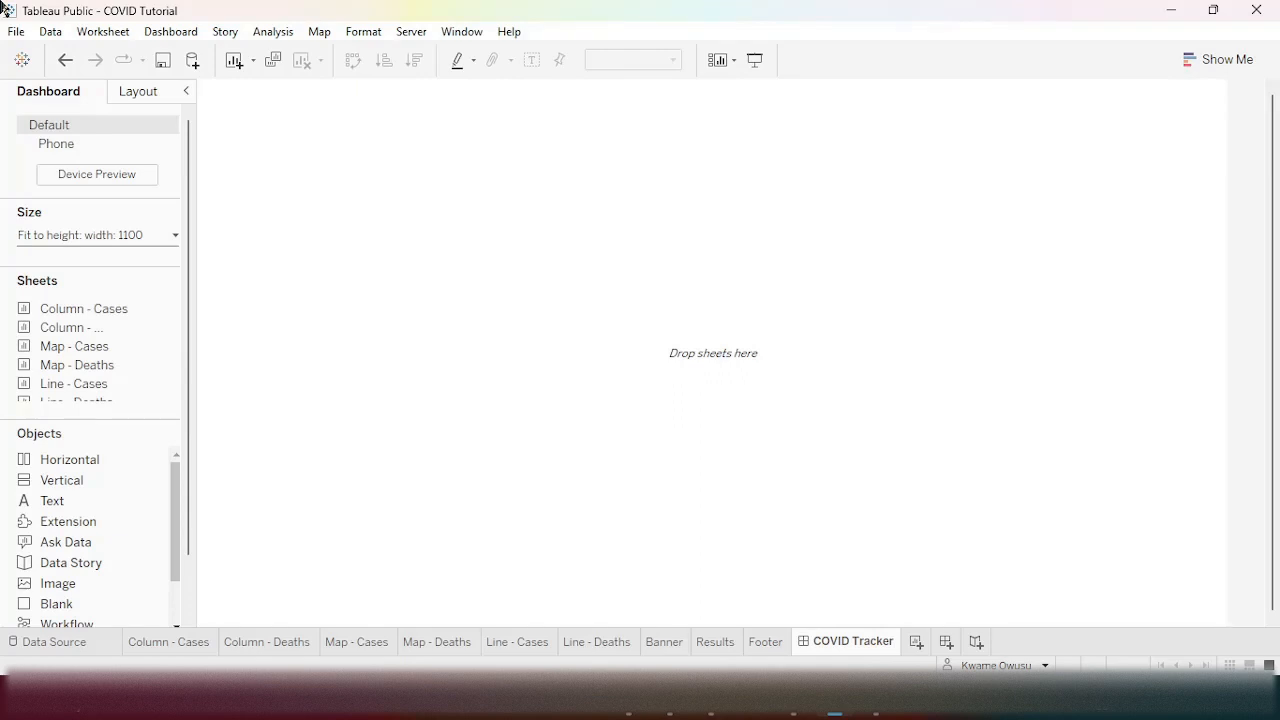
- Fill the dashboard with a vertical container and stack the Map - Cases sheet above Map - Deaths in it
{"action": "left_click_drag", "start_coordinate": [86, 482], "coordinate": [517, 329]}
{"action": "left_click_drag", "start_coordinate": [55, 327], "coordinate": [46, 344]}
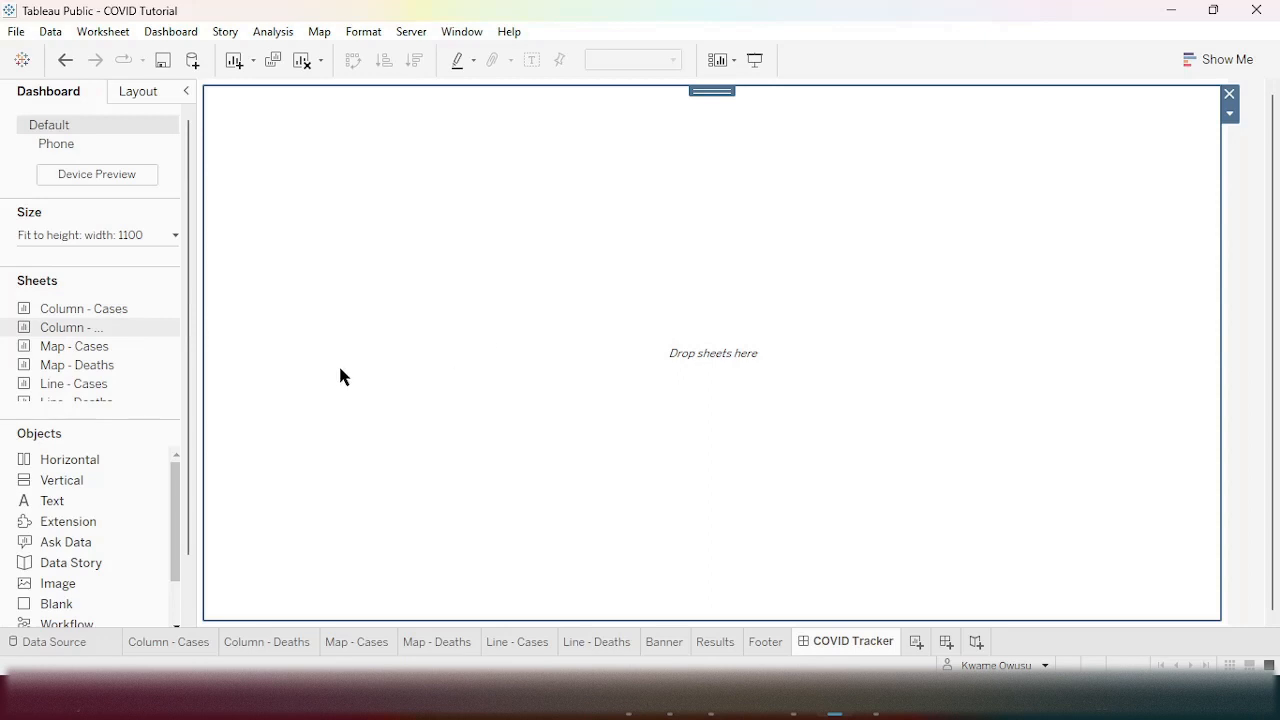
{"action": "left_click_drag", "start_coordinate": [100, 352], "coordinate": [705, 244]}
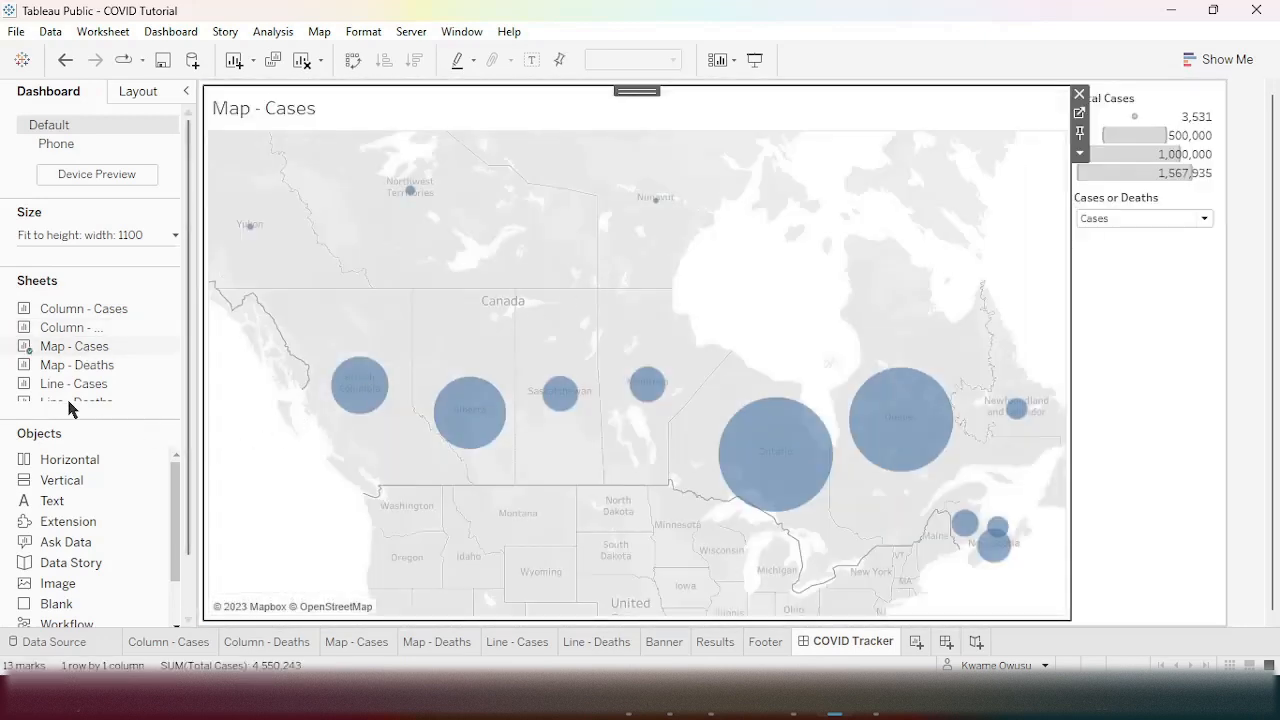
{"action": "left_click_drag", "start_coordinate": [68, 375], "coordinate": [590, 576]}
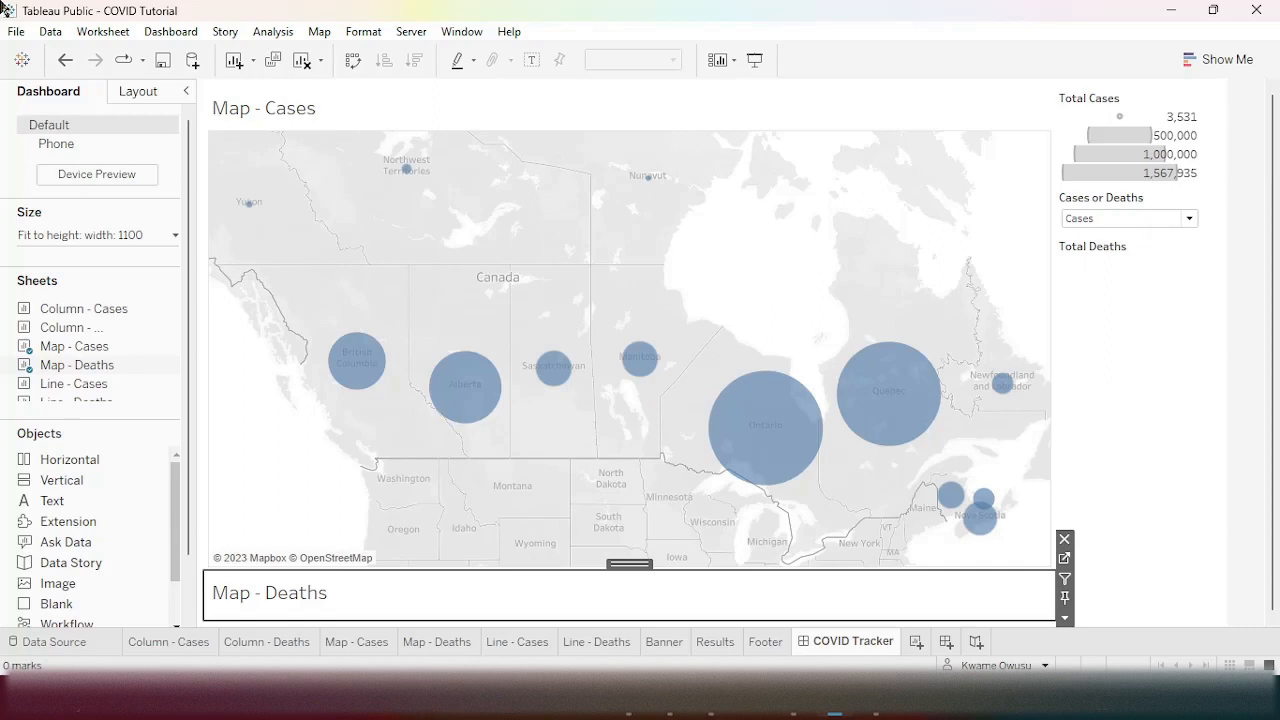
- Hide the titles of the Map - Cases and Map - Deaths sheets on the dashboard
{"action": "right_click", "coordinate": [306, 112]}
{"action": "left_click", "coordinate": [363, 163]}
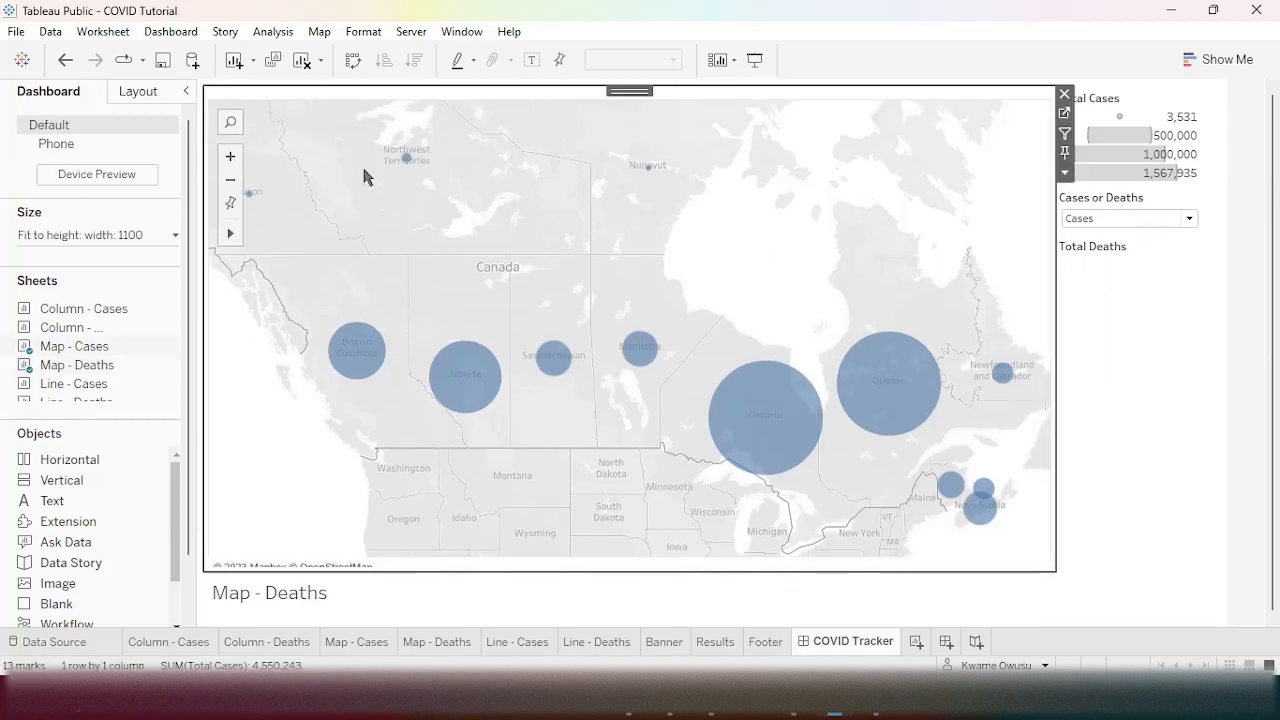
{"action": "right_click", "coordinate": [321, 597]}
{"action": "left_click", "coordinate": [371, 649]}
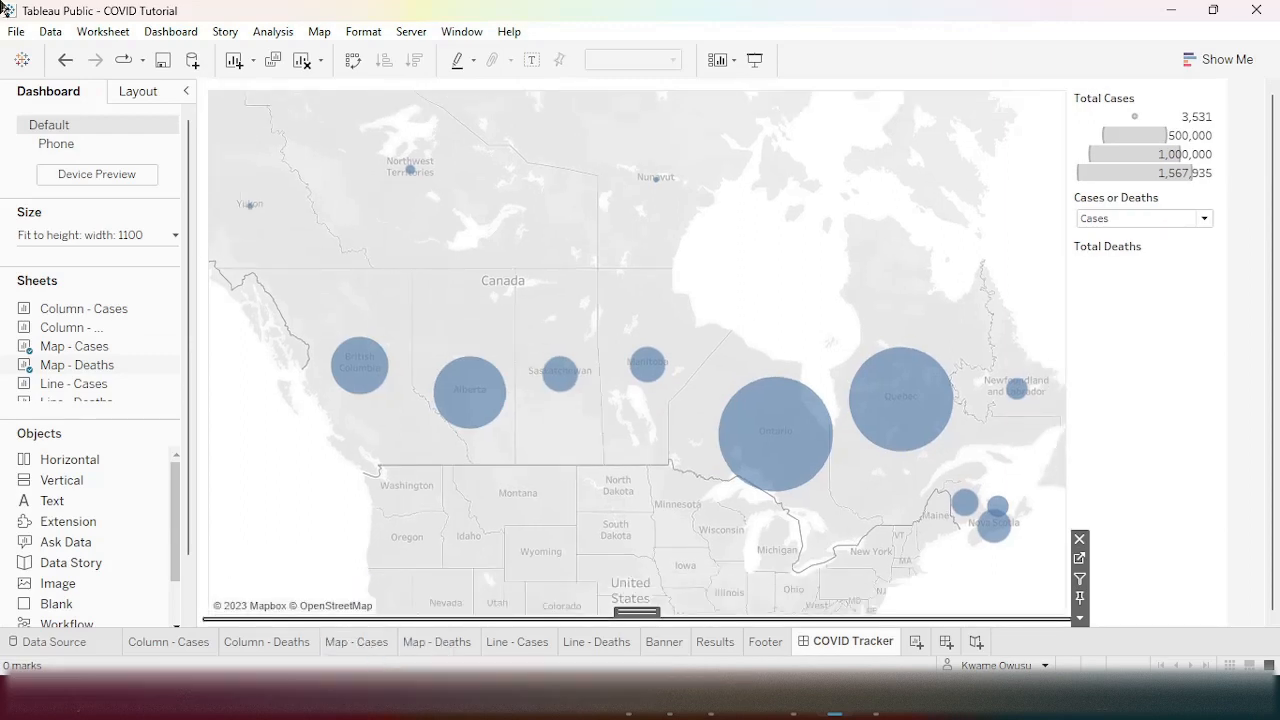
- Remove the Total Cases and Total Deaths size legends from the dashboard
{"action": "left_click", "coordinate": [1178, 155]}
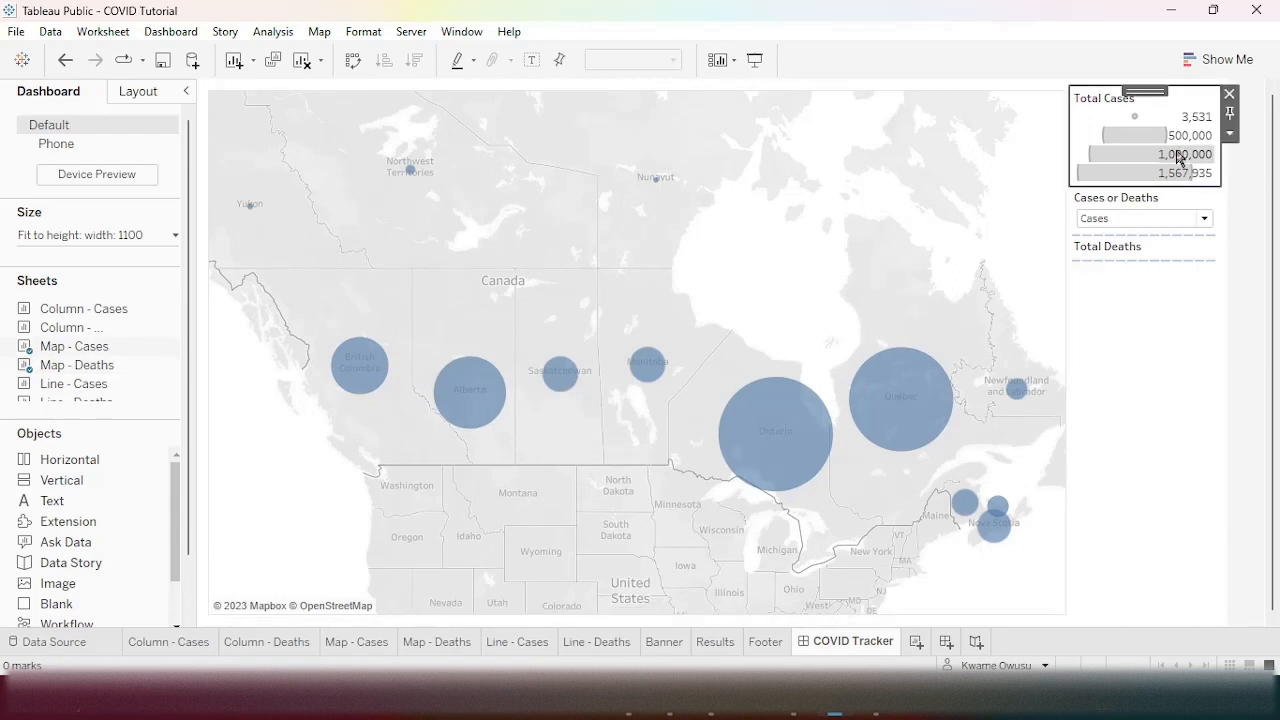
{"action": "left_click", "coordinate": [1230, 134]}
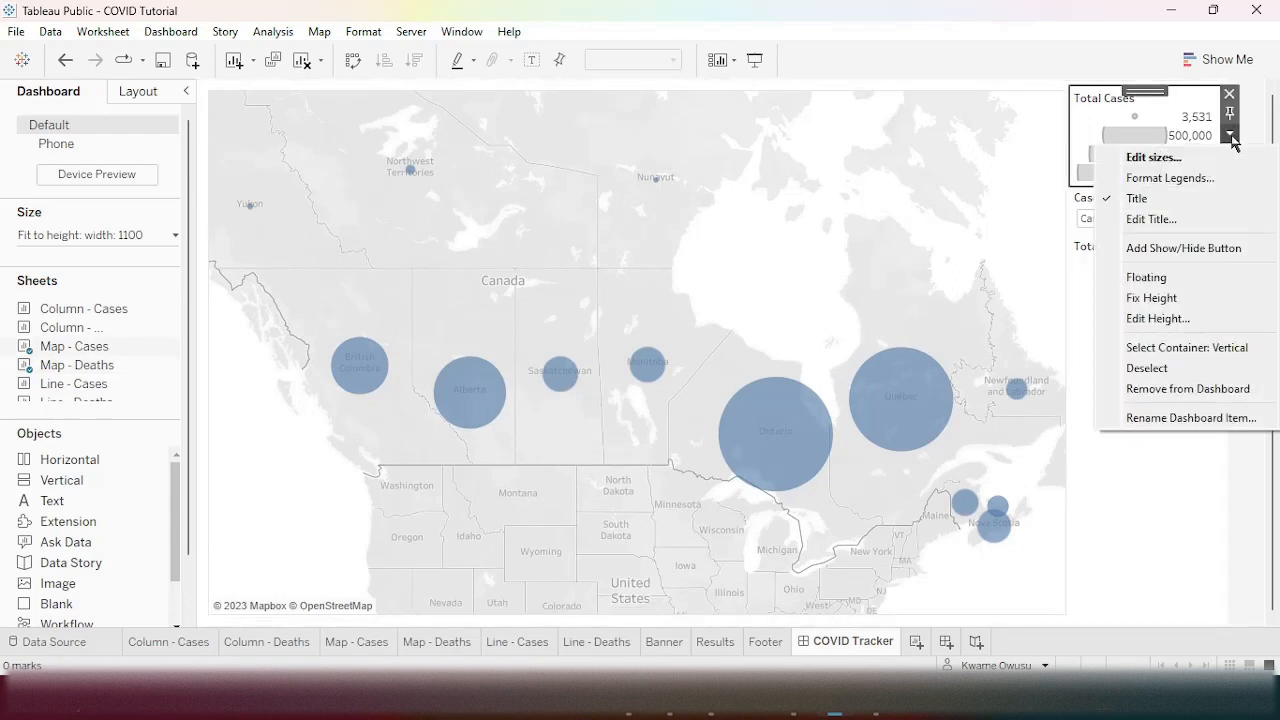
{"action": "left_click", "coordinate": [1170, 389]}
{"action": "left_click", "coordinate": [1169, 400]}
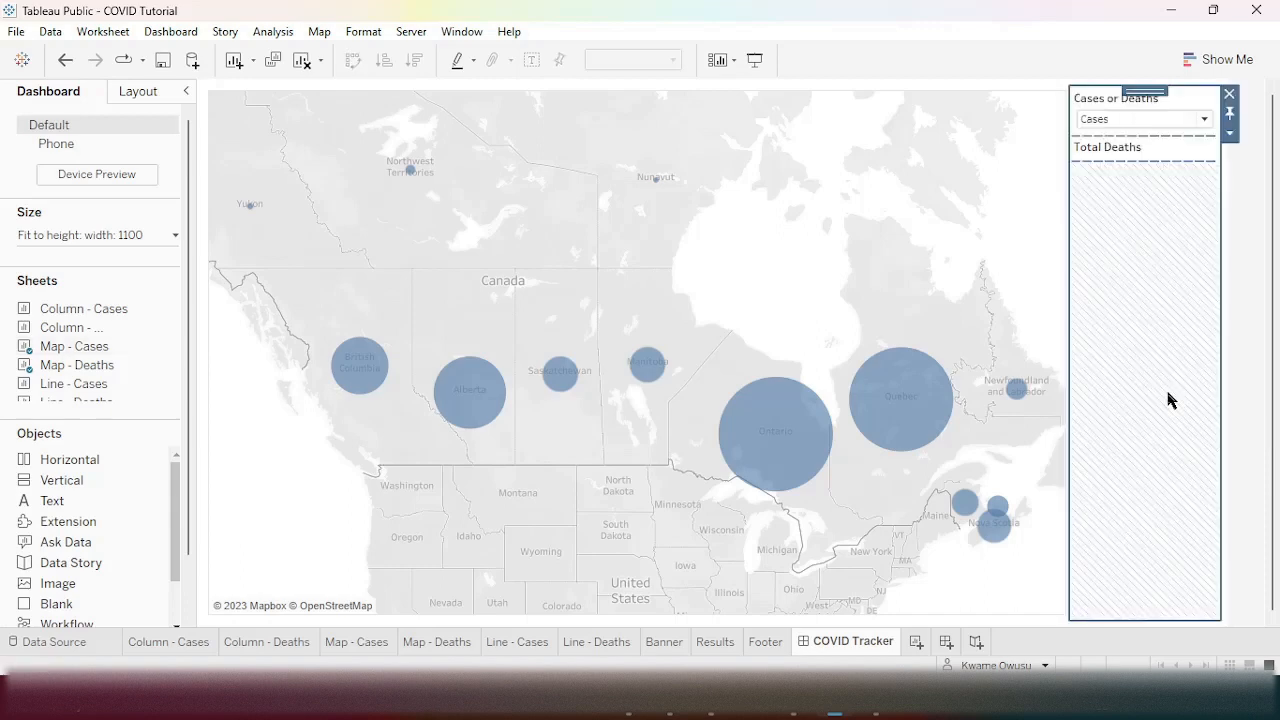
{"action": "left_click", "coordinate": [1152, 165]}
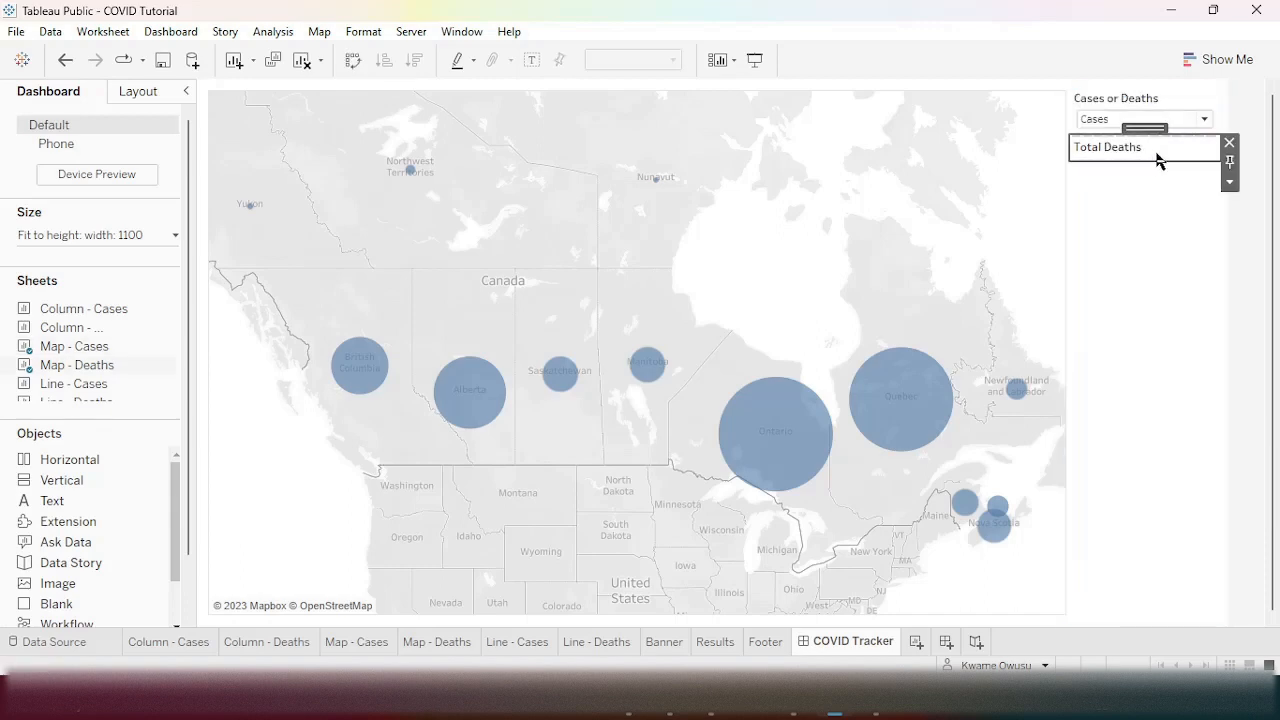
{"action": "left_click", "coordinate": [1230, 182]}
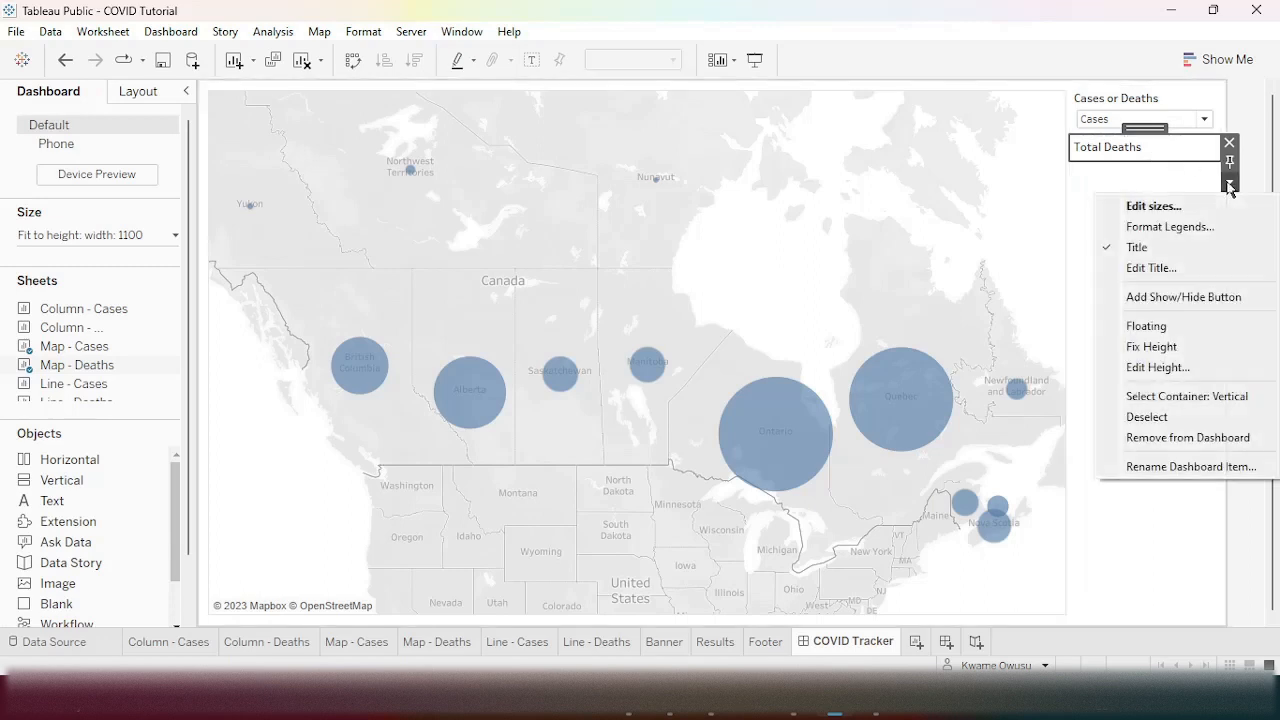
{"action": "left_click", "coordinate": [1188, 438]}
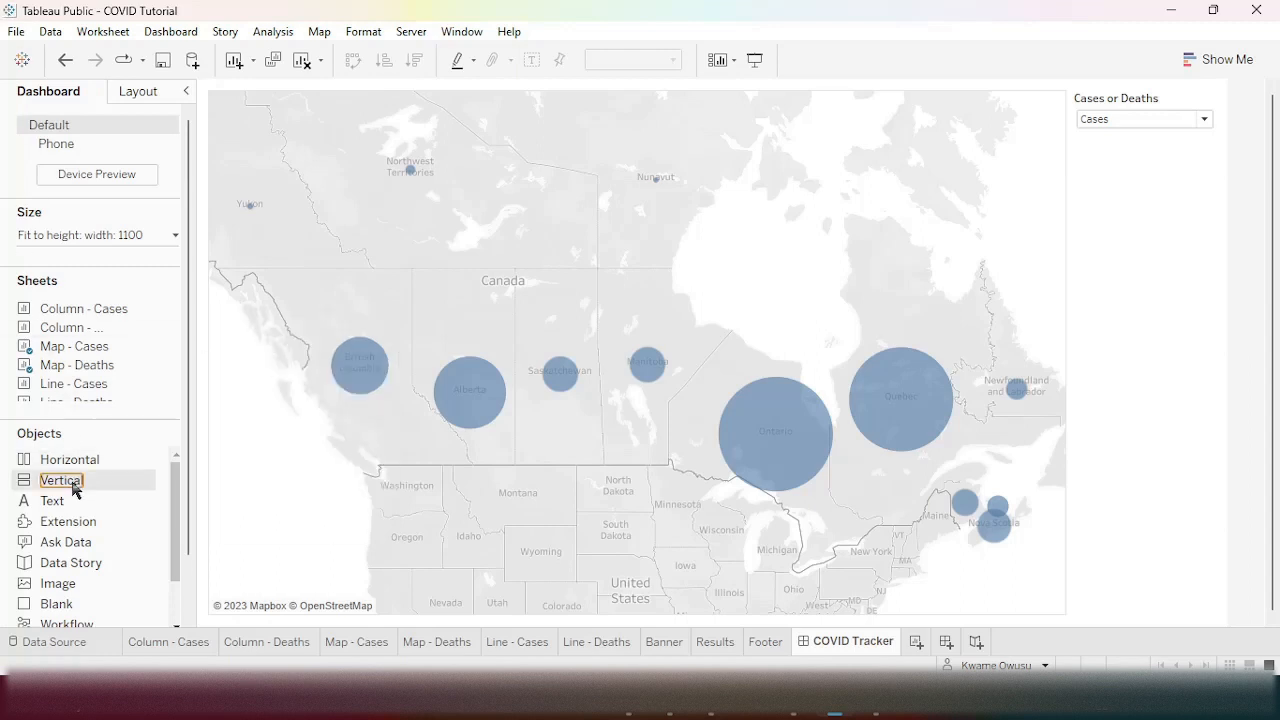
- Add a narrow vertical container between the map and the parameter control, stacking Column - Cases above Column - Deaths in it
{"action": "left_click_drag", "start_coordinate": [73, 488], "coordinate": [1070, 430]}
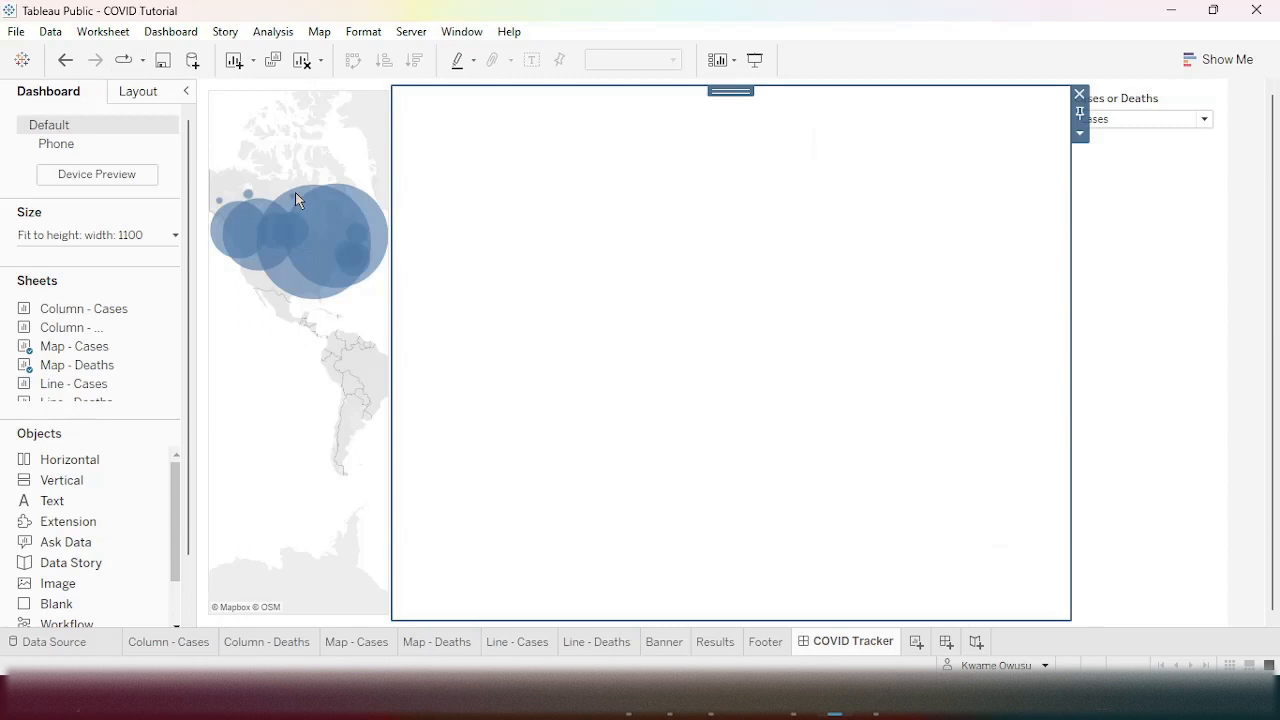
{"action": "left_click_drag", "start_coordinate": [390, 318], "coordinate": [856, 316]}
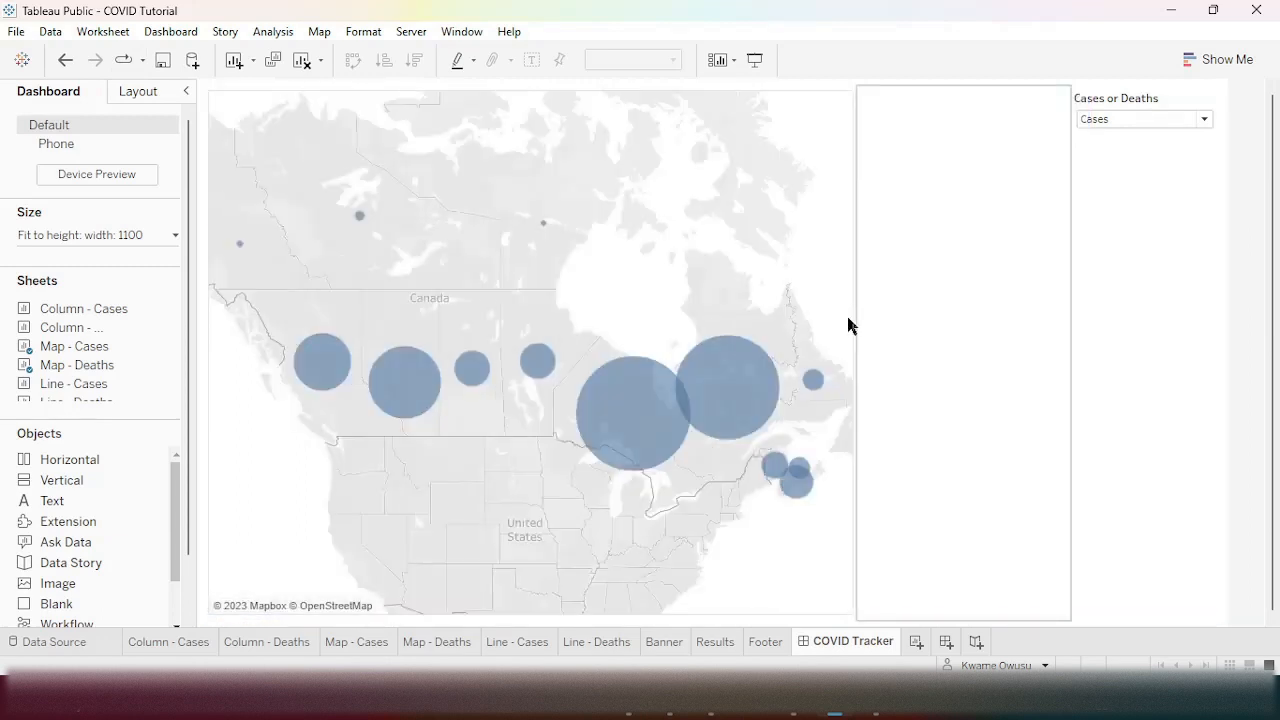
{"action": "mouse_move", "coordinate": [47, 337]}
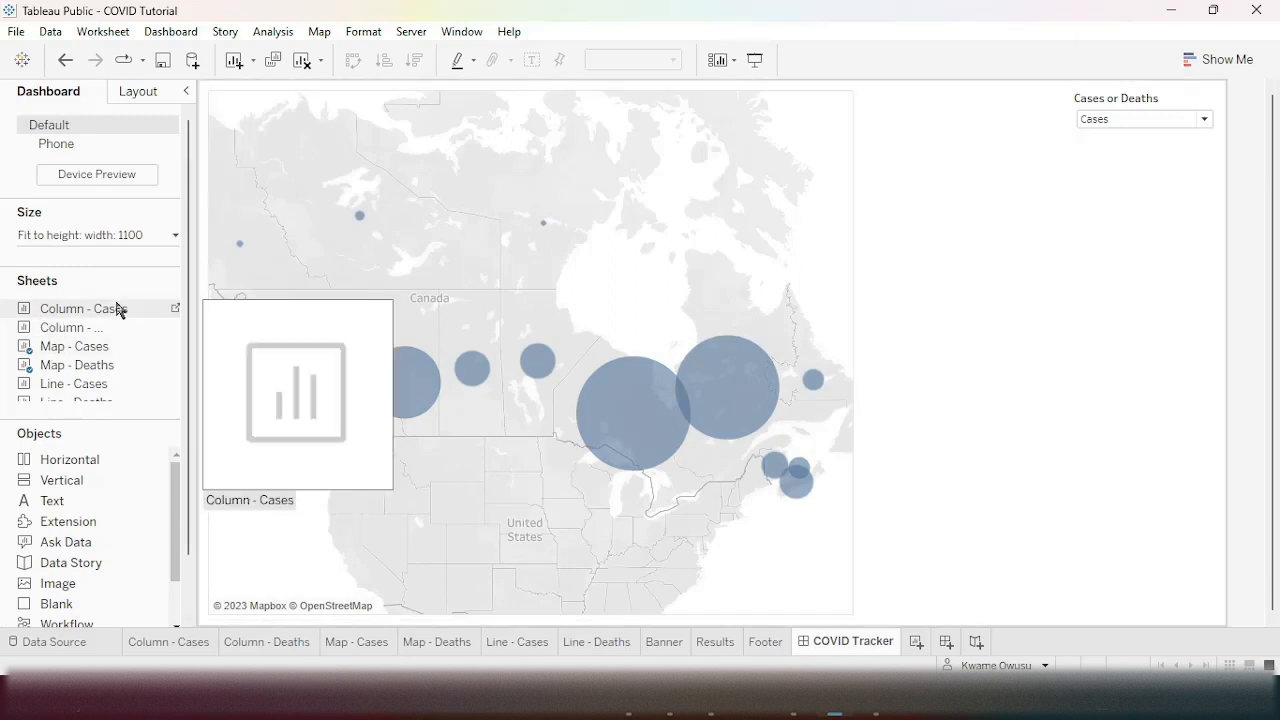
{"action": "left_click_drag", "start_coordinate": [78, 309], "coordinate": [981, 232]}
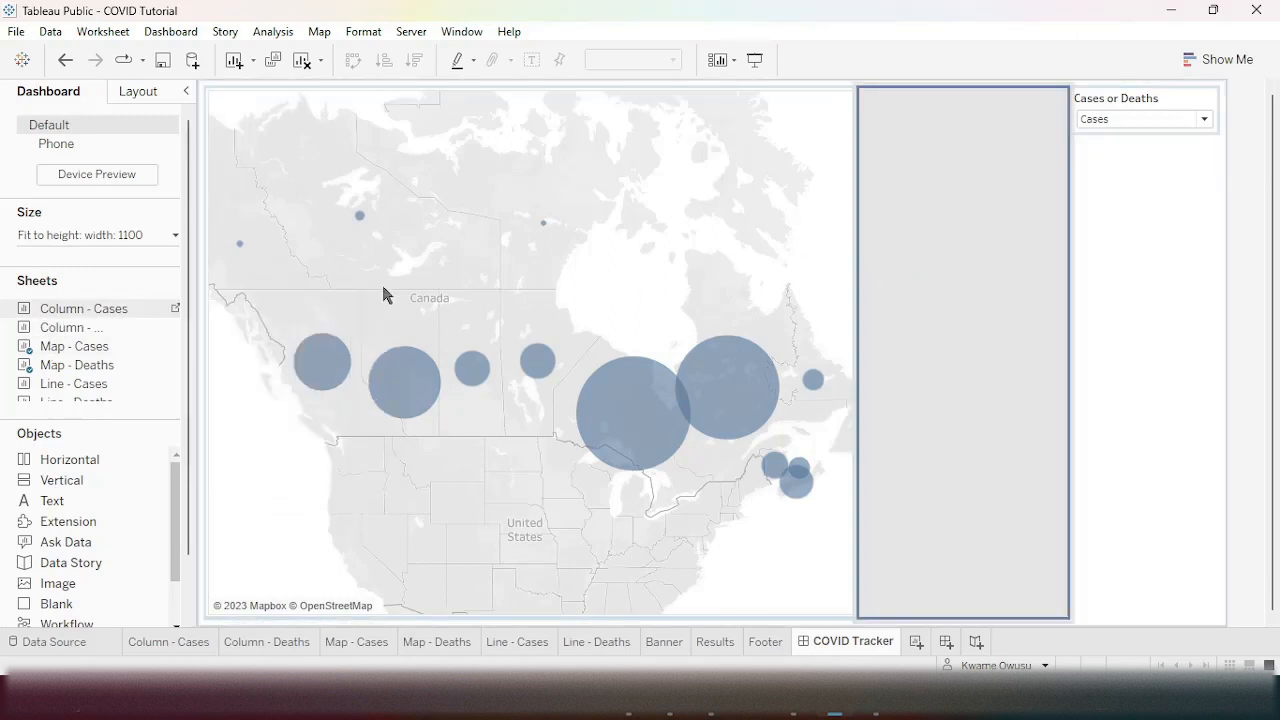
{"action": "mouse_move", "coordinate": [57, 335]}
{"action": "left_click_drag", "start_coordinate": [57, 335], "coordinate": [945, 430]}
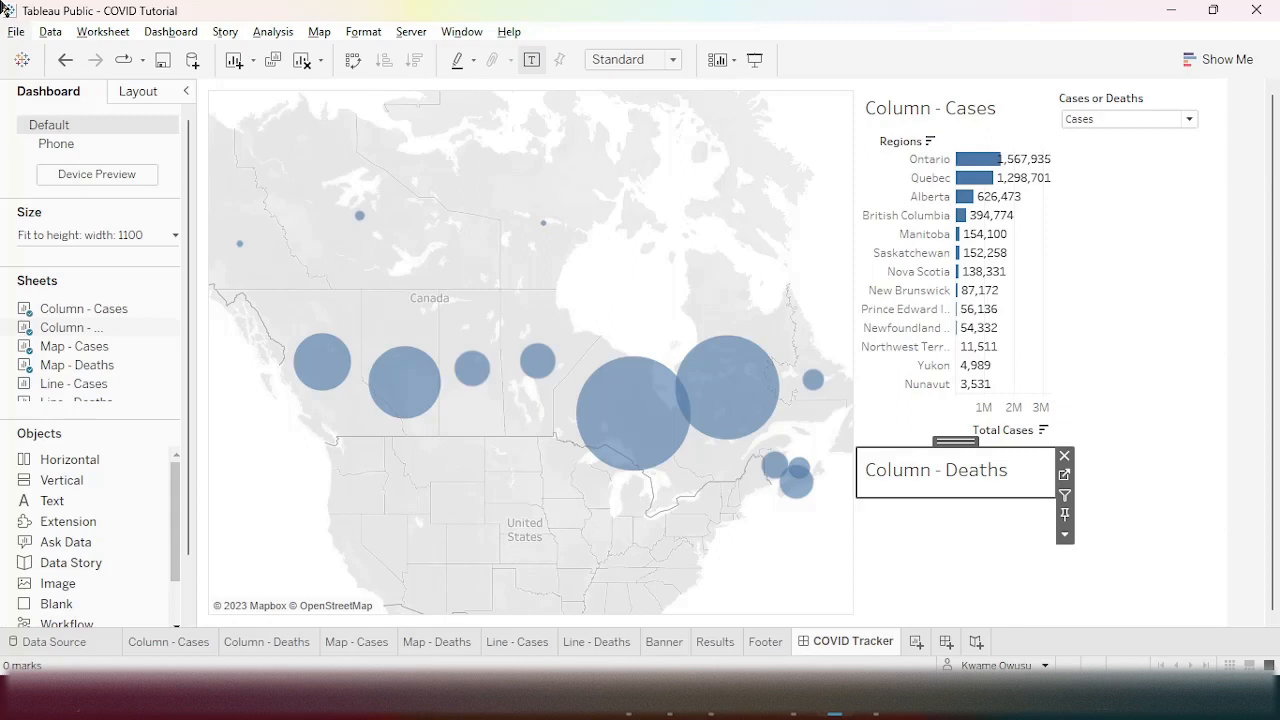
- Hide the titles of the Column - Cases and Column - Deaths sheets on the dashboard
{"action": "right_click", "coordinate": [951, 108]}
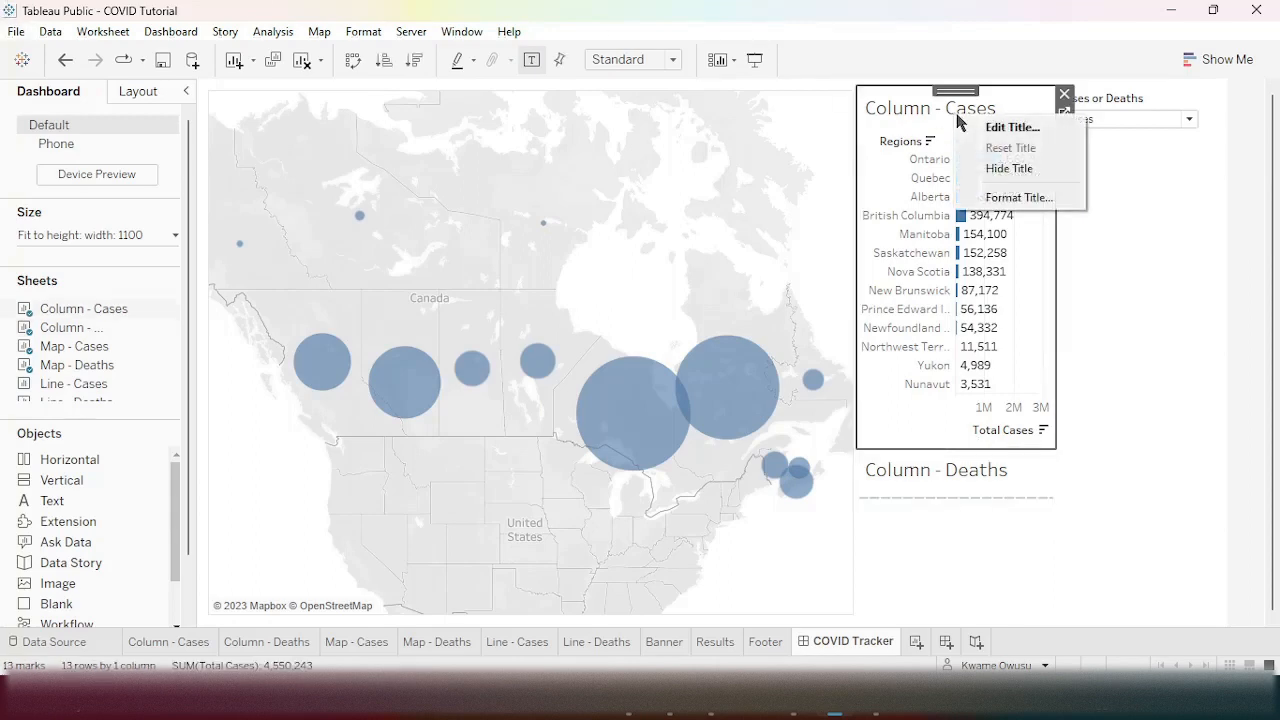
{"action": "left_click", "coordinate": [1020, 185]}
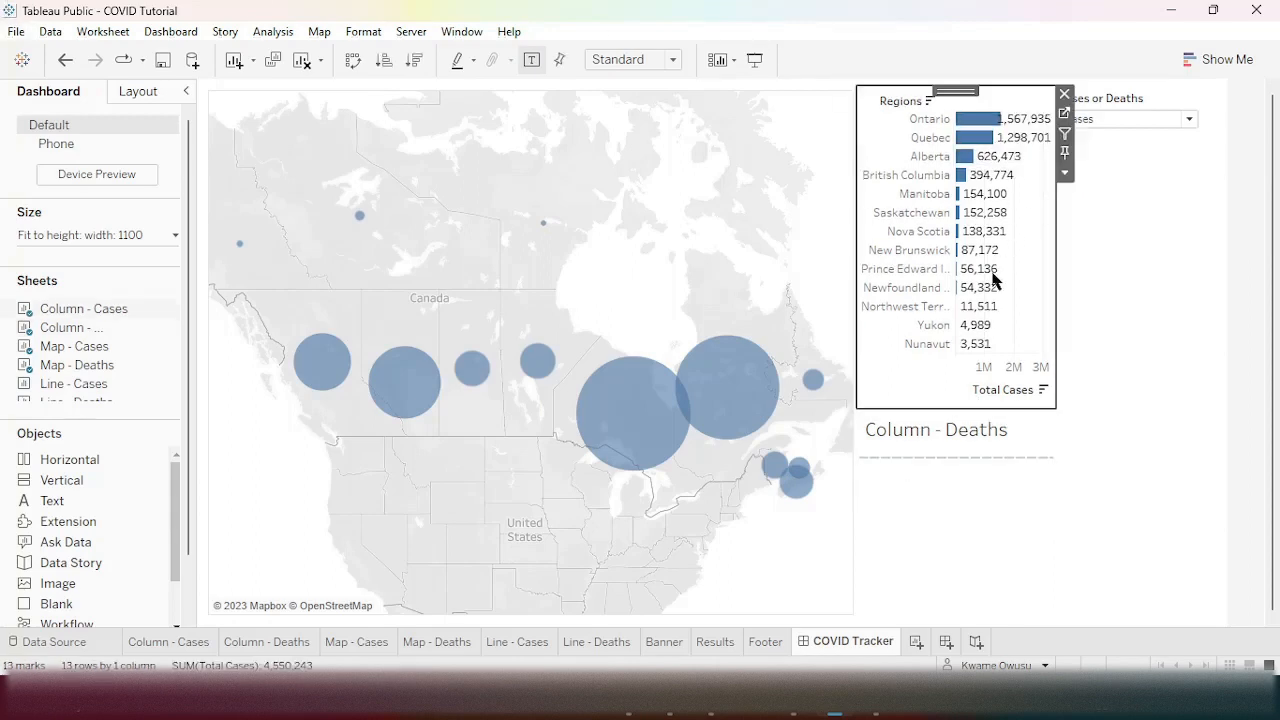
{"action": "right_click", "coordinate": [933, 433]}
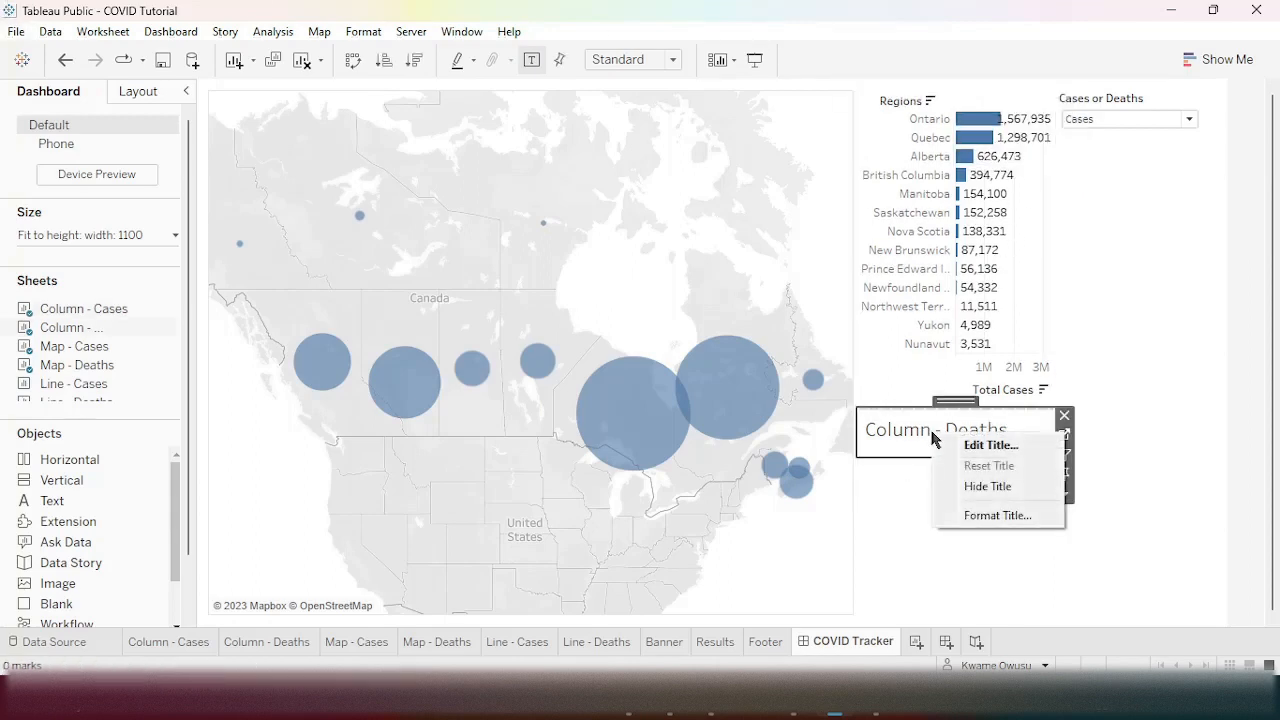
{"action": "left_click", "coordinate": [1004, 487]}
{"action": "left_click", "coordinate": [1248, 402]}
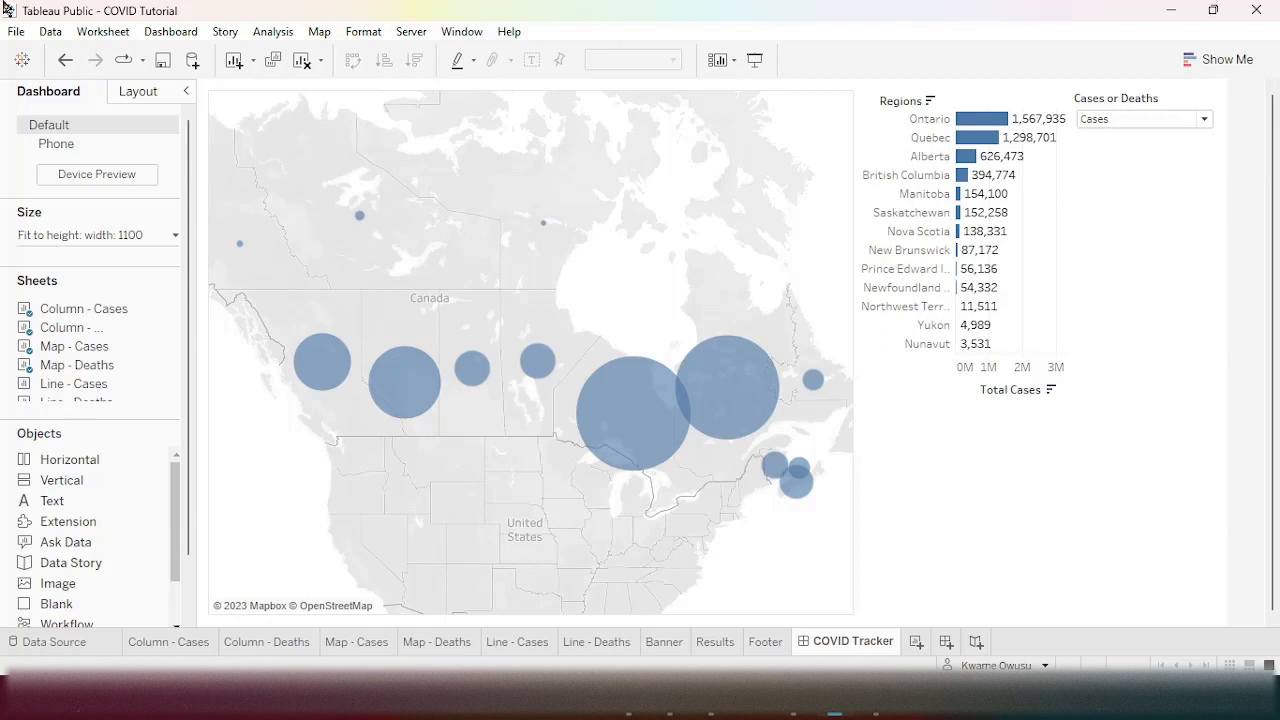
- Add a narrow vertical container to the left of the map, stacking Line - Cases above Line - Deaths in it
{"action": "mouse_move", "coordinate": [88, 480]}
{"action": "left_mouse_down"}
{"action": "mouse_move", "coordinate": [523, 434]}
{"action": "mouse_move", "coordinate": [222, 422]}
{"action": "left_mouse_up"}
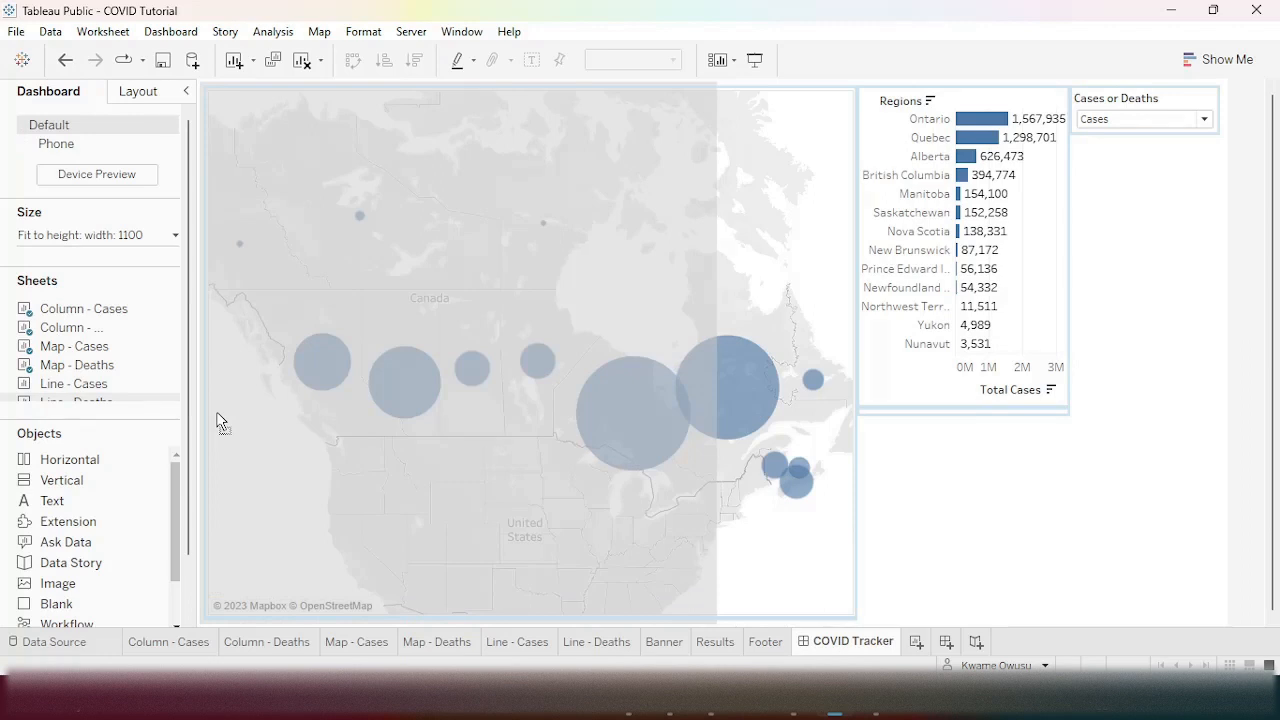
{"action": "left_click_drag", "start_coordinate": [222, 422], "coordinate": [211, 405]}
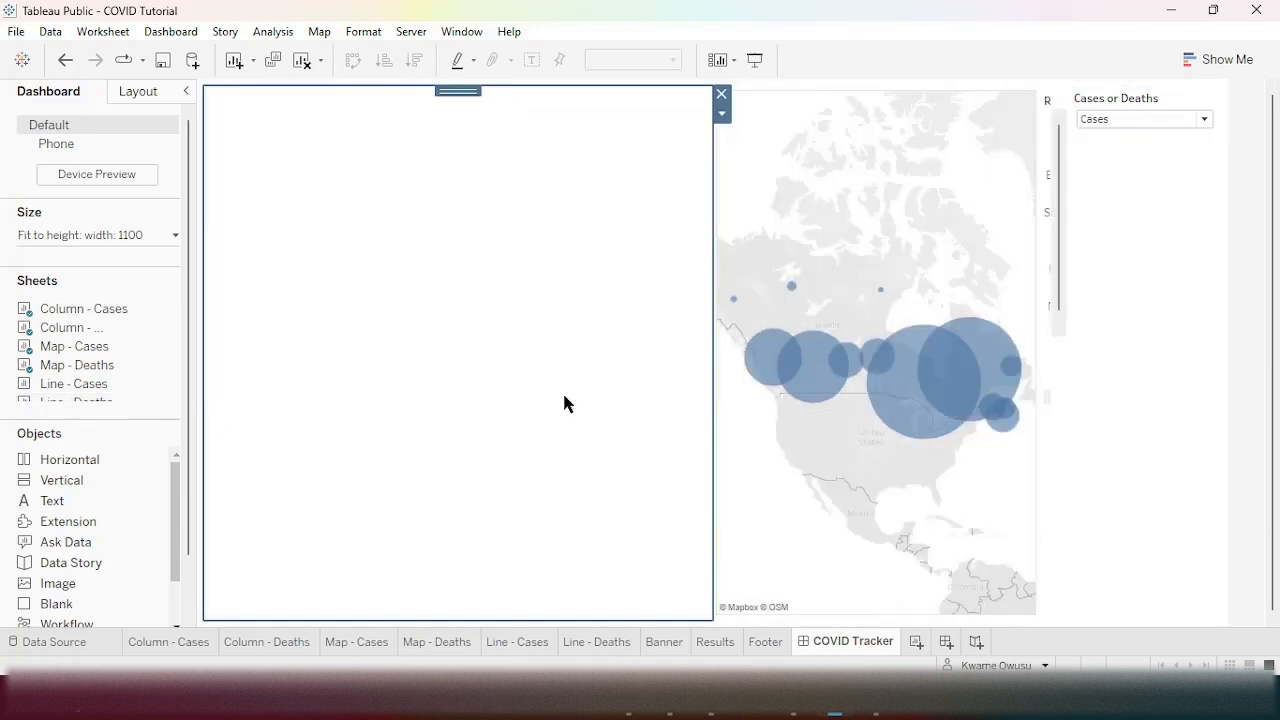
{"action": "left_click_drag", "start_coordinate": [700, 394], "coordinate": [472, 395]}
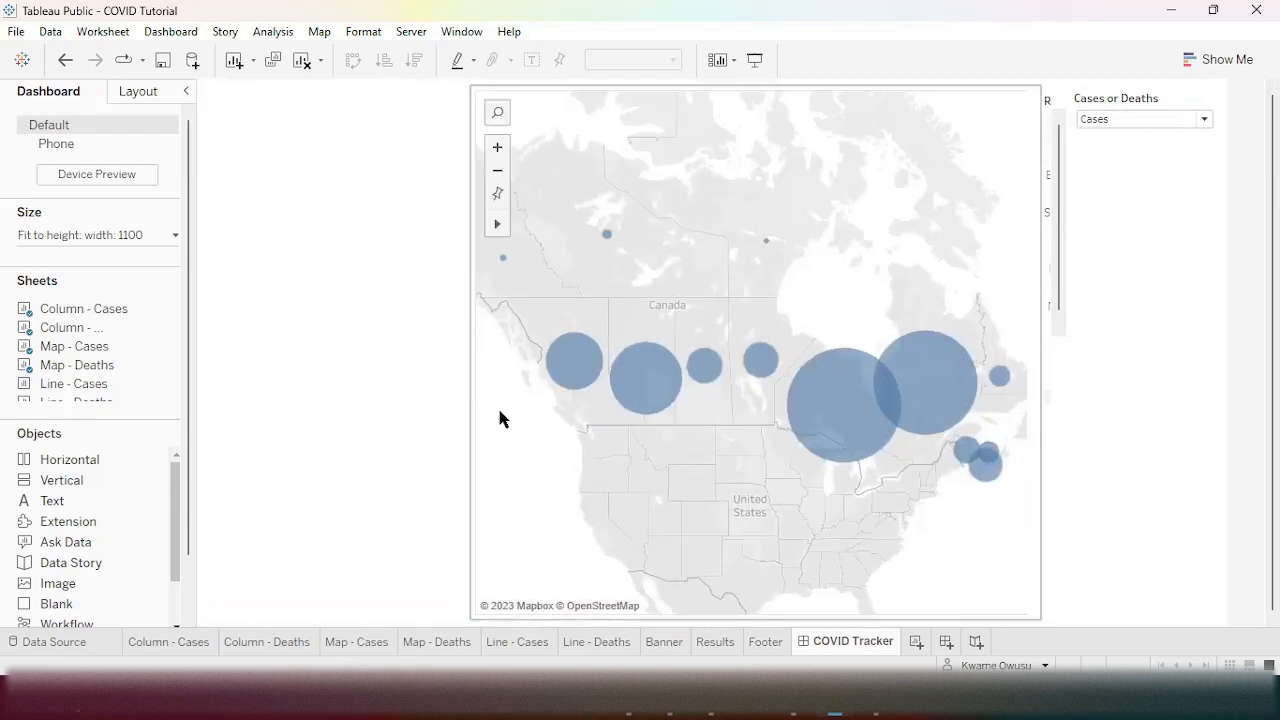
{"action": "mouse_move", "coordinate": [110, 397]}
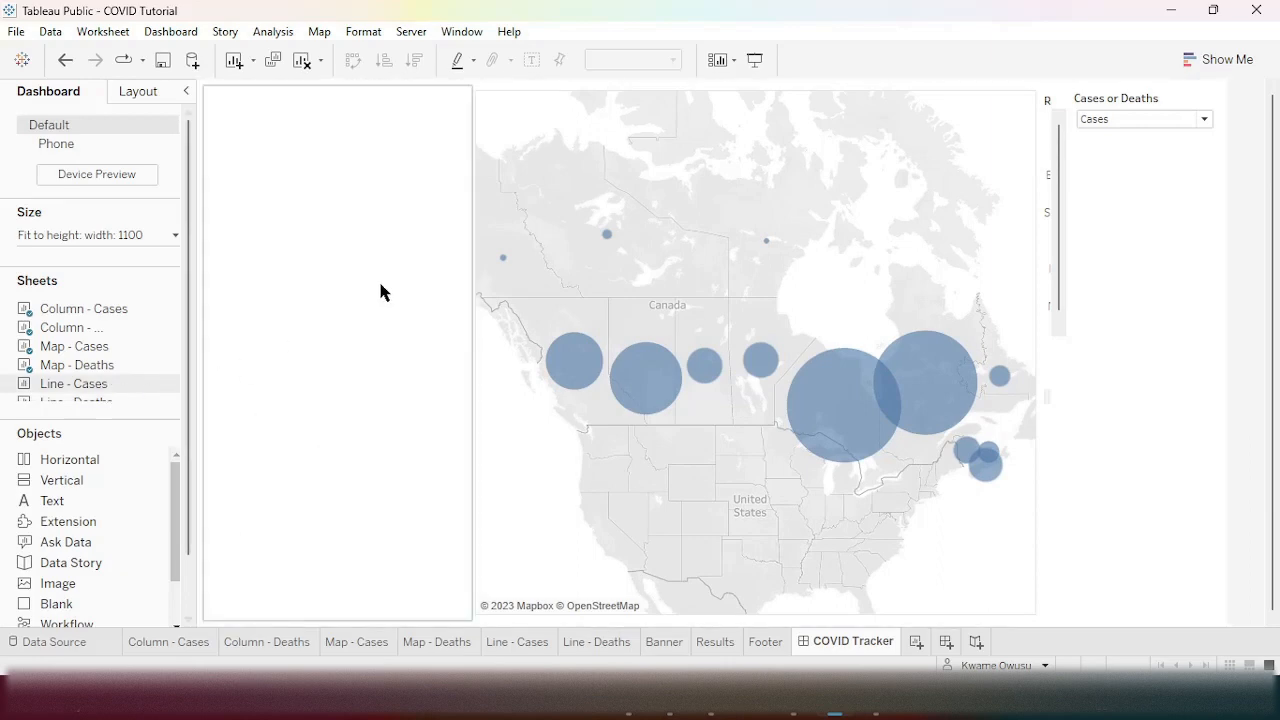
{"action": "left_click_drag", "start_coordinate": [100, 390], "coordinate": [326, 229]}
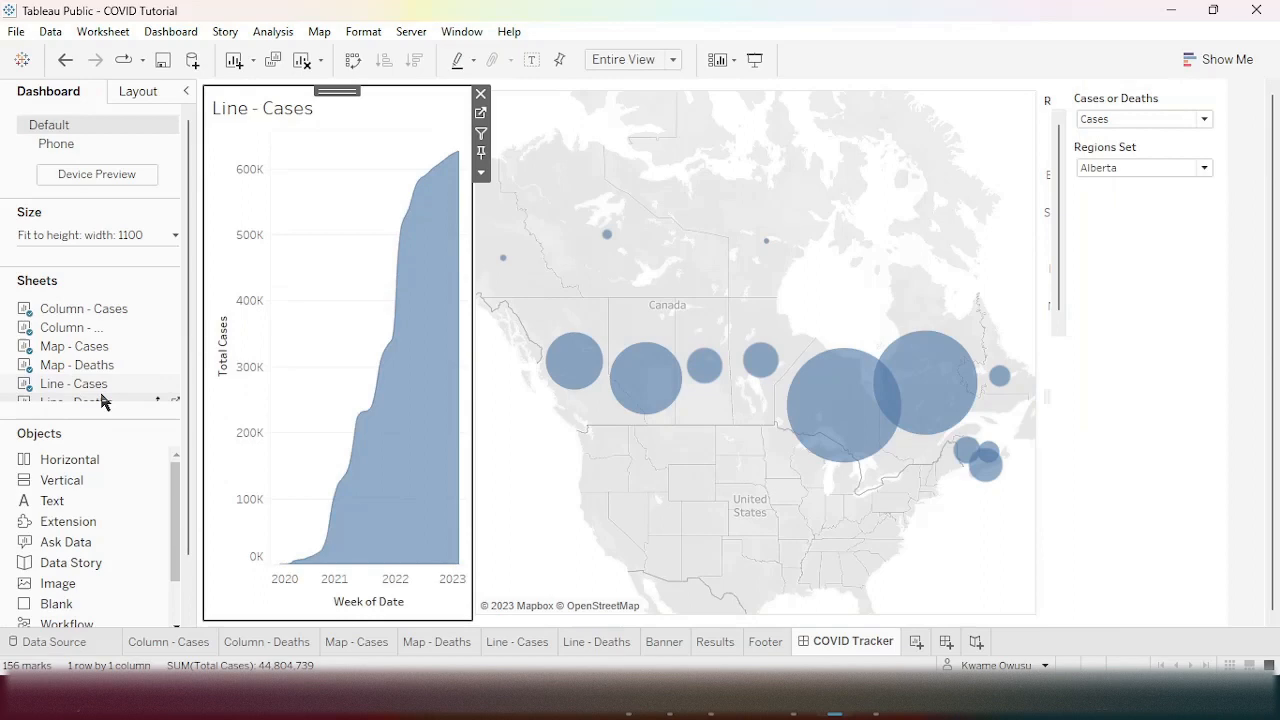
{"action": "left_click_drag", "start_coordinate": [301, 477], "coordinate": [300, 475]}
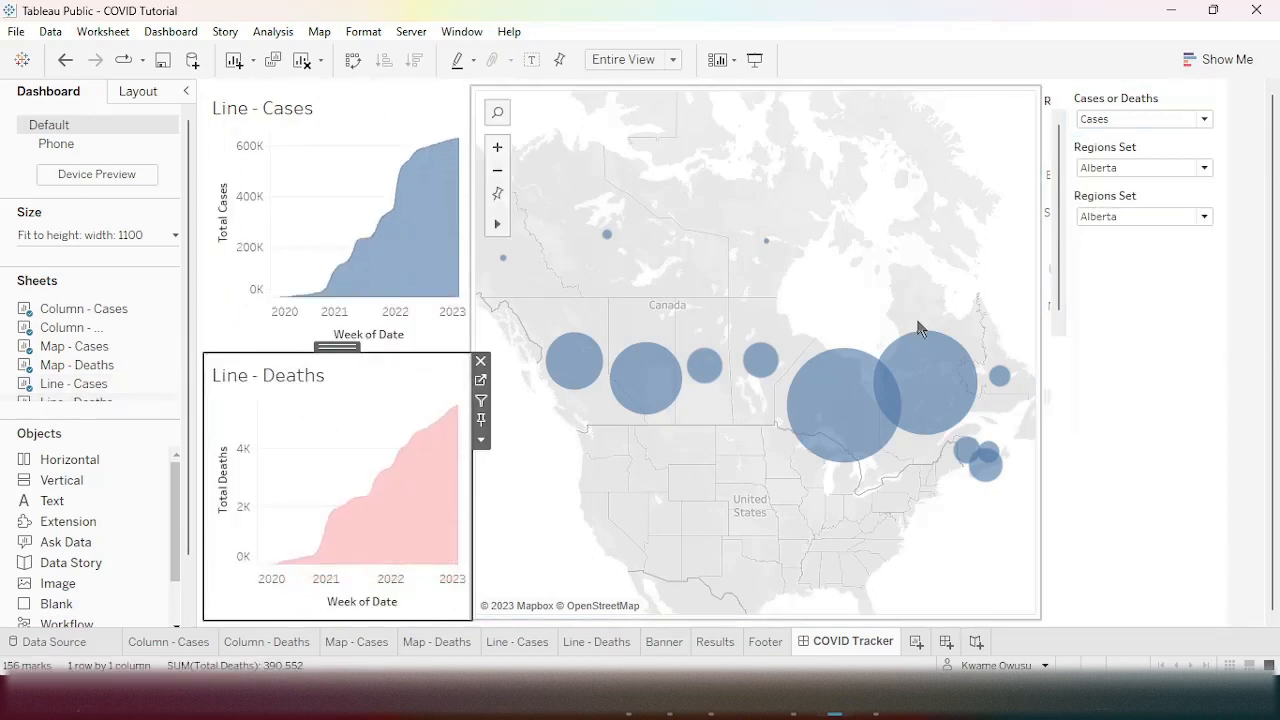
- Narrow the column of filter and parameter controls and the map to give the column chart more width
{"action": "left_click_drag", "start_coordinate": [1068, 352], "coordinate": [1147, 351]}
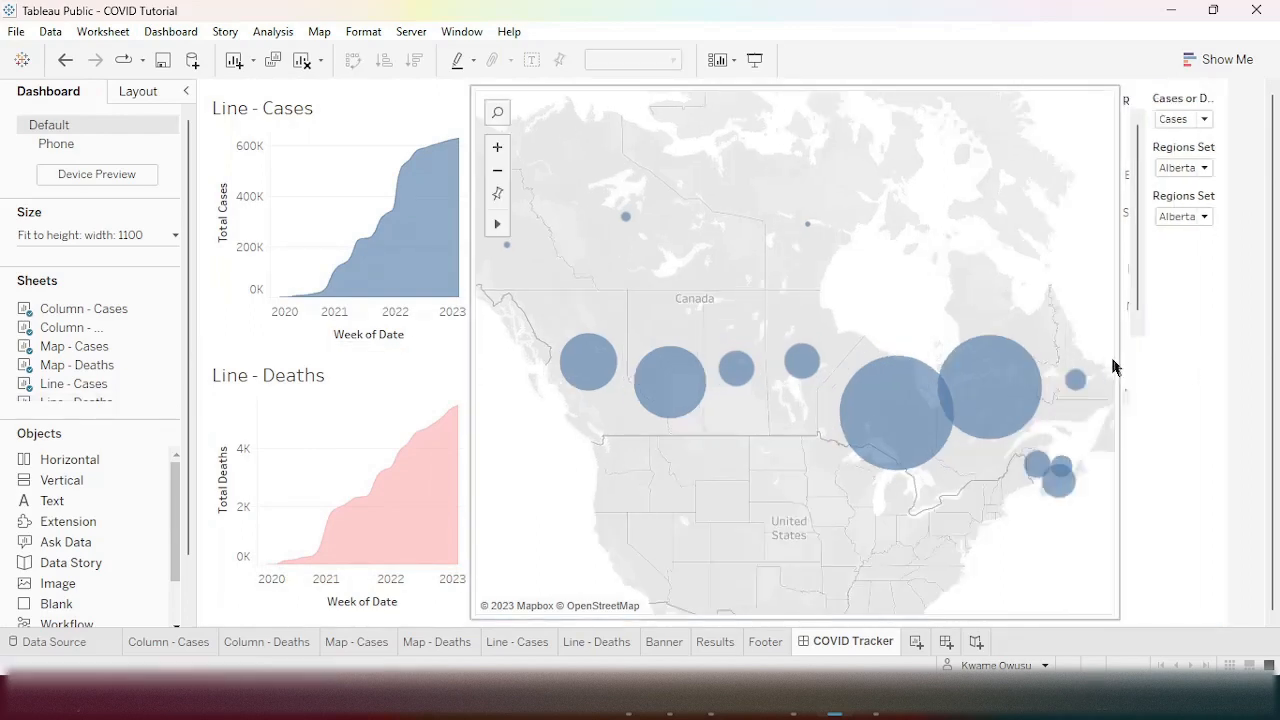
{"action": "left_click_drag", "start_coordinate": [1120, 360], "coordinate": [918, 346]}
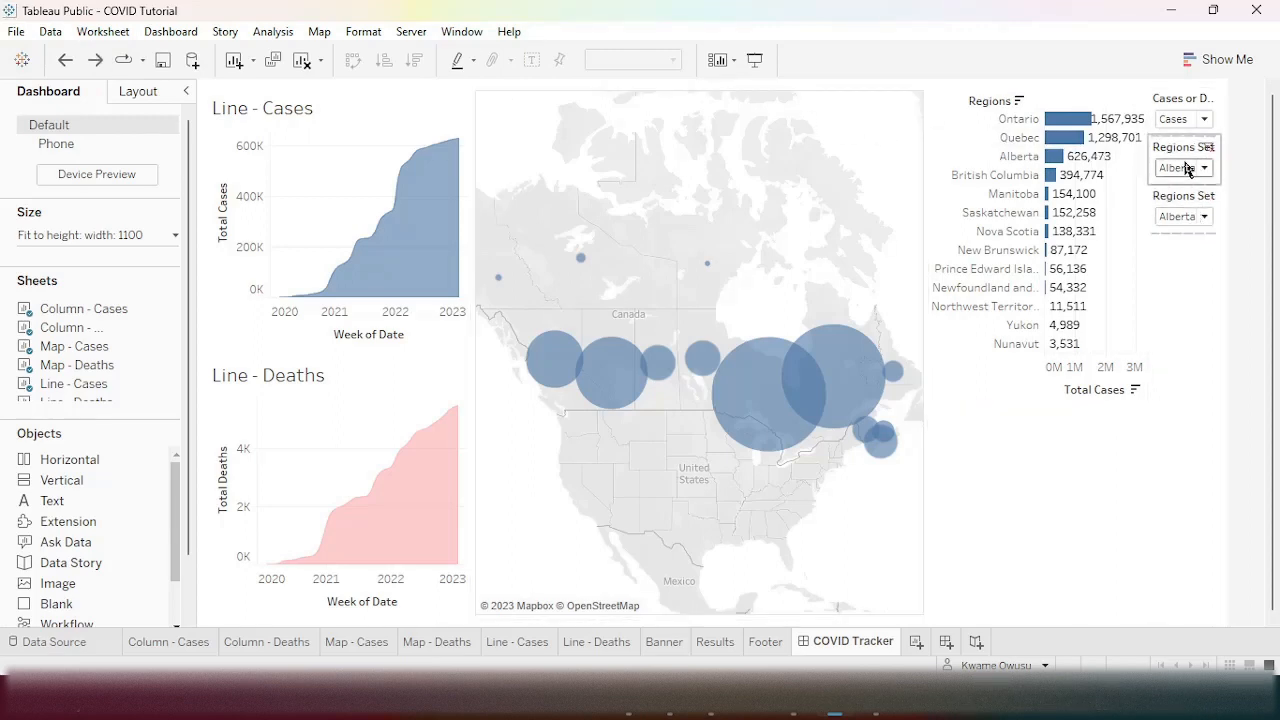
- Remove the second, duplicate Regions Set filter from the dashboard
{"action": "left_click", "coordinate": [1183, 212]}
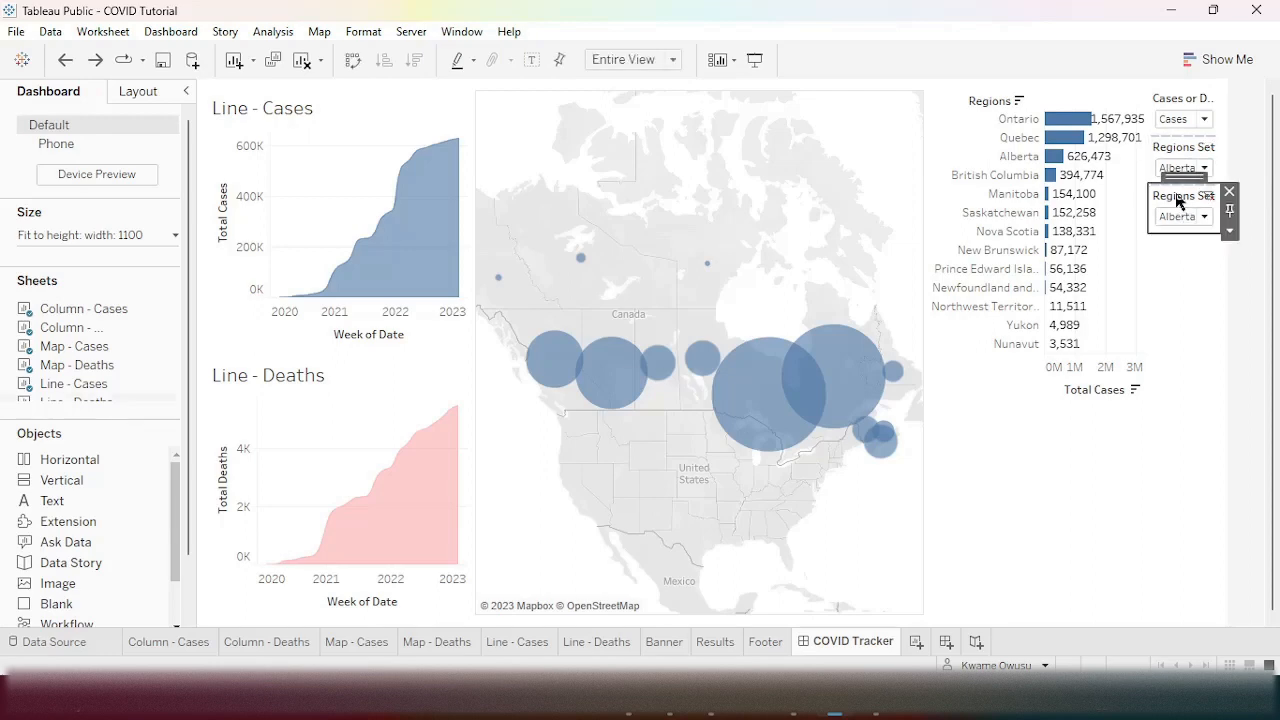
{"action": "left_click", "coordinate": [1230, 231]}
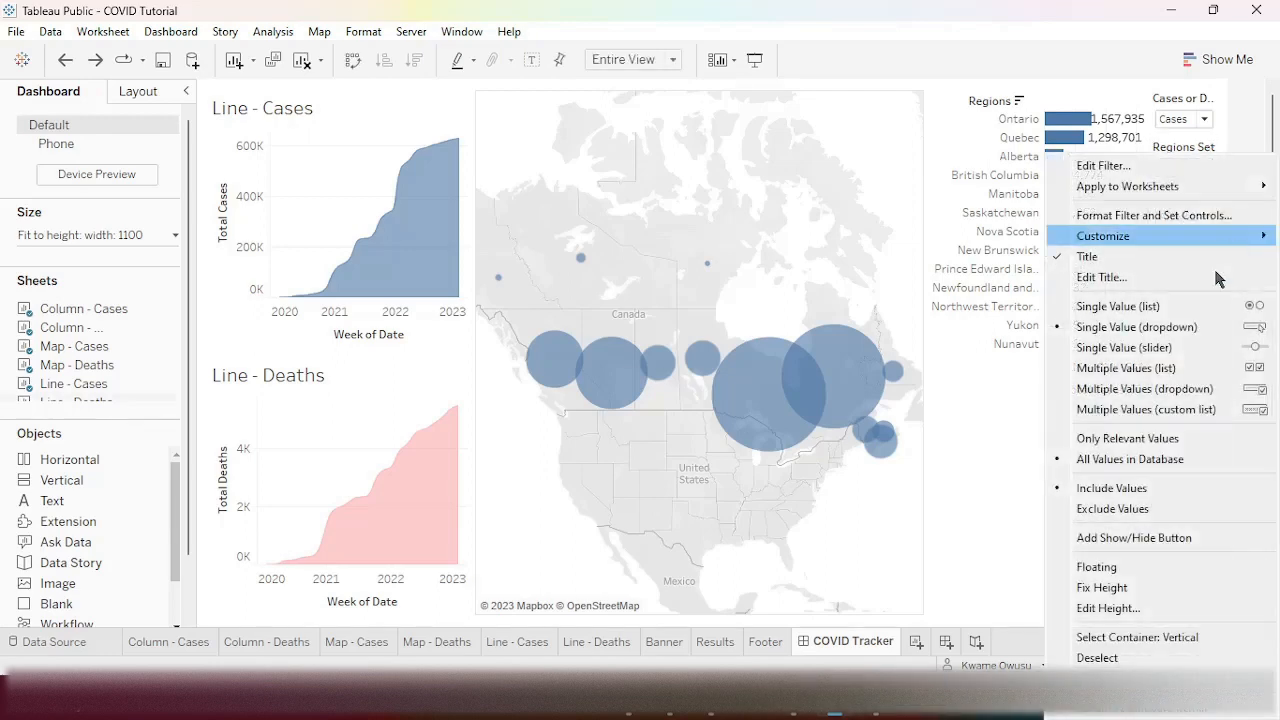
{"action": "left_click", "coordinate": [1130, 680]}
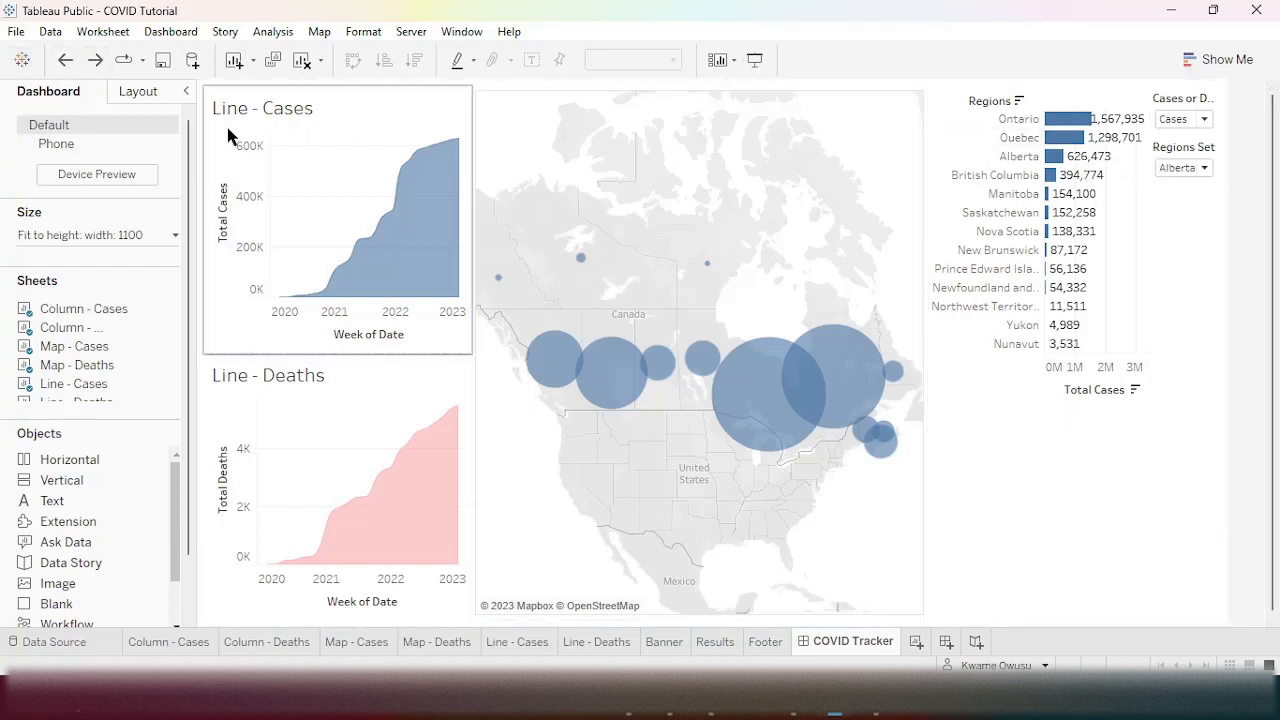
- Place the Banner sheet as a short strip across the top of the dashboard and hide its title
{"action": "scroll", "coordinate": [110, 330], "scroll_direction": "down", "scroll_amount": 2}
{"action": "mouse_move", "coordinate": [82, 370]}
{"action": "left_mouse_down"}
{"action": "mouse_move", "coordinate": [567, 248]}
{"action": "mouse_move", "coordinate": [634, 97]}
{"action": "mouse_move", "coordinate": [497, 86]}
{"action": "left_mouse_up"}
{"action": "left_click_drag", "start_coordinate": [713, 353], "coordinate": [718, 216]}
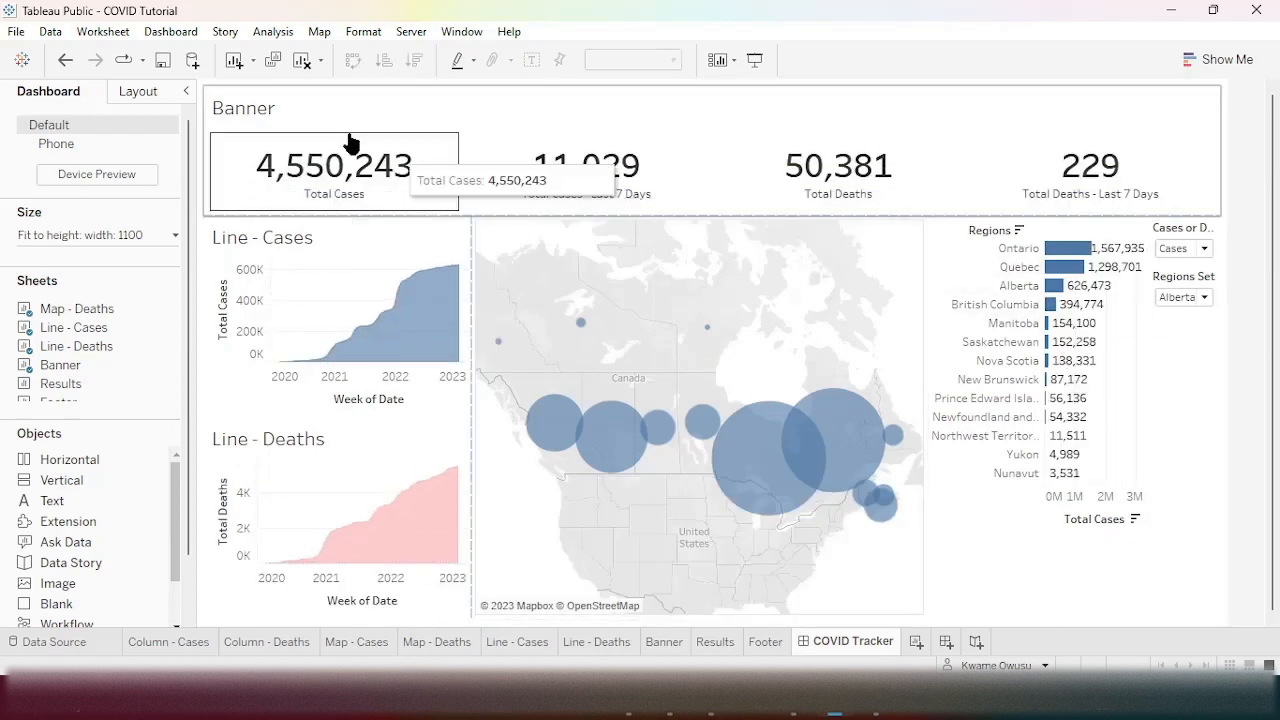
{"action": "left_click", "coordinate": [252, 114]}
{"action": "right_click", "coordinate": [252, 112]}
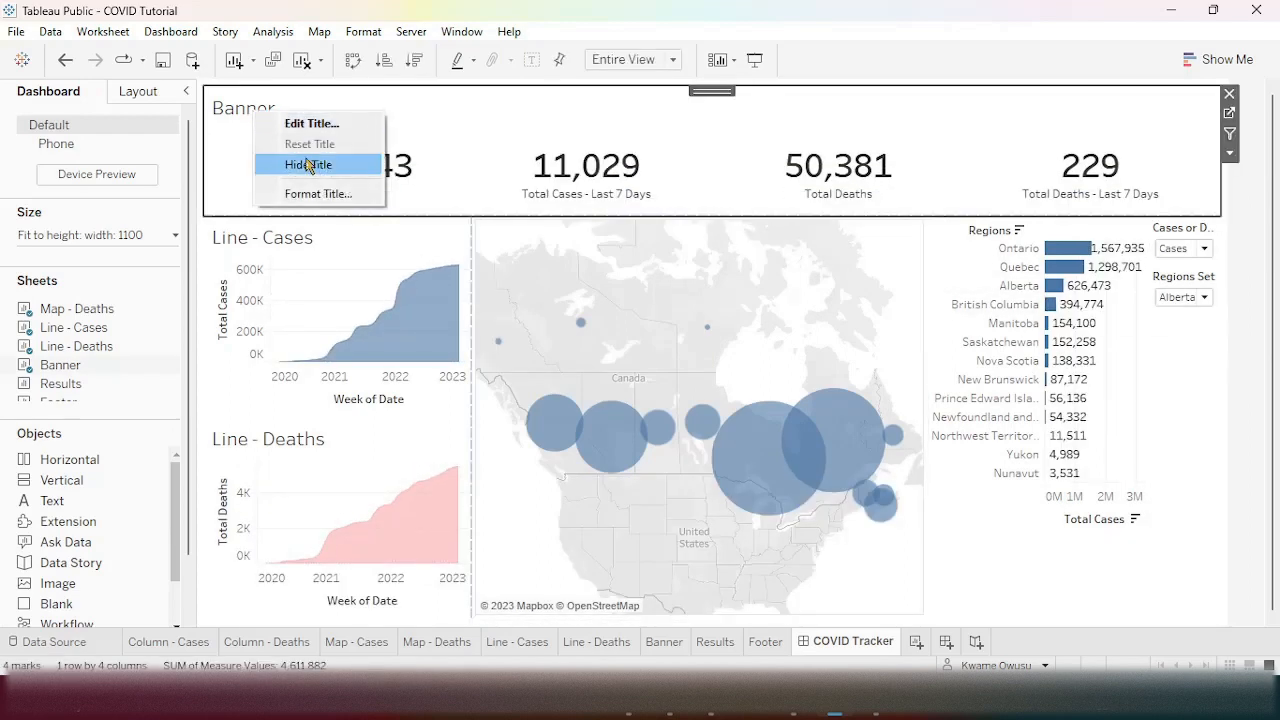
{"action": "left_click", "coordinate": [308, 166]}
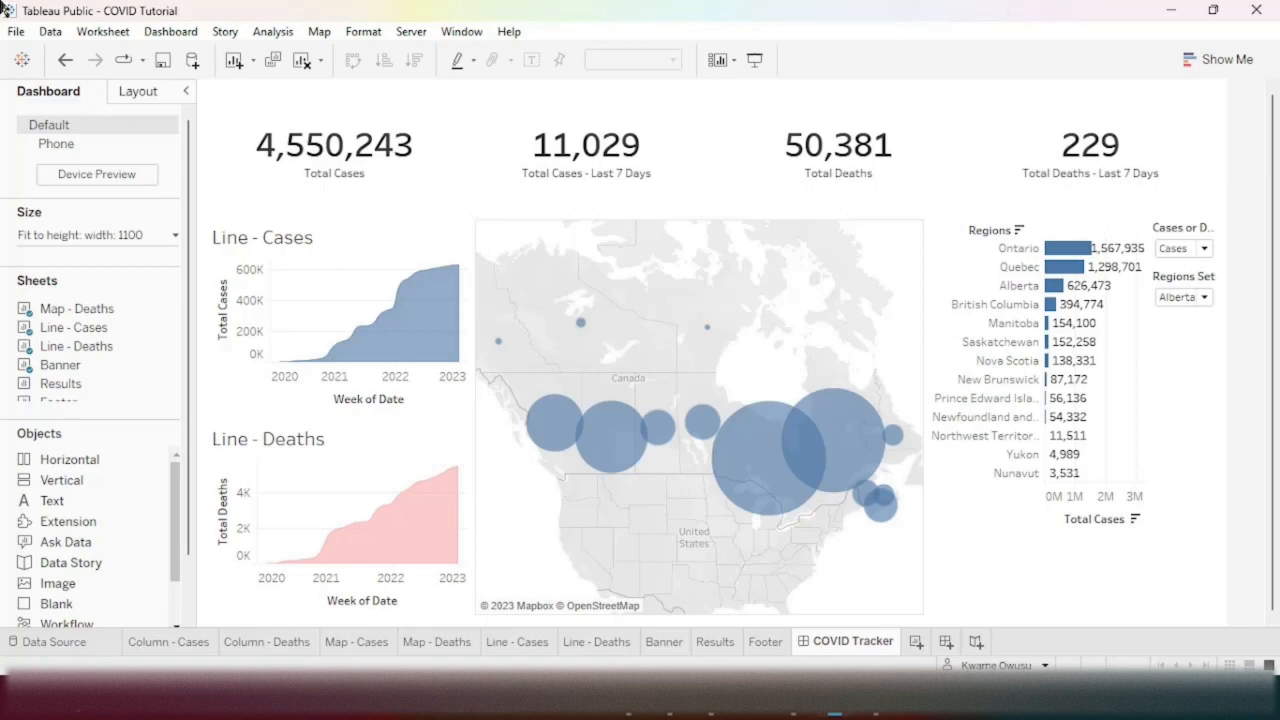
- Add a horizontal container between the Banner and the charts and shrink it to a thin row
{"action": "left_click", "coordinate": [86, 466]}
{"action": "mouse_move", "coordinate": [295, 457]}
{"action": "left_mouse_down"}
{"action": "mouse_move", "coordinate": [657, 286]}
{"action": "mouse_move", "coordinate": [674, 214]}
{"action": "left_mouse_up"}
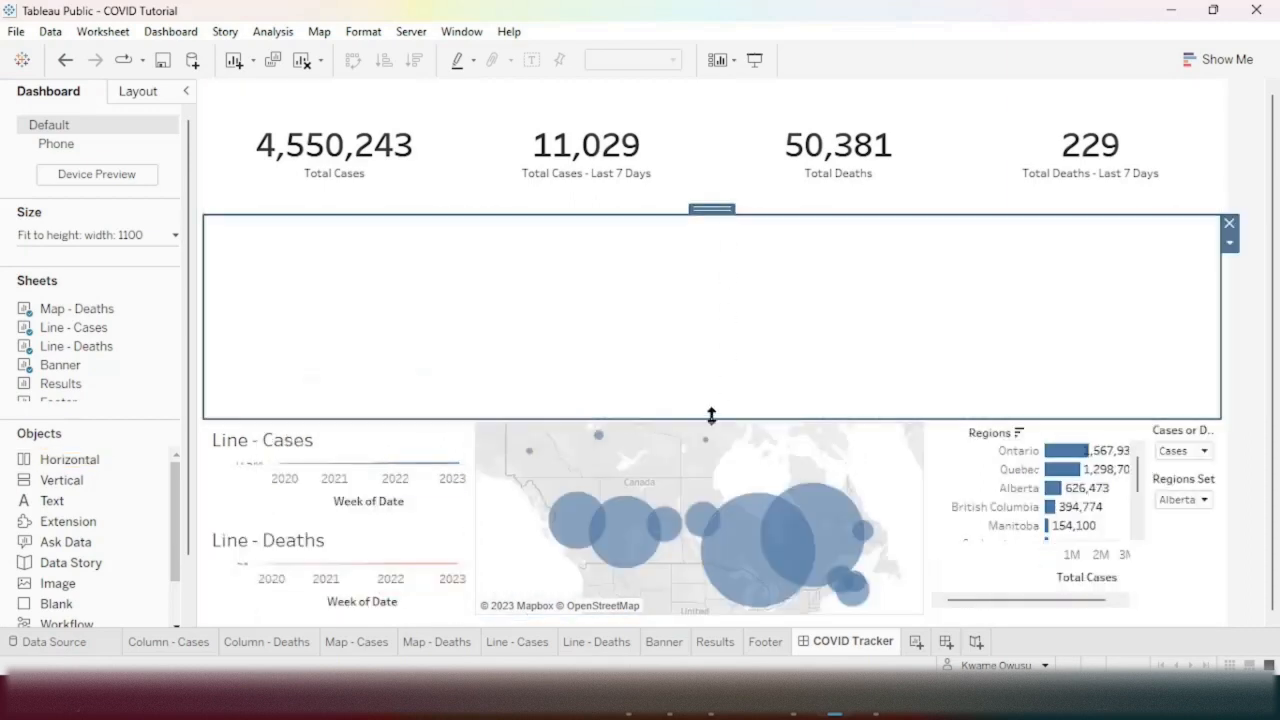
{"action": "left_click_drag", "start_coordinate": [700, 421], "coordinate": [708, 306]}
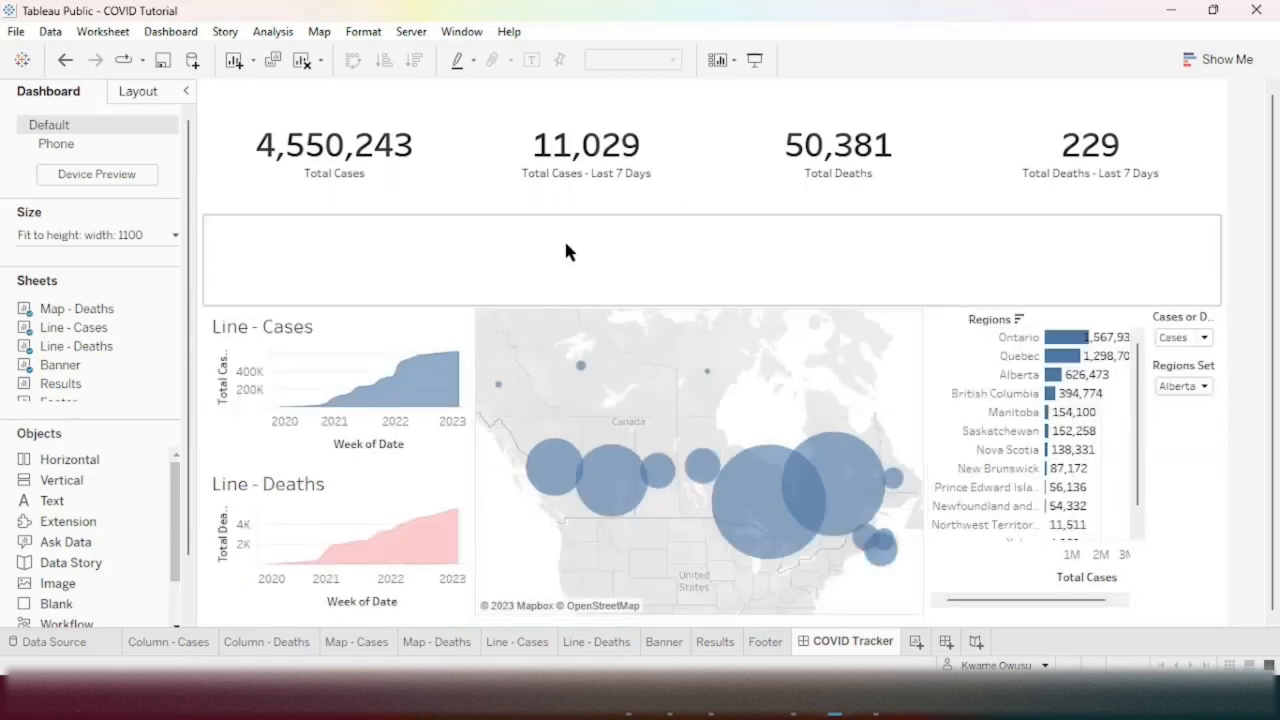
{"action": "left_click_drag", "start_coordinate": [629, 301], "coordinate": [629, 271]}
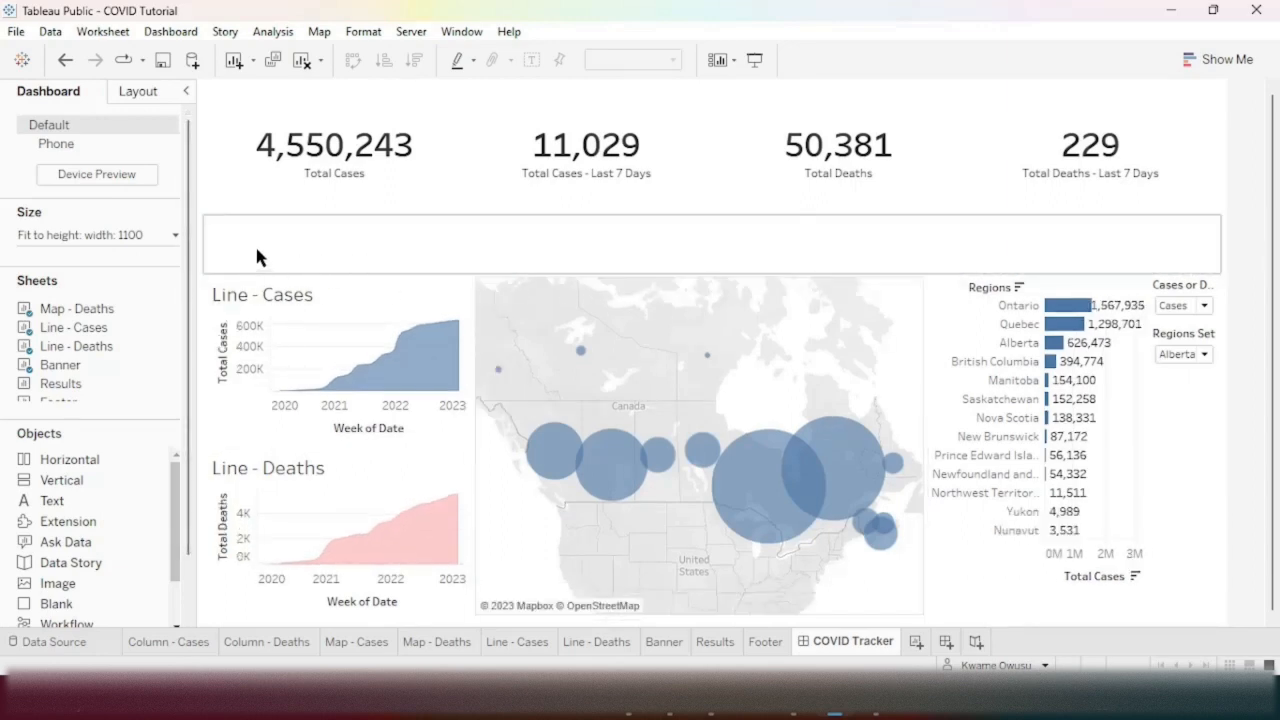
- Place the Results sheet in the thin row below the Banner and set its fit to Entire View
{"action": "scroll", "coordinate": [122, 330], "scroll_direction": "down", "scroll_amount": 1}
{"action": "left_click_drag", "start_coordinate": [62, 380], "coordinate": [320, 245]}
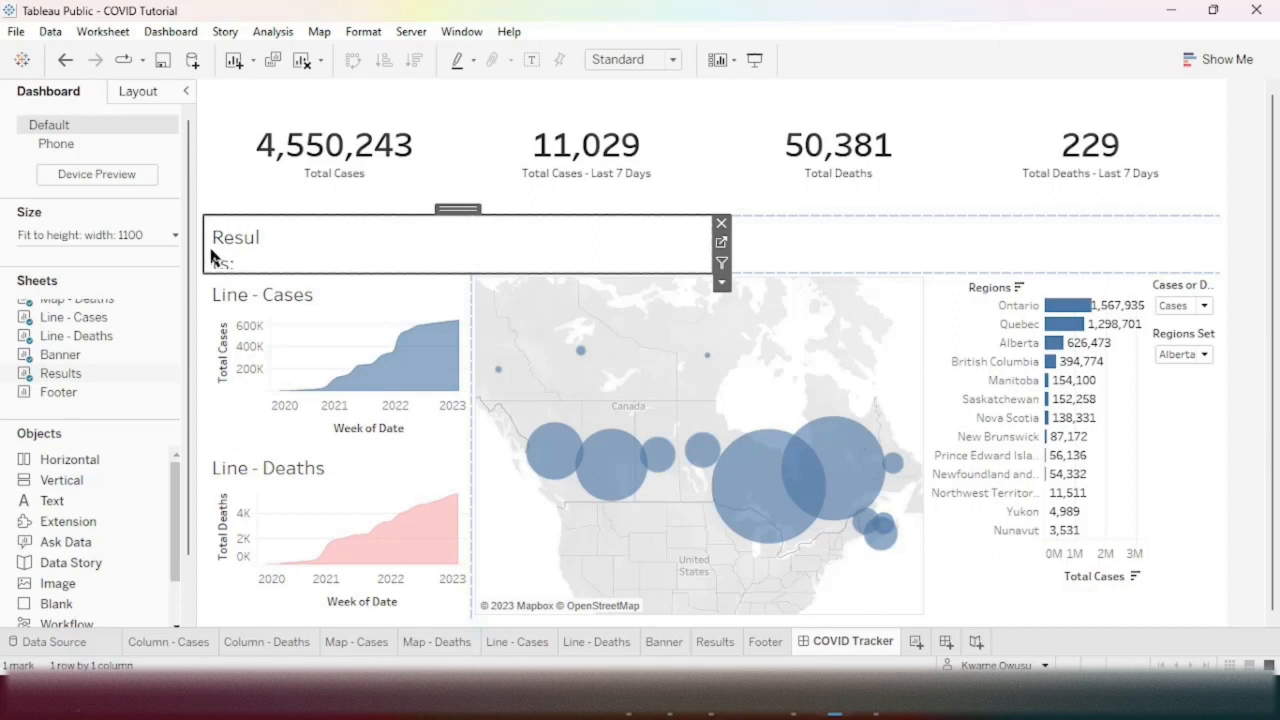
{"action": "left_click", "coordinate": [721, 283]}
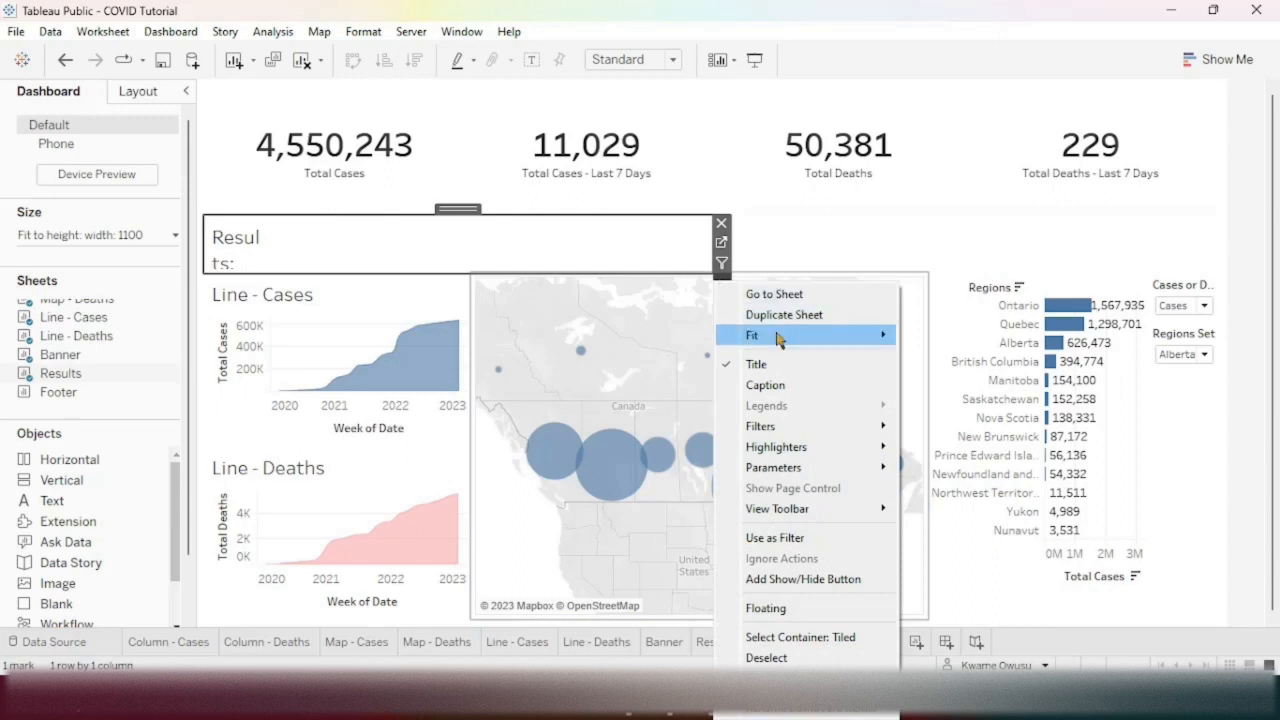
{"action": "mouse_move", "coordinate": [779, 340]}
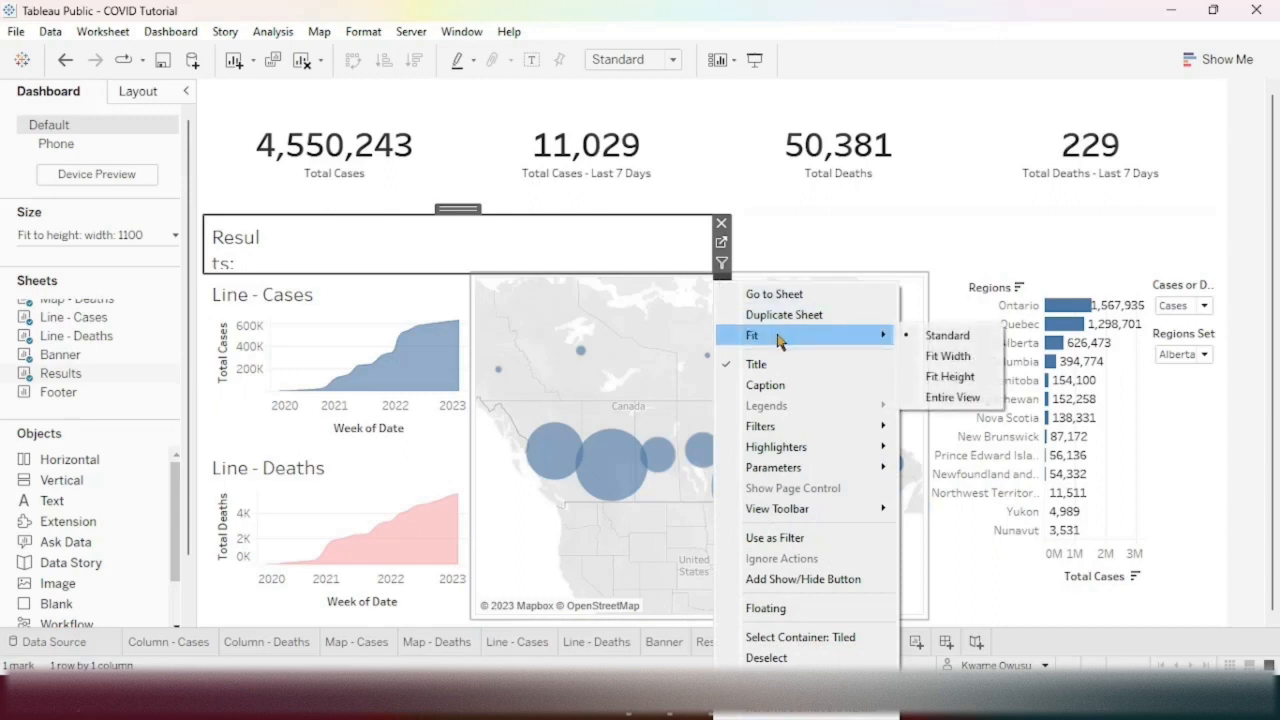
{"action": "left_click", "coordinate": [961, 398]}
{"action": "left_click", "coordinate": [1240, 316]}
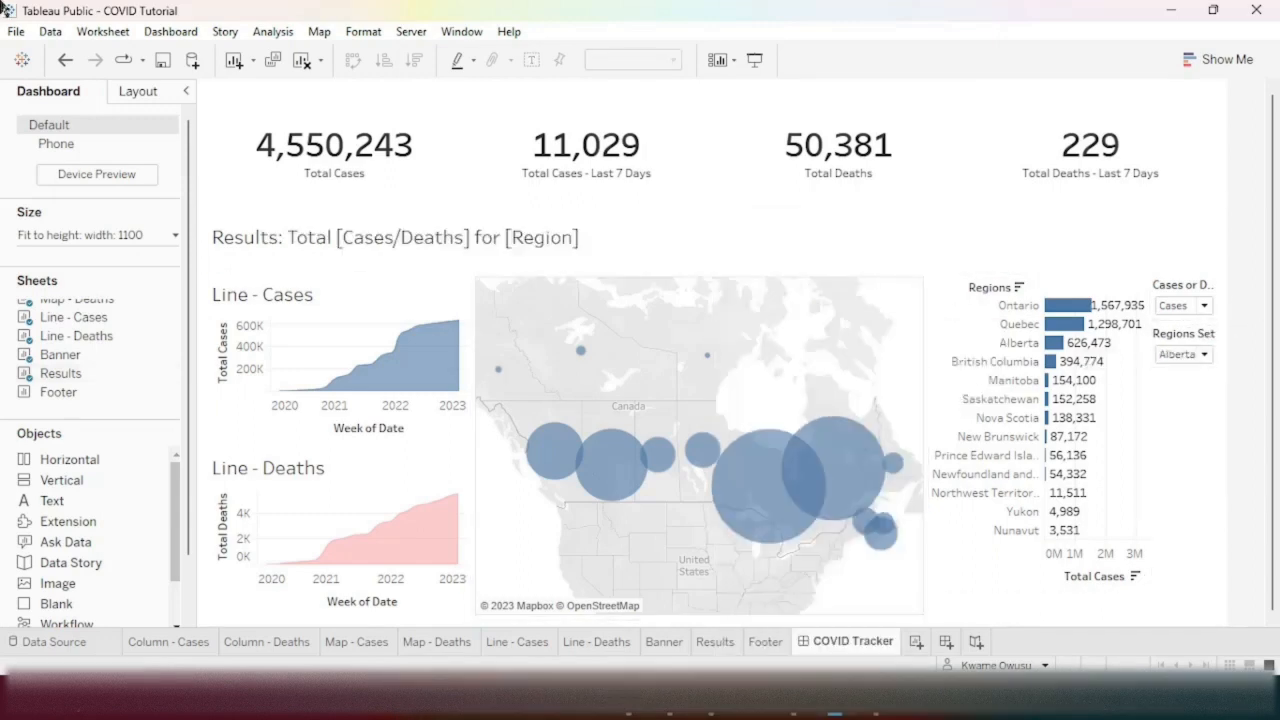
- Move the Regions Set filter and the Cases or Deaths parameter control into the row beside the Results title
{"action": "key", "text": "ctrl+z"}
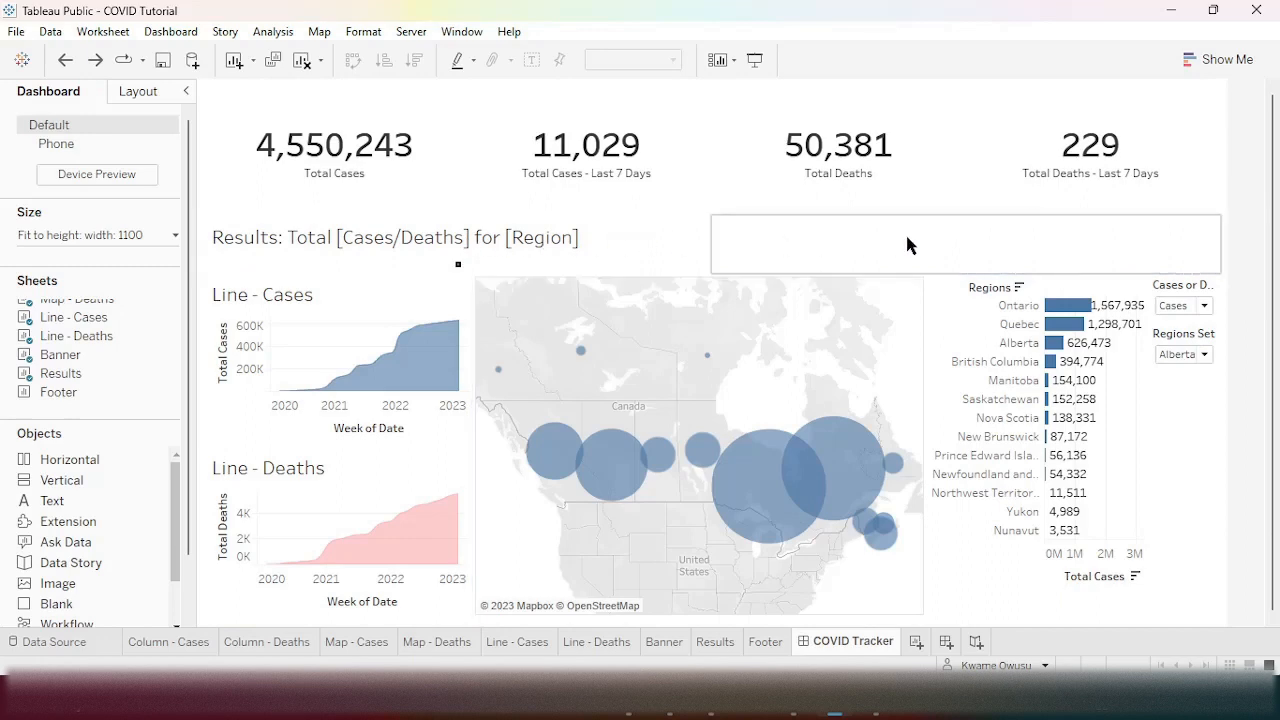
{"action": "left_click", "coordinate": [1180, 345]}
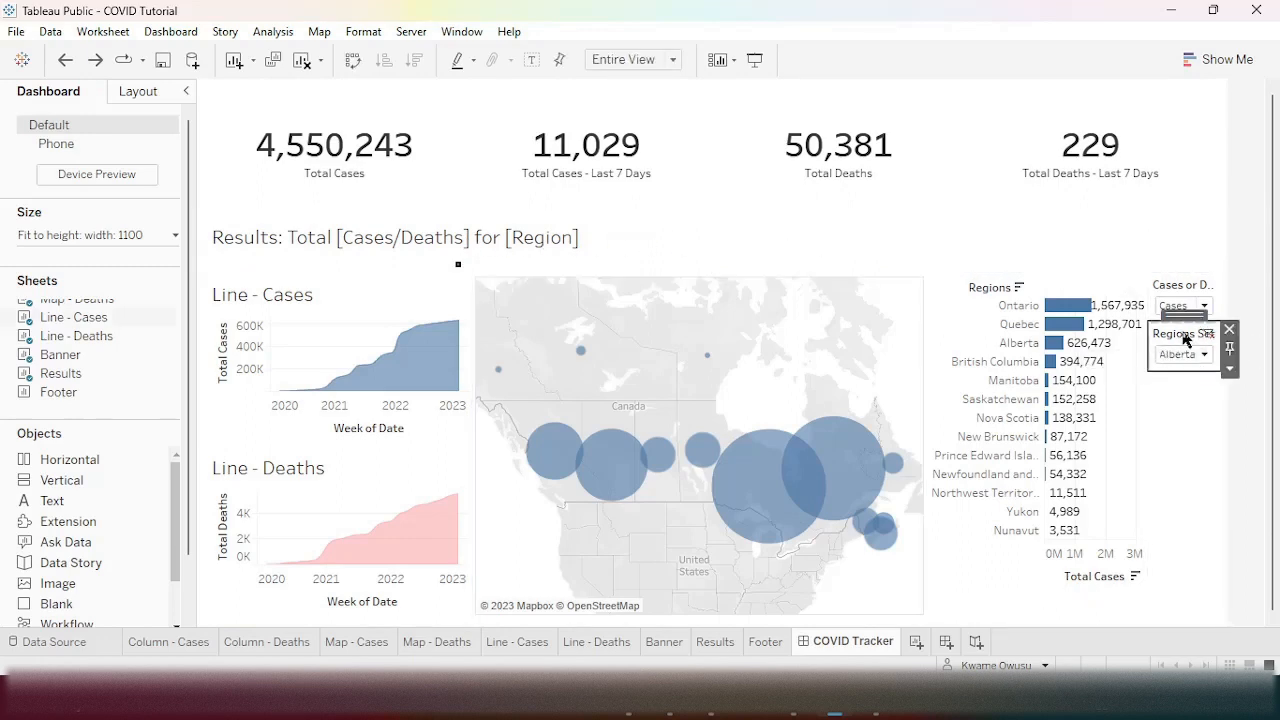
{"action": "left_click_drag", "start_coordinate": [1183, 315], "coordinate": [845, 241]}
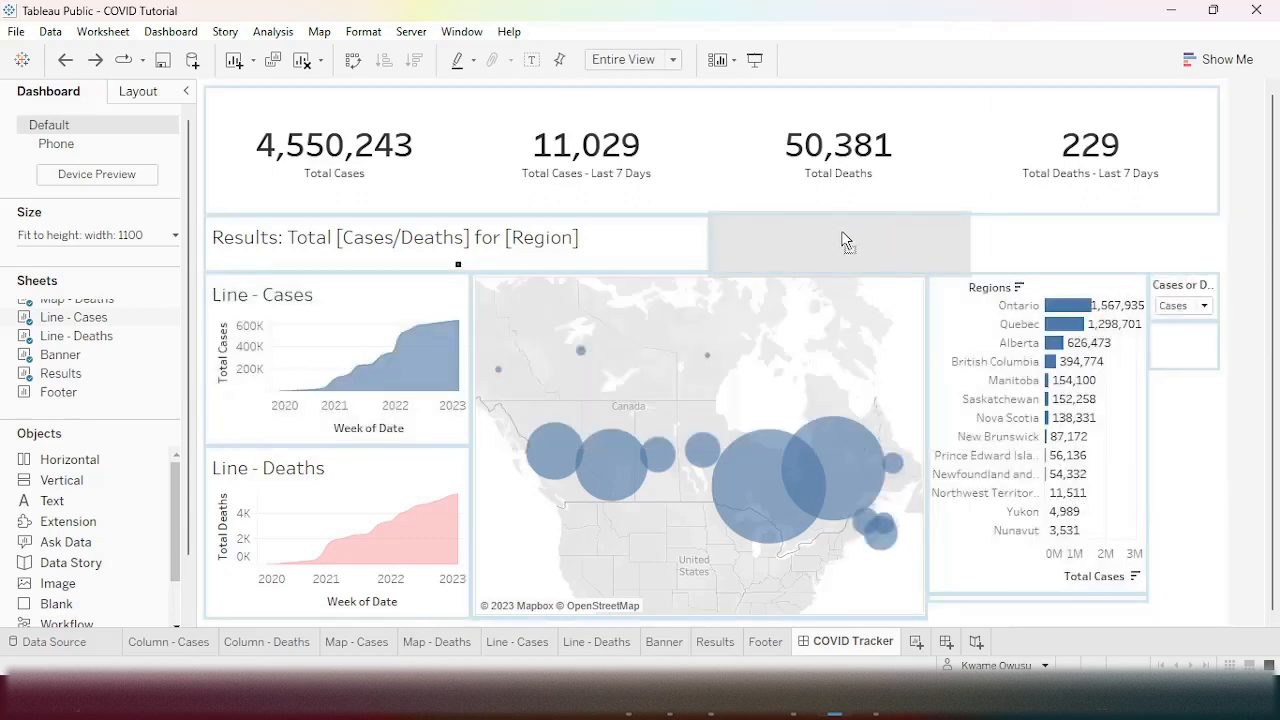
{"action": "left_click_drag", "start_coordinate": [842, 240], "coordinate": [868, 240]}
{"action": "left_click", "coordinate": [1248, 262]}
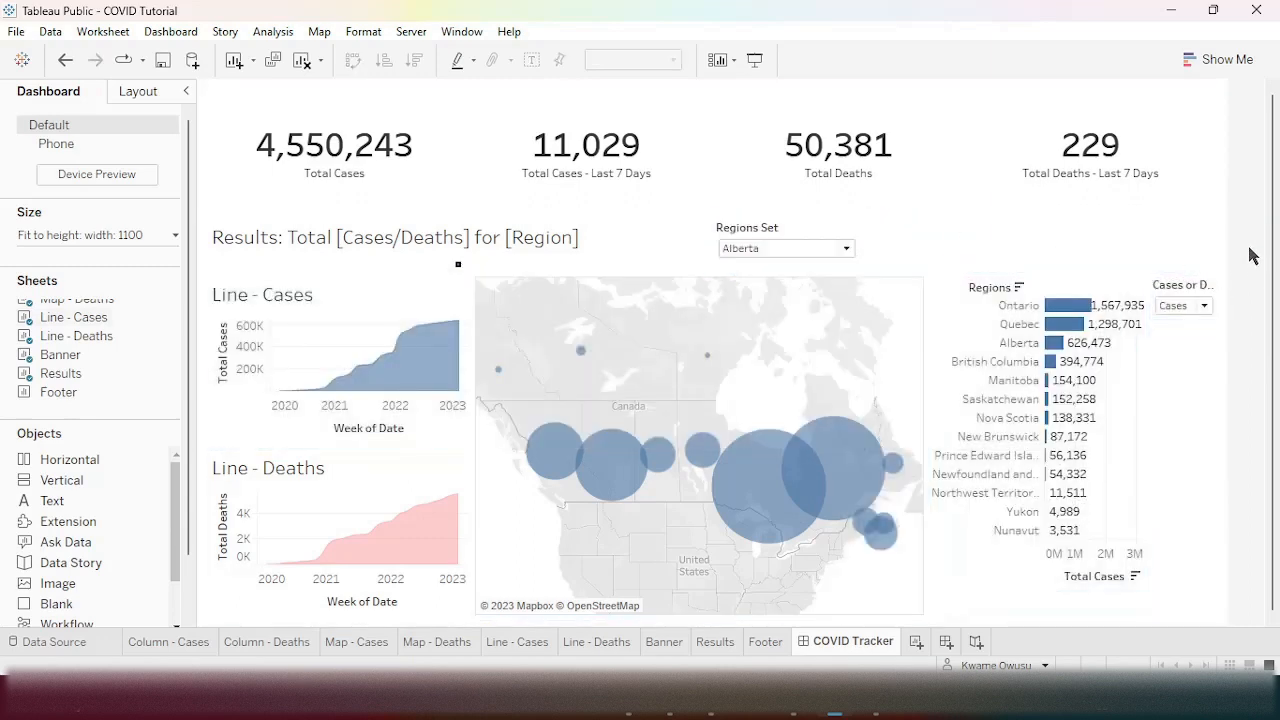
{"action": "left_click", "coordinate": [1185, 290]}
{"action": "left_click_drag", "start_coordinate": [1185, 267], "coordinate": [941, 241]}
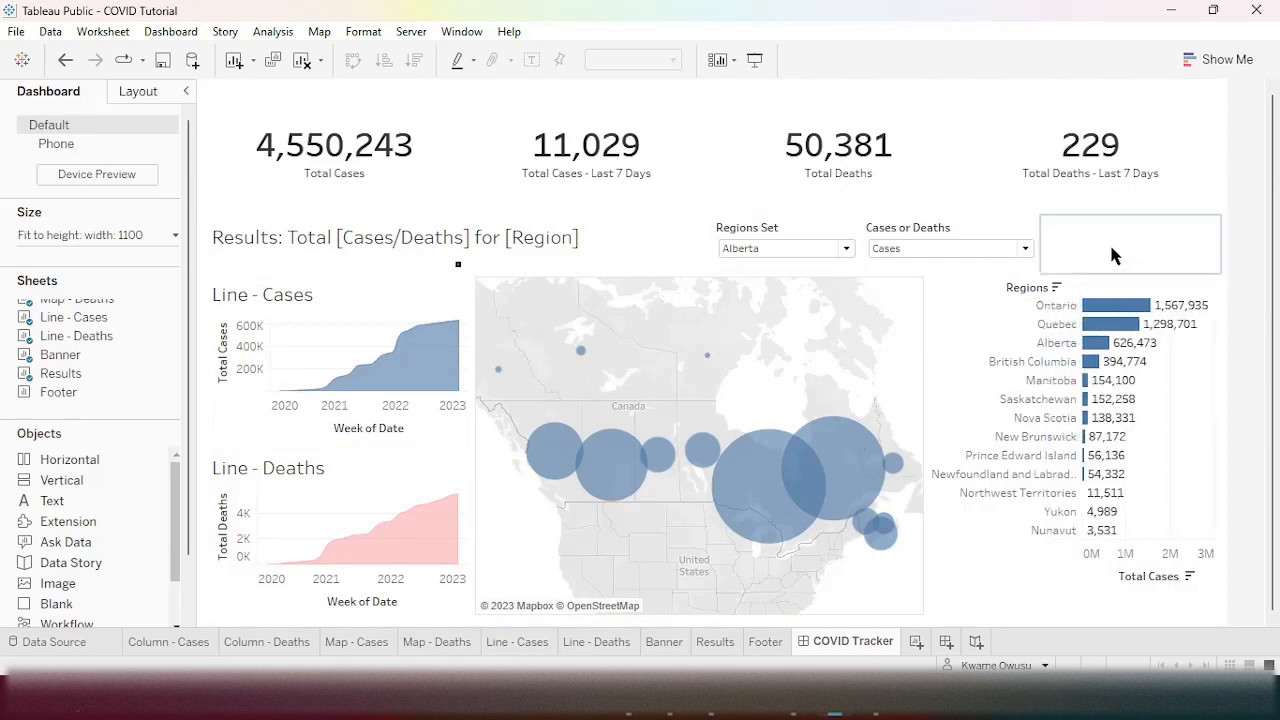
- Remove the empty container beside the Cases or Deaths control and narrow both controls so they sit above the column chart
{"action": "left_click", "coordinate": [1111, 249]}
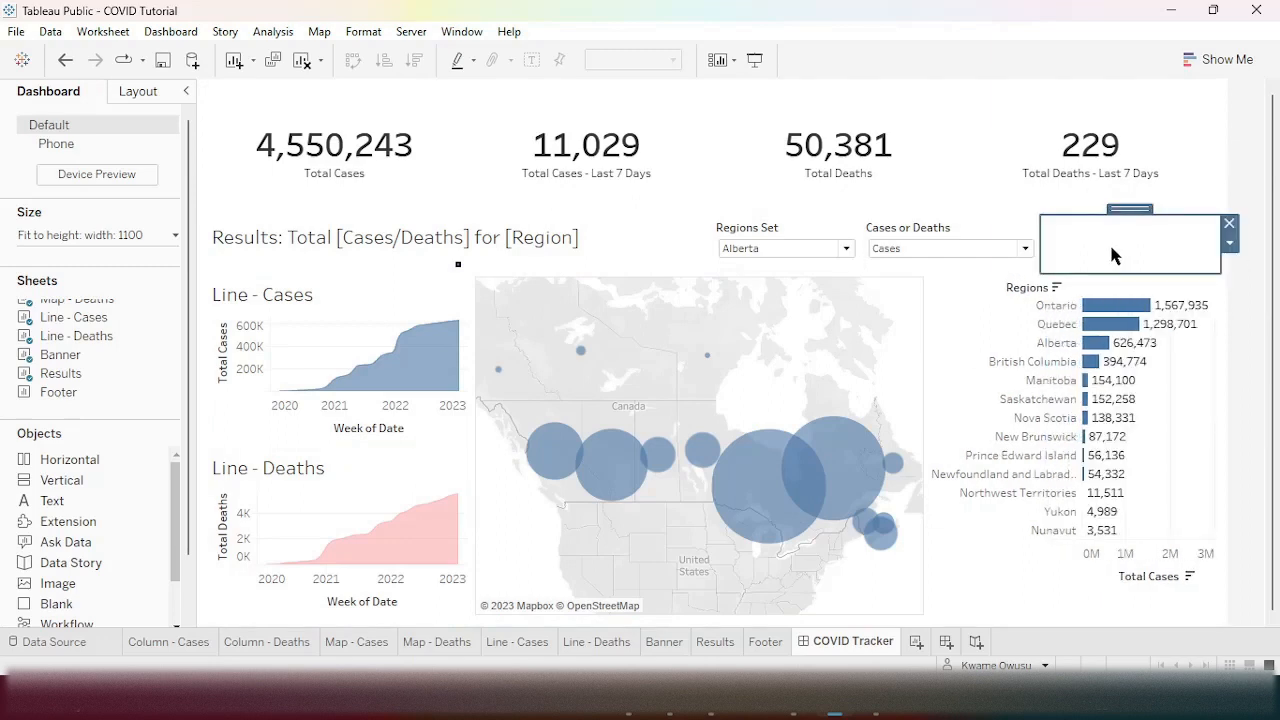
{"action": "left_click", "coordinate": [1229, 244]}
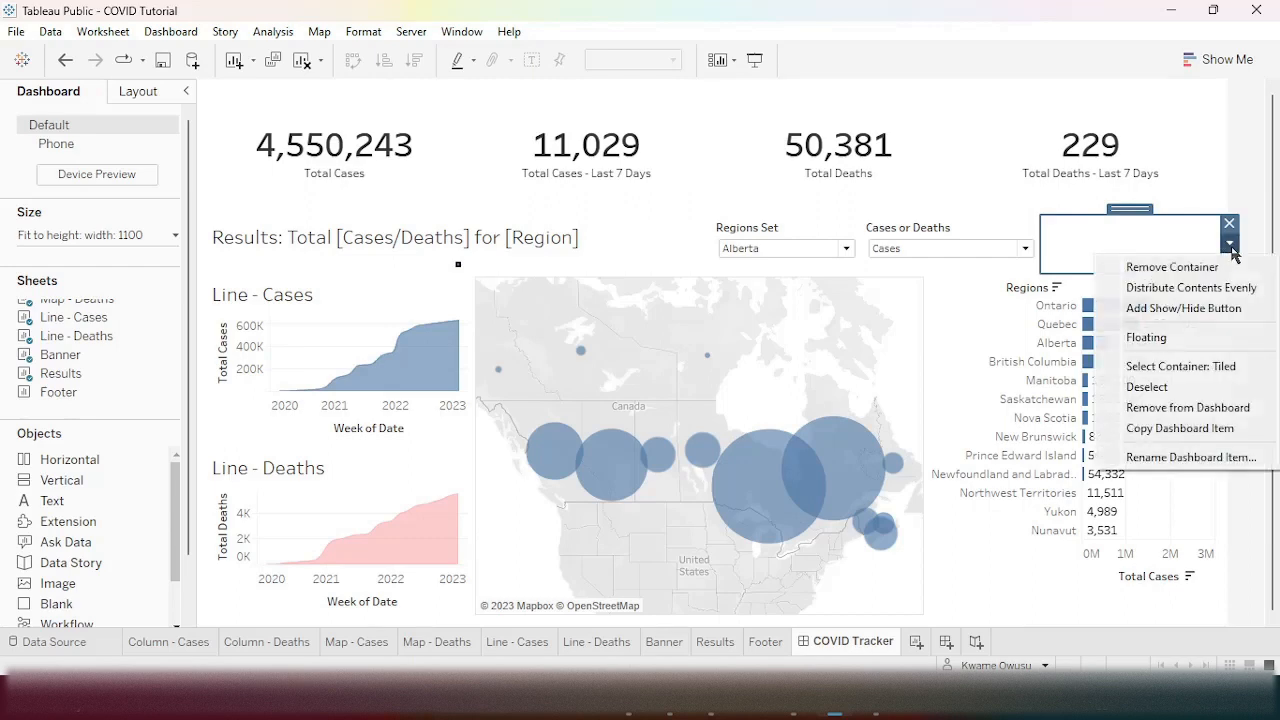
{"action": "left_click", "coordinate": [1201, 409]}
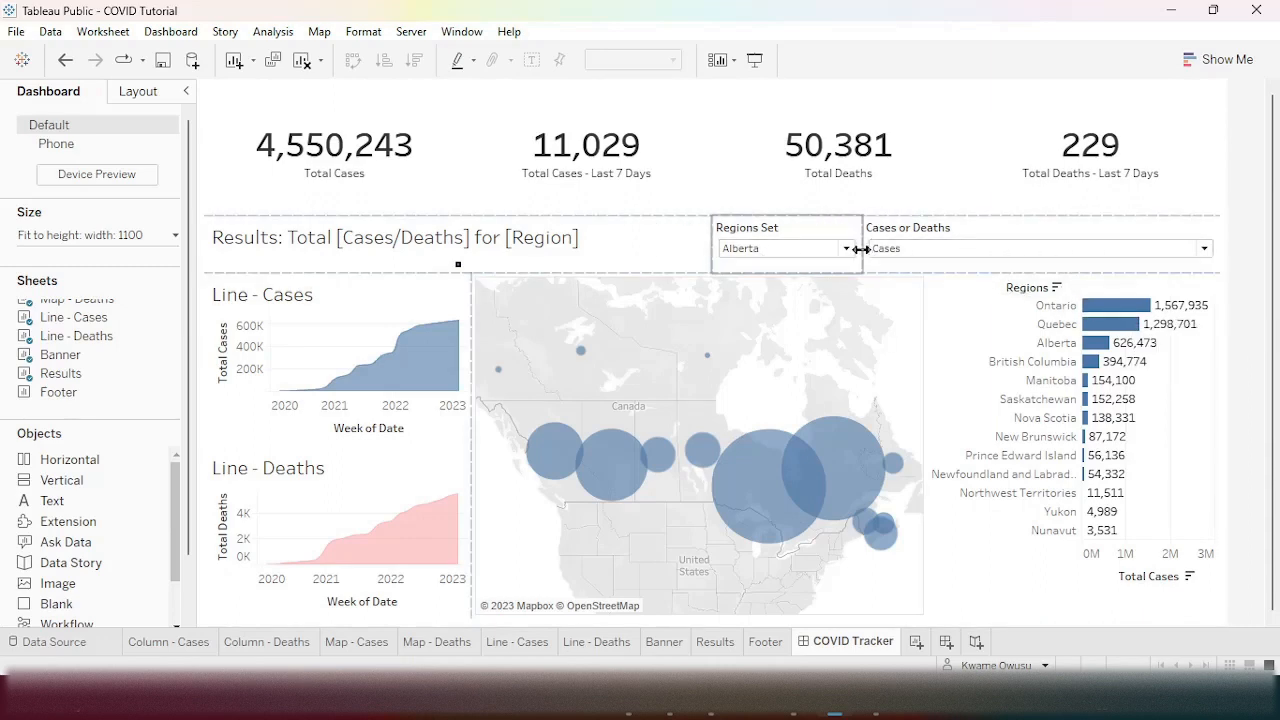
{"action": "left_click_drag", "start_coordinate": [858, 249], "coordinate": [1072, 251]}
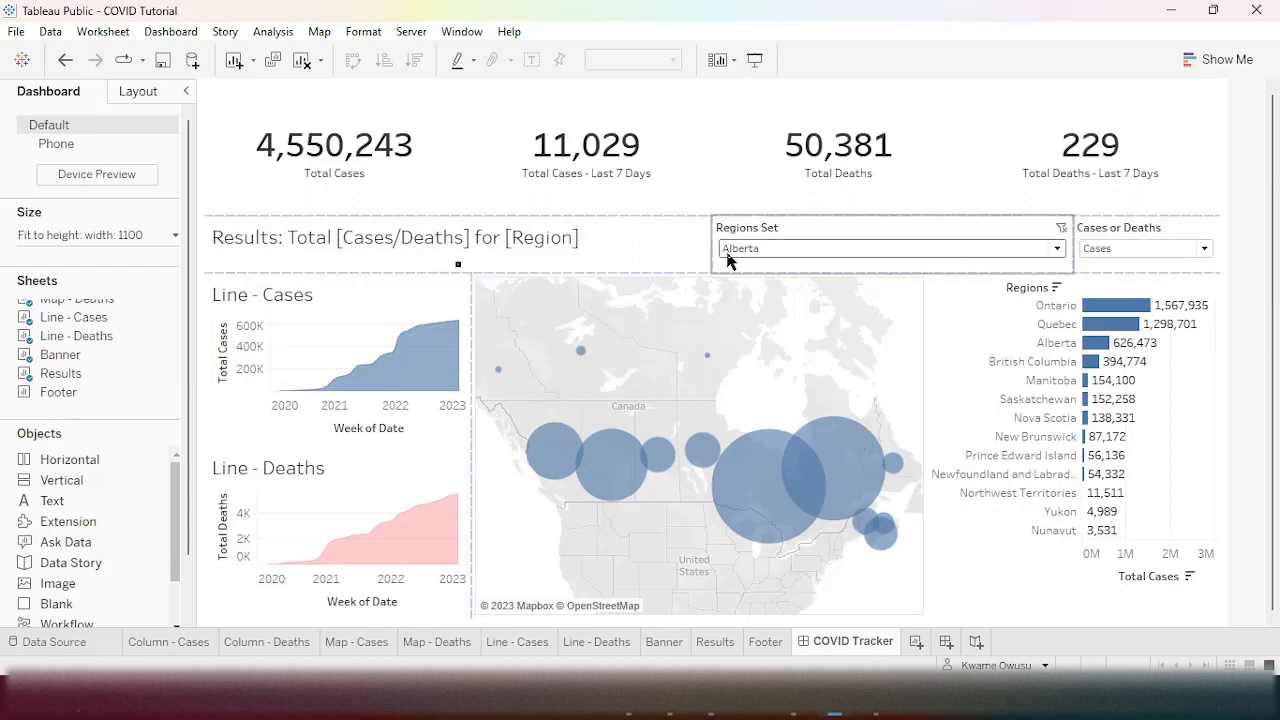
{"action": "left_click_drag", "start_coordinate": [707, 249], "coordinate": [932, 254]}
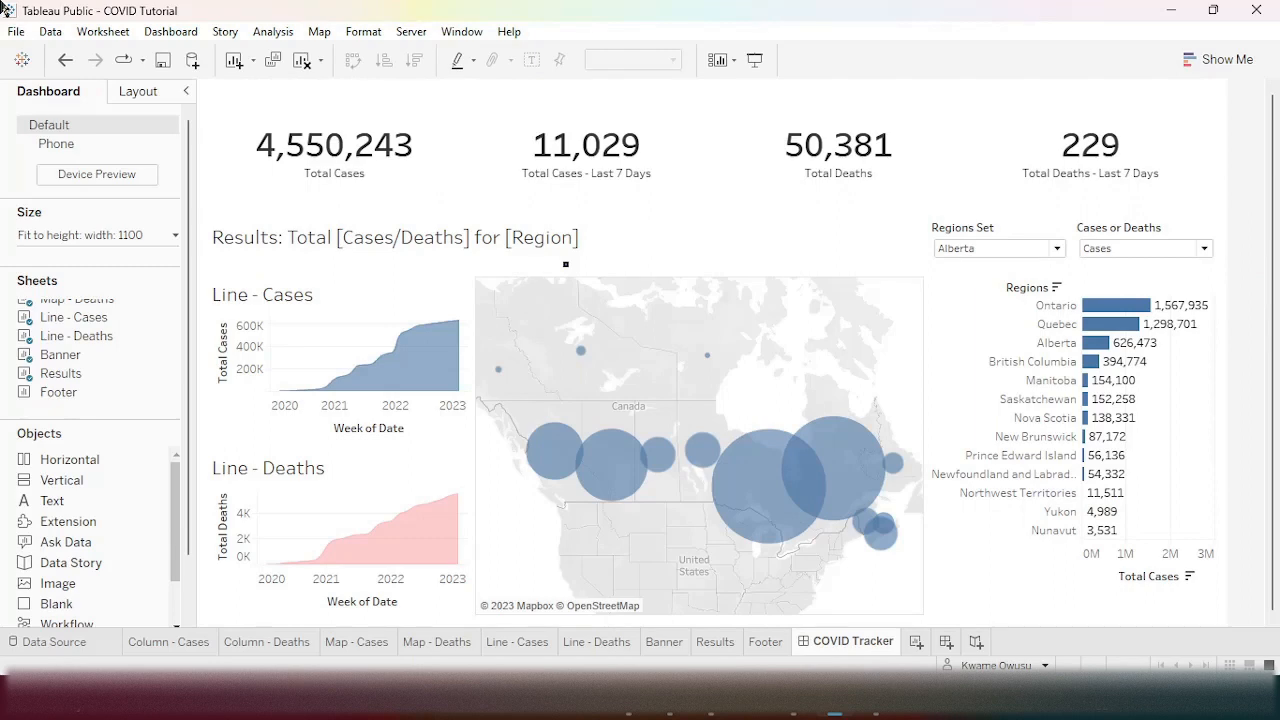
- Place the Footer sheet across the bottom of the dashboard, shrink it to a thin row and set its fit to Entire View
{"action": "left_click_drag", "start_coordinate": [66, 394], "coordinate": [677, 603]}
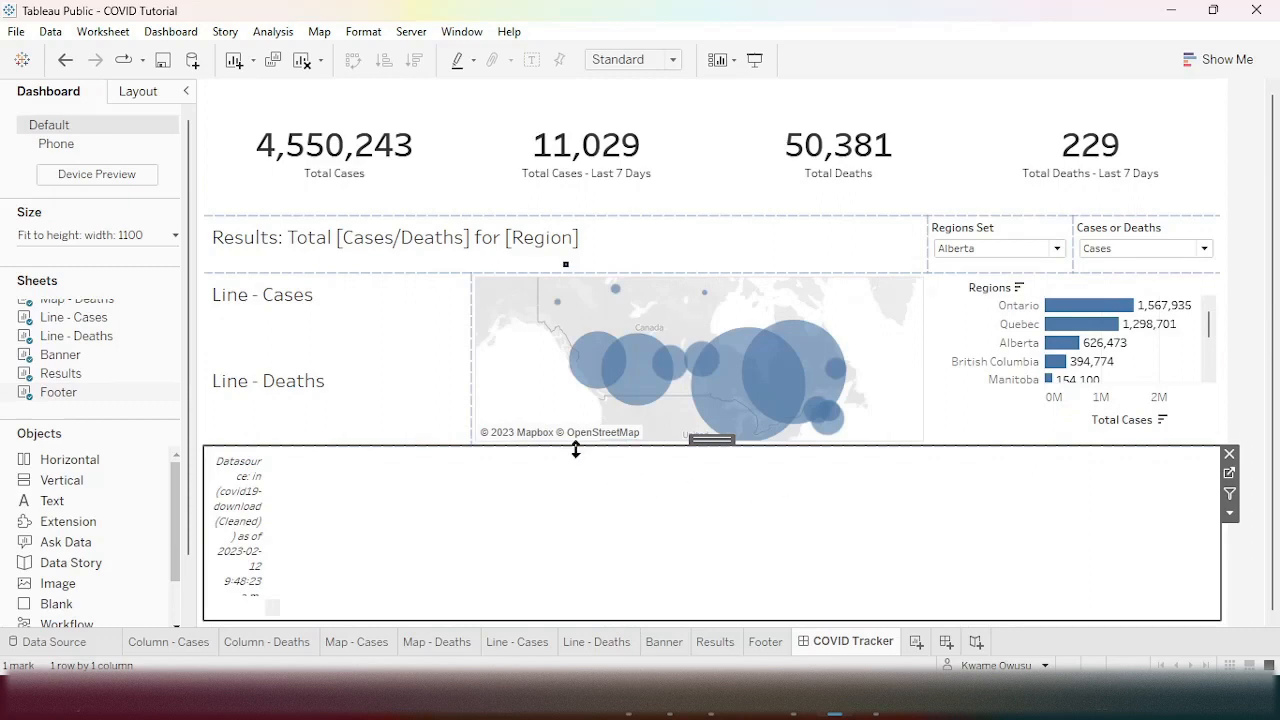
{"action": "left_click_drag", "start_coordinate": [574, 449], "coordinate": [586, 612]}
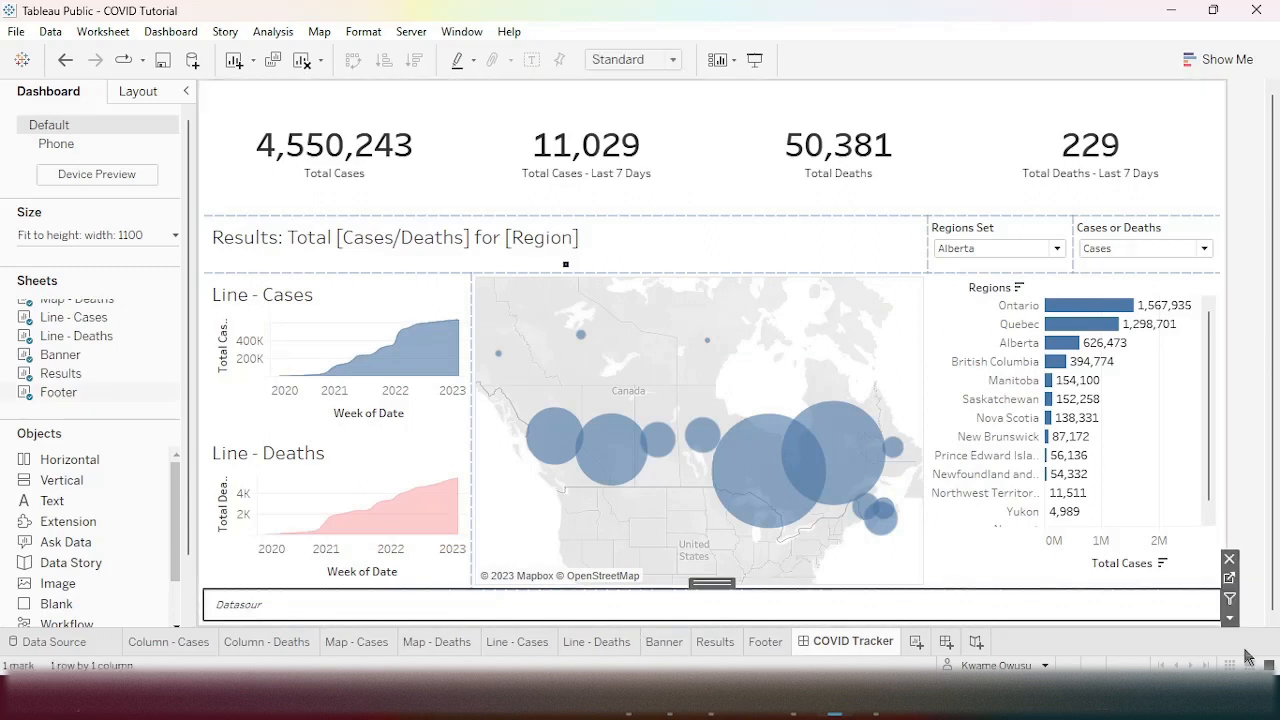
{"action": "left_click", "coordinate": [1230, 617]}
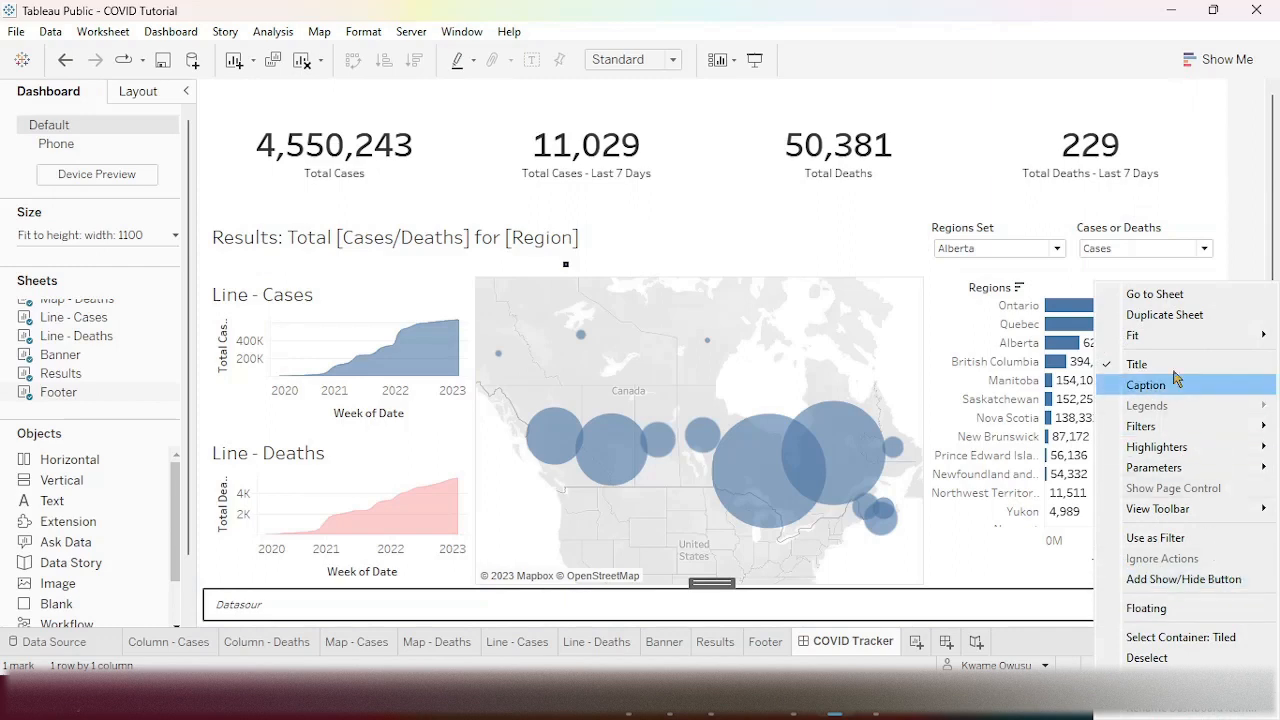
{"action": "mouse_move", "coordinate": [1170, 340]}
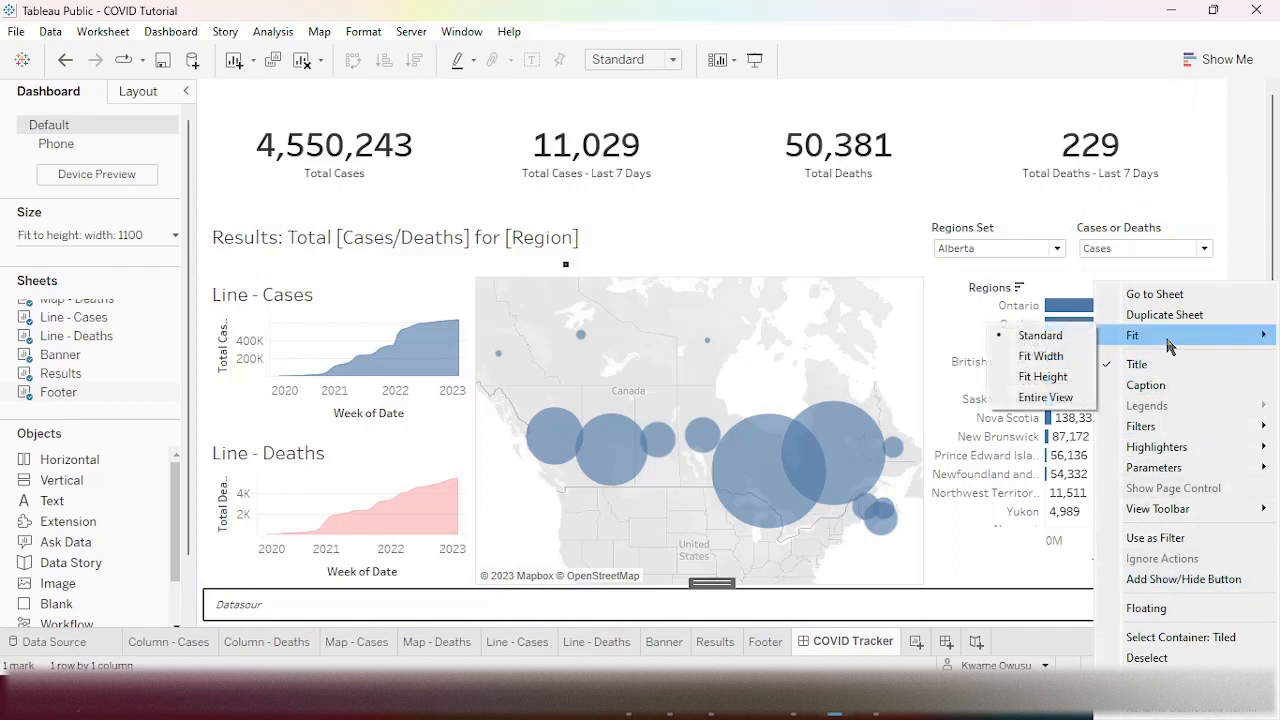
{"action": "left_click", "coordinate": [1045, 398]}
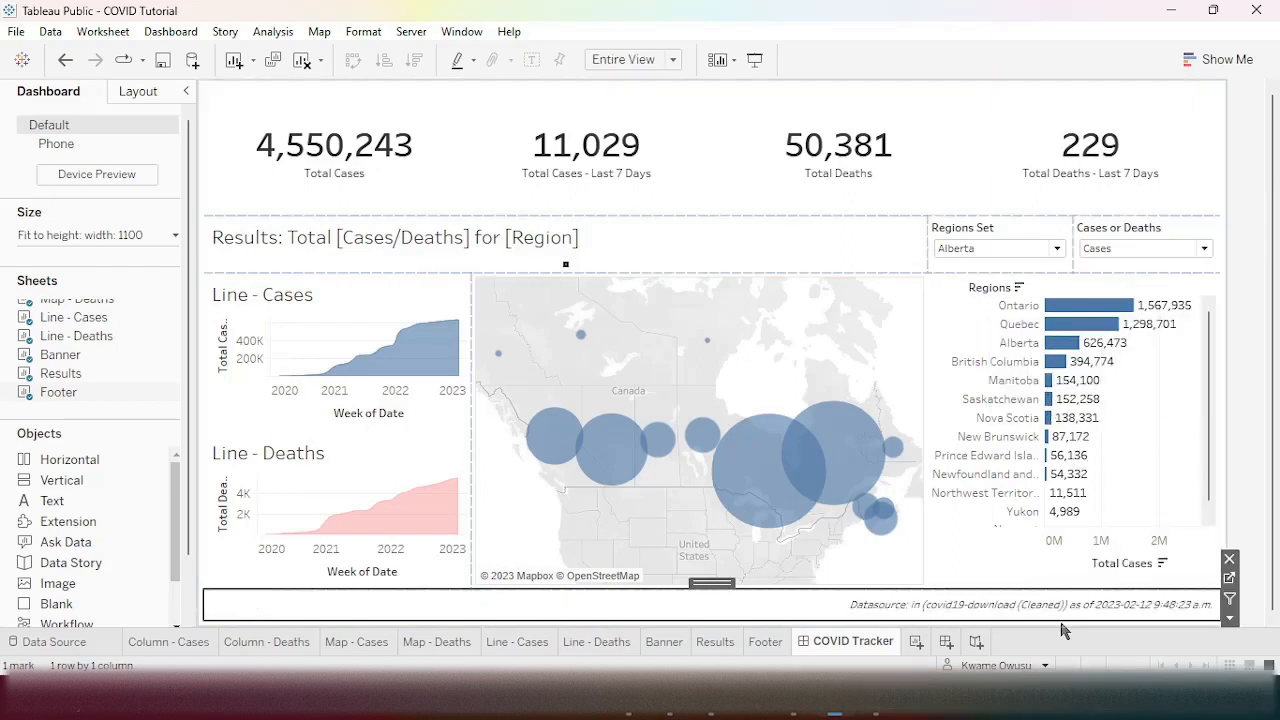
{"action": "left_click", "coordinate": [1258, 388]}
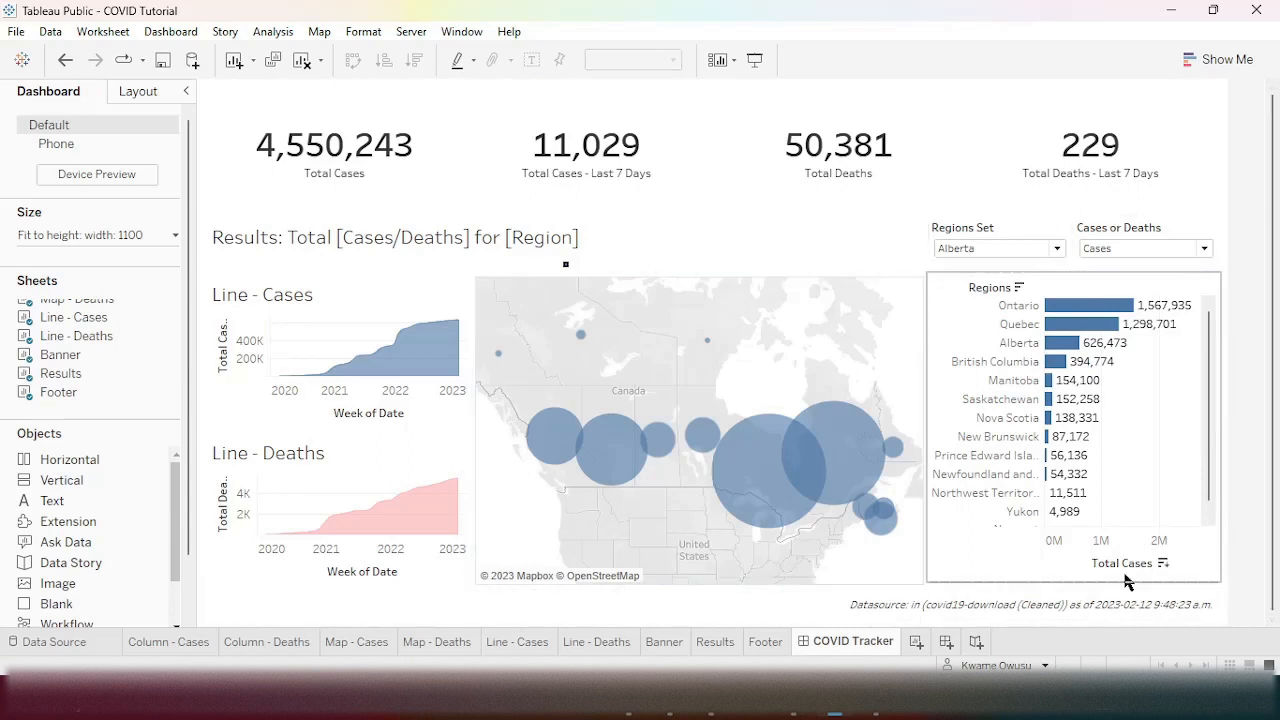
{"action": "key", "text": "ctrl+z"}
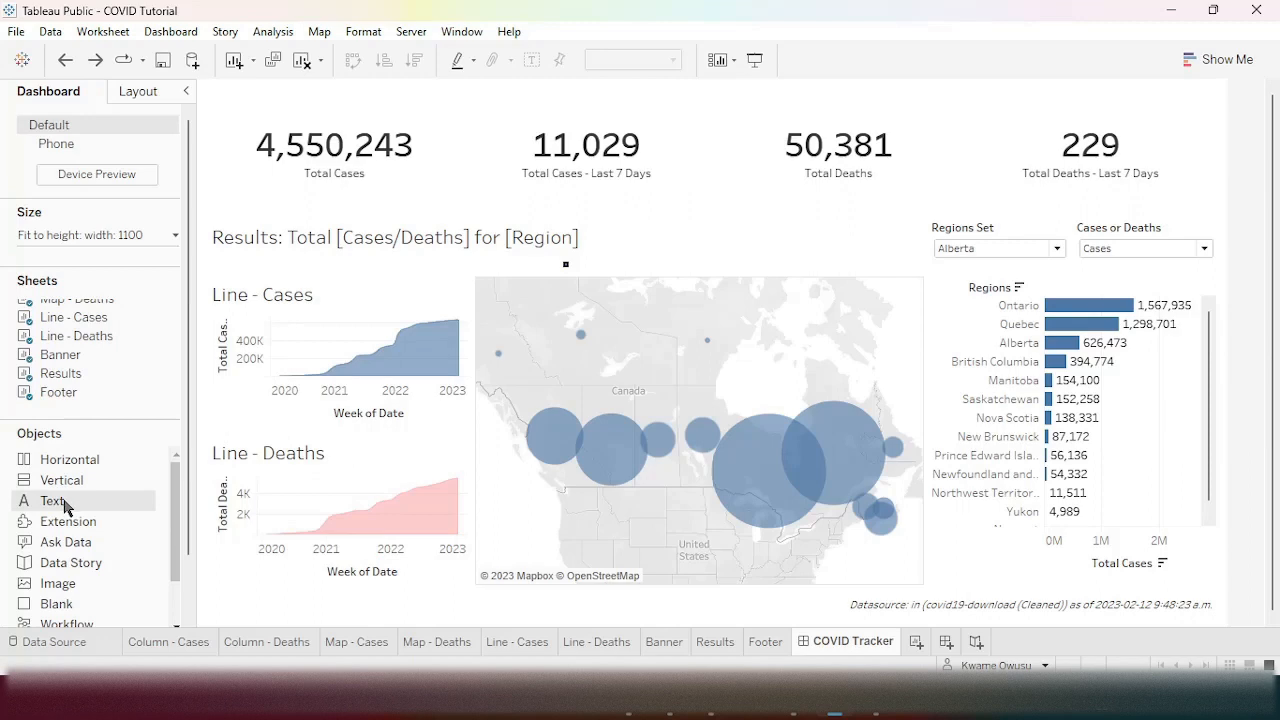
- Add a text object above the Banner reading "Canada COVID-19 Tracker" with "Jan 1, 2020 to Jan 21, 2023" on a second line
{"action": "left_click_drag", "start_coordinate": [63, 507], "coordinate": [503, 106]}
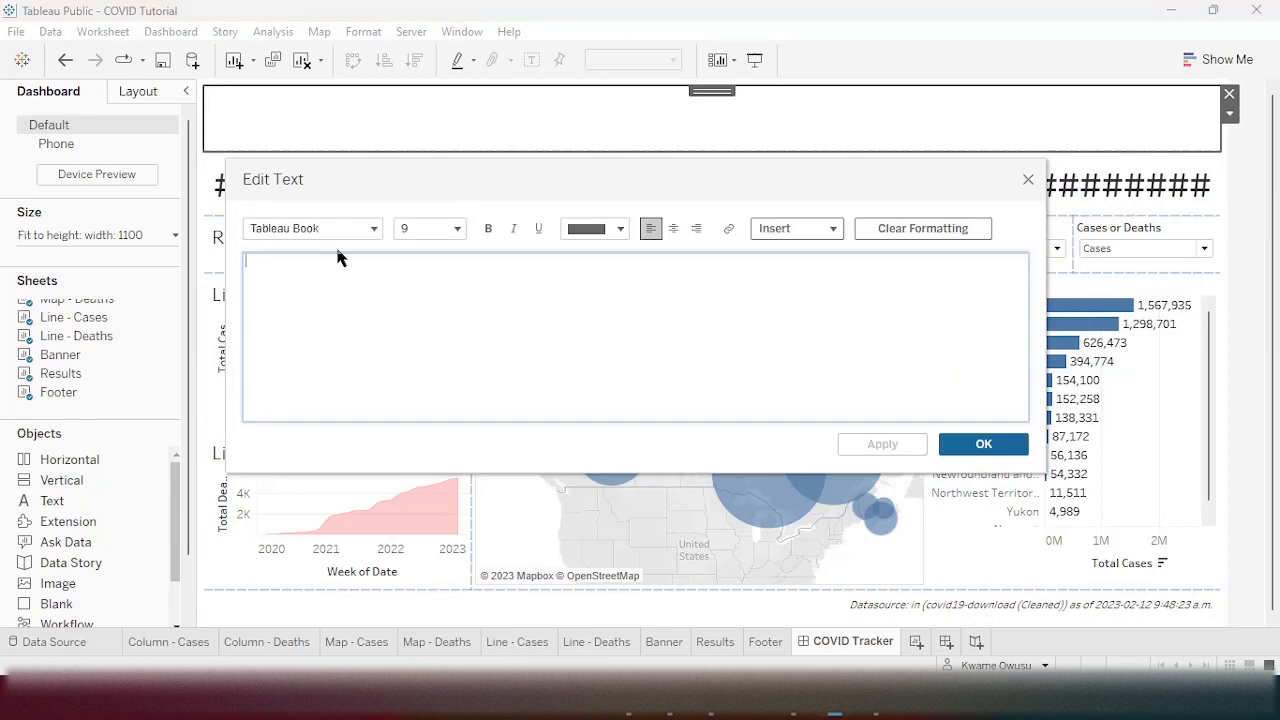
{"action": "type", "text": "Canada C"}
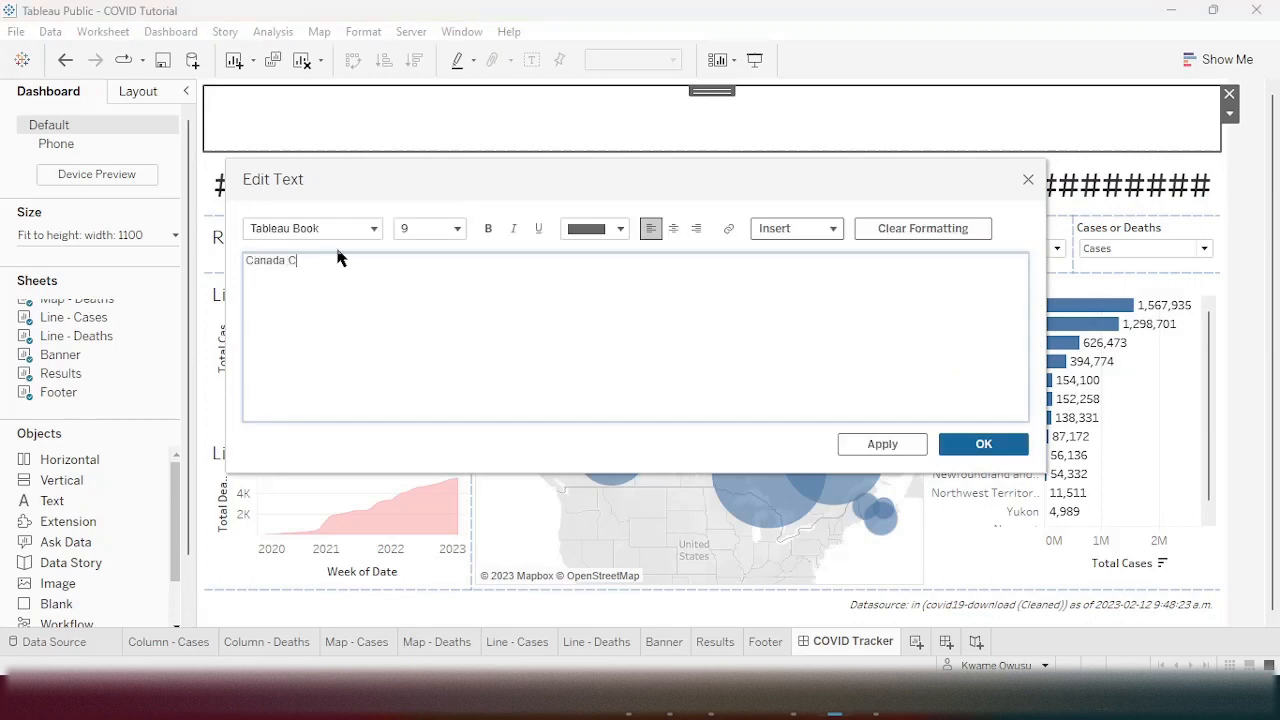
{"action": "type", "text": "OVID-19 Gr"}
{"action": "key", "text": "BackSpace"}
{"action": "key", "text": "BackSpace"}
{"action": "type", "text": "Tracker"}
{"action": "type", "text": "Ja"}
{"action": "type", "text": "n 1, 2020"}
{"action": "type", "text": " to Jan"}
{"action": "type", "text": " 21, 202"}
- Set the "Canada COVID-19 Tracker" line to size 28 and bold
{"action": "left_click_drag", "start_coordinate": [452, 261], "coordinate": [245, 258]}
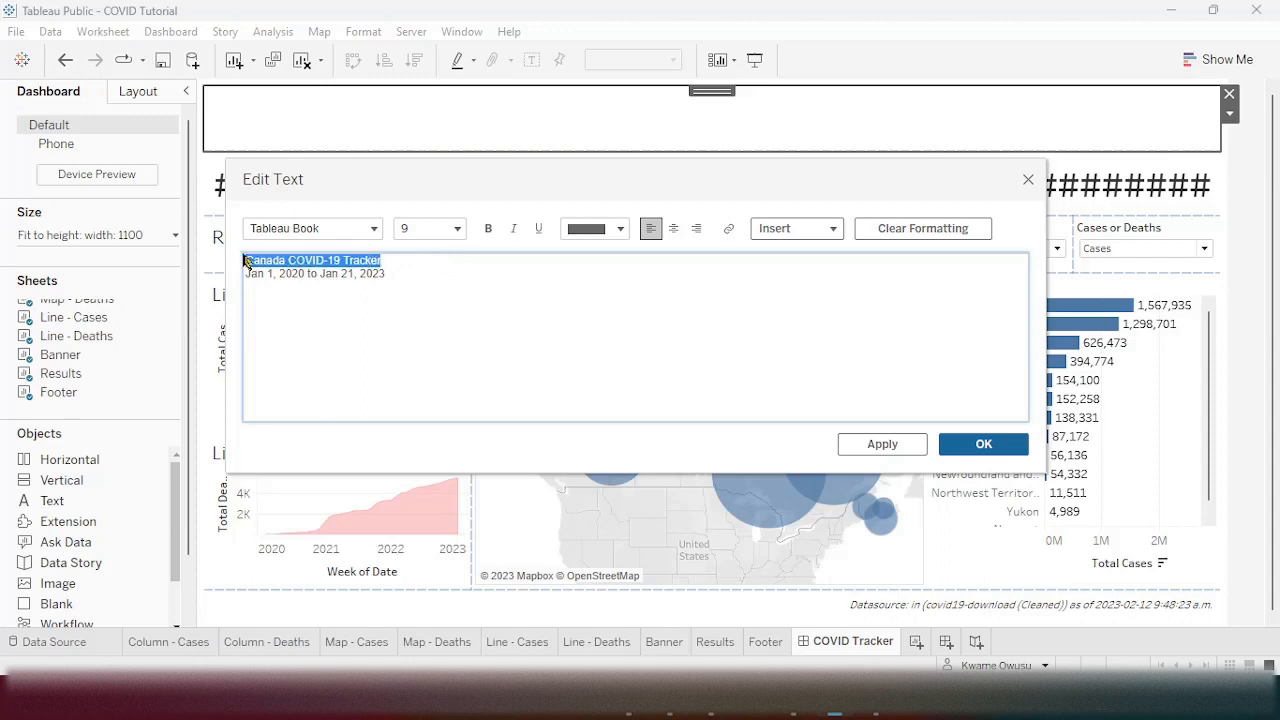
{"action": "left_click", "coordinate": [458, 229]}
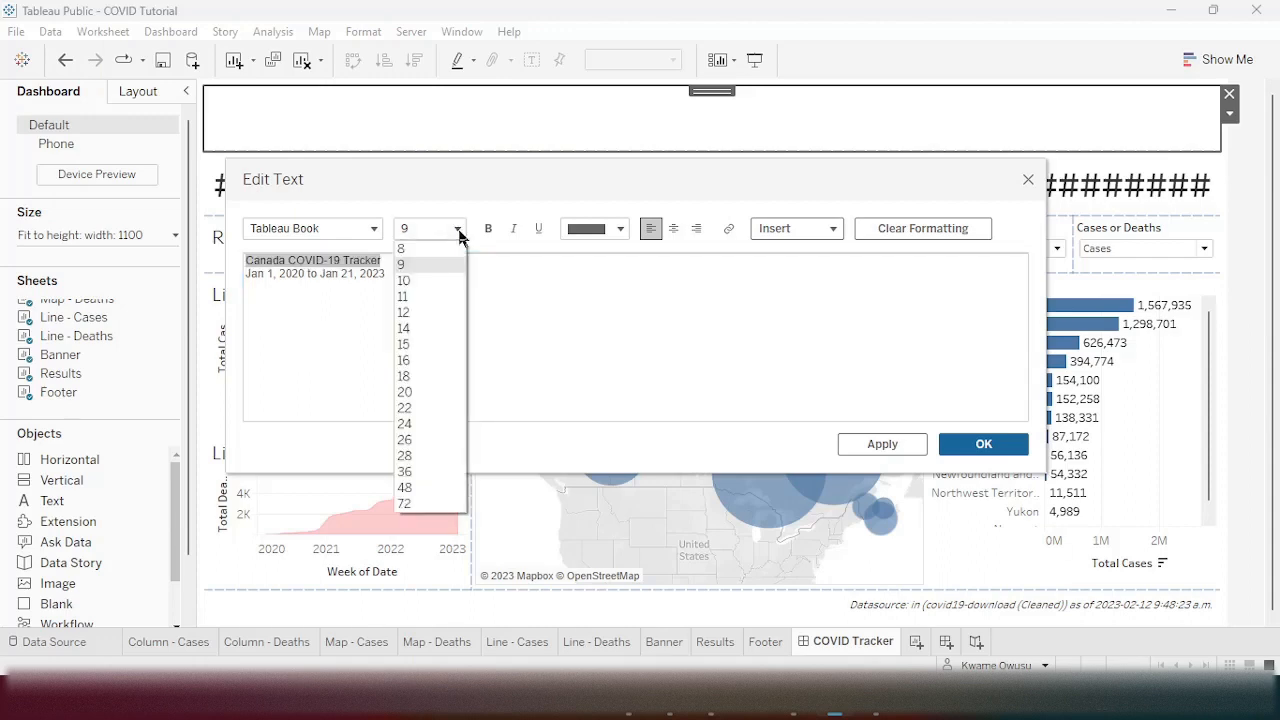
{"action": "left_click", "coordinate": [408, 456]}
{"action": "left_click", "coordinate": [611, 308]}
{"action": "left_click_drag", "start_coordinate": [690, 268], "coordinate": [225, 276]}
{"action": "key", "text": "ctrl+b"}
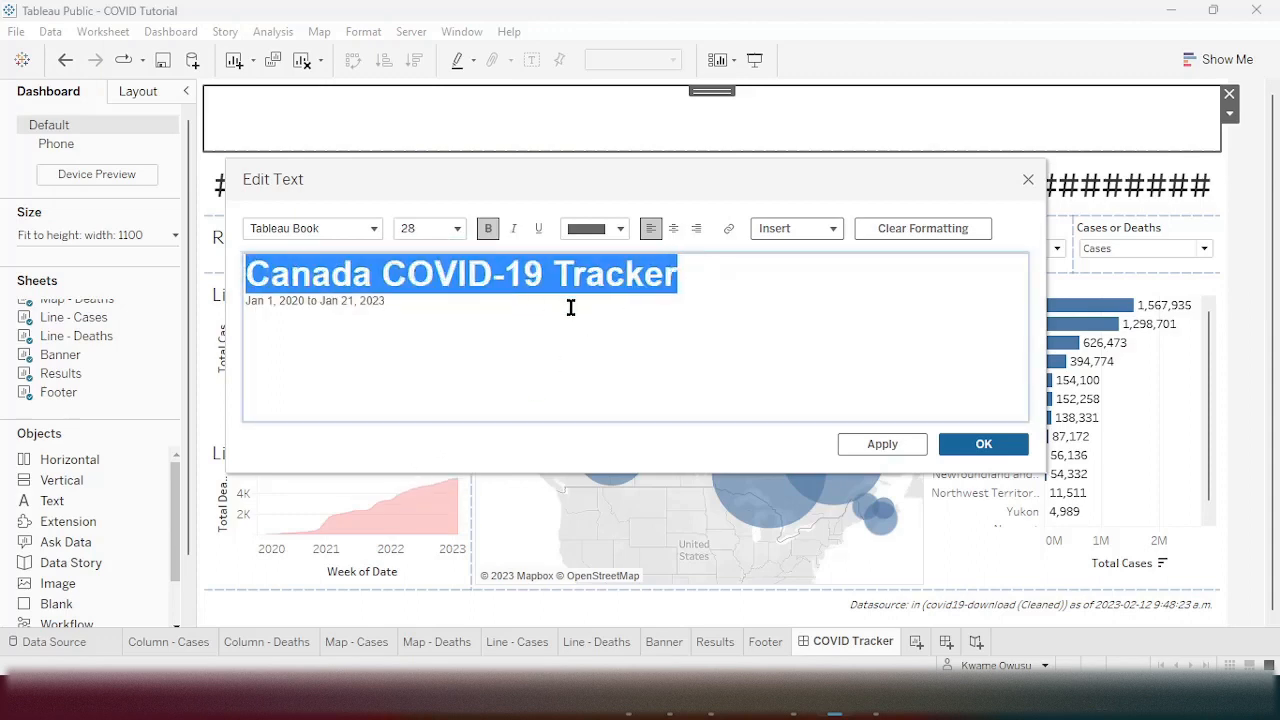
{"action": "left_click", "coordinate": [568, 307]}
- Color the word "COVID-19" in the heading light red
{"action": "left_click_drag", "start_coordinate": [386, 276], "coordinate": [538, 278]}
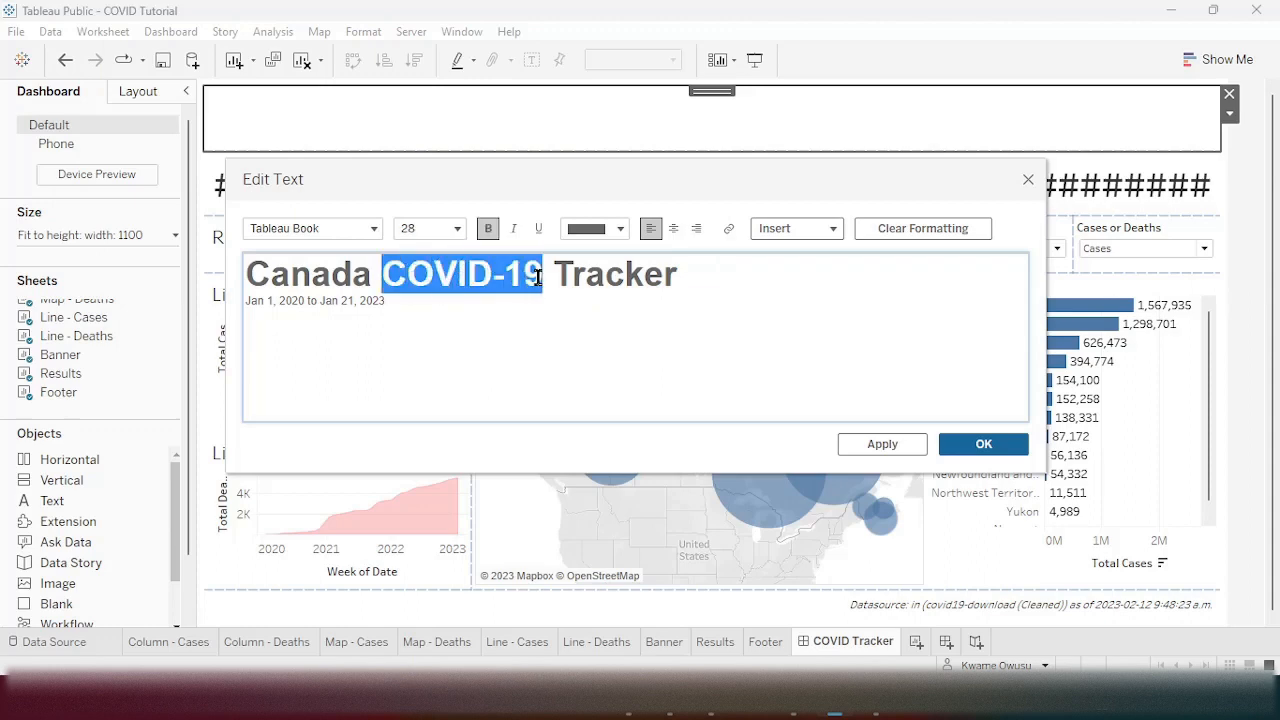
{"action": "left_click", "coordinate": [620, 228]}
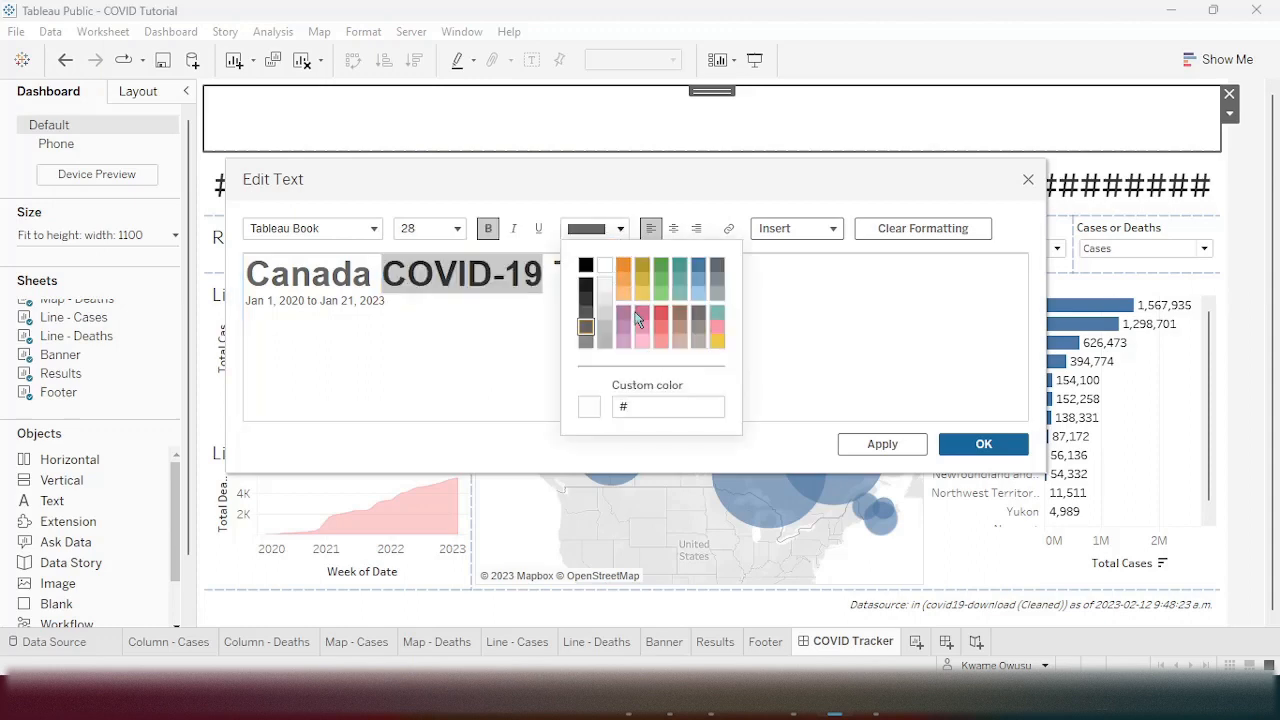
{"action": "left_click", "coordinate": [661, 334]}
- Center both the heading line and the date line in the text object
{"action": "left_click", "coordinate": [414, 300]}
{"action": "left_click_drag", "start_coordinate": [414, 300], "coordinate": [240, 303]}
{"action": "left_click", "coordinate": [431, 303]}
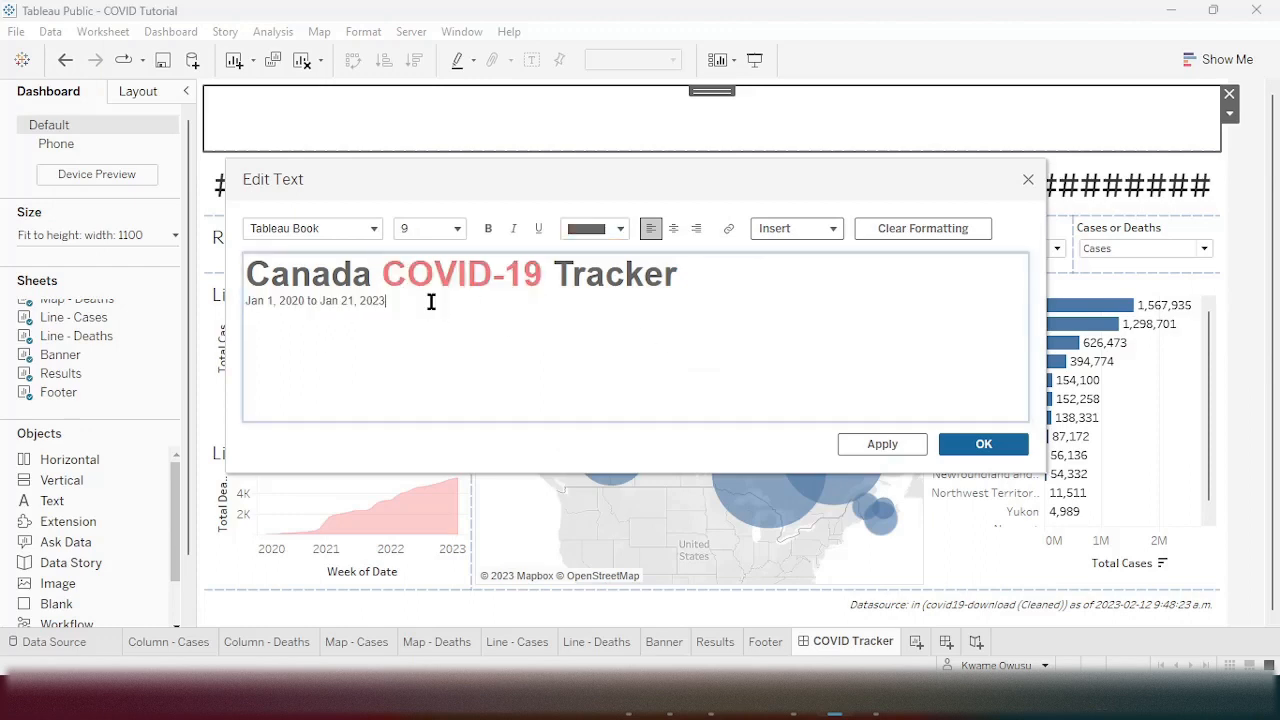
{"action": "left_click_drag", "start_coordinate": [431, 303], "coordinate": [206, 246]}
{"action": "left_click", "coordinate": [673, 228]}
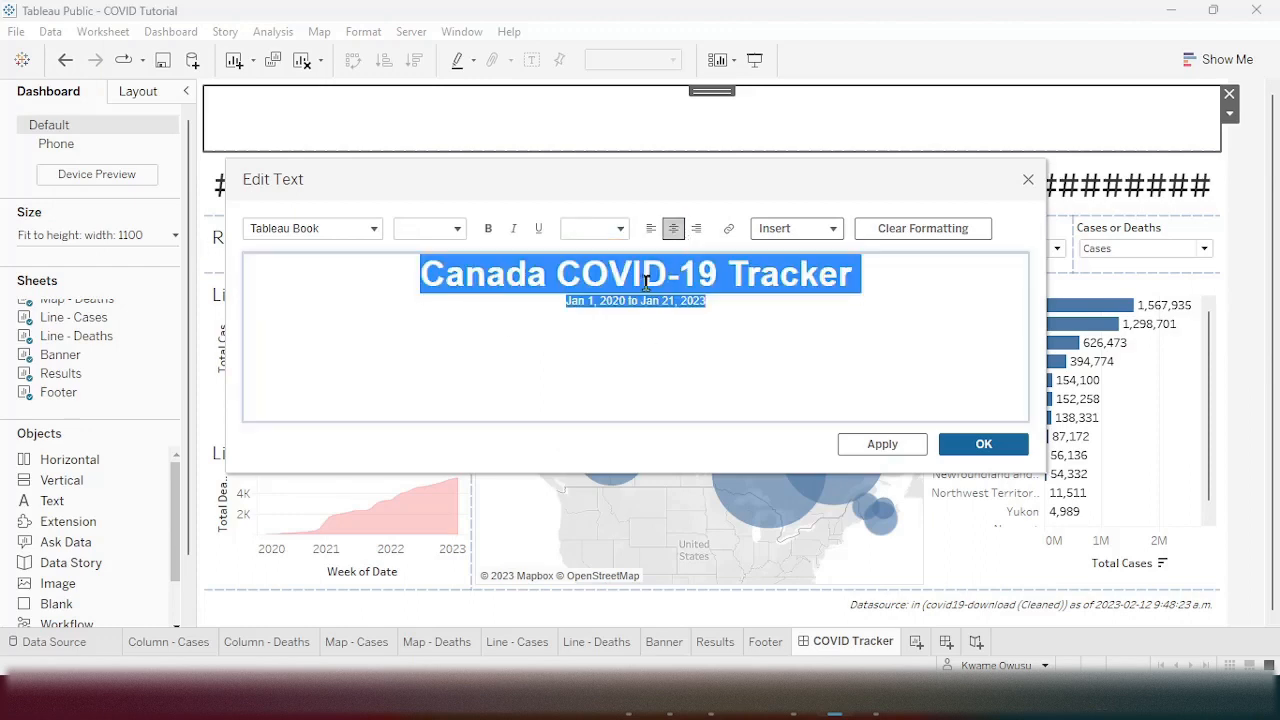
{"action": "left_click", "coordinate": [736, 324]}
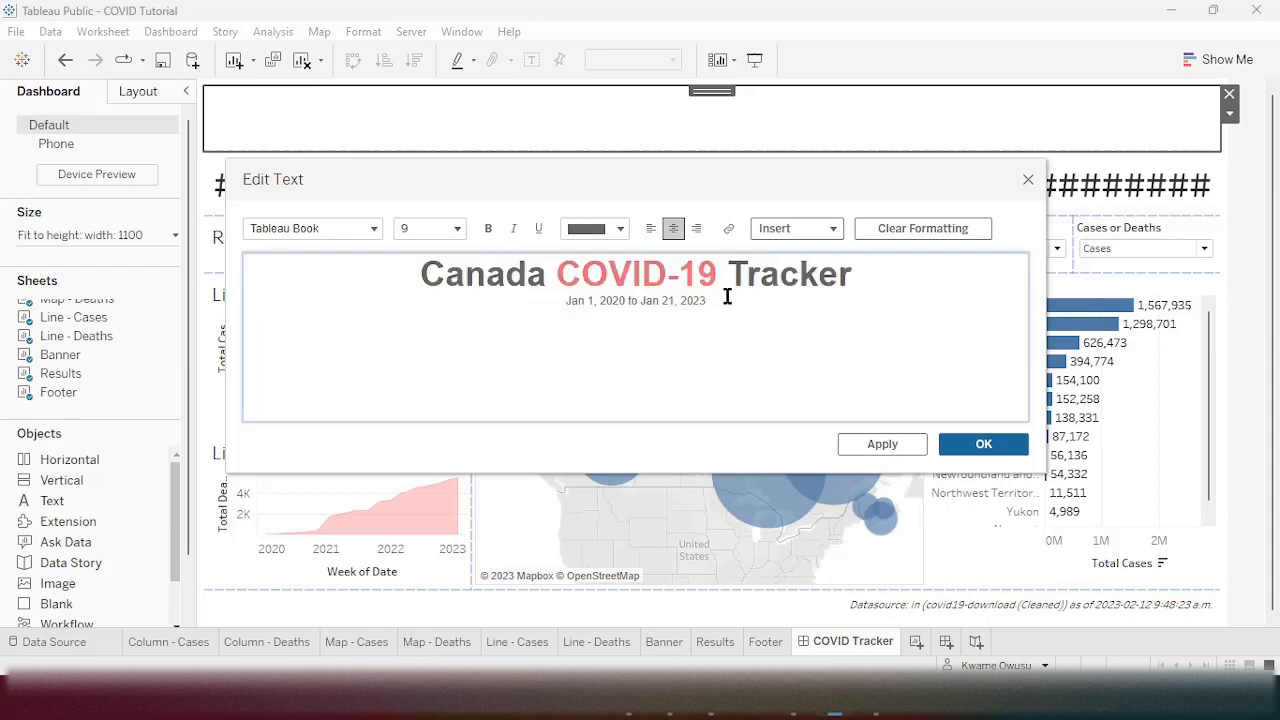
- Set the date range line to size 12 and apply the text to the dashboard
{"action": "left_click_drag", "start_coordinate": [727, 296], "coordinate": [563, 294]}
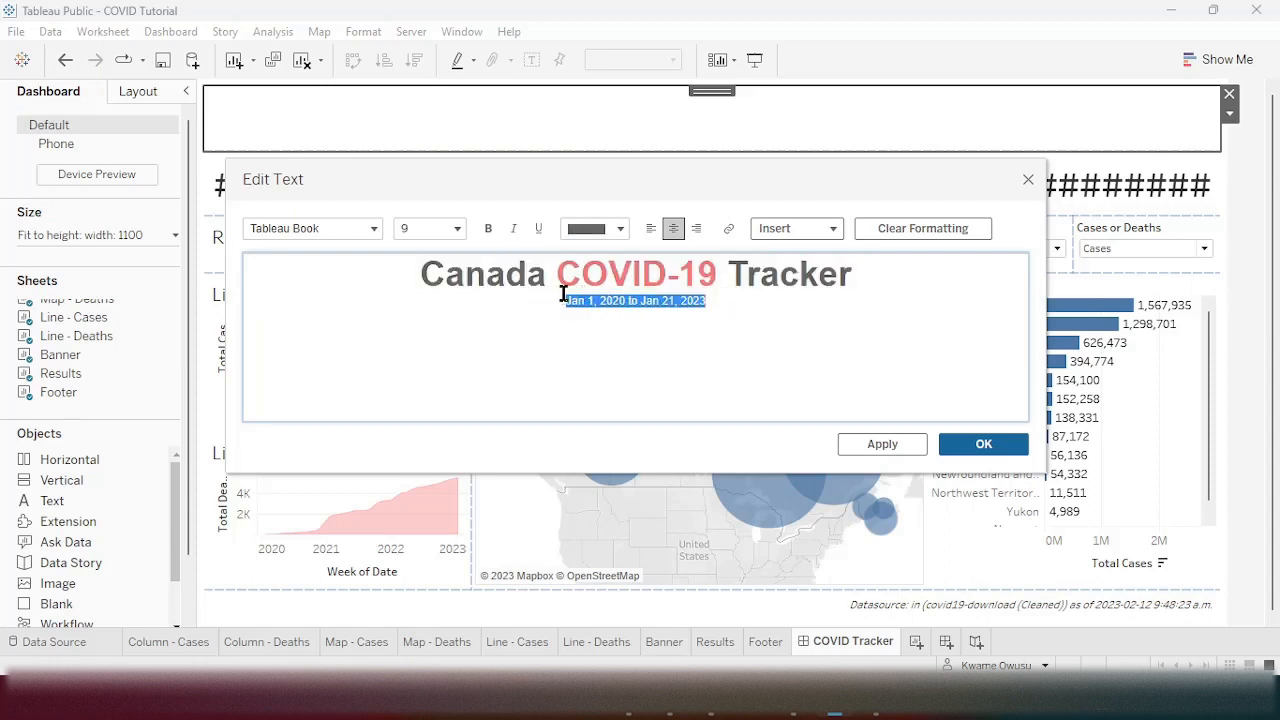
{"action": "left_click", "coordinate": [458, 229]}
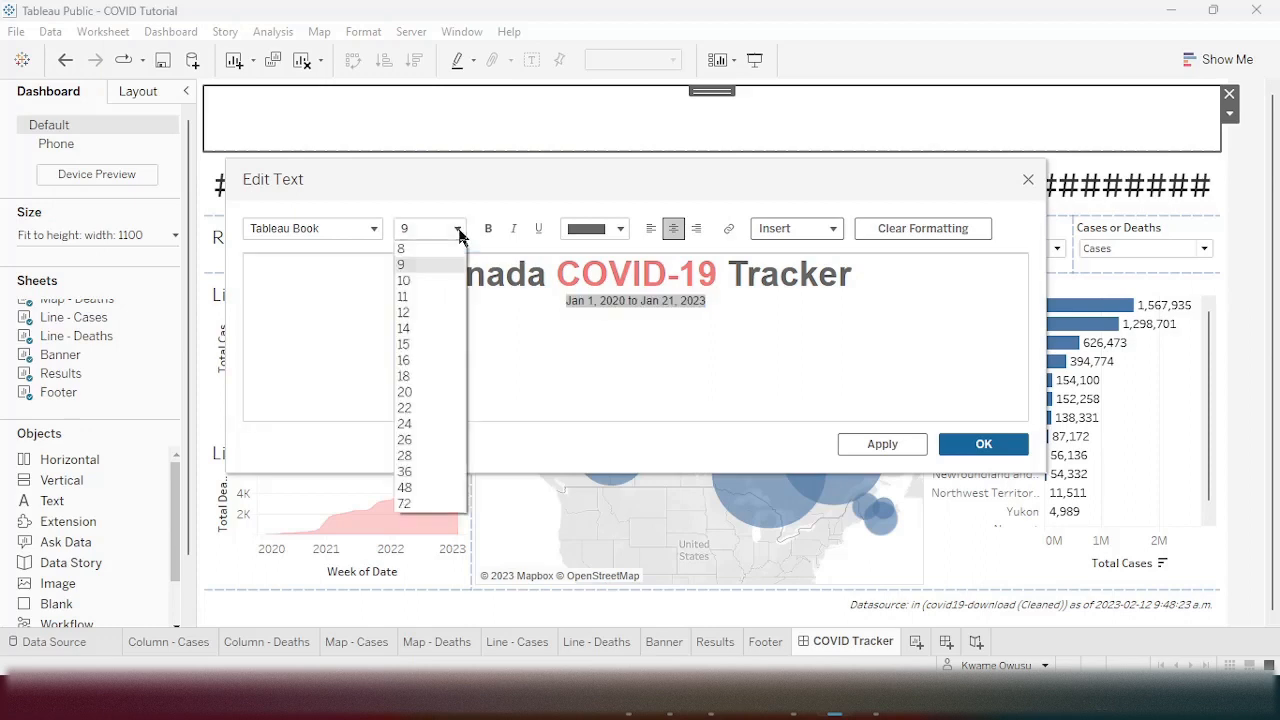
{"action": "left_click", "coordinate": [418, 313]}
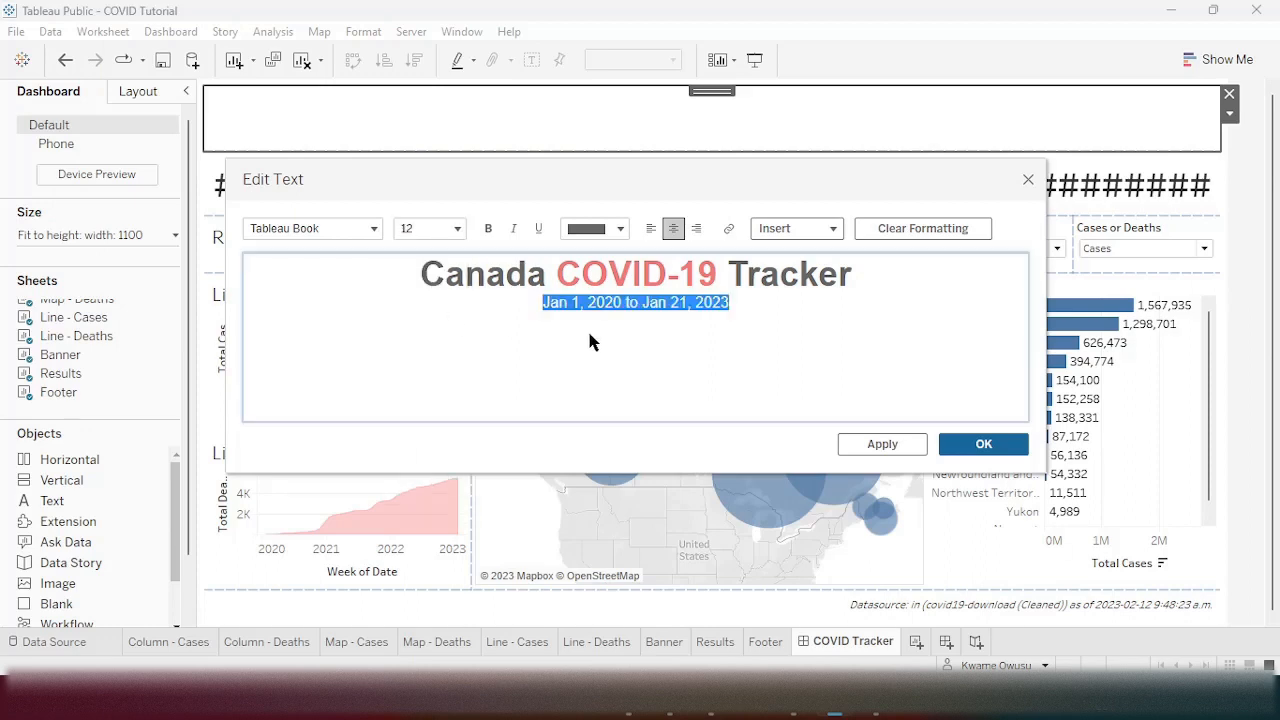
{"action": "left_click", "coordinate": [984, 446]}
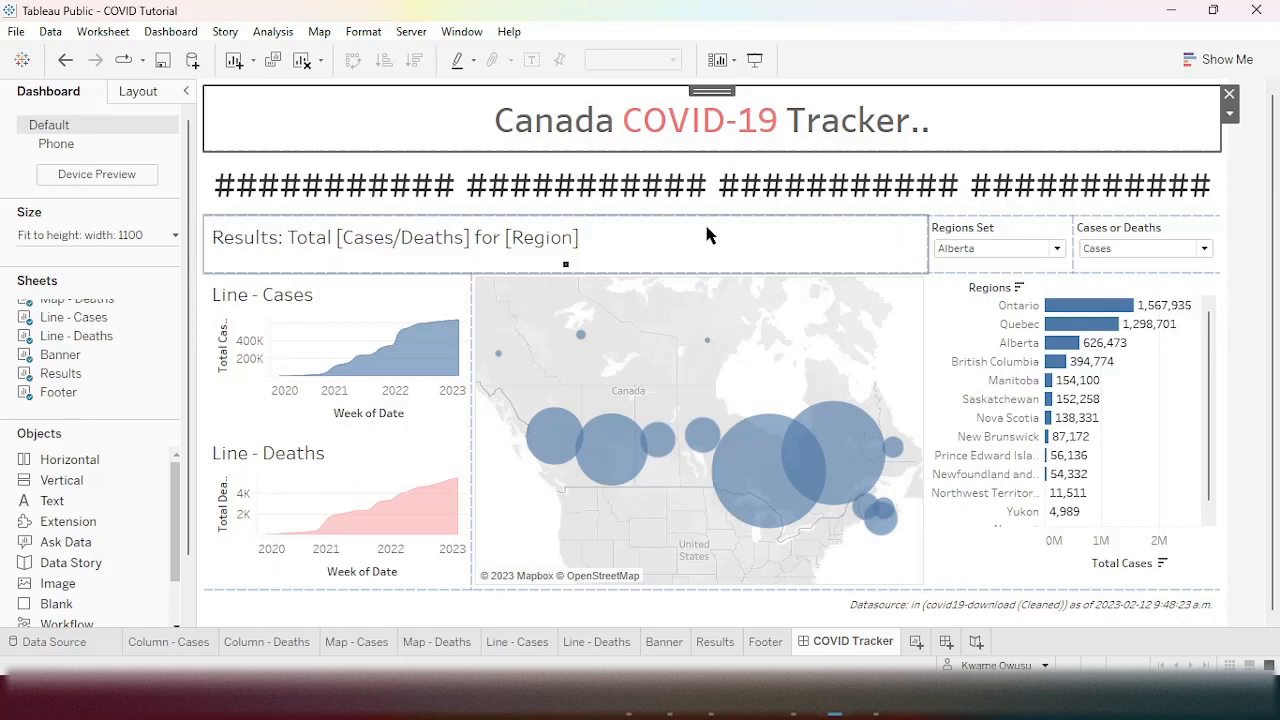
- Lower the edges of the Results row to give the Banner more height for its figures and labels
{"action": "left_click", "coordinate": [706, 279]}
{"action": "left_click_drag", "start_coordinate": [706, 279], "coordinate": [706, 287]}
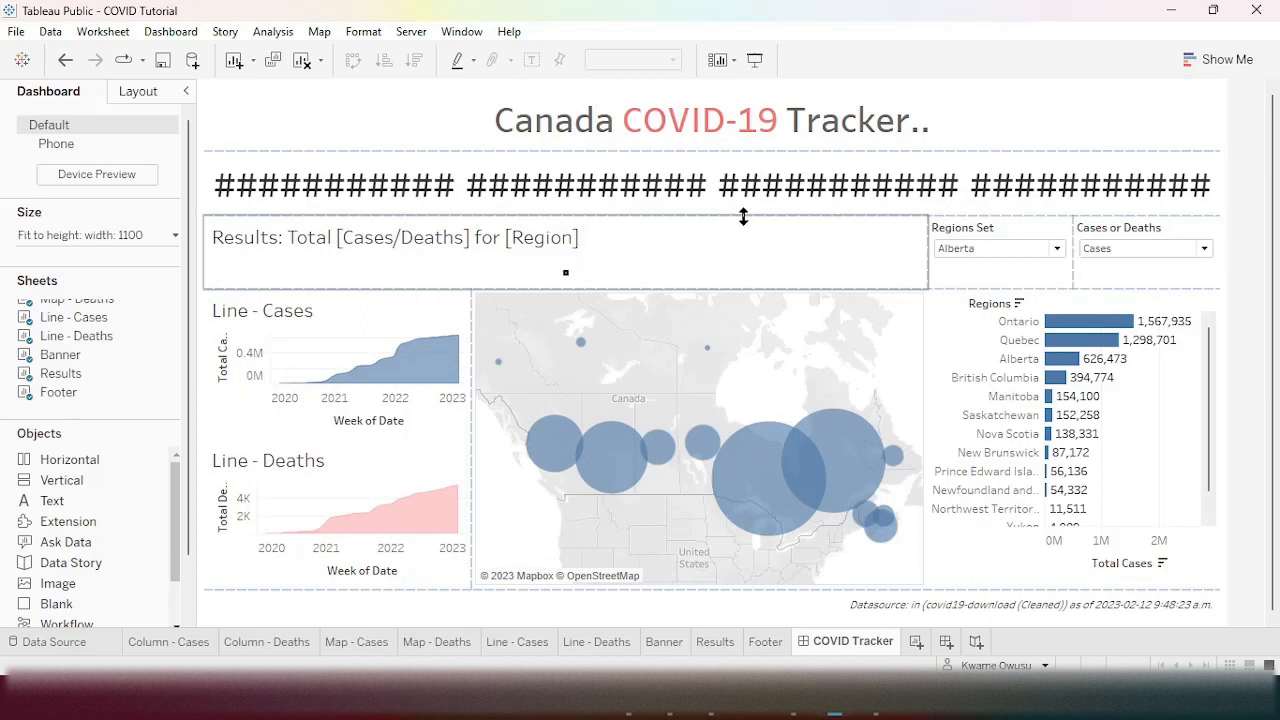
{"action": "left_click_drag", "start_coordinate": [743, 217], "coordinate": [738, 243]}
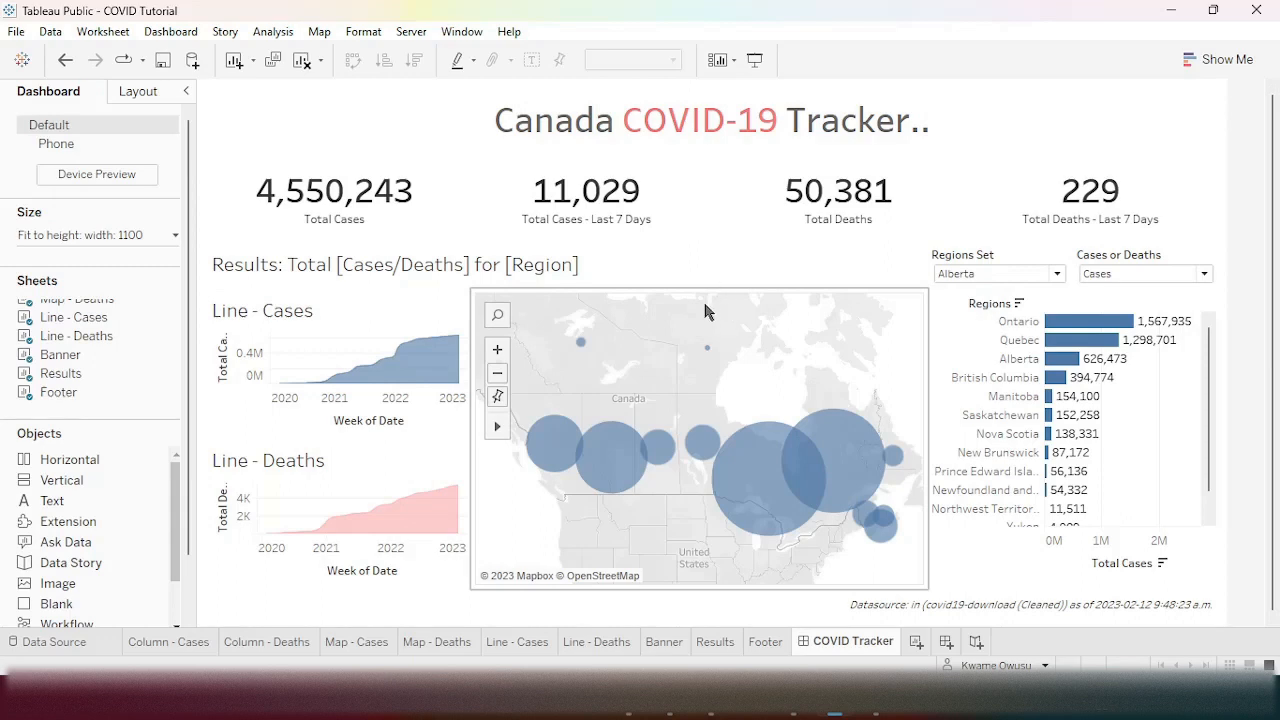
{"action": "left_click_drag", "start_coordinate": [661, 290], "coordinate": [663, 309]}
{"action": "left_click", "coordinate": [668, 258]}
{"action": "left_click_drag", "start_coordinate": [665, 245], "coordinate": [666, 277]}
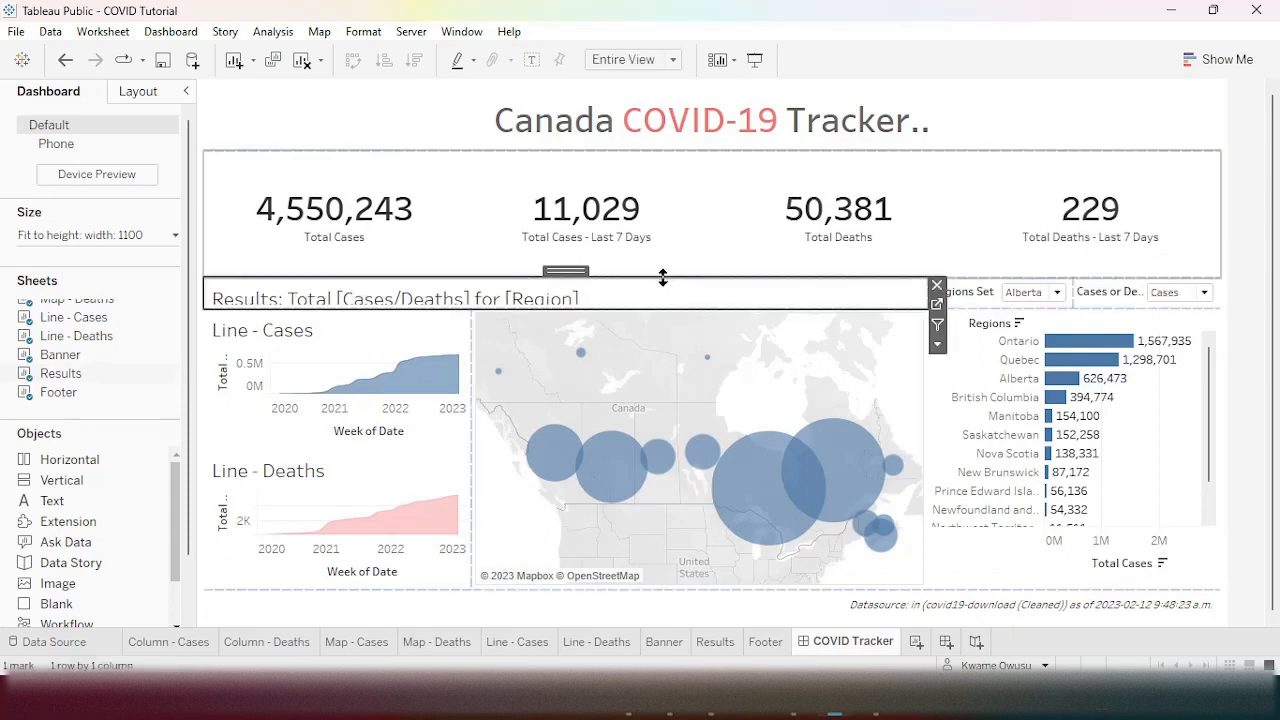
- Lower the boundary between the heading and the Banner so the date line fits under the heading
{"action": "left_click", "coordinate": [693, 212]}
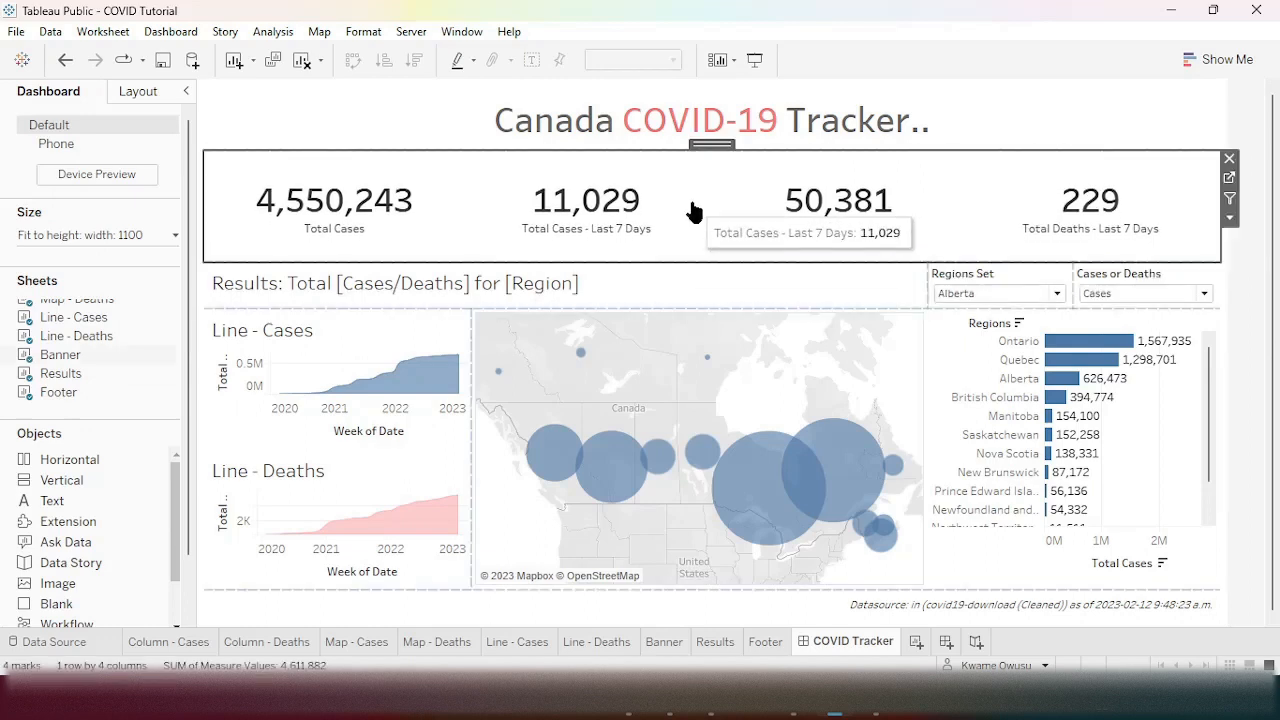
{"action": "left_click", "coordinate": [693, 212]}
{"action": "left_click_drag", "start_coordinate": [783, 151], "coordinate": [780, 169]}
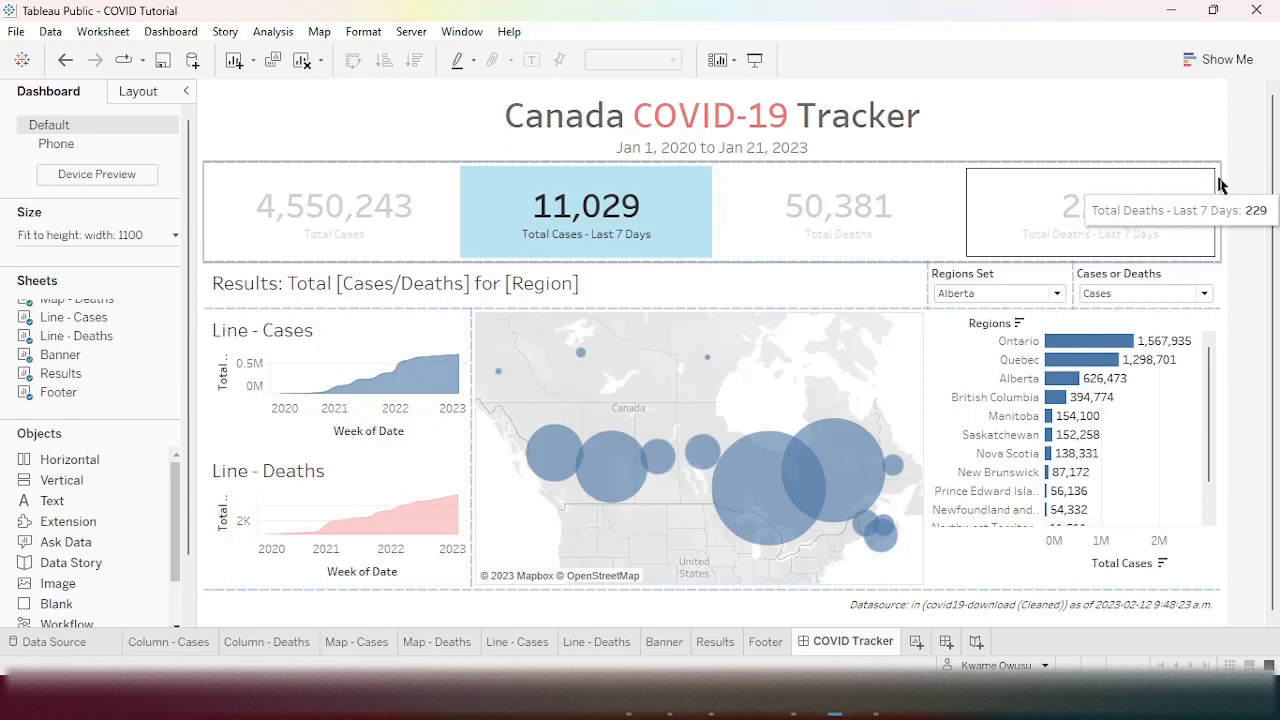
{"action": "left_click", "coordinate": [1239, 111]}
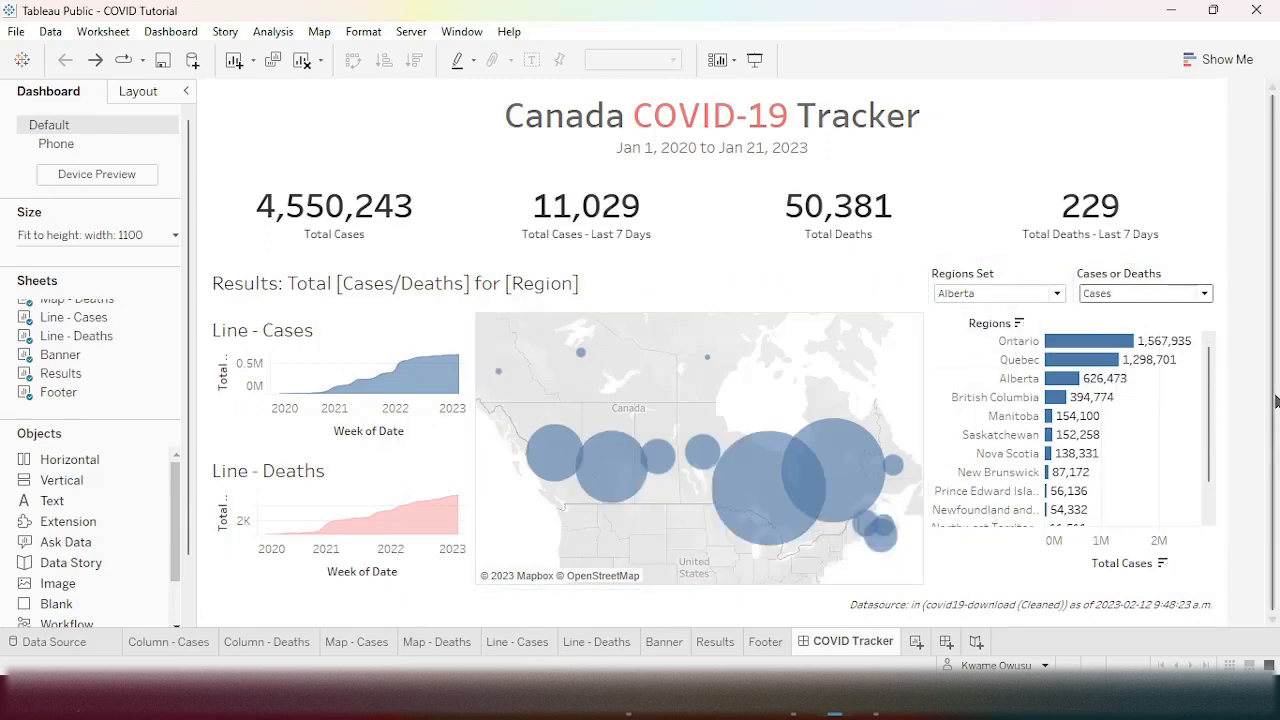
- Test the Cases or Deaths control by choosing Deaths and returning it to Cases
{"action": "left_click", "coordinate": [1205, 294]}
{"action": "left_click", "coordinate": [1134, 326]}
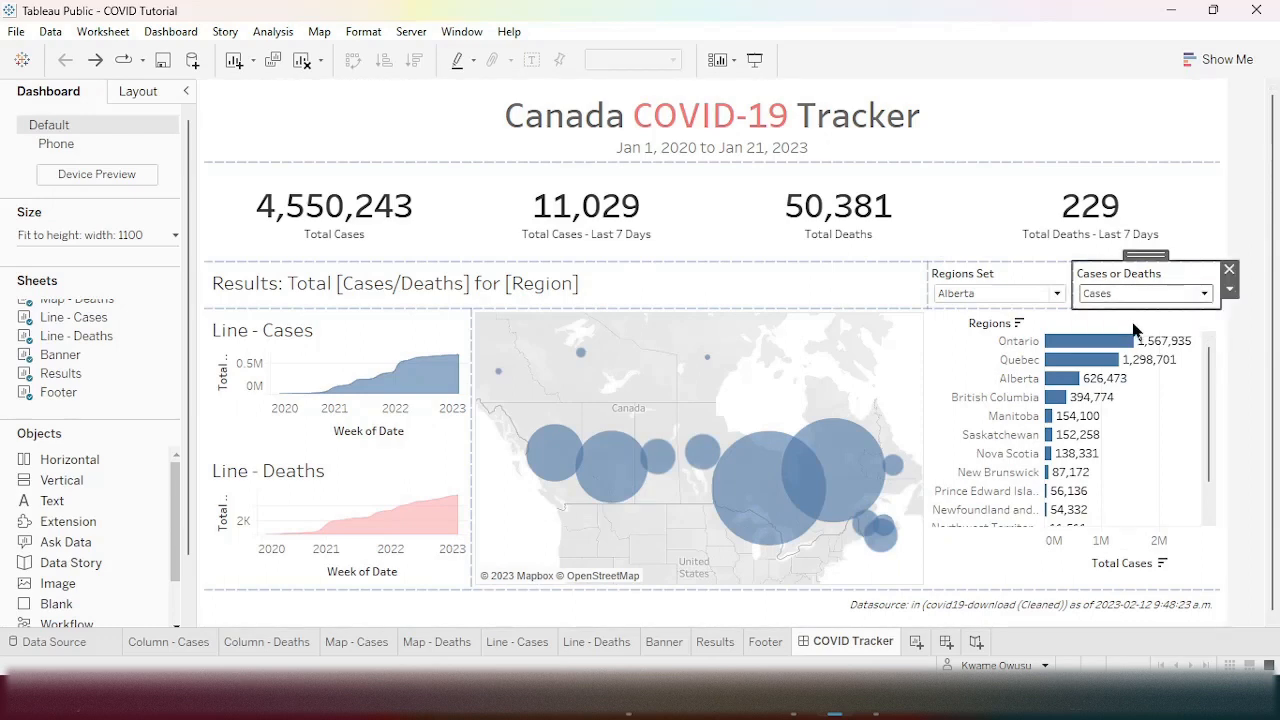
{"action": "left_click", "coordinate": [1180, 294]}
{"action": "left_click", "coordinate": [1138, 311]}
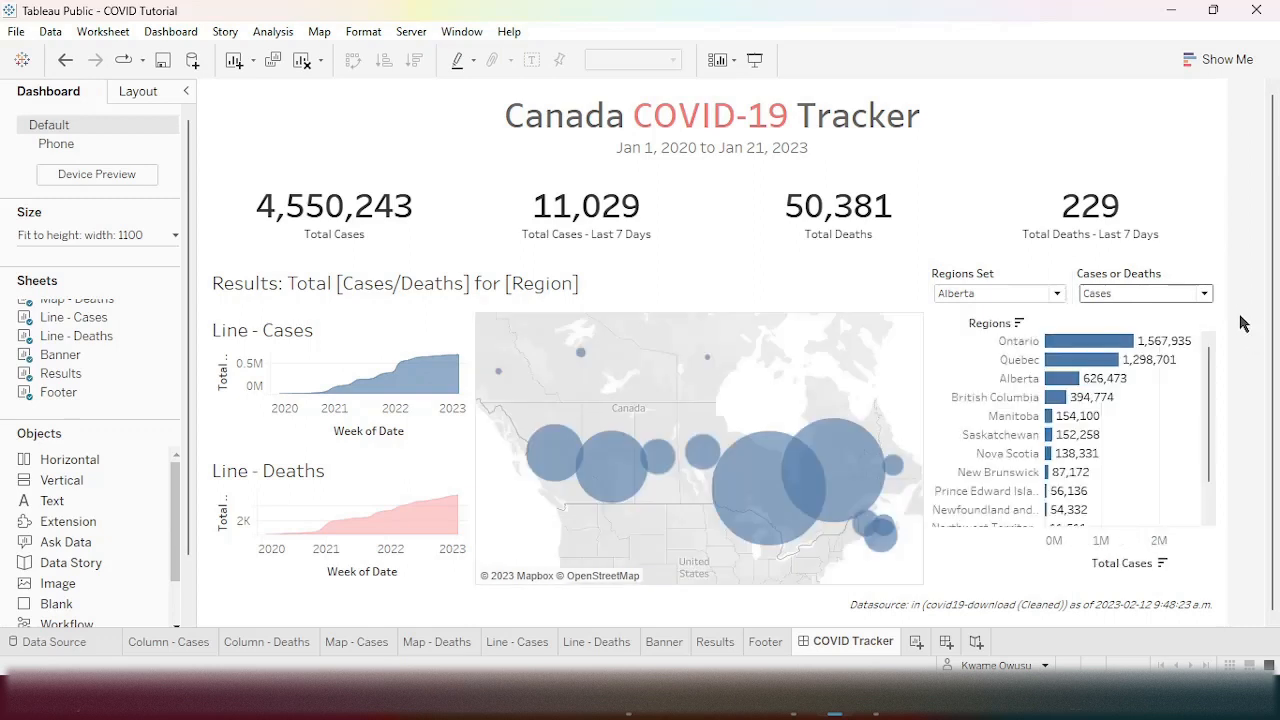
- Replace the [Cases/Deaths] placeholder in the Results title with the Parameters.Cases or Deaths field
{"action": "left_click", "coordinate": [206, 284]}
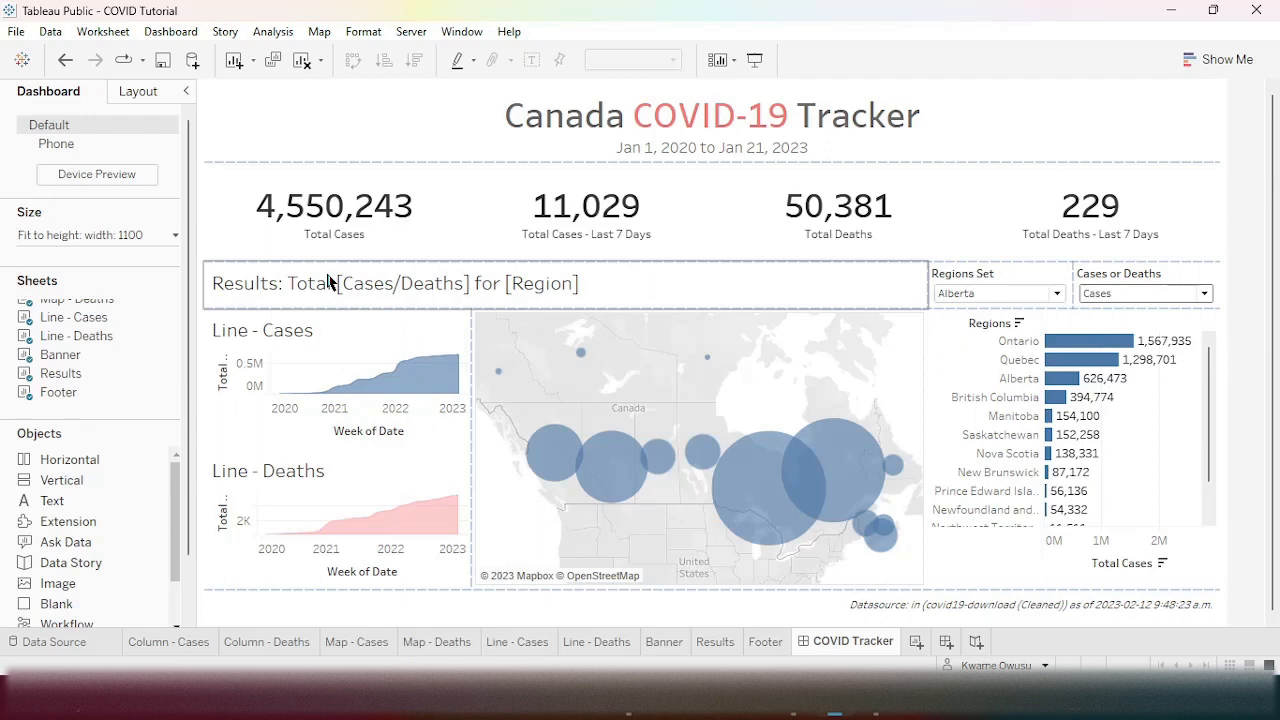
{"action": "double_click", "coordinate": [380, 285]}
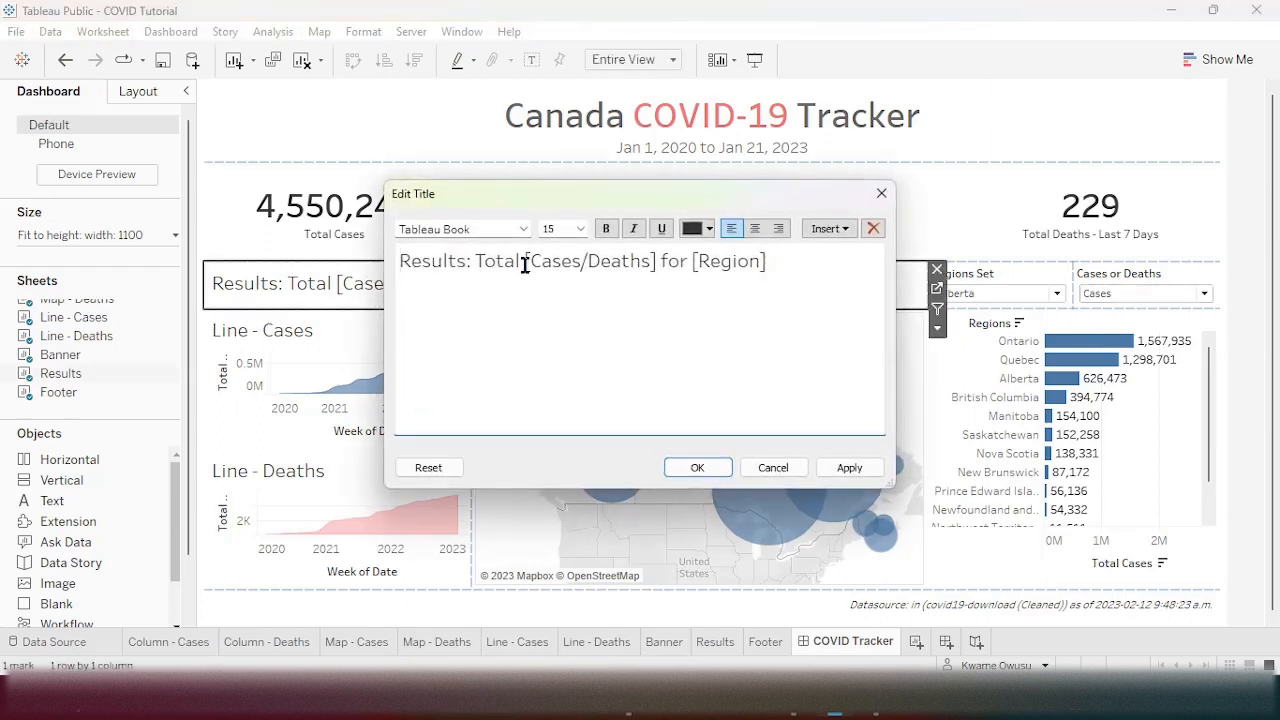
{"action": "left_click_drag", "start_coordinate": [525, 261], "coordinate": [660, 262]}
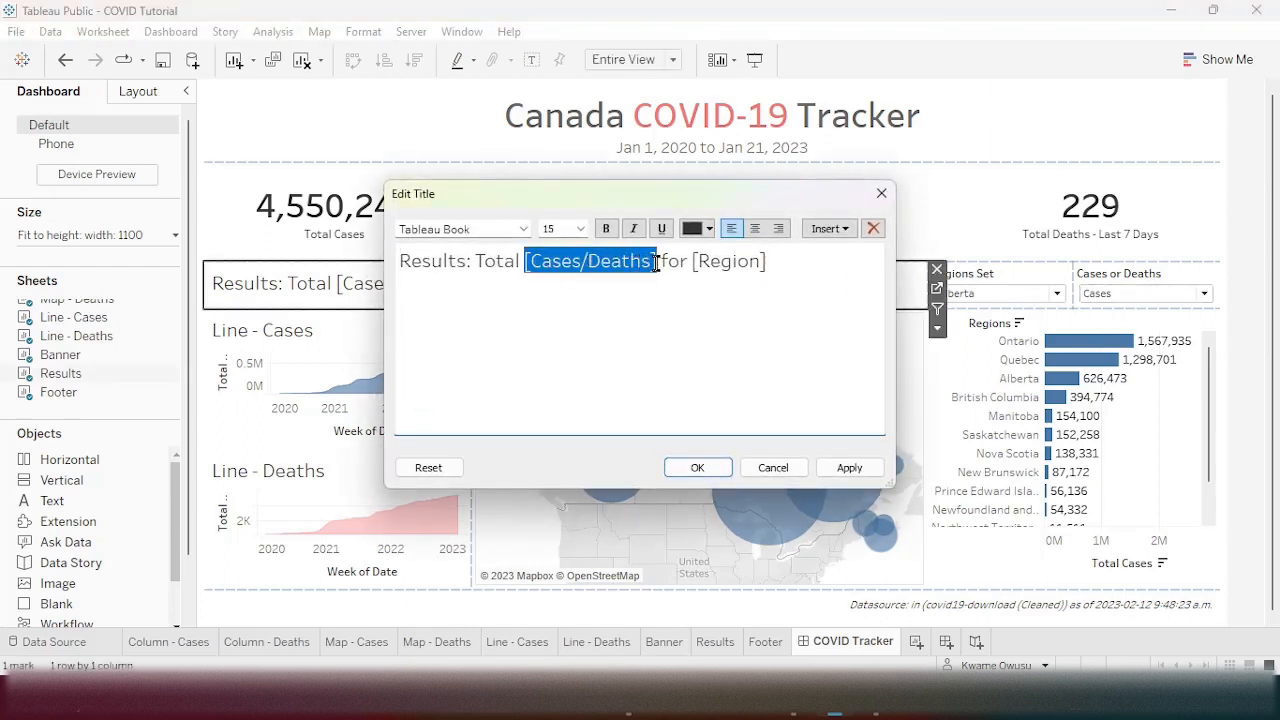
{"action": "left_click", "coordinate": [845, 230]}
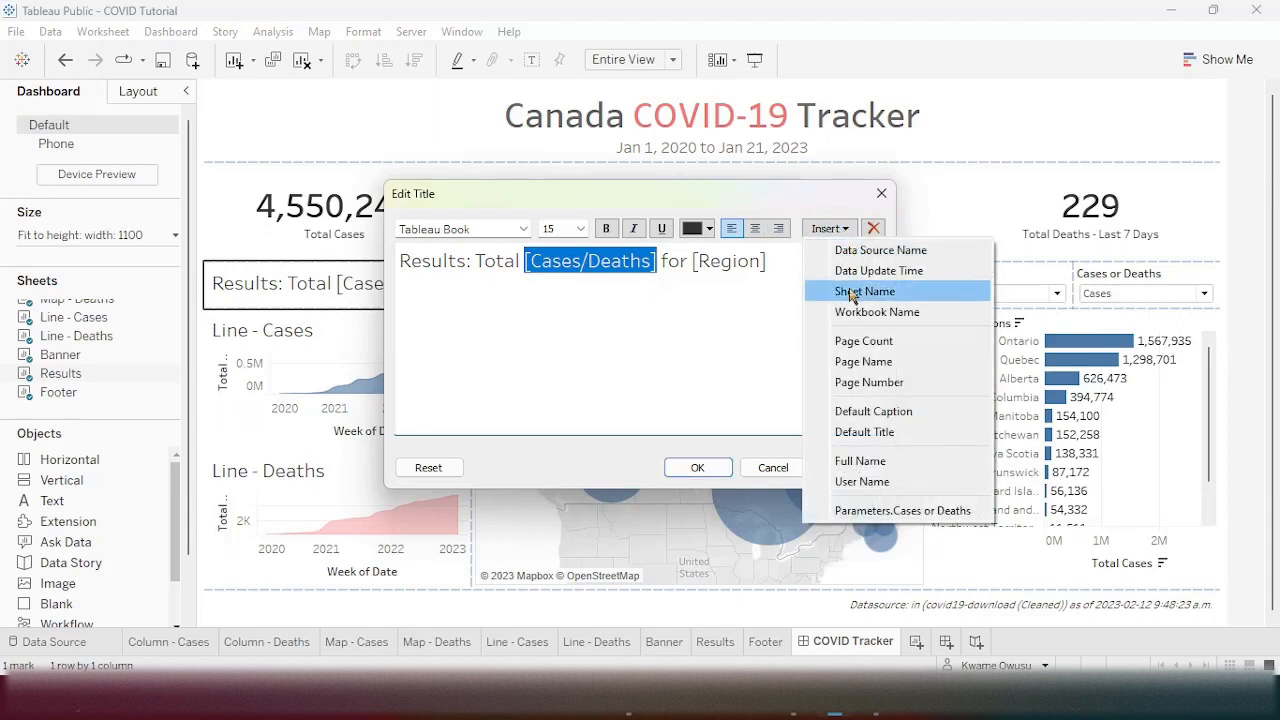
{"action": "left_click", "coordinate": [897, 511]}
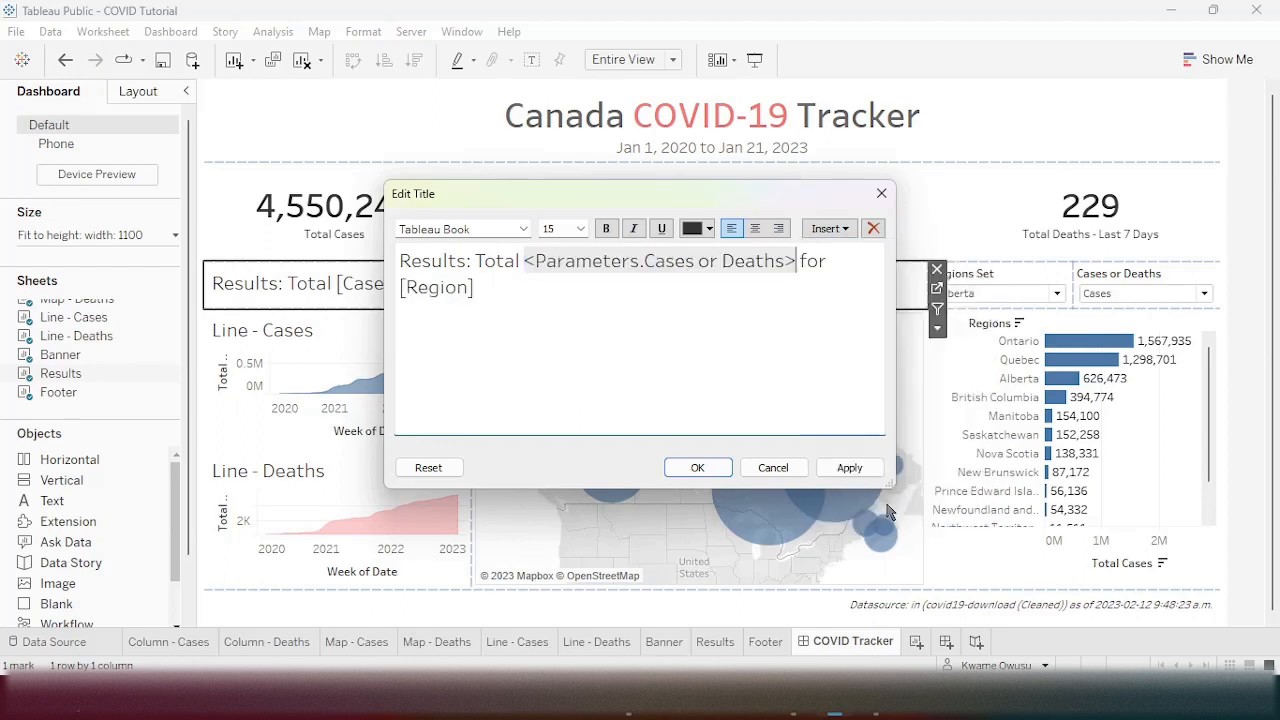
- Color the inserted Cases or Deaths parameter light red and apply the title to the dashboard
{"action": "left_click_drag", "start_coordinate": [527, 260], "coordinate": [802, 266]}
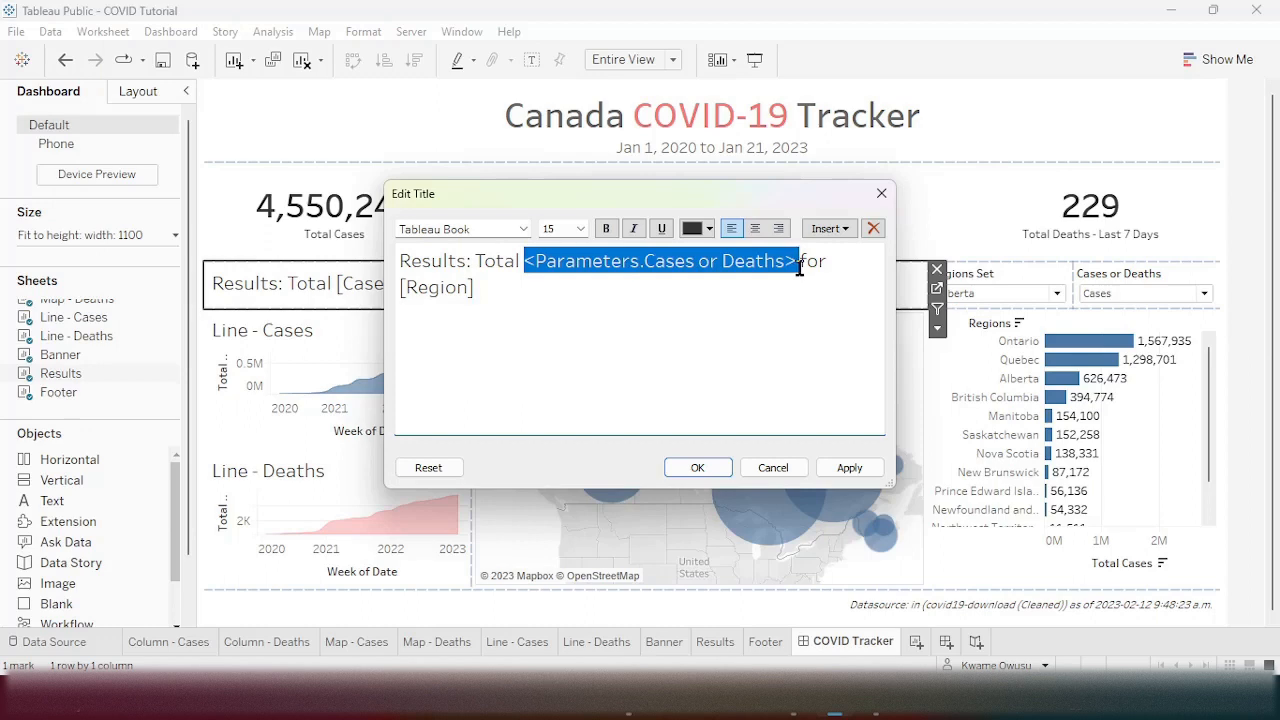
{"action": "left_click", "coordinate": [709, 229]}
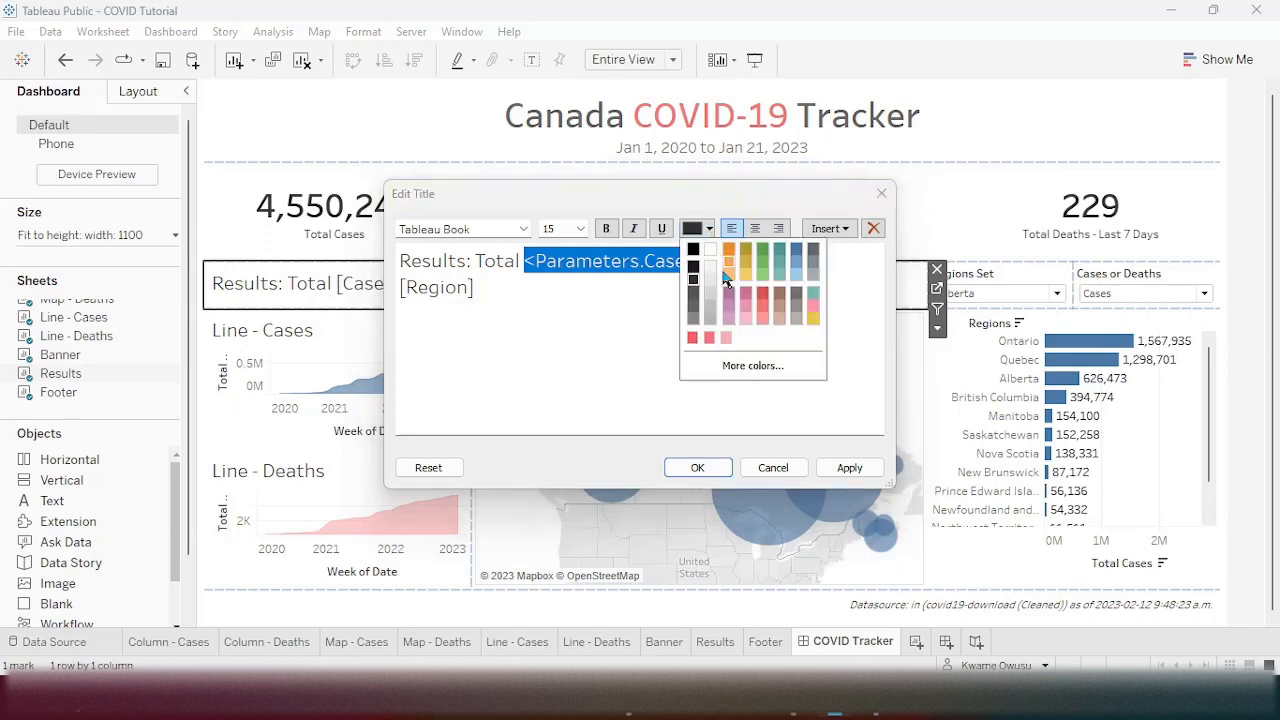
{"action": "left_click", "coordinate": [710, 338]}
{"action": "left_click", "coordinate": [736, 374]}
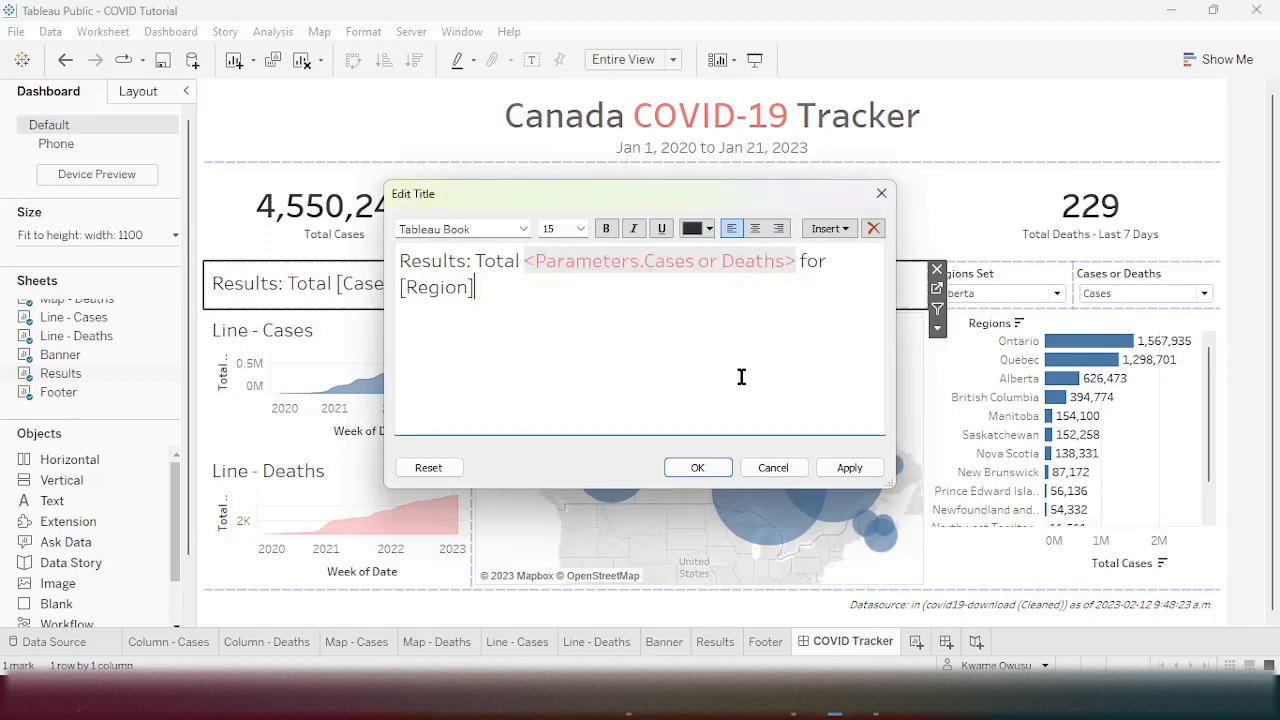
{"action": "left_click", "coordinate": [691, 476]}
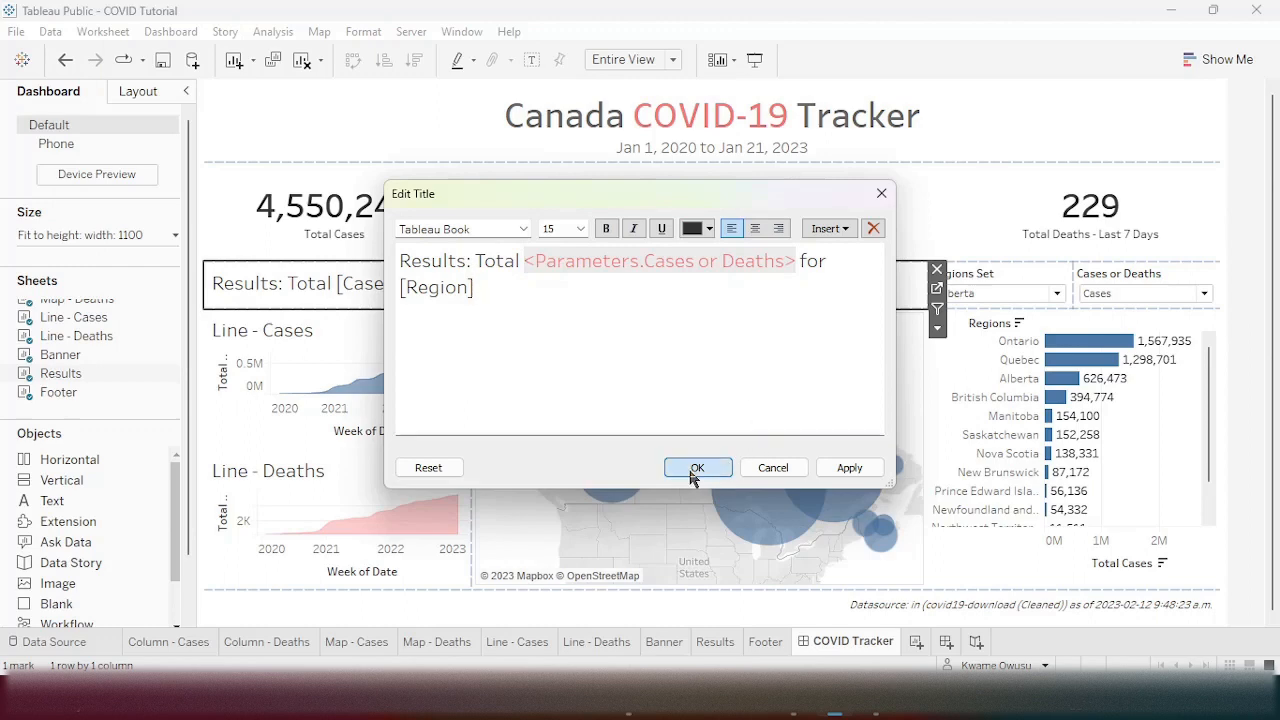
{"action": "left_click", "coordinate": [1232, 216]}
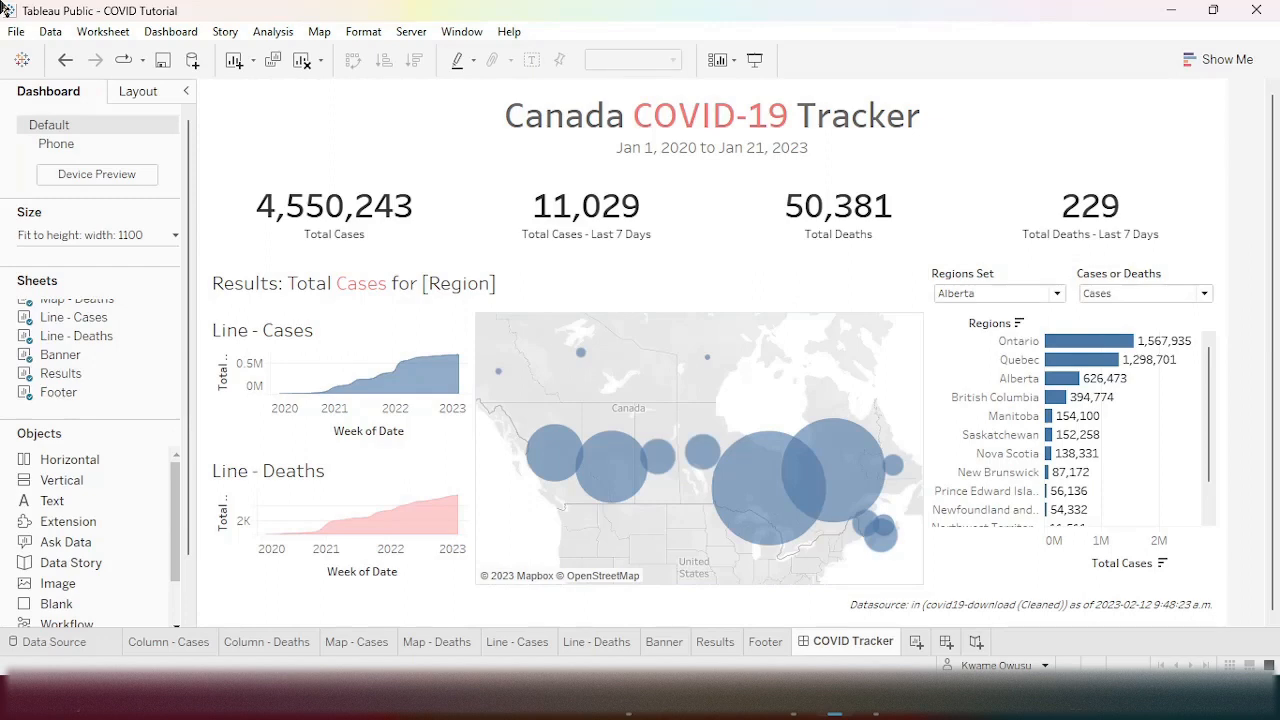
- Test the dynamic Results title by switching Cases or Deaths to Deaths and back to Cases
{"action": "left_click", "coordinate": [376, 288]}
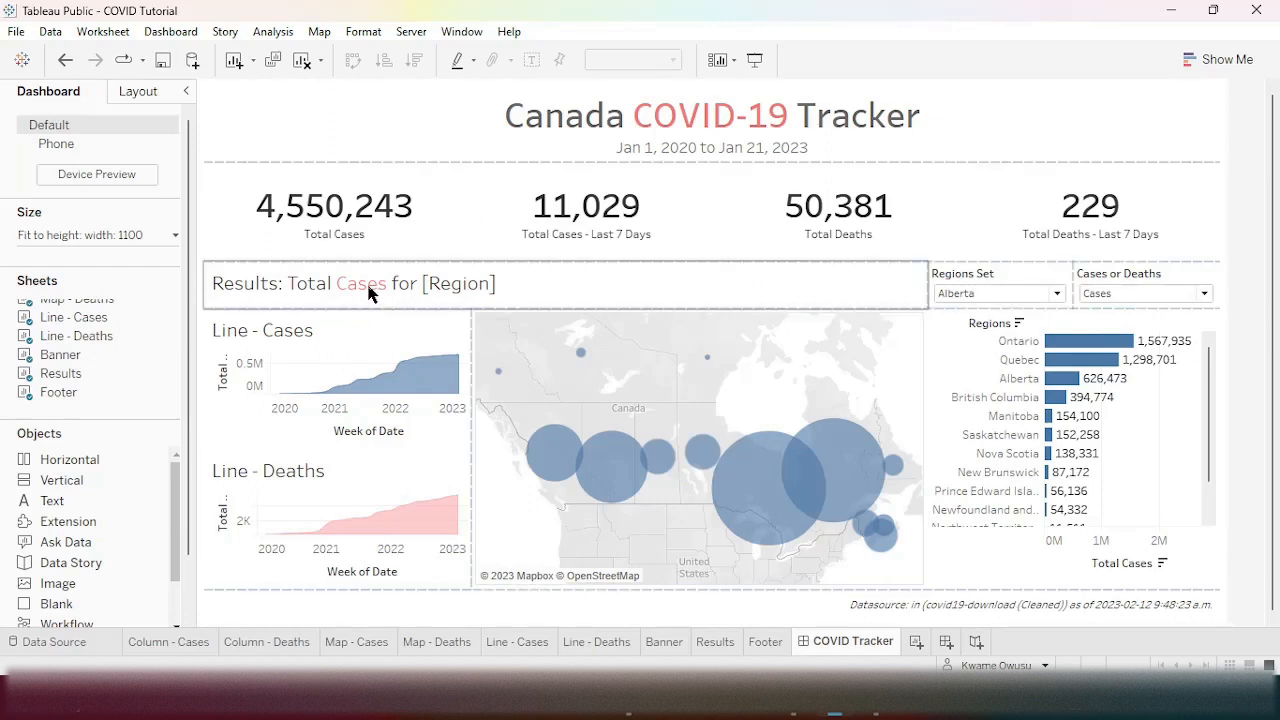
{"action": "left_click", "coordinate": [1202, 297]}
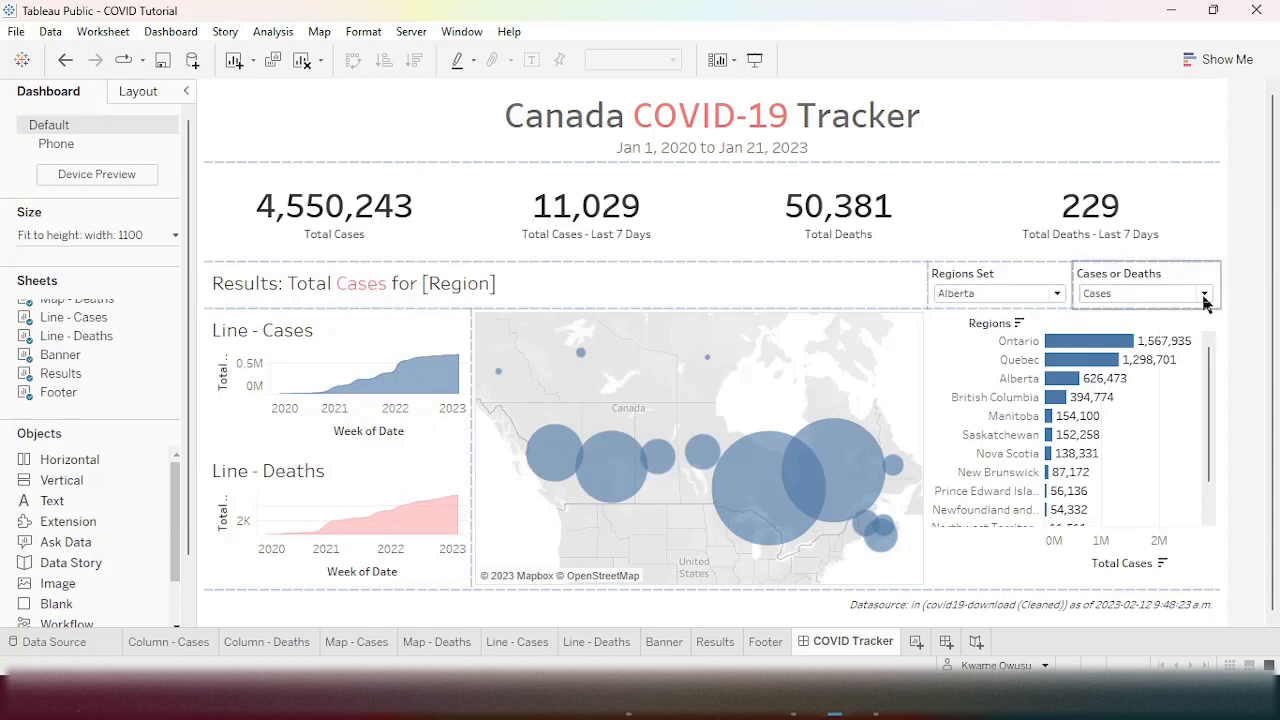
{"action": "left_click", "coordinate": [1205, 295]}
{"action": "left_click", "coordinate": [1163, 327]}
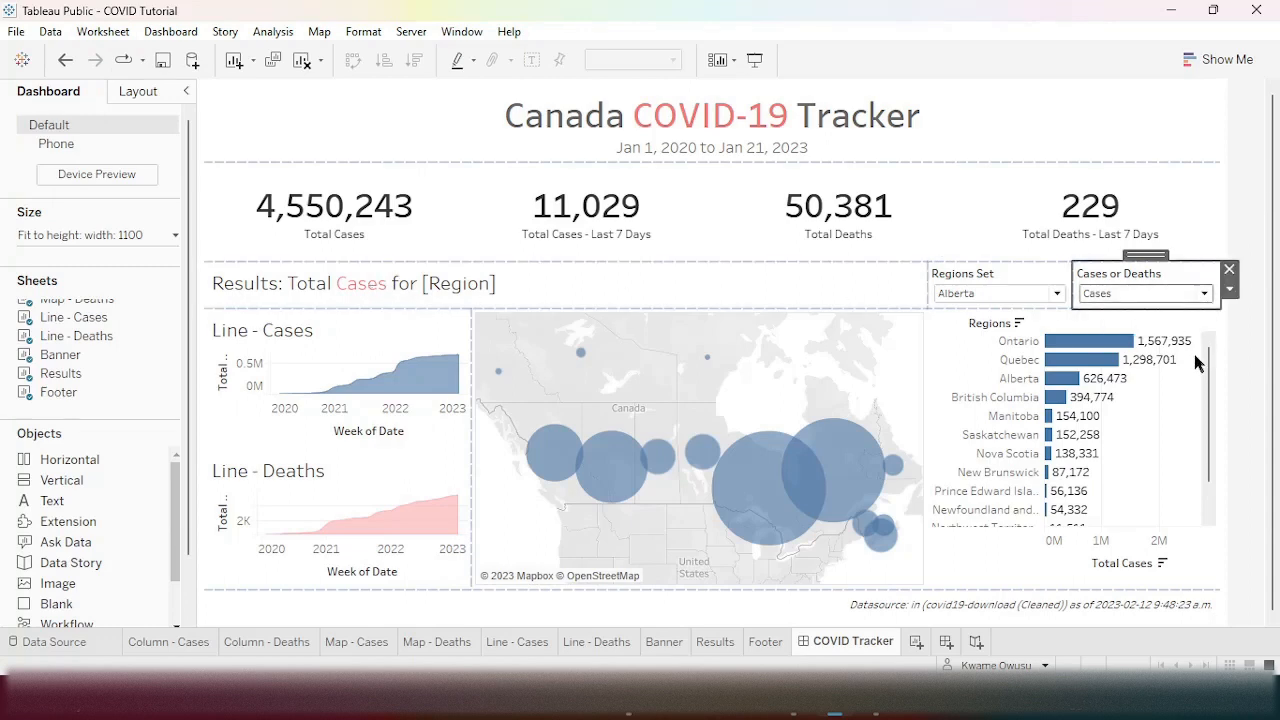
{"action": "left_click", "coordinate": [1204, 293]}
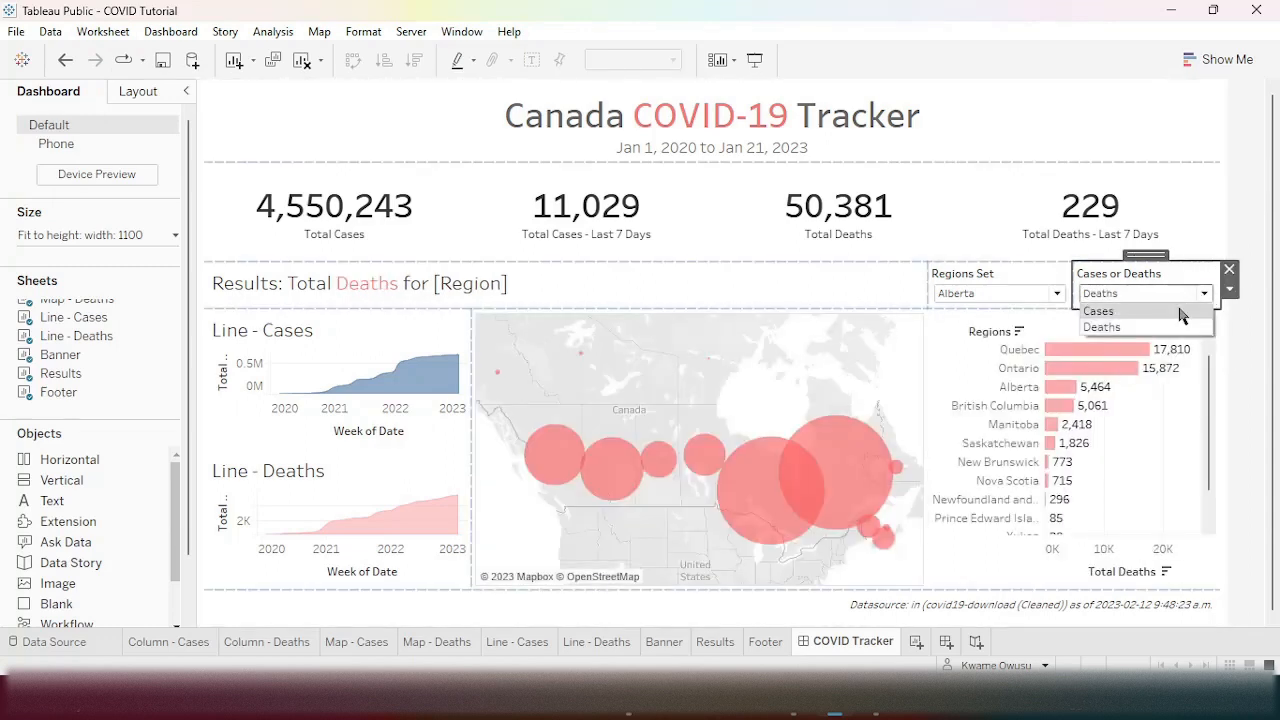
{"action": "left_click", "coordinate": [1166, 313]}
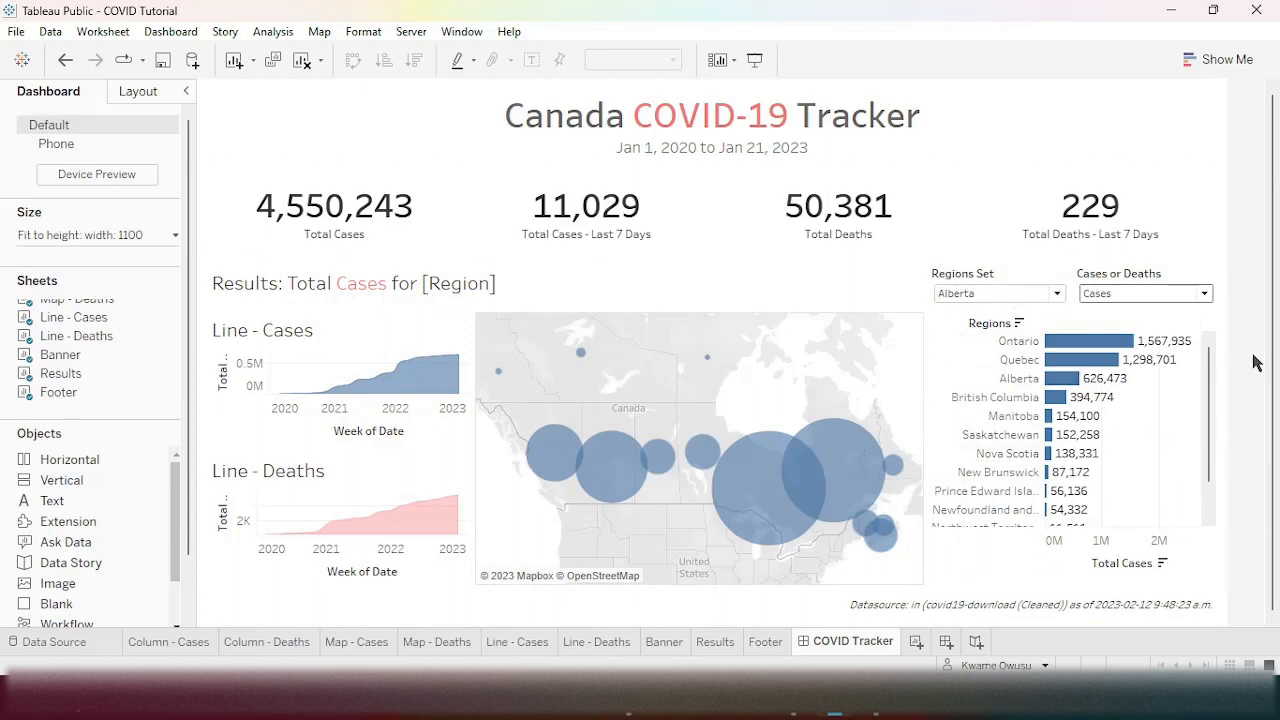
- Apply the Regions Set filter to the Map - Cases, Map - Deaths, Line - Deaths, Banner and Results worksheets as well
{"action": "left_click", "coordinate": [1063, 273]}
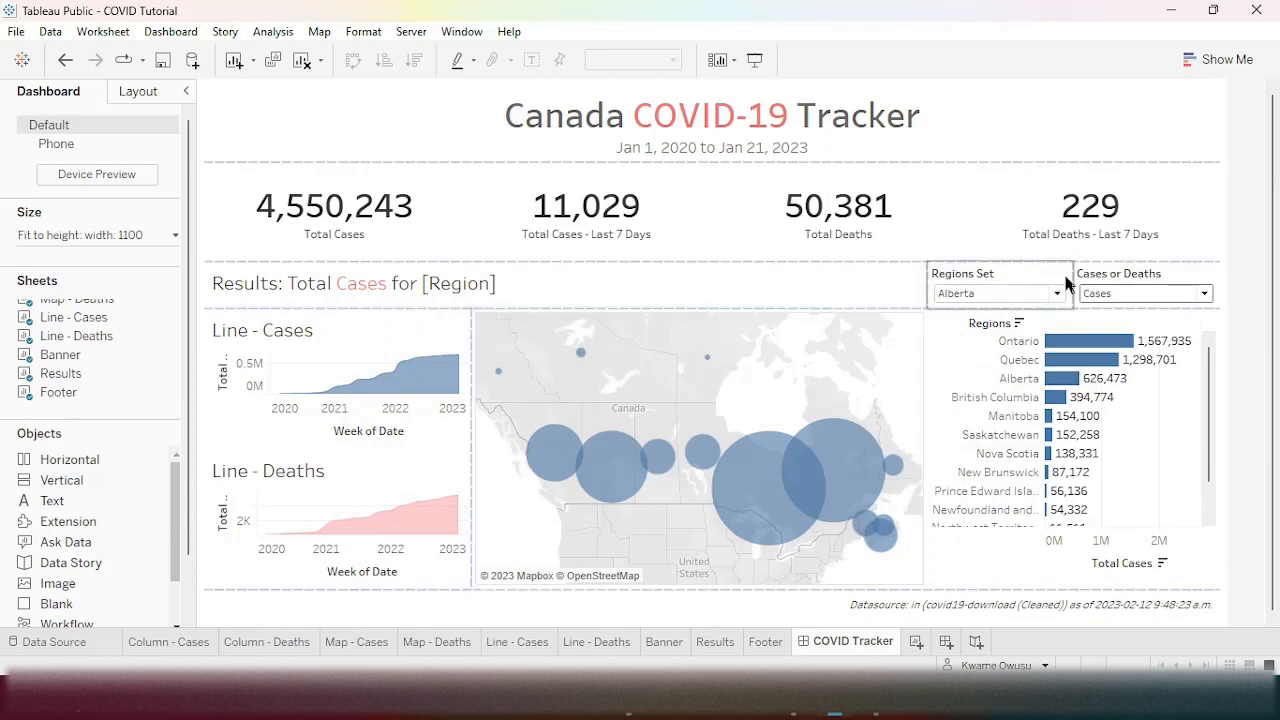
{"action": "left_click", "coordinate": [1006, 283]}
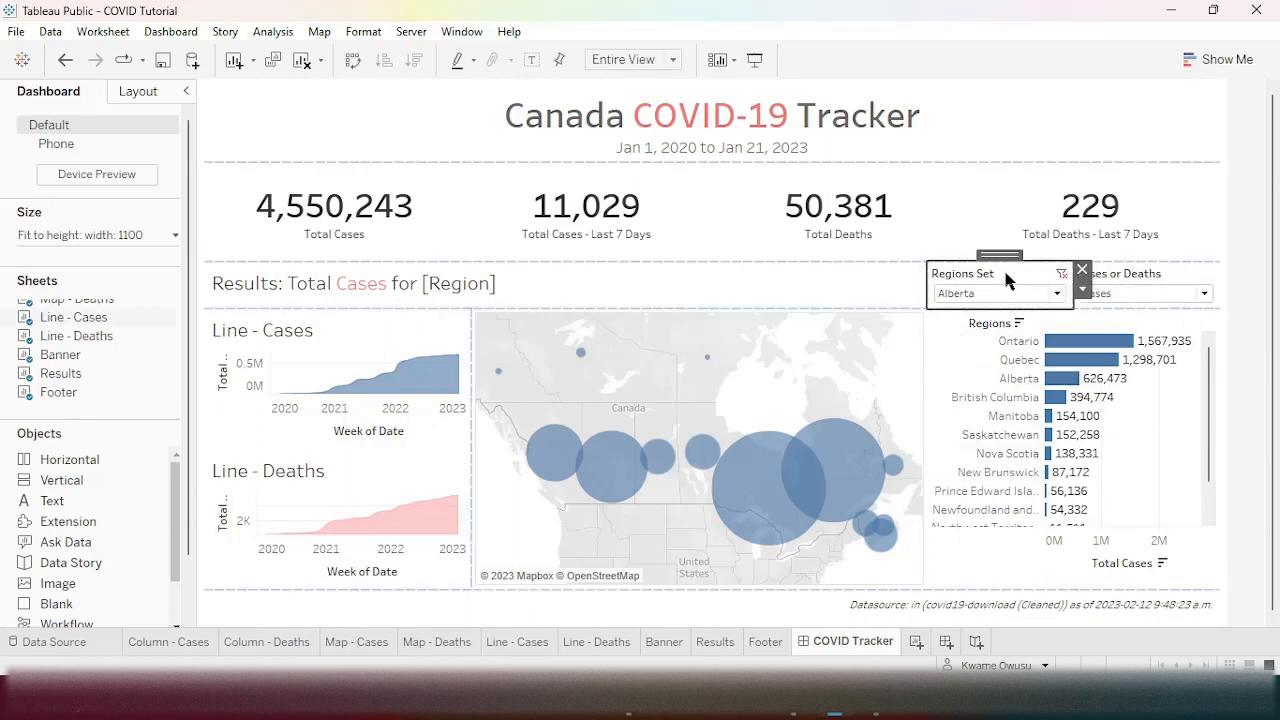
{"action": "left_click", "coordinate": [1083, 293]}
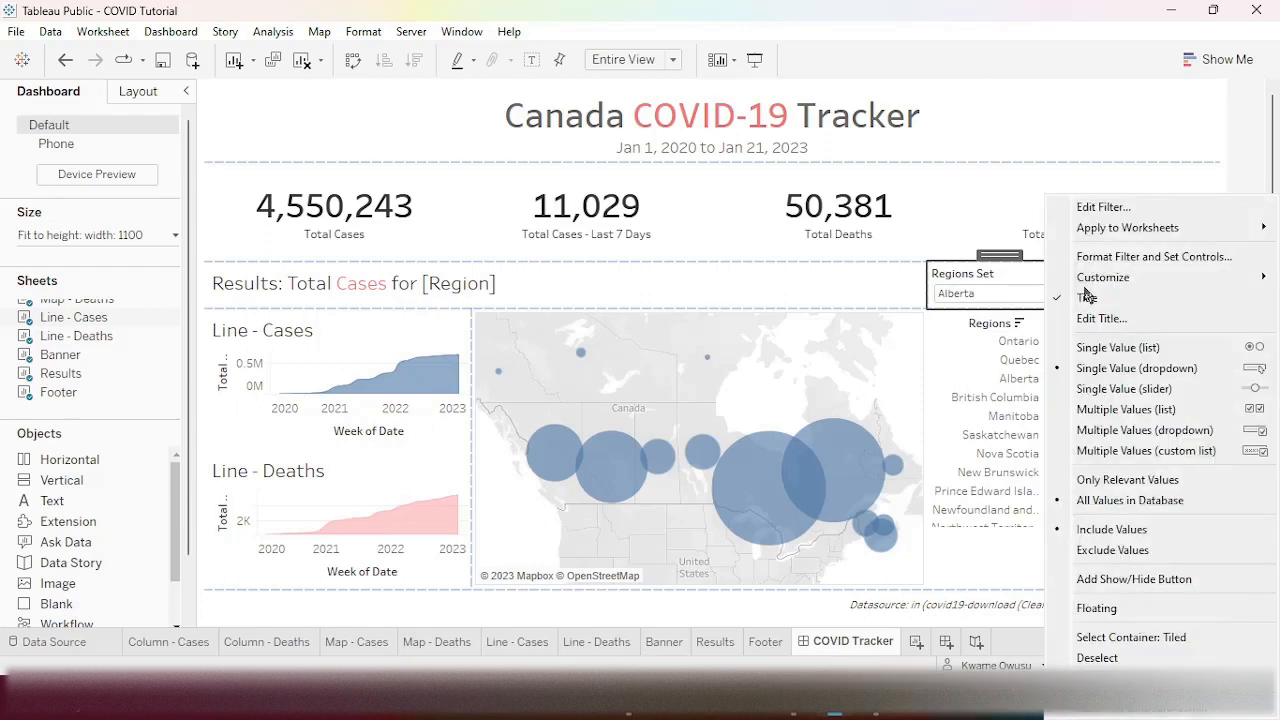
{"action": "mouse_move", "coordinate": [1126, 236]}
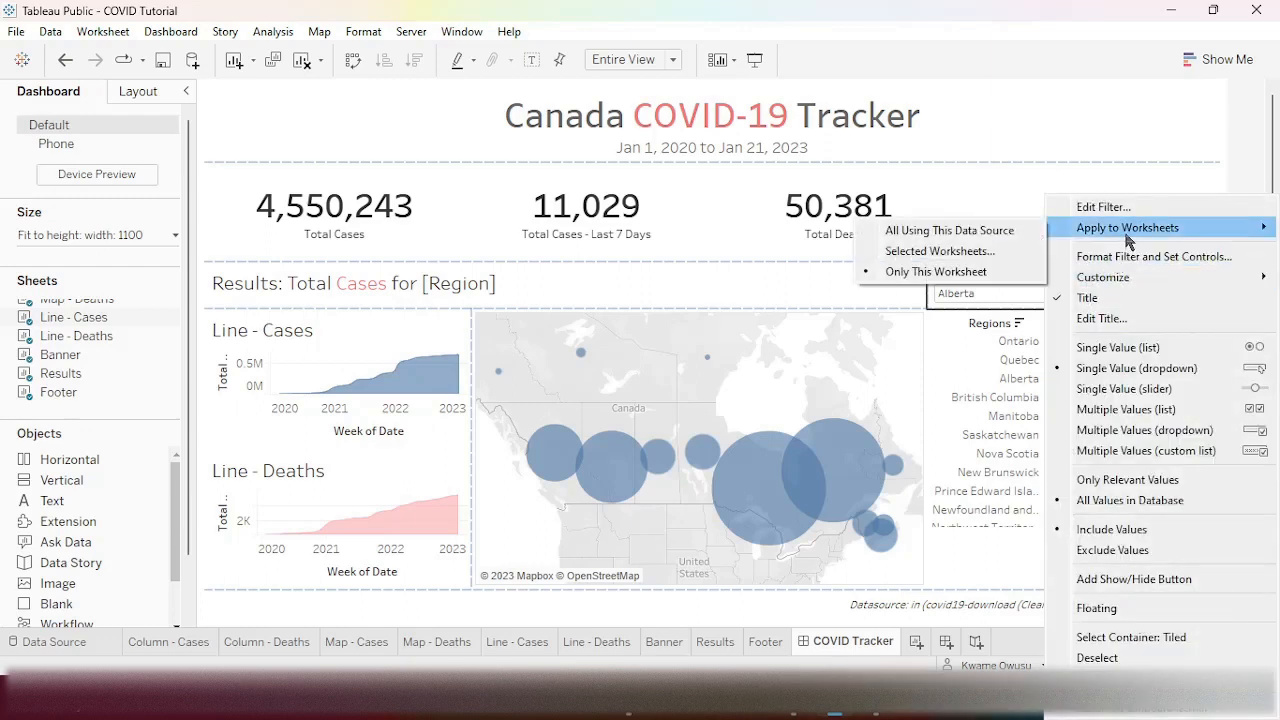
{"action": "left_click", "coordinate": [927, 252]}
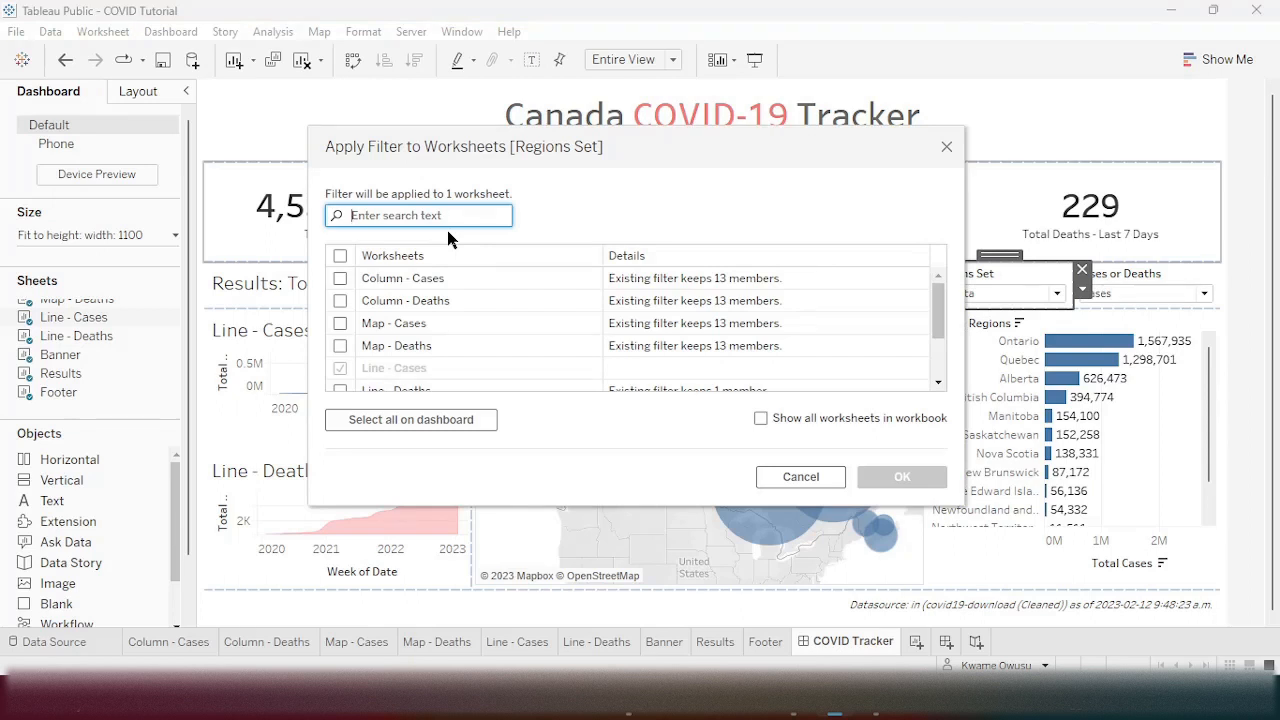
{"action": "left_click", "coordinate": [340, 325]}
{"action": "left_click", "coordinate": [340, 345]}
{"action": "scroll", "coordinate": [499, 322], "scroll_direction": "down", "scroll_amount": 1}
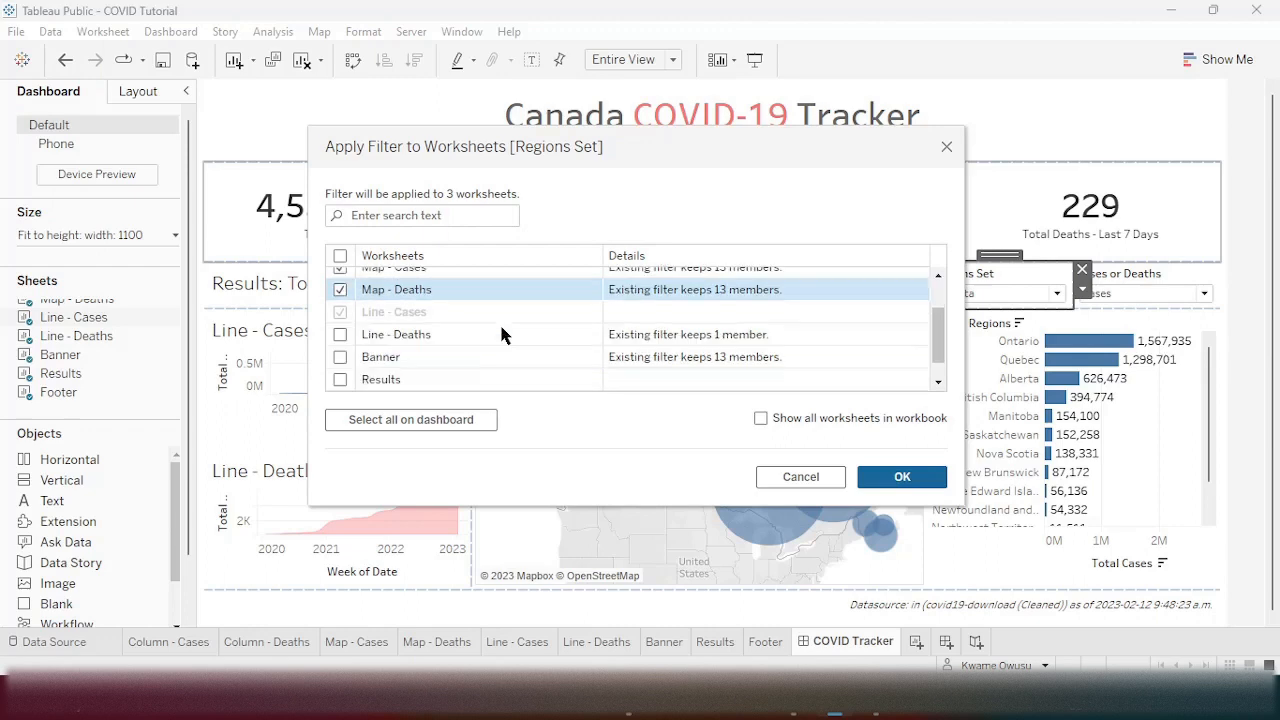
{"action": "left_click", "coordinate": [340, 336]}
{"action": "left_click", "coordinate": [340, 357]}
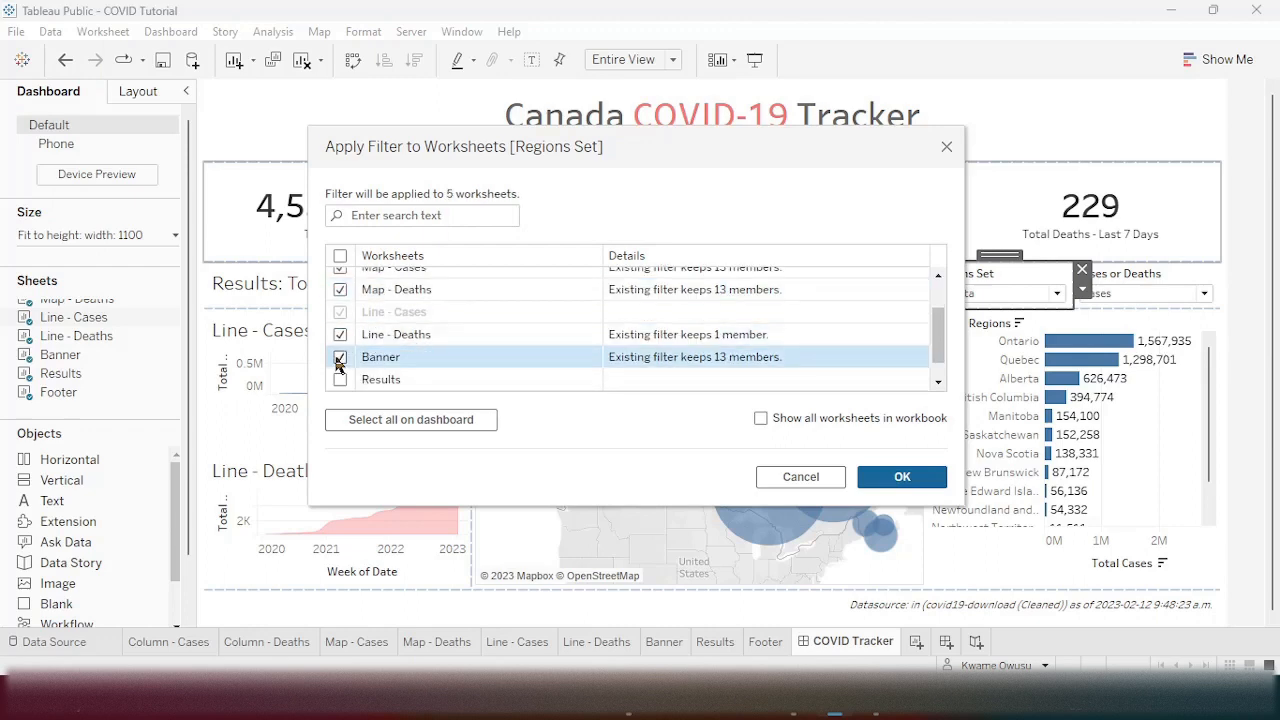
{"action": "scroll", "coordinate": [414, 361], "scroll_direction": "down", "scroll_amount": 1}
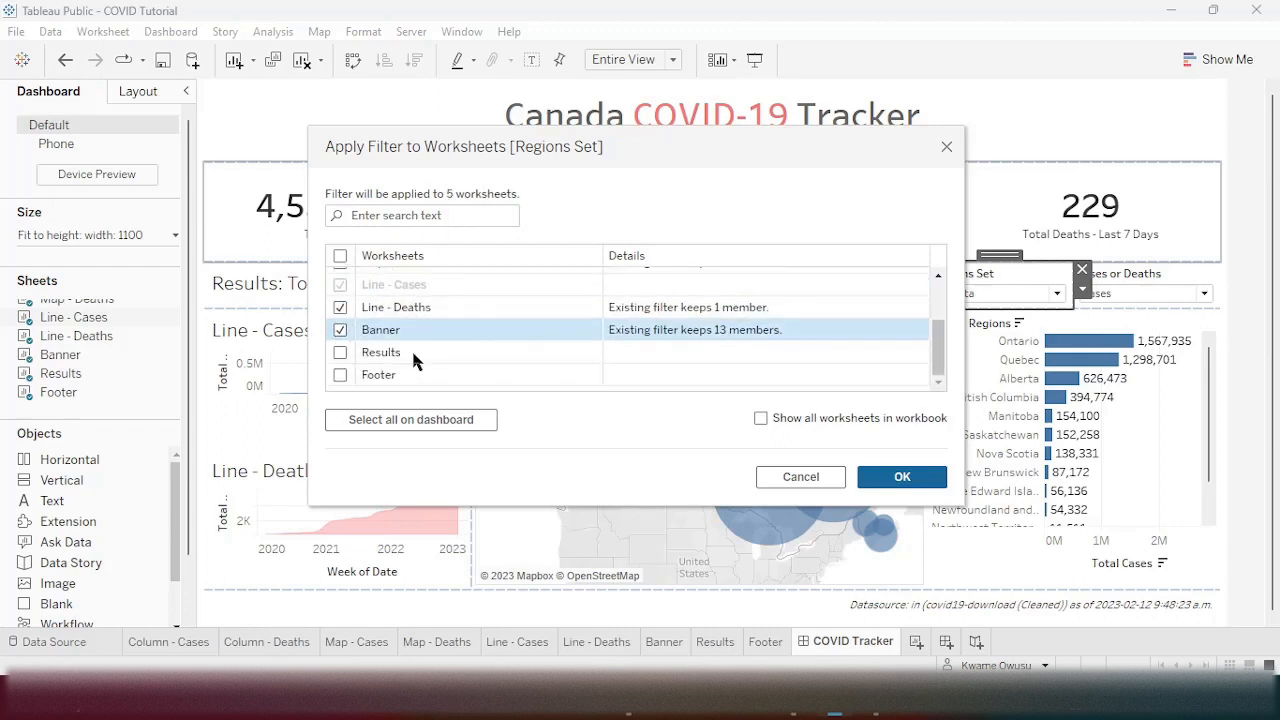
{"action": "left_click", "coordinate": [340, 354]}
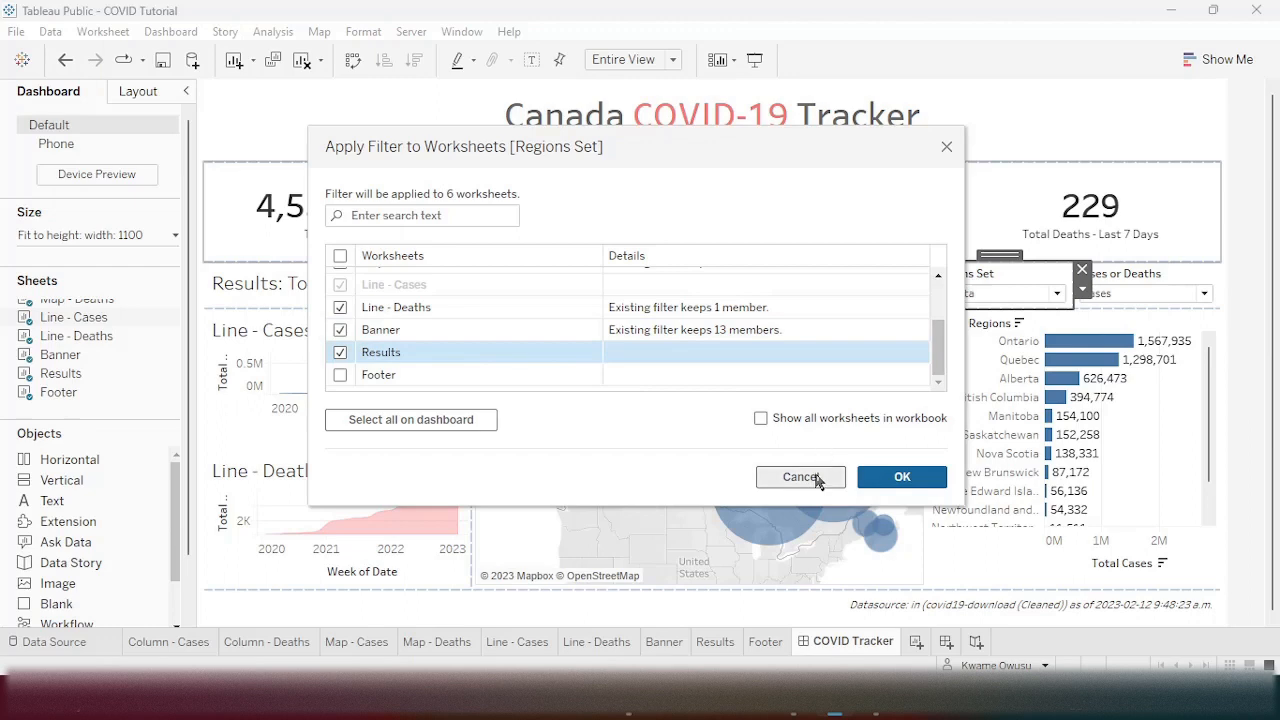
{"action": "left_click", "coordinate": [895, 477]}
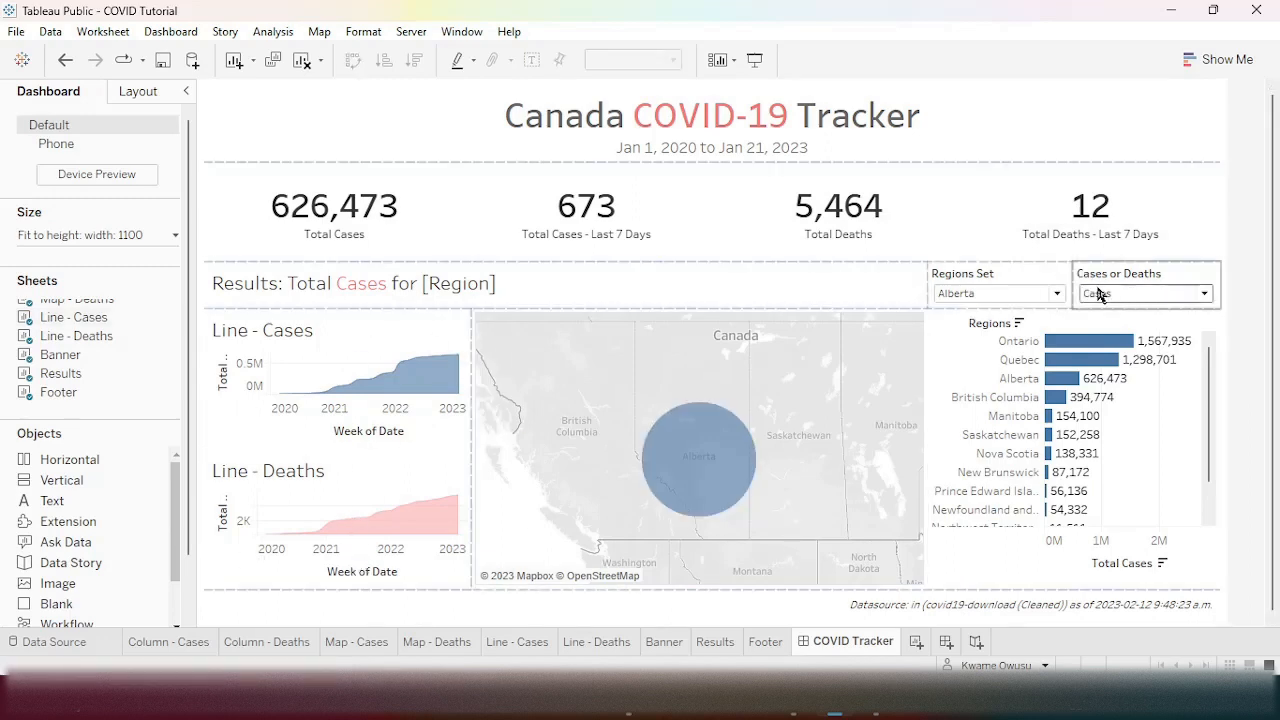
- Test the Regions Set filter across the dashboard by choosing Ontario
{"action": "left_click", "coordinate": [1057, 293]}
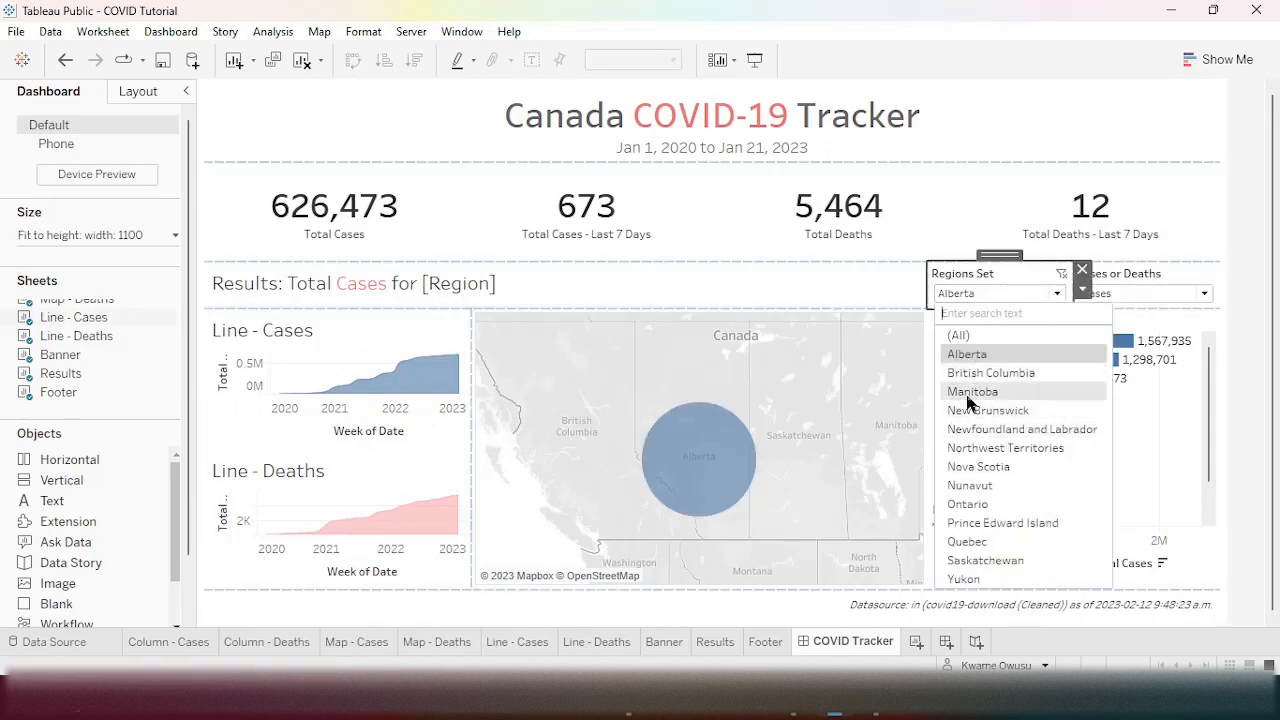
{"action": "left_click", "coordinate": [1258, 304]}
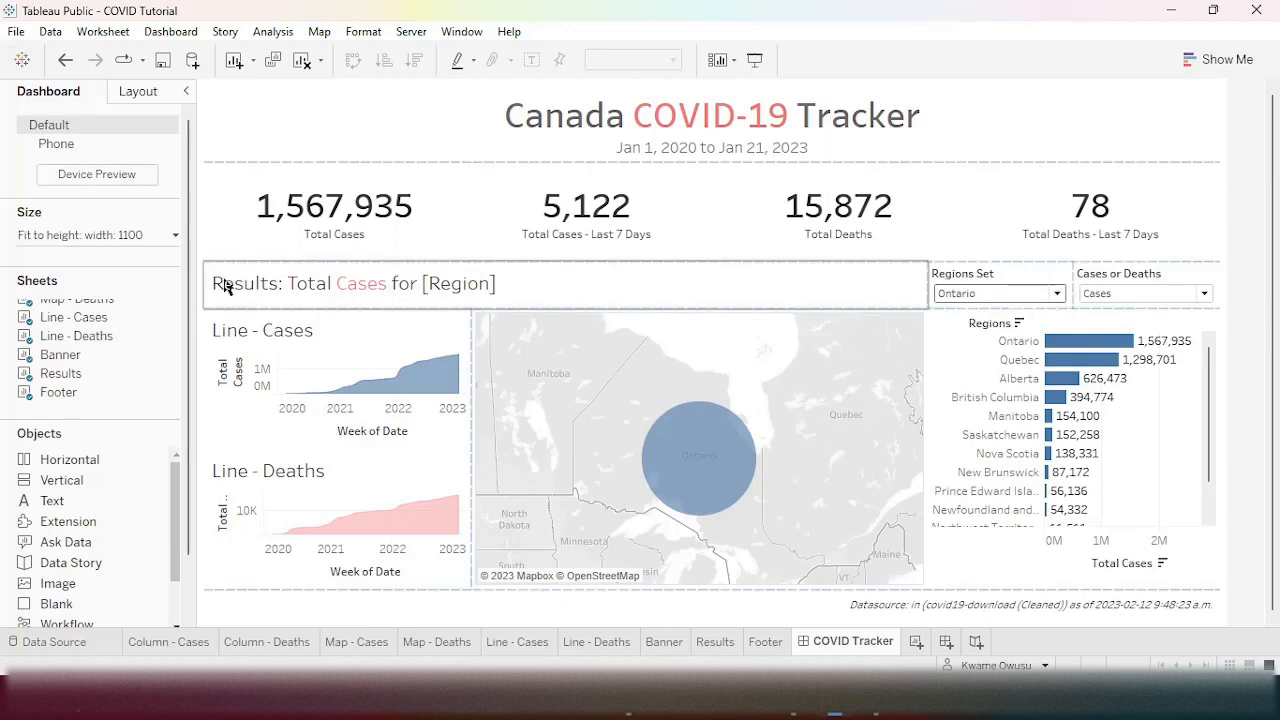
- Replace the [Region] placeholder in the Results title with the Regions field and apply the title
{"action": "double_click", "coordinate": [460, 286]}
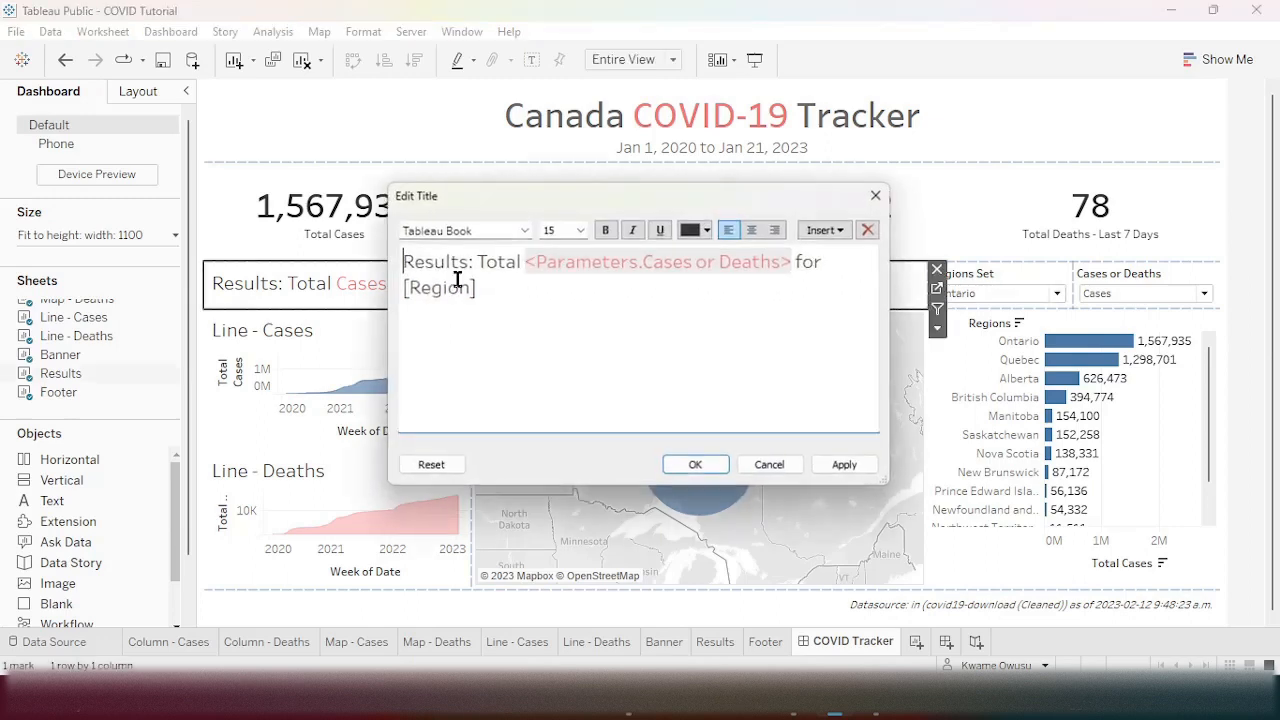
{"action": "left_click_drag", "start_coordinate": [495, 288], "coordinate": [399, 288]}
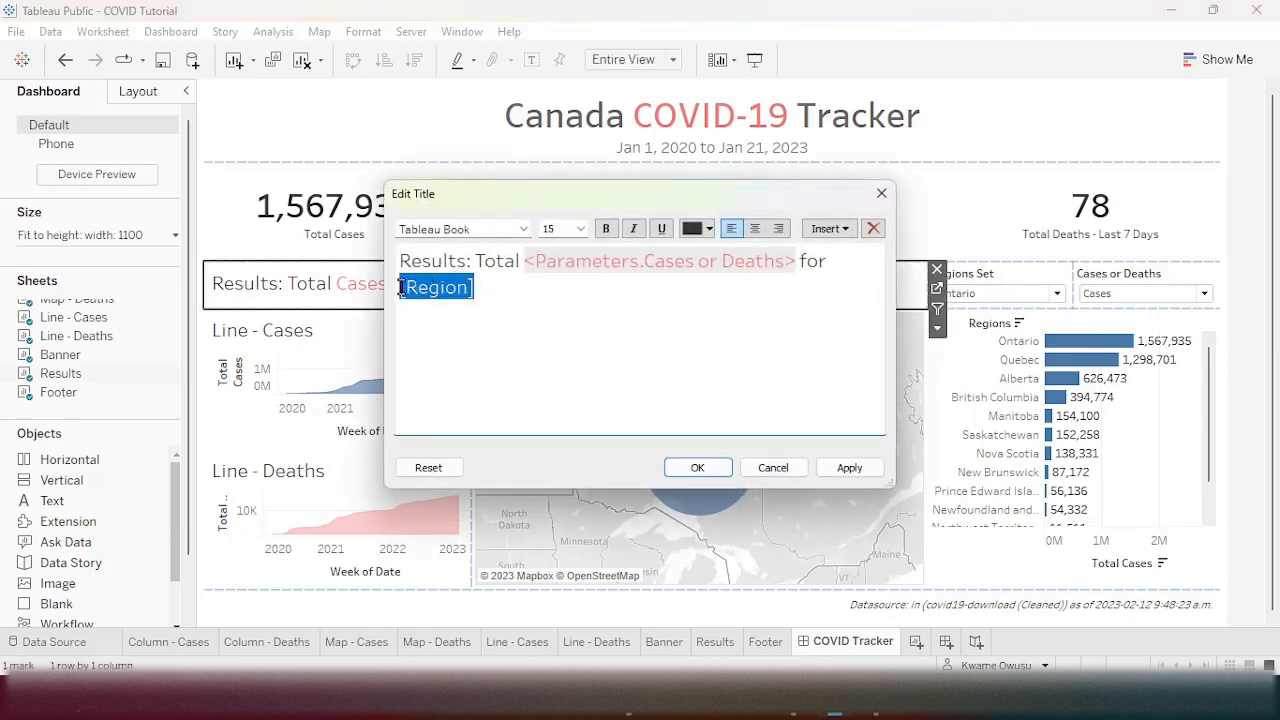
{"action": "left_click", "coordinate": [849, 230]}
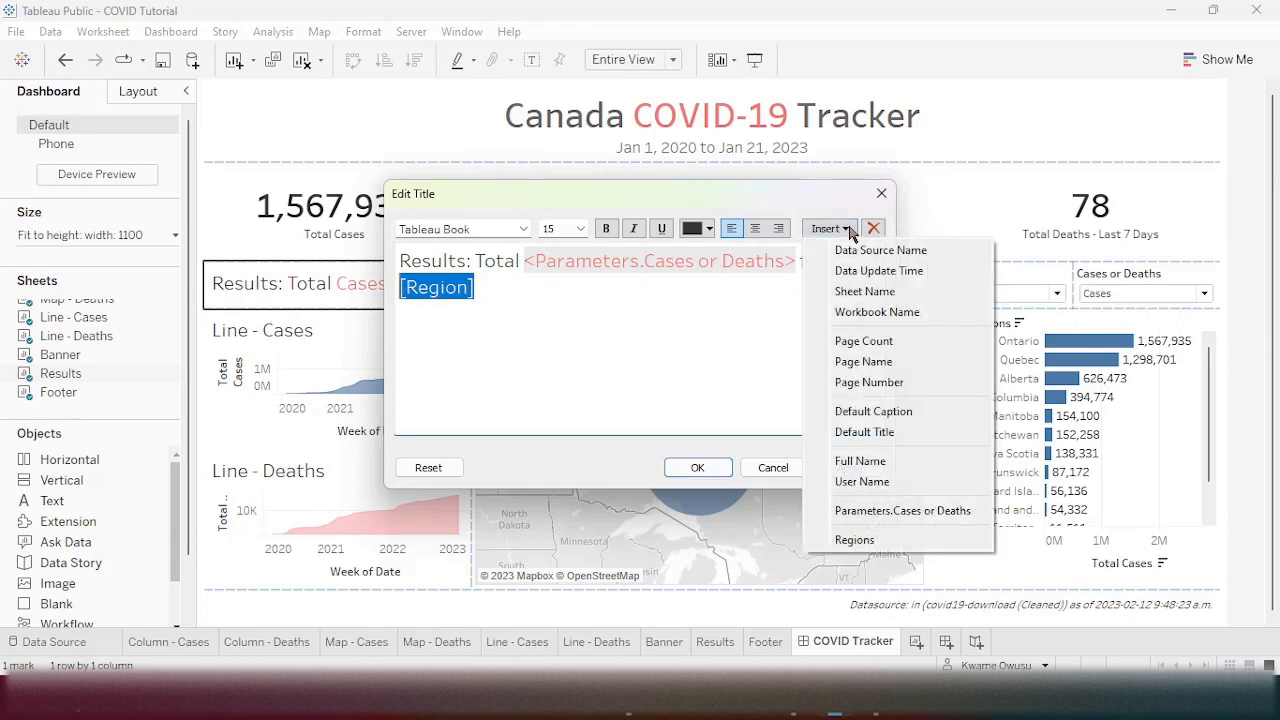
{"action": "left_click", "coordinate": [886, 541]}
{"action": "left_click", "coordinate": [697, 467]}
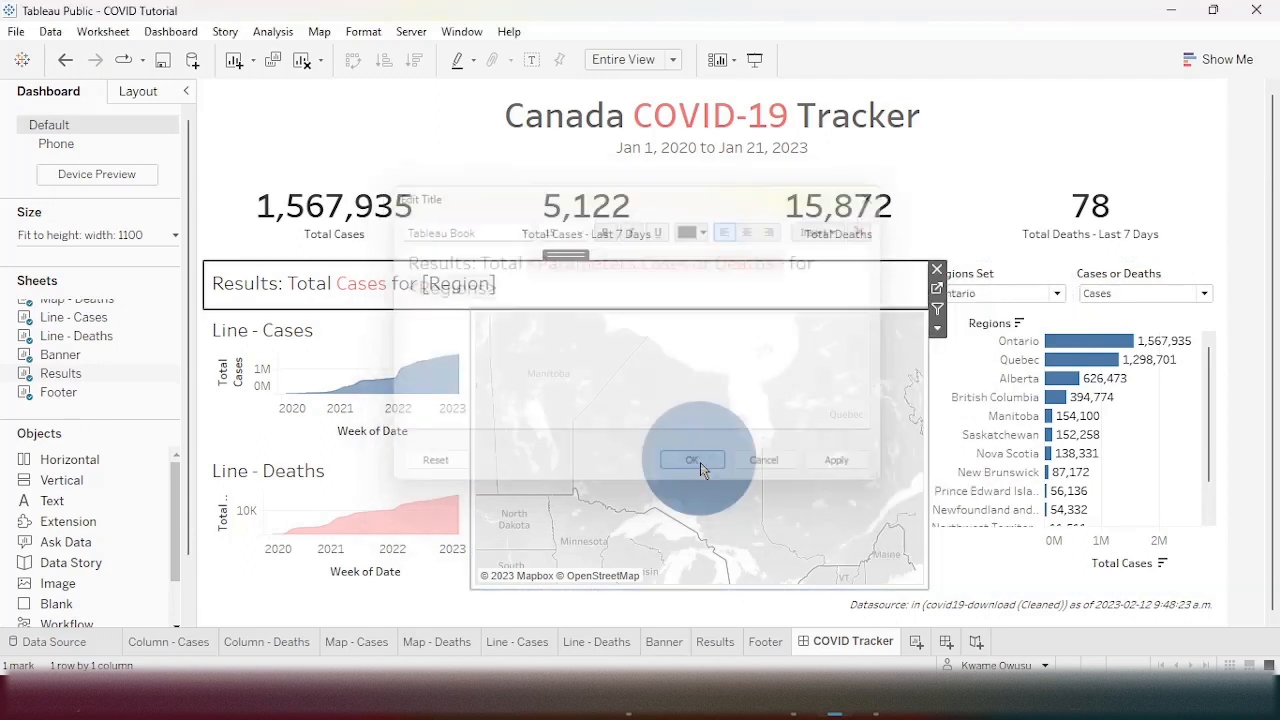
{"action": "left_click", "coordinate": [1250, 268]}
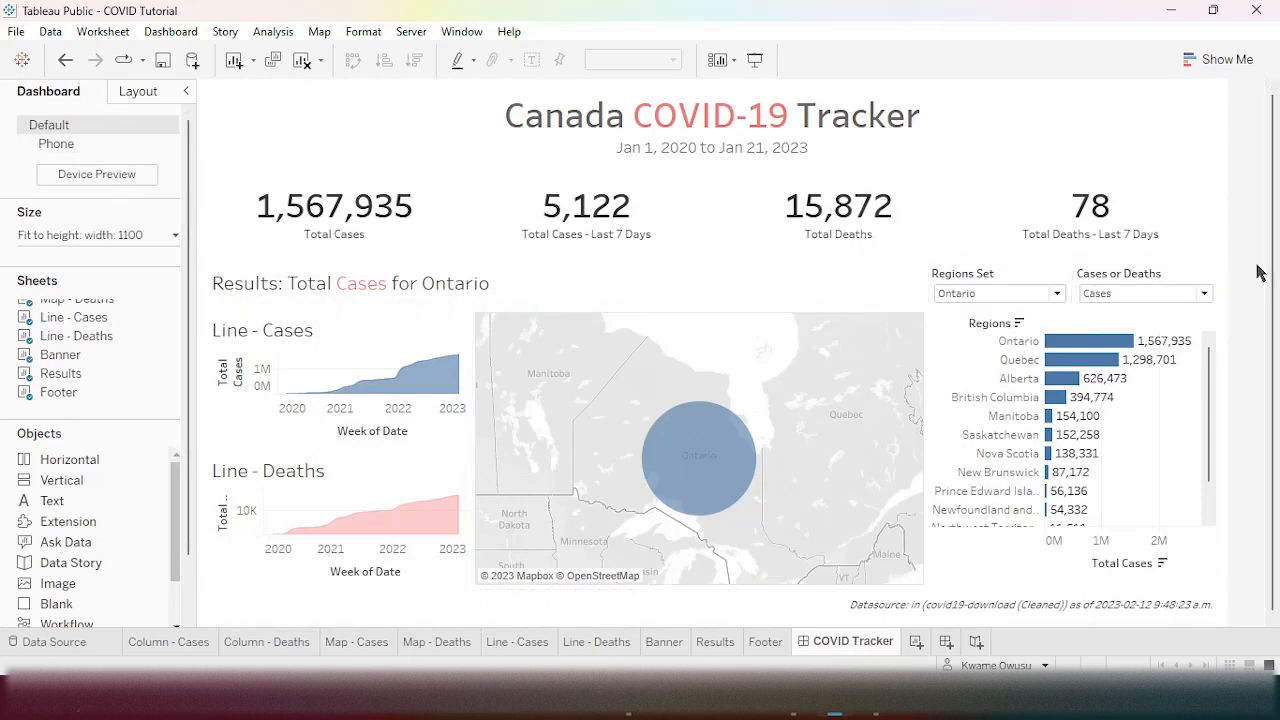
- Check the region part of the Results title by setting Regions Set to Alberta
{"action": "left_click", "coordinate": [1056, 293]}
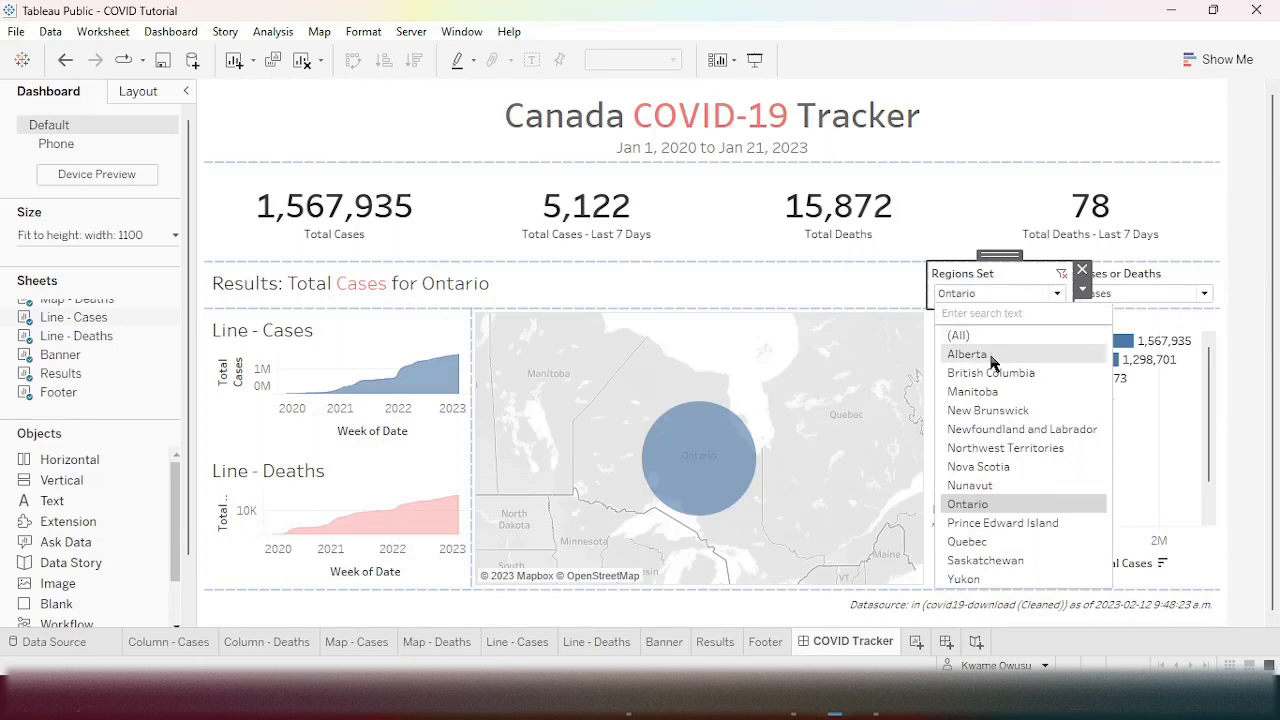
{"action": "left_click", "coordinate": [967, 354]}
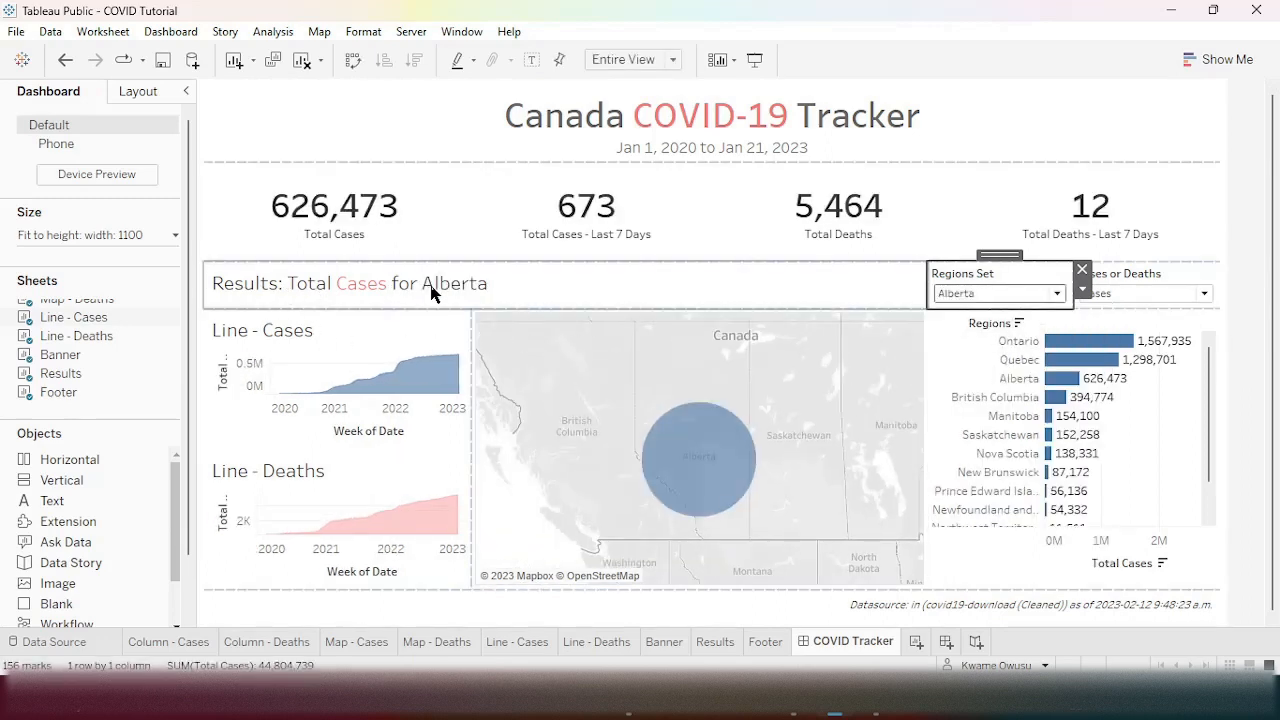
{"action": "left_click", "coordinate": [1246, 248]}
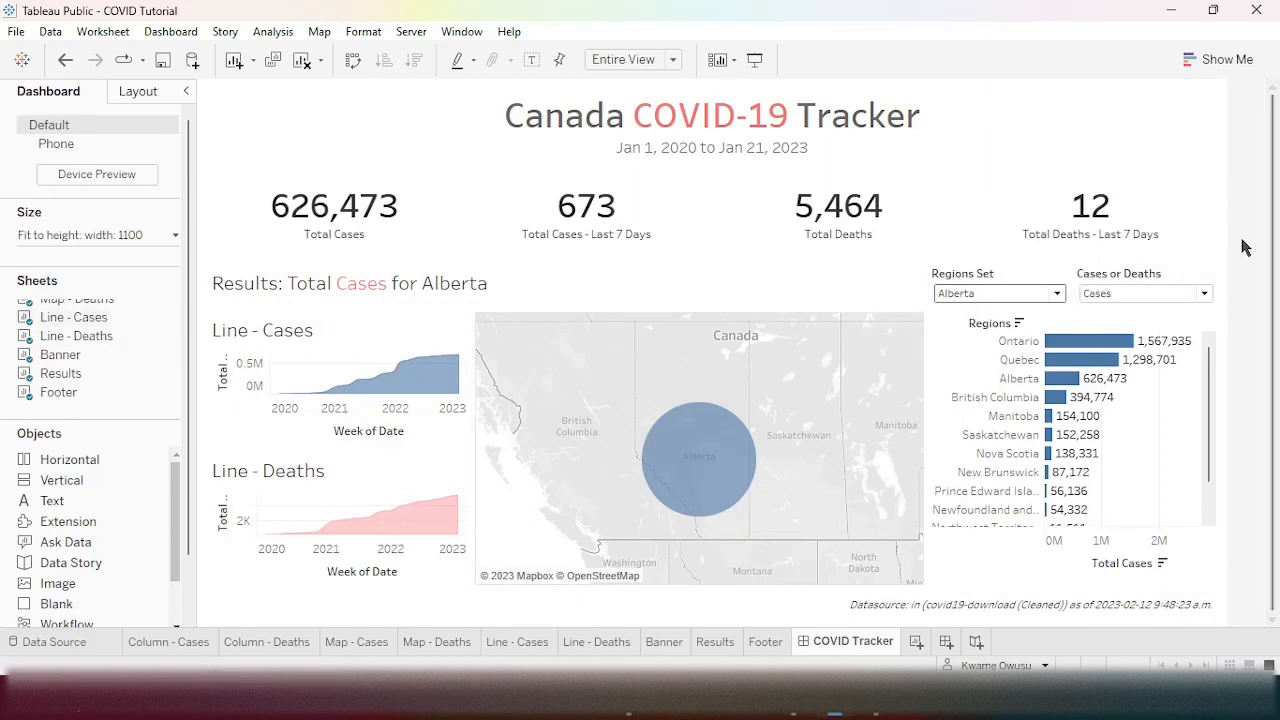
- Check the measure part of the Results title by setting Cases or Deaths to Deaths
{"action": "left_click", "coordinate": [1206, 294]}
{"action": "left_click", "coordinate": [1156, 328]}
{"action": "left_click", "coordinate": [226, 284]}
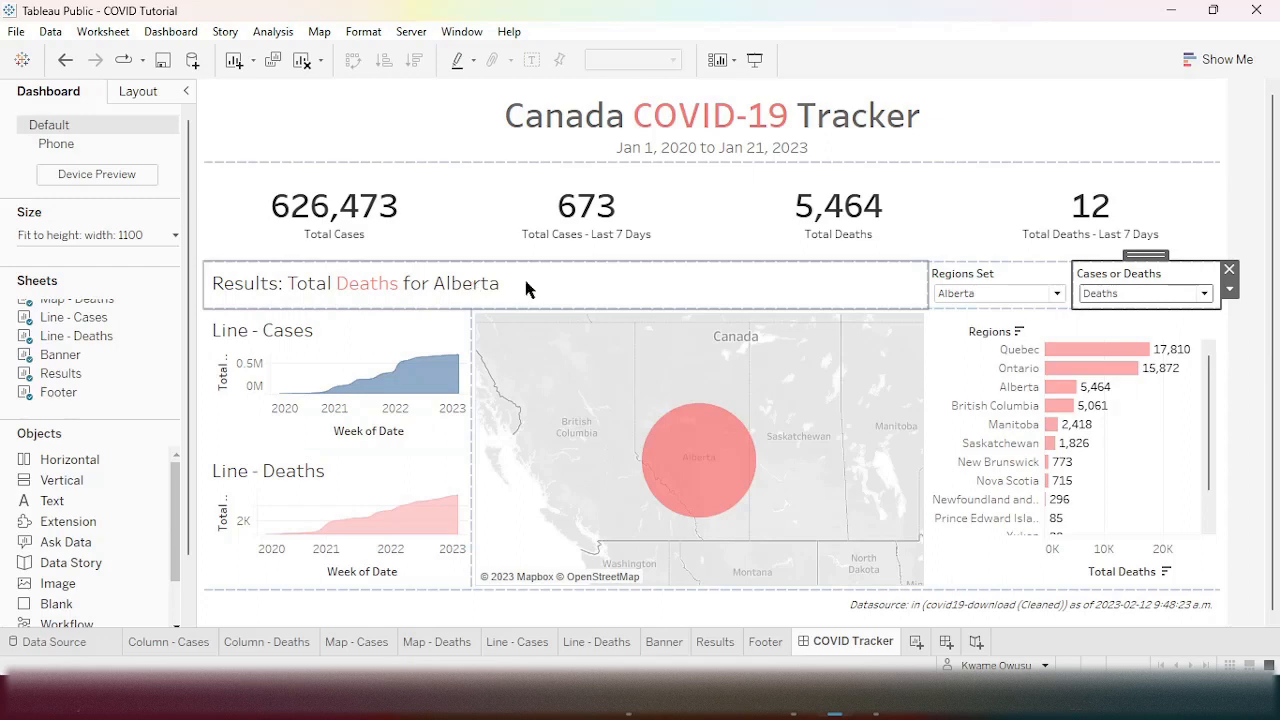
- Reset the dashboard selections to (All) for Regions Set and Cases for Cases or Deaths
{"action": "left_click", "coordinate": [1045, 300]}
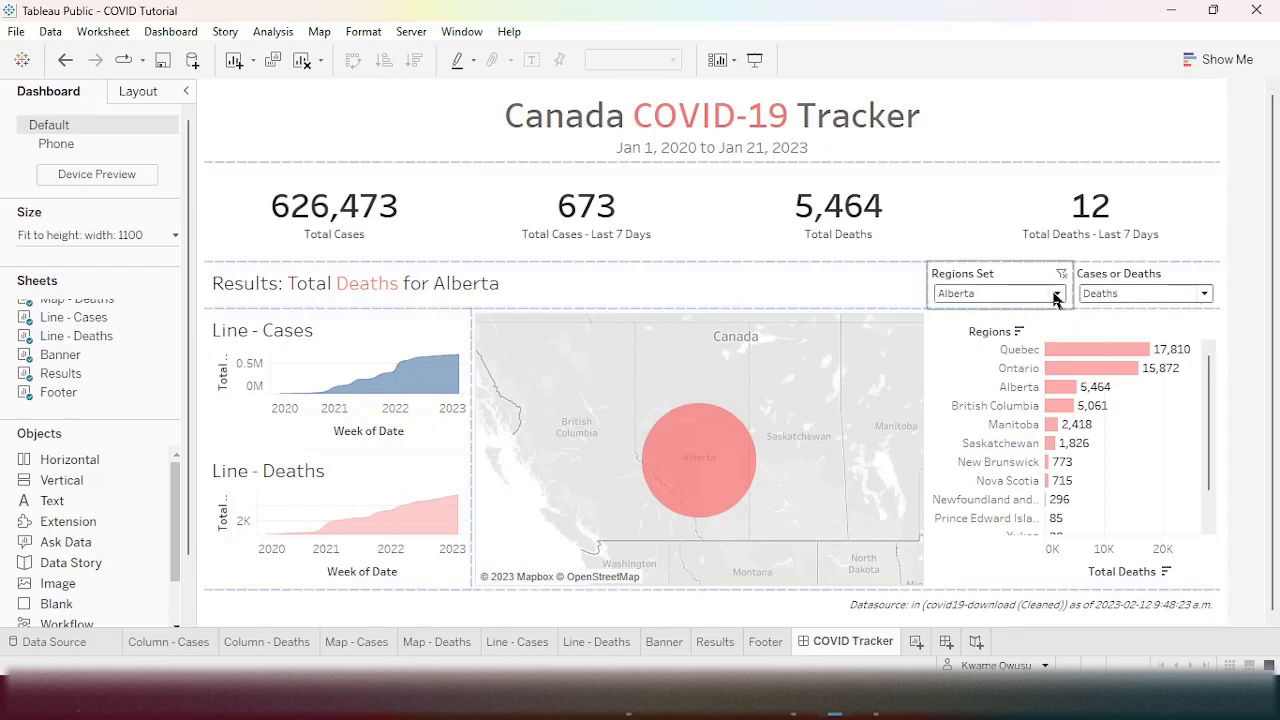
{"action": "left_click", "coordinate": [1055, 294]}
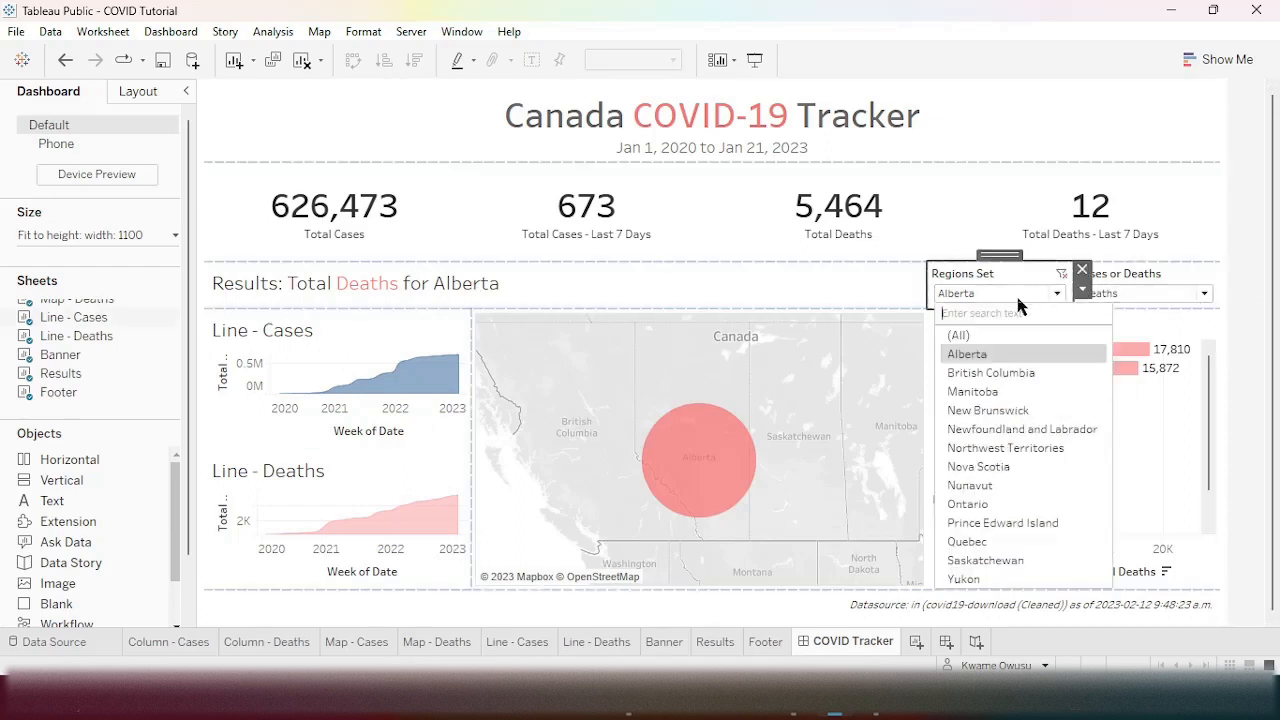
{"action": "left_click", "coordinate": [1210, 295]}
{"action": "left_click", "coordinate": [1204, 294]}
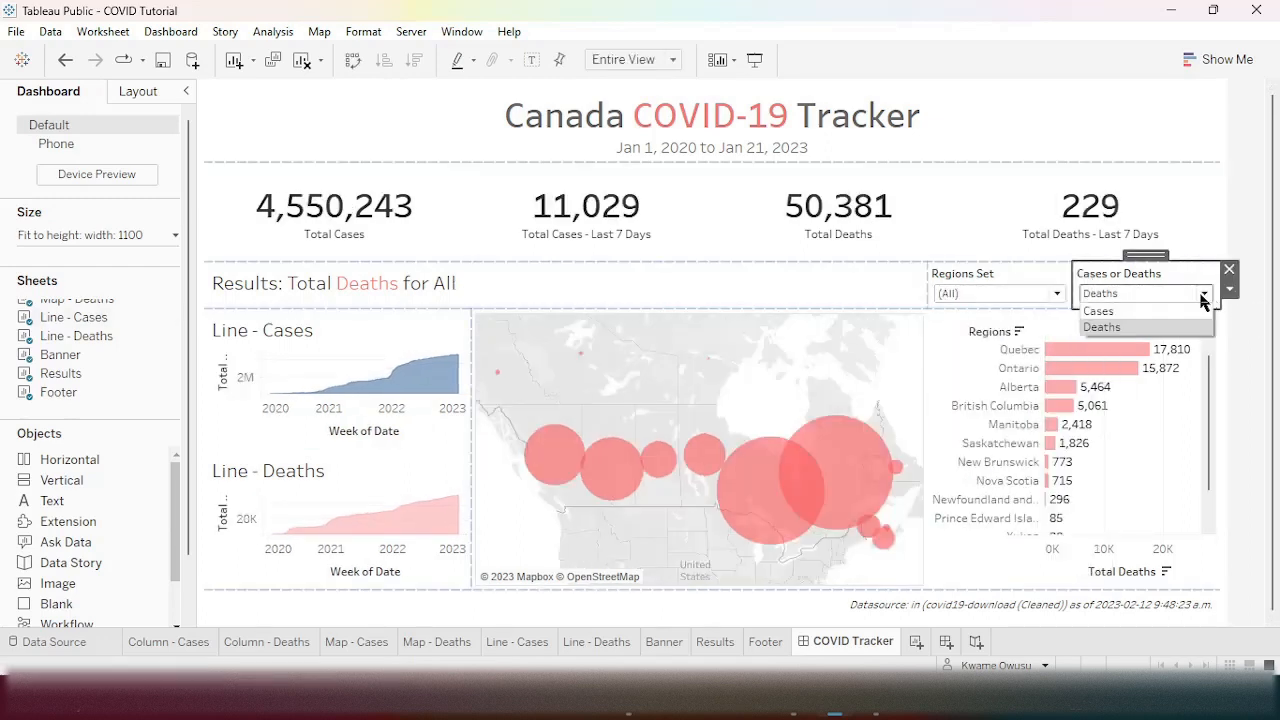
{"action": "left_click", "coordinate": [1148, 311]}
{"action": "left_click", "coordinate": [1247, 212]}
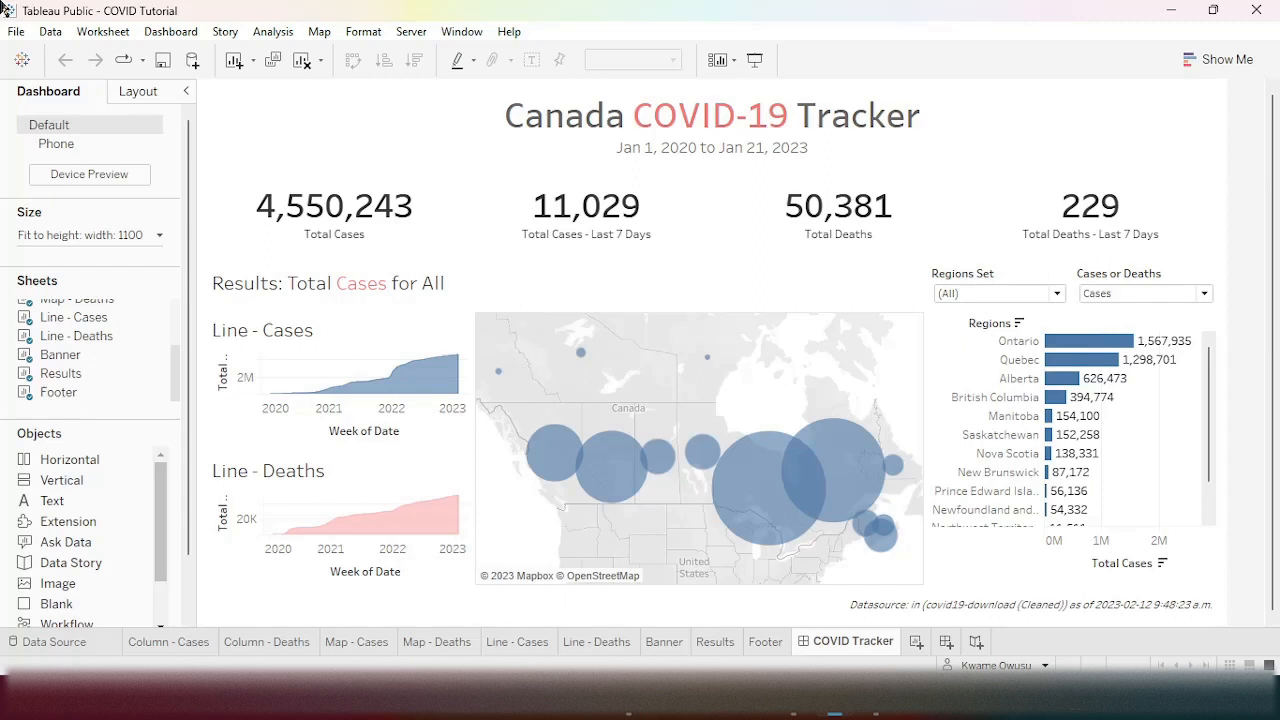
- Set the dashboard's minimum height to 620 px
{"action": "left_click", "coordinate": [158, 236]}
{"action": "double_click", "coordinate": [134, 340]}
{"action": "type", "text": "620"}
{"action": "key", "text": "Return"}
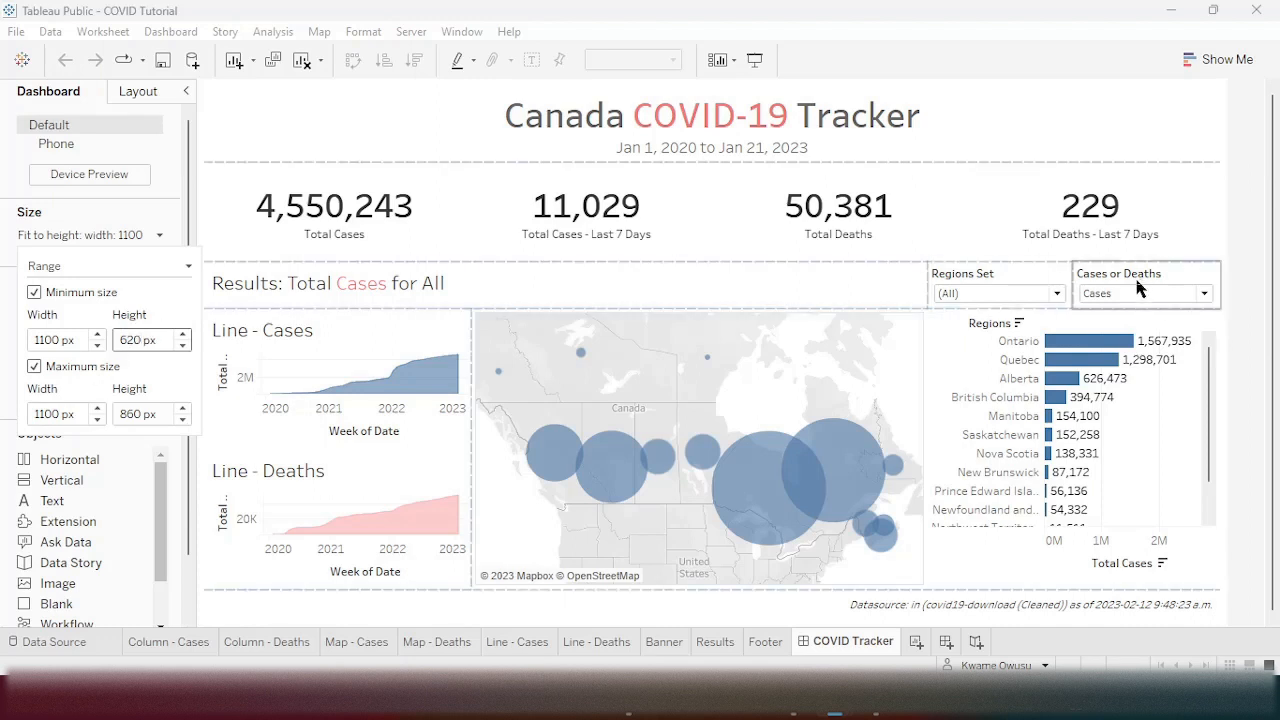
{"action": "left_click", "coordinate": [1249, 288]}
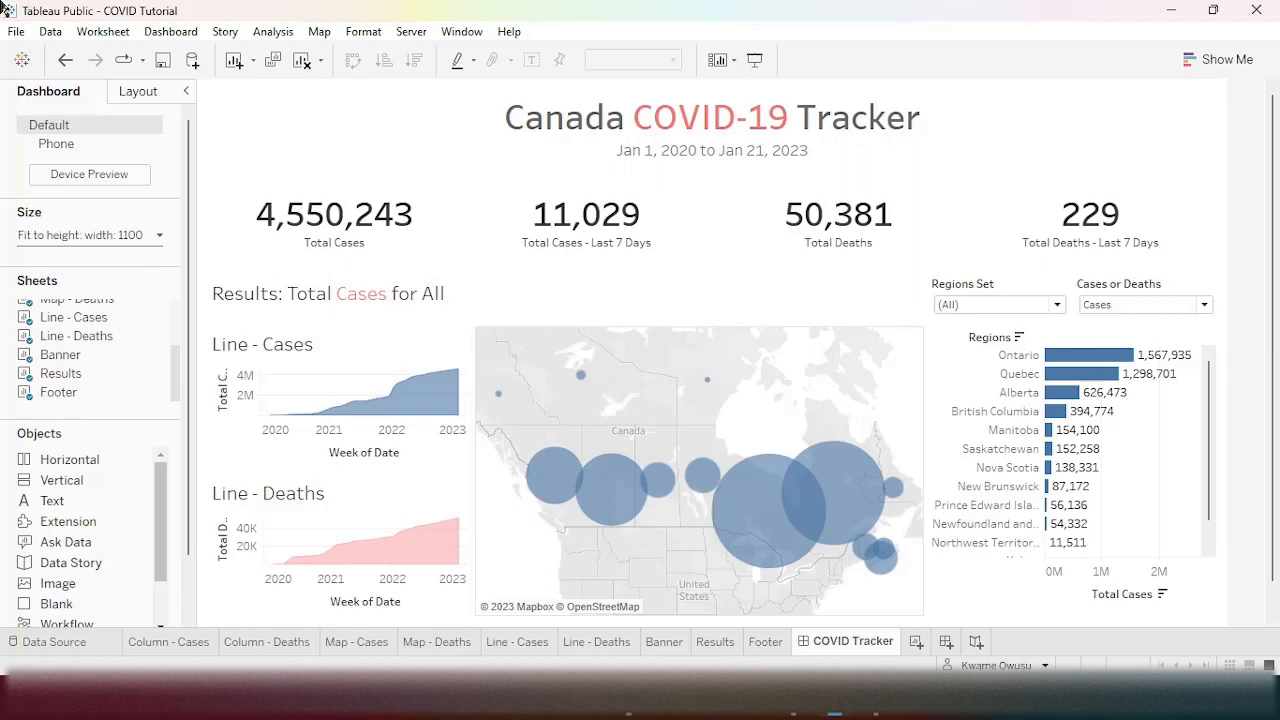
- Reduce the dashboard header text to size 20 for "Canada COVID-19 Tracker" and size 10 for the date range line
{"action": "left_click", "coordinate": [785, 122]}
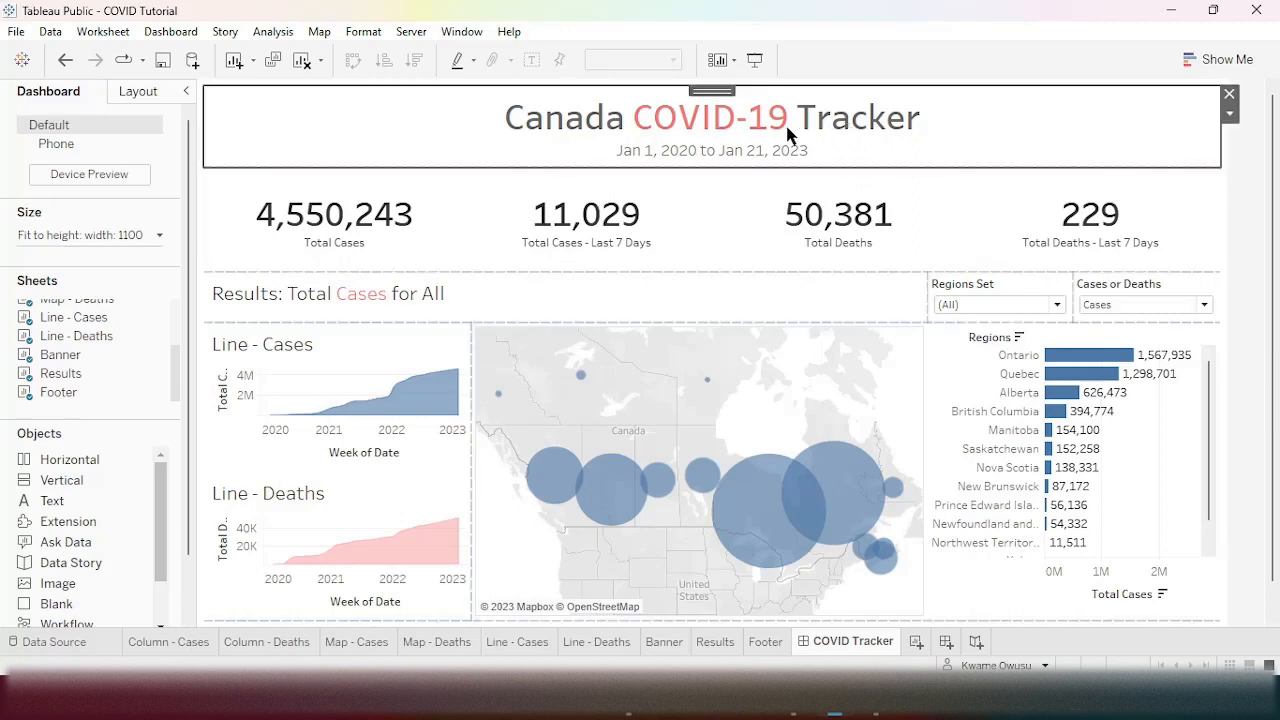
{"action": "double_click", "coordinate": [785, 122]}
{"action": "left_click_drag", "start_coordinate": [860, 282], "coordinate": [283, 275]}
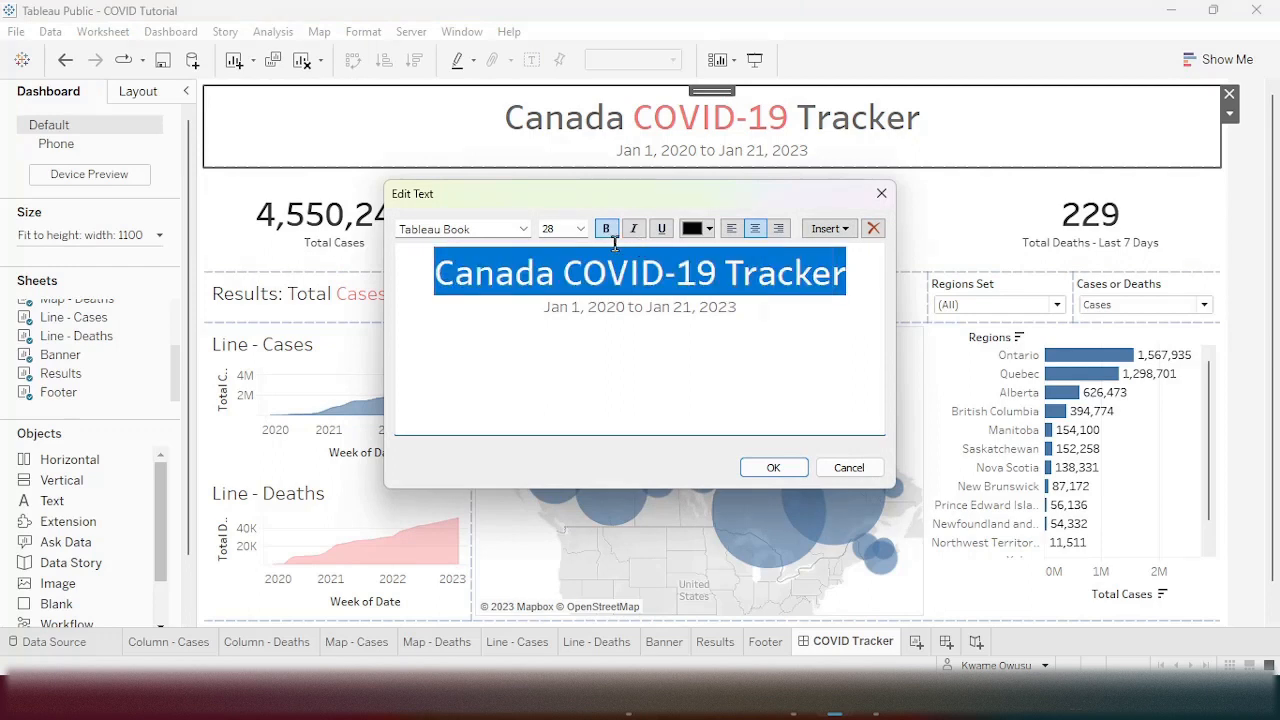
{"action": "left_click", "coordinate": [580, 228]}
{"action": "left_click", "coordinate": [550, 354]}
{"action": "left_click_drag", "start_coordinate": [786, 297], "coordinate": [396, 295]}
{"action": "left_click", "coordinate": [580, 228]}
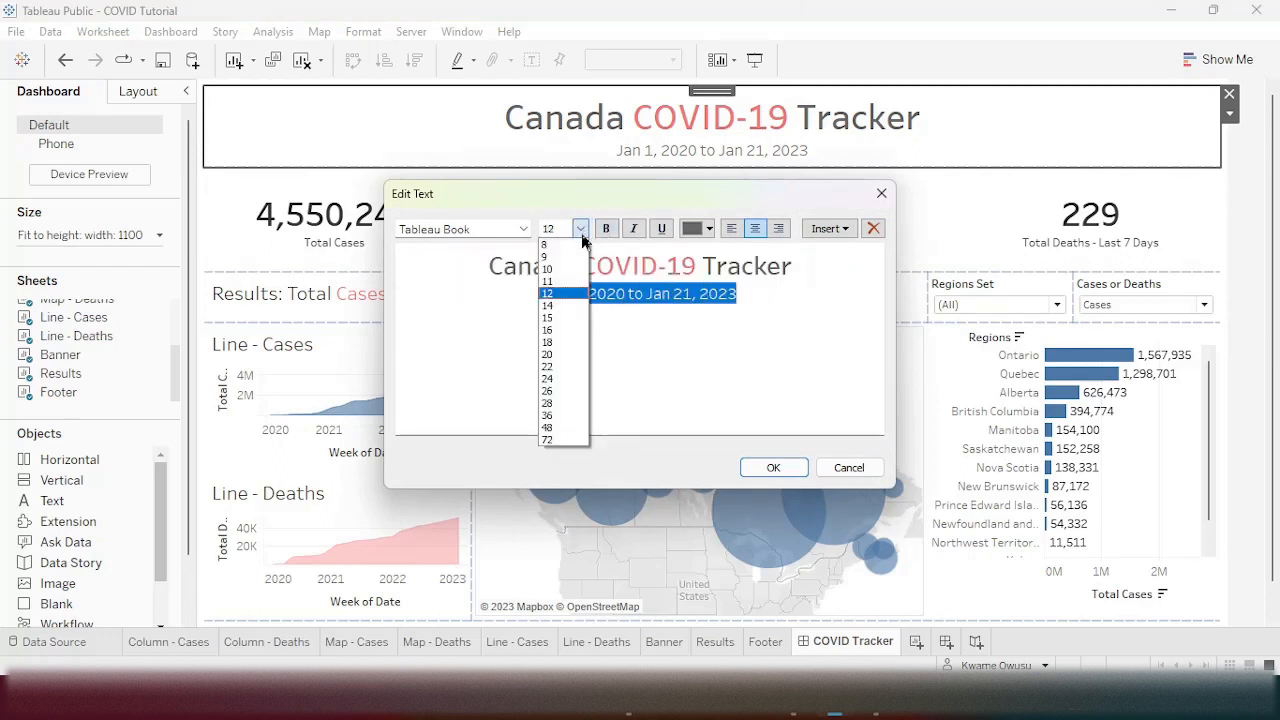
{"action": "left_click", "coordinate": [570, 272]}
{"action": "left_click", "coordinate": [770, 467]}
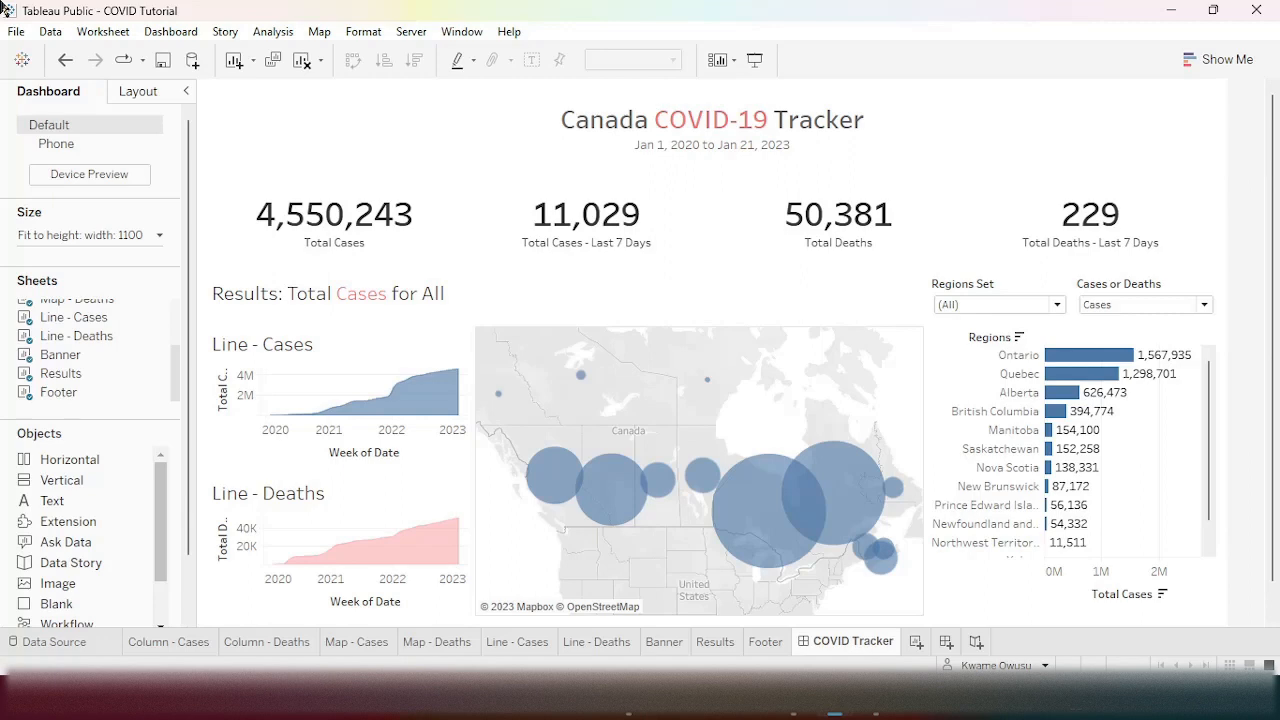
- Set the whole Results title to font size 13
{"action": "left_click", "coordinate": [394, 314]}
{"action": "double_click", "coordinate": [371, 309]}
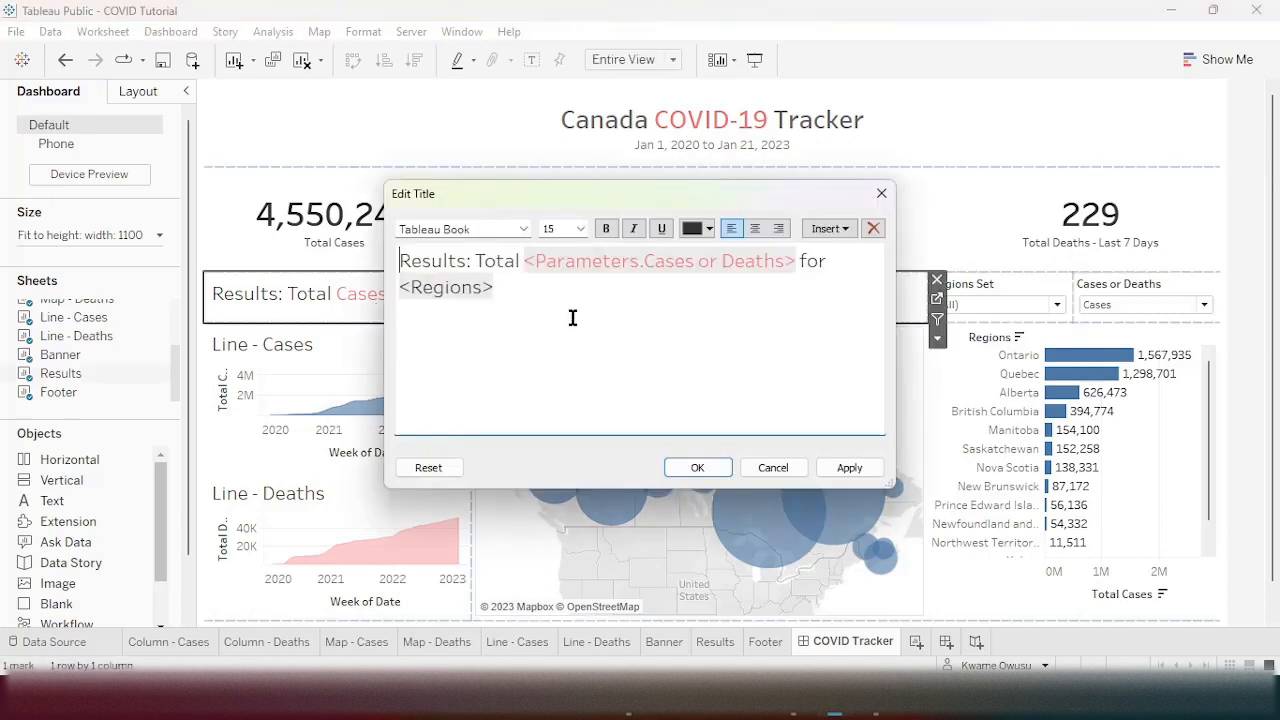
{"action": "key", "text": "ctrl+a"}
{"action": "left_click", "coordinate": [550, 229]}
{"action": "type", "text": "13"}
{"action": "key", "text": "Return"}
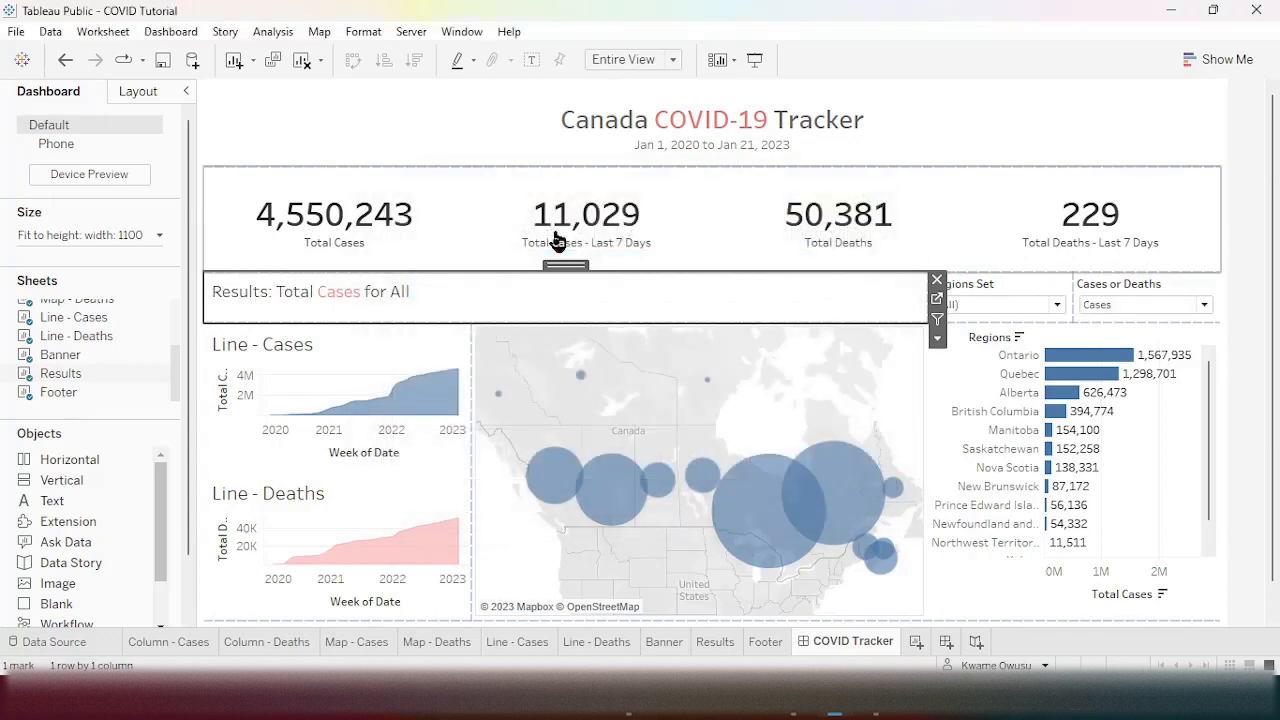
- Make the word "Results:" bold in the Results title
{"action": "double_click", "coordinate": [349, 308]}
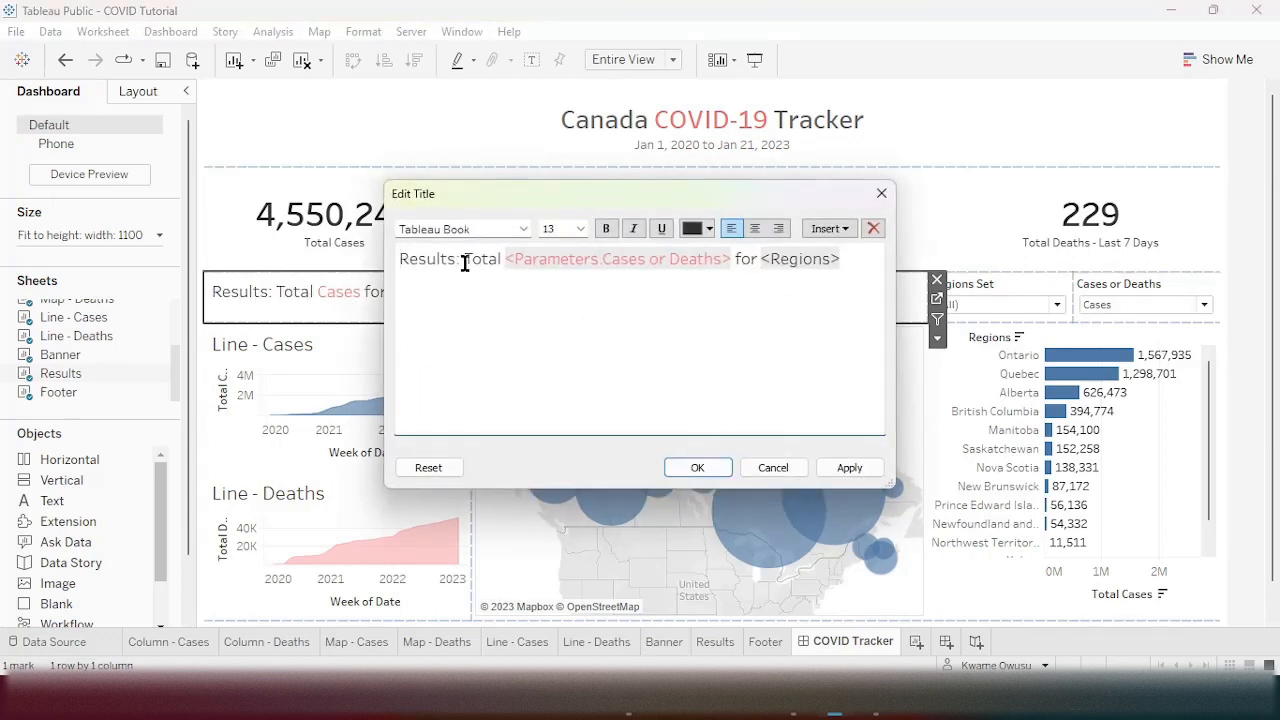
{"action": "left_click_drag", "start_coordinate": [459, 262], "coordinate": [388, 262]}
{"action": "left_click", "coordinate": [606, 228]}
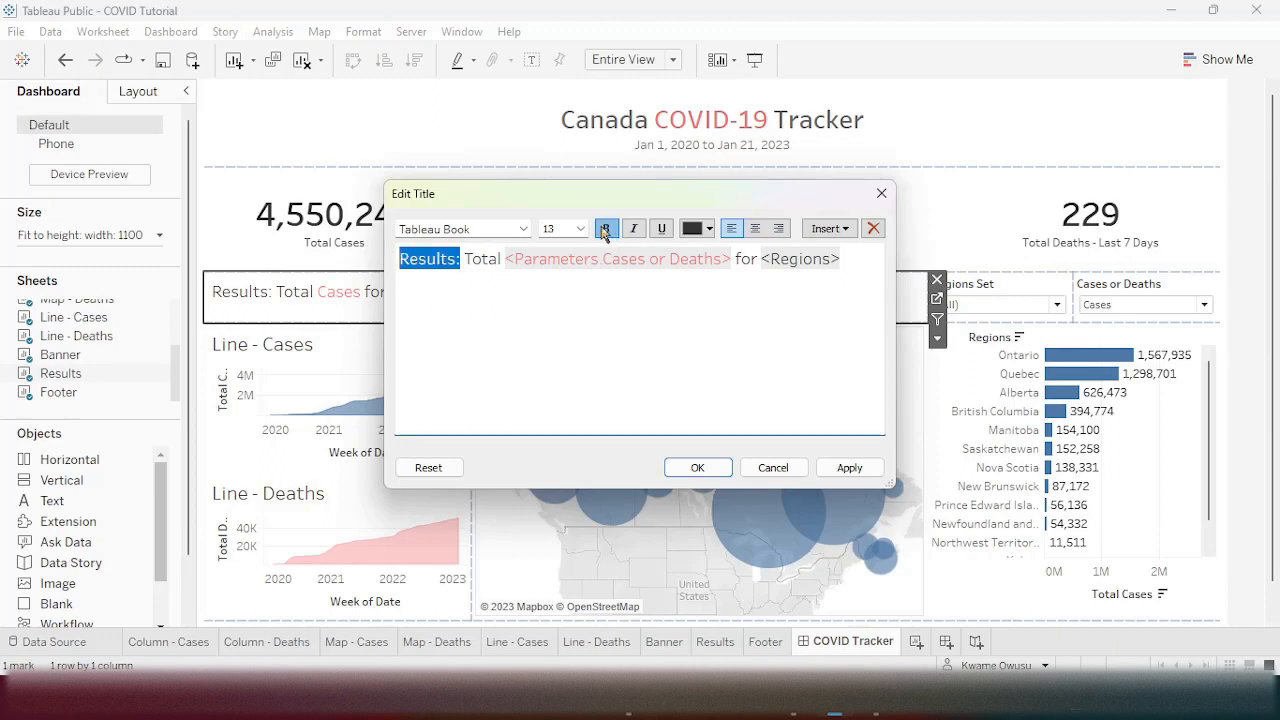
{"action": "left_click", "coordinate": [711, 471]}
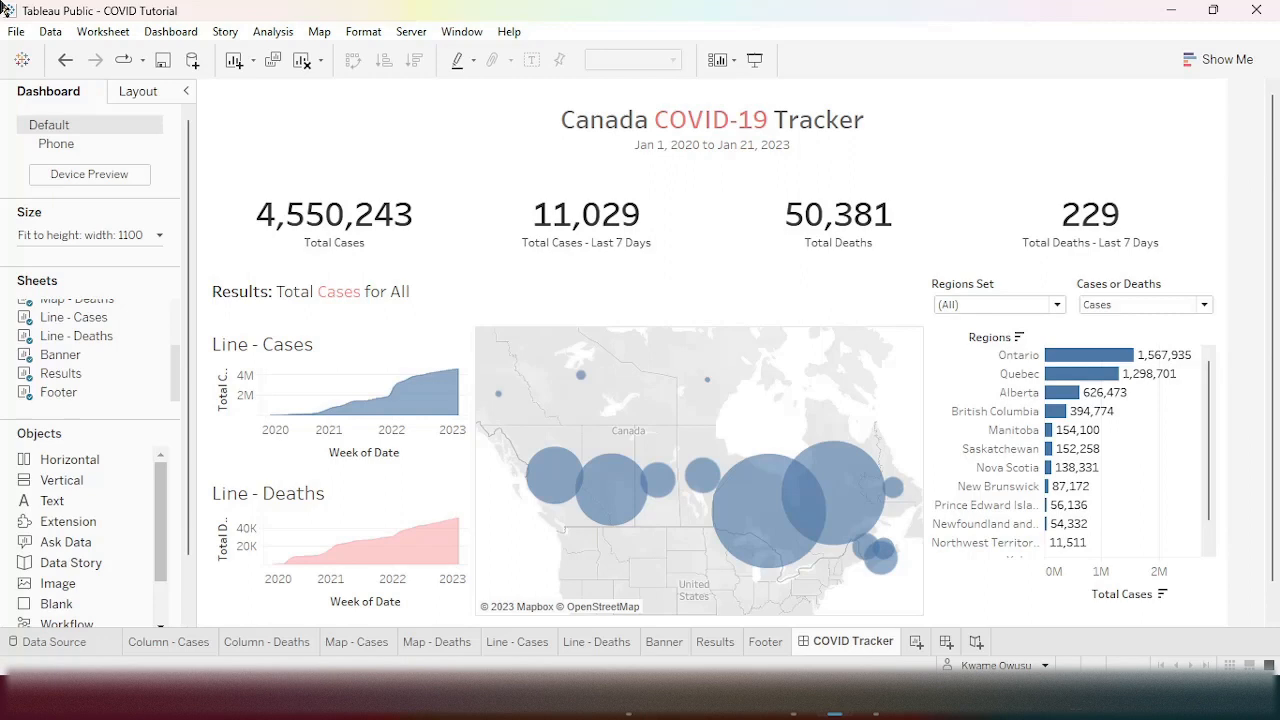
- Replace the Line - Cases chart title with "Total Cases" at font size 10, centered
{"action": "left_click", "coordinate": [285, 345]}
{"action": "double_click", "coordinate": [285, 345]}
{"action": "left_click_drag", "start_coordinate": [562, 273], "coordinate": [82, 266]}
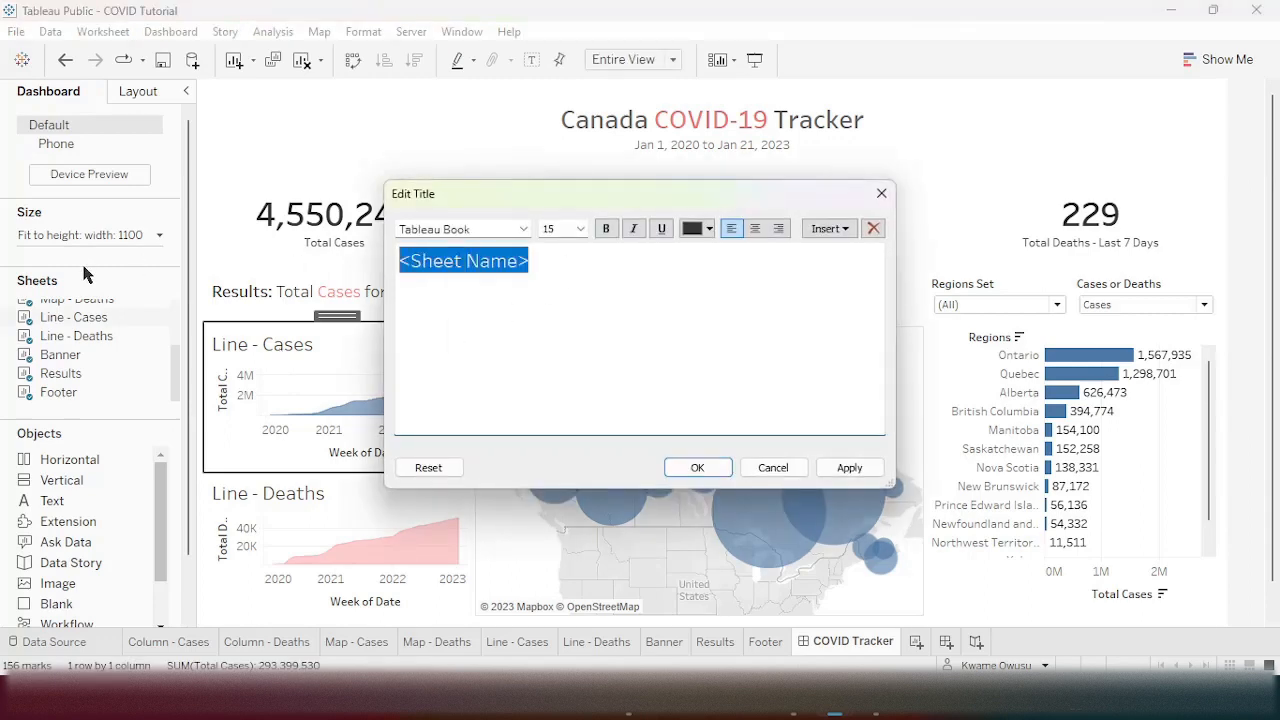
{"action": "key", "text": "BackSpace"}
{"action": "type", "text": "T"}
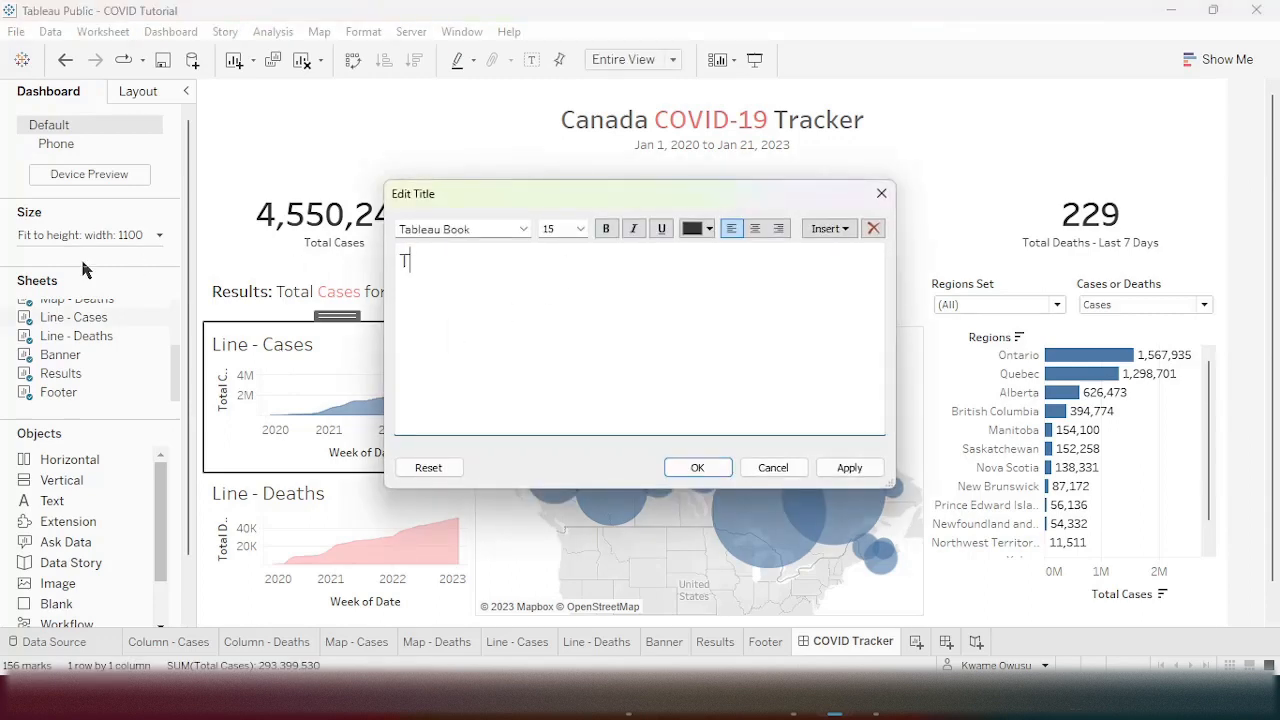
{"action": "type", "text": "otal Cases"}
{"action": "key", "text": "ctrl+a"}
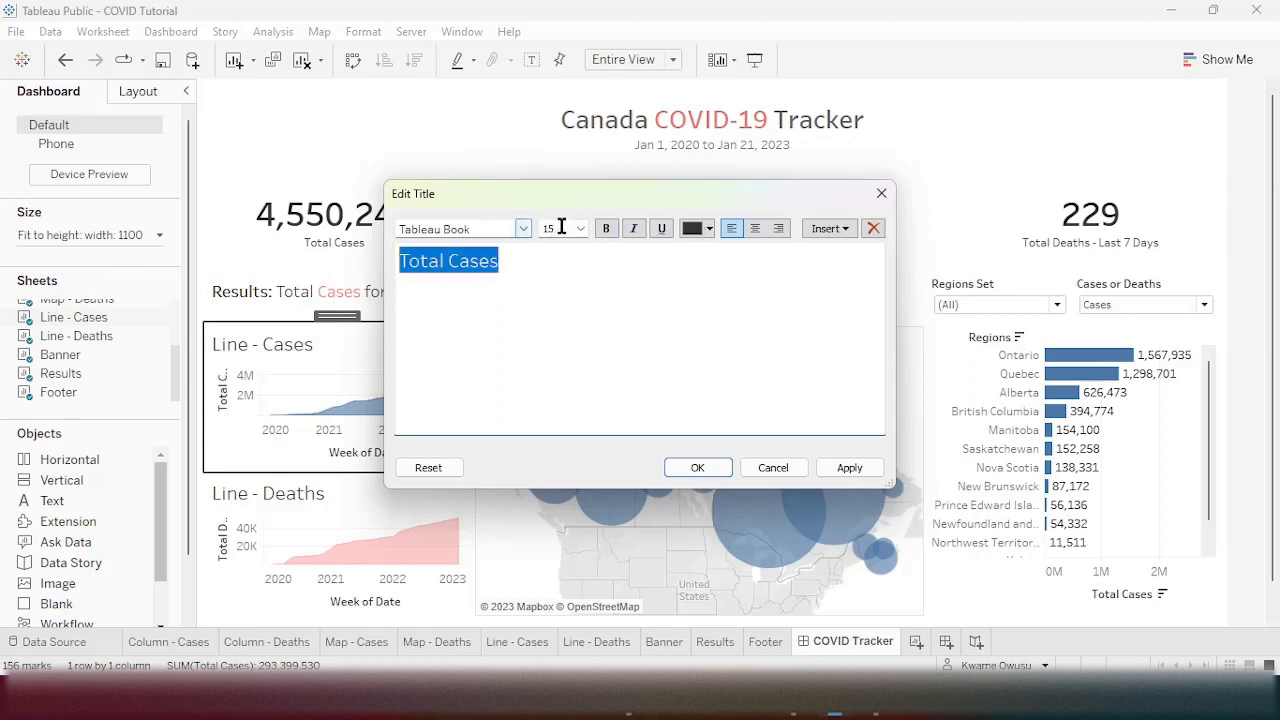
{"action": "left_click", "coordinate": [572, 229]}
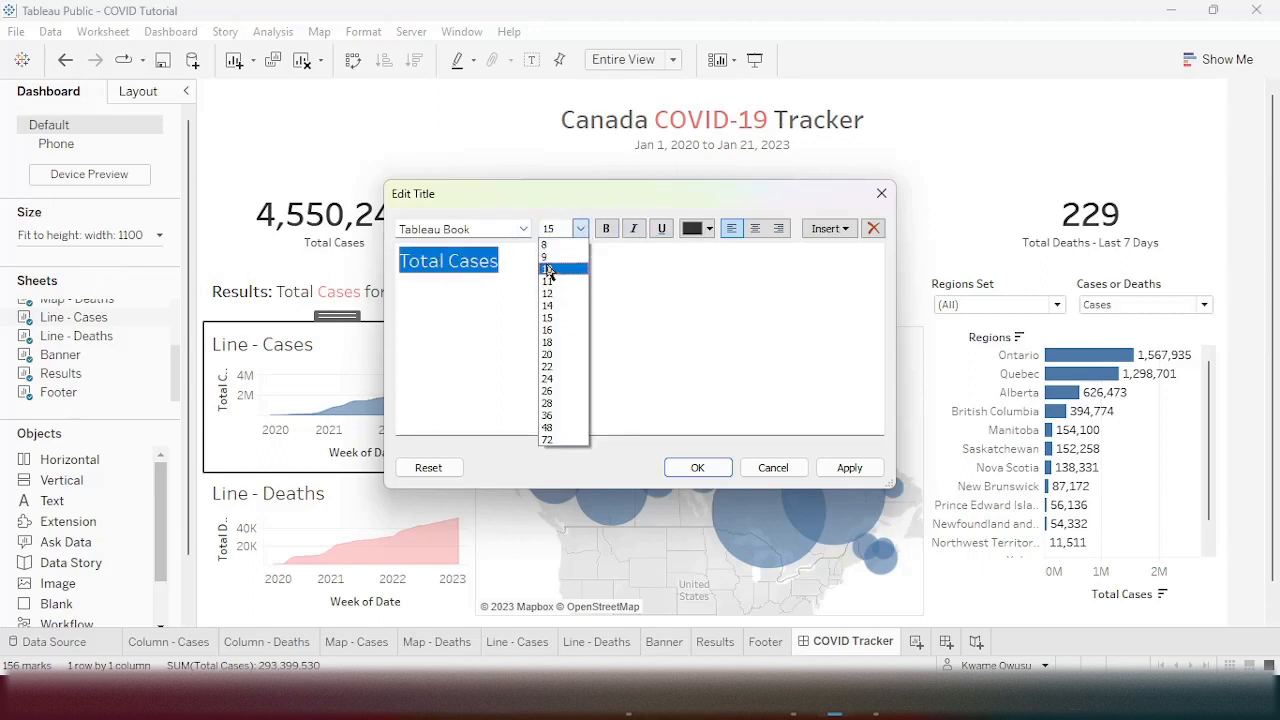
{"action": "left_click", "coordinate": [547, 269]}
{"action": "left_click", "coordinate": [766, 229]}
{"action": "left_click", "coordinate": [690, 467]}
- Replace the Line - Deaths chart title with "Total Deaths" at font size 10, centered
{"action": "double_click", "coordinate": [270, 500]}
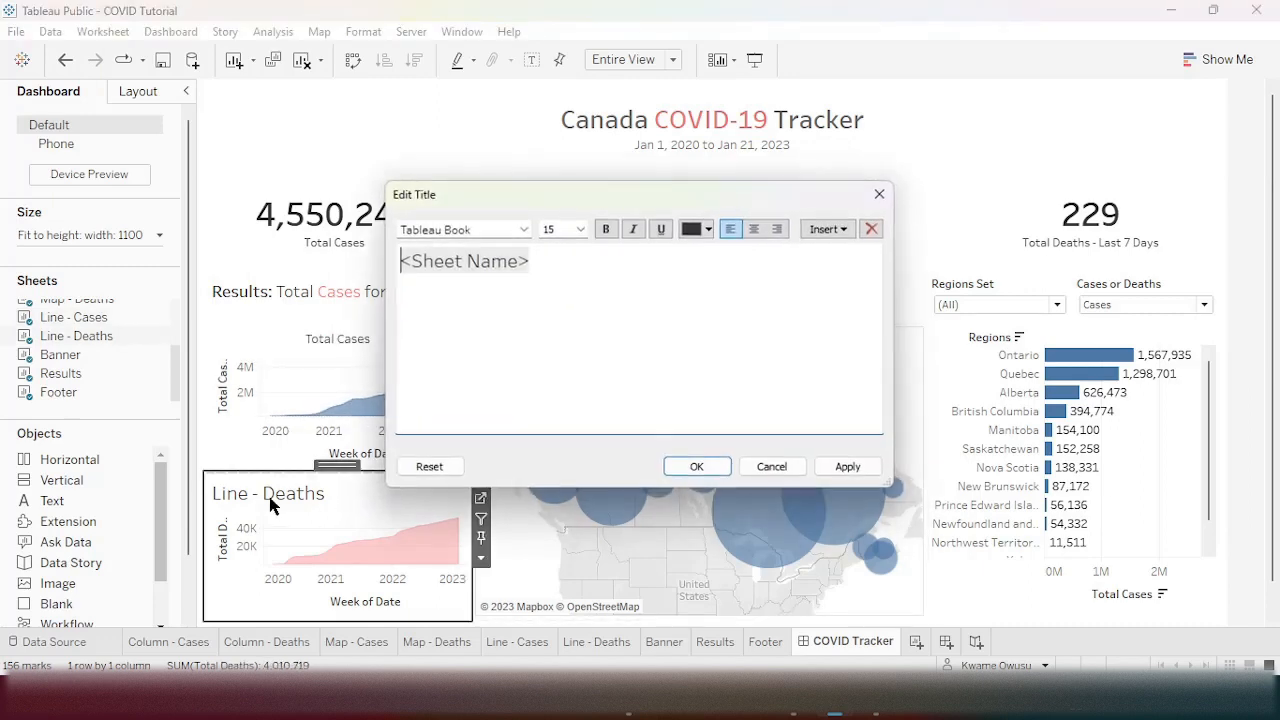
{"action": "key", "text": "ctrl+a"}
{"action": "type", "text": "T"}
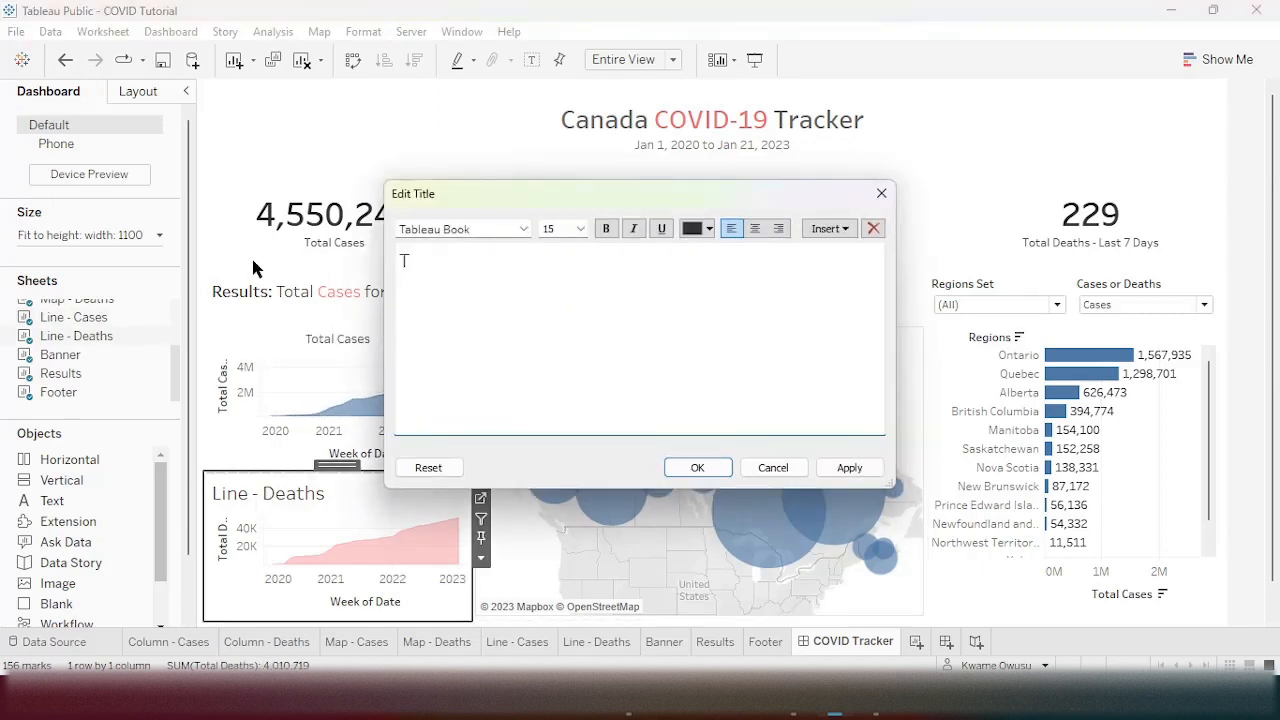
{"action": "type", "text": "otal Deaths"}
{"action": "key", "text": "ctrl+a"}
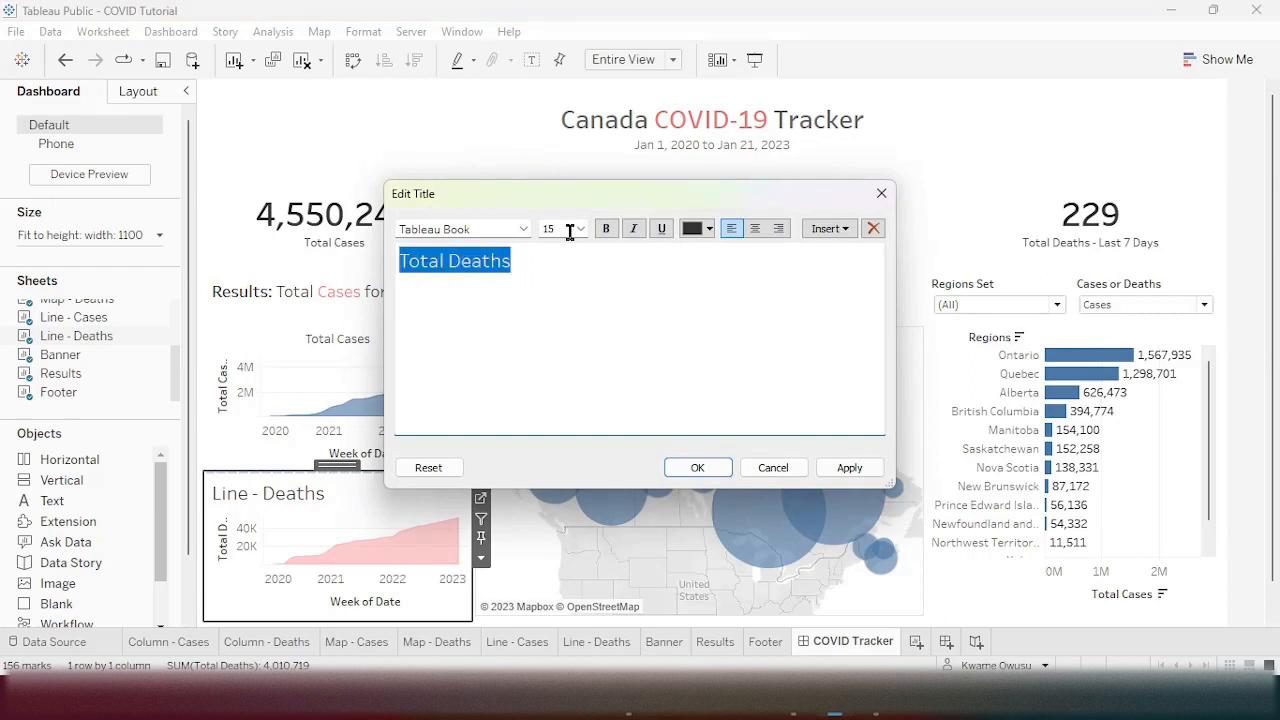
{"action": "left_click", "coordinate": [584, 231]}
{"action": "left_click", "coordinate": [563, 269]}
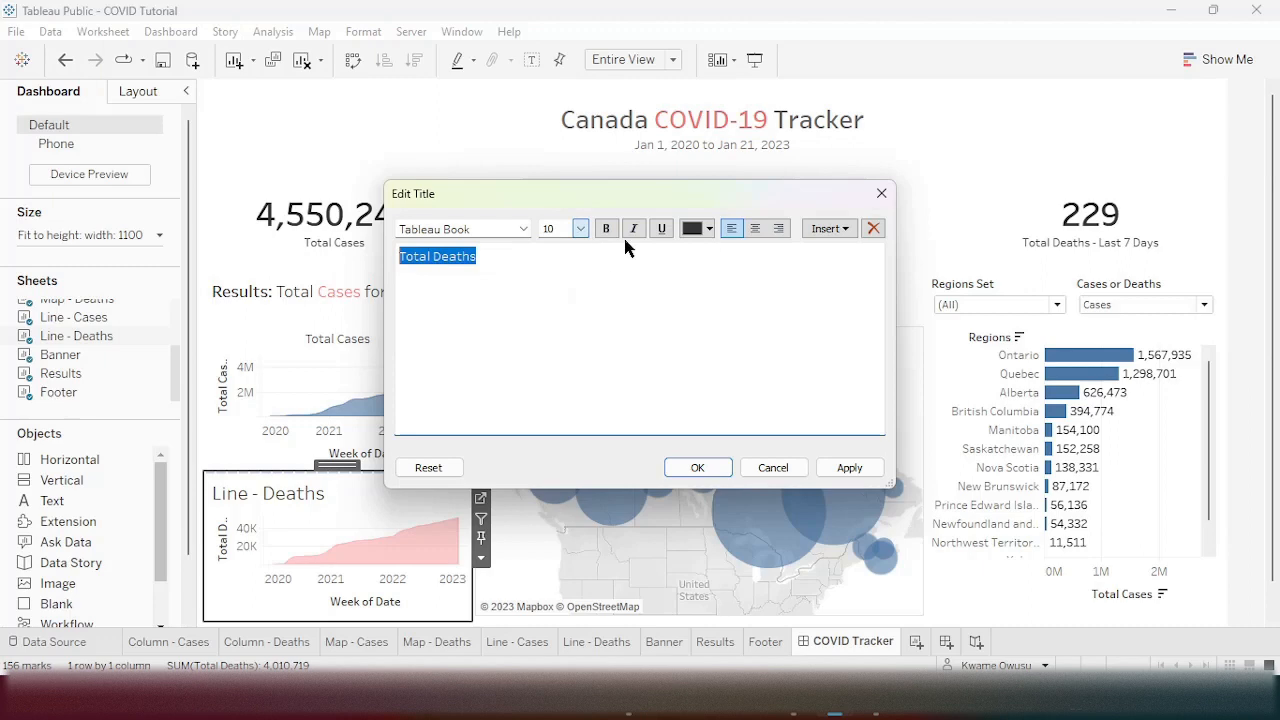
{"action": "left_click", "coordinate": [755, 230]}
{"action": "left_click", "coordinate": [697, 467]}
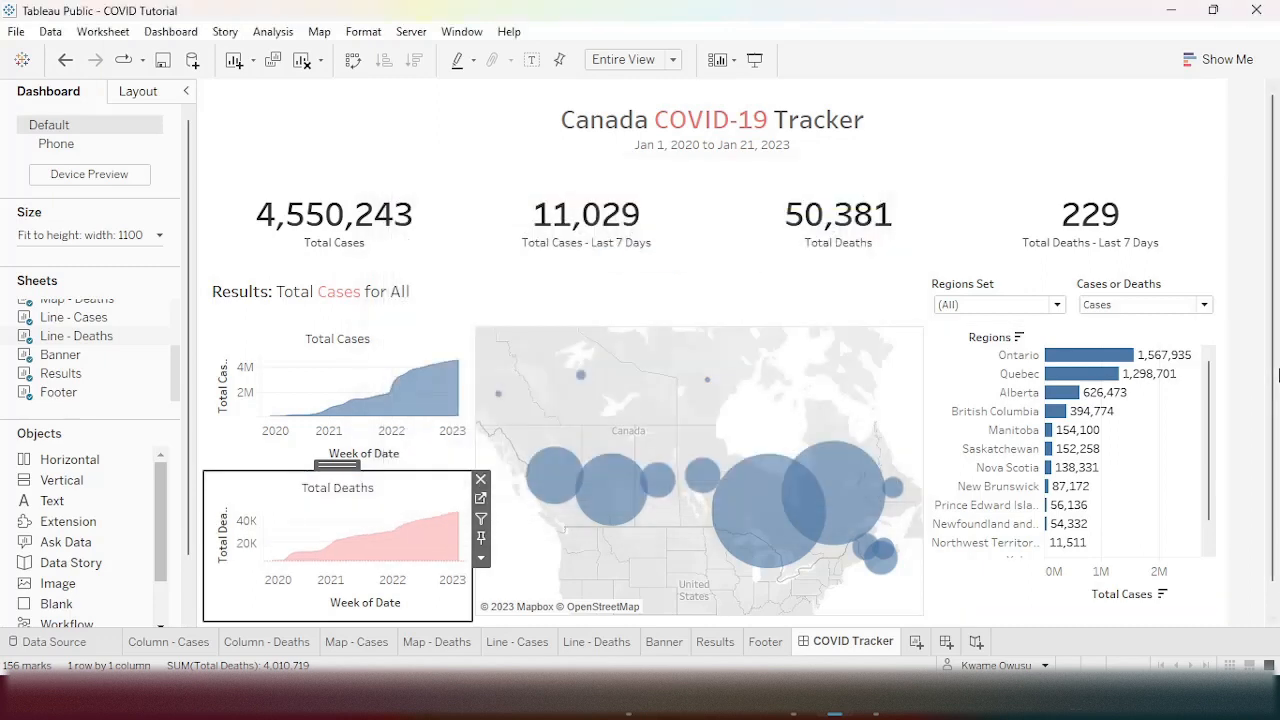
{"action": "left_click", "coordinate": [1262, 334]}
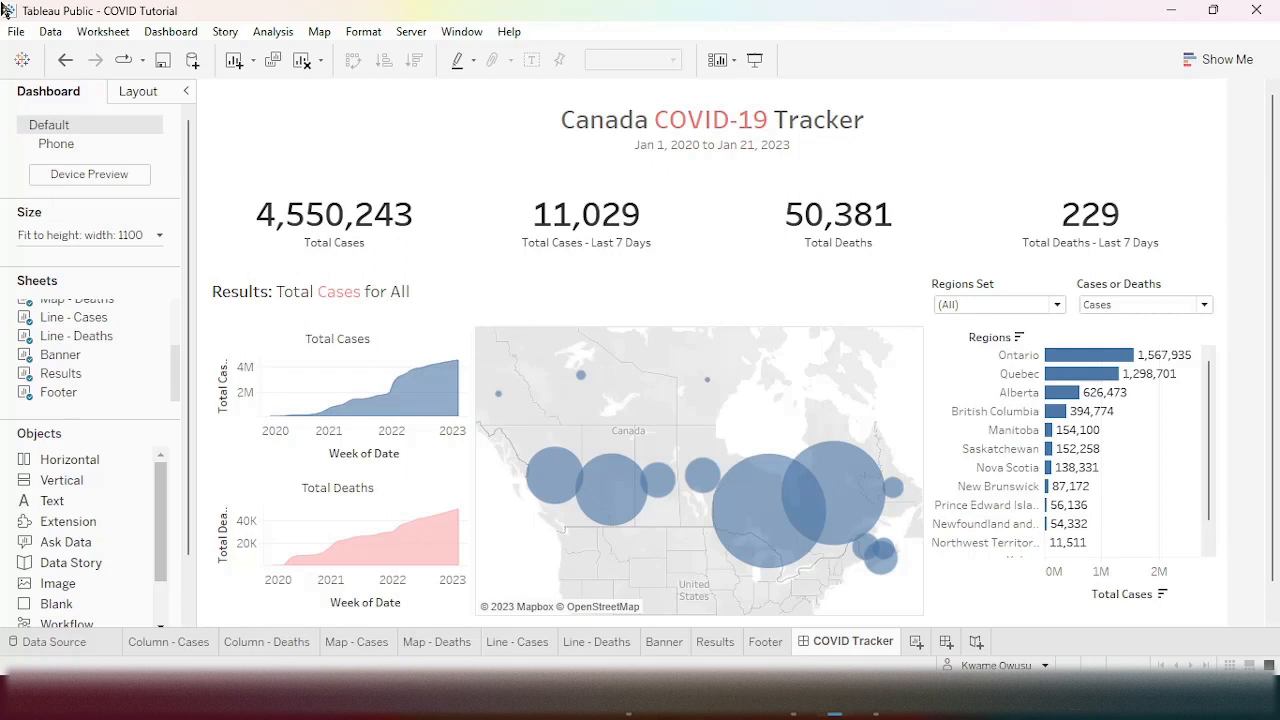
- Remove the vertical axis title from the Total Cases line chart
{"action": "left_click", "coordinate": [225, 399]}
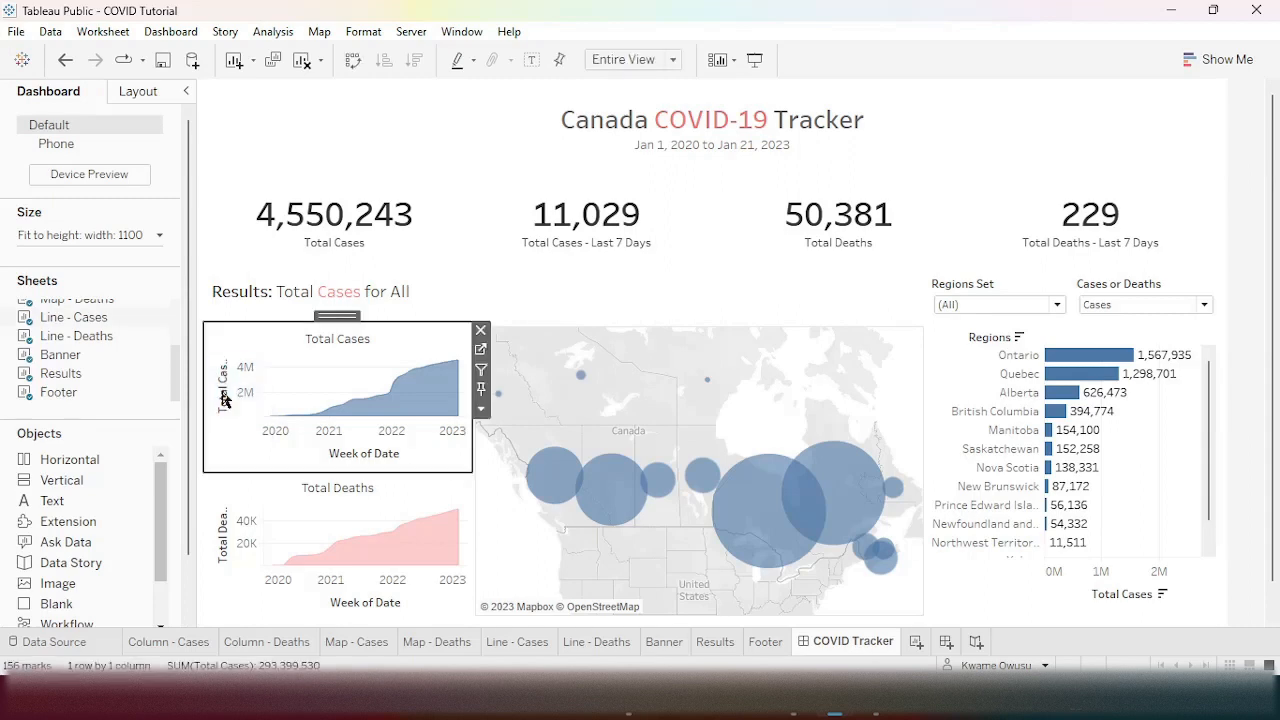
{"action": "double_click", "coordinate": [225, 399]}
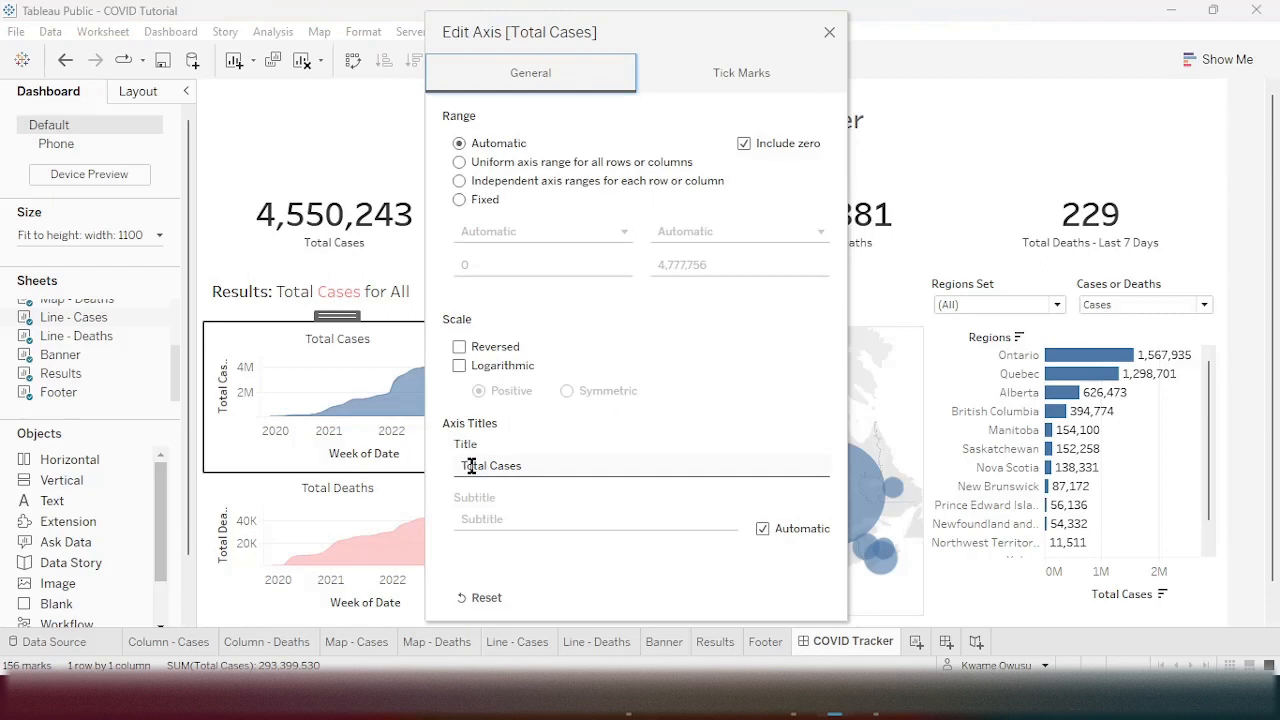
{"action": "left_click", "coordinate": [562, 465]}
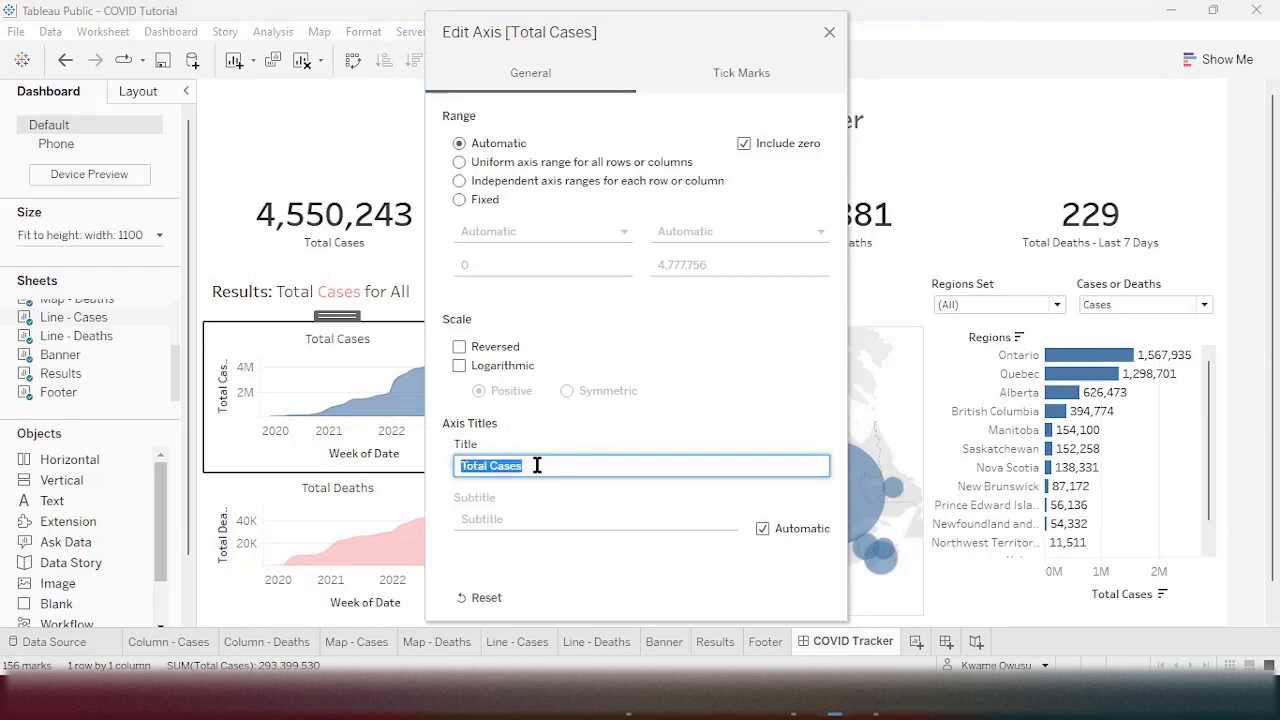
{"action": "key", "text": "BackSpace"}
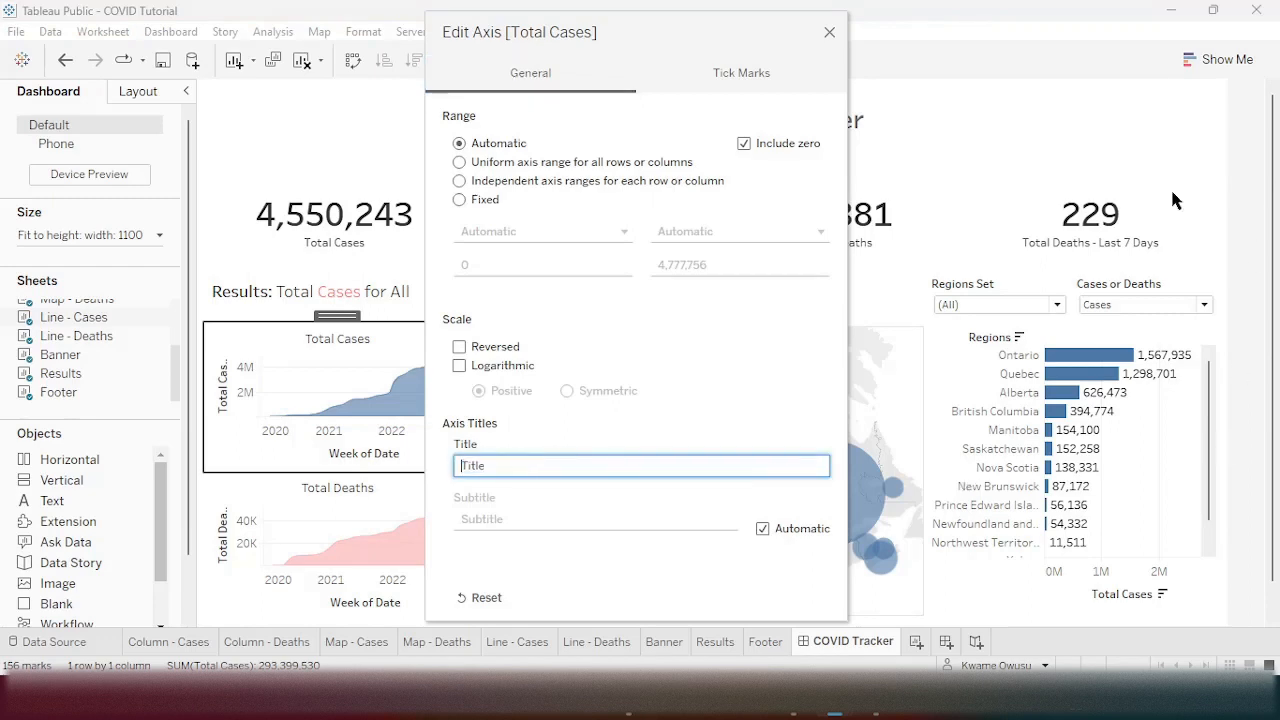
{"action": "left_click", "coordinate": [829, 33]}
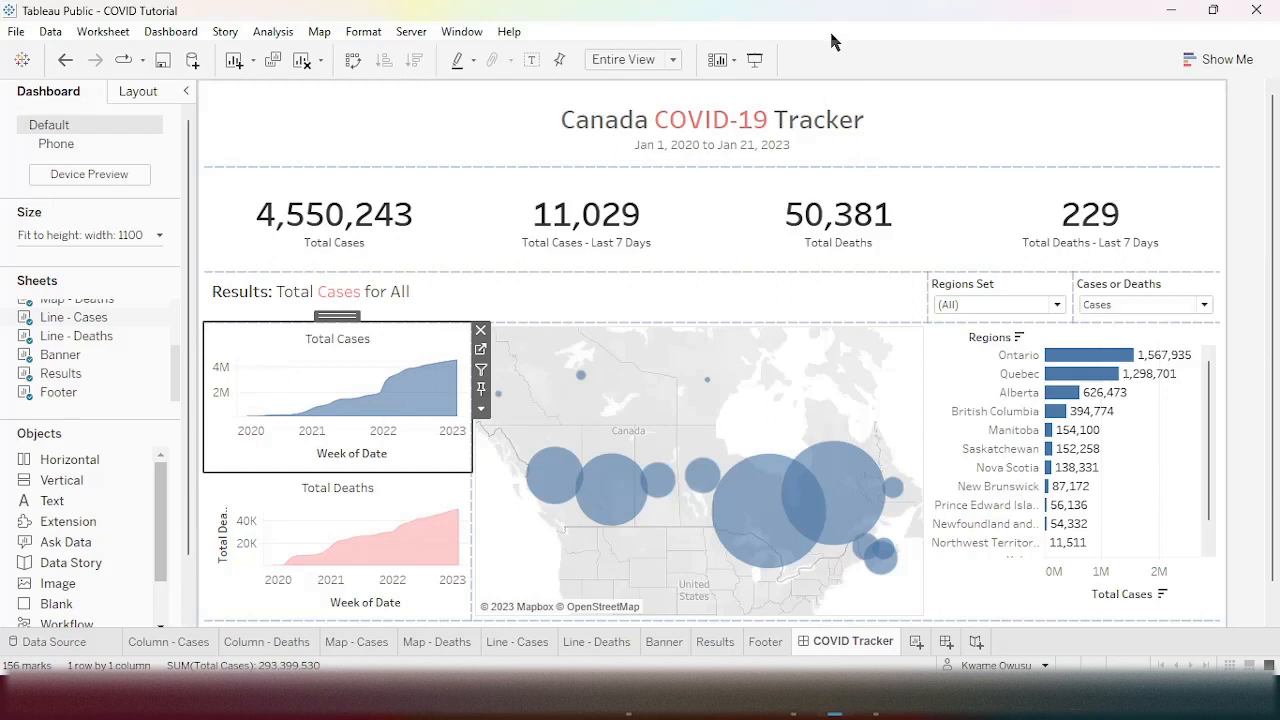
- Remove the Week of Date axis title from the Total Cases line chart
{"action": "double_click", "coordinate": [357, 460]}
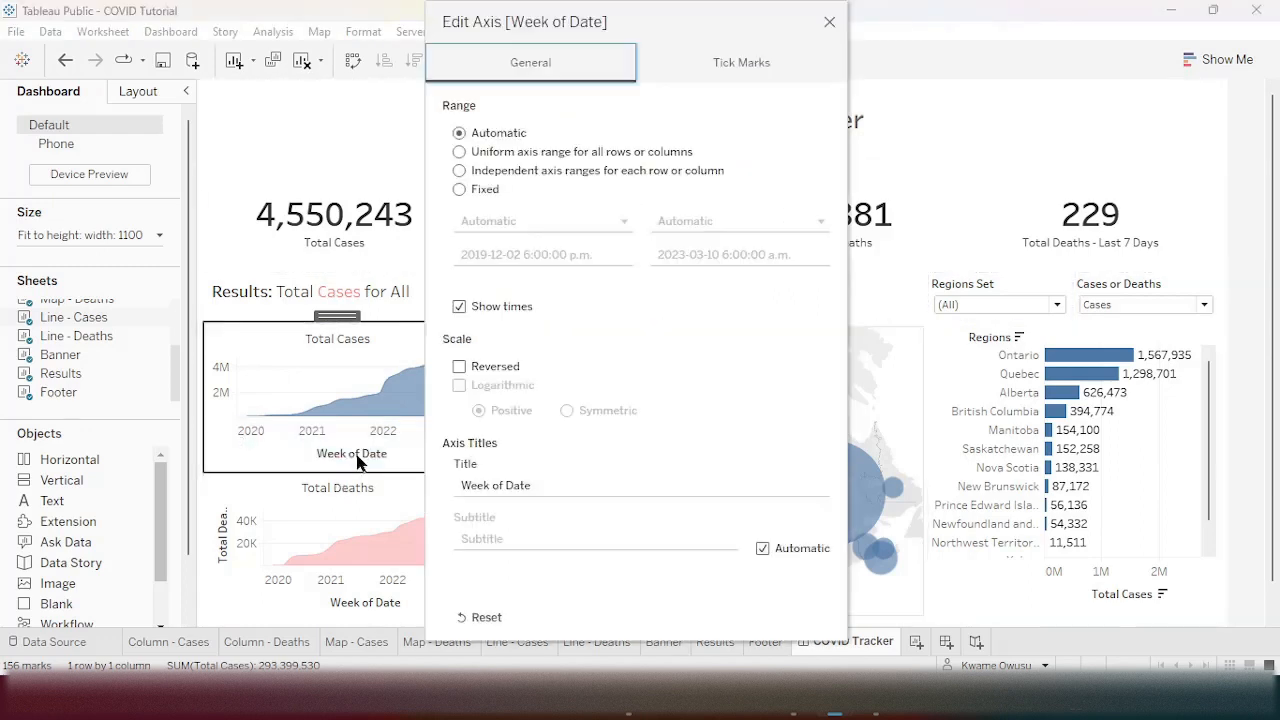
{"action": "triple_click", "coordinate": [512, 484]}
{"action": "key", "text": "BackSpace"}
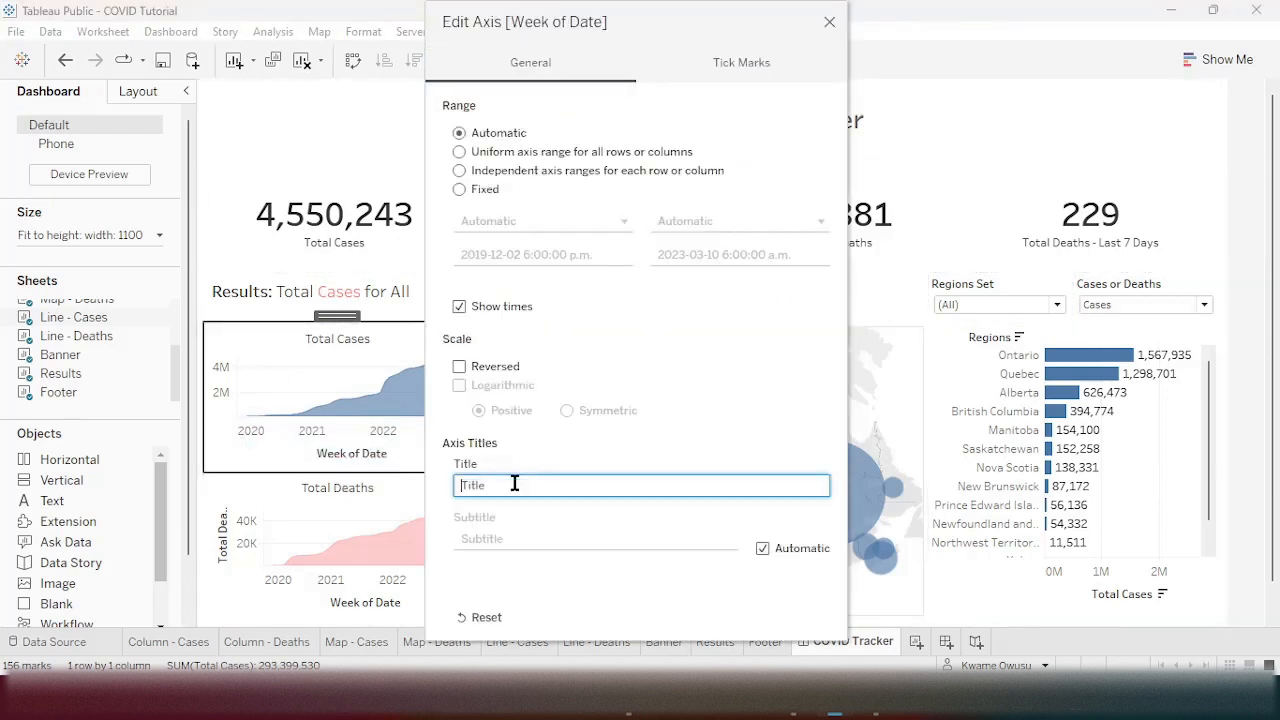
{"action": "left_click", "coordinate": [829, 21]}
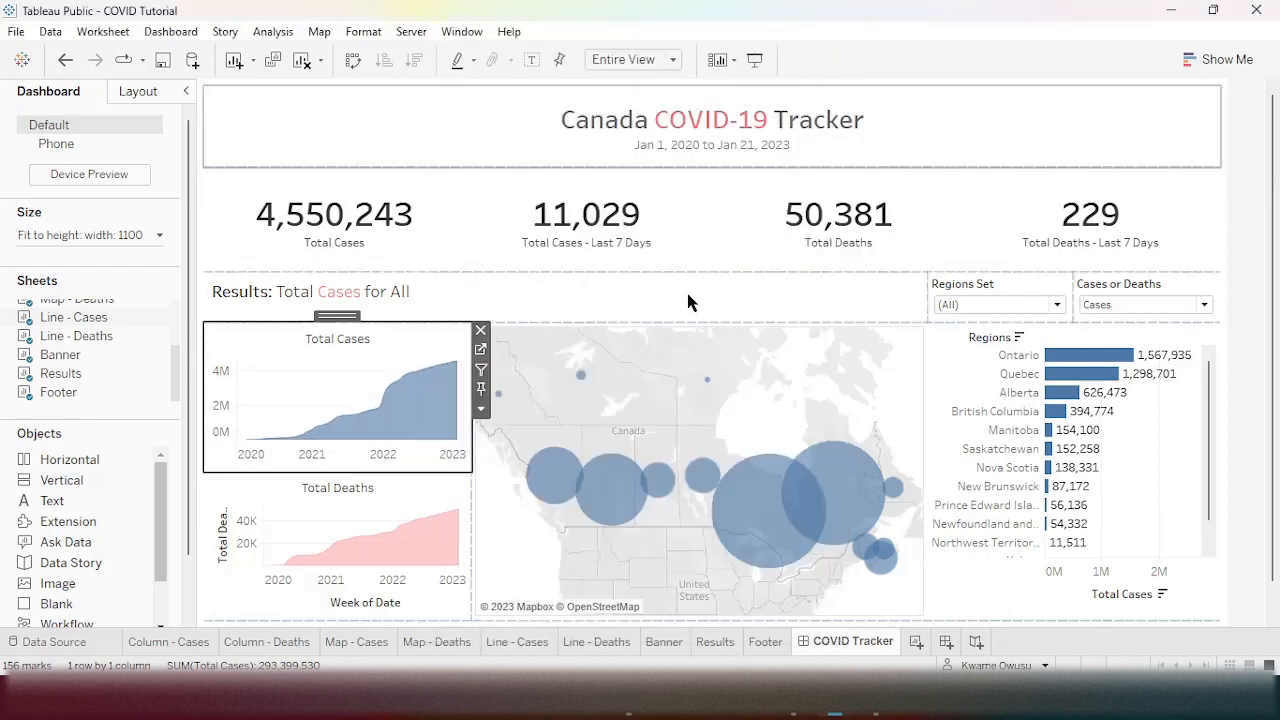
- Remove the vertical axis title from the Total Deaths line chart
{"action": "double_click", "coordinate": [222, 545]}
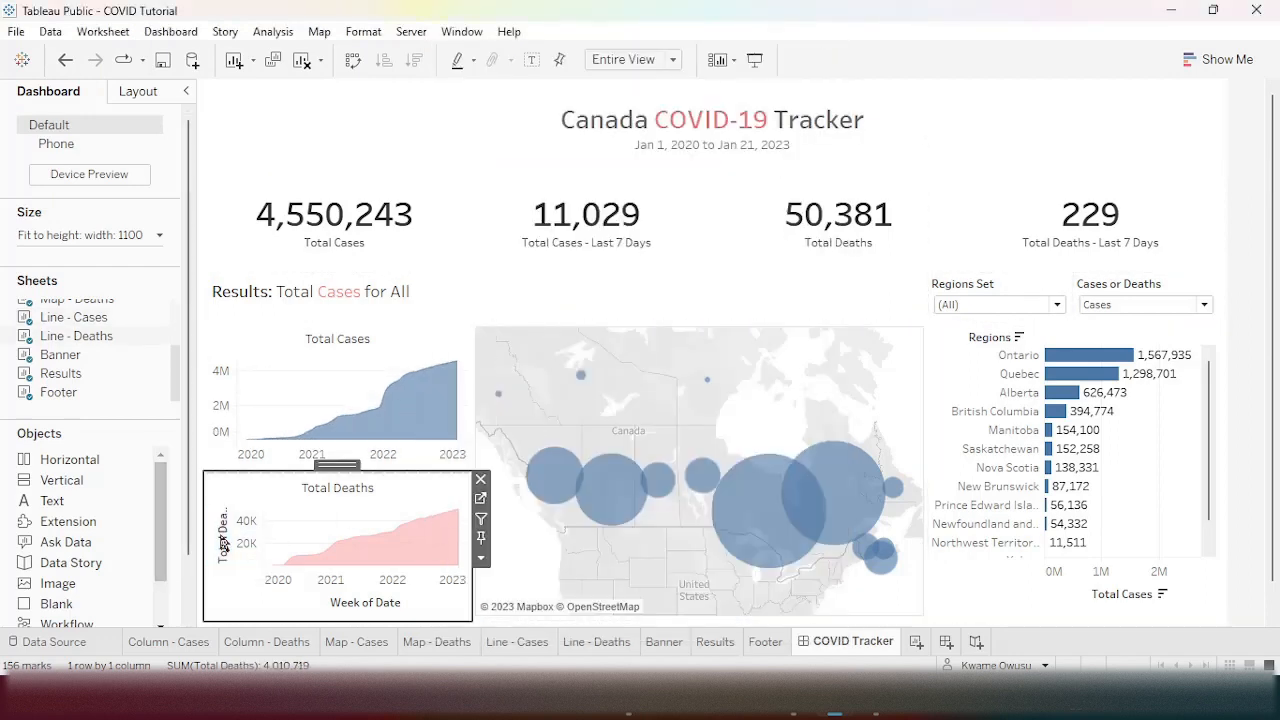
{"action": "left_click", "coordinate": [510, 465]}
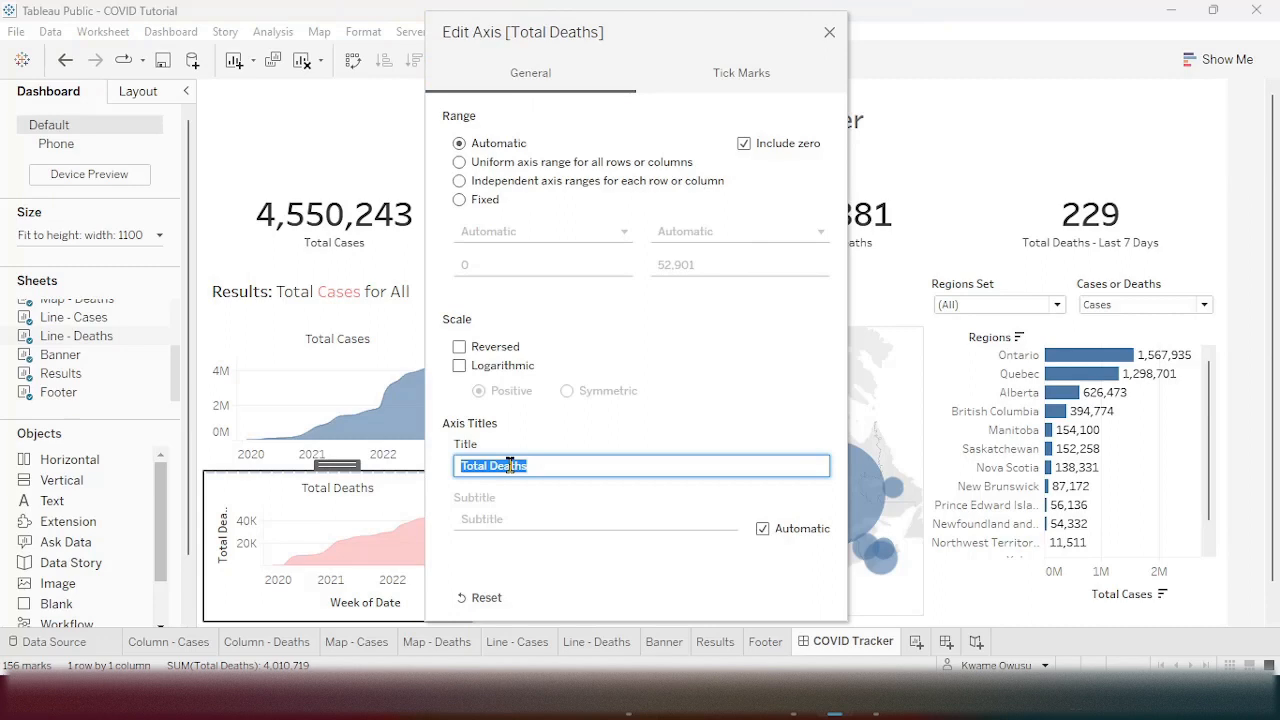
{"action": "key", "text": "BackSpace"}
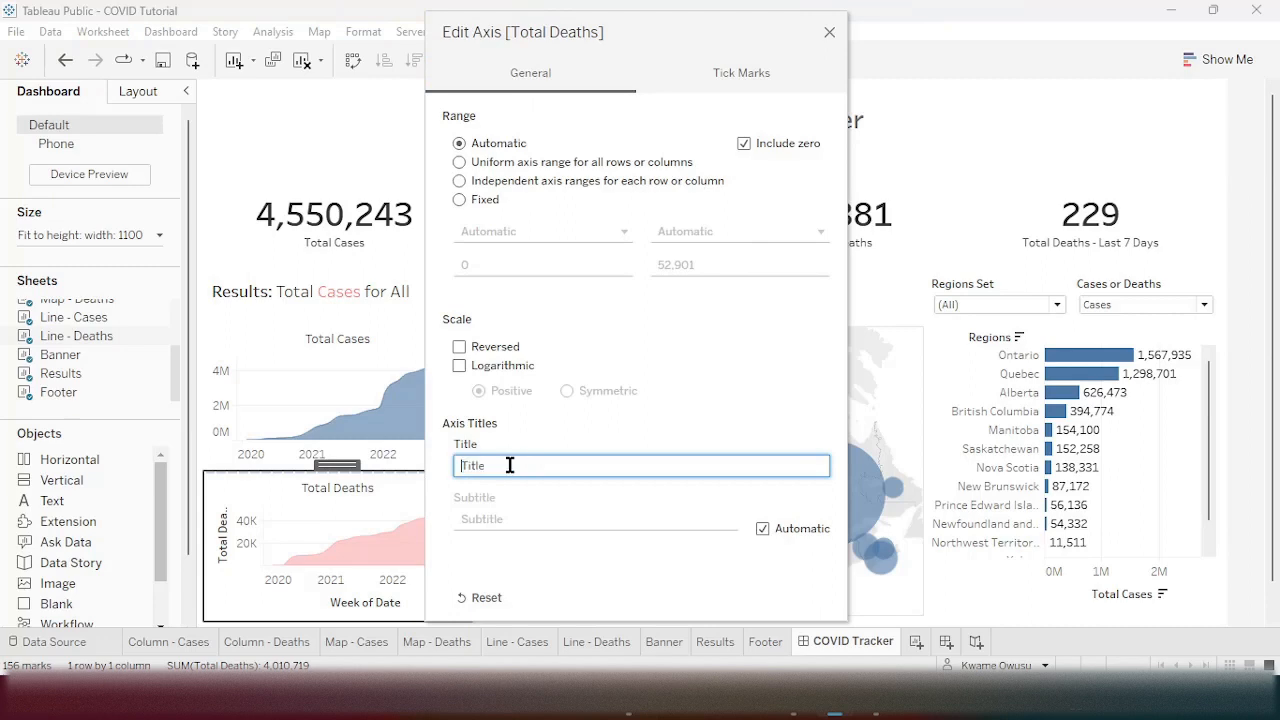
{"action": "left_click", "coordinate": [827, 33]}
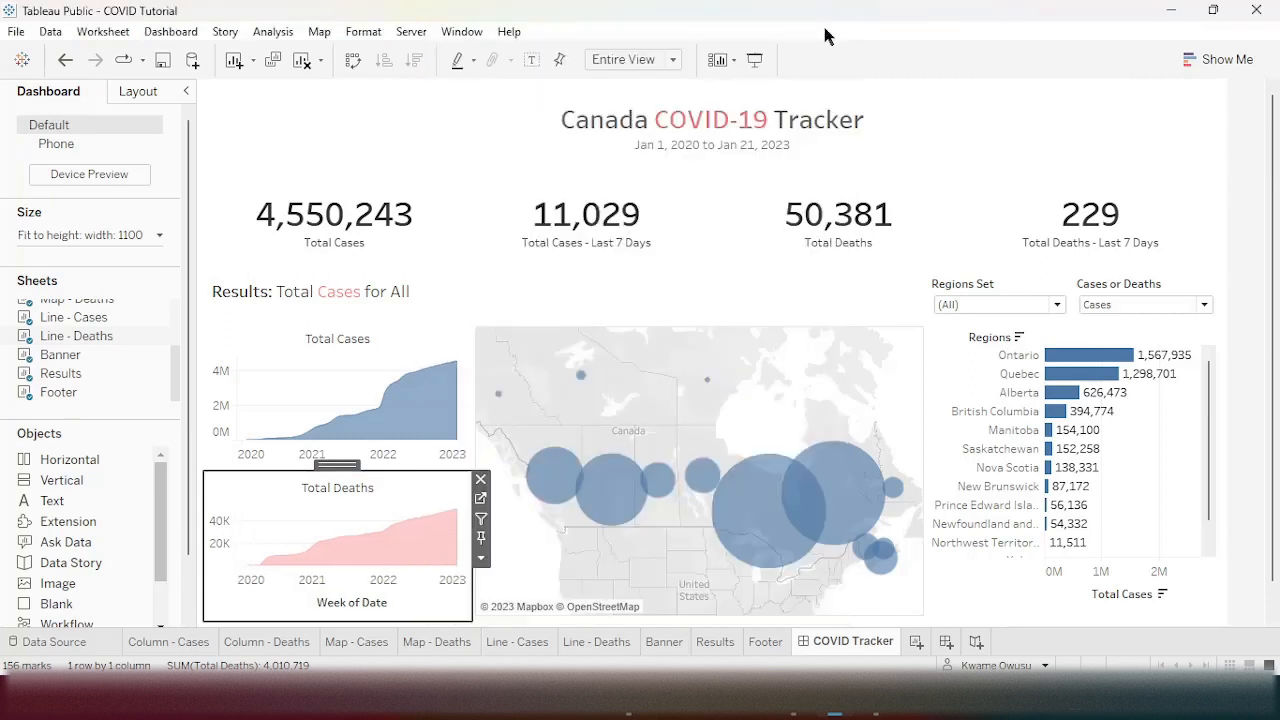
- Remove the Week of Date axis title from the Total Deaths line chart
{"action": "double_click", "coordinate": [352, 605]}
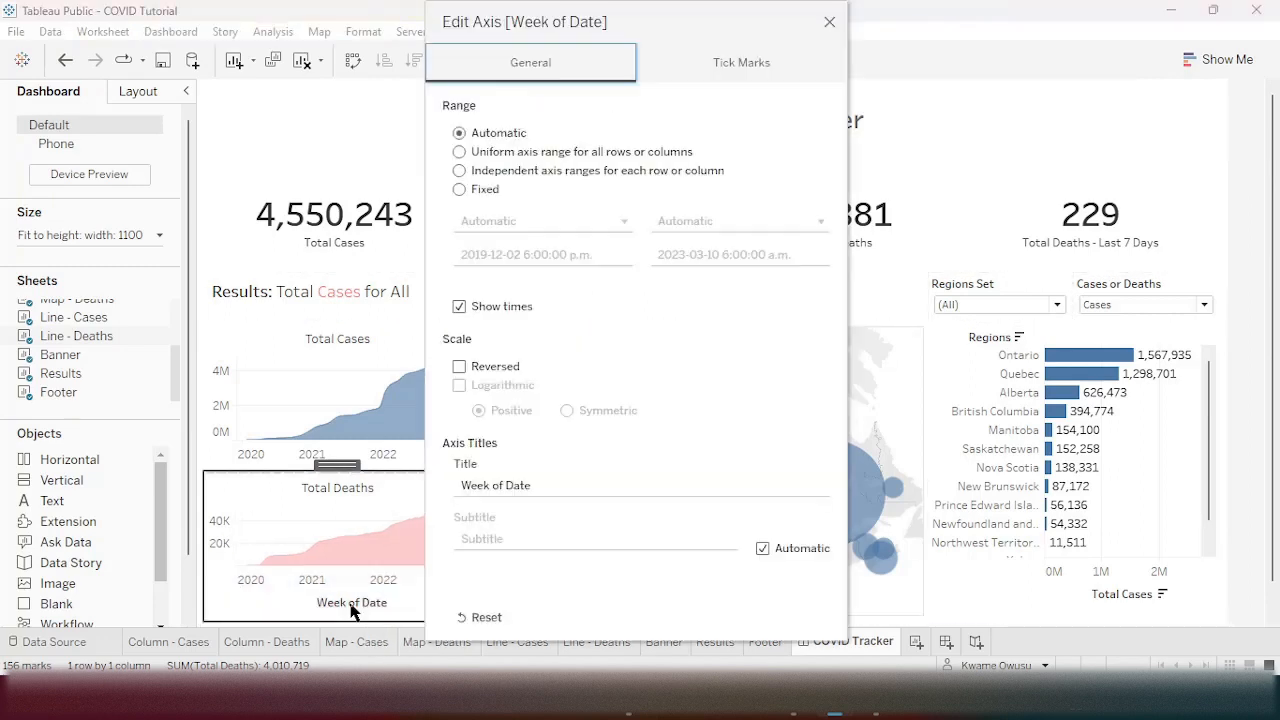
{"action": "triple_click", "coordinate": [486, 485]}
{"action": "key", "text": "BackSpace"}
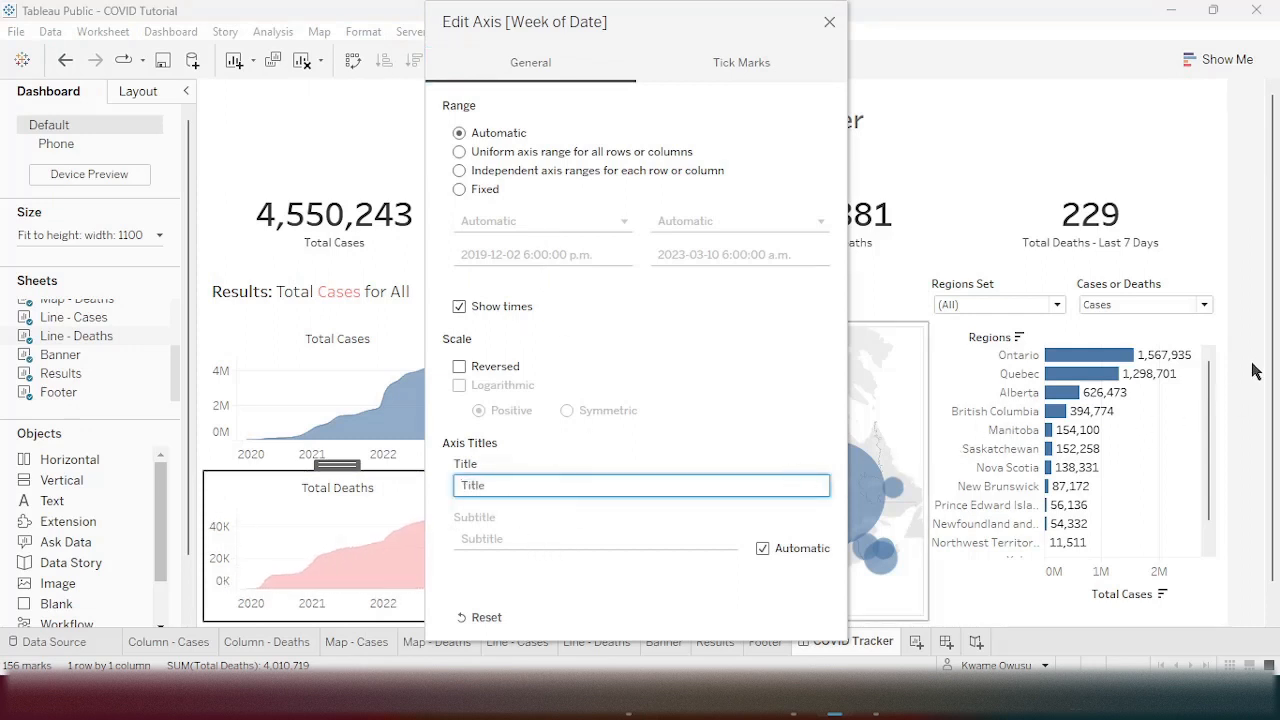
{"action": "left_click", "coordinate": [829, 21]}
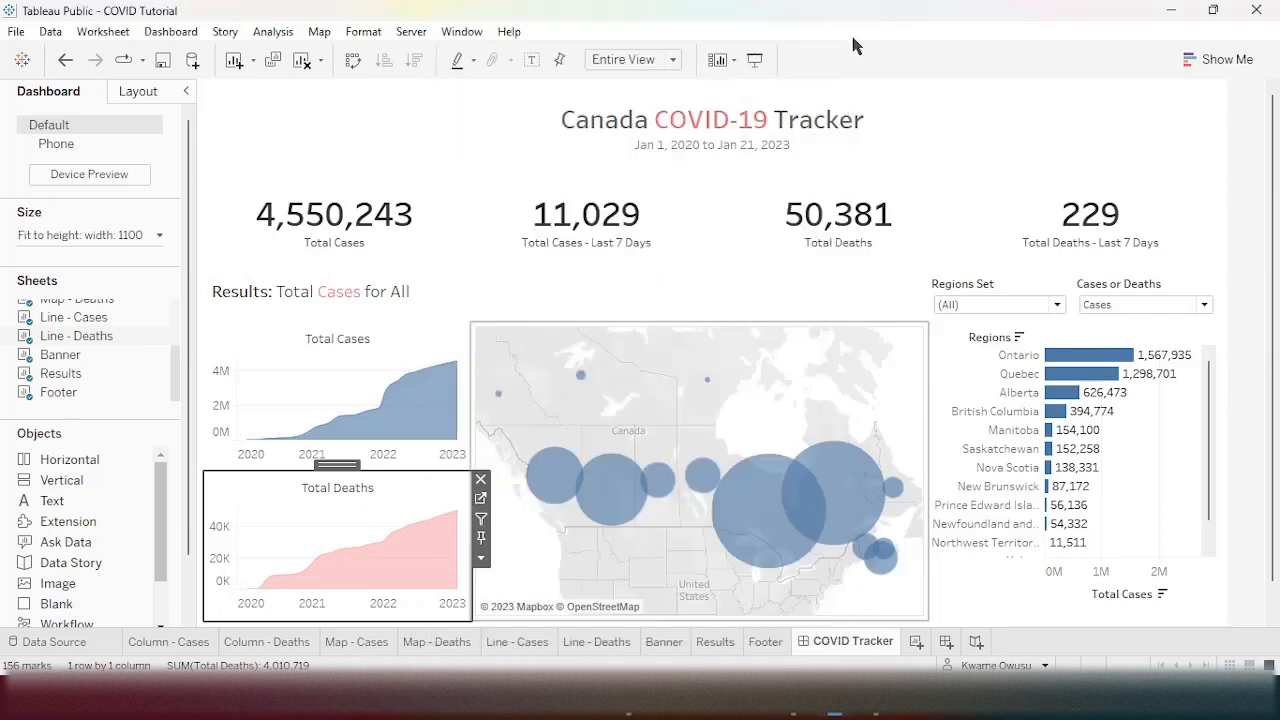
{"action": "left_click", "coordinate": [1262, 205]}
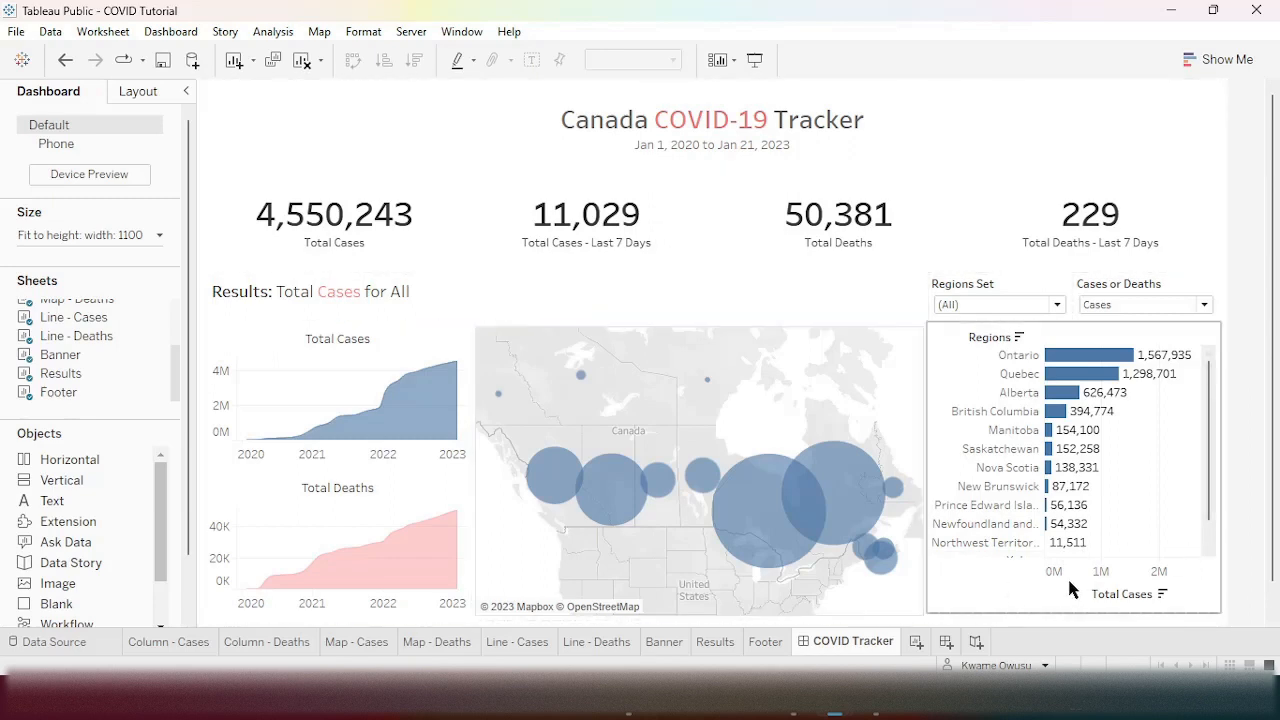
- Hide the Total Cases axis header on the regions bar chart
{"action": "right_click", "coordinate": [1107, 586]}
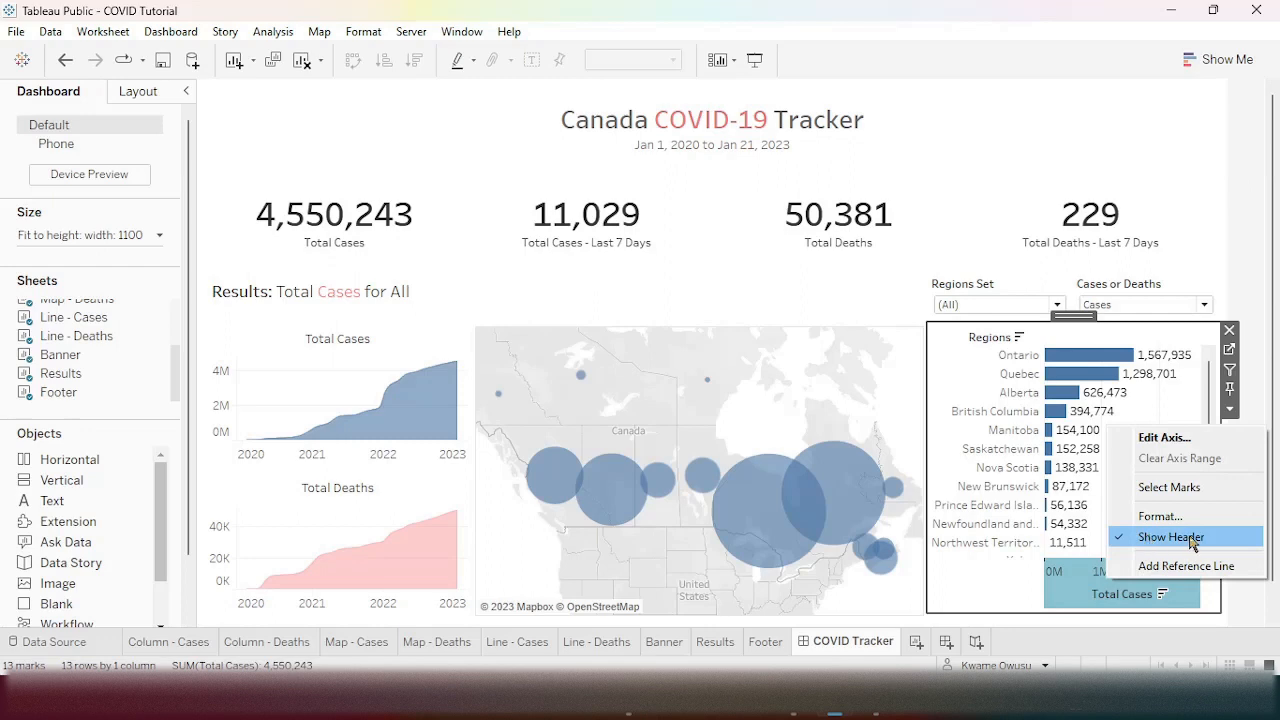
{"action": "left_click", "coordinate": [1131, 537]}
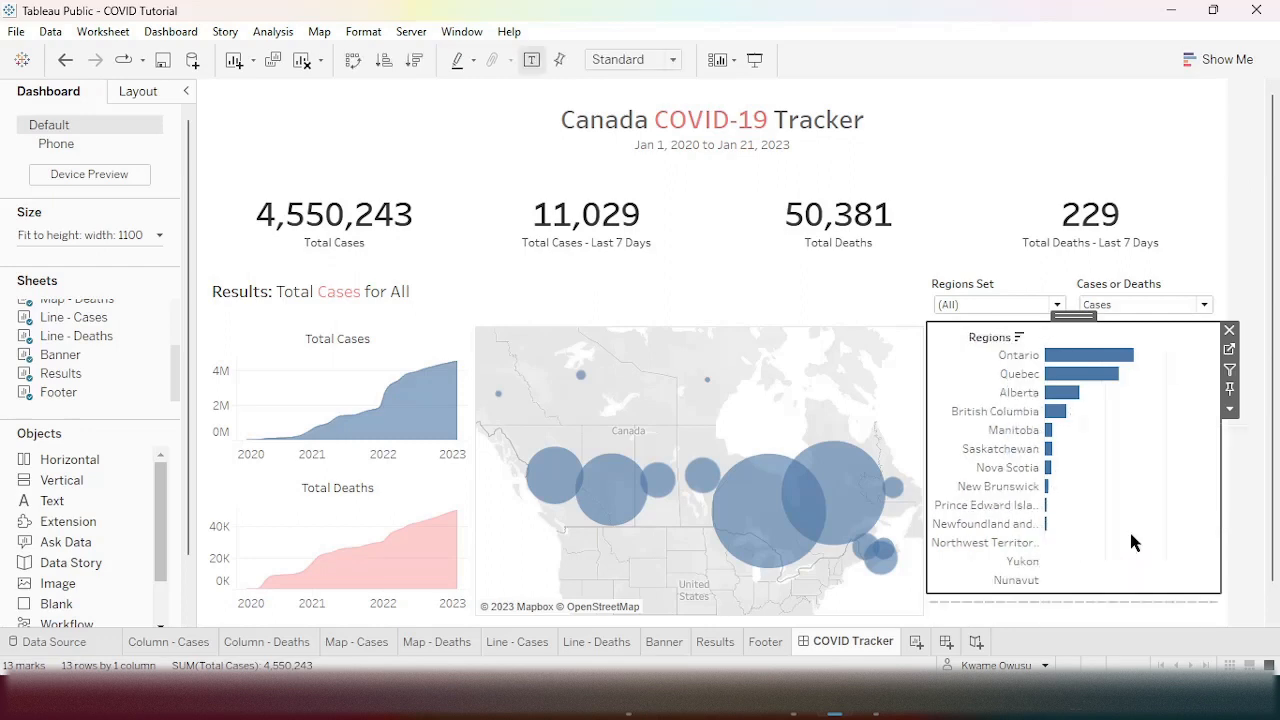
{"action": "left_click", "coordinate": [1247, 502]}
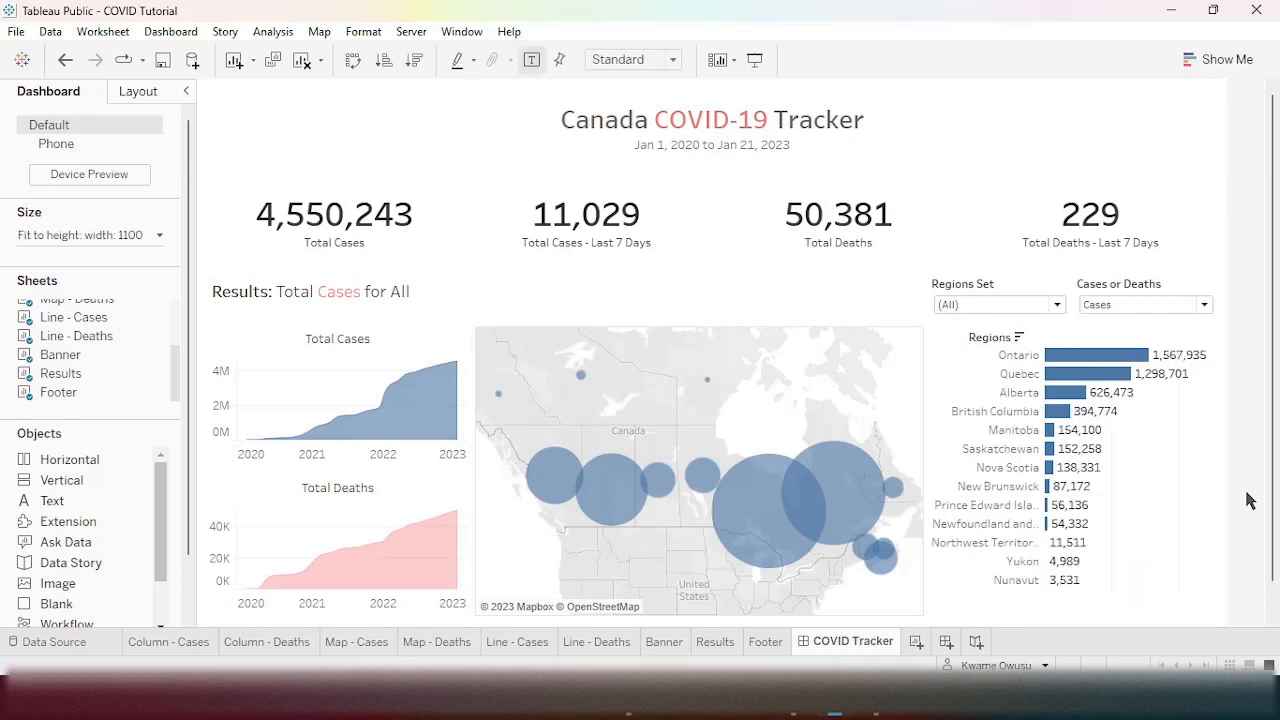
- Hide the Regions field label for rows on the bar chart
{"action": "right_click", "coordinate": [990, 342]}
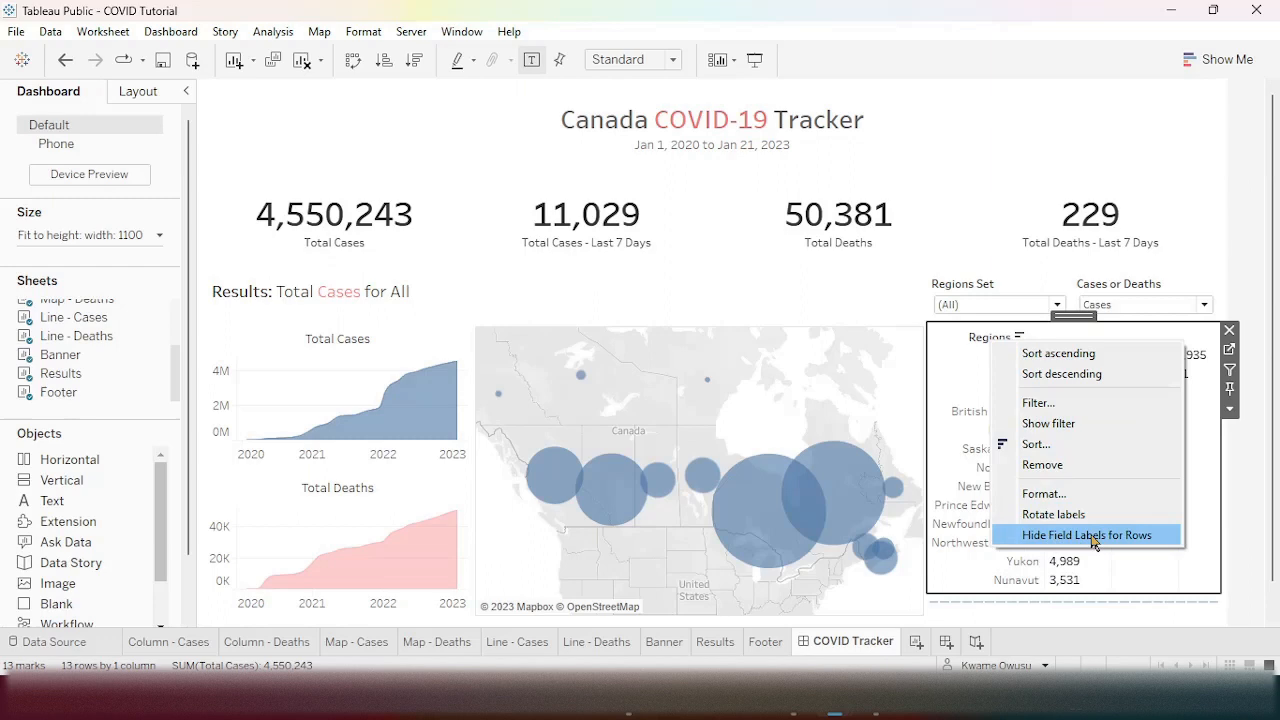
{"action": "left_click", "coordinate": [1094, 541]}
{"action": "left_click", "coordinate": [1252, 485]}
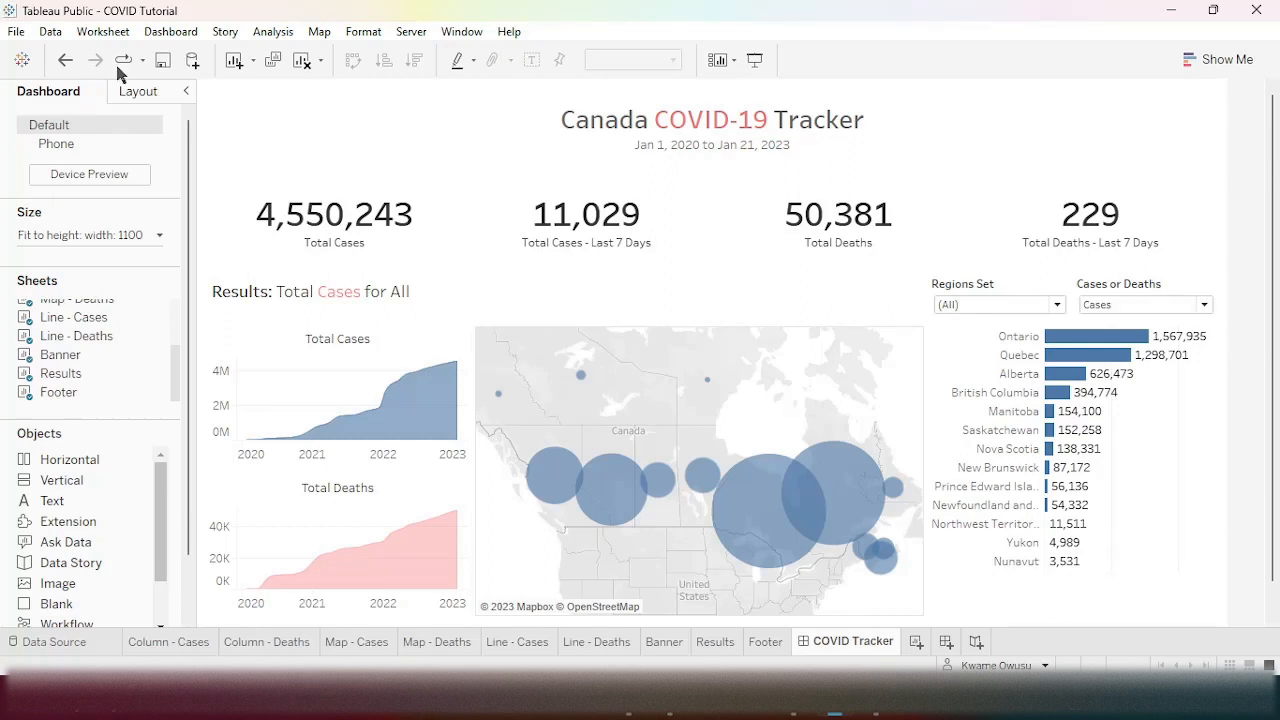
- On the Results sheet, create calculated field "All Canada" as IF COUNTD([Regions]) > 1 THEN "of Canada" ELSE "" END, and add it to Detail
{"action": "left_click", "coordinate": [715, 642]}
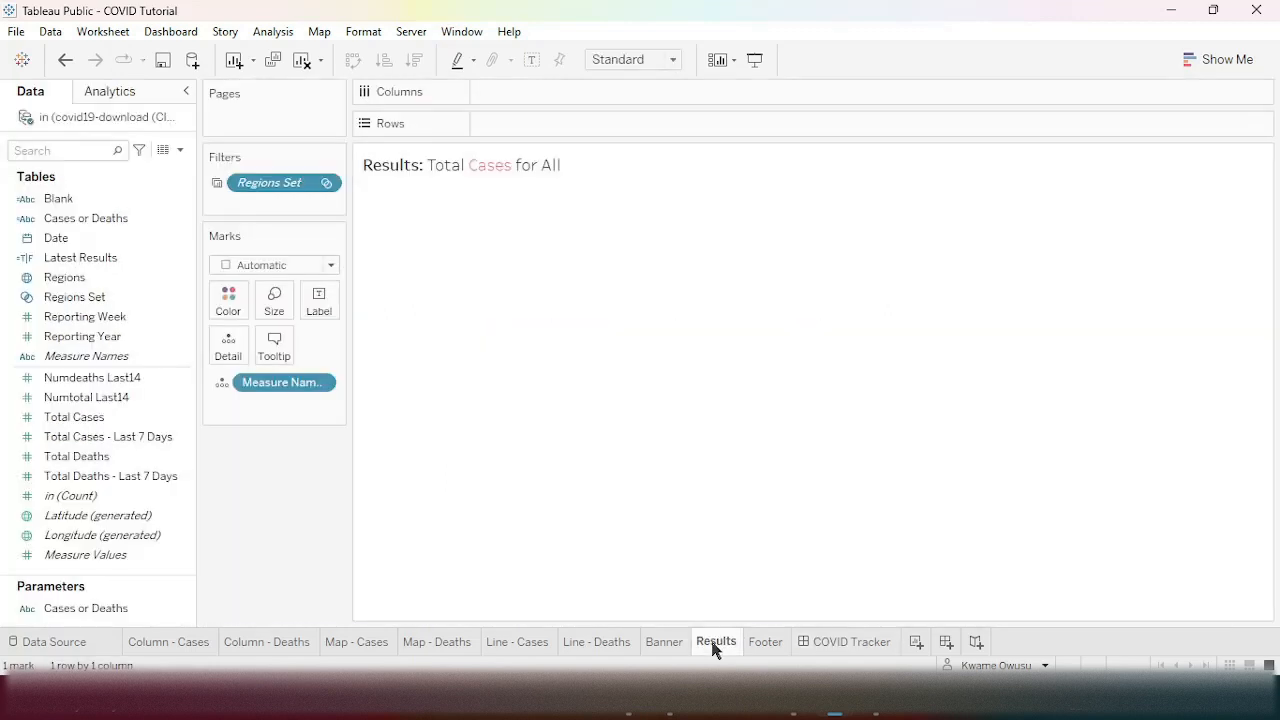
{"action": "left_click", "coordinate": [180, 150]}
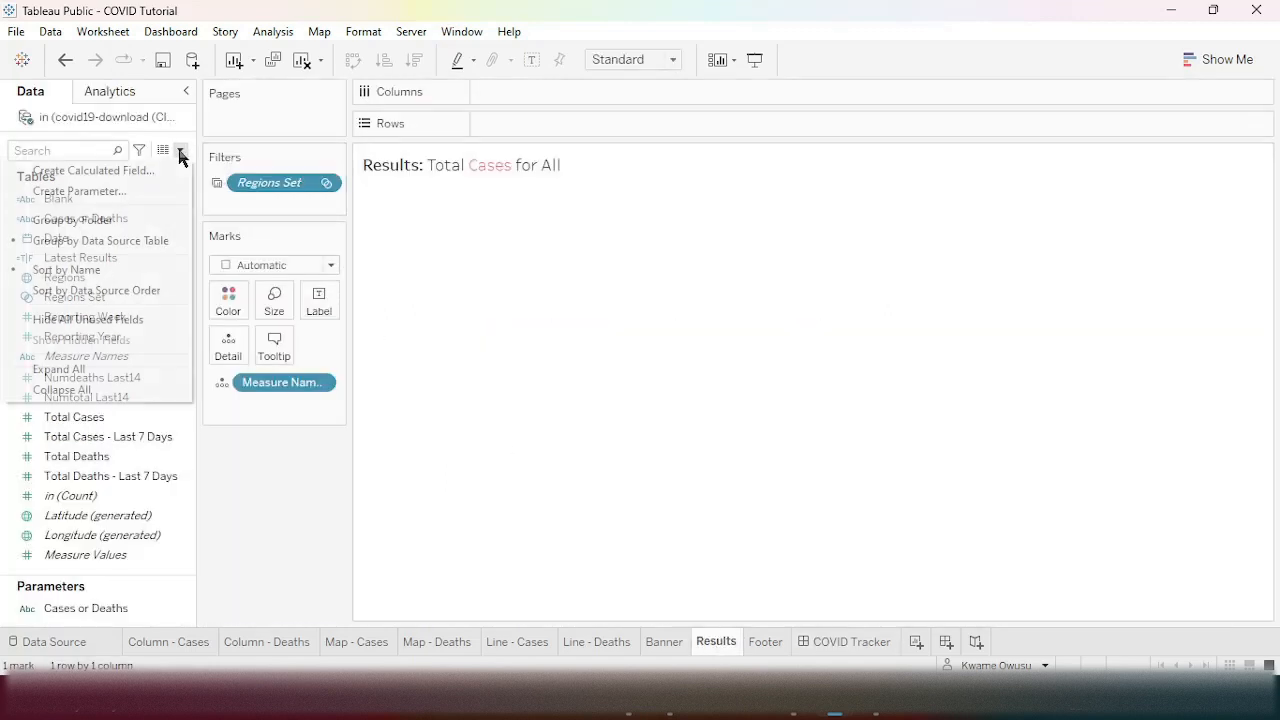
{"action": "left_click", "coordinate": [151, 170]}
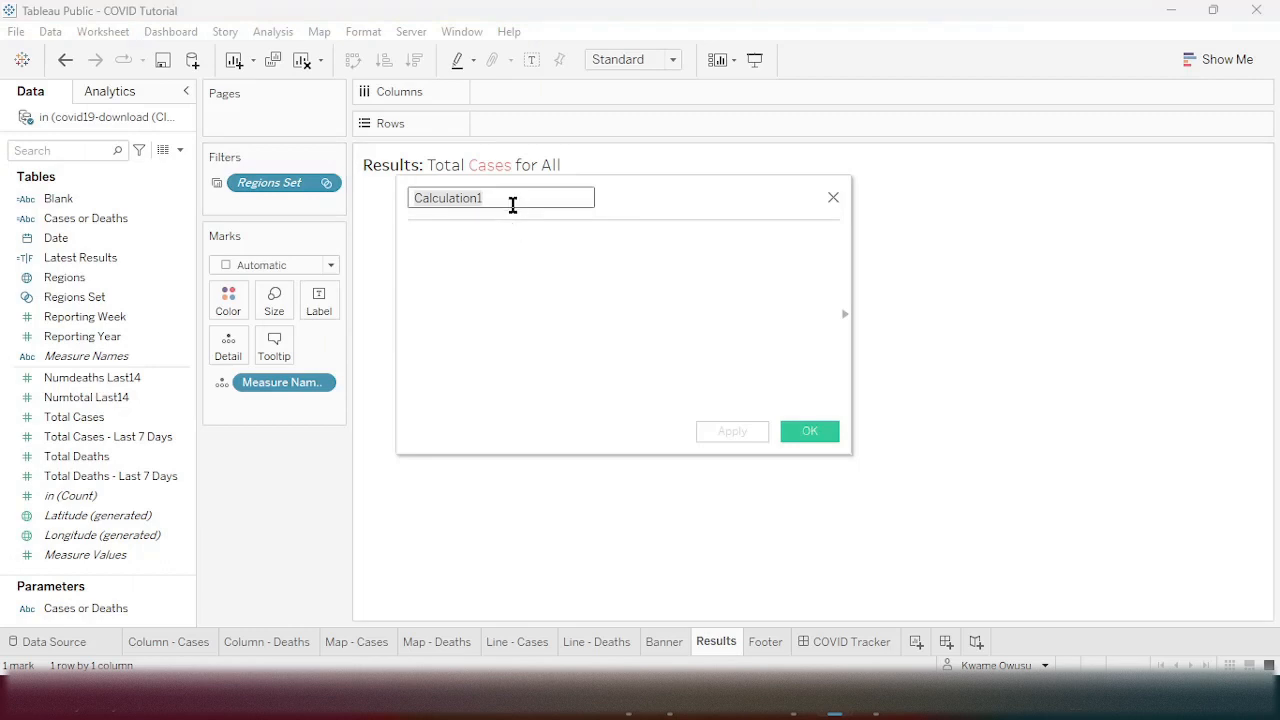
{"action": "left_click", "coordinate": [512, 199]}
{"action": "left_click_drag", "start_coordinate": [537, 200], "coordinate": [346, 198]}
{"action": "type", "text": "All Canada"}
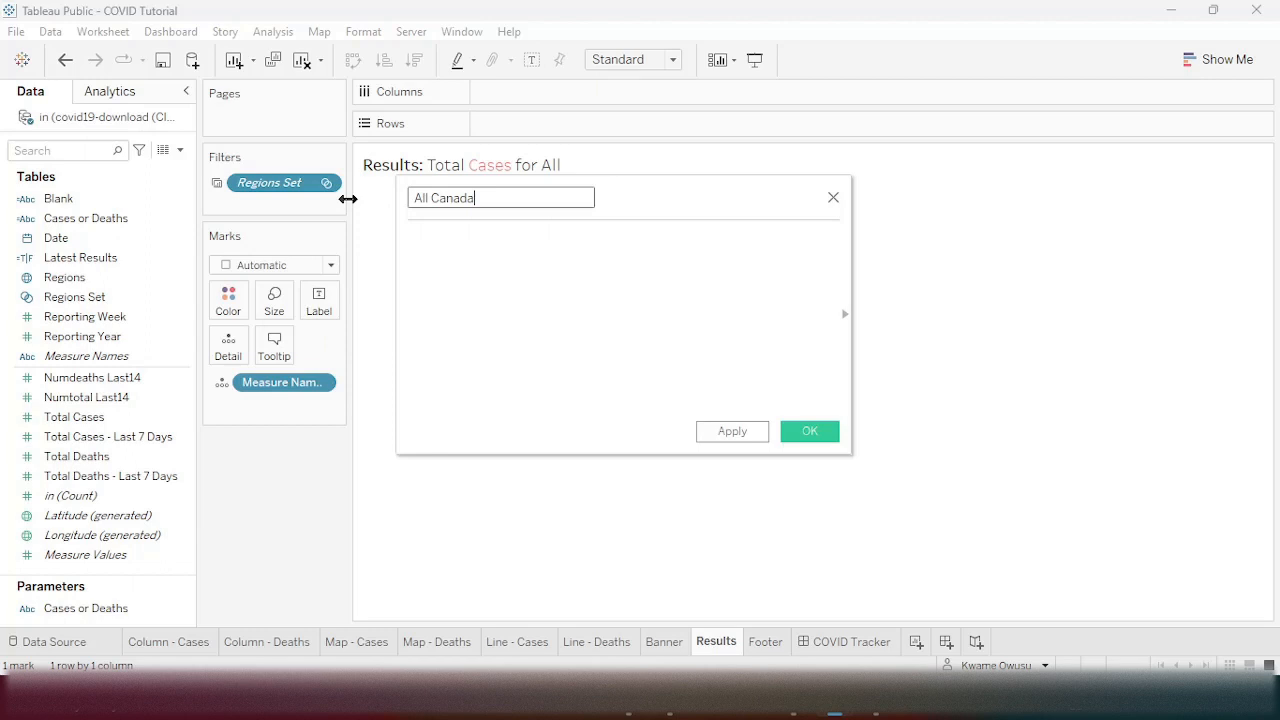
{"action": "left_click", "coordinate": [553, 273]}
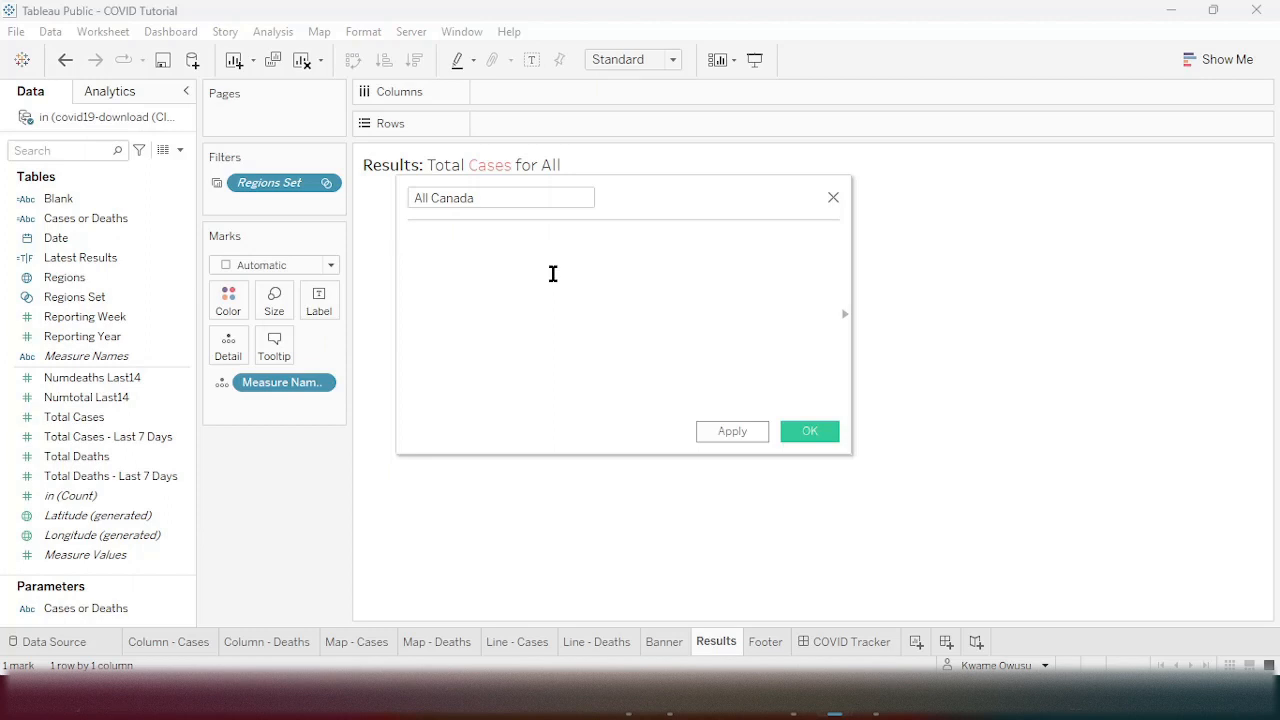
{"action": "type", "text": "IF COUNTD([Regions]) > 1 THEN \"of Canada\" ELSE \"\" END"}
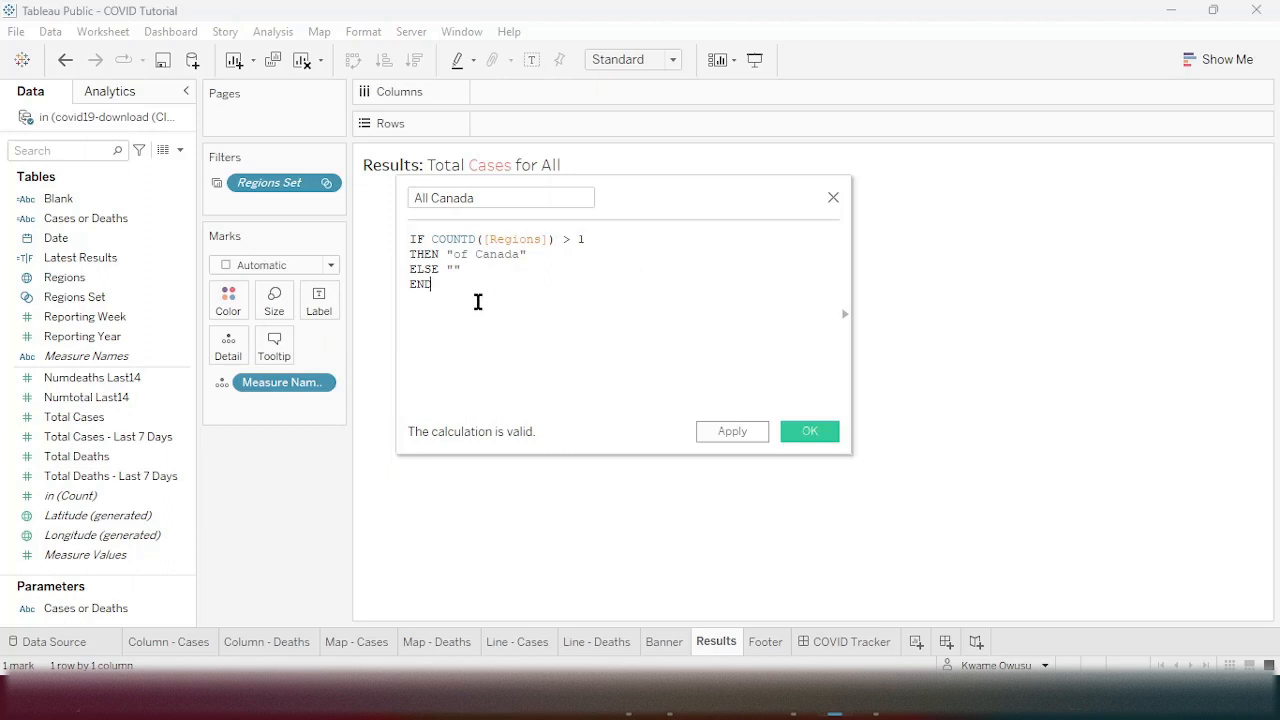
{"action": "left_click", "coordinate": [814, 433]}
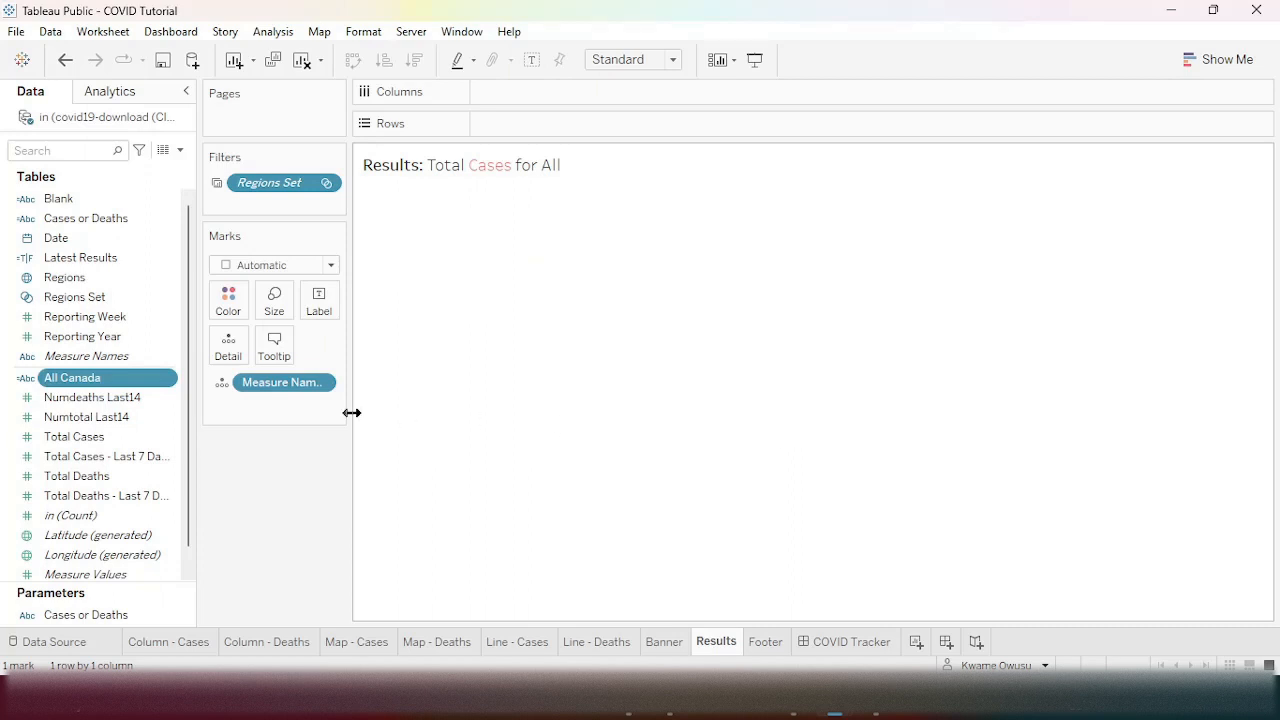
{"action": "left_click_drag", "start_coordinate": [112, 377], "coordinate": [238, 354]}
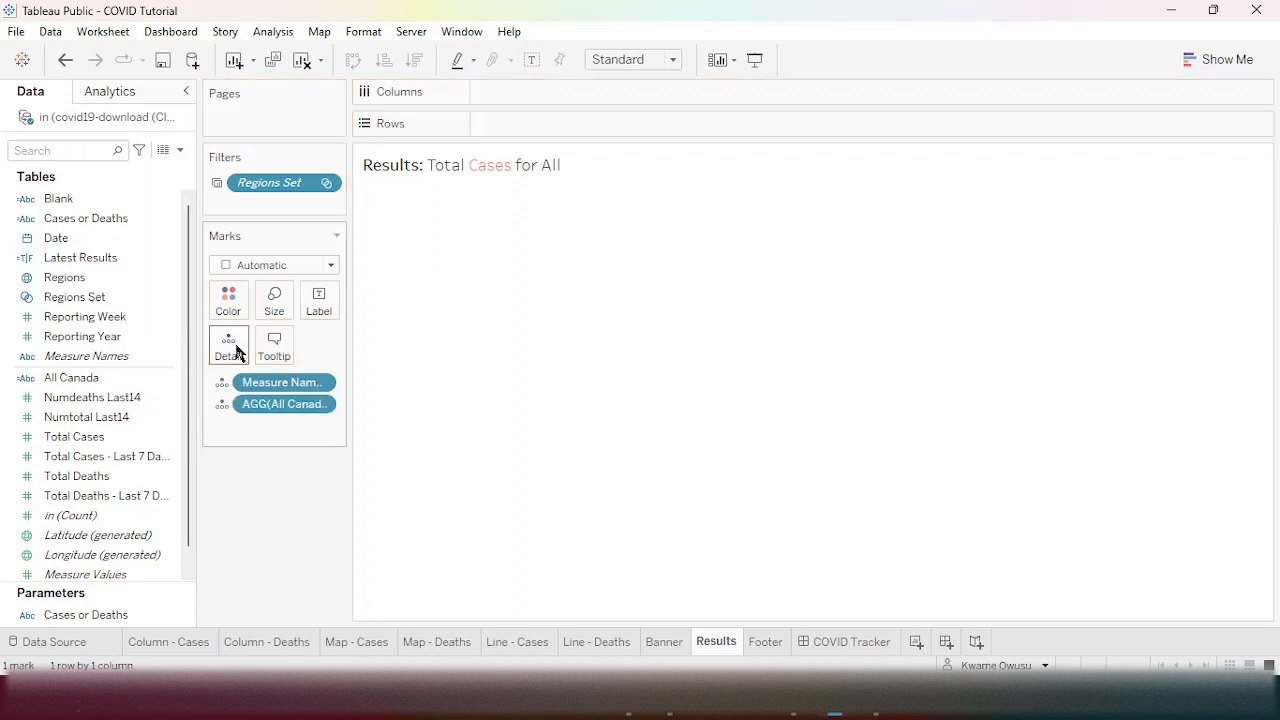
- On the COVID Tracker dashboard, insert the AGG(All Canada) field after <Regions> in the Results title
{"action": "left_click", "coordinate": [848, 642]}
{"action": "left_click", "coordinate": [348, 302]}
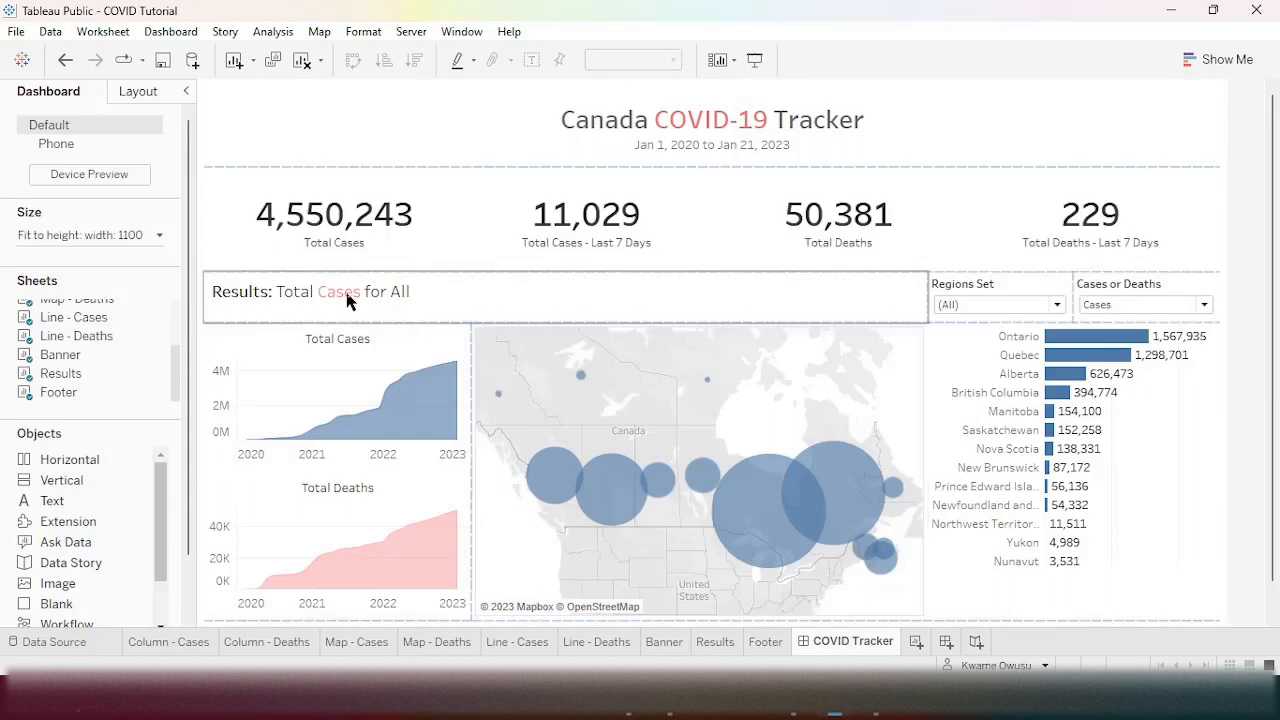
{"action": "double_click", "coordinate": [348, 300]}
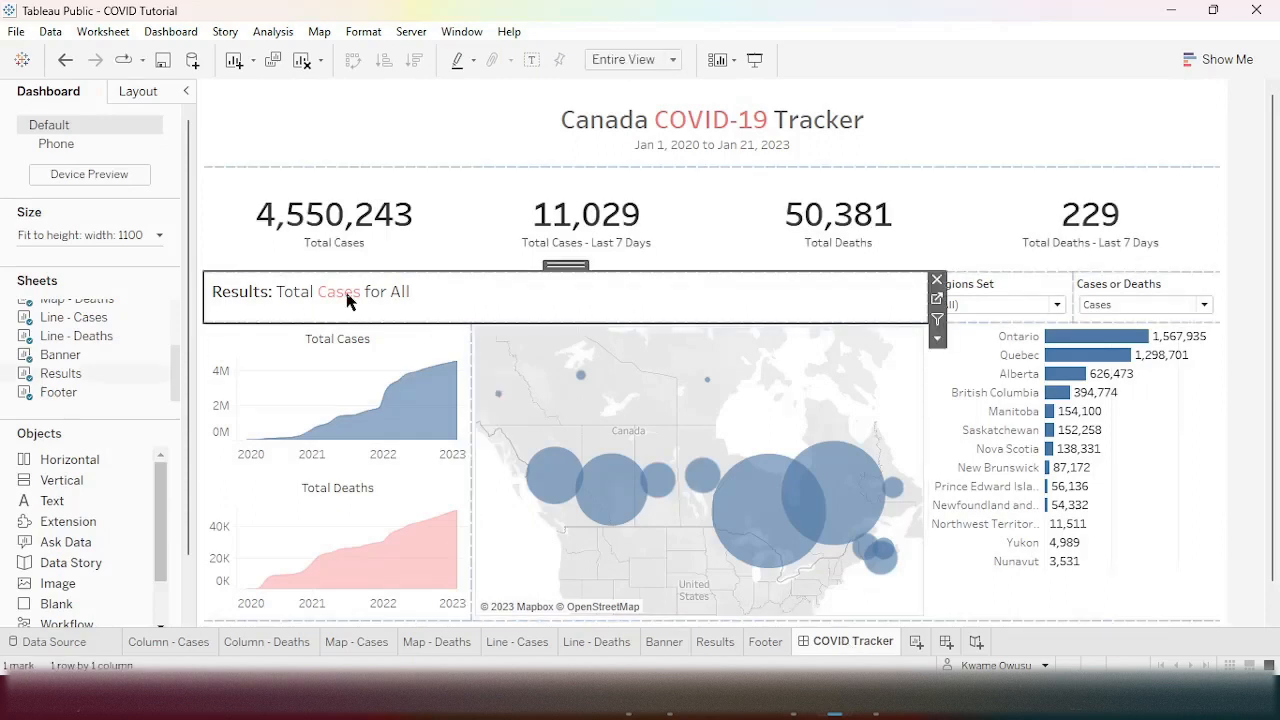
{"action": "left_click", "coordinate": [851, 257]}
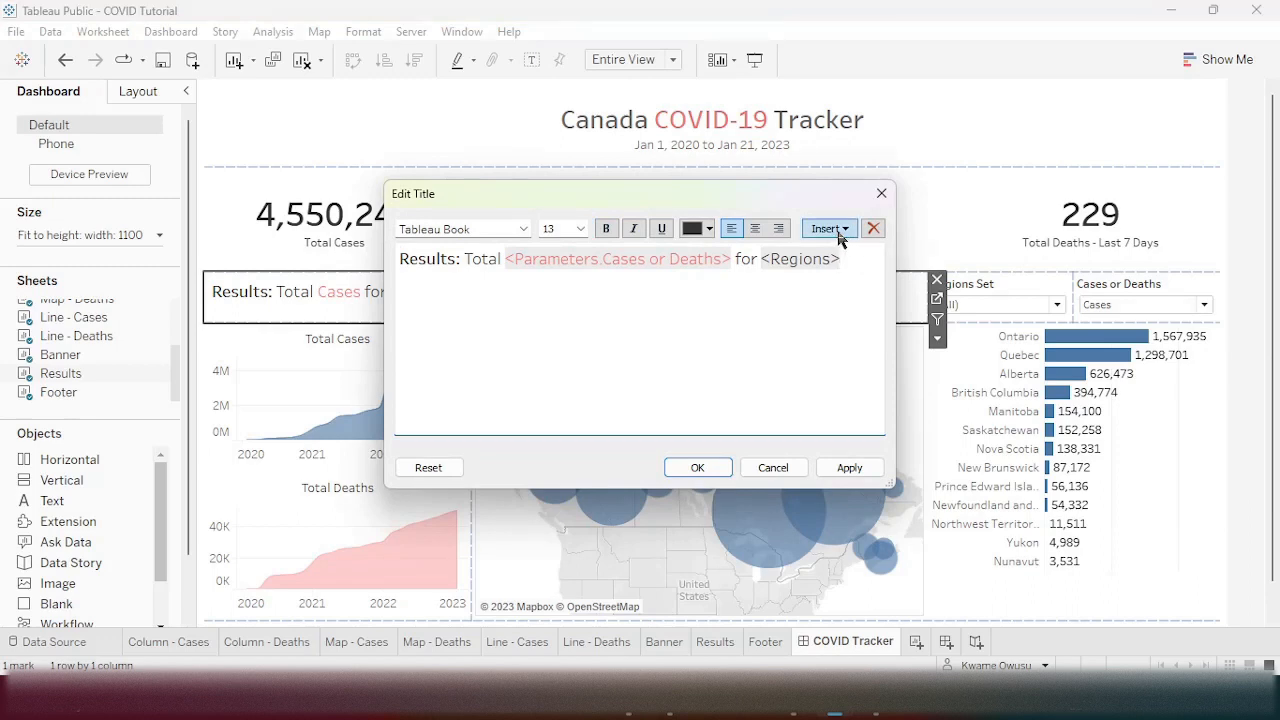
{"action": "left_click", "coordinate": [847, 230]}
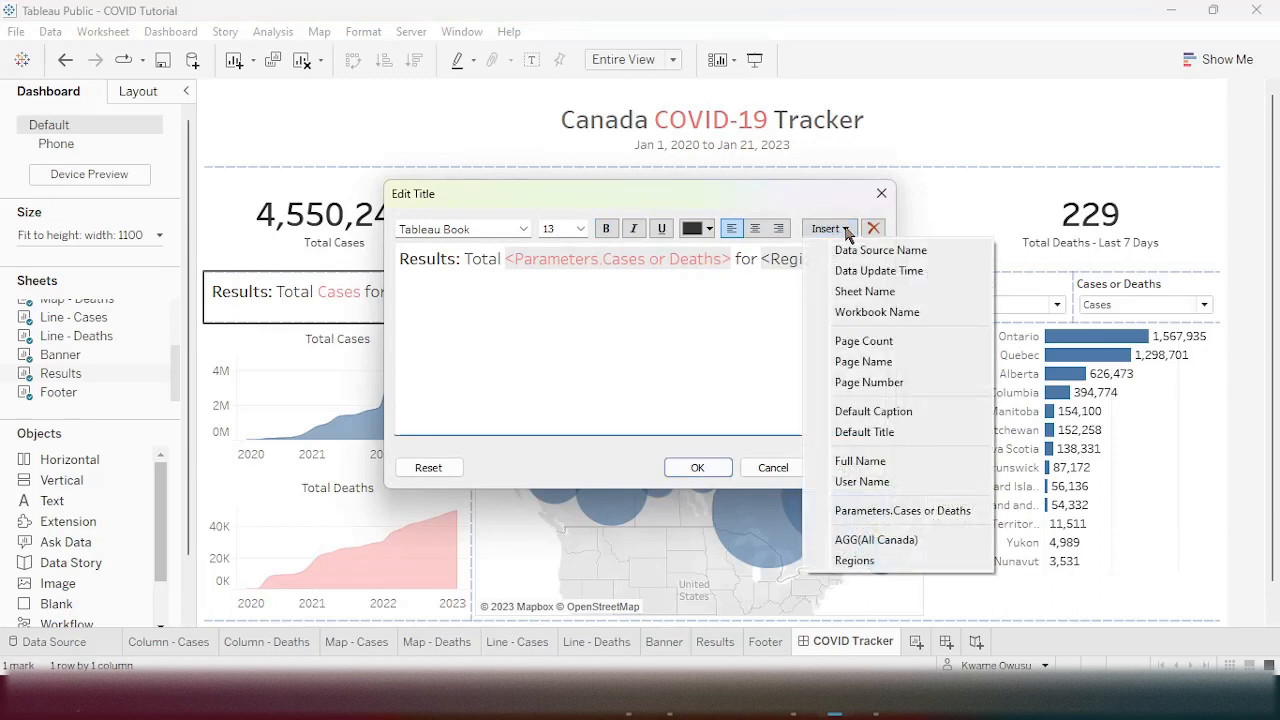
{"action": "left_click", "coordinate": [869, 542]}
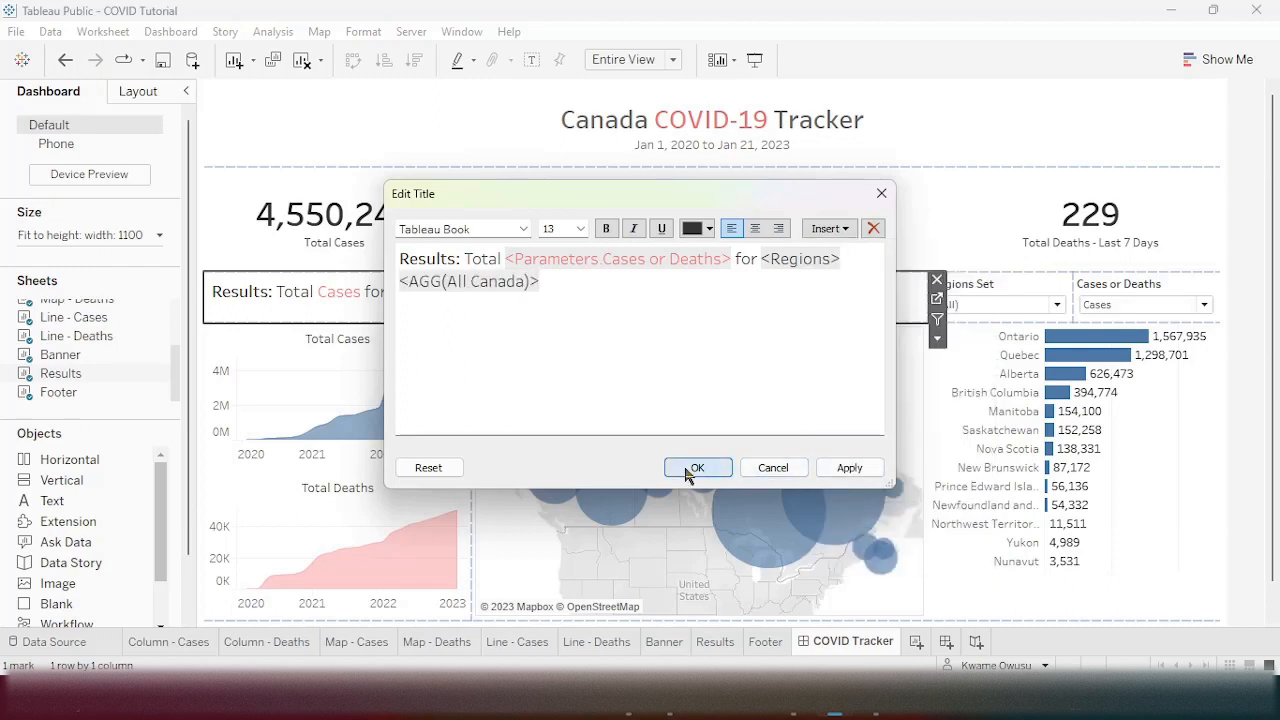
{"action": "left_click", "coordinate": [696, 468]}
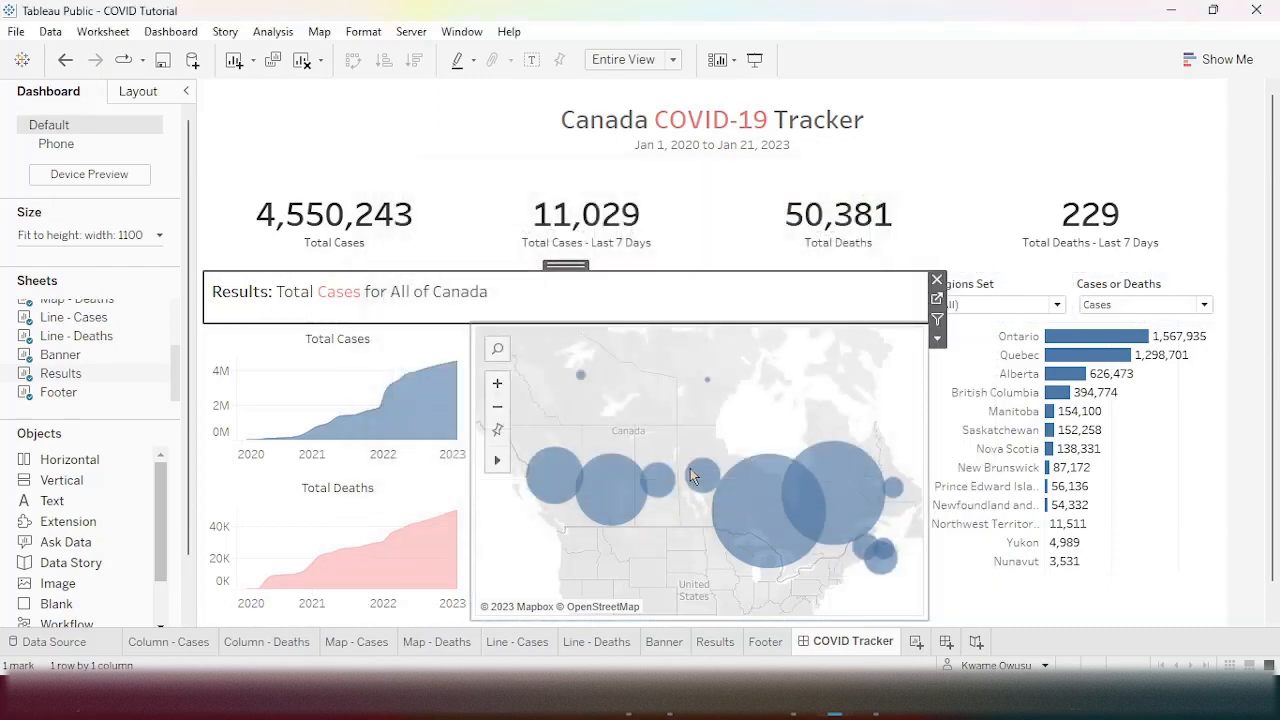
{"action": "left_click", "coordinate": [1252, 276]}
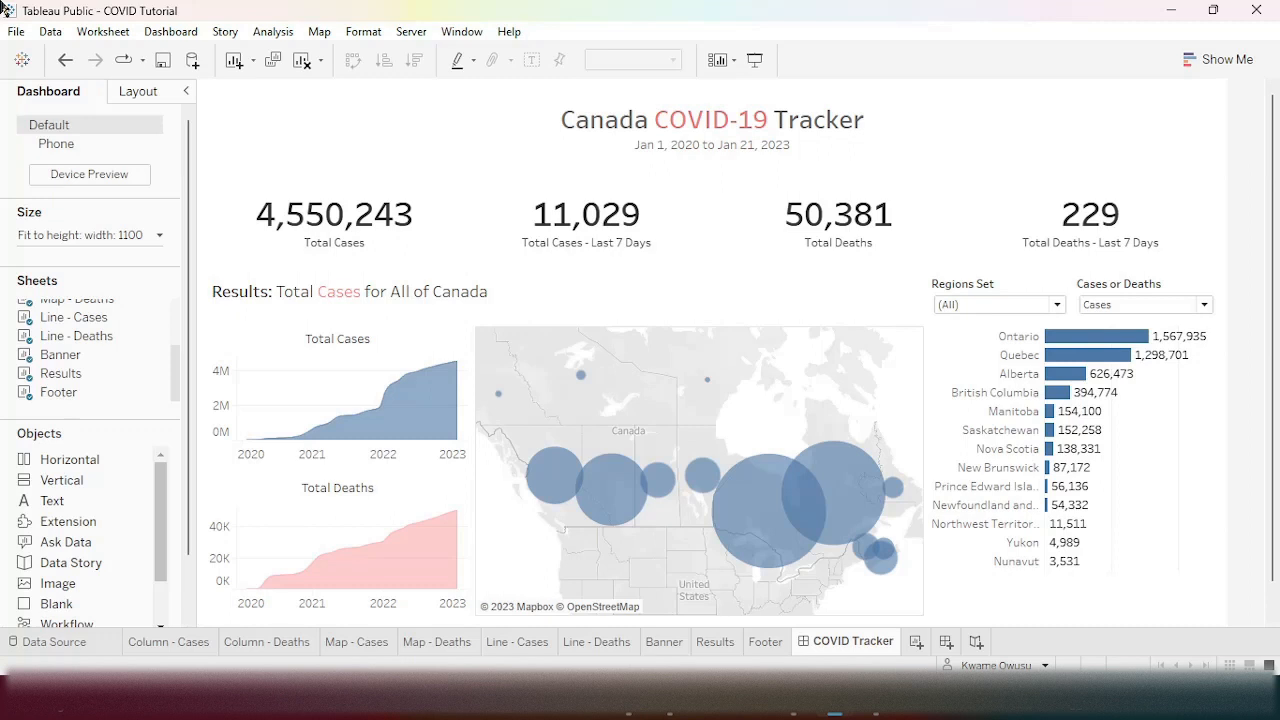
- Filter the dashboard's Regions Set to Alberta to test the results title
{"action": "left_click", "coordinate": [1058, 305]}
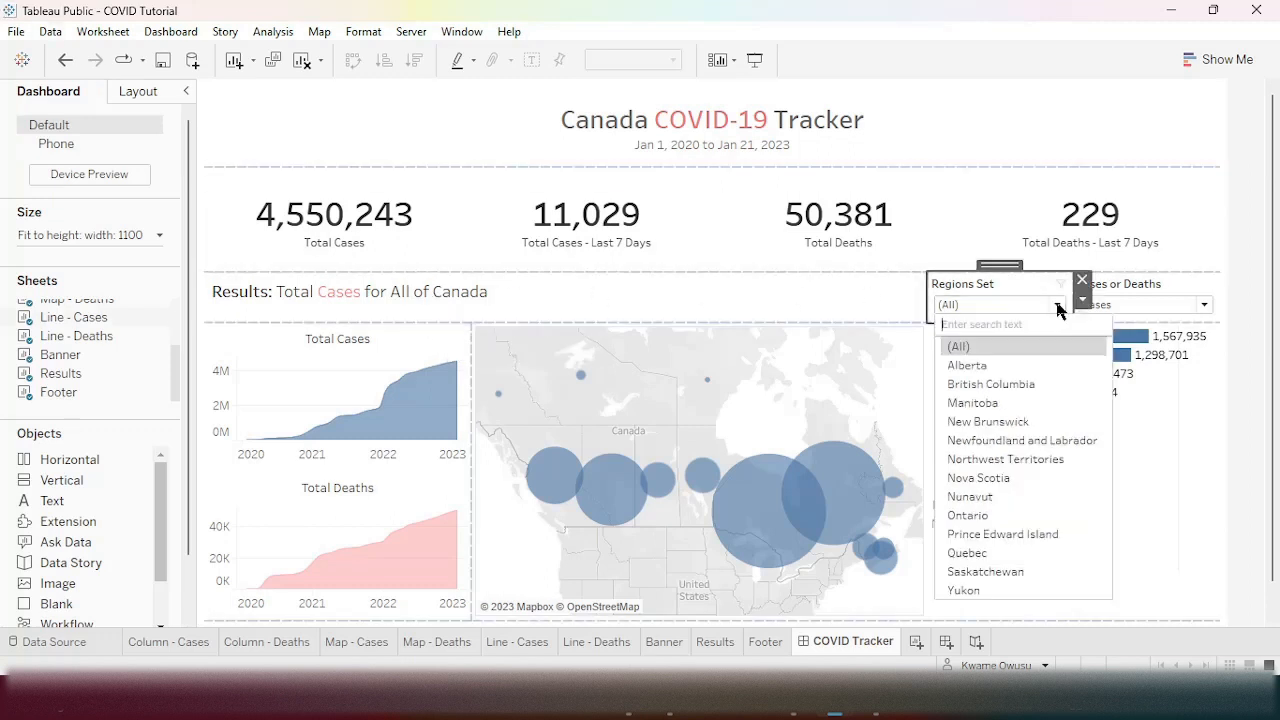
{"action": "left_click", "coordinate": [991, 369]}
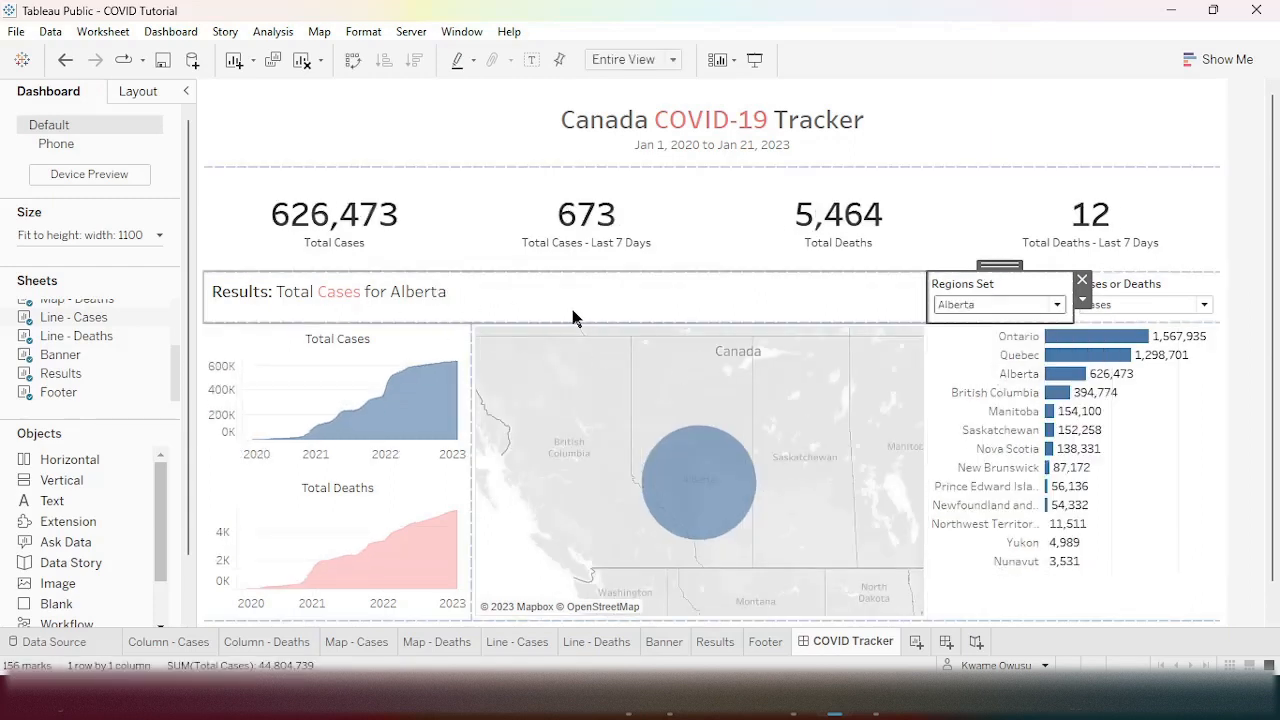
{"action": "left_click", "coordinate": [1250, 353]}
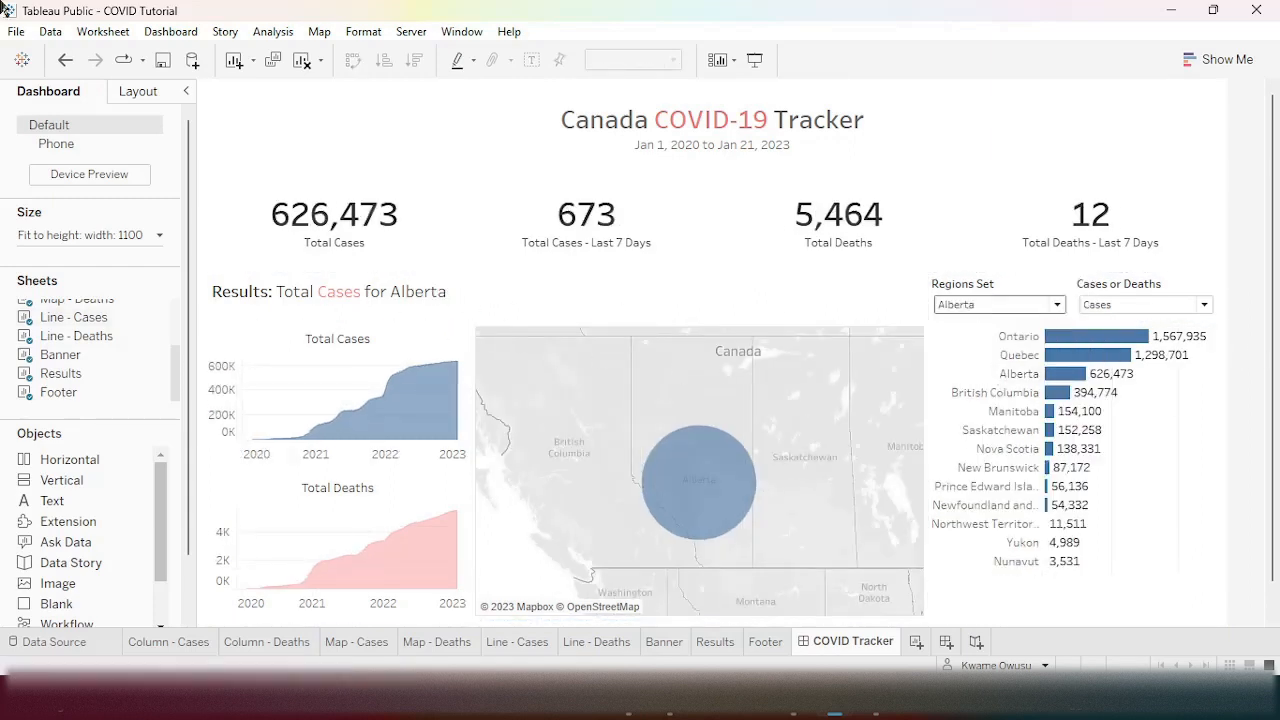
- Widen the region label column of the bar chart and set the Regions Set filter back to (All)
{"action": "key", "text": "ctrl+z"}
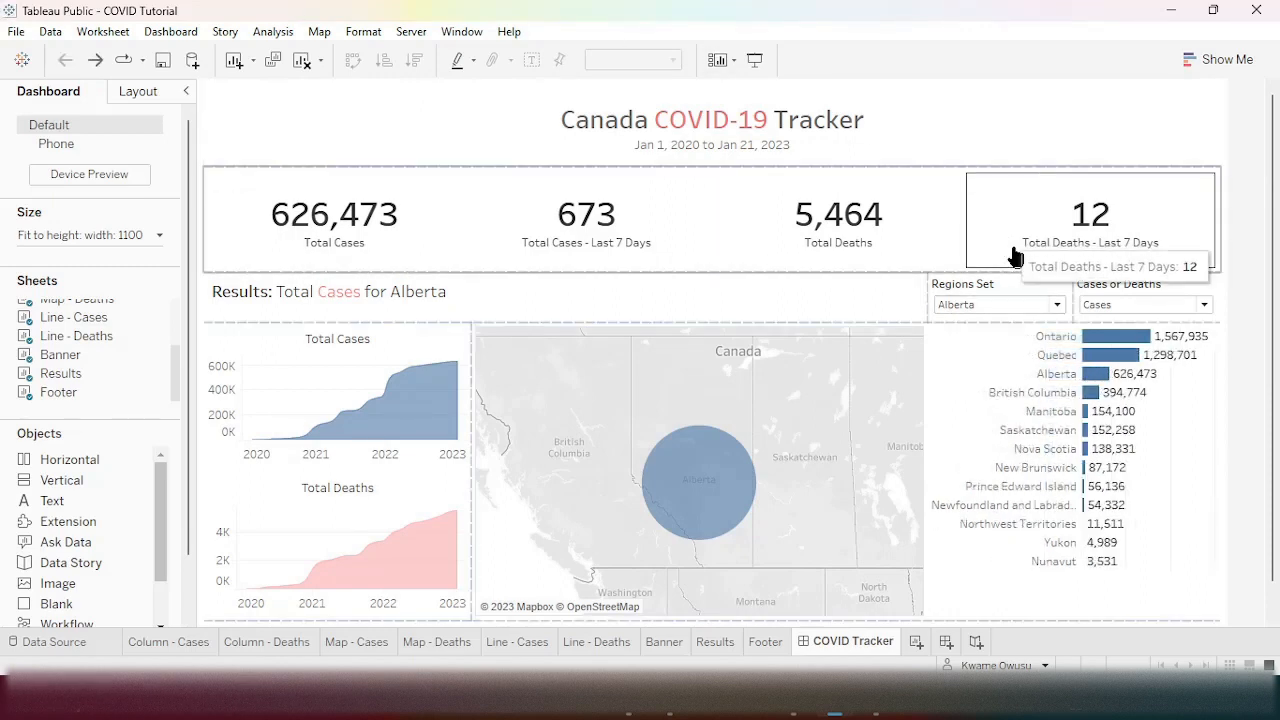
{"action": "left_click", "coordinate": [1062, 291]}
{"action": "left_click", "coordinate": [1062, 291]}
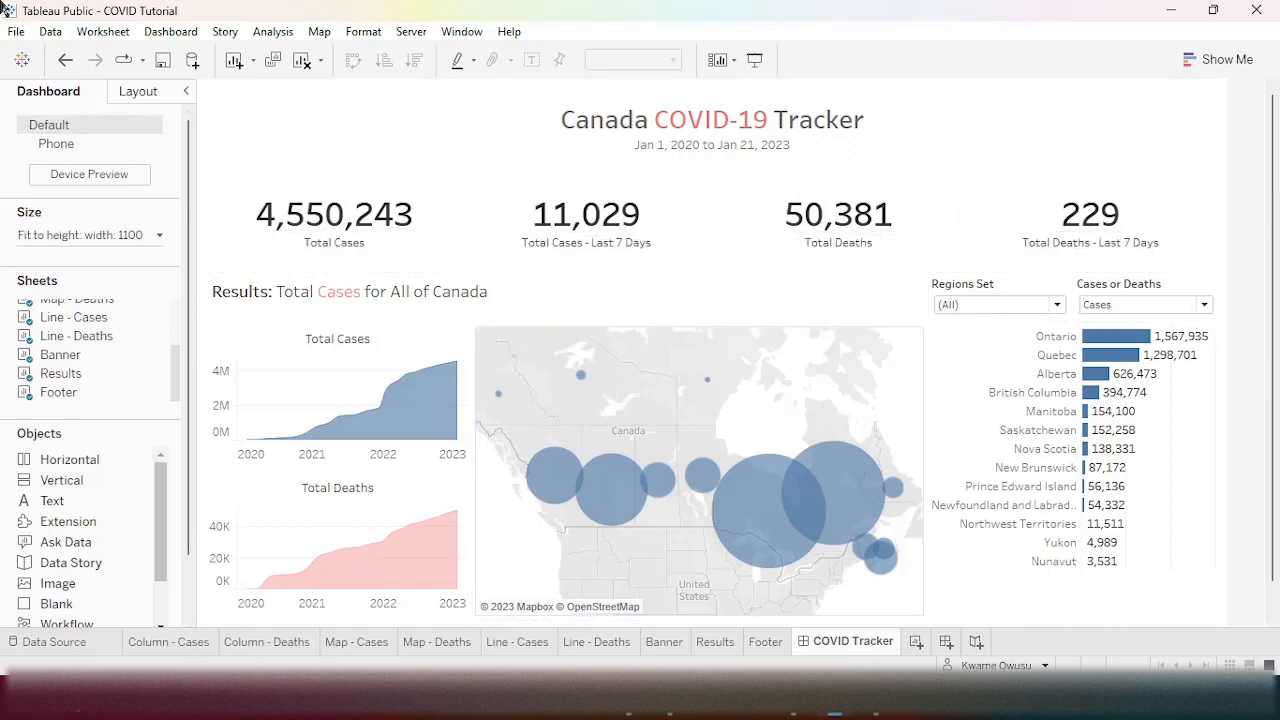
- On the Banner sheet, set the default worksheet shading to dark grey
{"action": "left_click", "coordinate": [662, 643]}
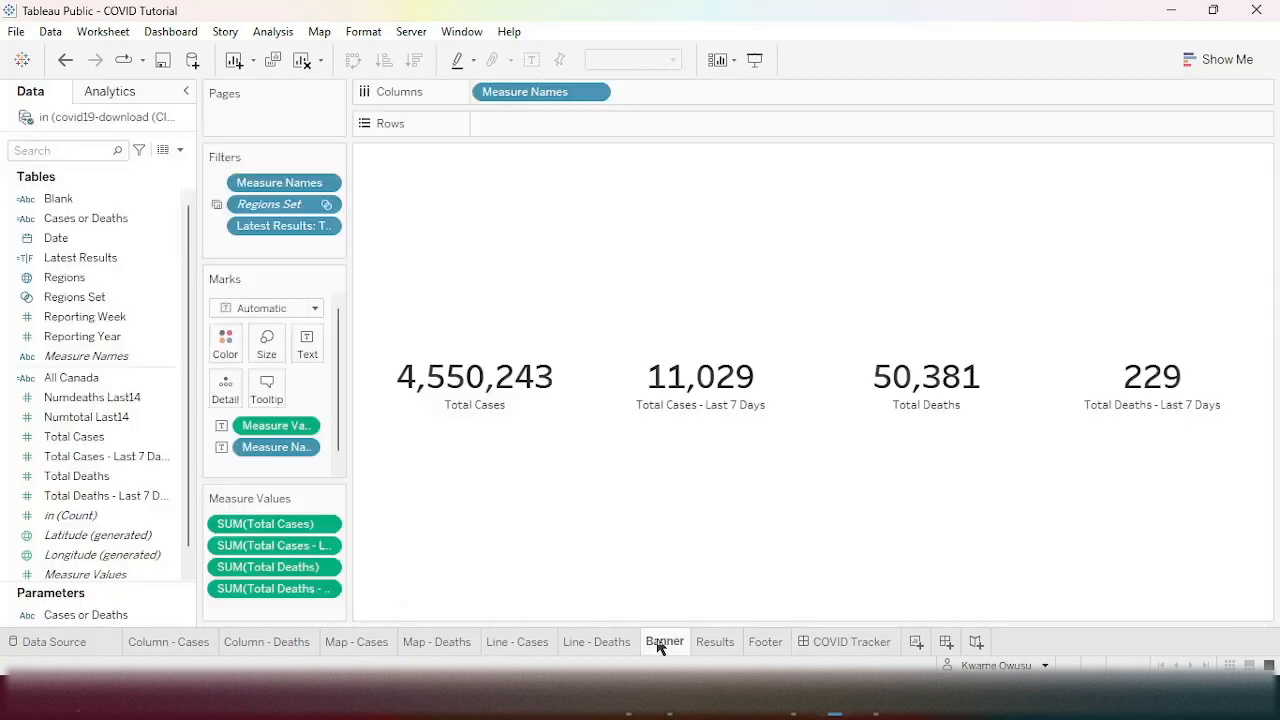
{"action": "left_click", "coordinate": [372, 33]}
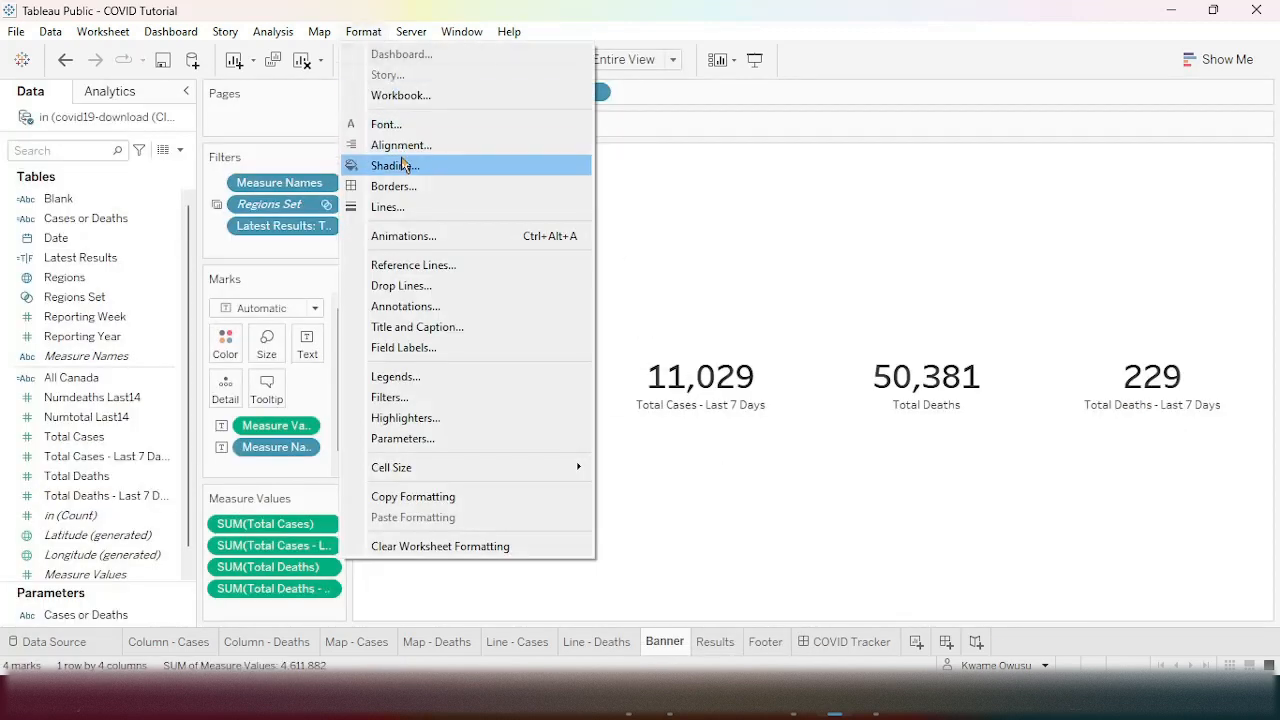
{"action": "left_click", "coordinate": [403, 166]}
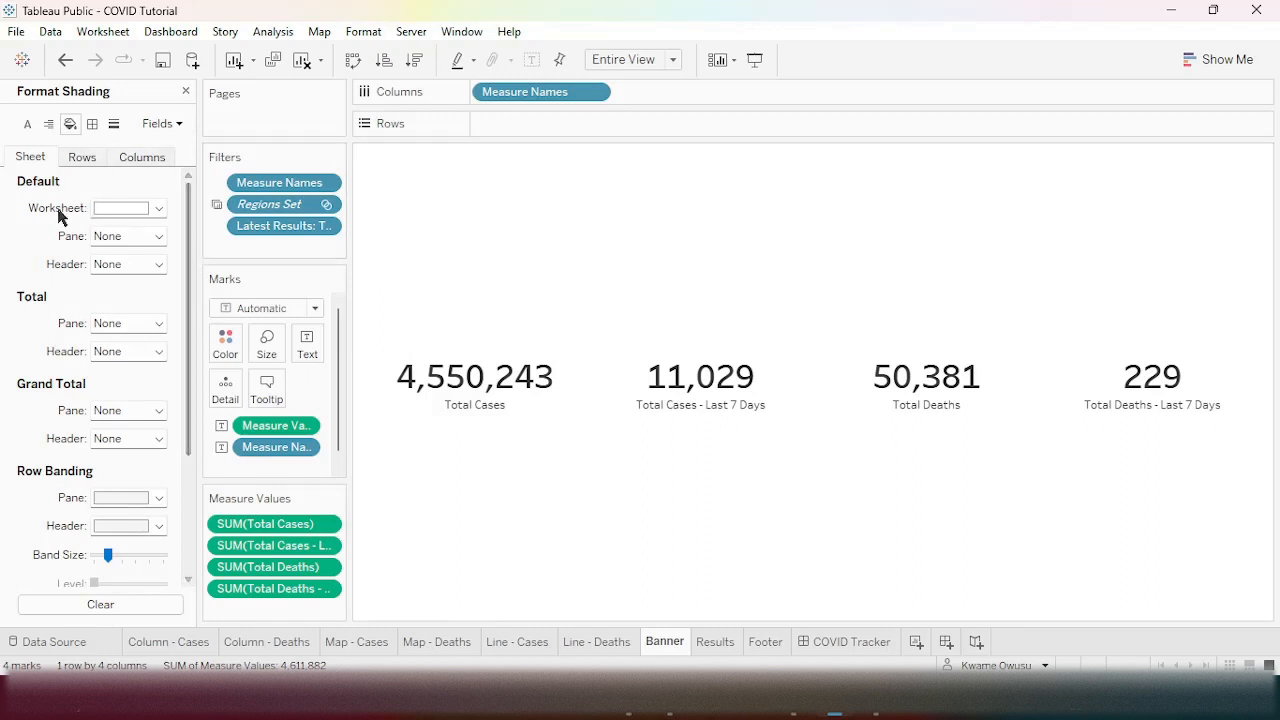
{"action": "left_click", "coordinate": [158, 208]}
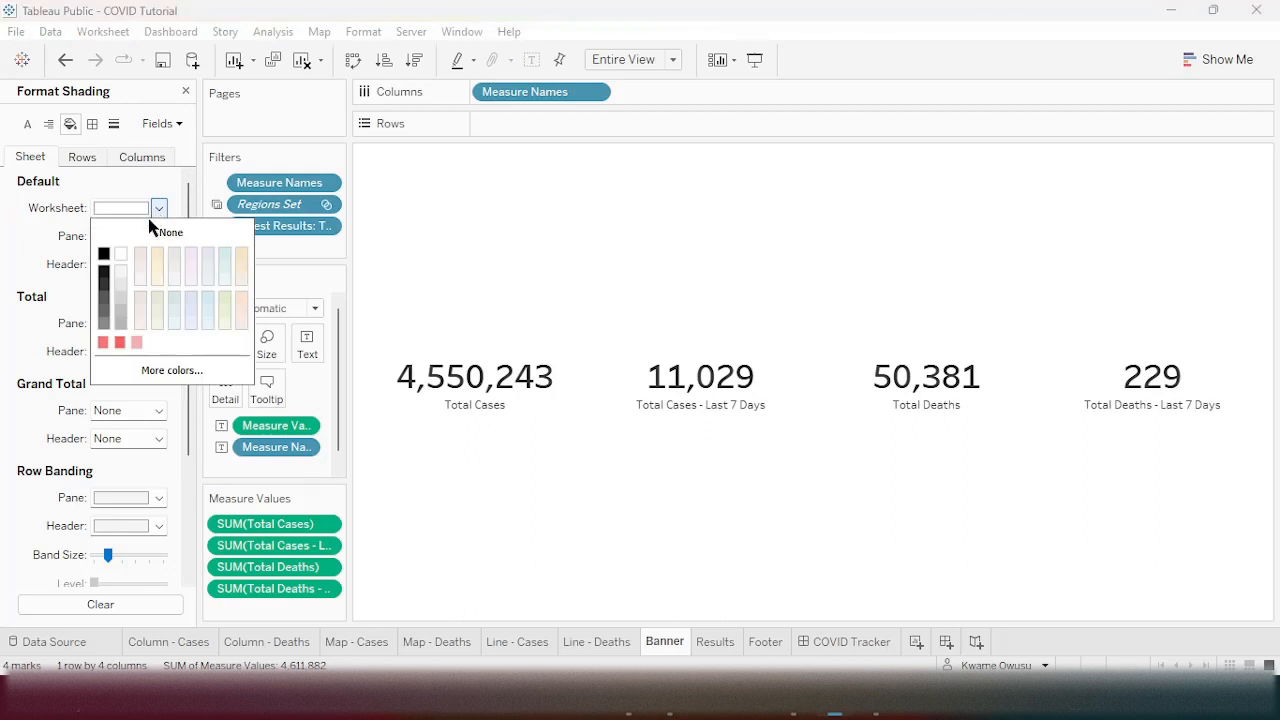
{"action": "left_click", "coordinate": [104, 284]}
{"action": "left_click", "coordinate": [681, 128]}
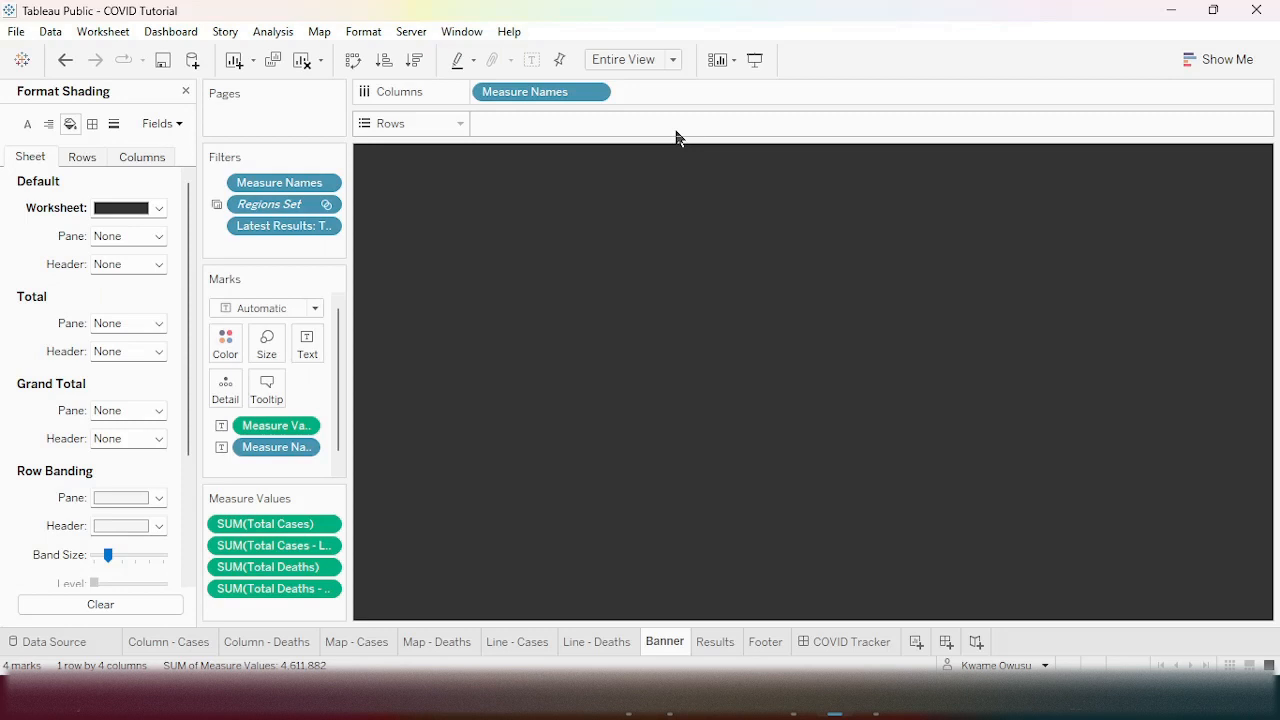
- Recolor the Banner's Measure Values and Measure Names label text to white
{"action": "left_click", "coordinate": [311, 354]}
{"action": "left_click", "coordinate": [476, 385]}
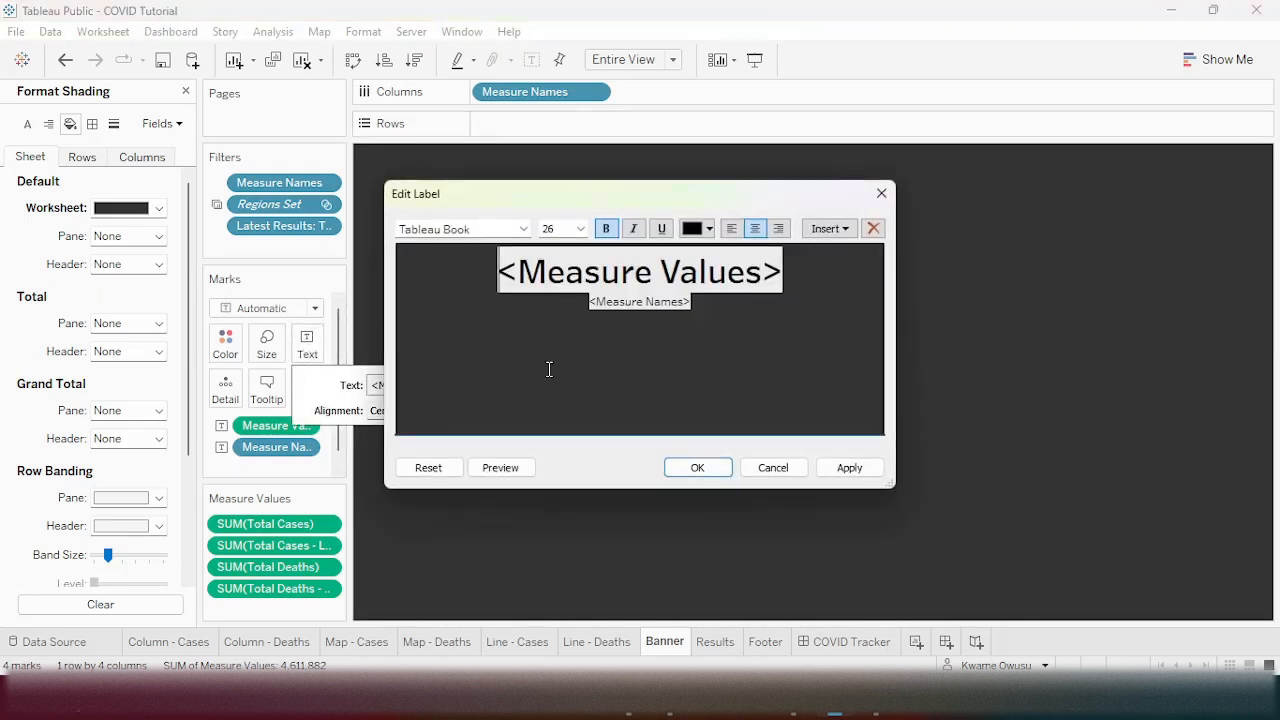
{"action": "left_click_drag", "start_coordinate": [773, 309], "coordinate": [433, 250]}
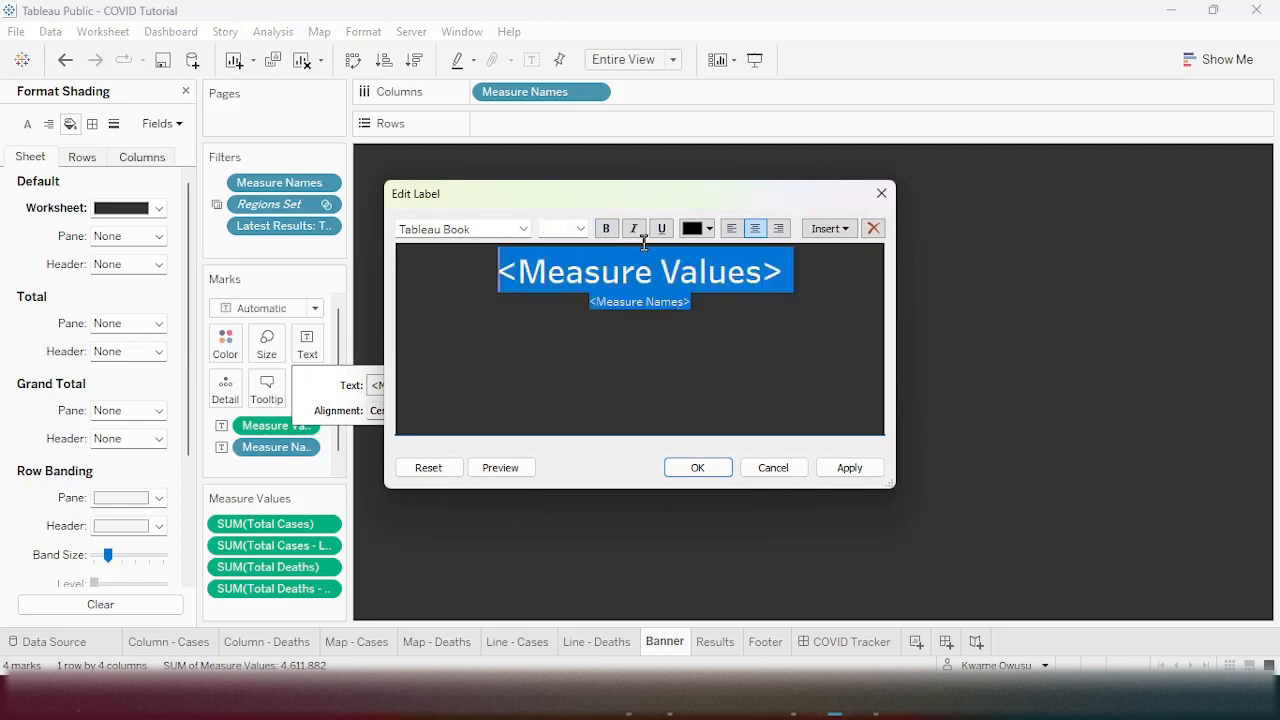
{"action": "left_click", "coordinate": [711, 230]}
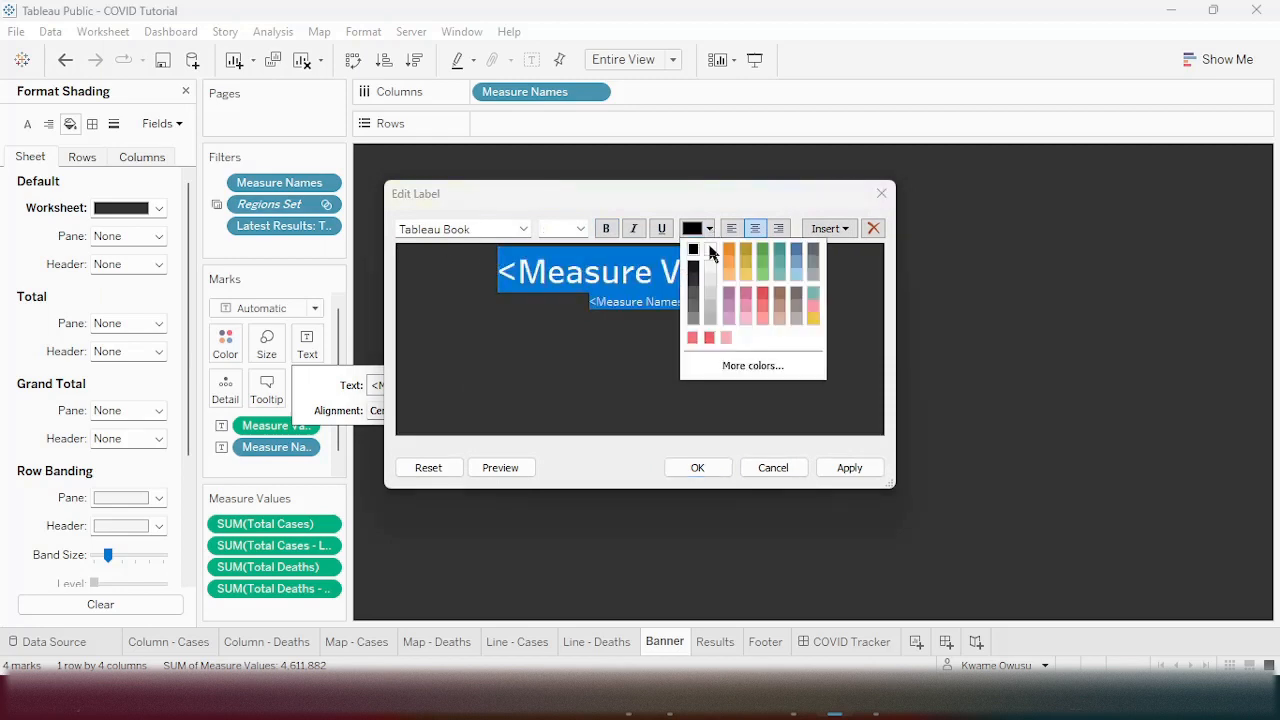
{"action": "left_click", "coordinate": [710, 250]}
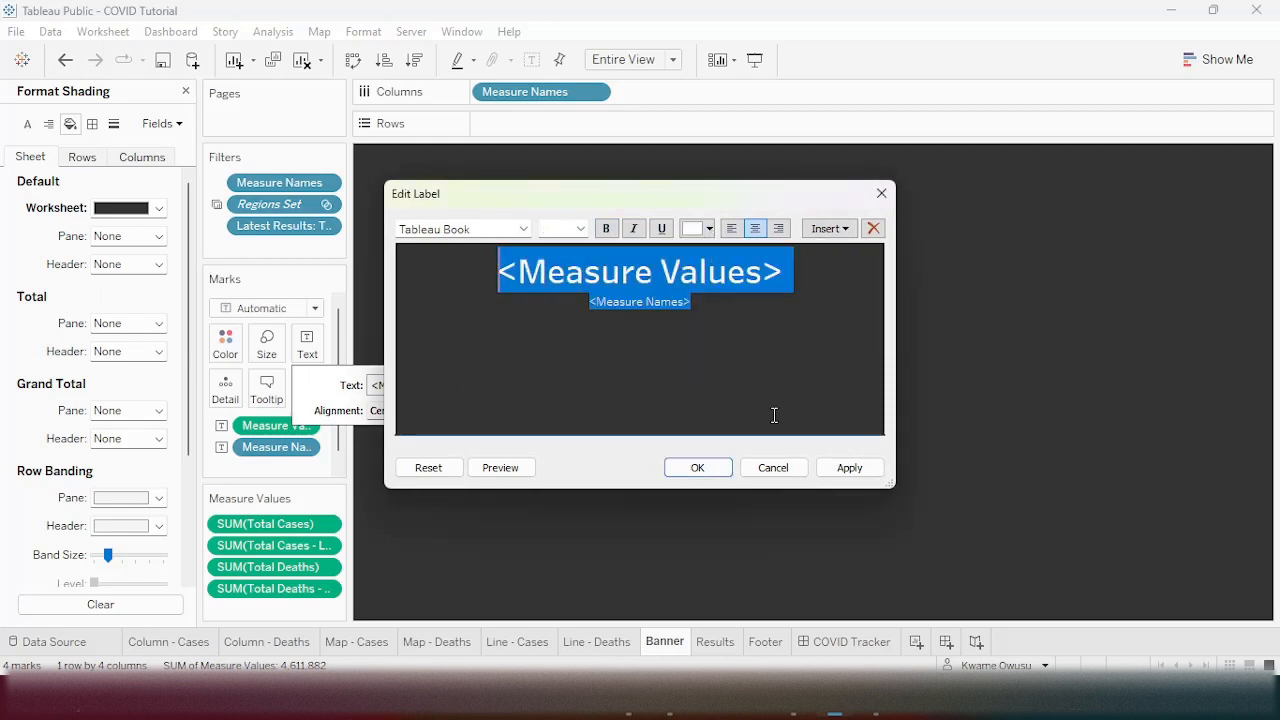
{"action": "left_click", "coordinate": [697, 467]}
{"action": "left_click", "coordinate": [804, 108]}
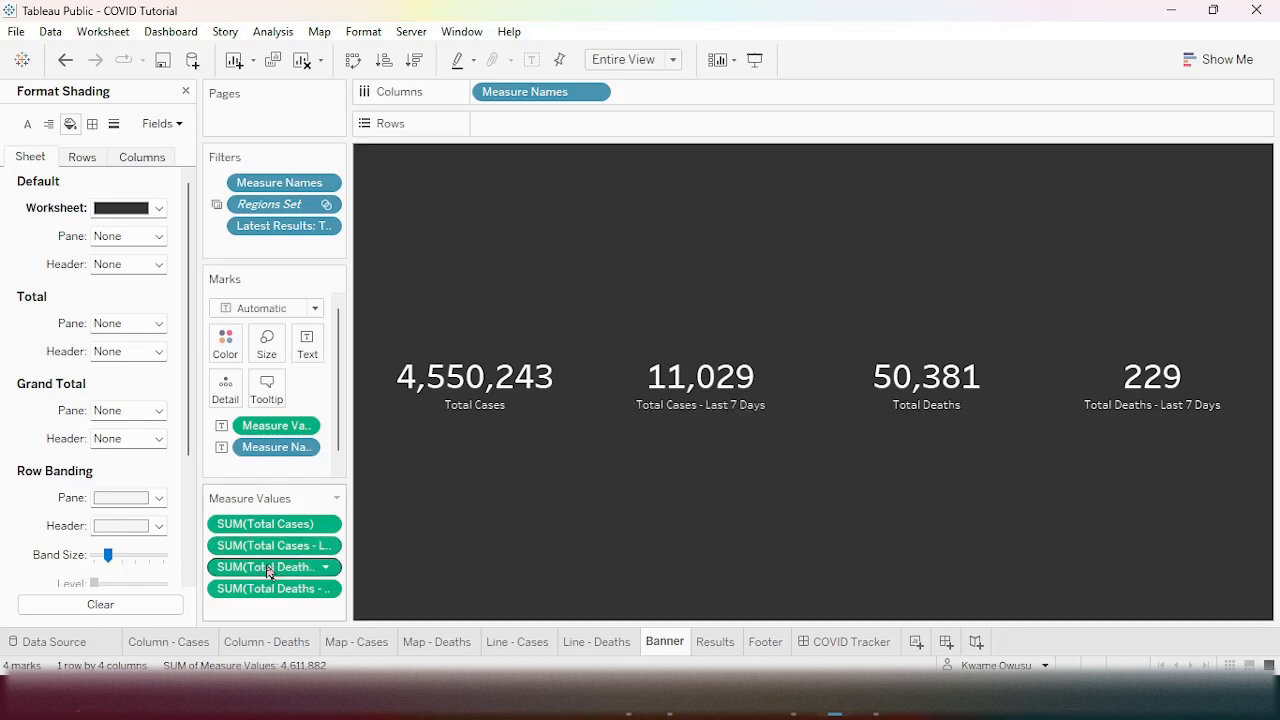
- Reorder the Banner measures so Total Deaths comes right after Total Cases, and return to the COVID Tracker dashboard
{"action": "left_click_drag", "start_coordinate": [272, 566], "coordinate": [268, 546]}
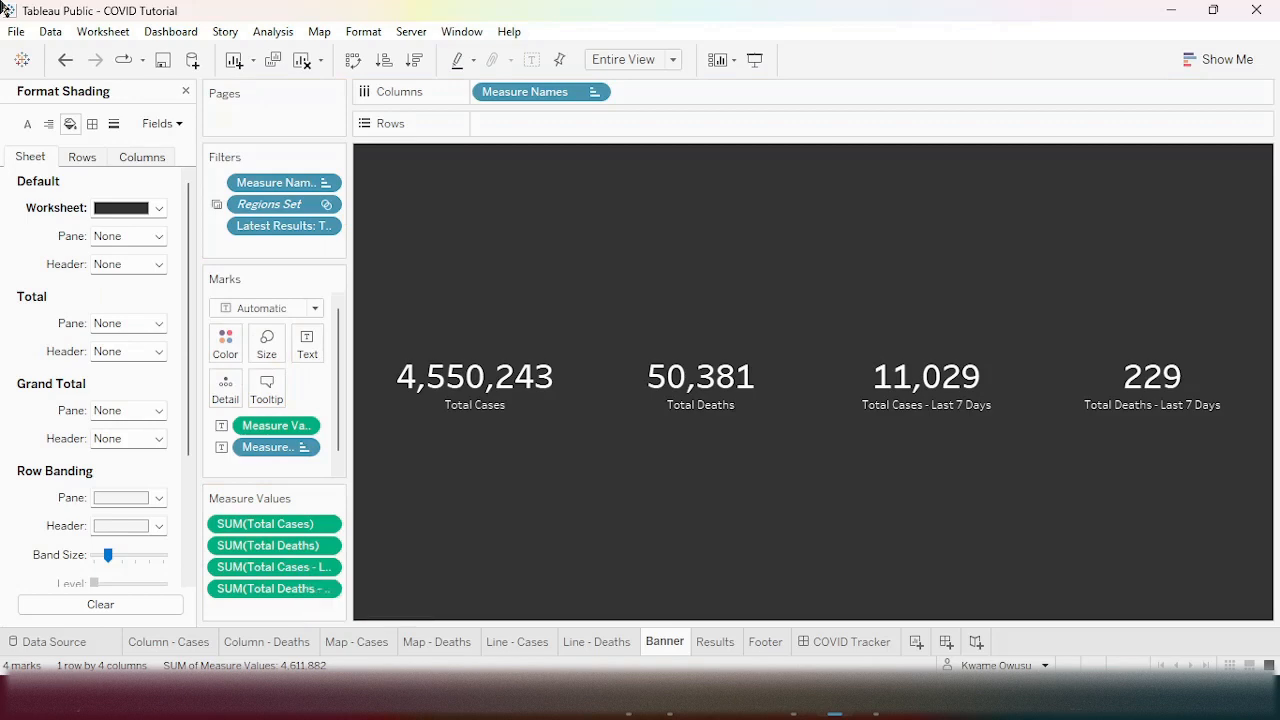
{"action": "left_click", "coordinate": [831, 646]}
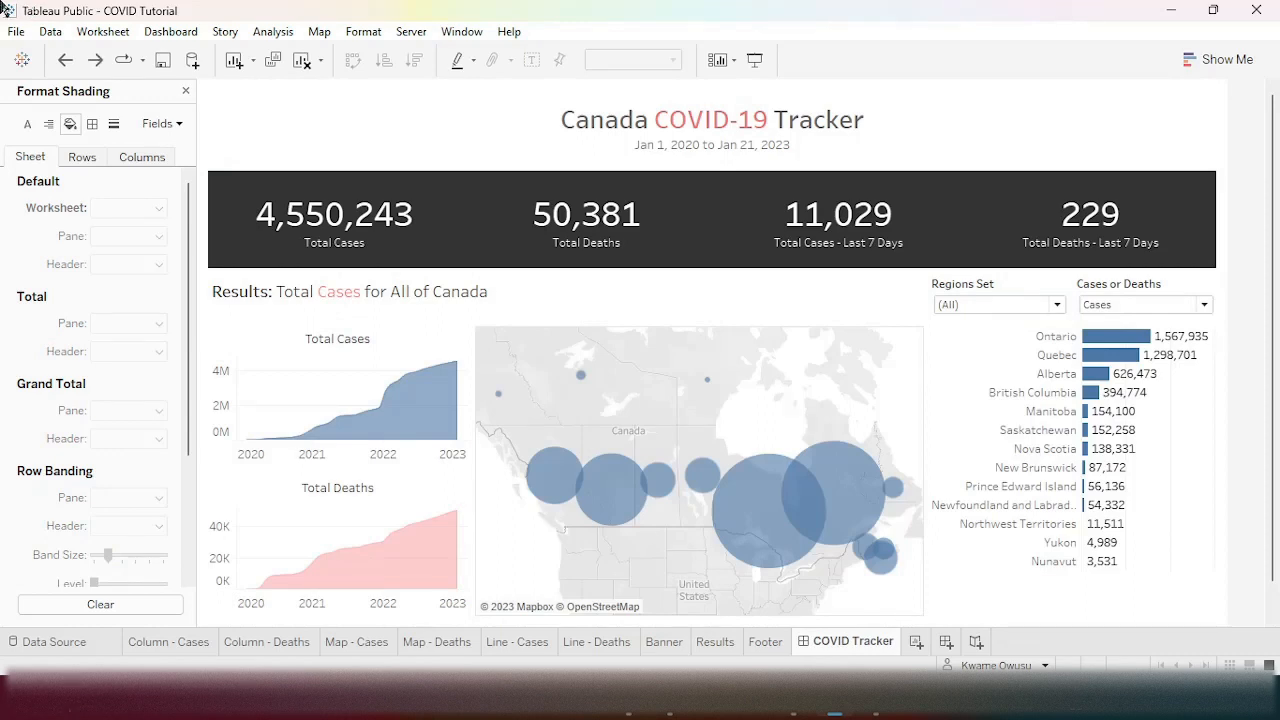
{"action": "left_click", "coordinate": [186, 91]}
- Give the dashboard's title text object the same dark grey background as the banner
{"action": "left_click", "coordinate": [449, 119]}
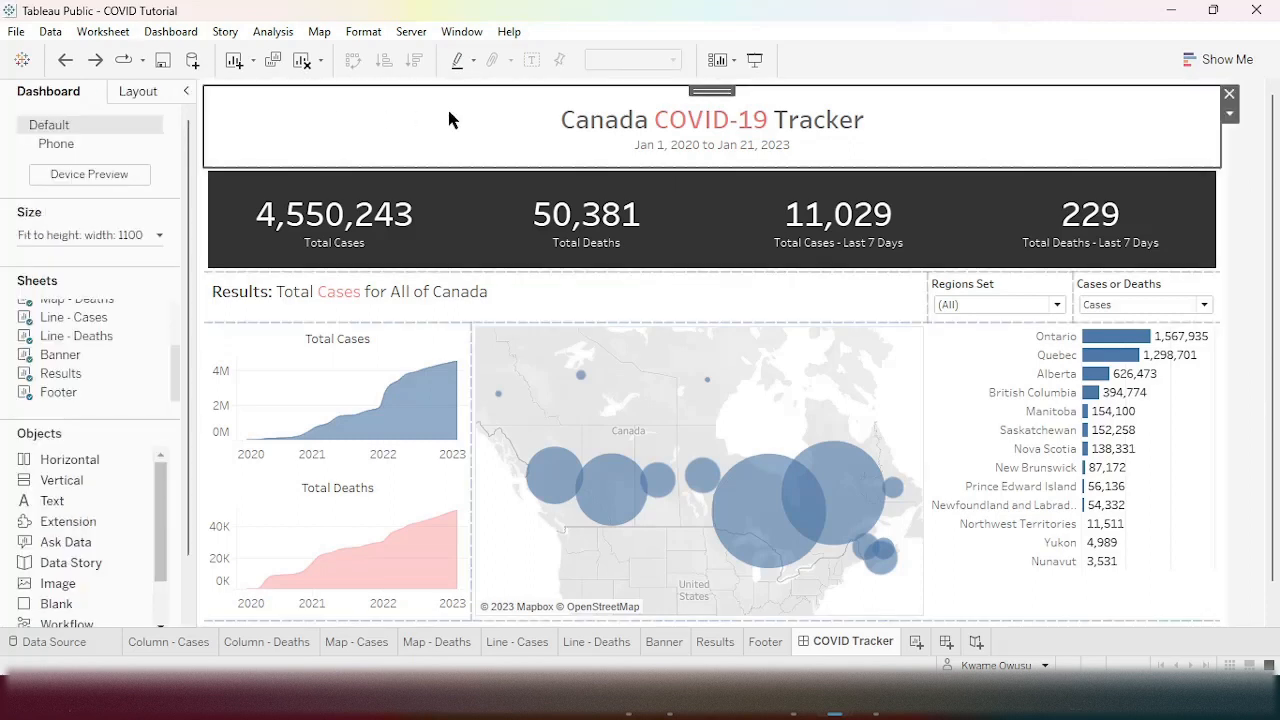
{"action": "left_click", "coordinate": [152, 92]}
{"action": "left_click_drag", "start_coordinate": [190, 122], "coordinate": [178, 328]}
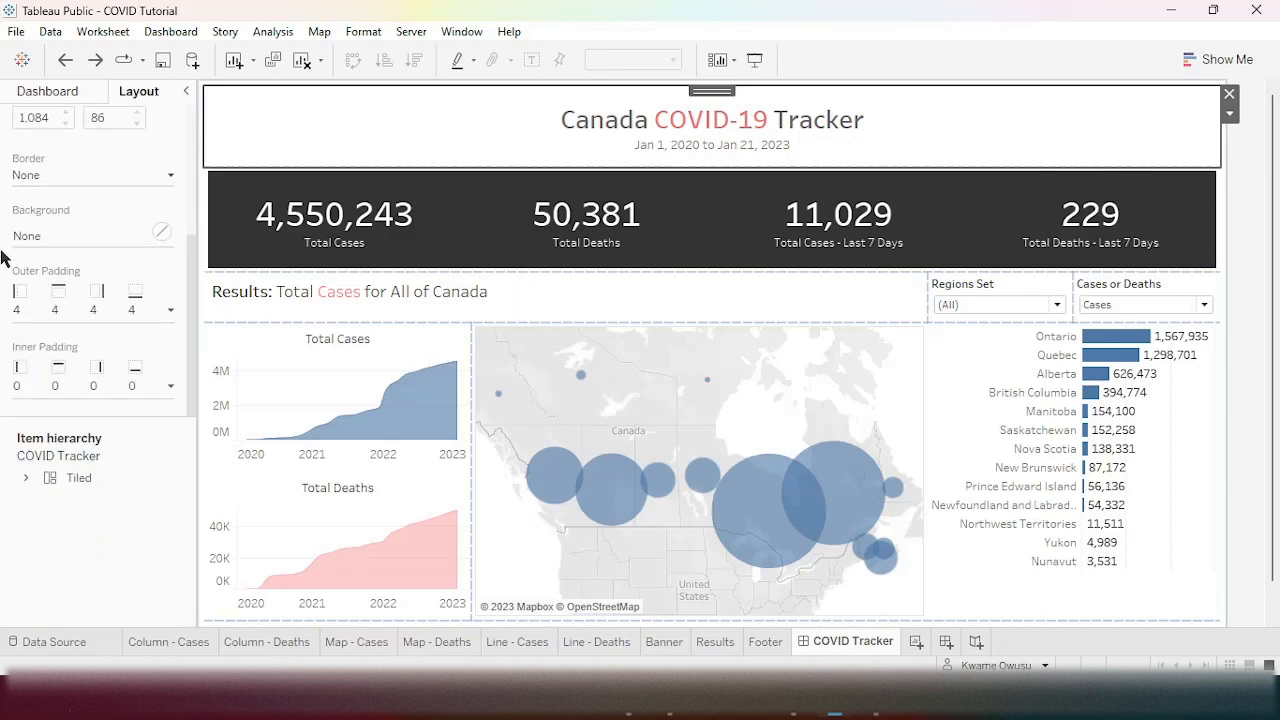
{"action": "left_click", "coordinate": [162, 233]}
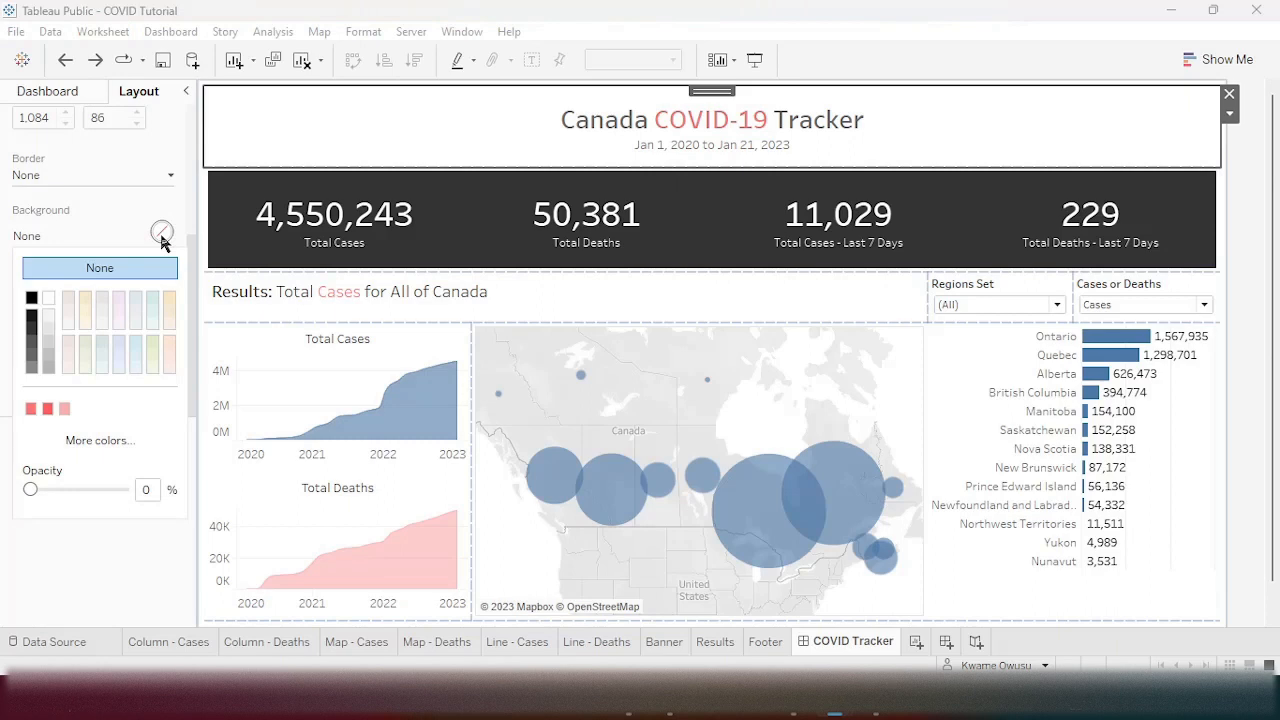
{"action": "left_click", "coordinate": [31, 330]}
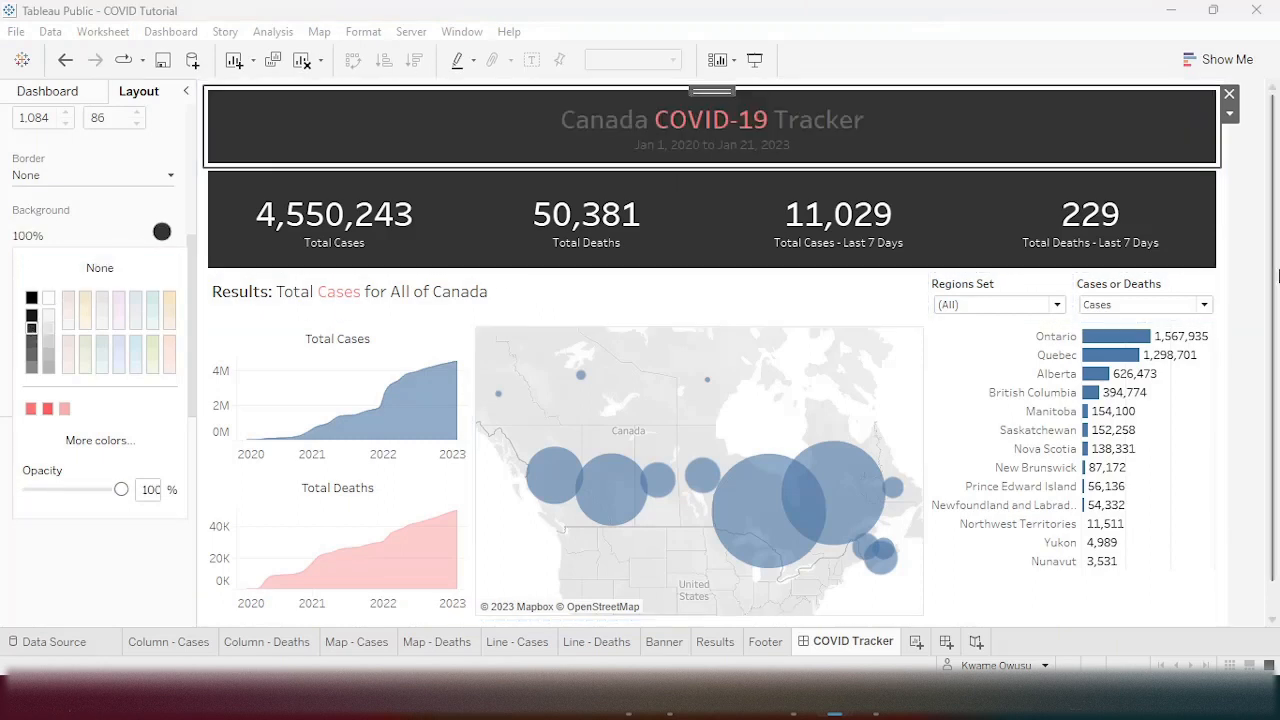
{"action": "left_click", "coordinate": [1243, 265]}
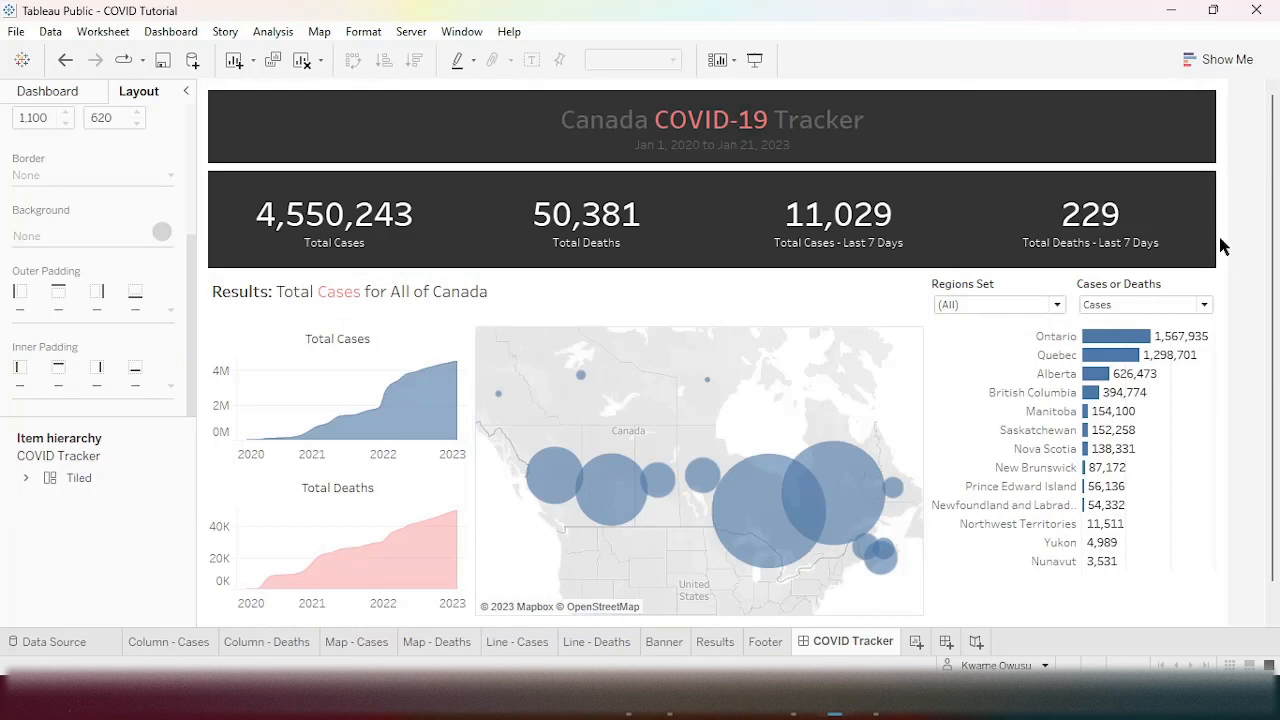
- Recolor all text of the dashboard title and its date line to white
{"action": "double_click", "coordinate": [675, 120]}
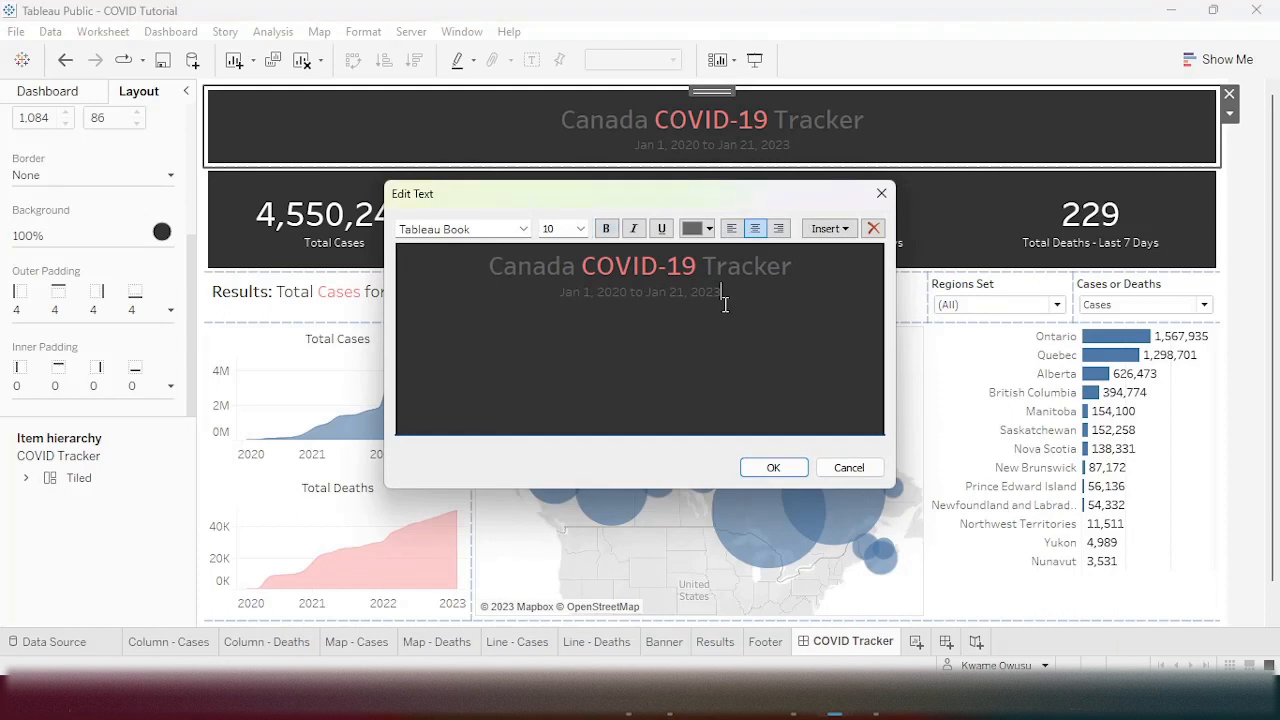
{"action": "left_click_drag", "start_coordinate": [737, 286], "coordinate": [434, 261]}
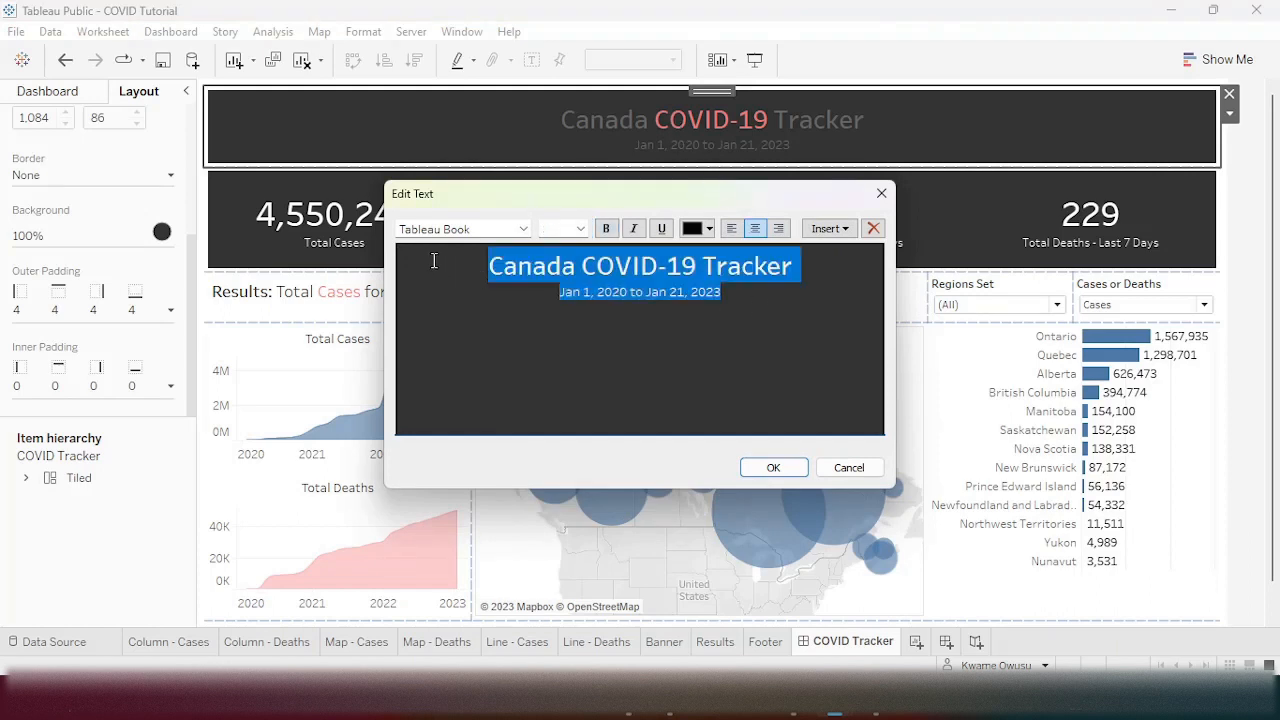
{"action": "left_click", "coordinate": [710, 229]}
{"action": "left_click", "coordinate": [710, 249]}
{"action": "left_click", "coordinate": [703, 353]}
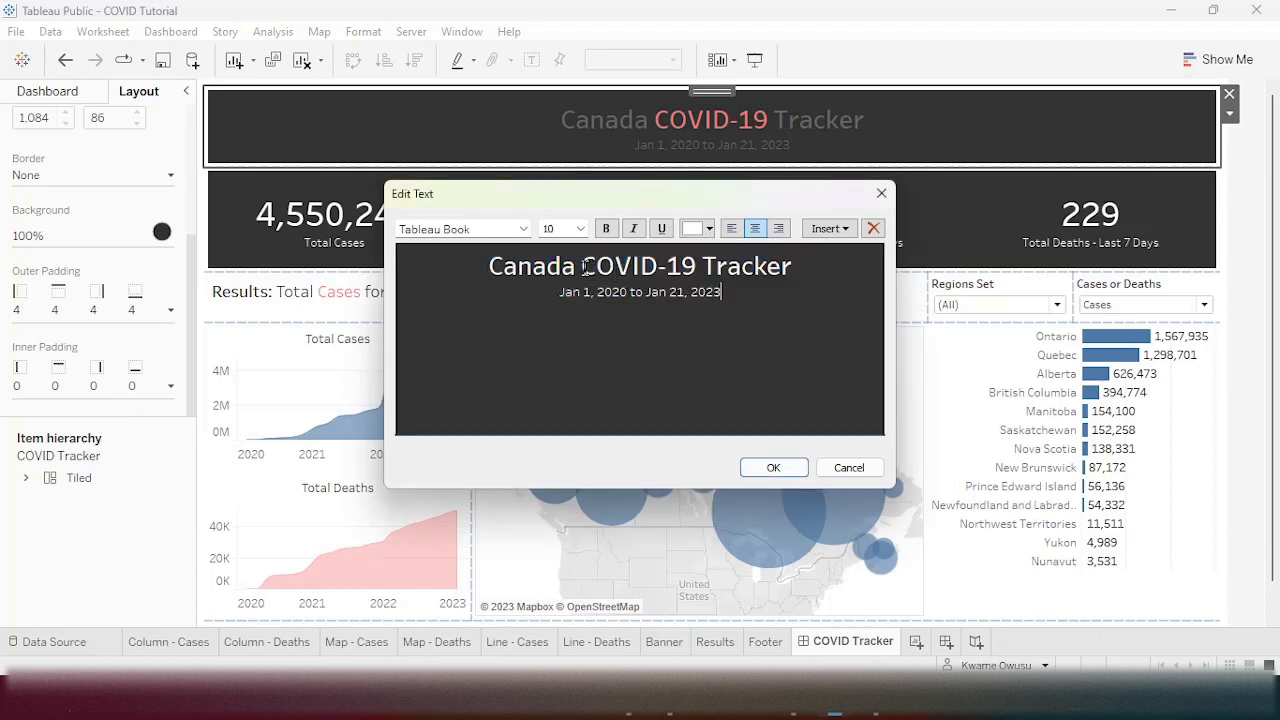
- Color the word "COVID-19" in the dashboard title red and apply the text changes
{"action": "left_click_drag", "start_coordinate": [583, 266], "coordinate": [697, 266]}
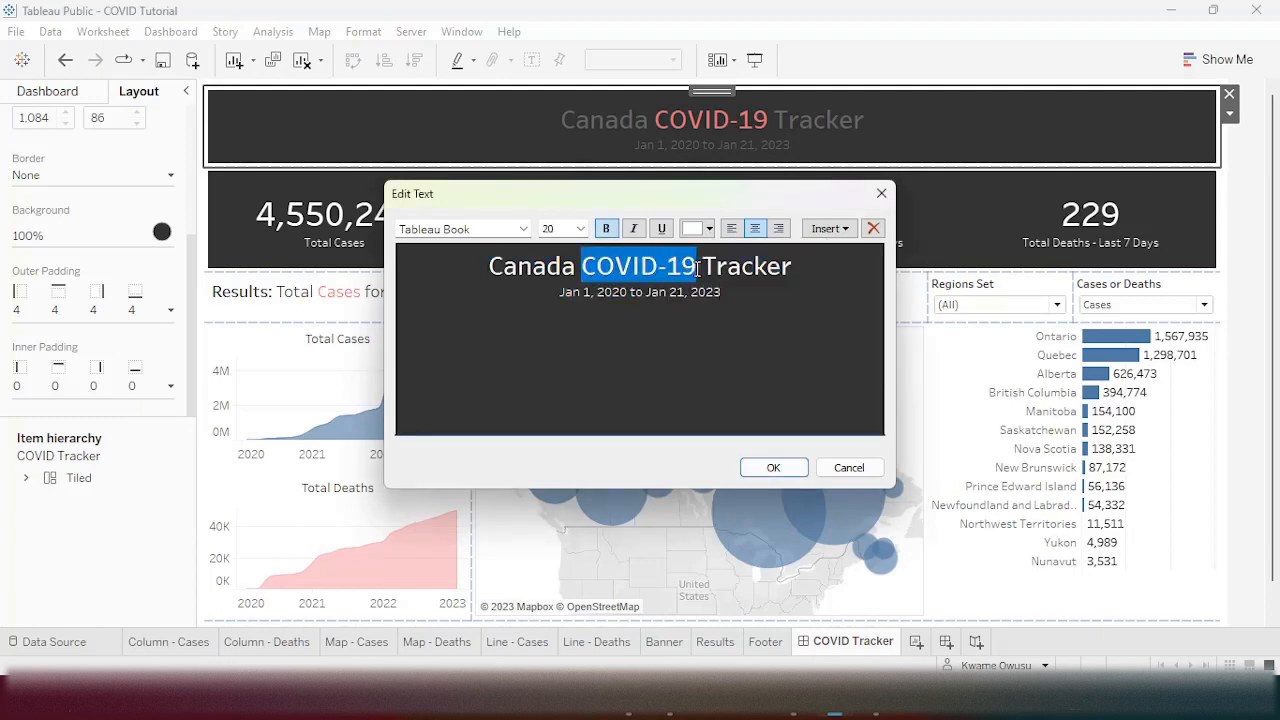
{"action": "left_click", "coordinate": [710, 231]}
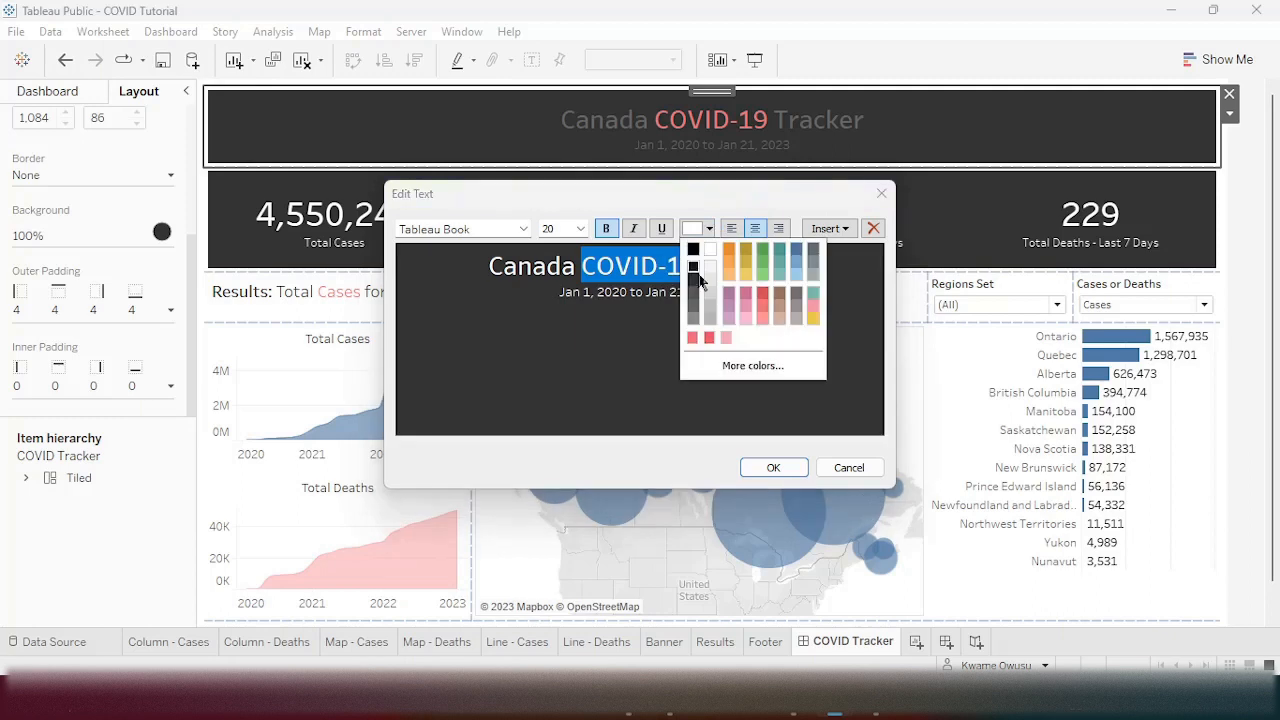
{"action": "left_click", "coordinate": [703, 334]}
{"action": "left_click", "coordinate": [773, 468]}
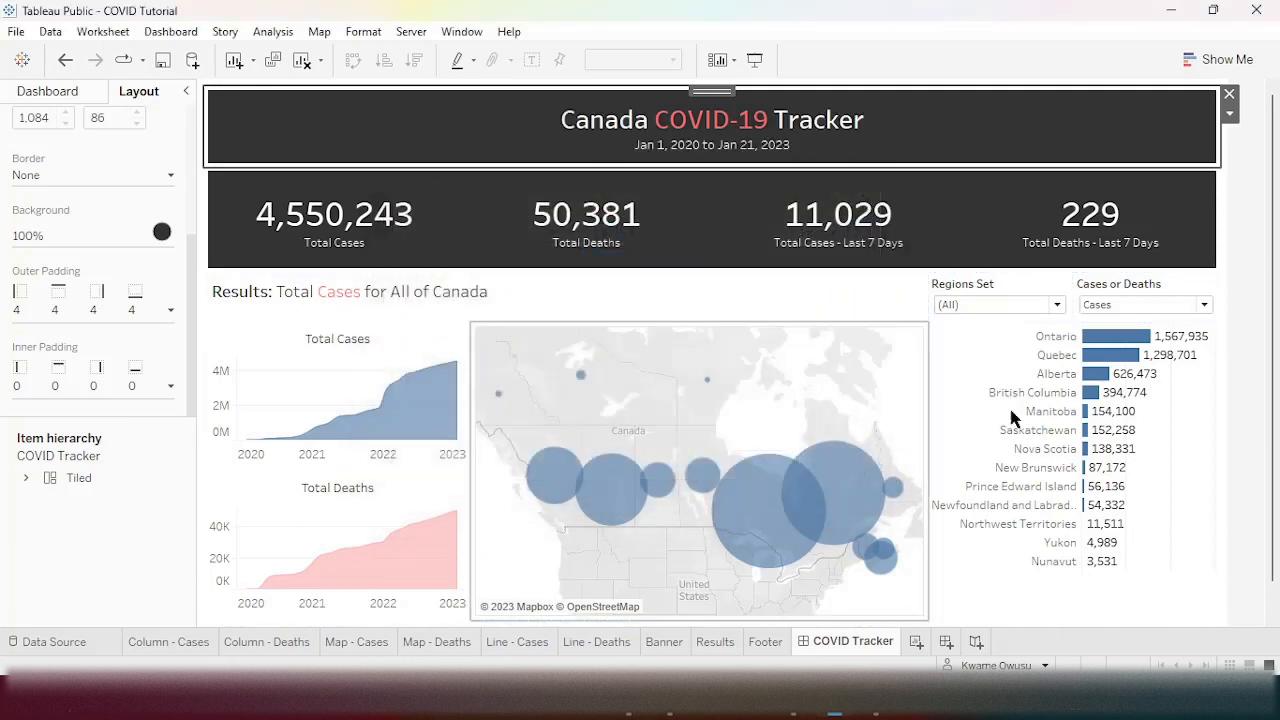
{"action": "left_click", "coordinate": [1249, 308]}
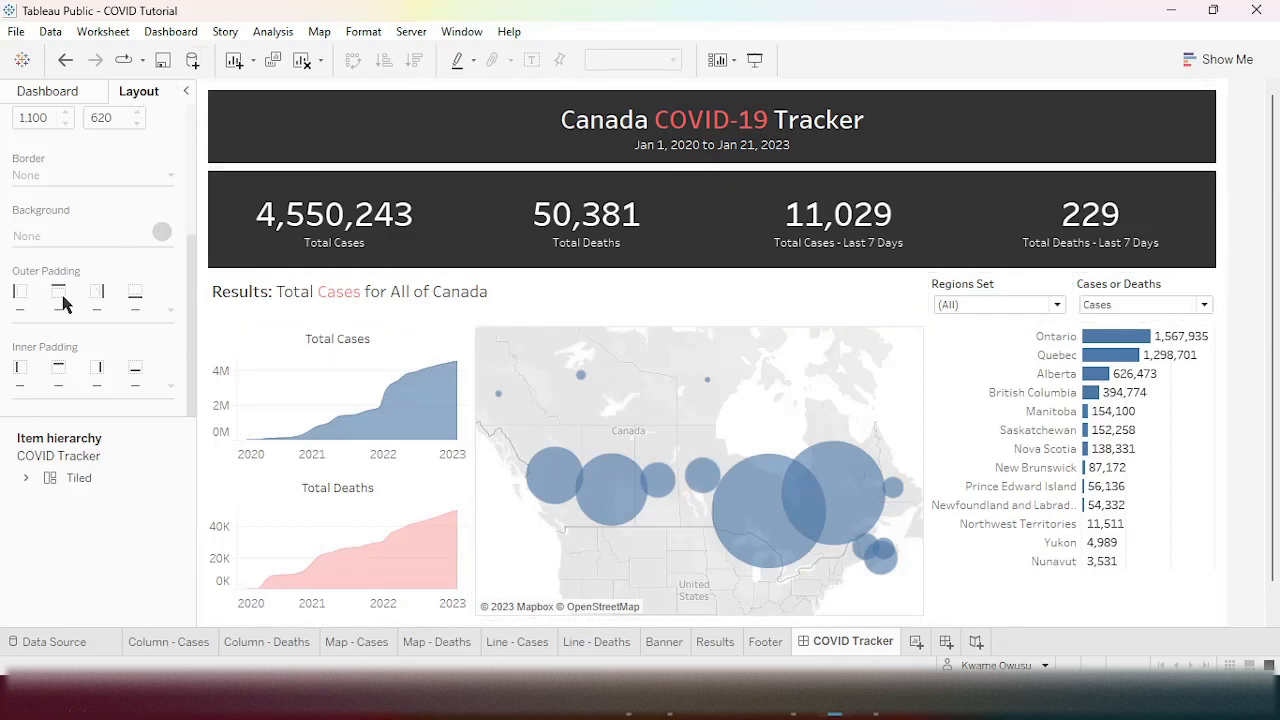
- Unlink the title object's outer padding sides and set its bottom outer padding to 0
{"action": "left_click", "coordinate": [508, 114]}
{"action": "left_click", "coordinate": [96, 296]}
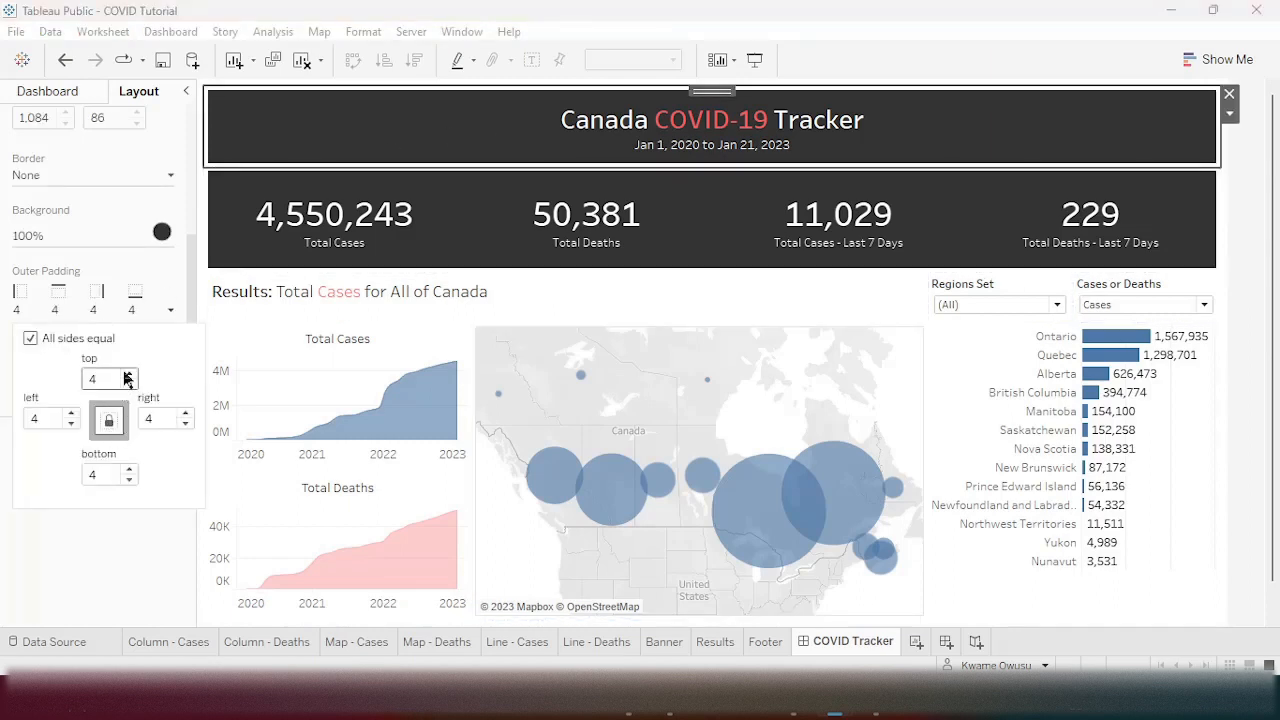
{"action": "left_click", "coordinate": [110, 424]}
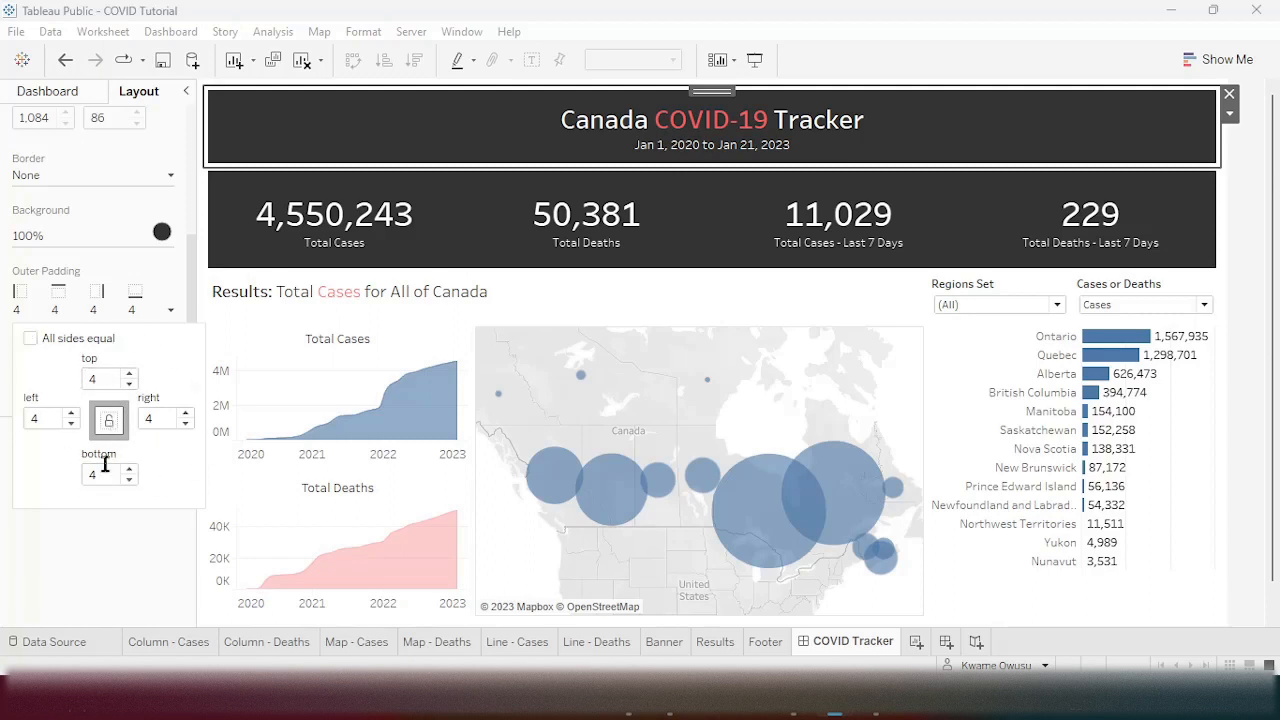
{"action": "left_click_drag", "start_coordinate": [86, 476], "coordinate": [136, 466]}
{"action": "type", "text": "0"}
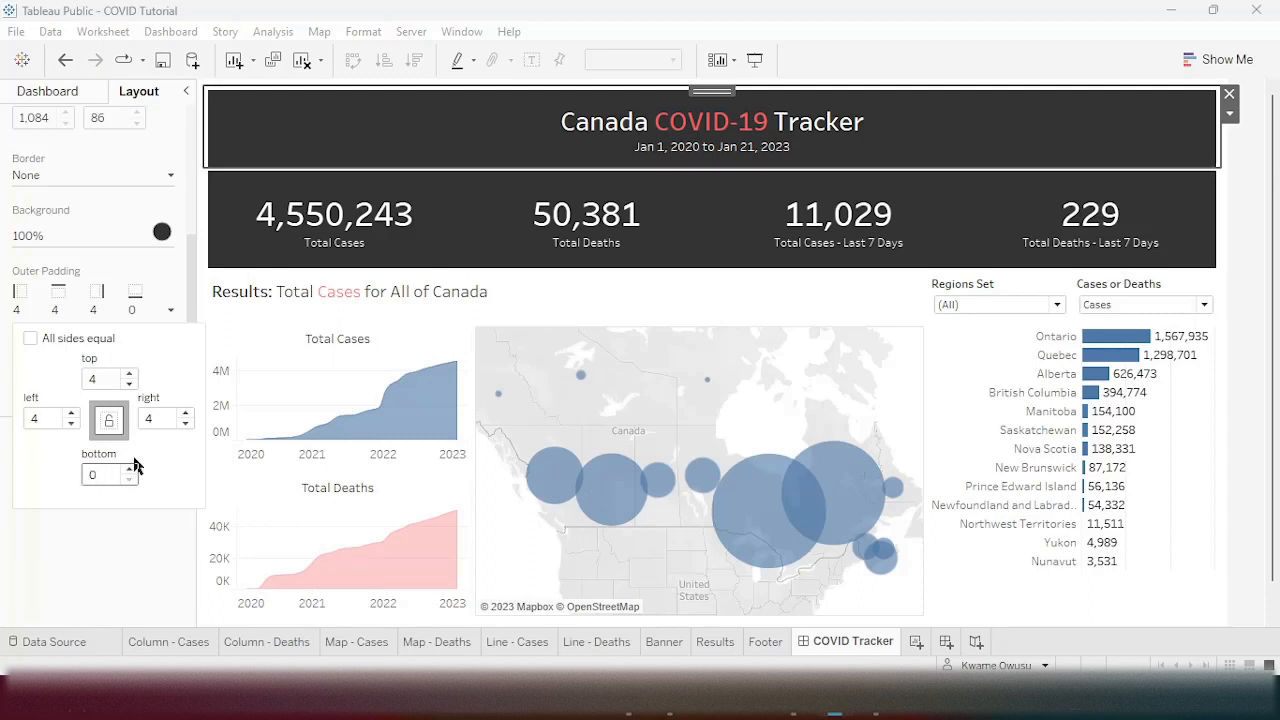
{"action": "left_click", "coordinate": [1245, 290]}
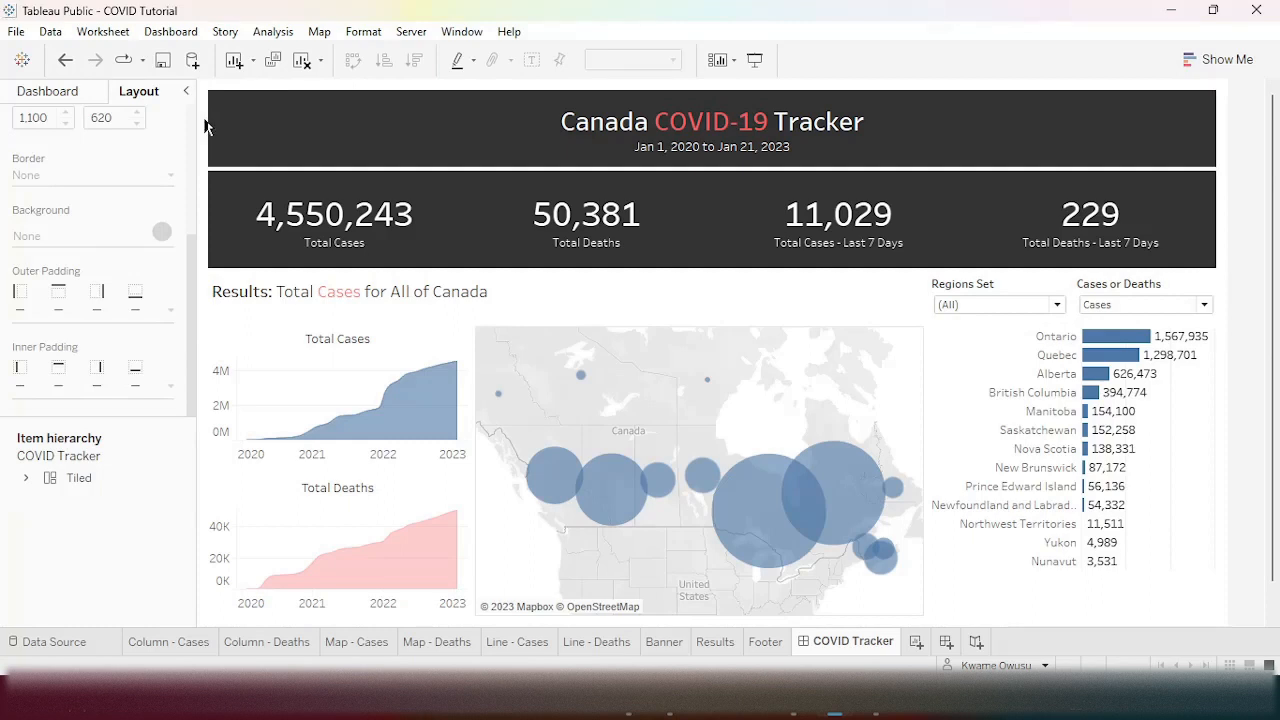
- Set only the top outer padding of the banner to 0 and clear the highlighted banner value
{"action": "left_click", "coordinate": [232, 200]}
{"action": "left_click", "coordinate": [232, 200]}
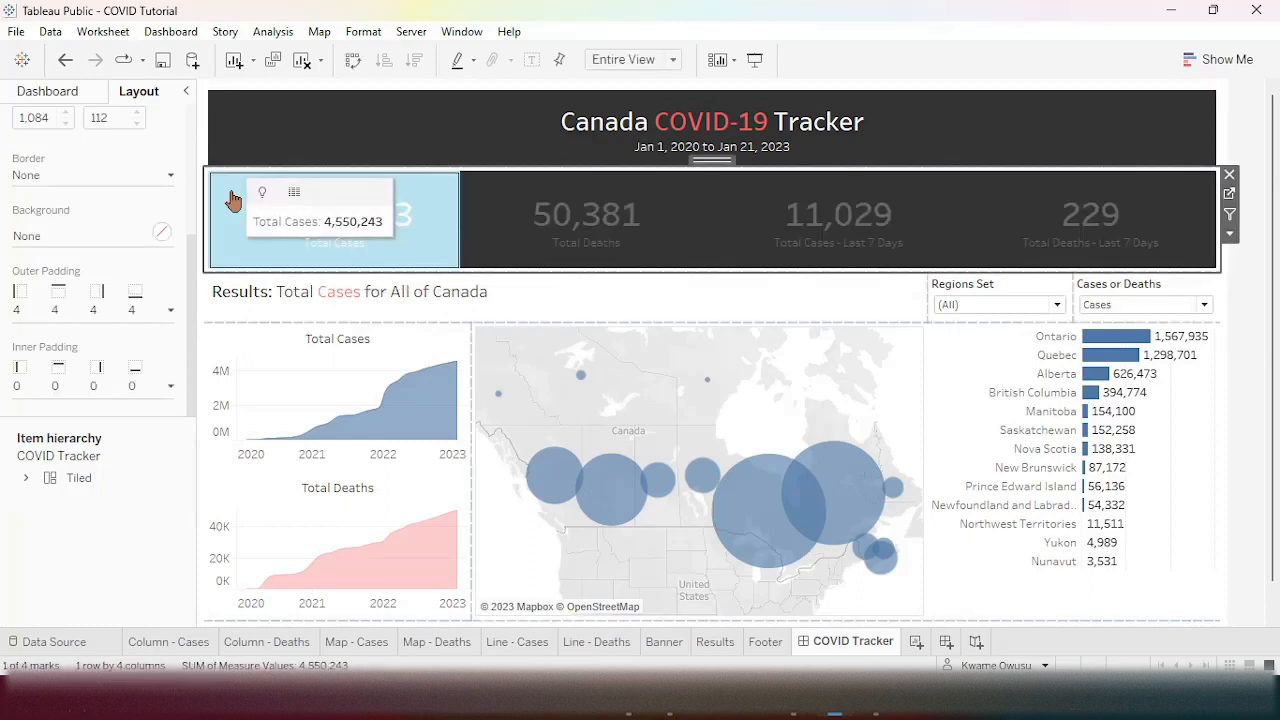
{"action": "left_click", "coordinate": [70, 306]}
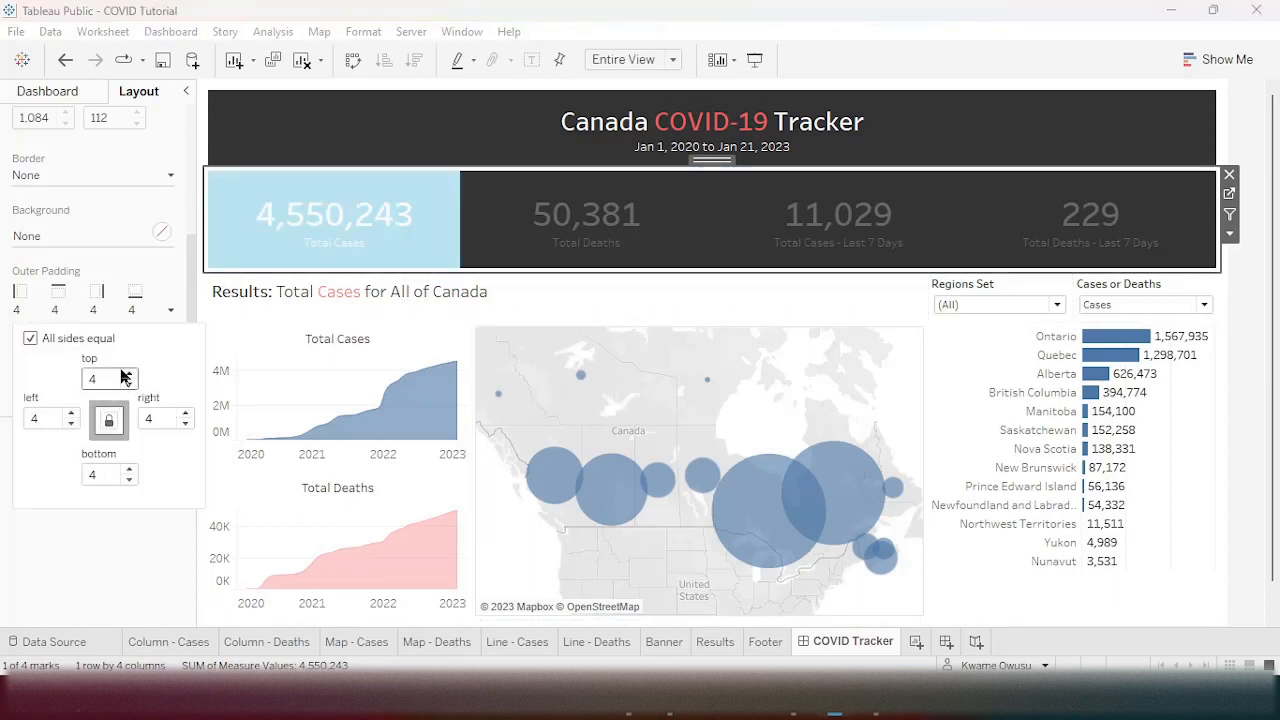
{"action": "left_click", "coordinate": [111, 424]}
{"action": "left_click", "coordinate": [100, 379]}
{"action": "type", "text": "0"}
{"action": "key", "text": "Return"}
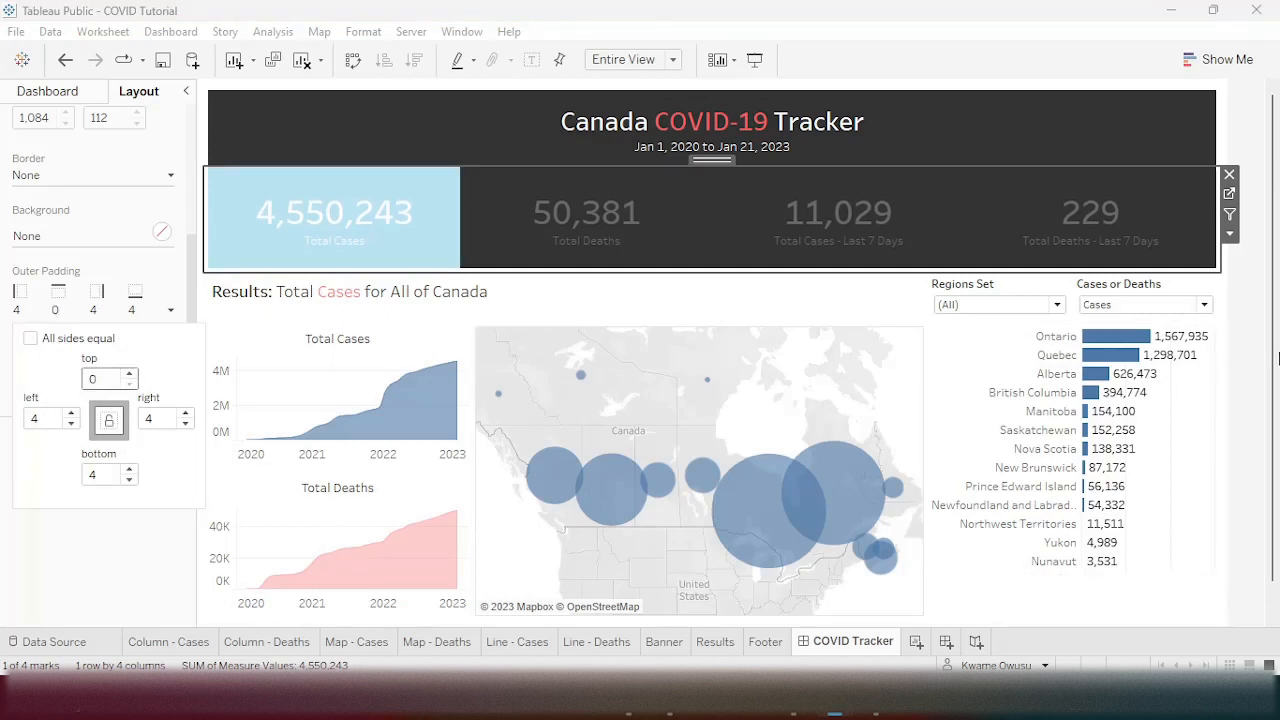
{"action": "left_click", "coordinate": [1253, 316]}
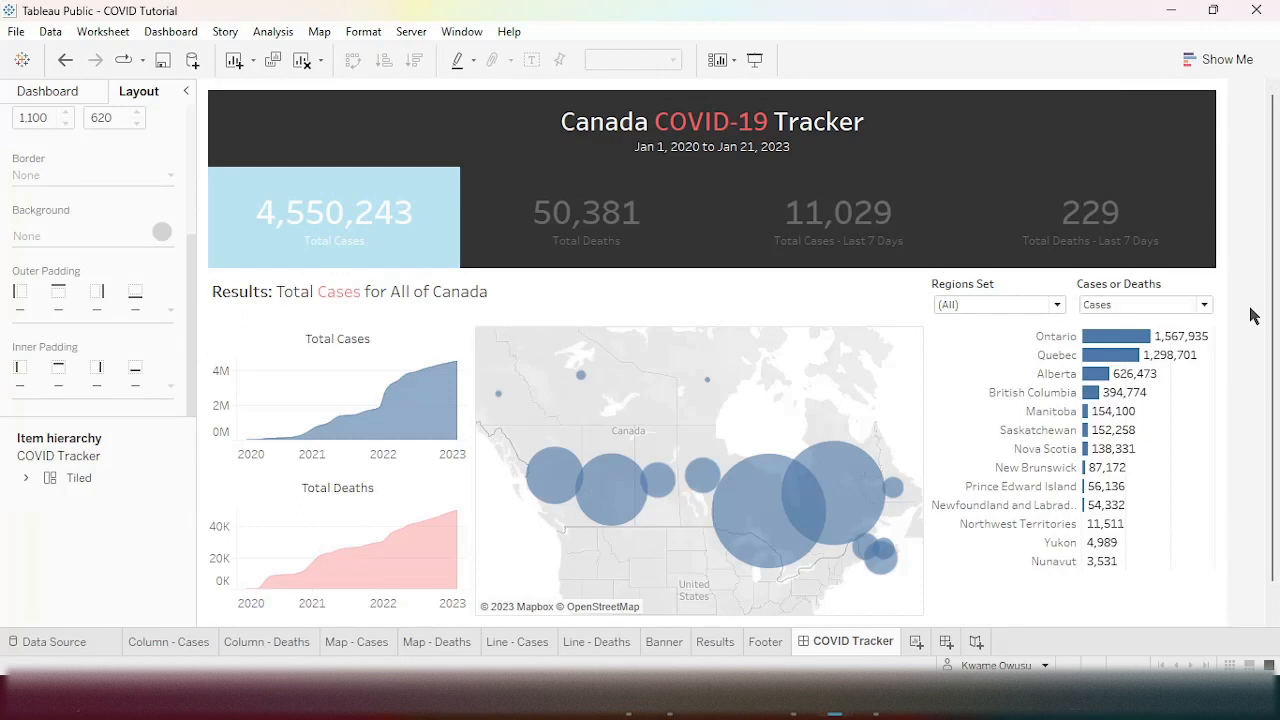
{"action": "left_click", "coordinate": [1129, 223]}
{"action": "left_click", "coordinate": [1258, 340]}
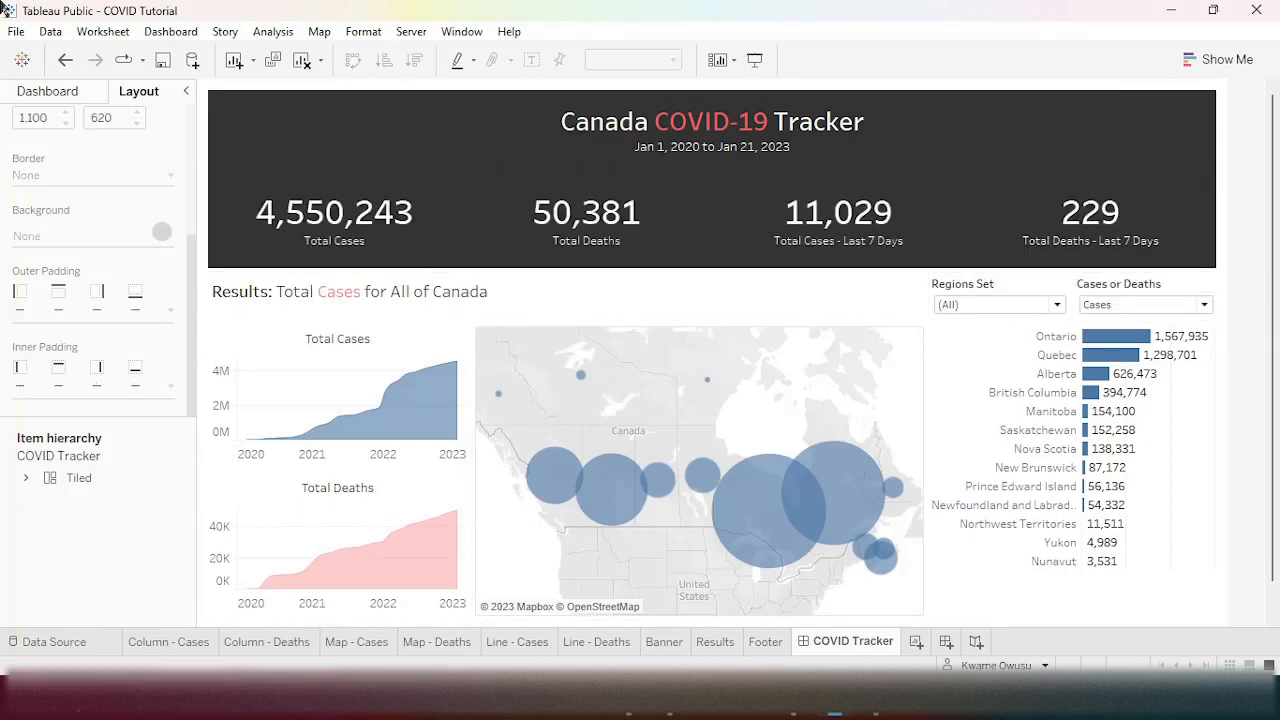
- Hide the vertical axis headers of the Total Cases and Total Deaths area charts
{"action": "key", "text": "ctrl+z"}
{"action": "right_click", "coordinate": [220, 425]}
{"action": "left_click", "coordinate": [268, 543]}
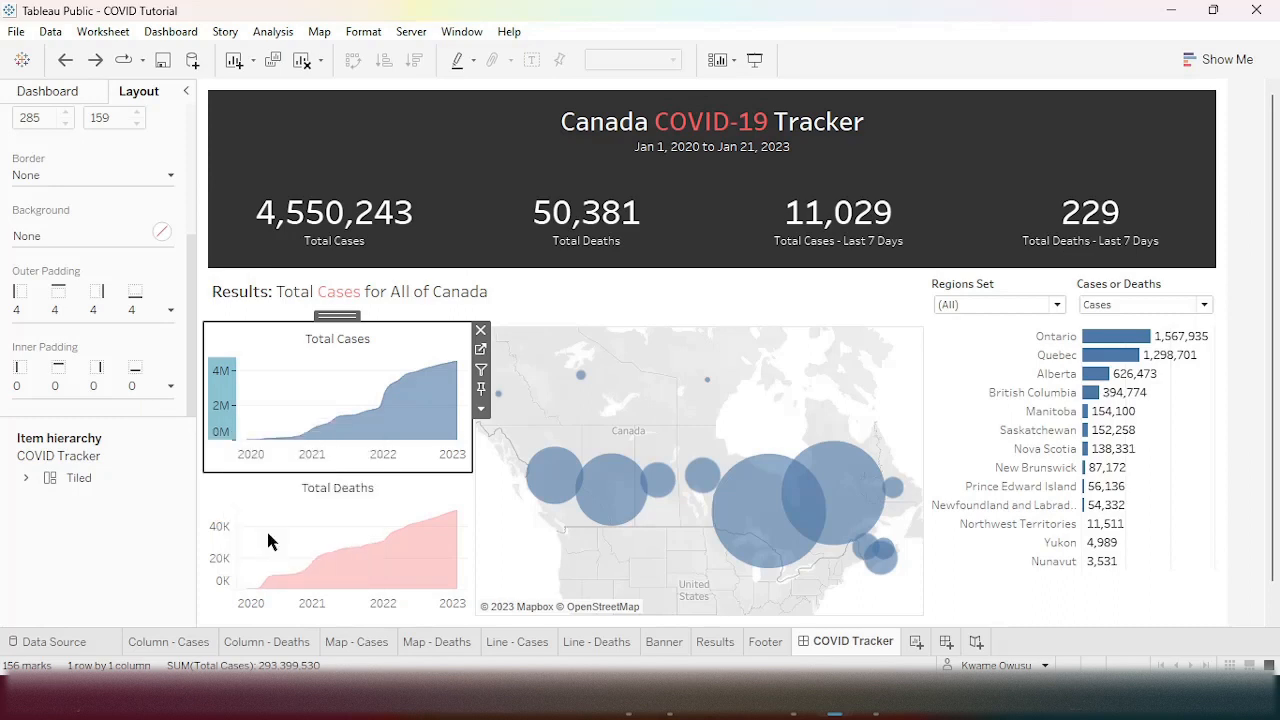
{"action": "right_click", "coordinate": [220, 550]}
{"action": "left_click", "coordinate": [270, 660]}
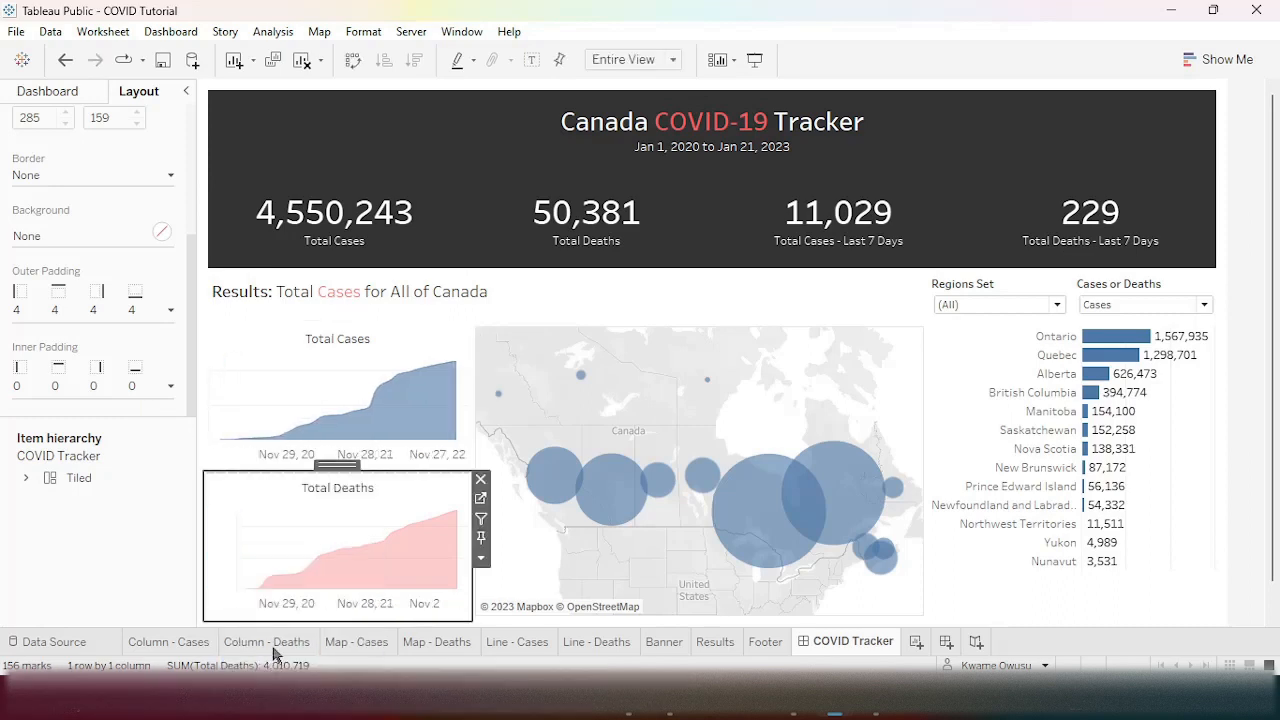
{"action": "left_click", "coordinate": [1258, 370]}
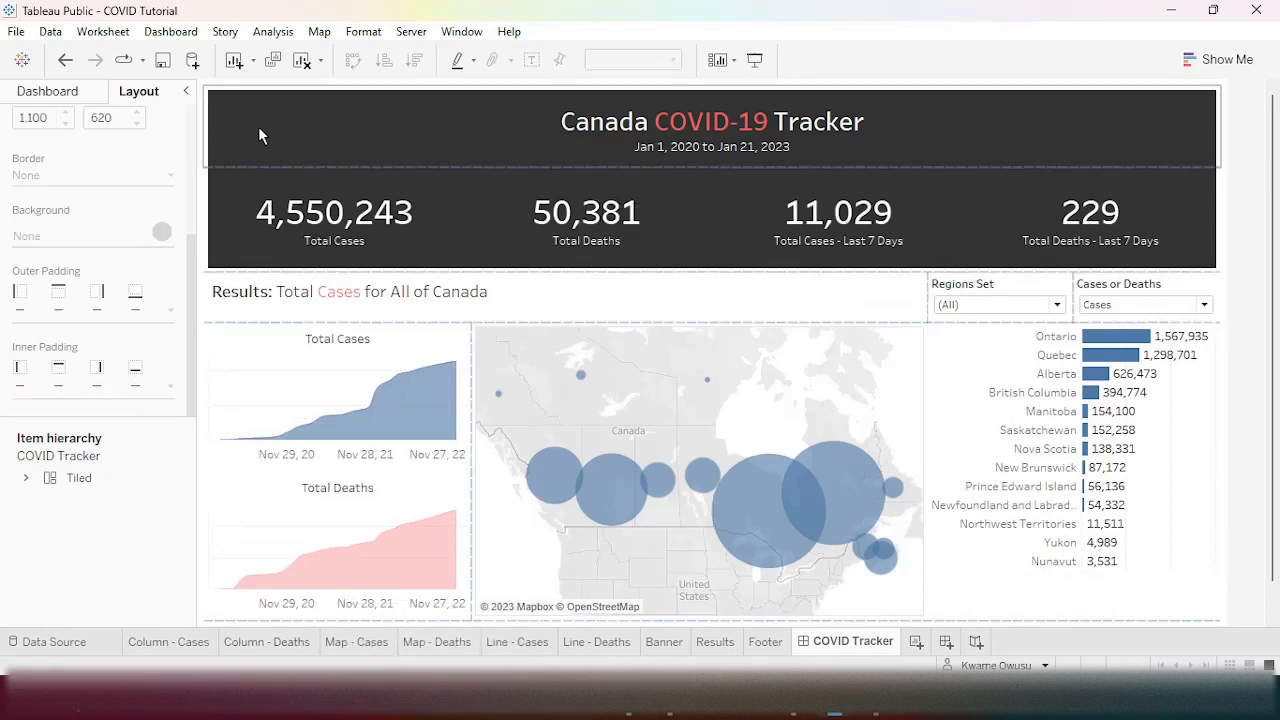
- Collapse the side pane and show the COVID Tracker dashboard in presentation mode
{"action": "left_click", "coordinate": [185, 91]}
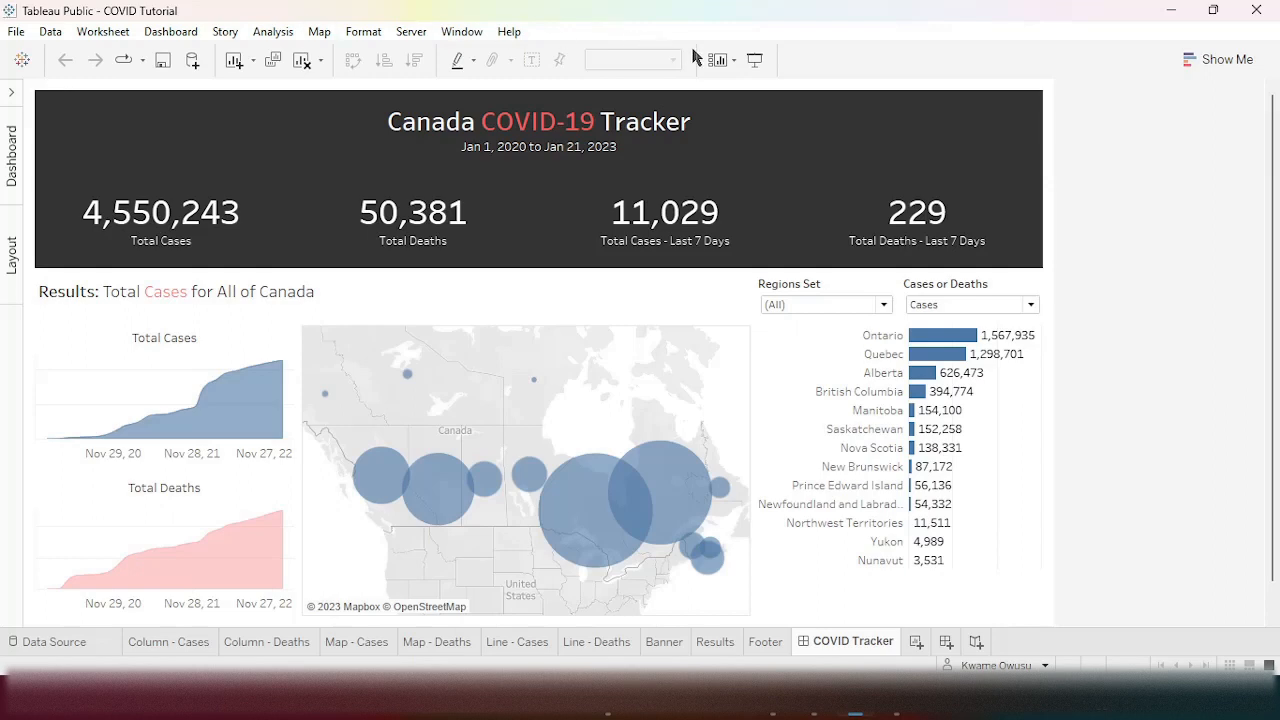
{"action": "left_click", "coordinate": [755, 60]}
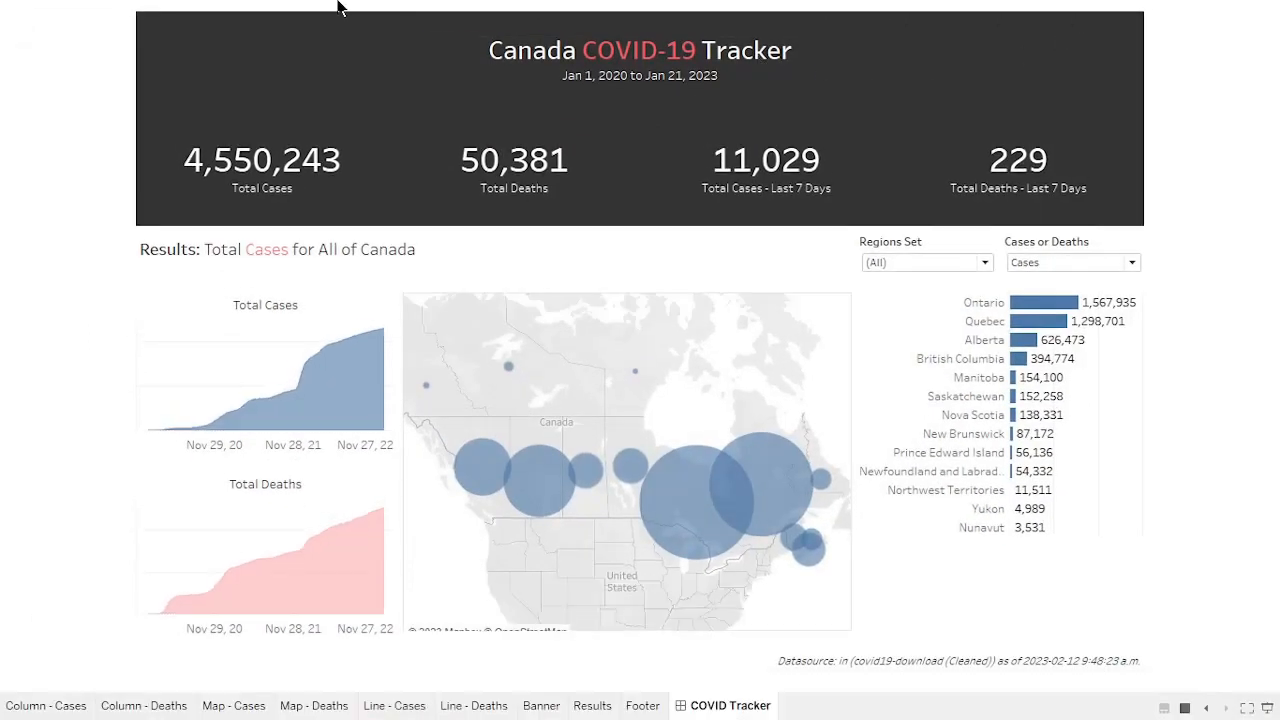